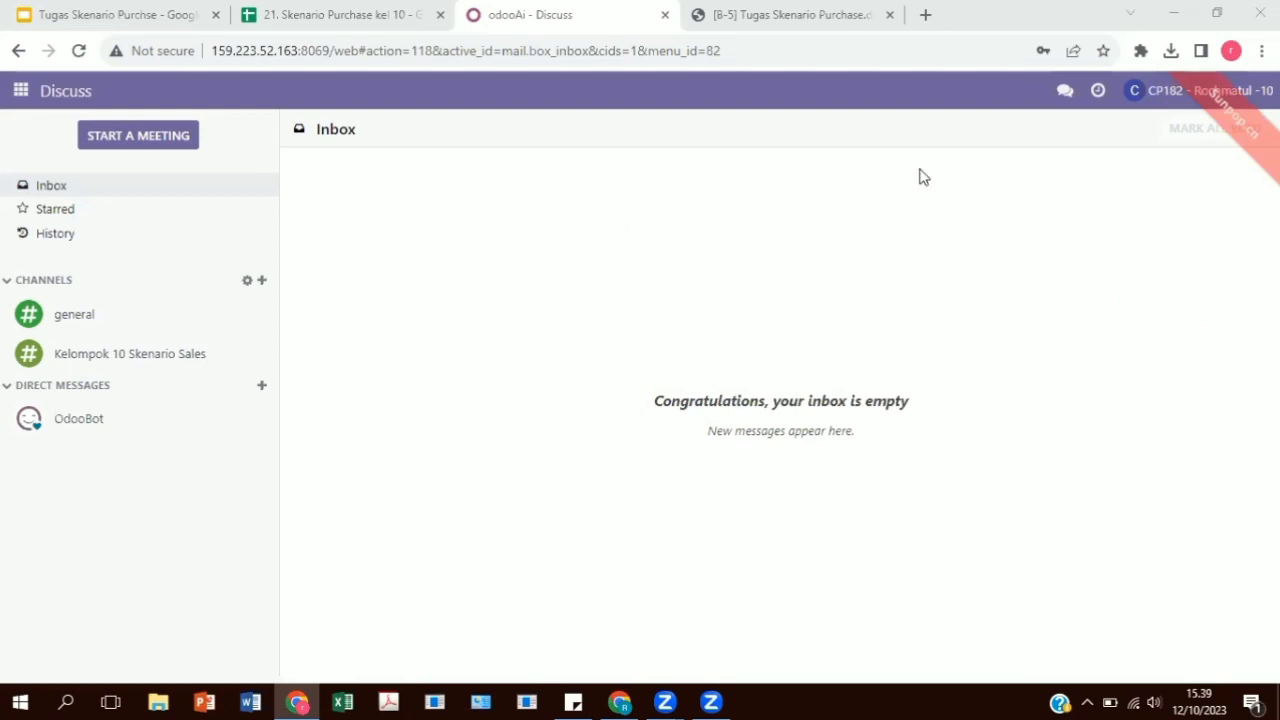
Open the user management list from the Settings app.
left_click(16, 93)
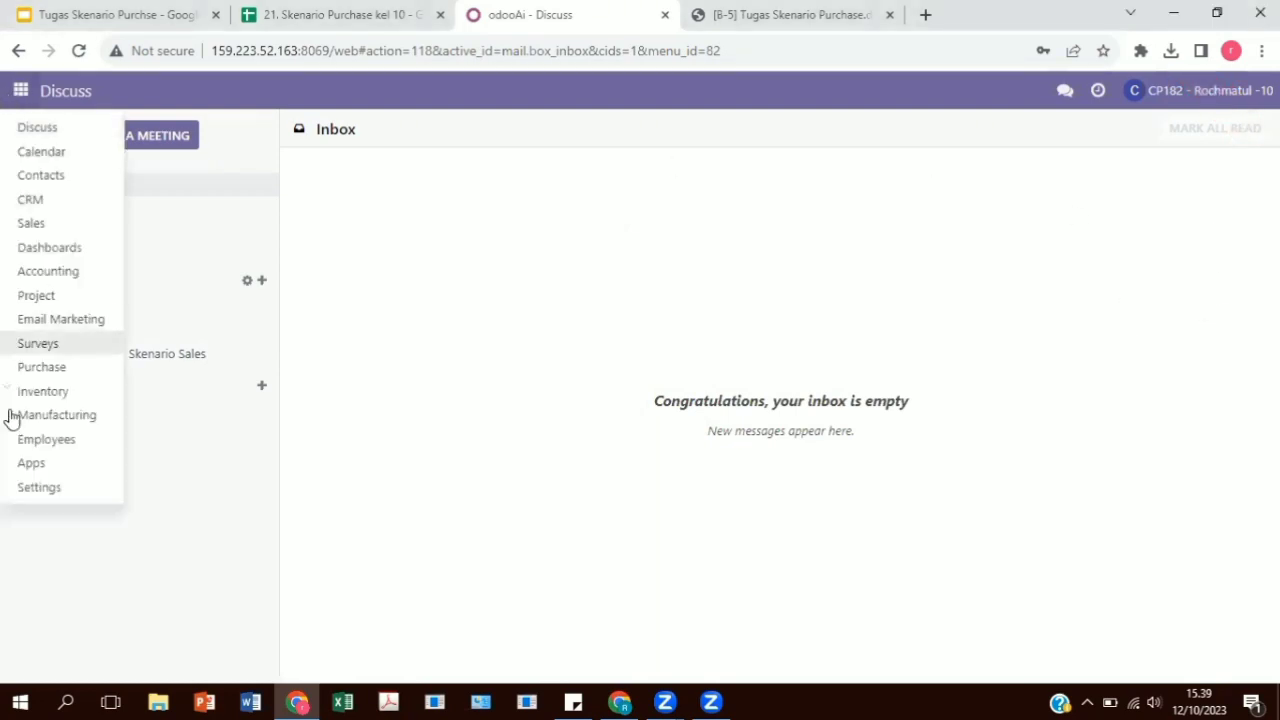
left_click(33, 487)
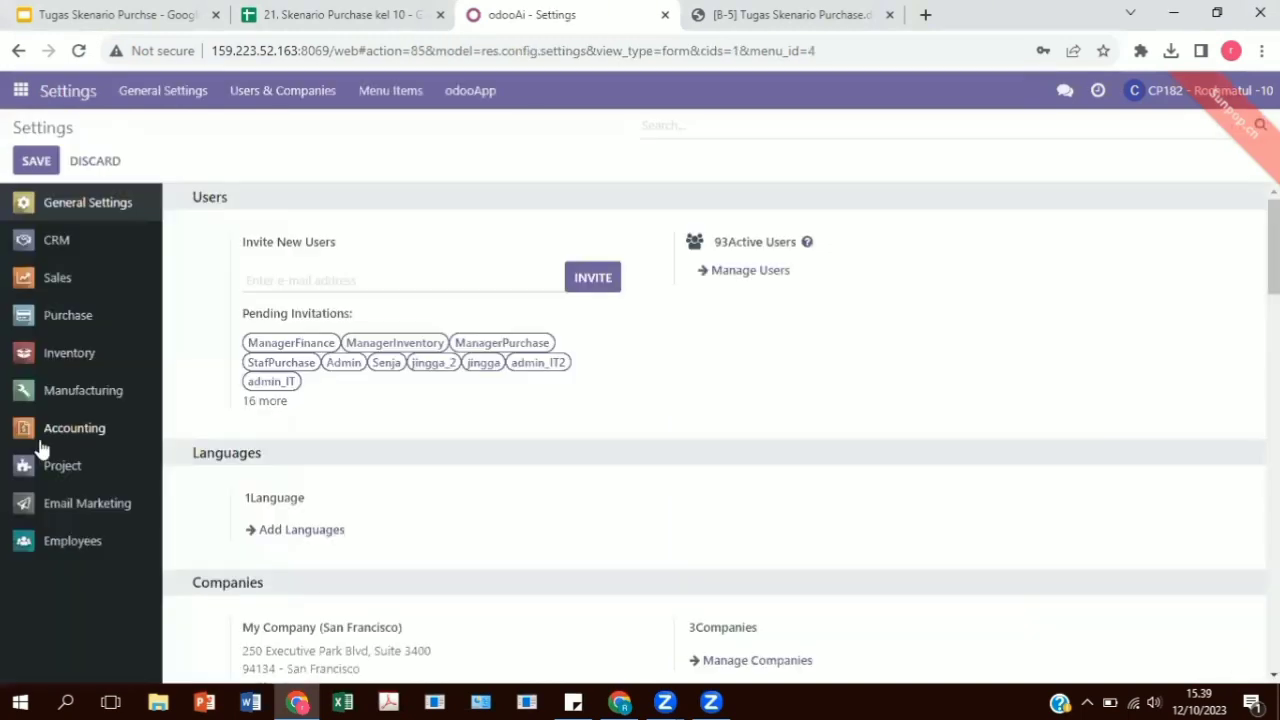
left_click(741, 272)
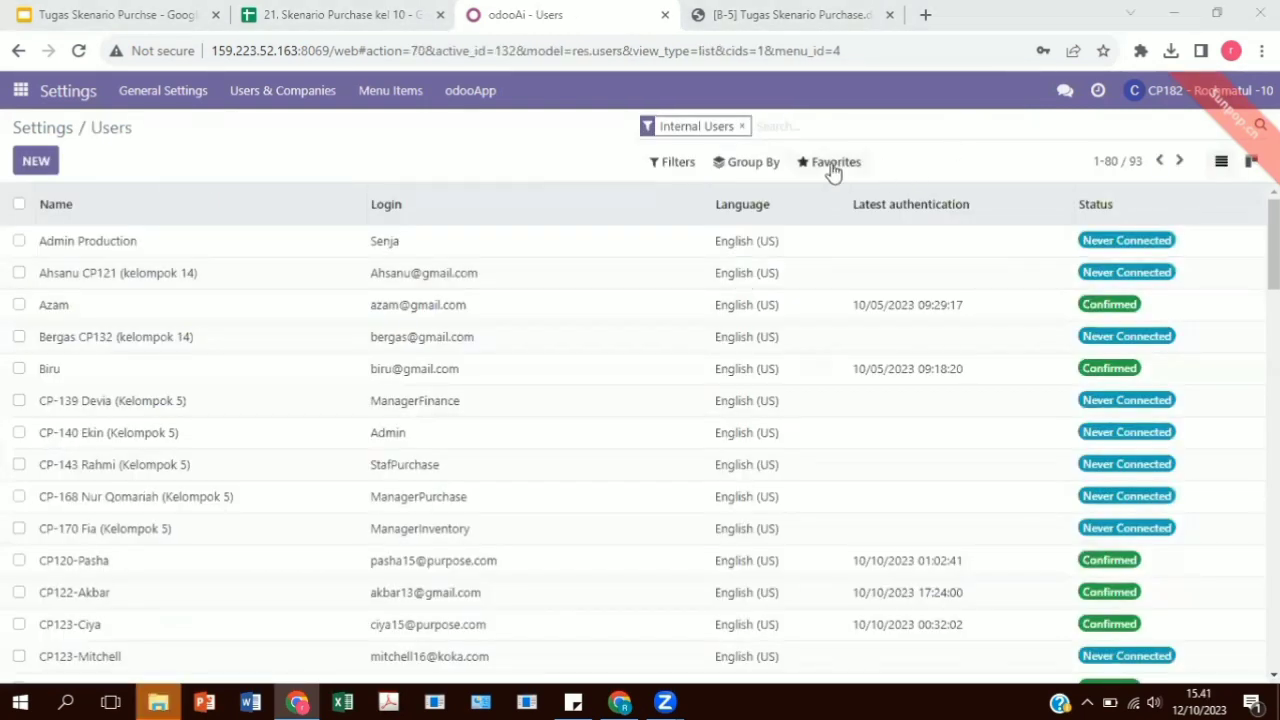
Open the record import page for users and review the user data in the Impor Data sheet of the purchase scenario spreadsheet.
left_click(833, 166)
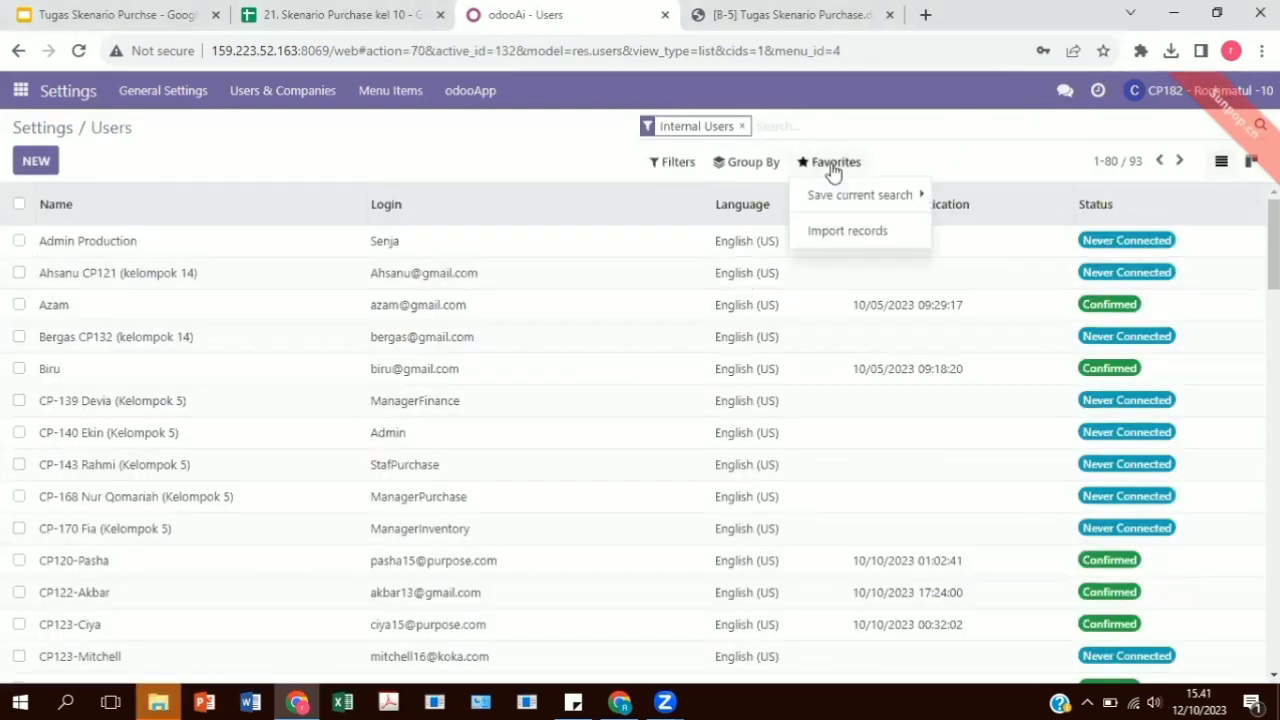
left_click(840, 238)
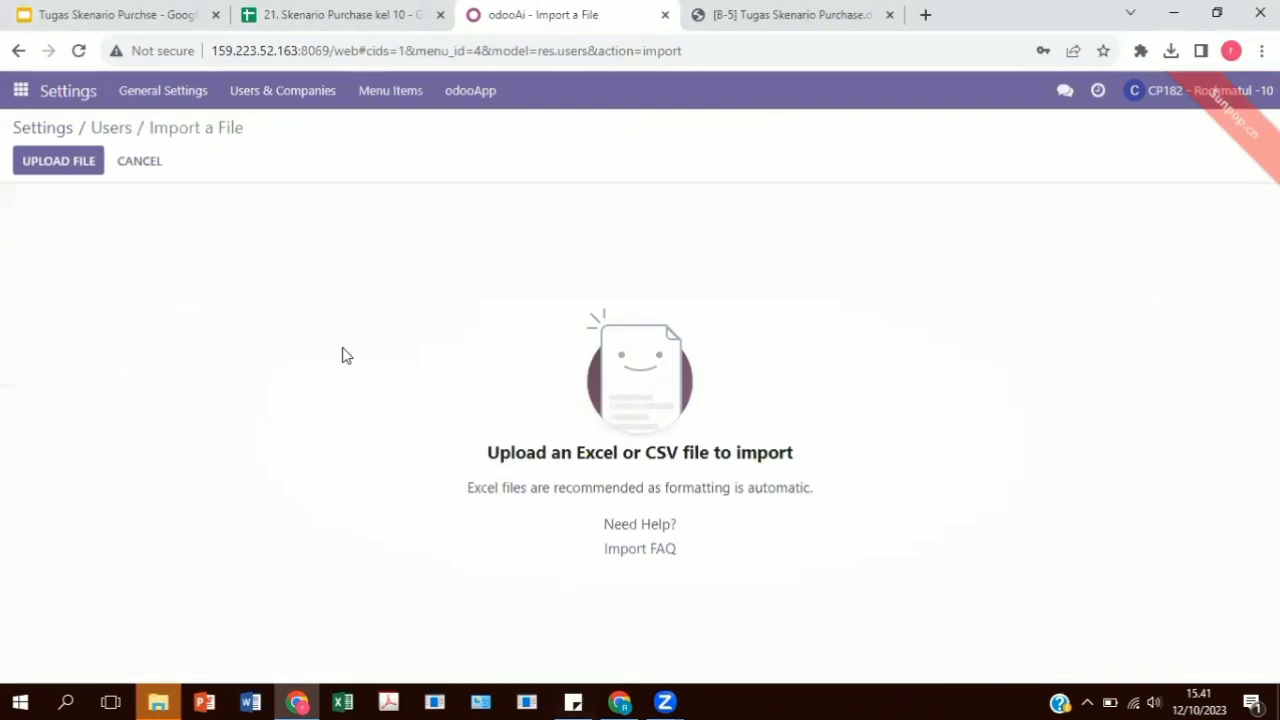
left_click(345, 12)
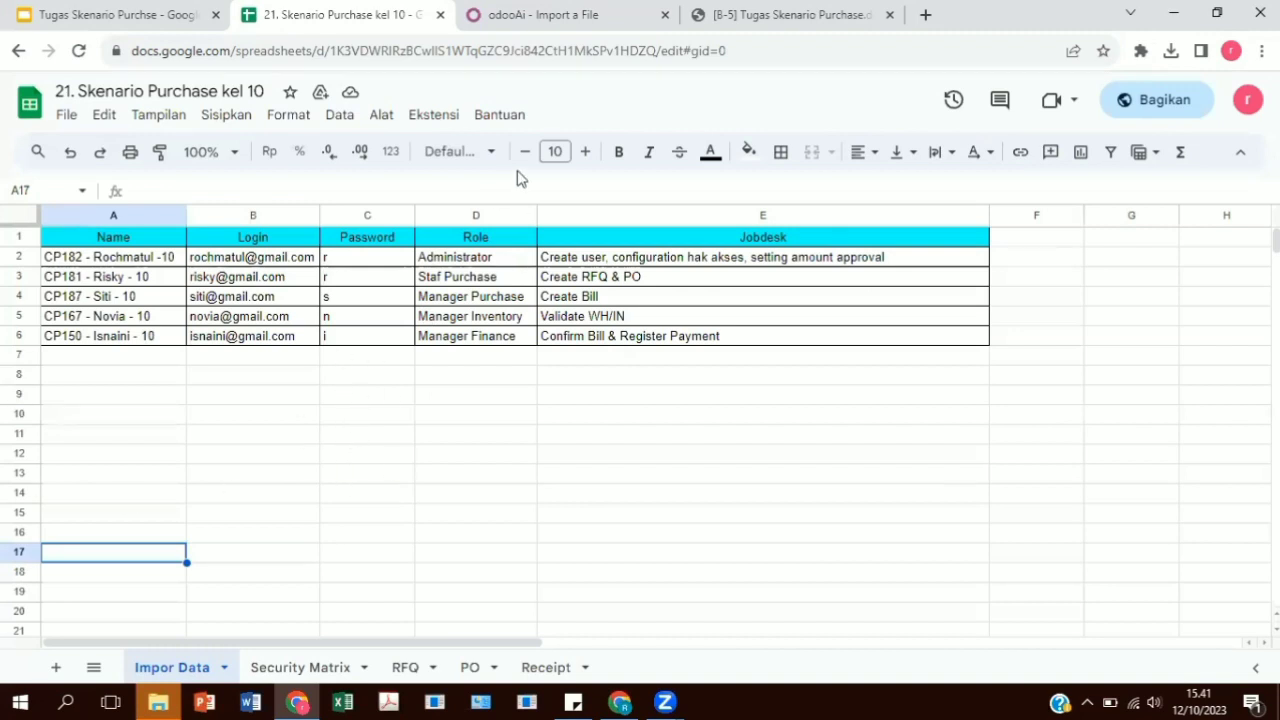
left_click(538, 12)
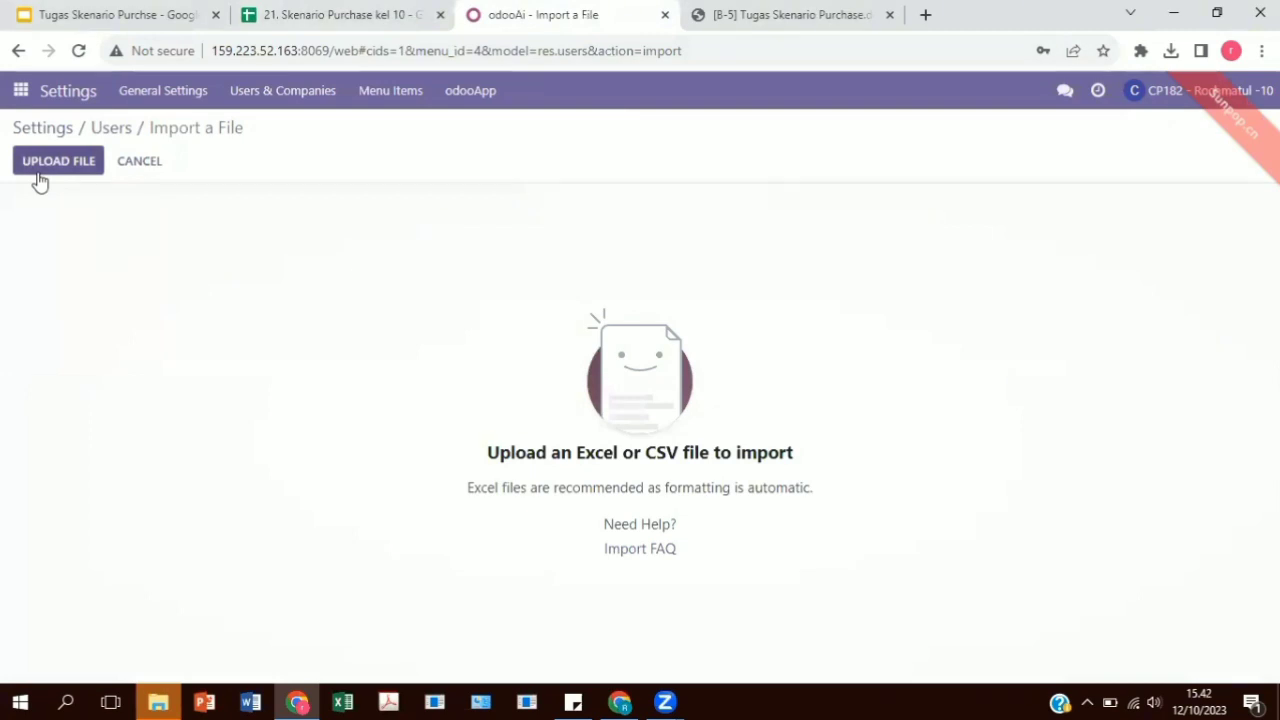
Return to the users list and search it for users matching 10.
left_click(104, 141)
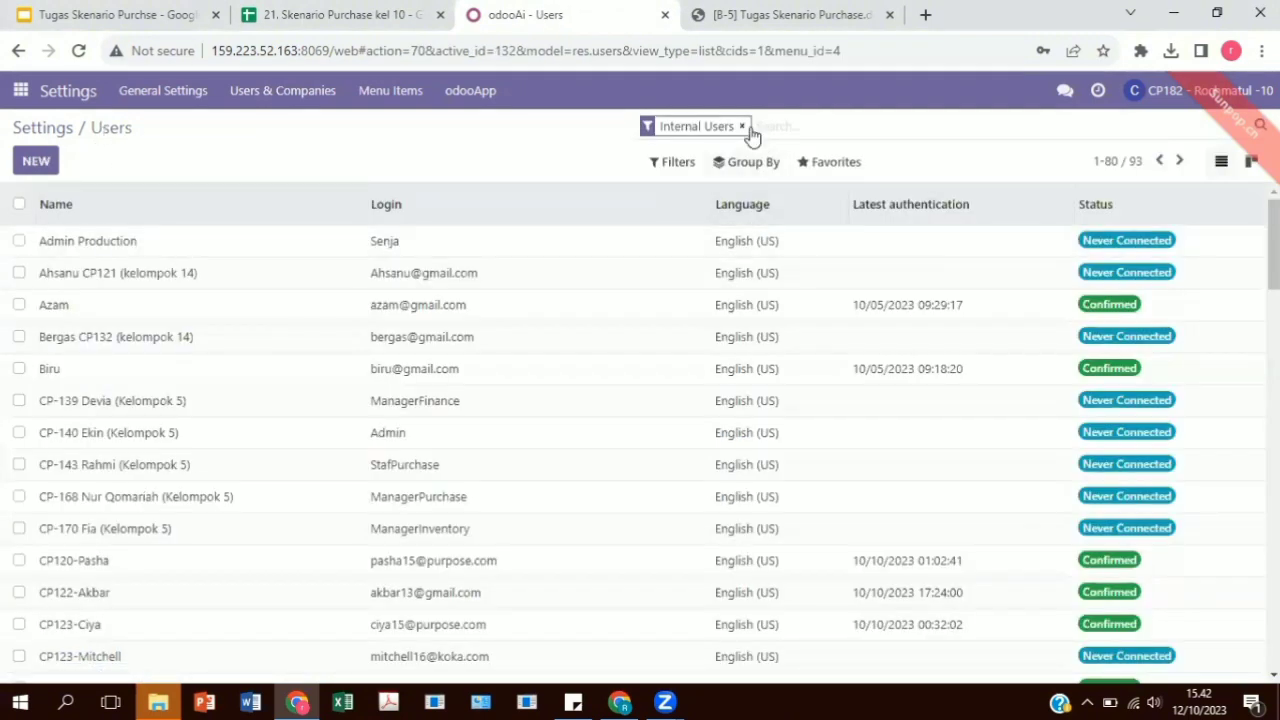
type("10")
key("Return")
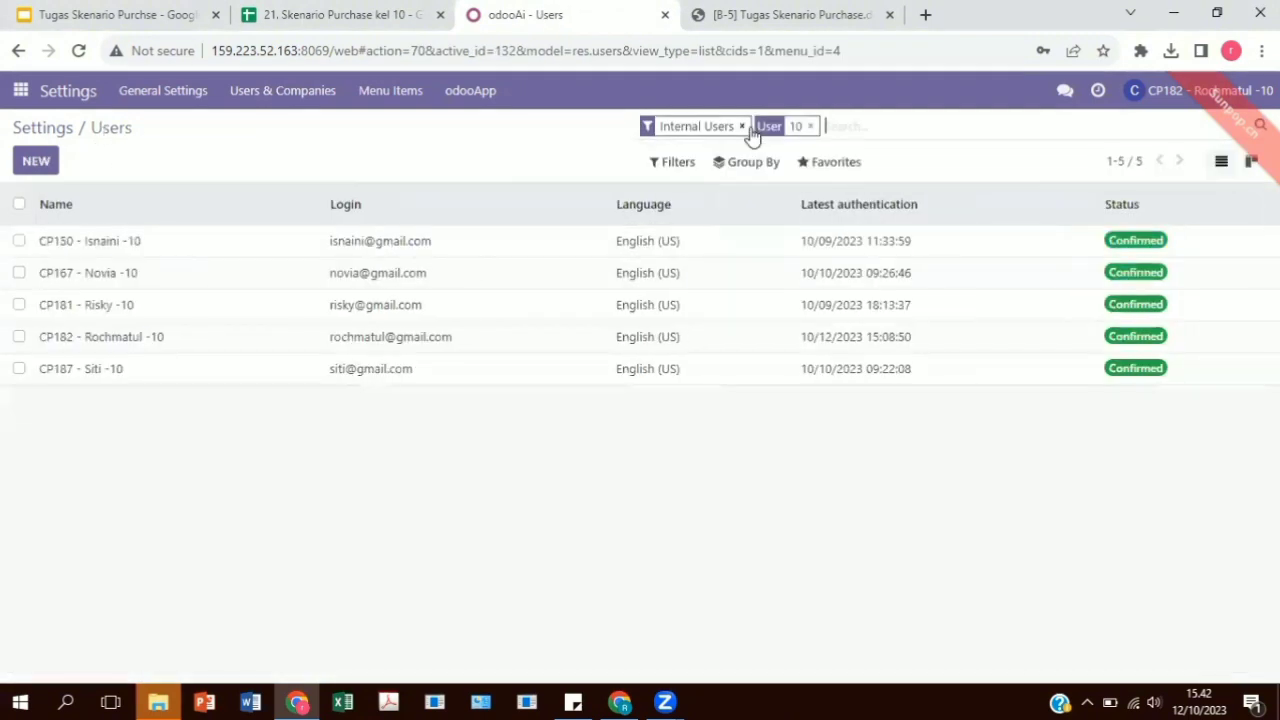
Set the first listed user's Accounting access right to Advisor and go back to the users list.
left_click(419, 257)
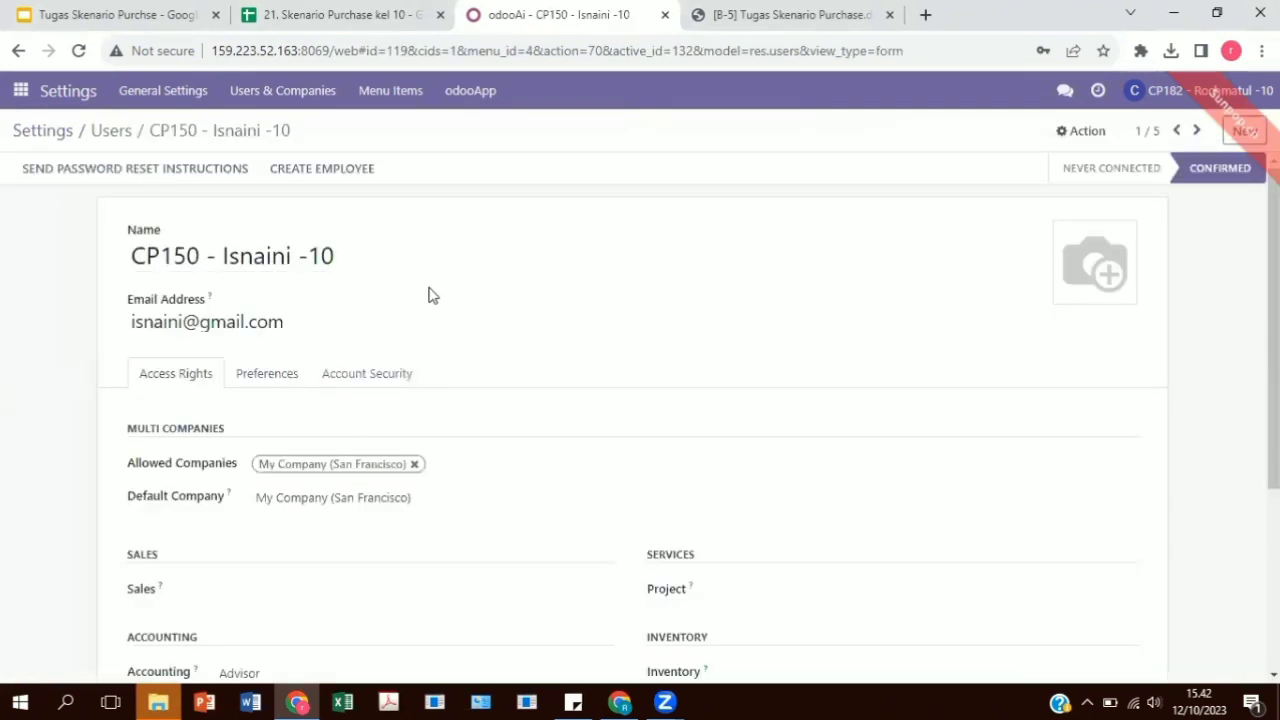
scroll(449, 349, "down", 3)
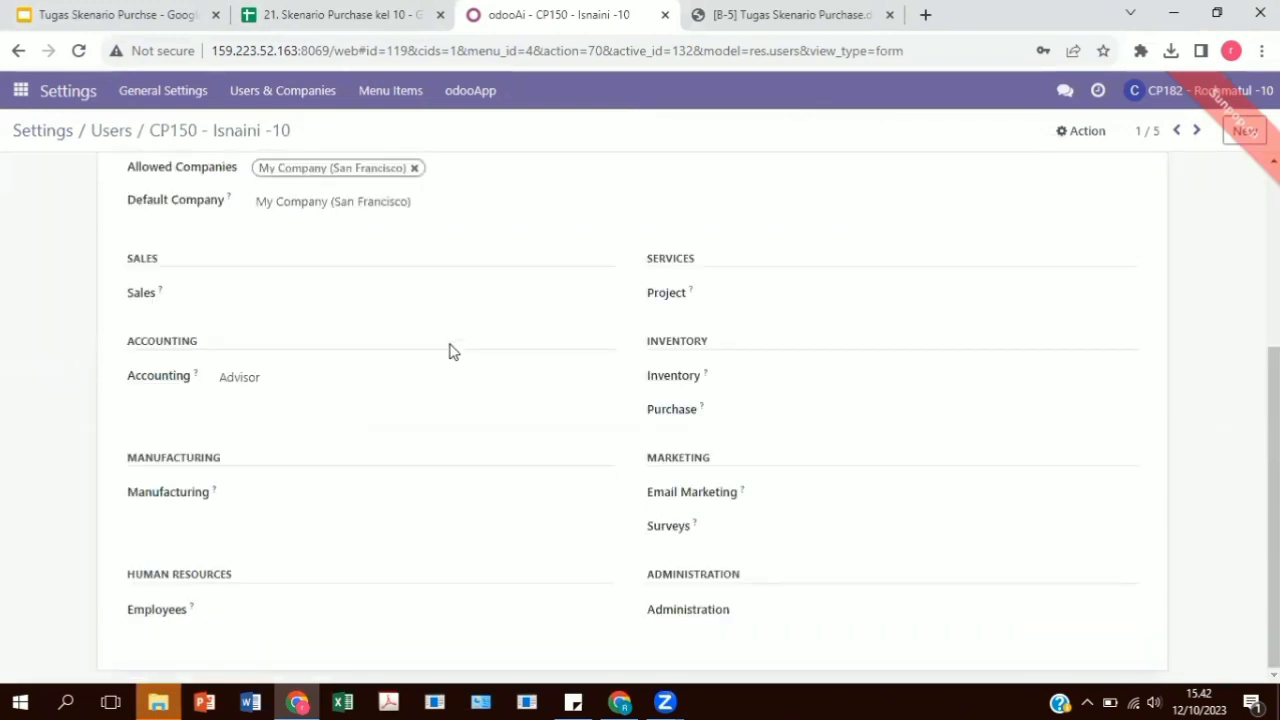
left_click(381, 388)
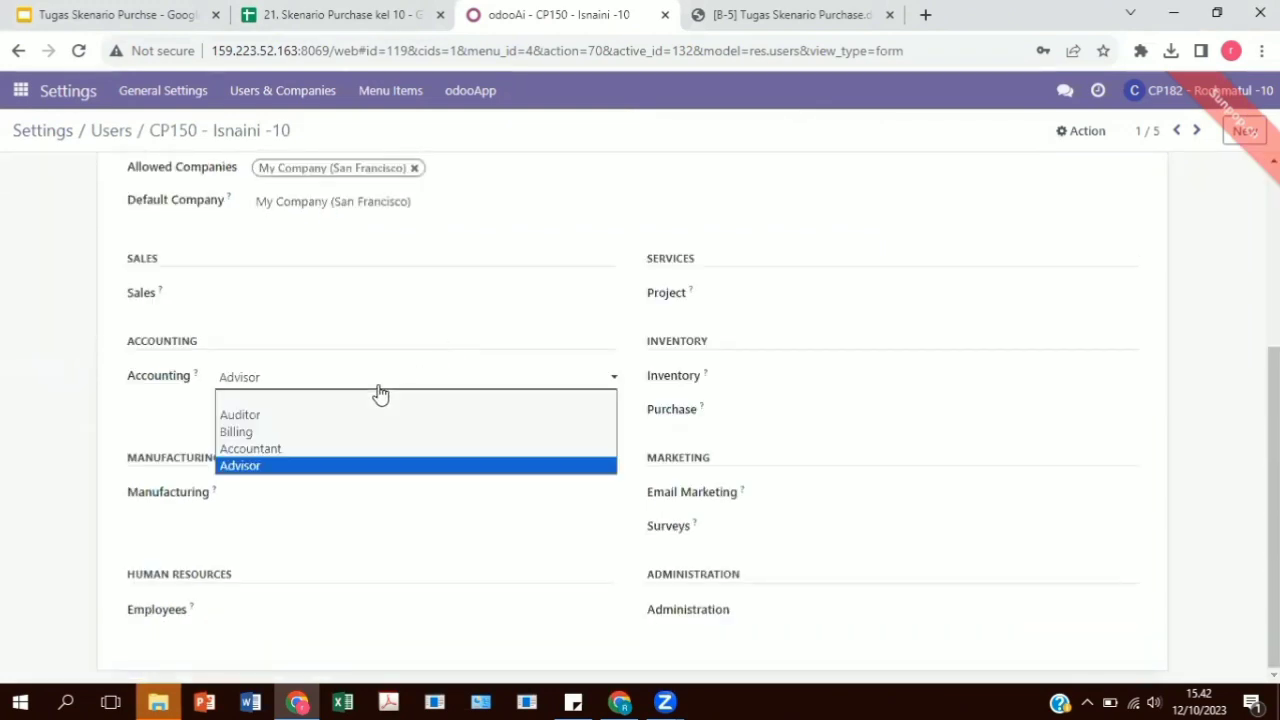
left_click(352, 466)
scroll(297, 479, "up", 5)
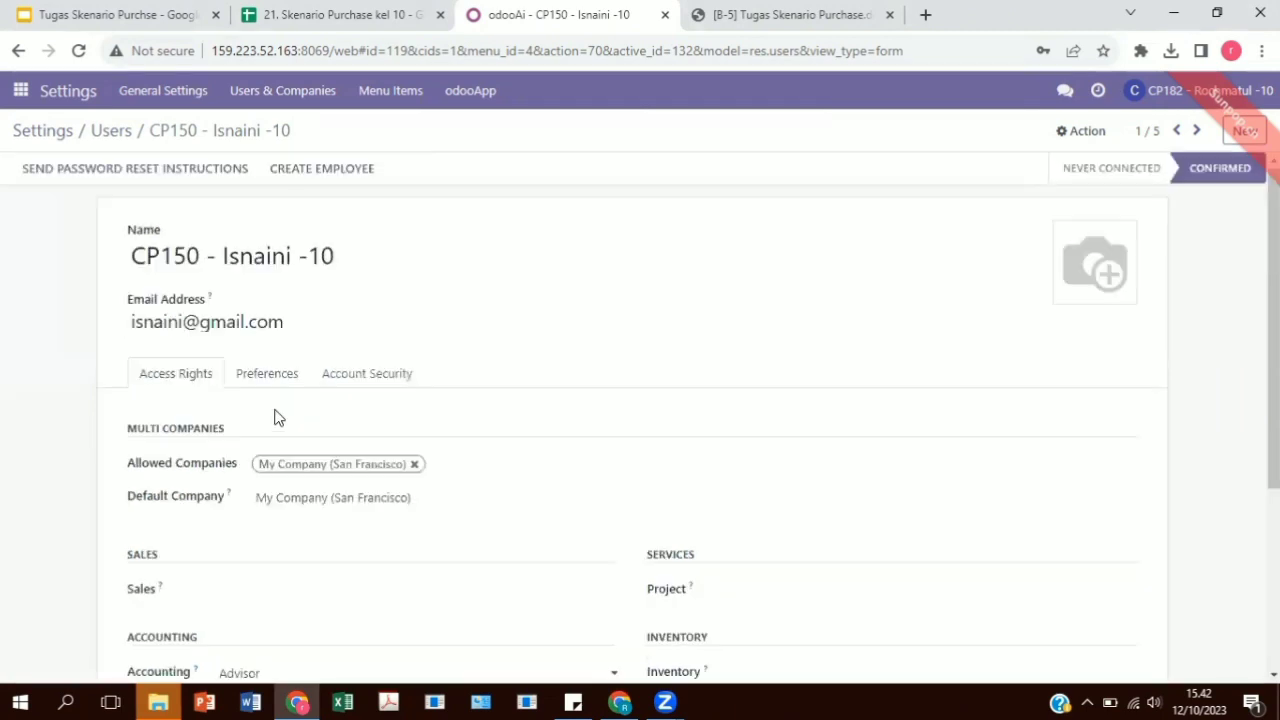
left_click(112, 132)
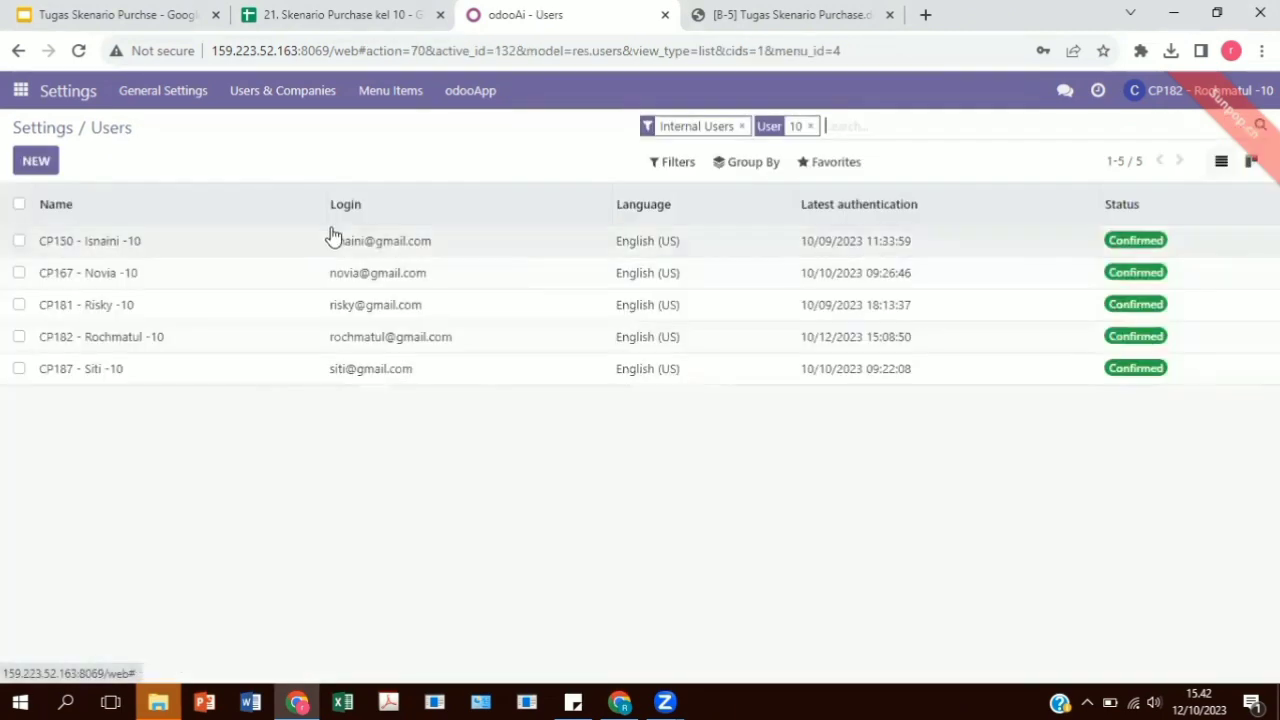
Review the access rights of the second and third listed users and return to the list.
left_click(358, 274)
scroll(323, 491, "down", 5)
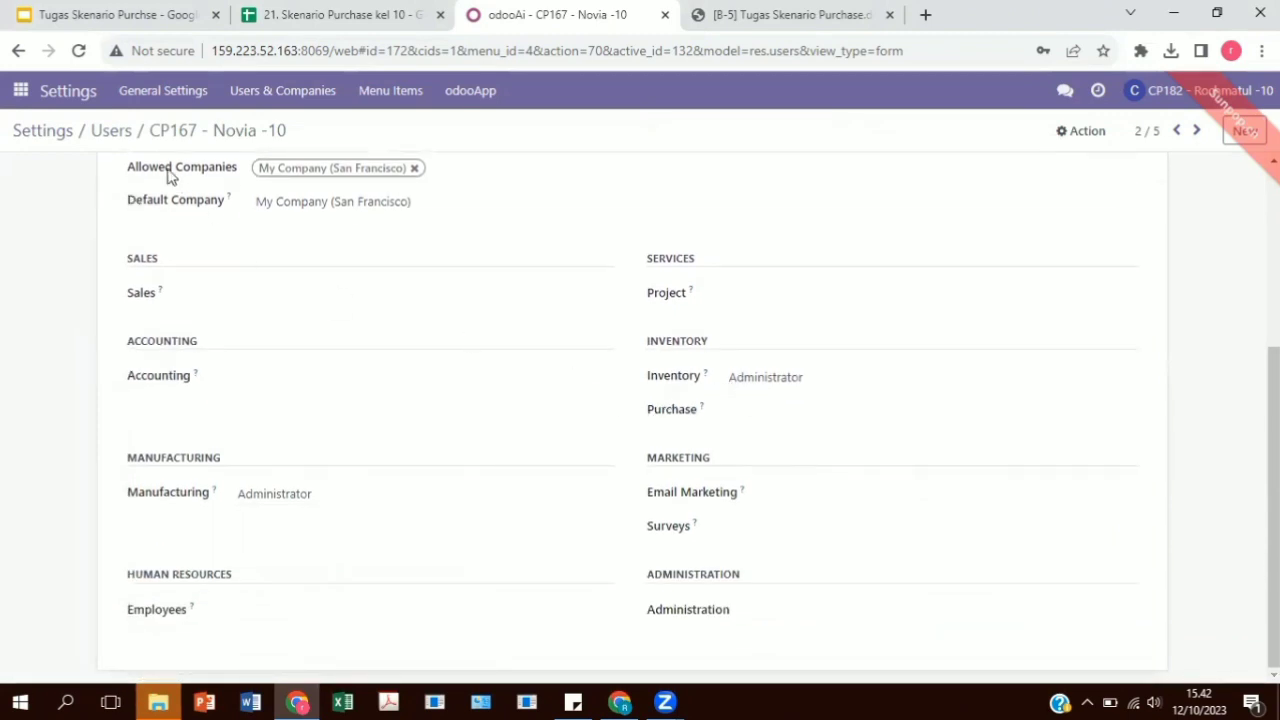
left_click(110, 131)
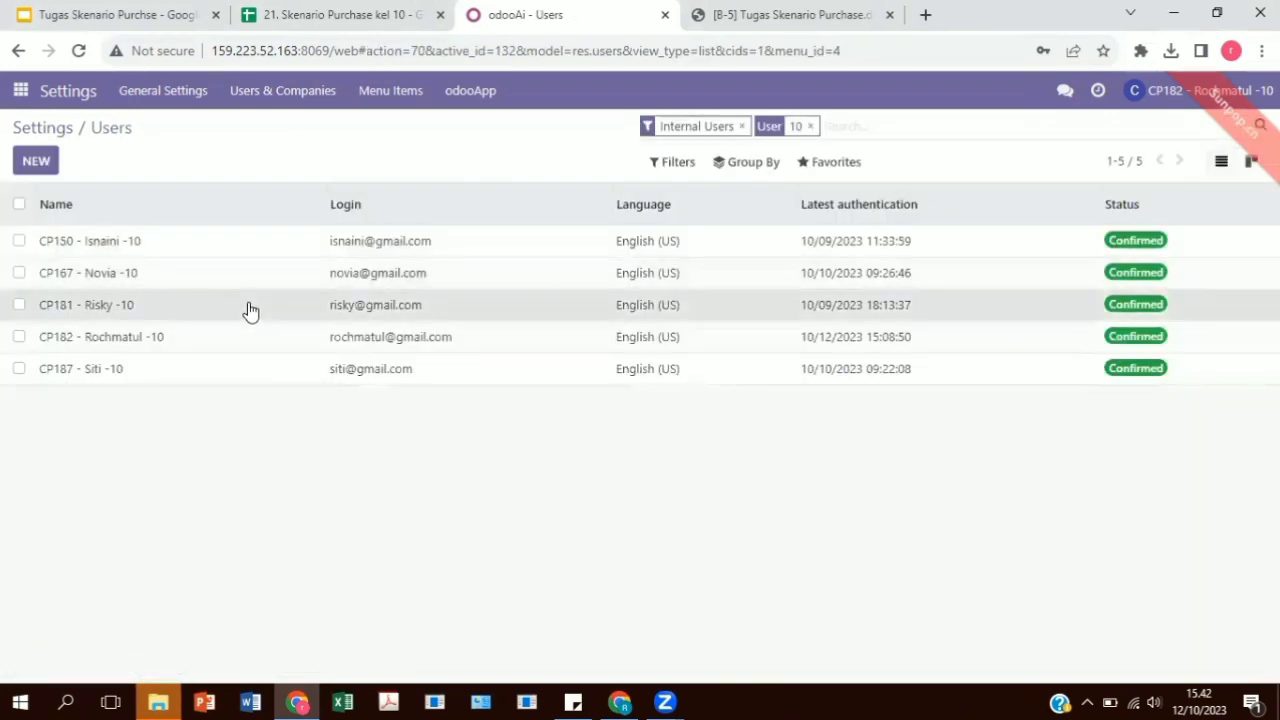
left_click(249, 306)
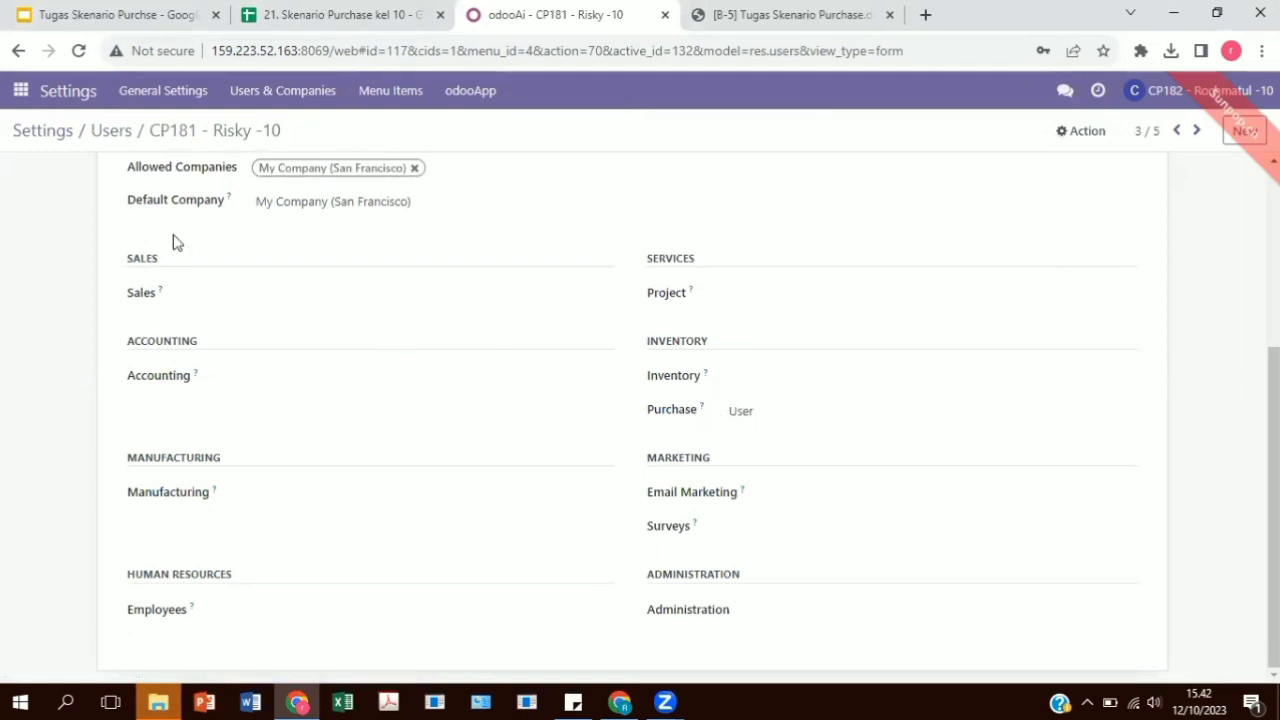
left_click(110, 131)
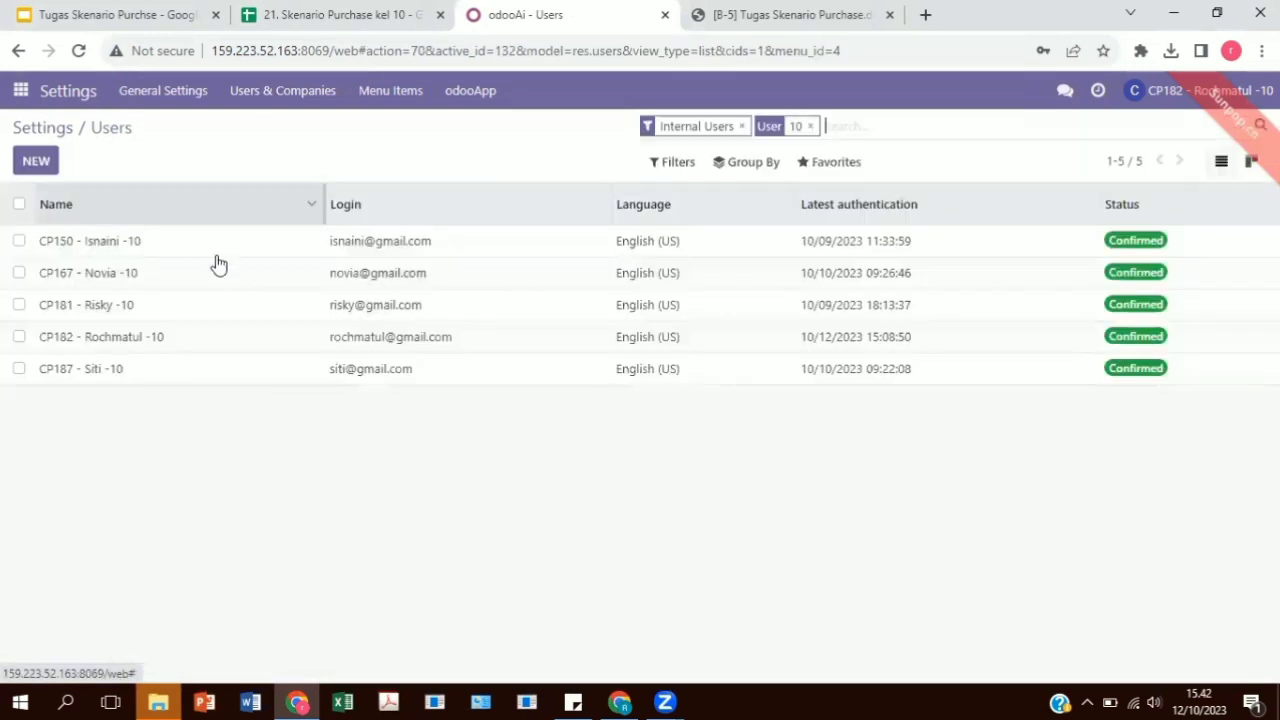
Examine the access rights of the fourth listed user, the group's administrator, and return to the list.
left_click(300, 348)
scroll(303, 350, "up", 2)
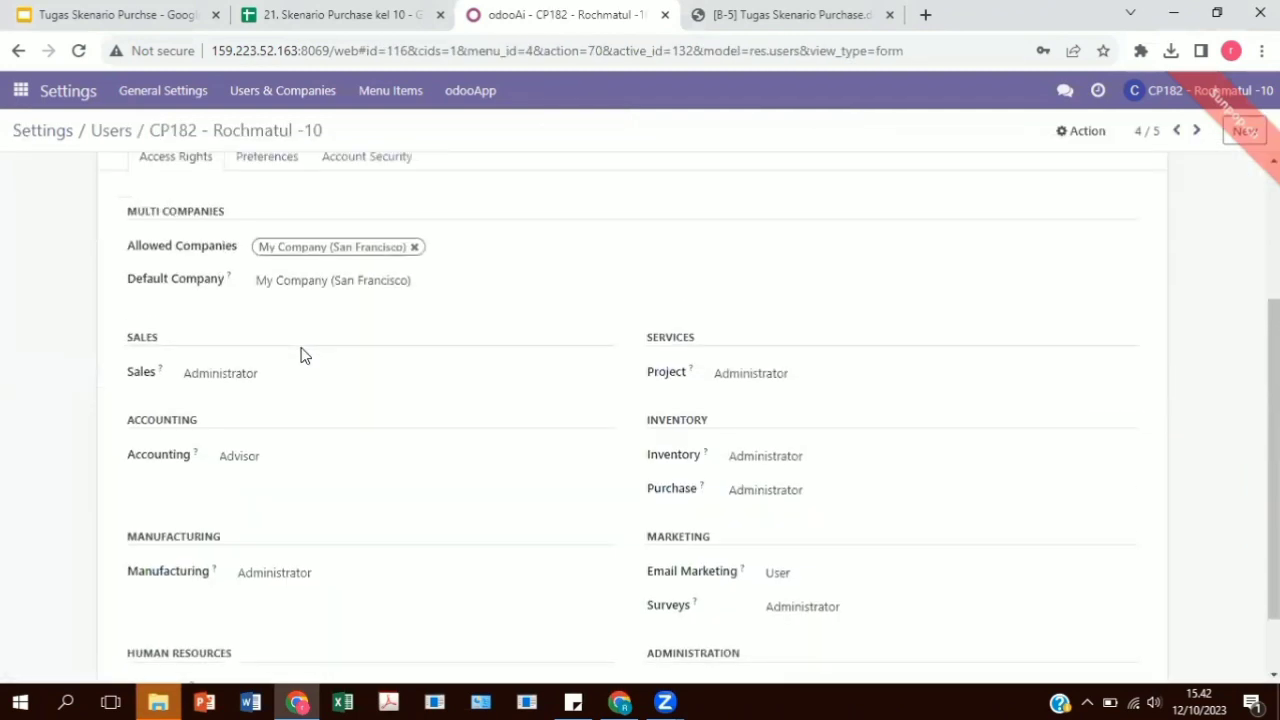
scroll(303, 354, "down", 2)
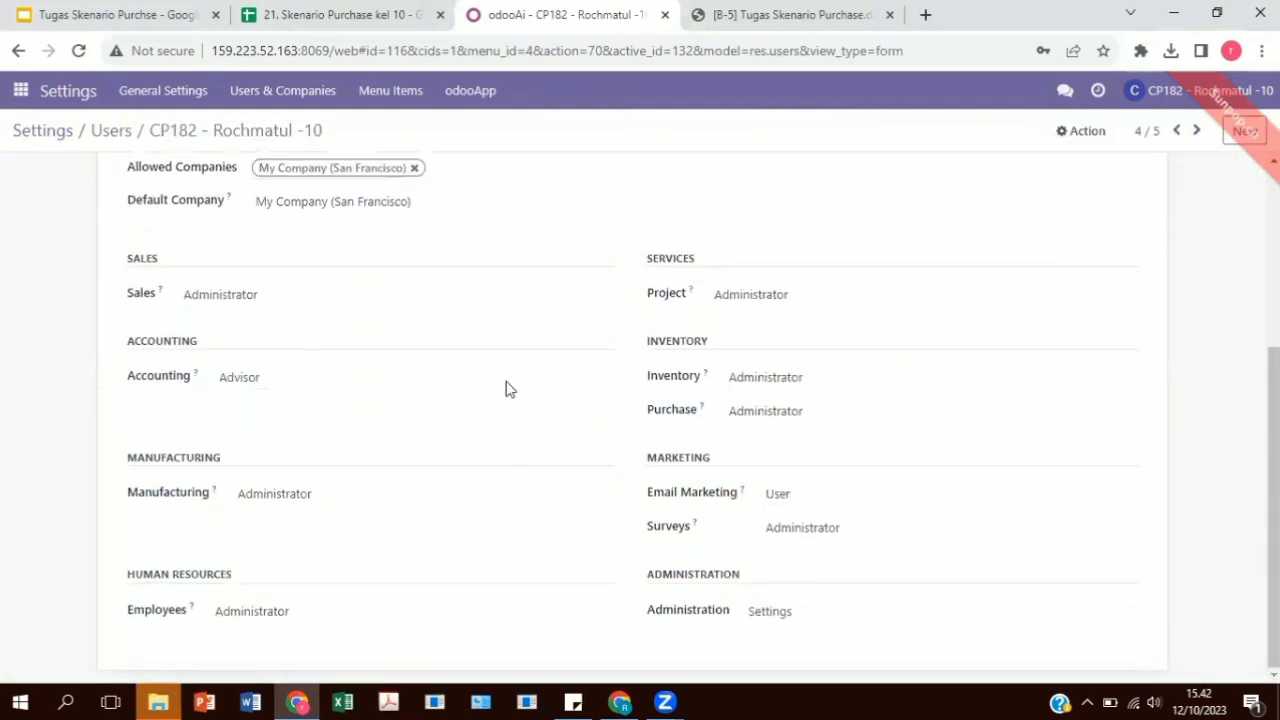
scroll(613, 472, "up", 5)
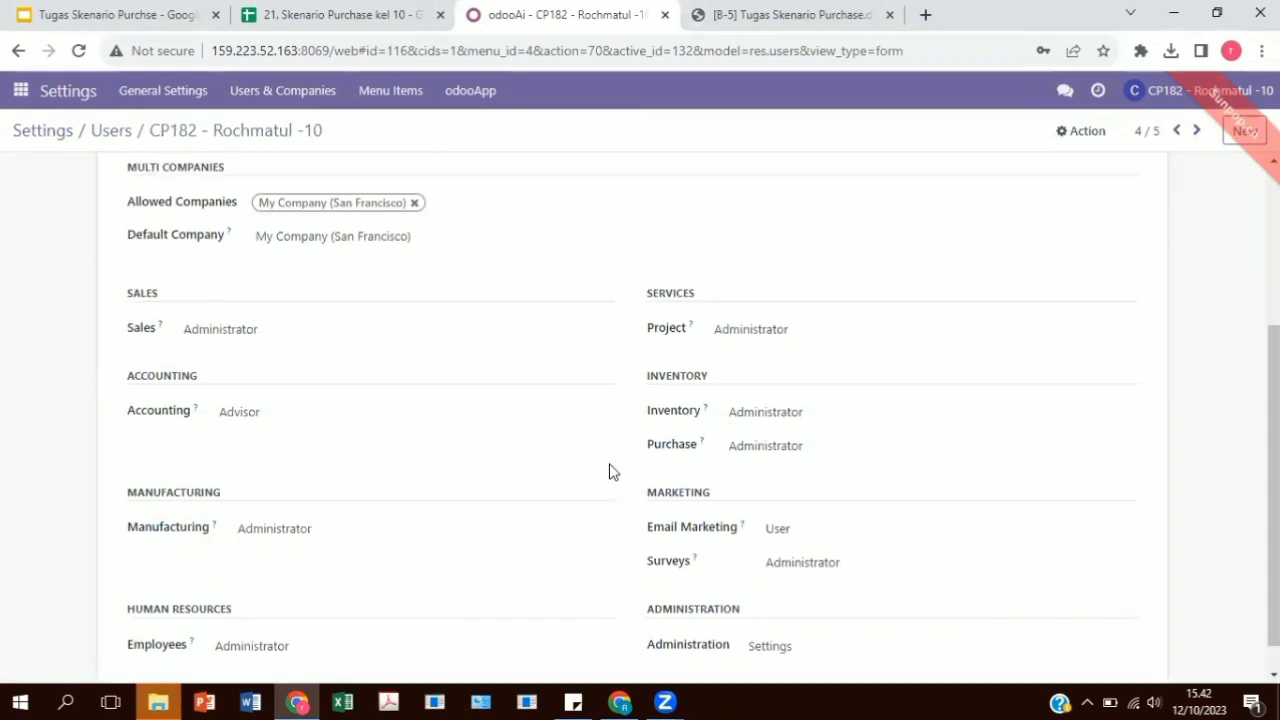
left_click(96, 132)
Check the access rights of the fifth listed user and return to the users list.
left_click(194, 381)
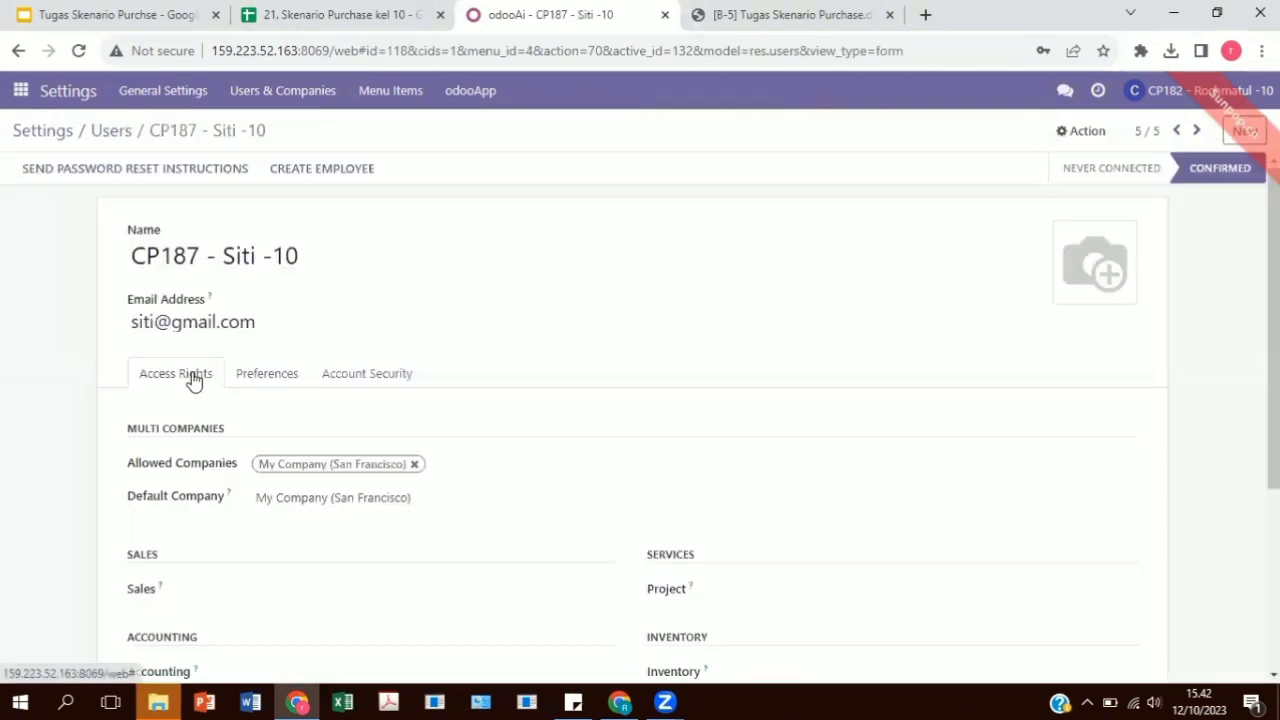
scroll(592, 440, "down", 3)
scroll(595, 442, "down", 1)
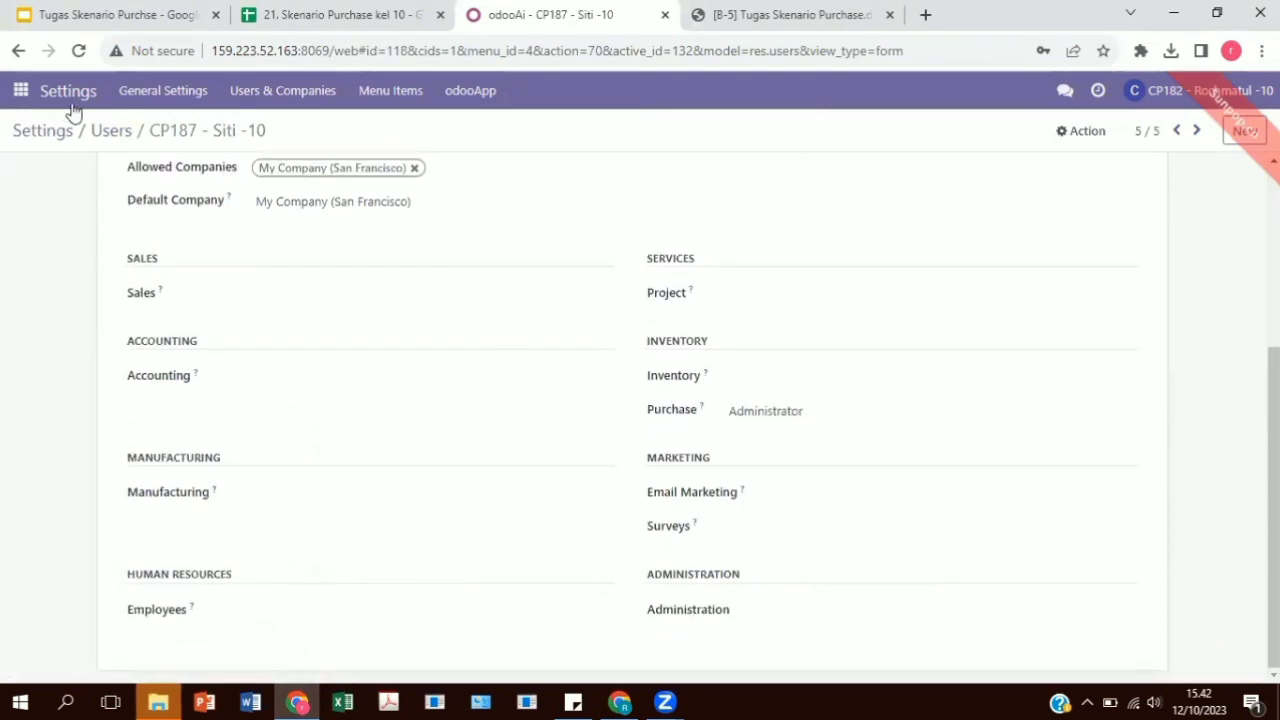
left_click(104, 136)
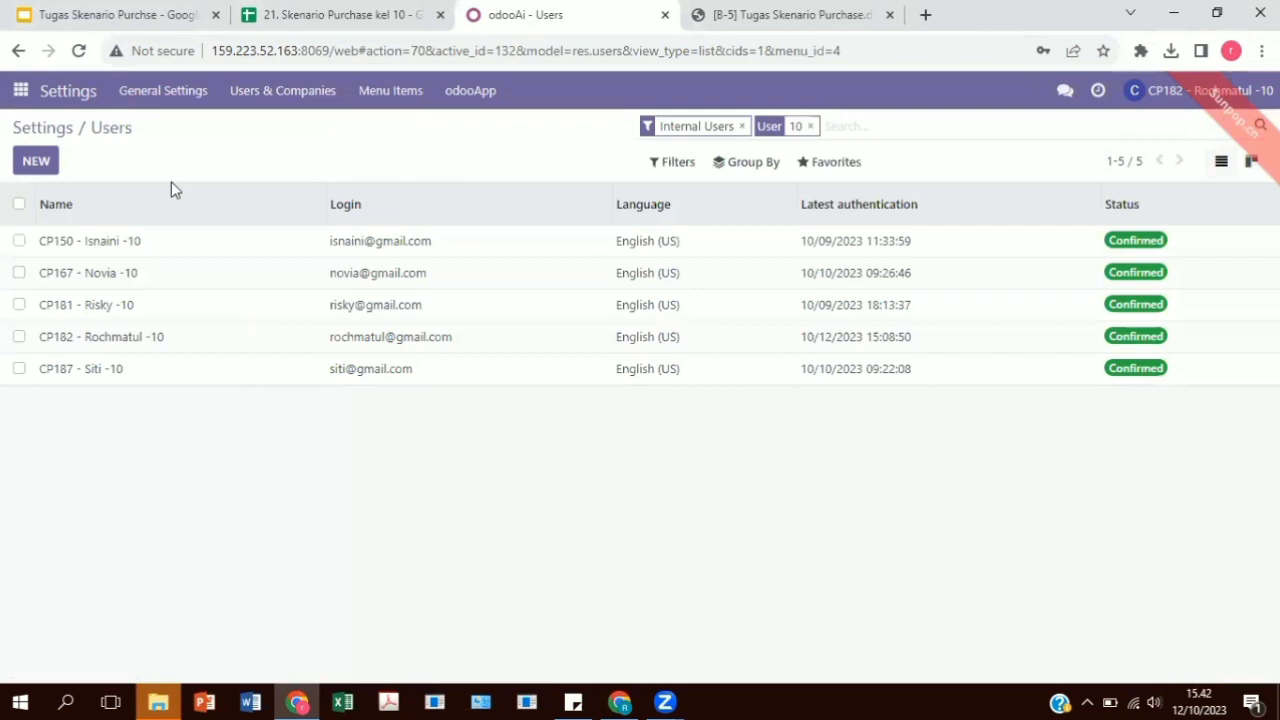
Select all five filtered users and start the Change Password action for them.
left_click(19, 241)
left_click(19, 273)
left_click(19, 305)
left_click(19, 337)
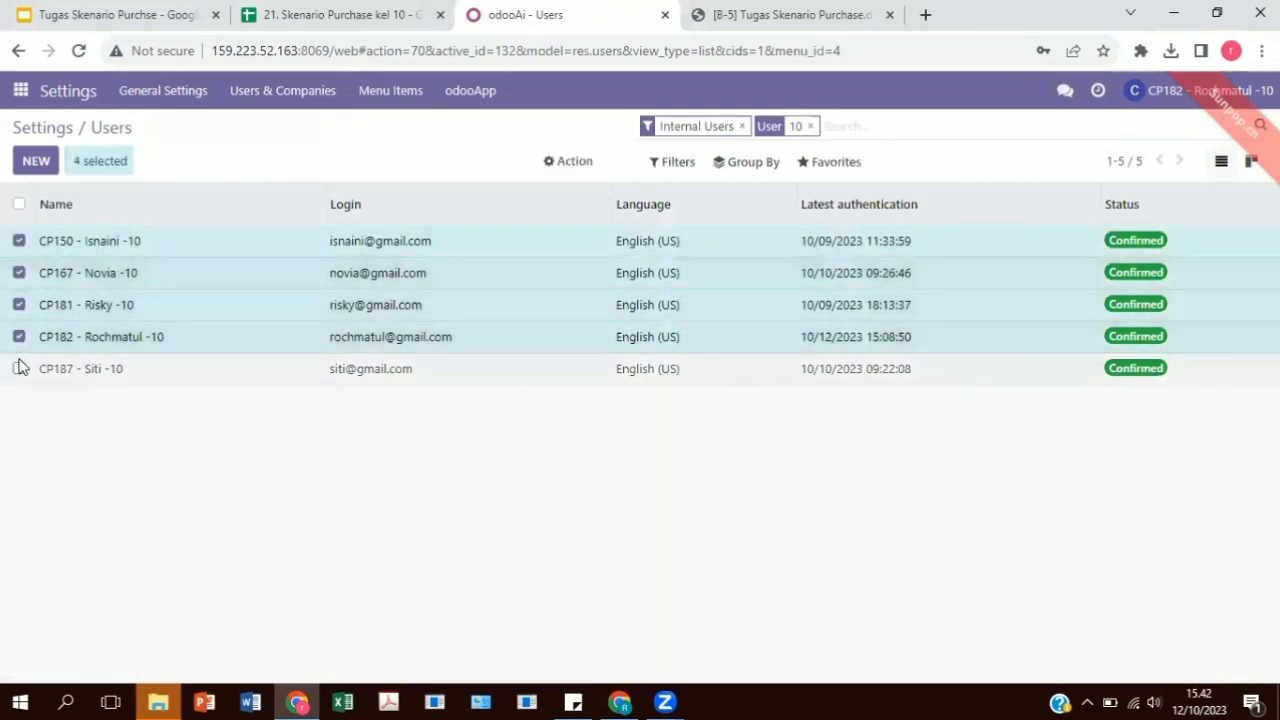
left_click(19, 369)
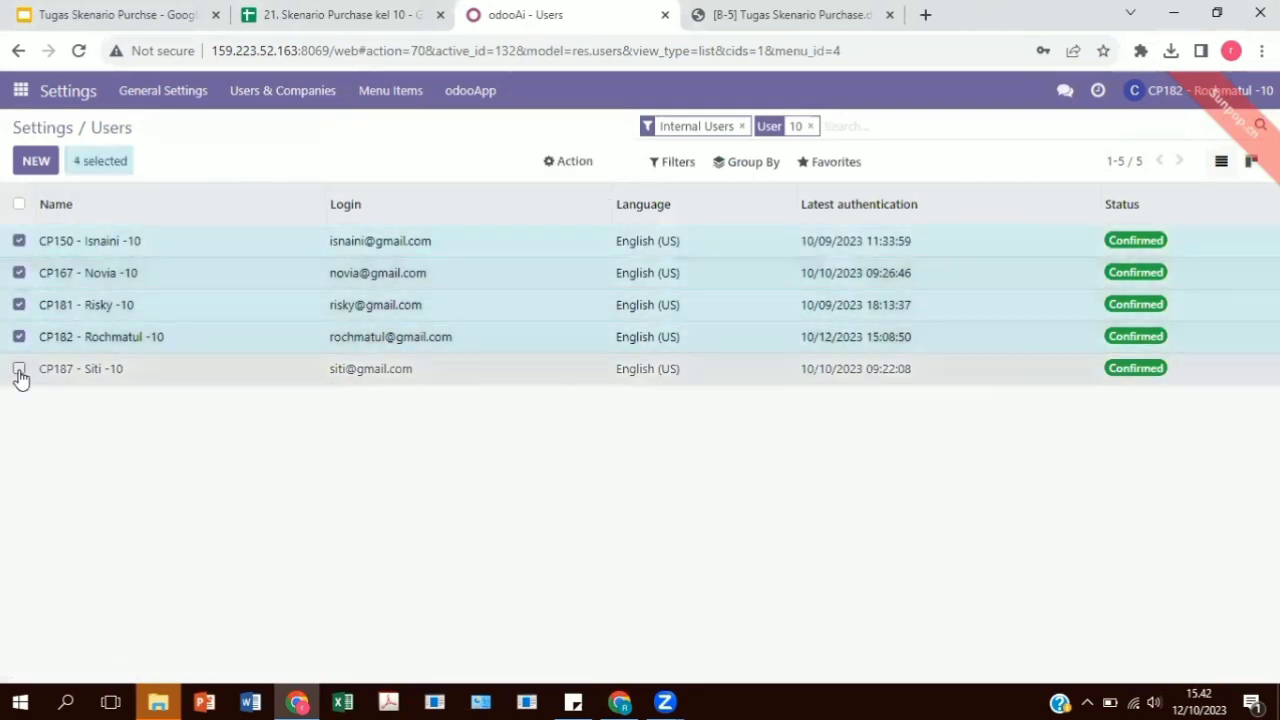
left_click(560, 172)
left_click(593, 265)
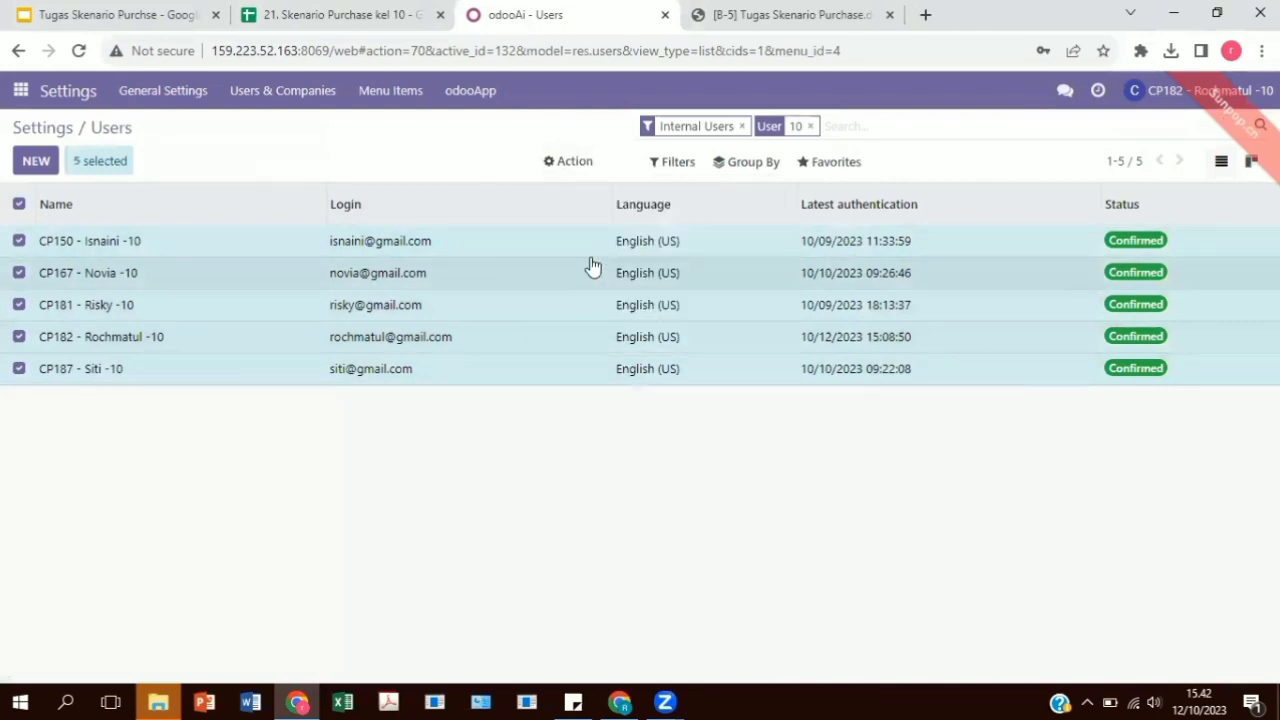
Enter a new password for each of the five users and apply the password change.
left_click(699, 215)
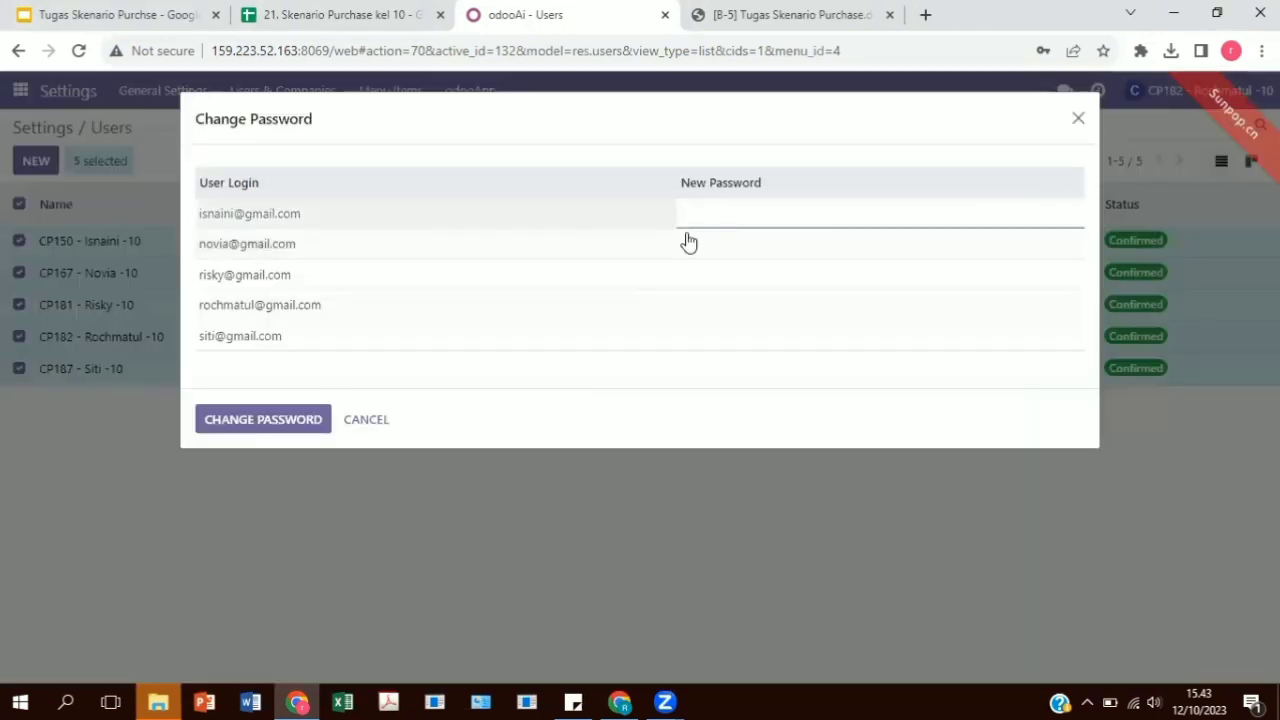
type("1")
left_click(710, 263)
type("1")
left_click(710, 278)
type("1")
left_click(700, 306)
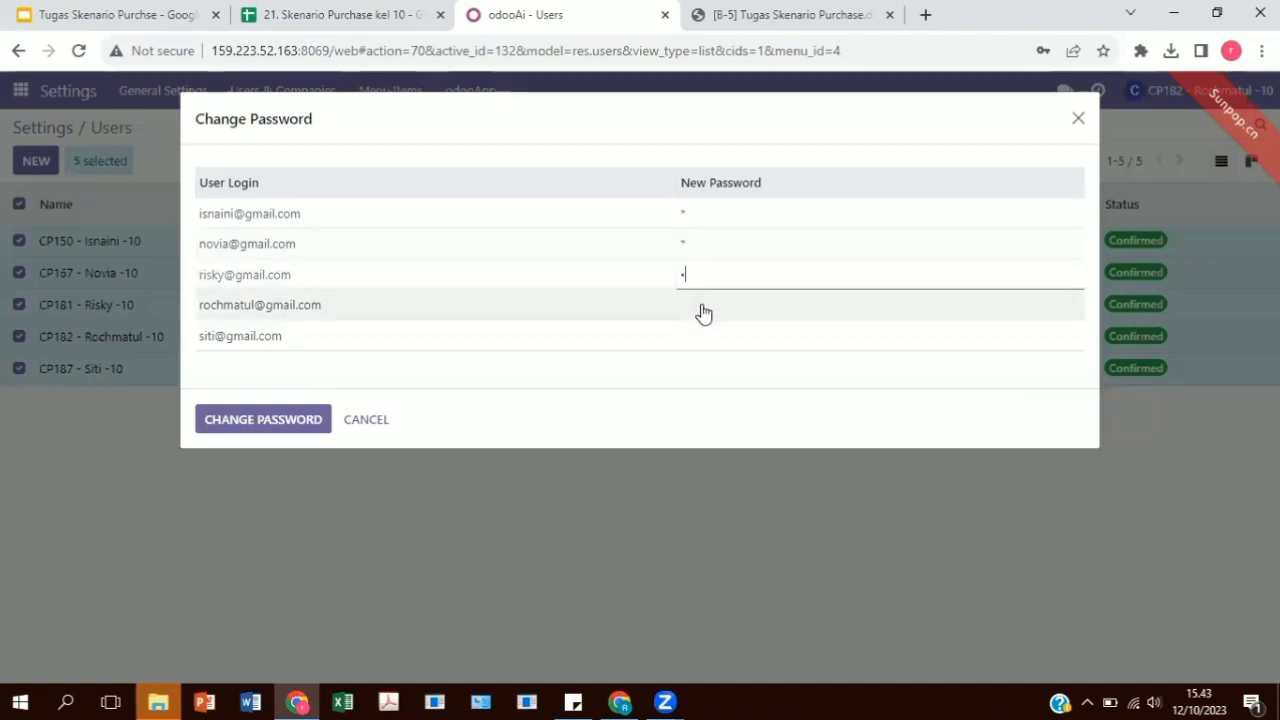
type("1")
left_click(695, 336)
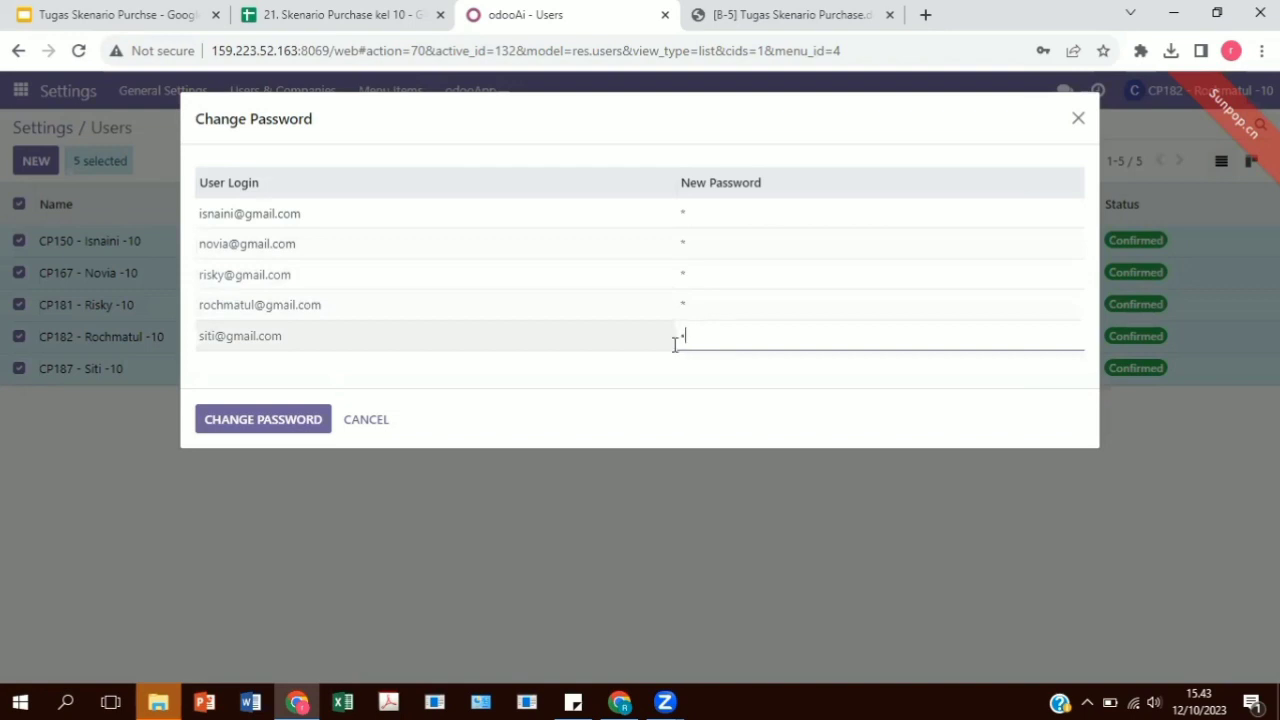
left_click(238, 428)
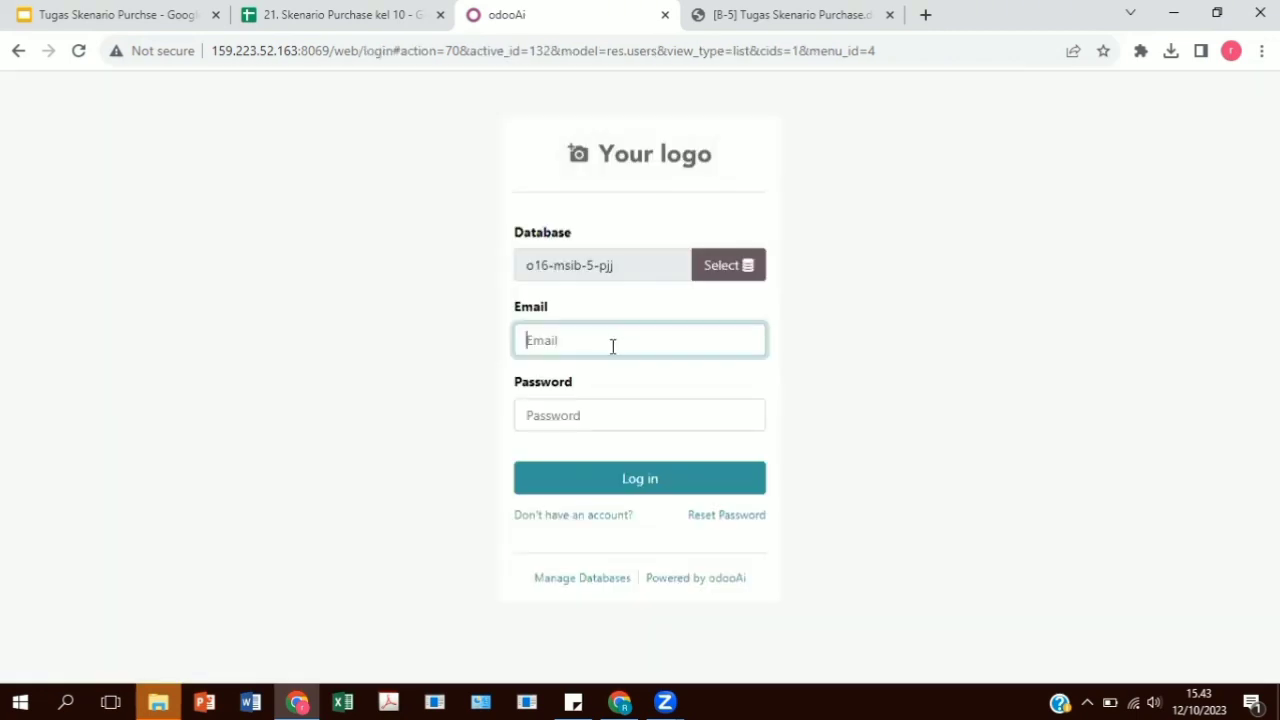
Log back in to the o16-msib-5-pjj database with the administrator's email and password, and open the general settings.
left_click(617, 352)
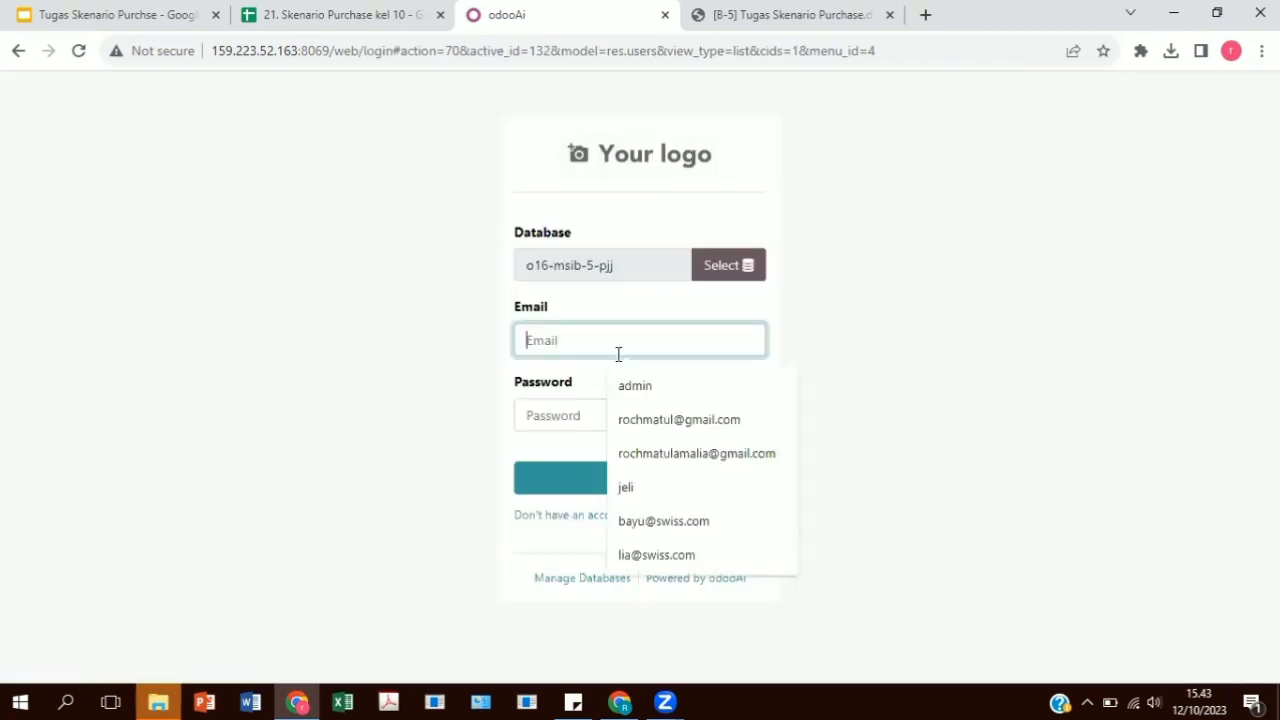
left_click(667, 418)
left_click(639, 415)
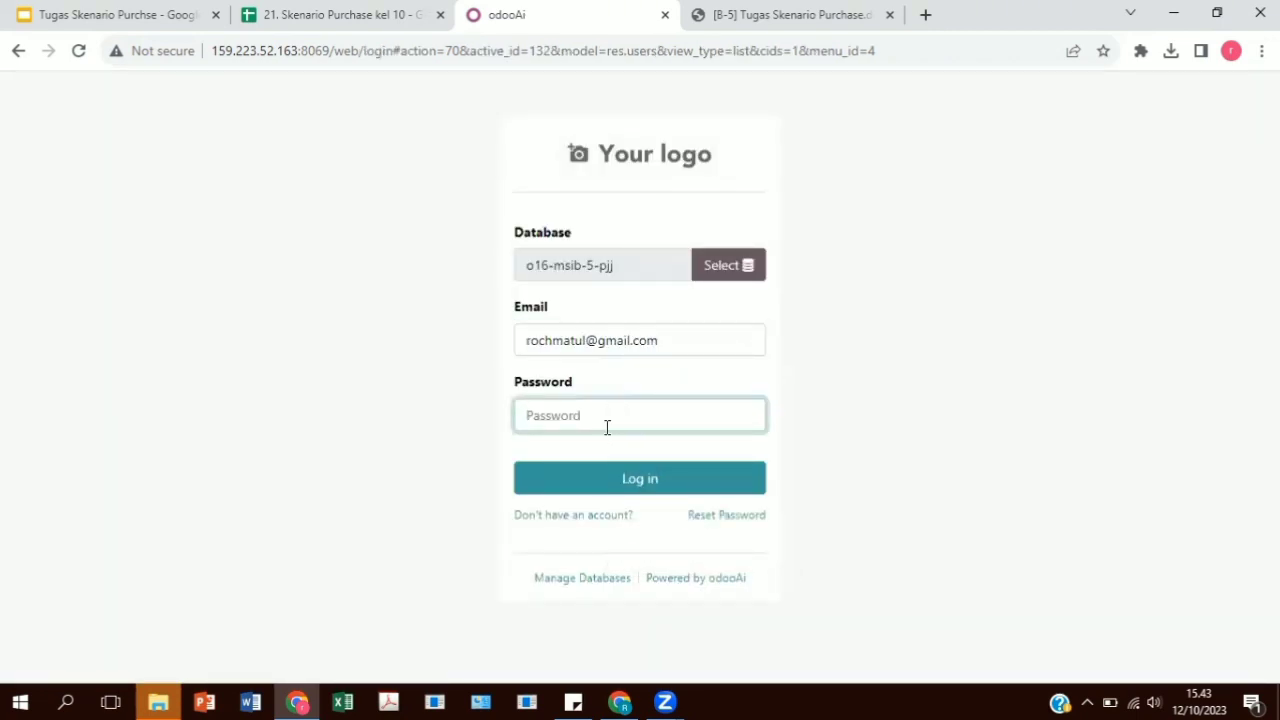
type("•")
key("Return")
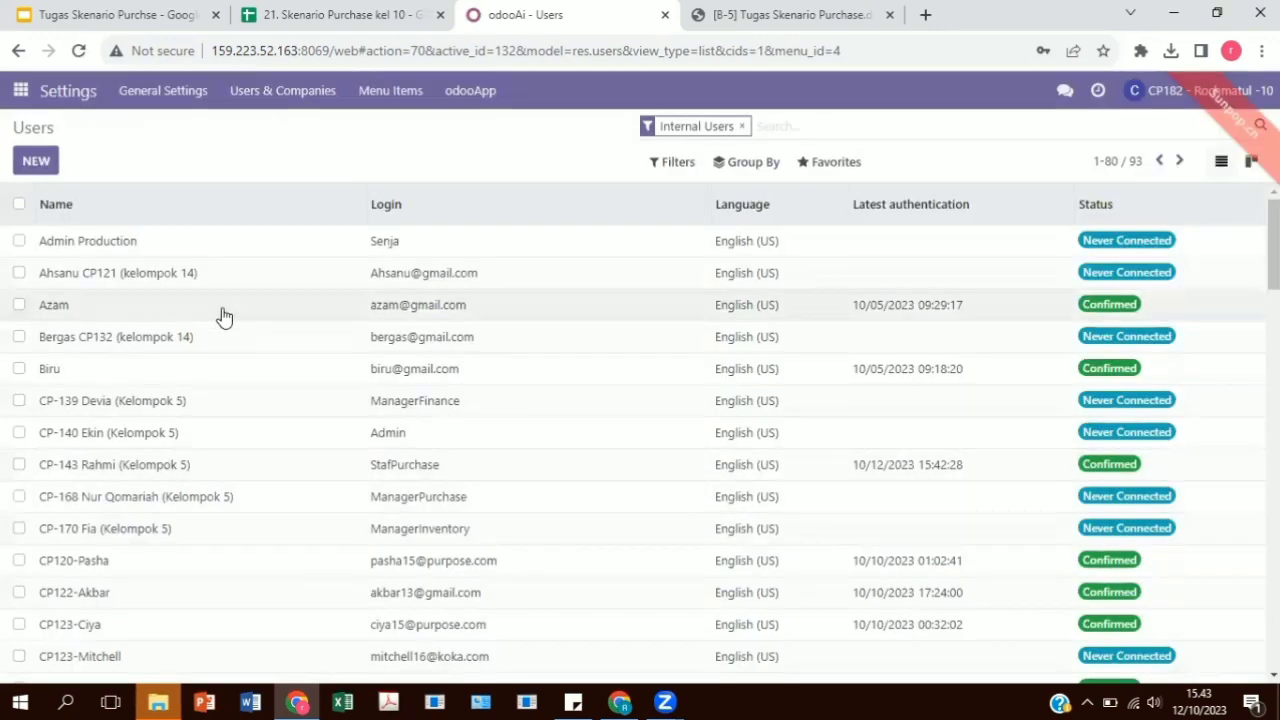
left_click(85, 100)
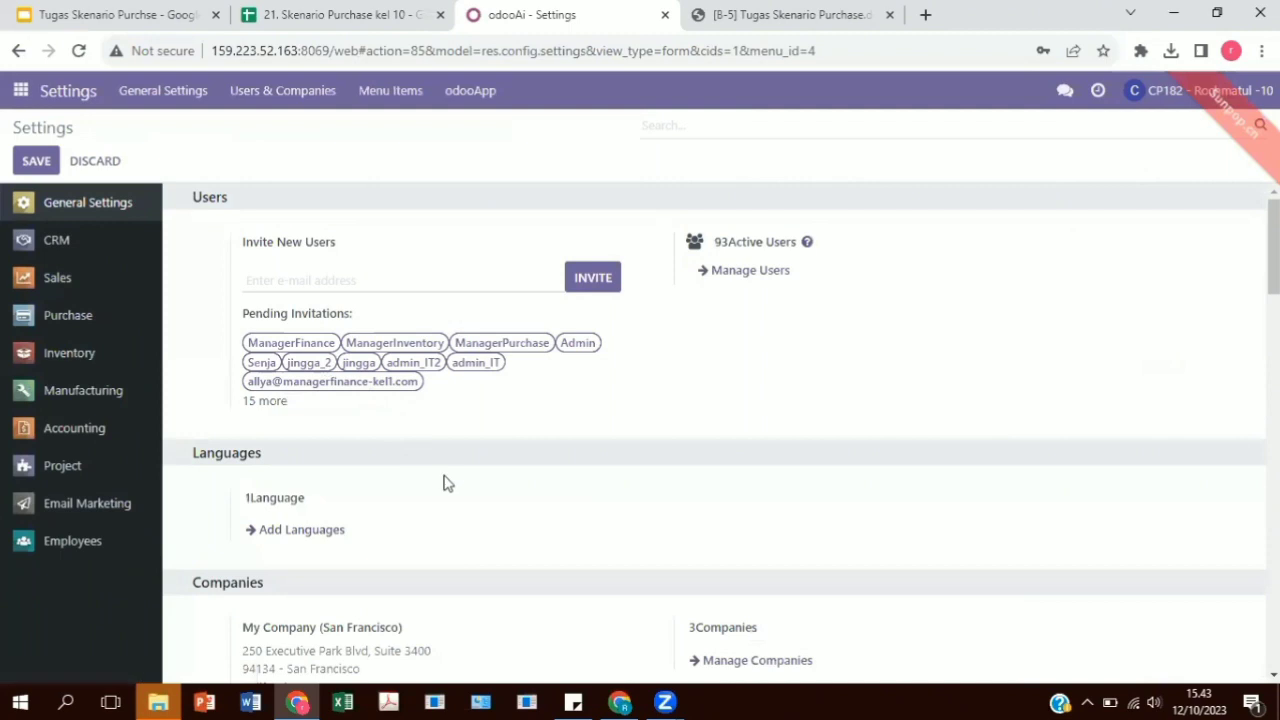
Activate the developer mode from the general settings.
scroll(449, 492, "down", 2)
scroll(449, 492, "down", 8)
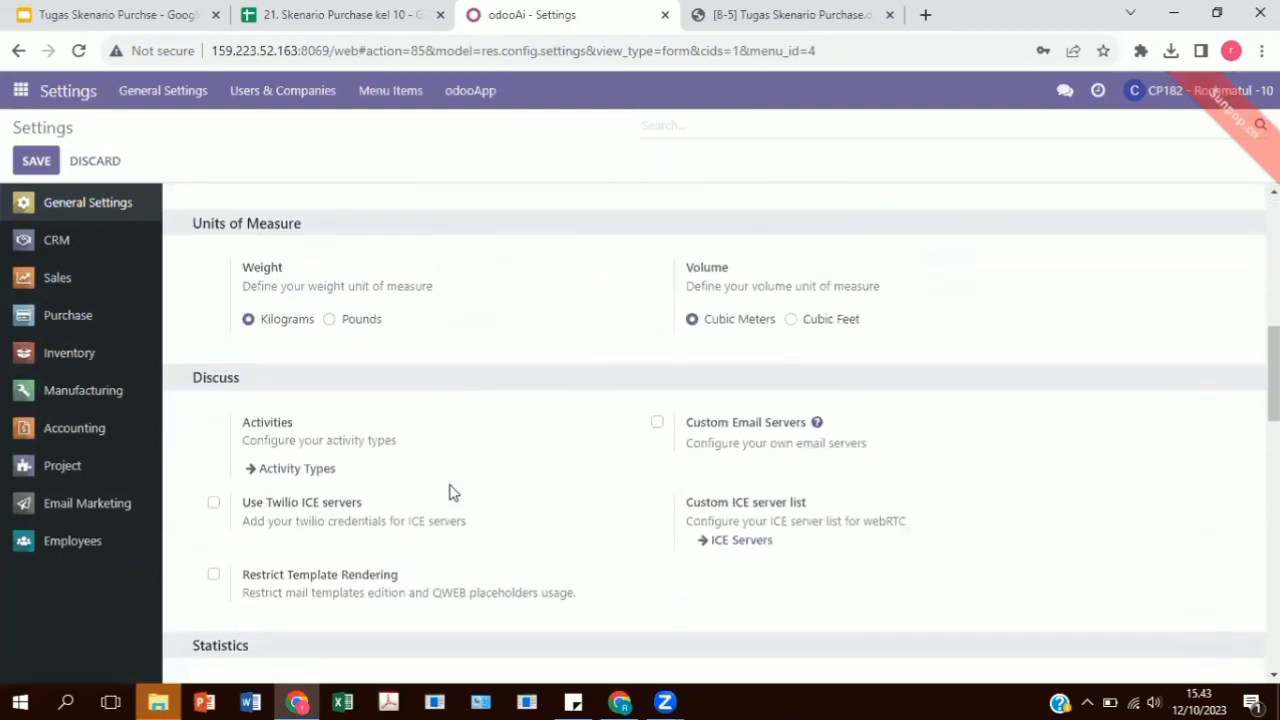
scroll(451, 486, "down", 10)
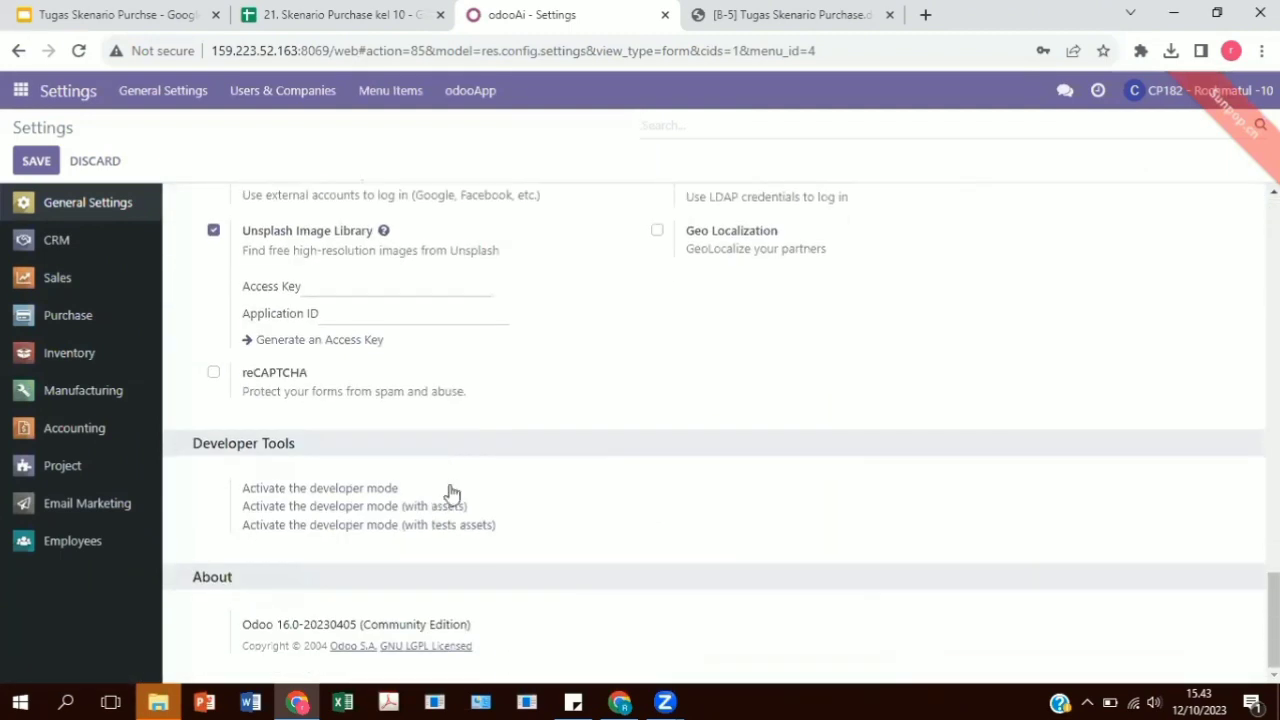
left_click(350, 492)
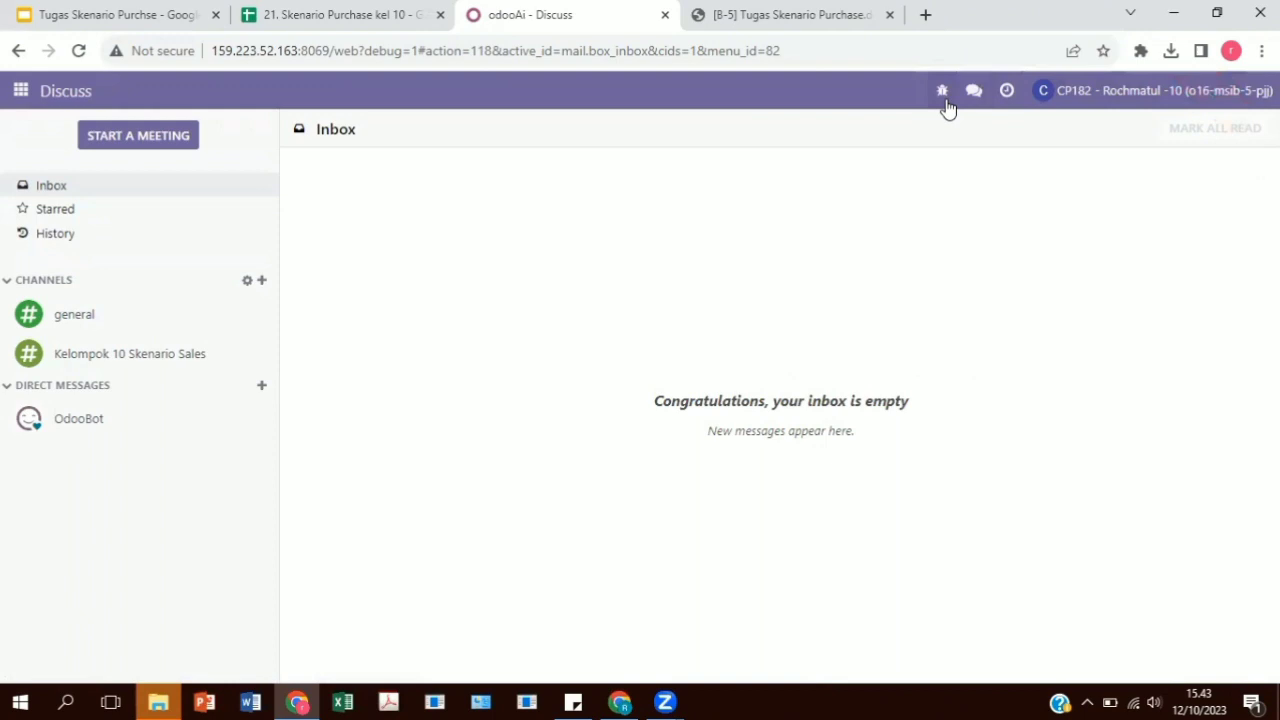
In the Purchase settings, enable Lock Confirmed Orders, set the order approval minimum amount to Rp 1000.00, and save.
left_click(20, 91)
left_click(27, 521)
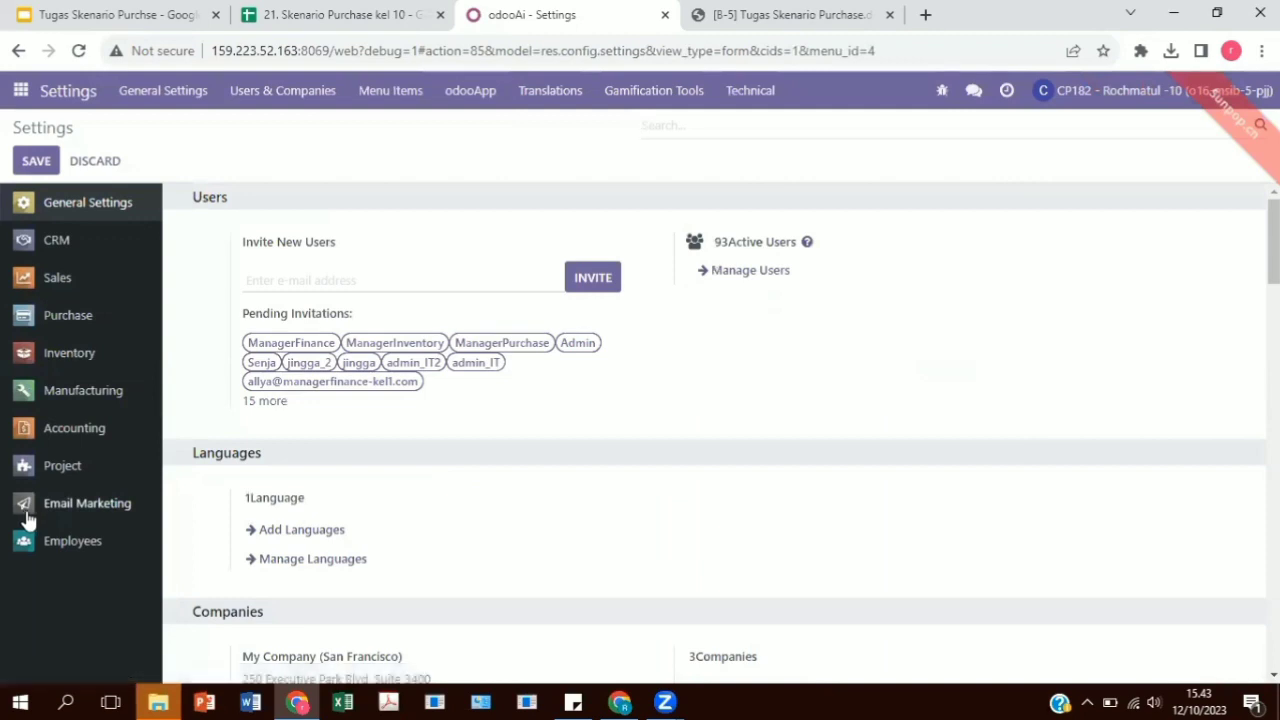
left_click(62, 333)
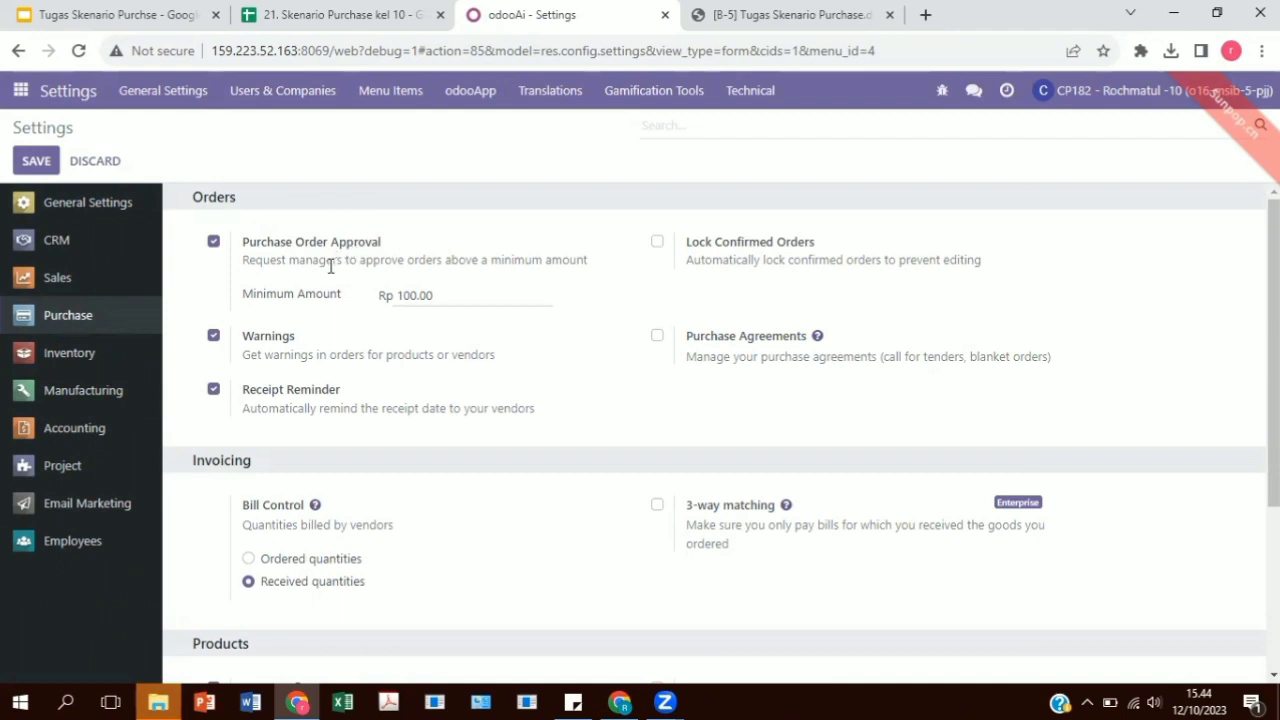
left_click(656, 243)
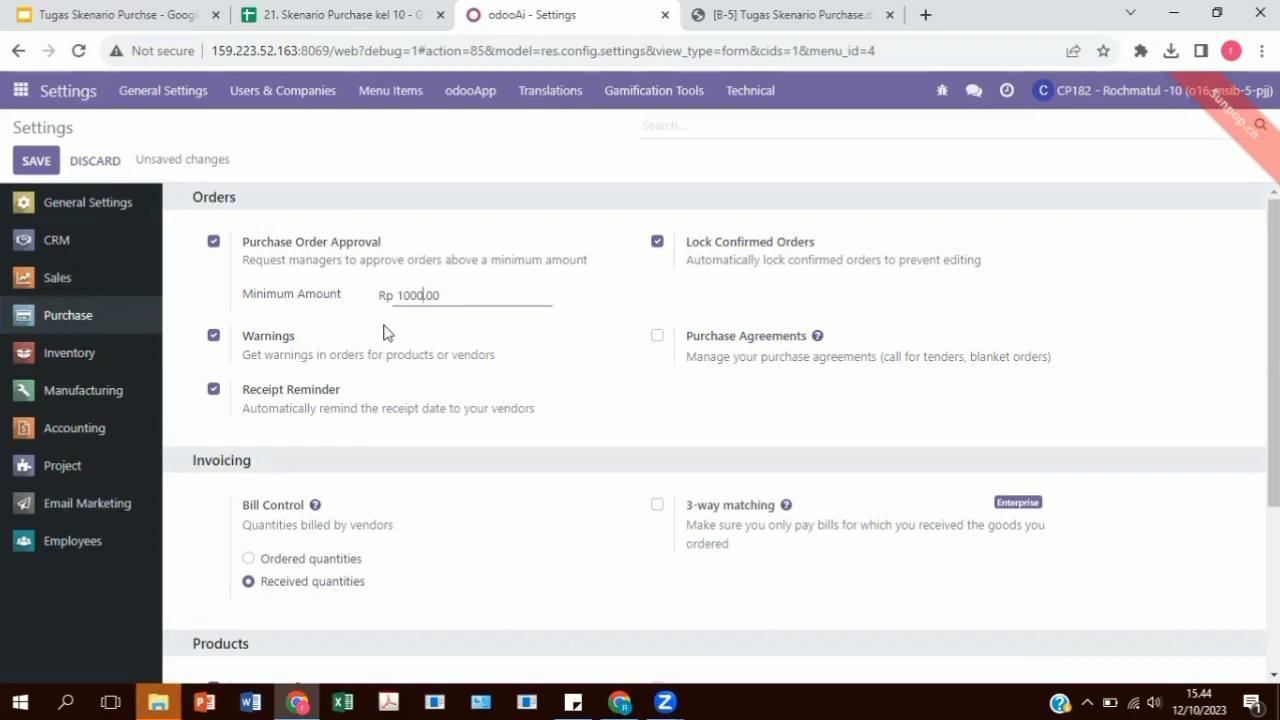
left_click(36, 161)
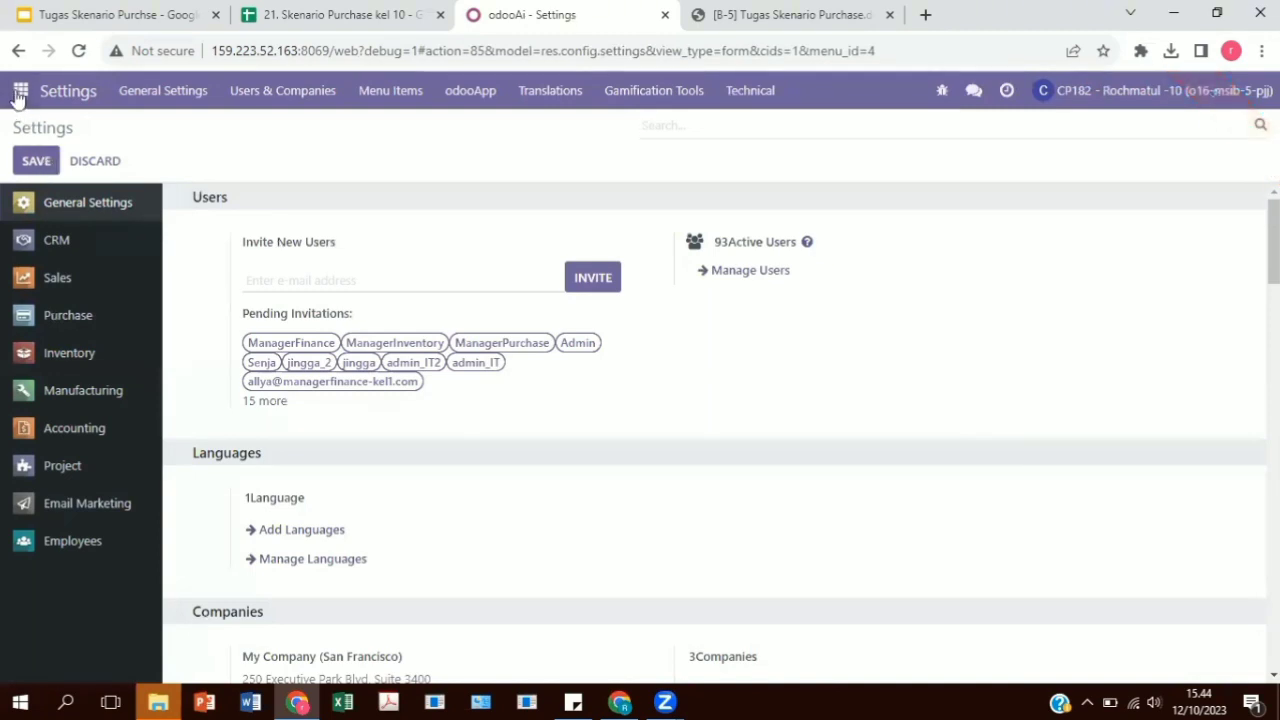
Create a Discuss channel named "Keompok 10 Skenario Purchase".
left_click(19, 97)
left_click(30, 122)
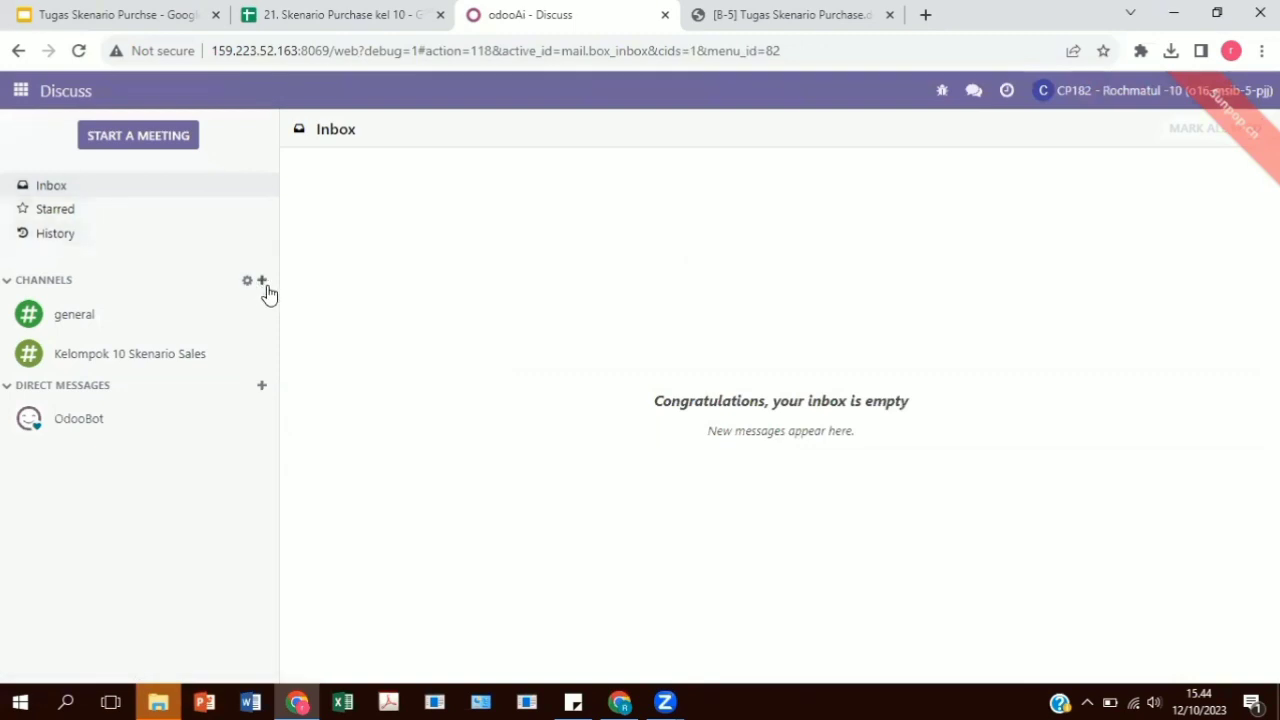
left_click(264, 284)
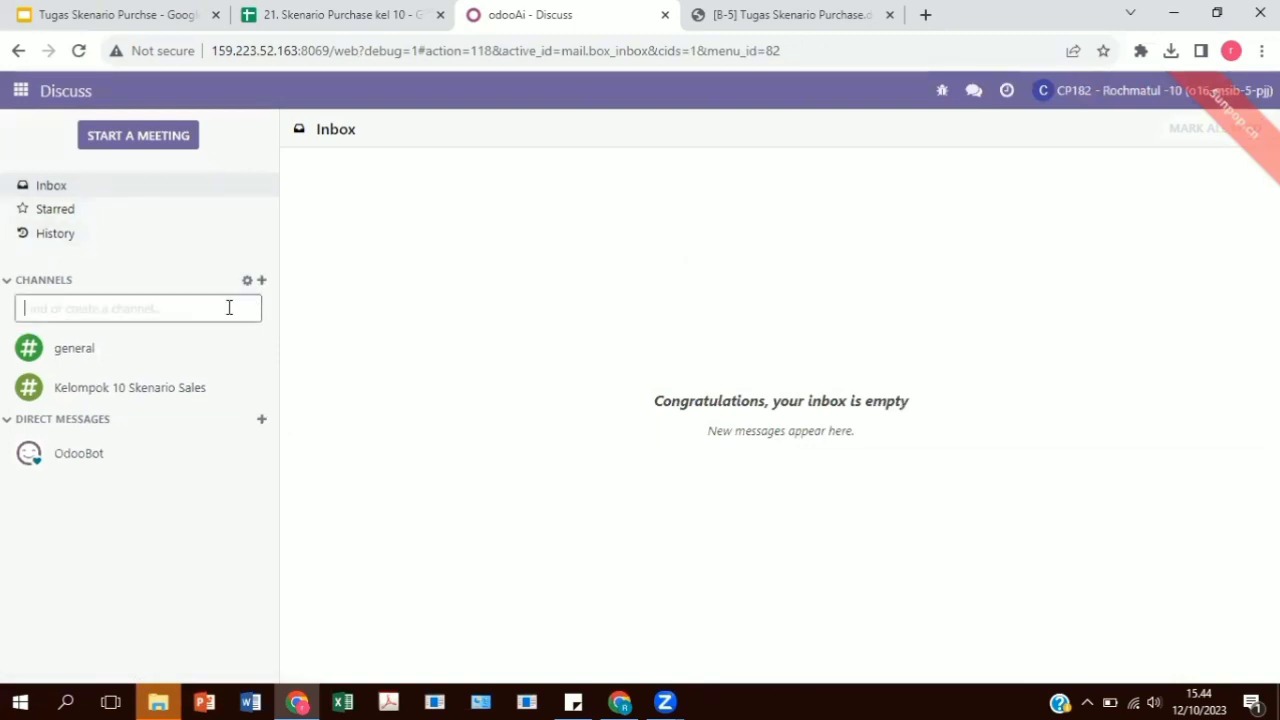
type("Keom")
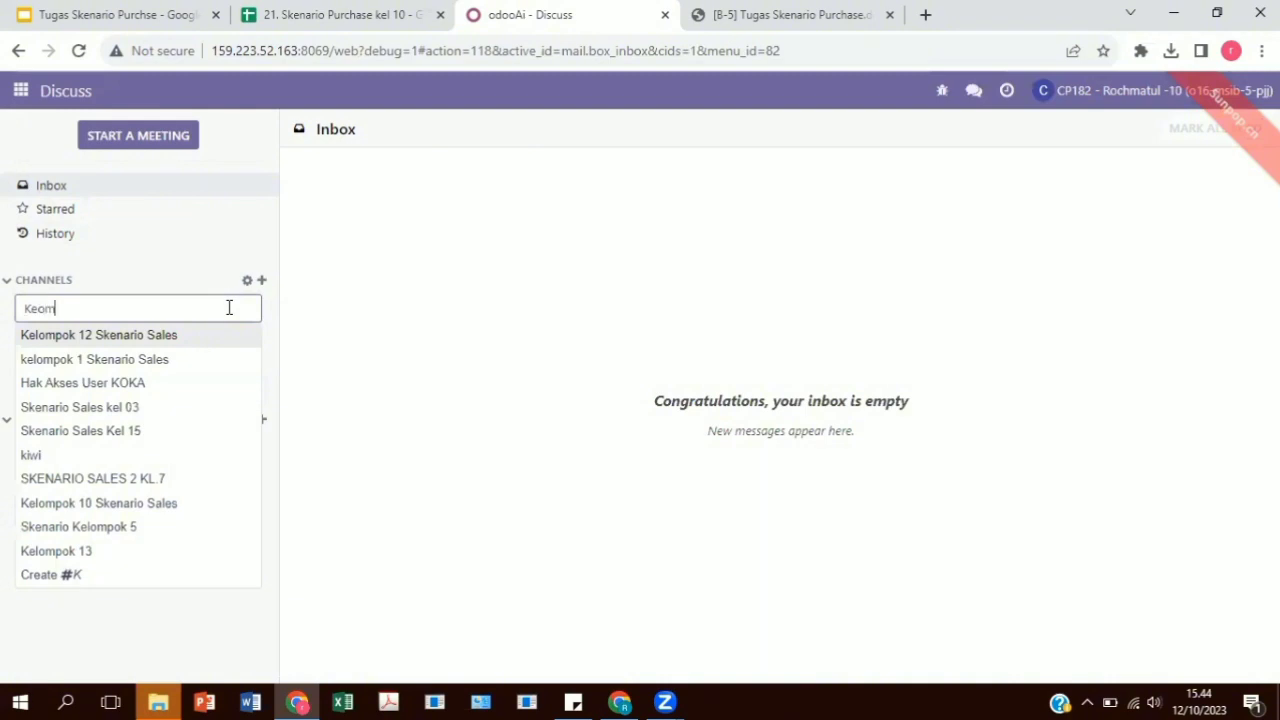
type("pok 10")
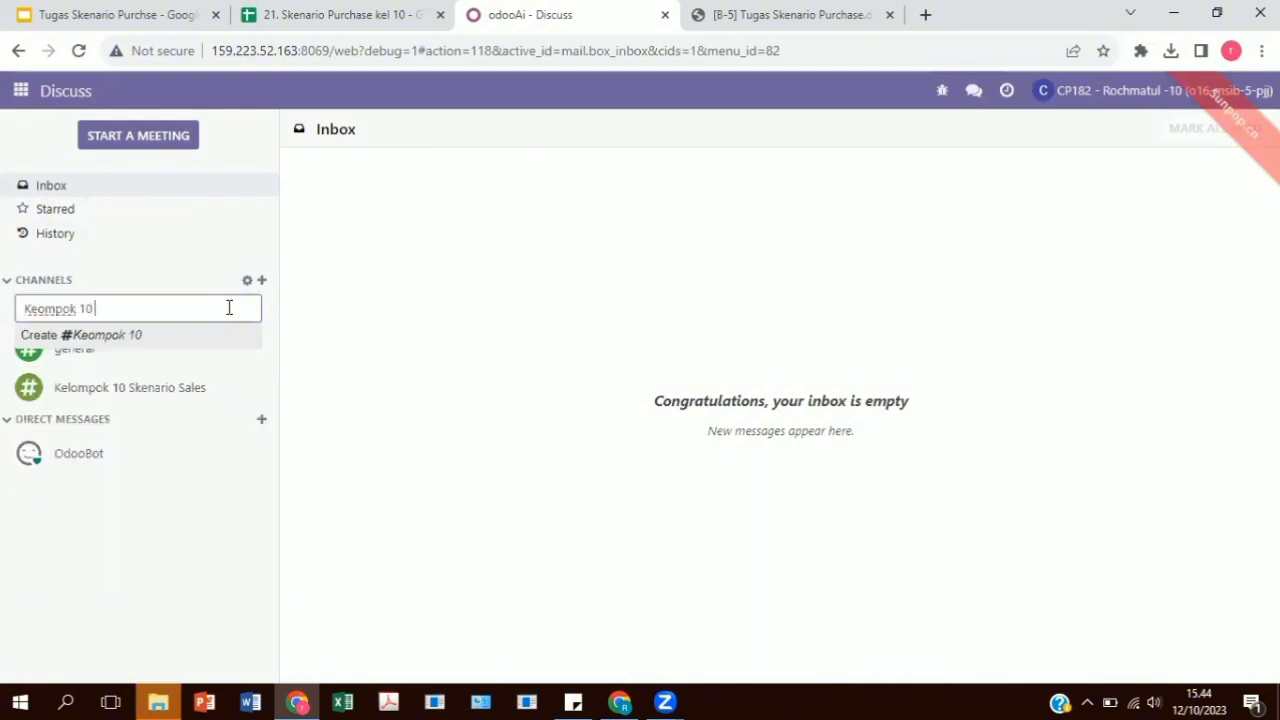
type(" Skenario Purchase")
key("Return")
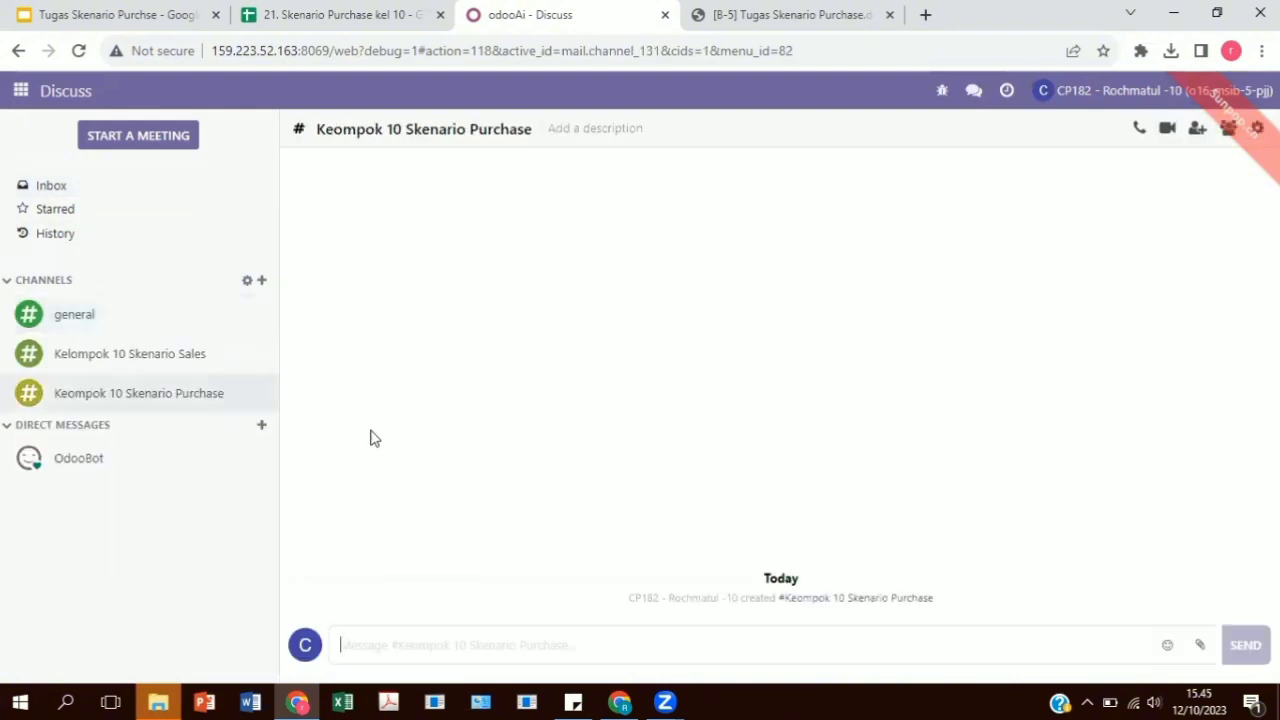
Invite all four users found by searching "10" to the new channel and post the message "haloo" there.
left_click(1199, 131)
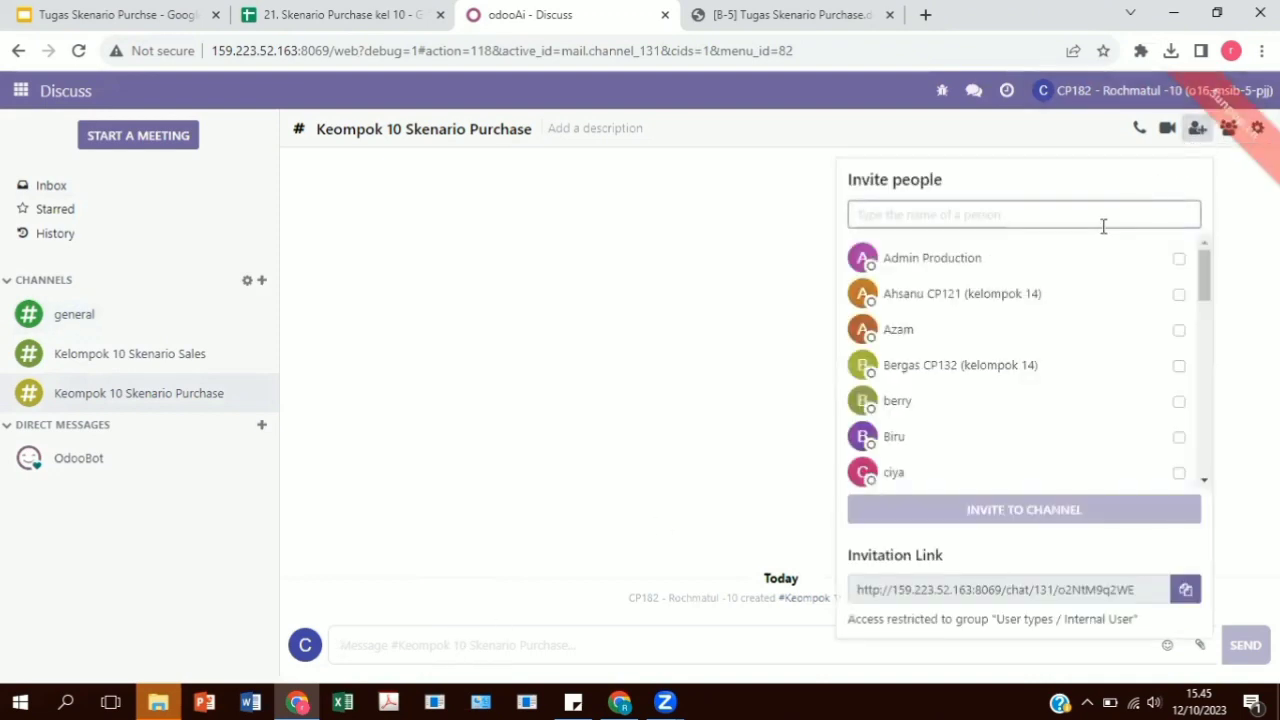
type("10")
left_click(1195, 258)
left_click(1195, 294)
left_click(1195, 329)
left_click(1195, 365)
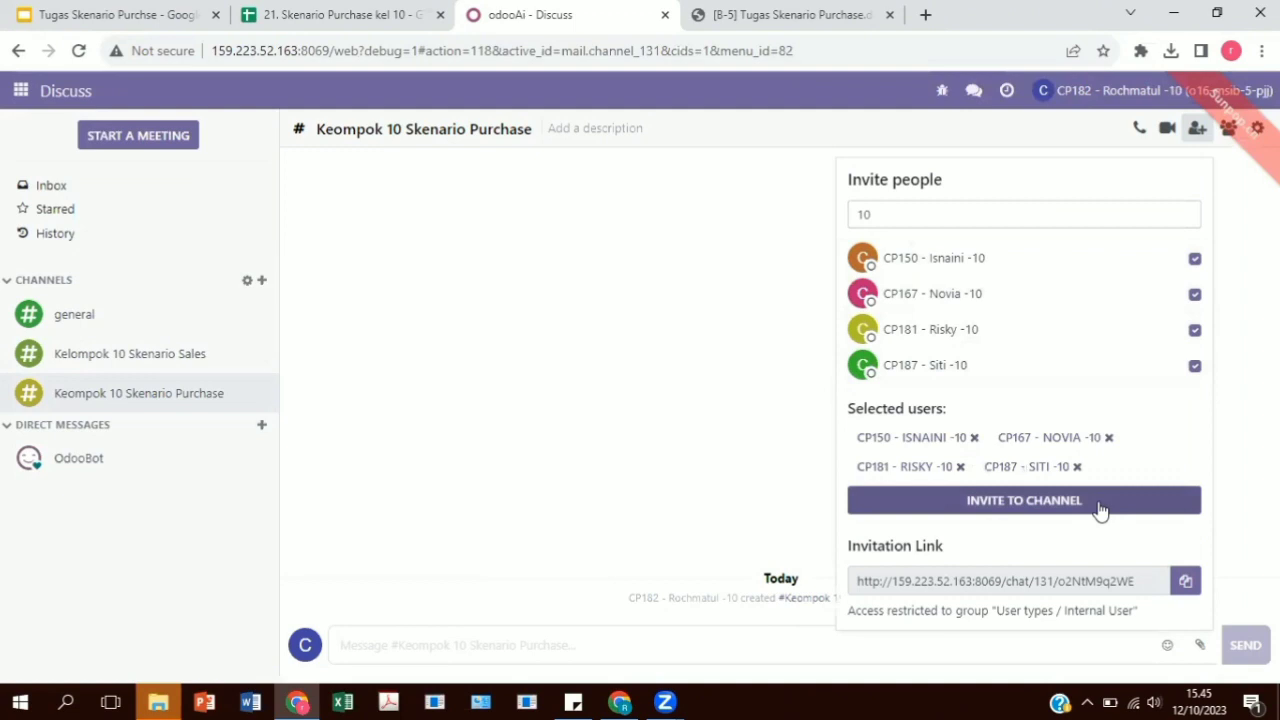
left_click(1100, 508)
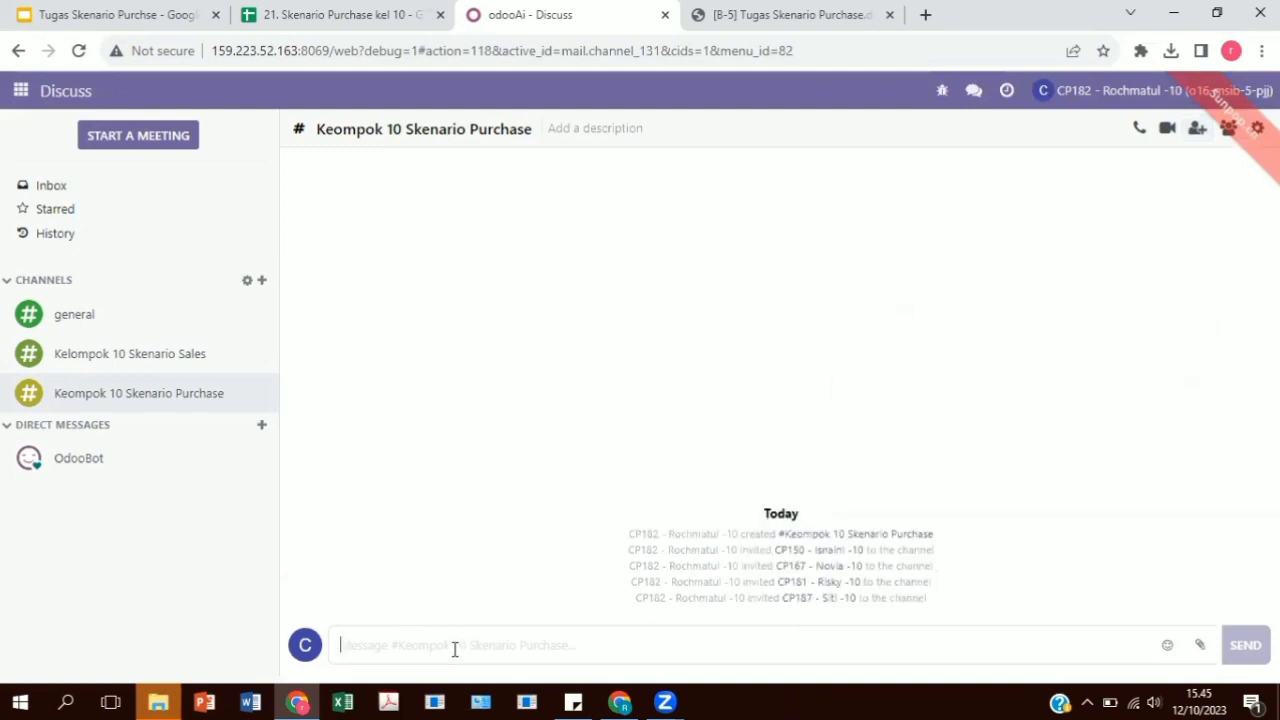
type("haloo")
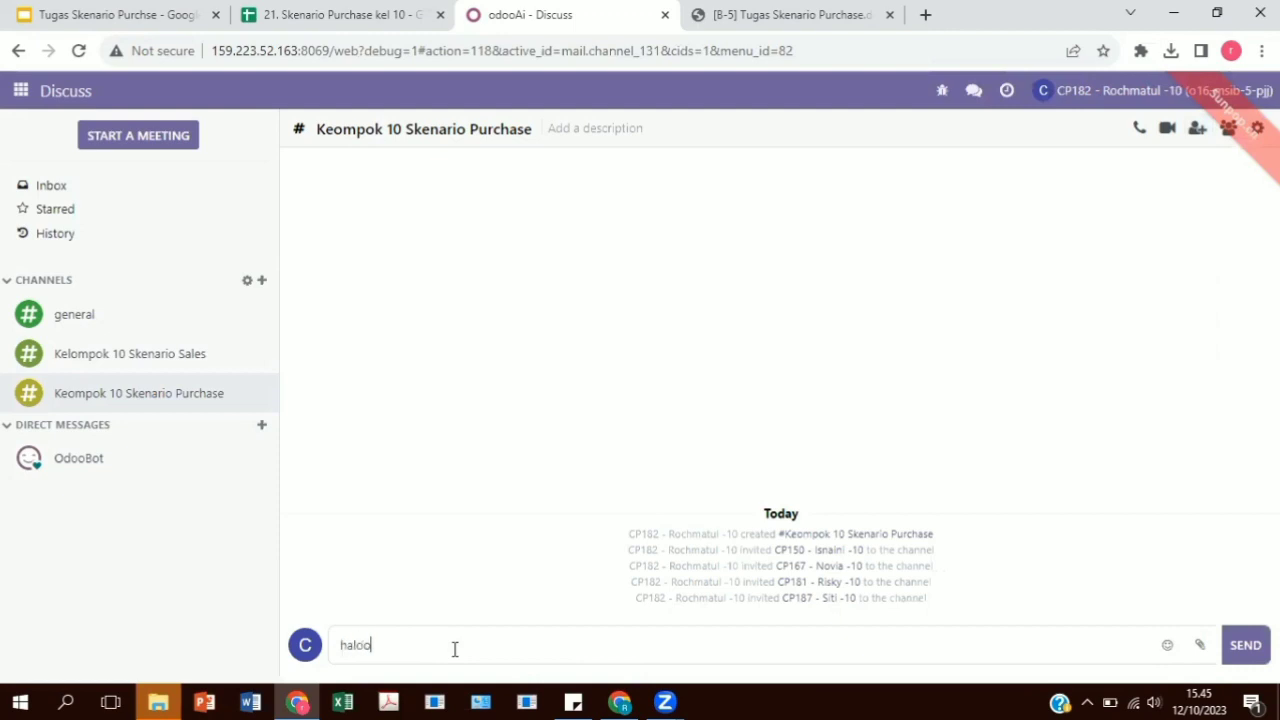
key("Return")
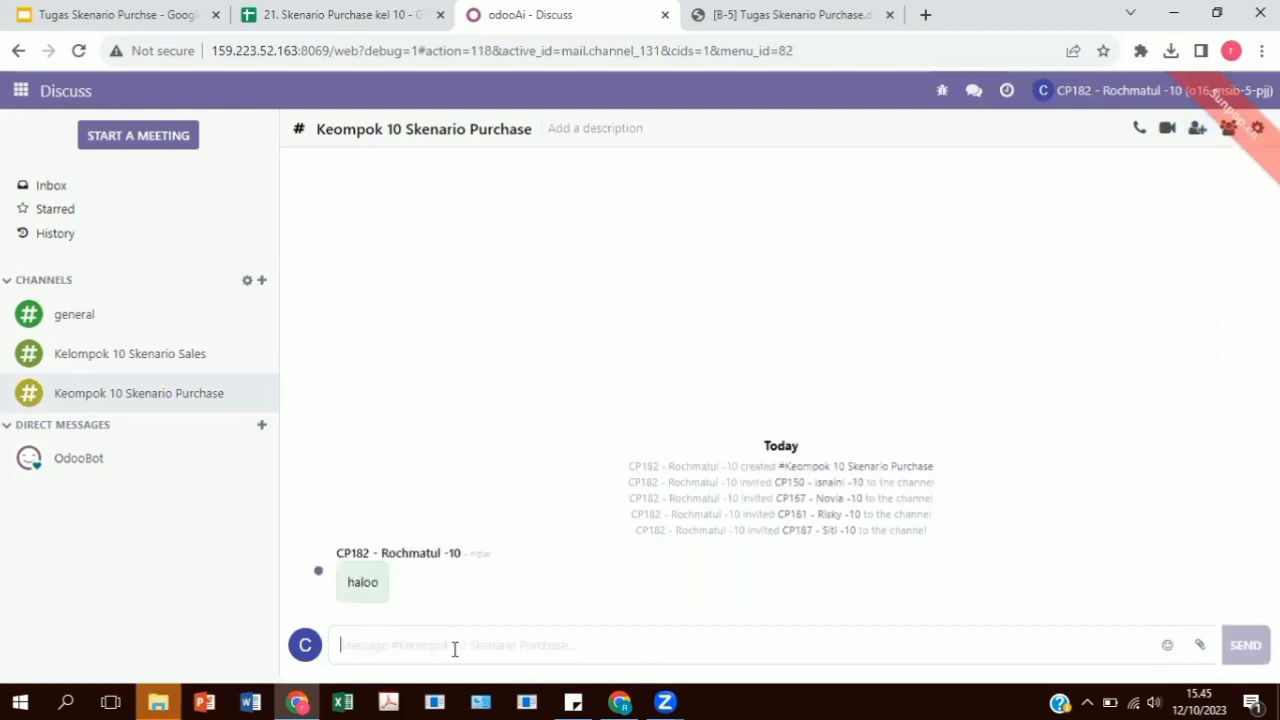
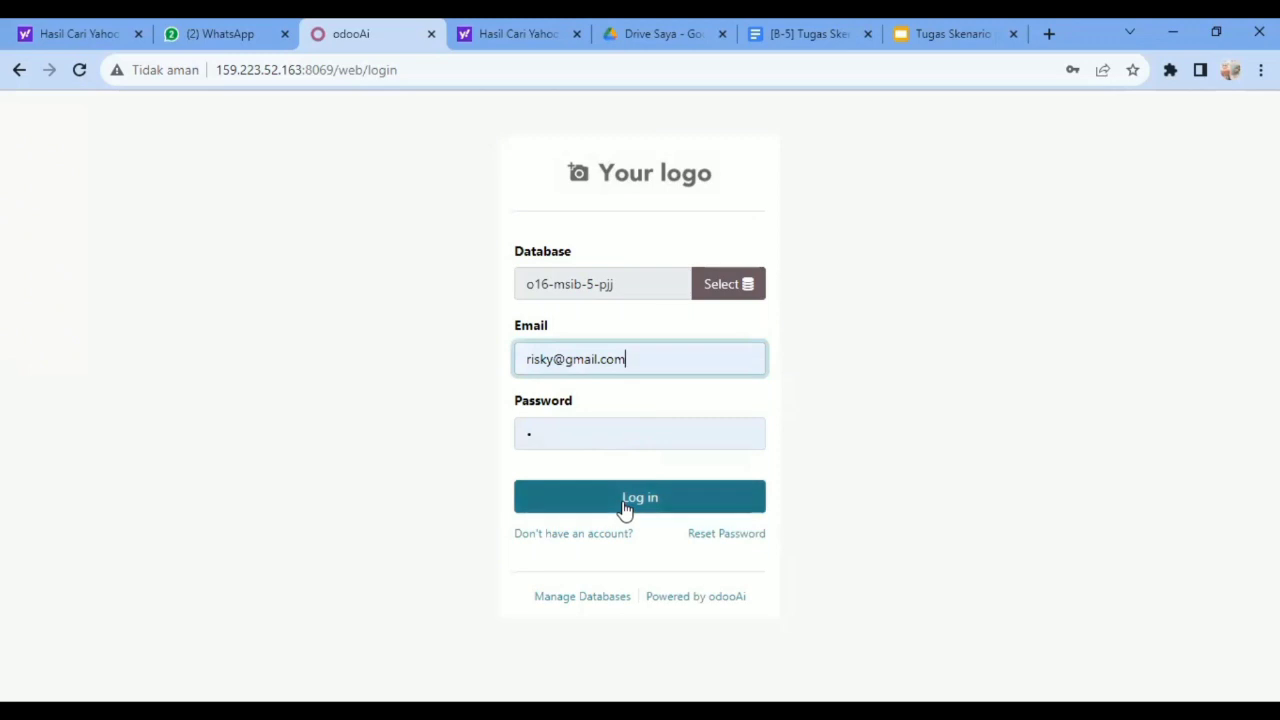
Log in with the filled-in account credentials and open the Purchase vendor pricelists.
left_click(625, 509)
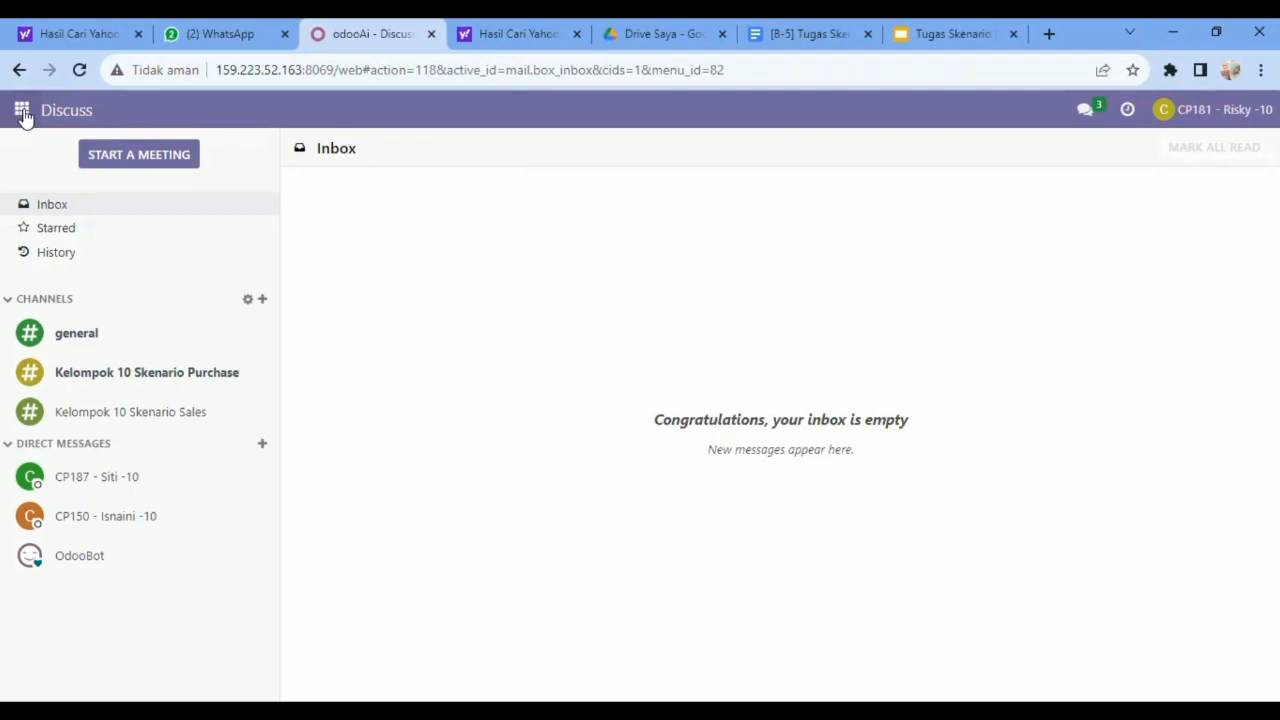
left_click(22, 110)
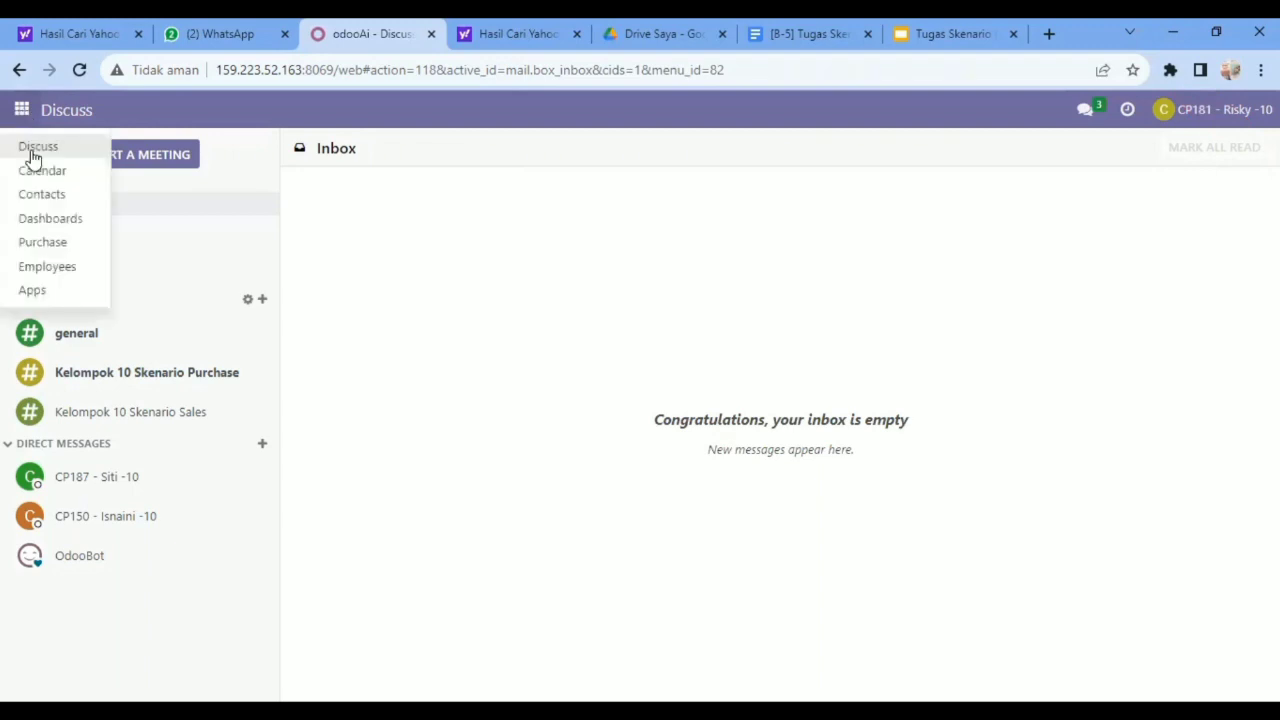
left_click(40, 249)
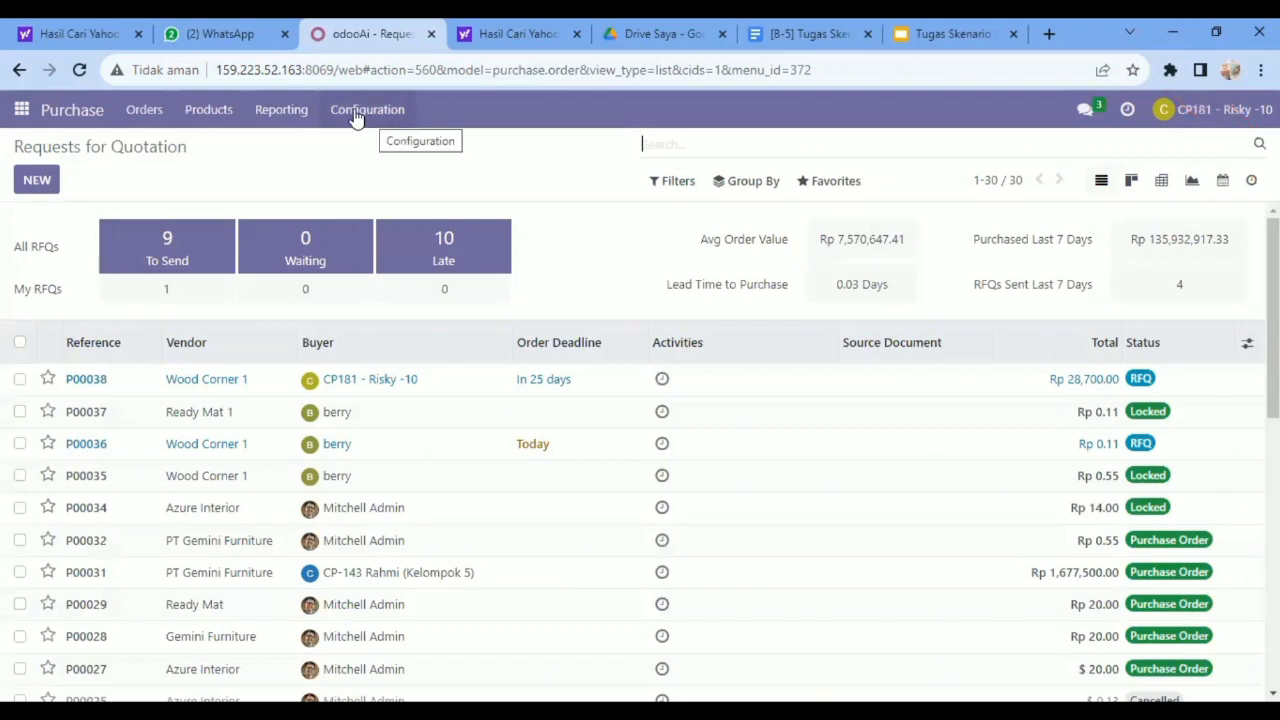
left_click(356, 112)
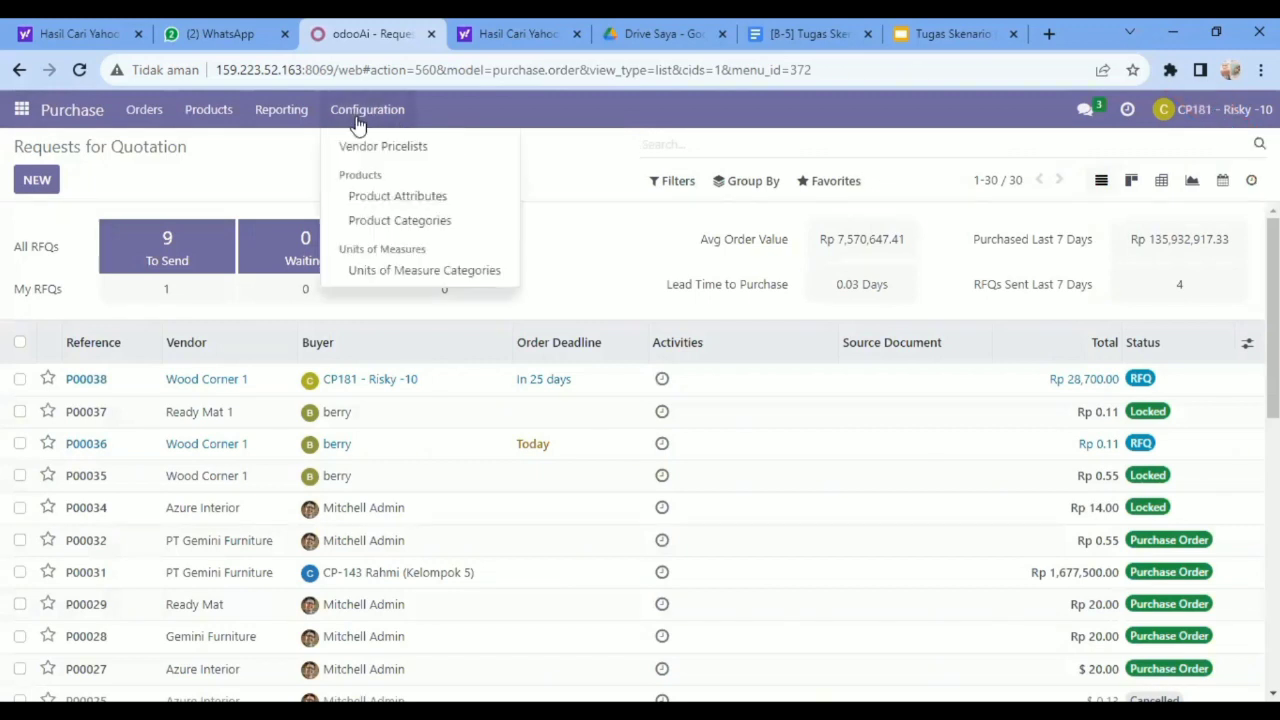
left_click(366, 147)
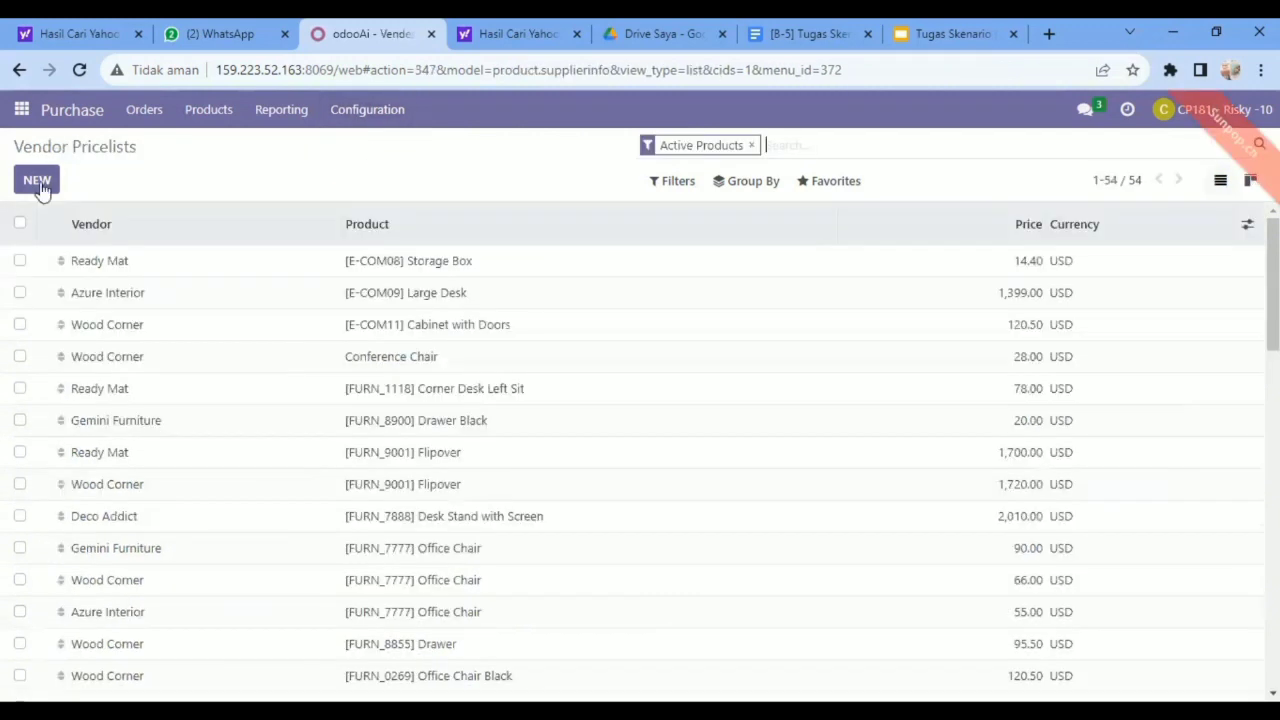
Create a vendor pricelist for Wood Corner 1 with [FURN_6666] Acoustic Bloc Screens as both product and product variant.
left_click(36, 181)
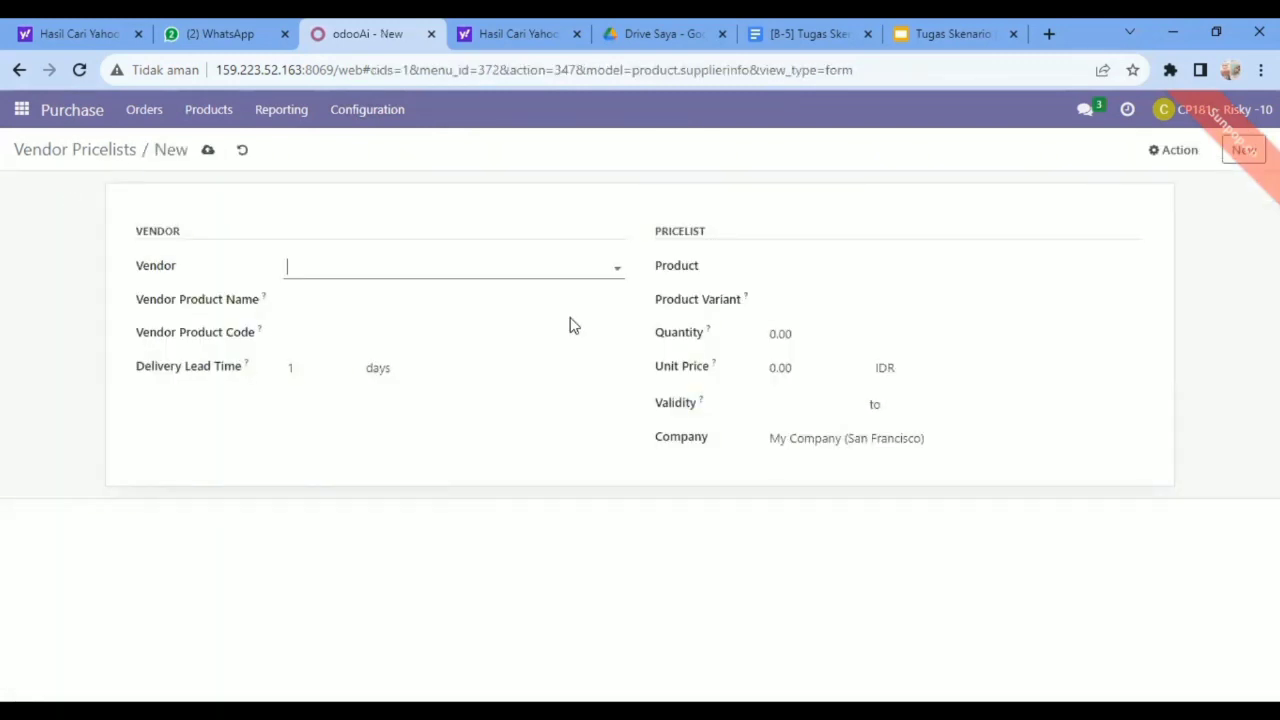
left_click(617, 266)
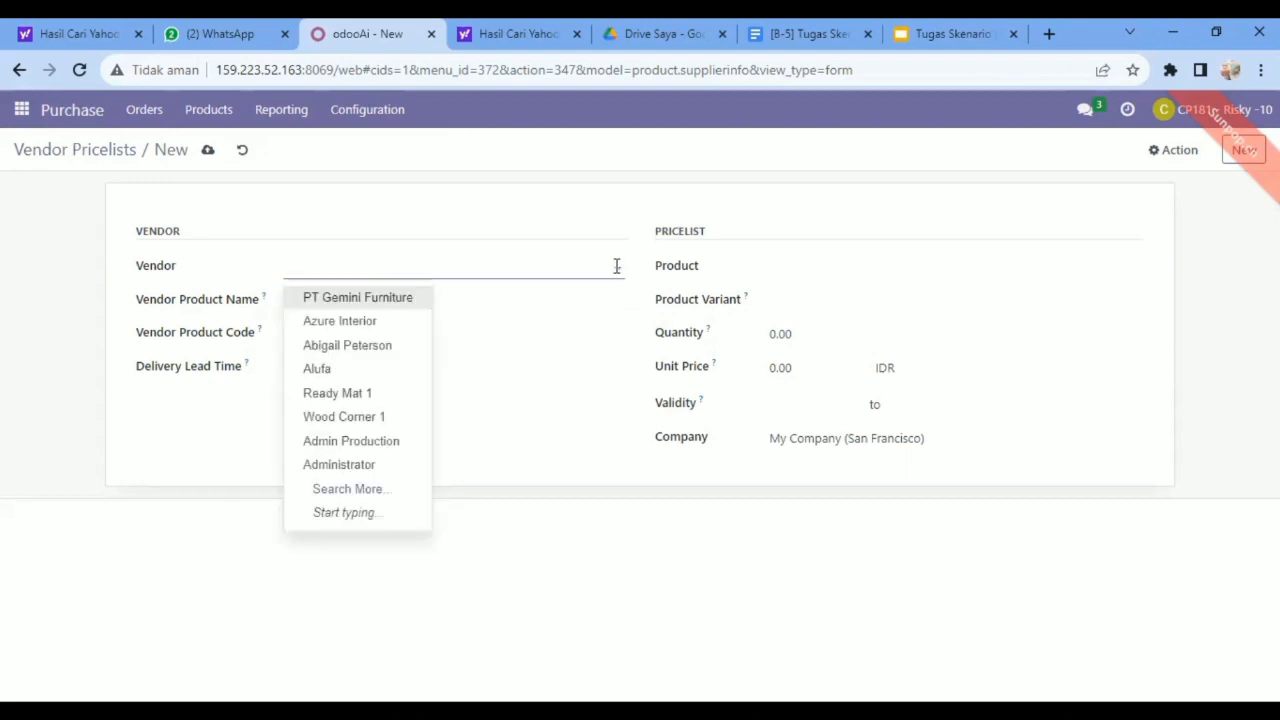
left_click(343, 417)
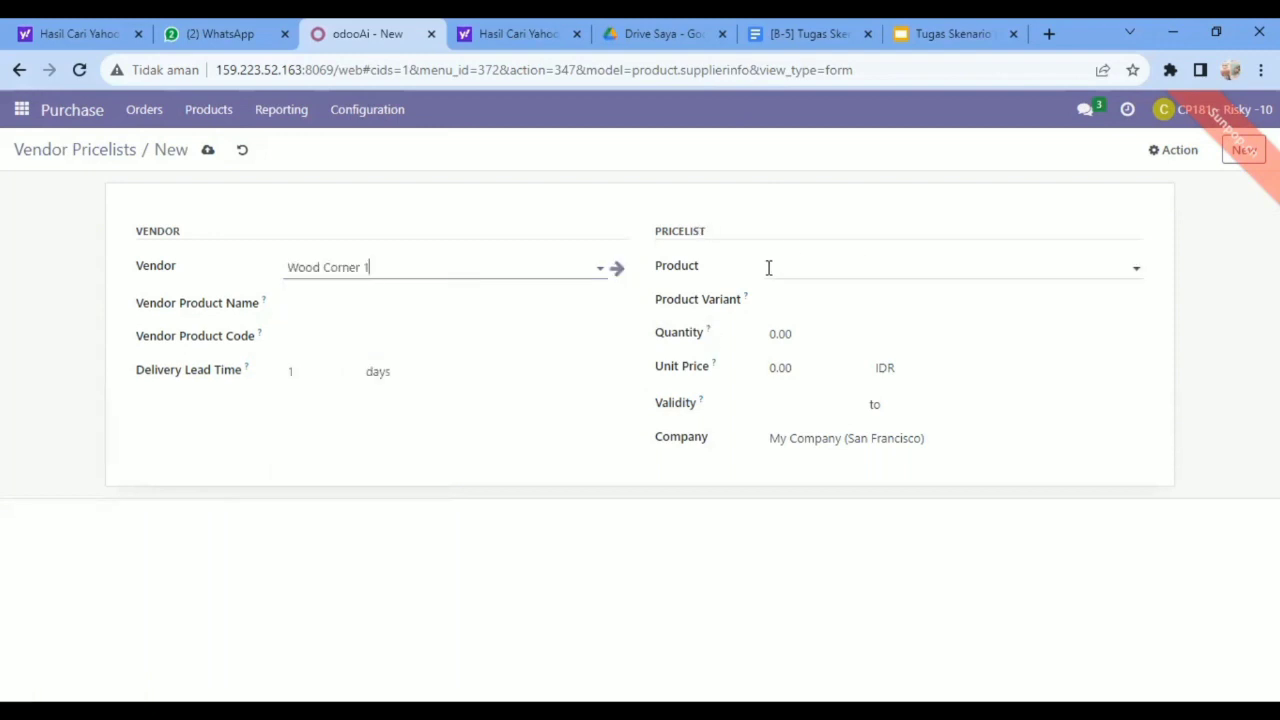
left_click(1138, 268)
left_click(1139, 268)
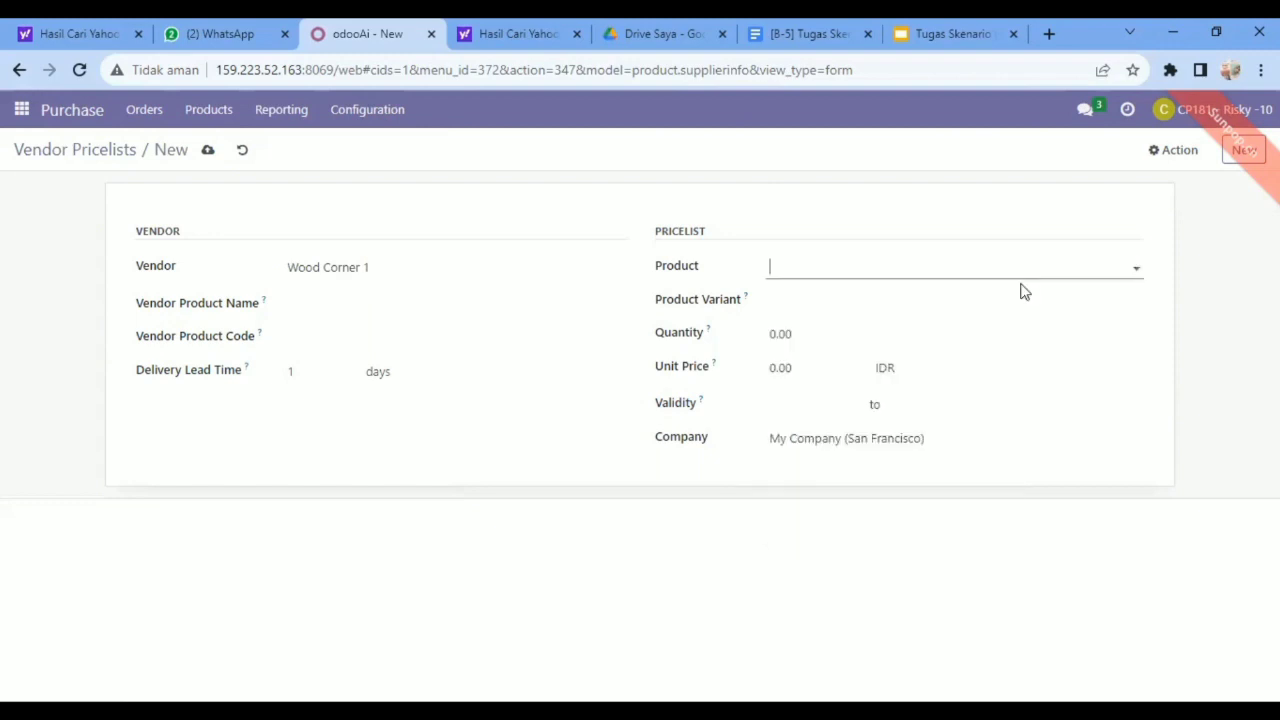
left_click(1136, 268)
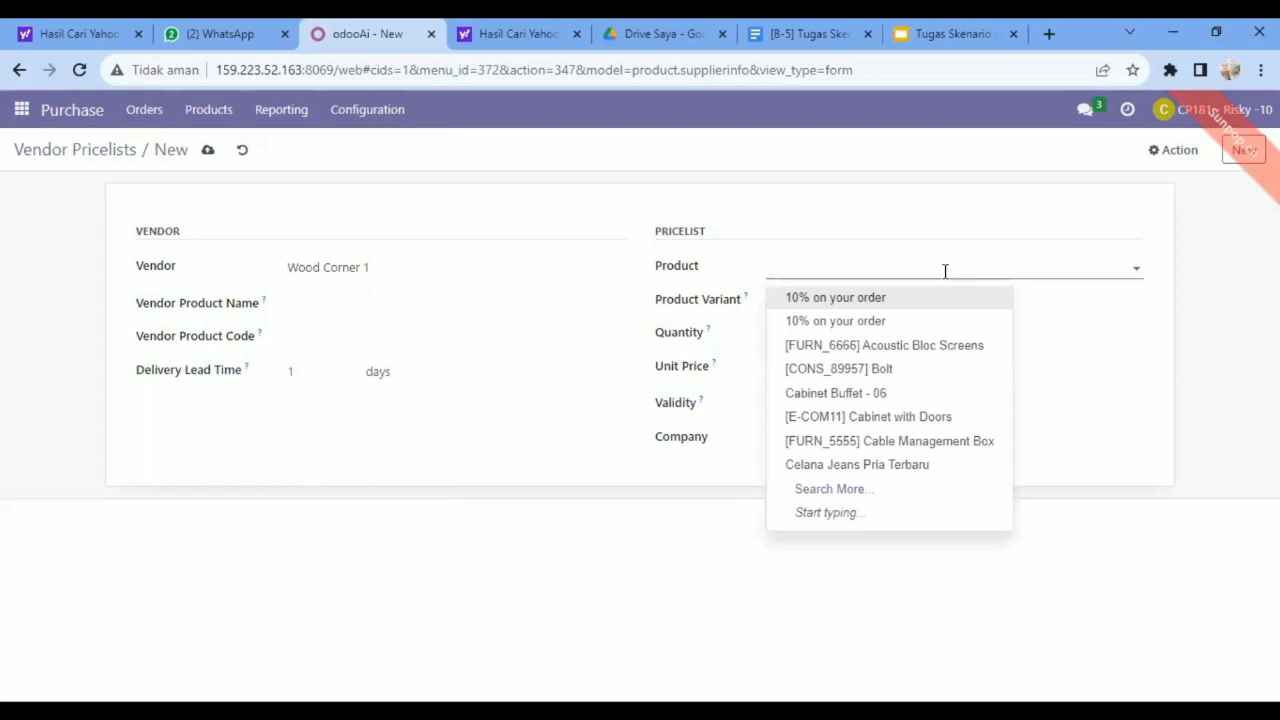
left_click(910, 358)
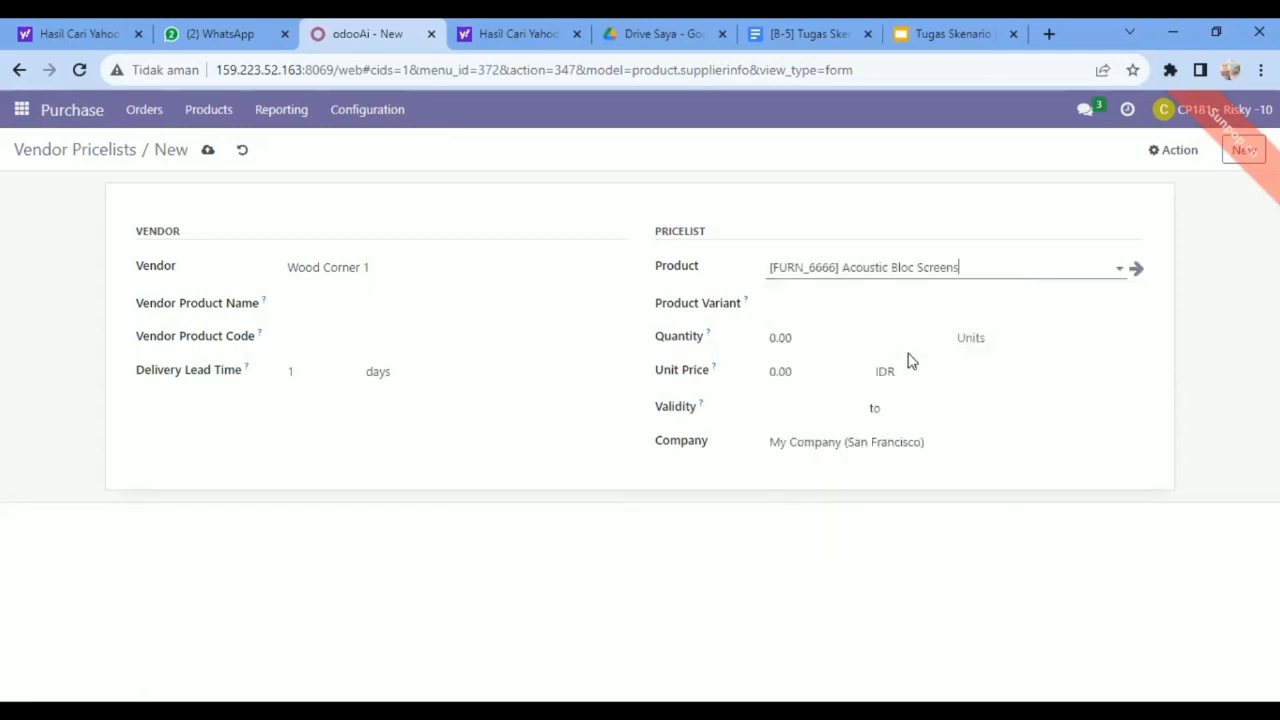
left_click(1137, 307)
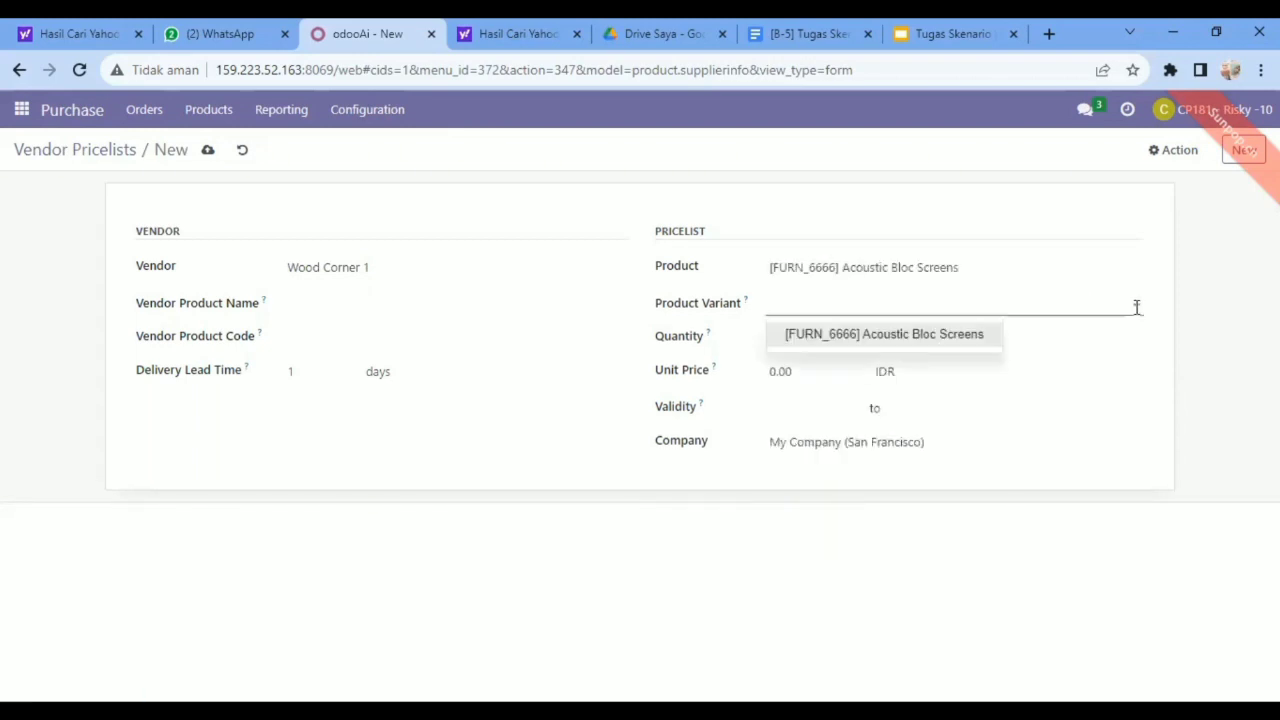
left_click(900, 336)
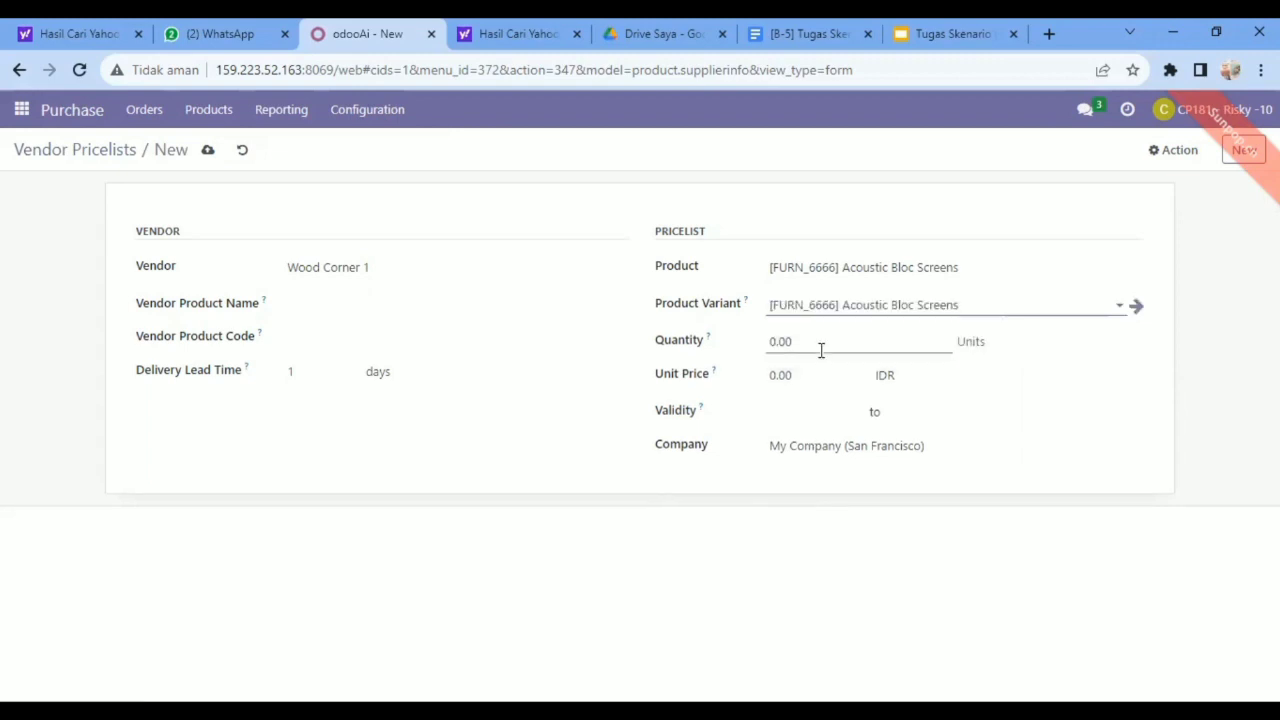
Set the Acoustic Bloc Screens pricelist's quantity to 10 and its unit price to 2870 IDR.
left_click(798, 346)
key("BackSpace")
key("BackSpace")
key("BackSpace")
key("BackSpace")
type("10")
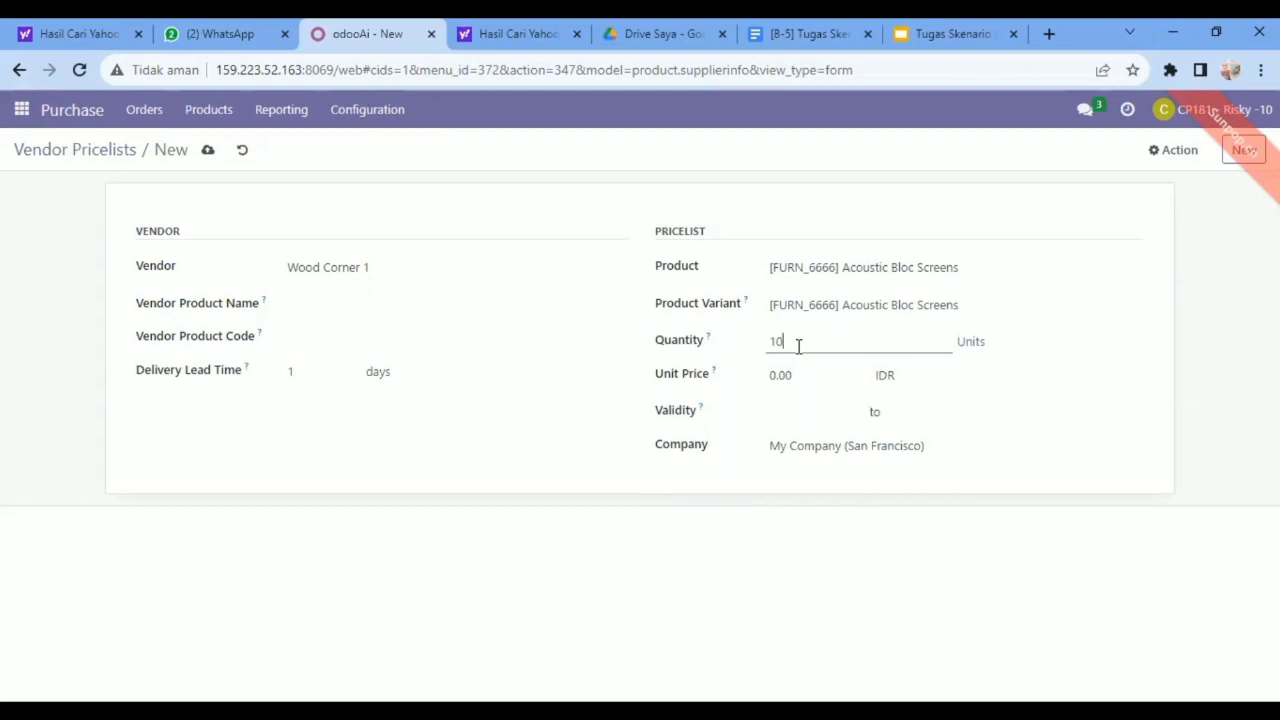
left_click(791, 374)
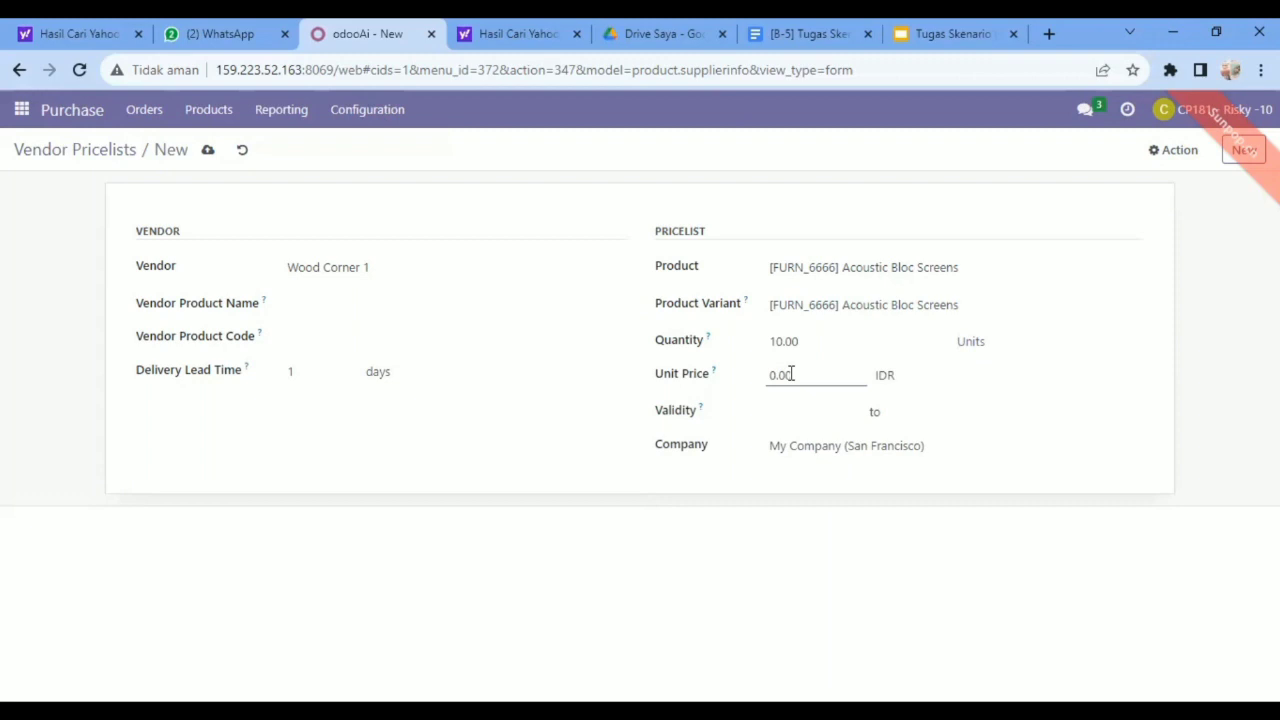
key("BackSpace")
key("BackSpace")
key("BackSpace")
key("BackSpace")
type("2870")
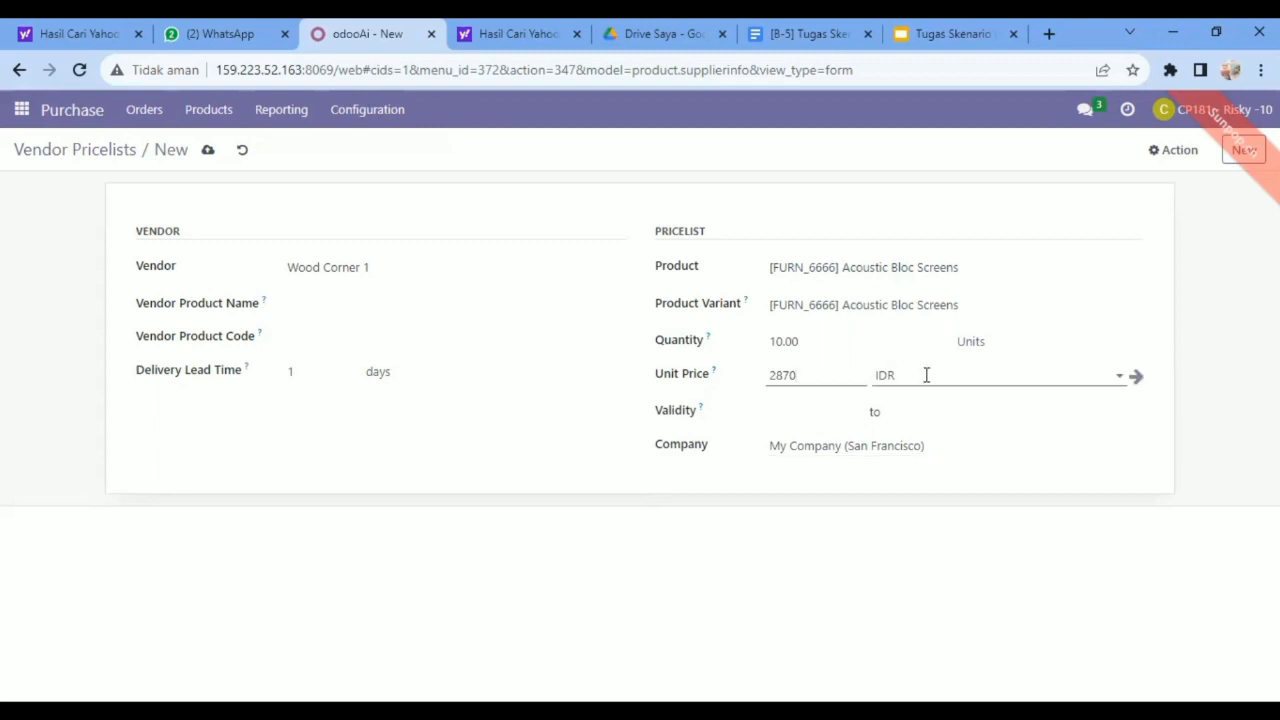
left_click(1004, 351)
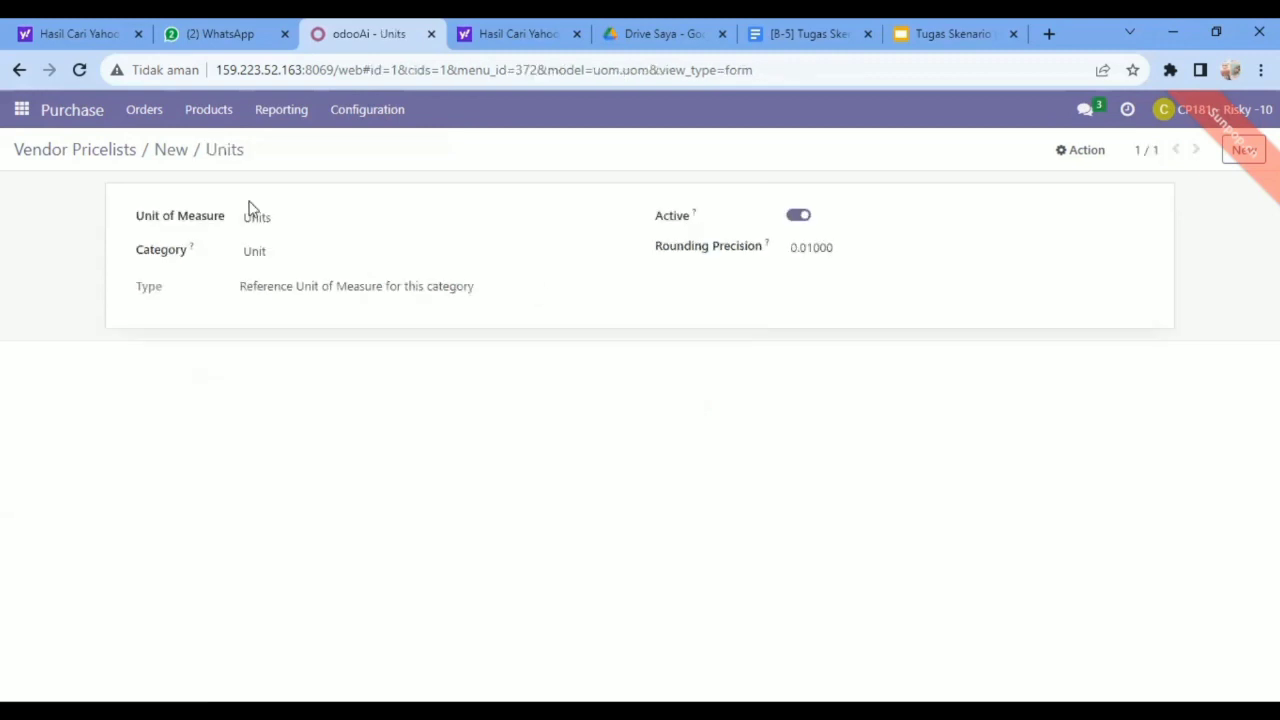
left_click(19, 73)
left_click(19, 74)
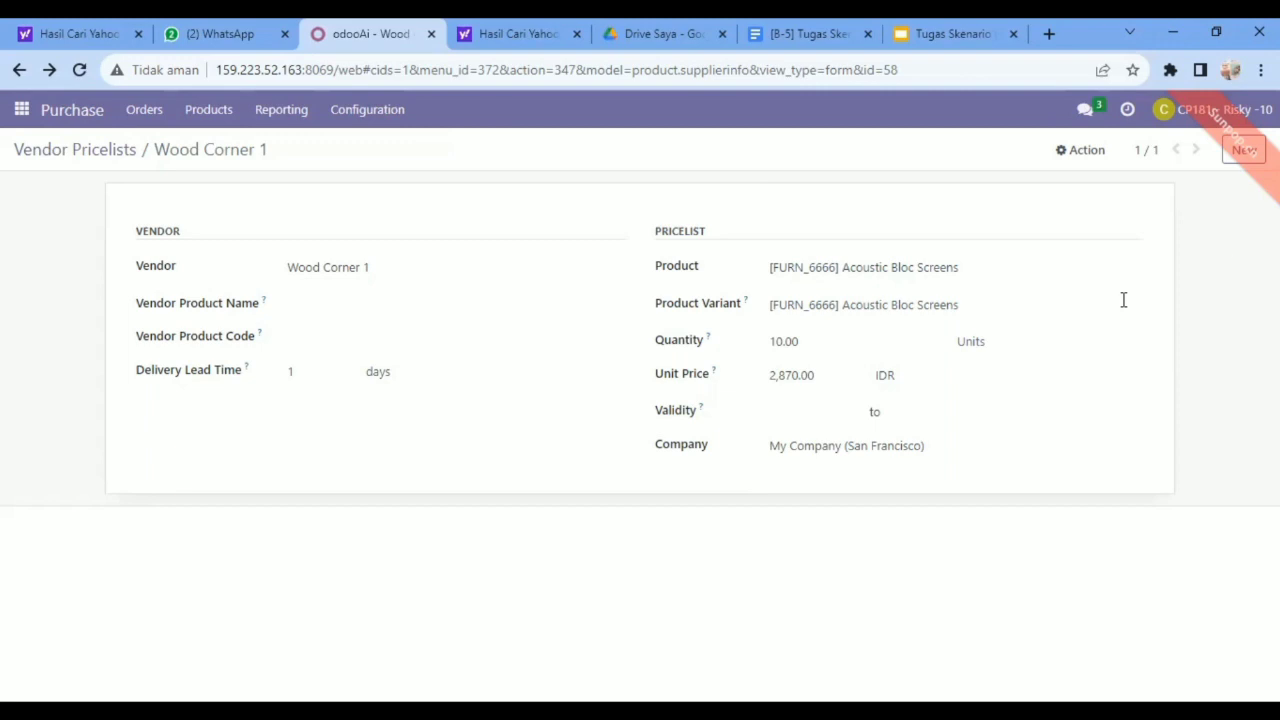
Create another vendor pricelist for Ready Mat 1 with [FURN_7777] Office Chair as both product and product variant.
left_click(1240, 152)
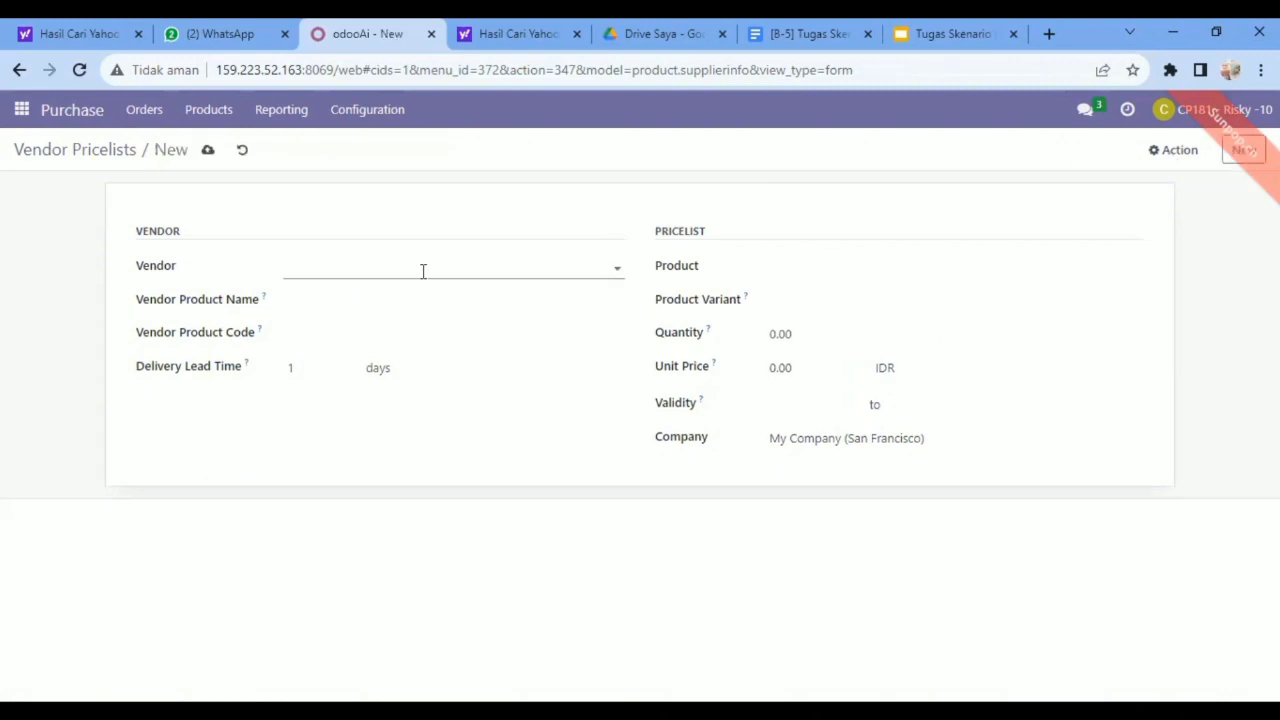
left_click(617, 268)
left_click(338, 394)
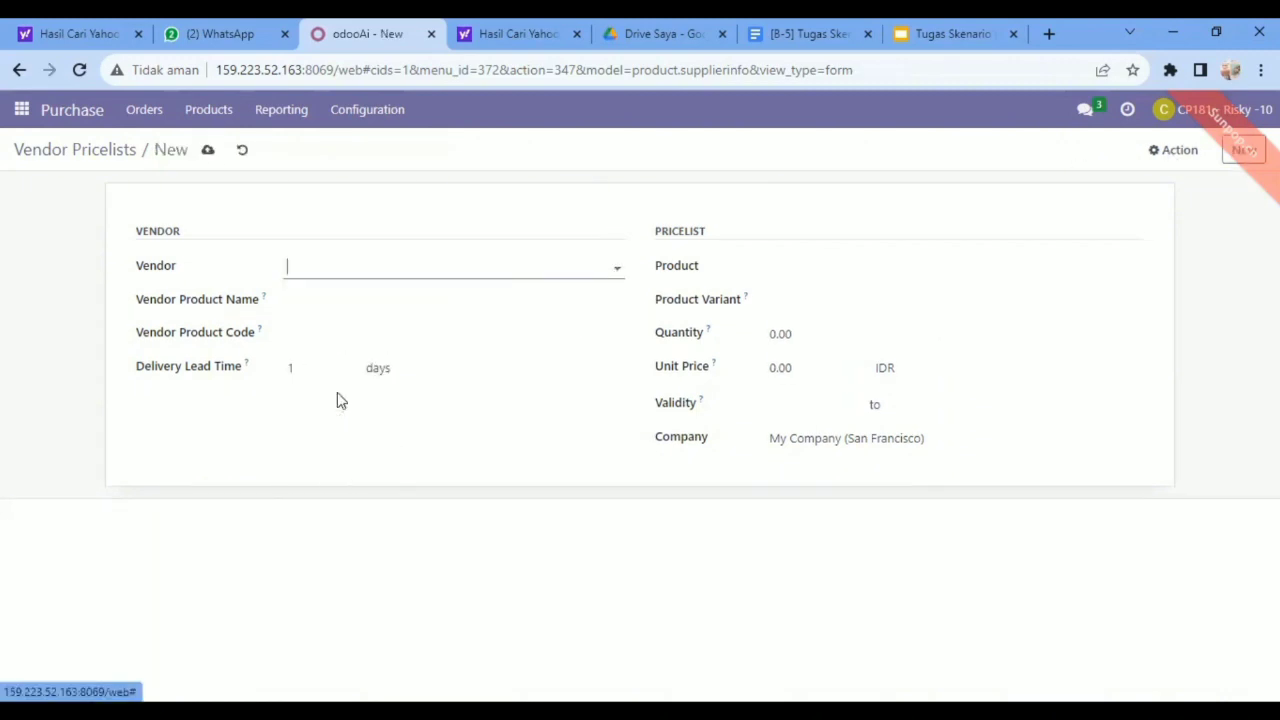
left_click(1136, 271)
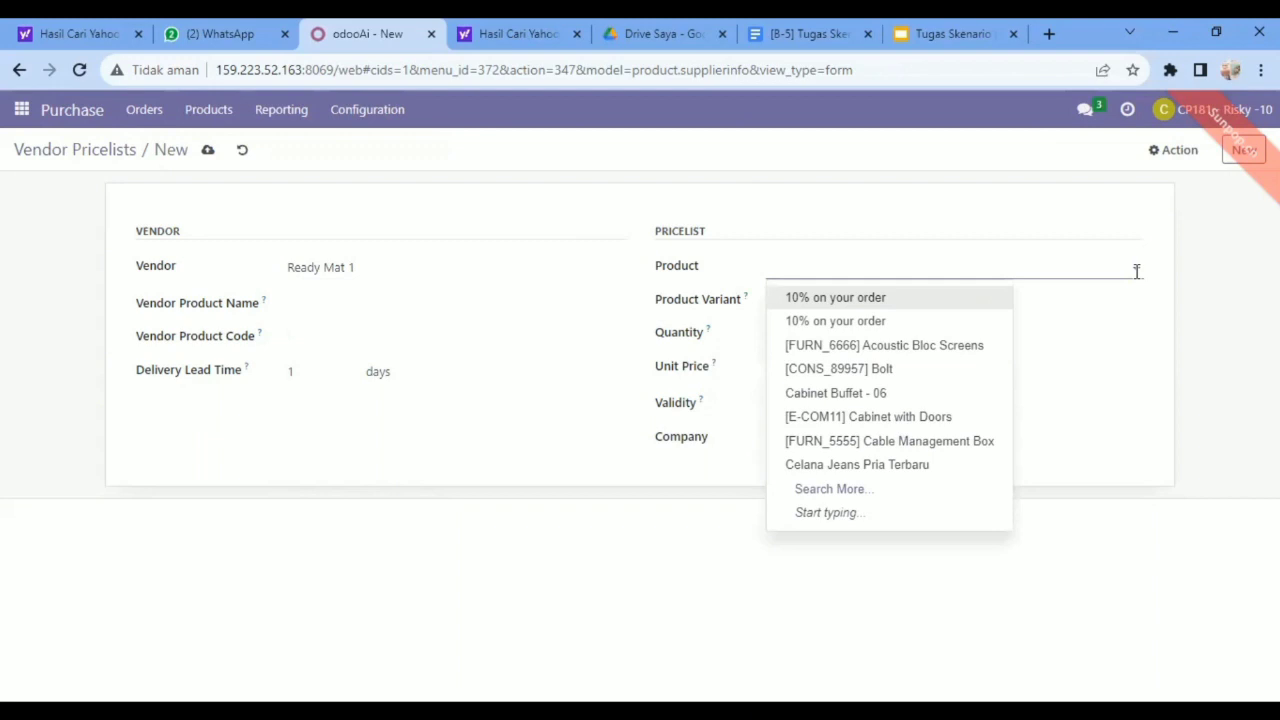
type("Office")
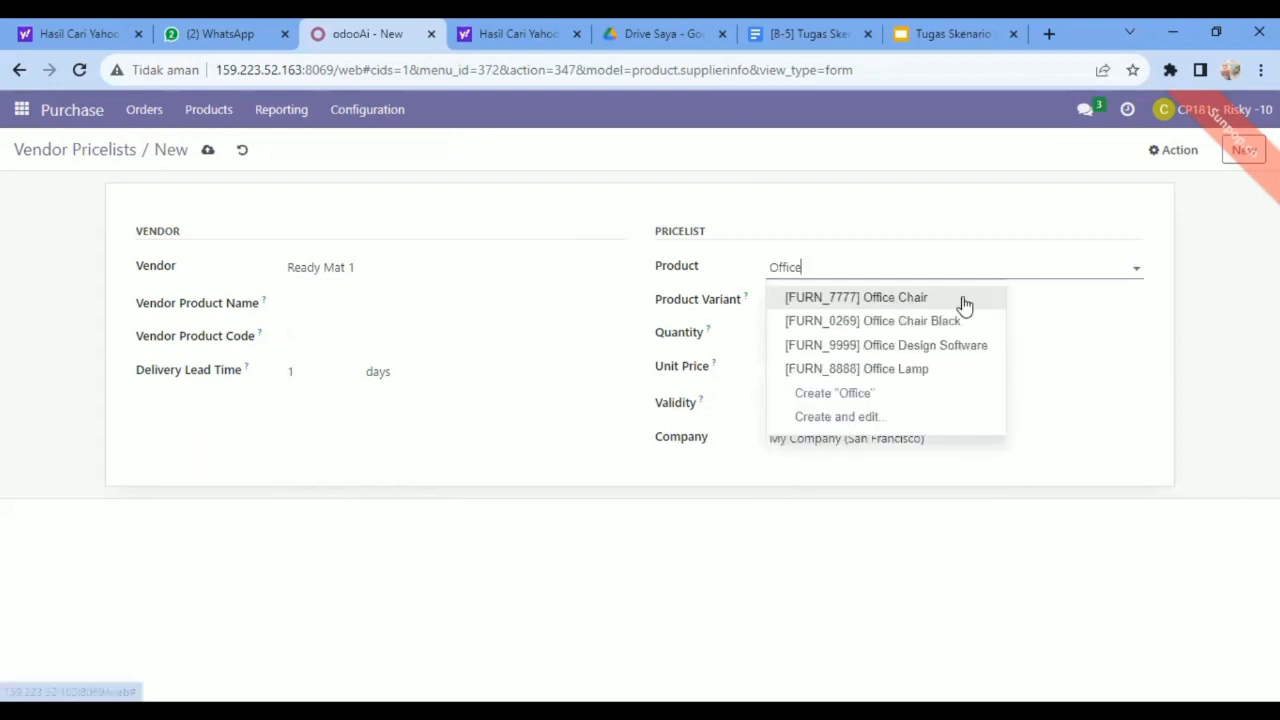
left_click(906, 298)
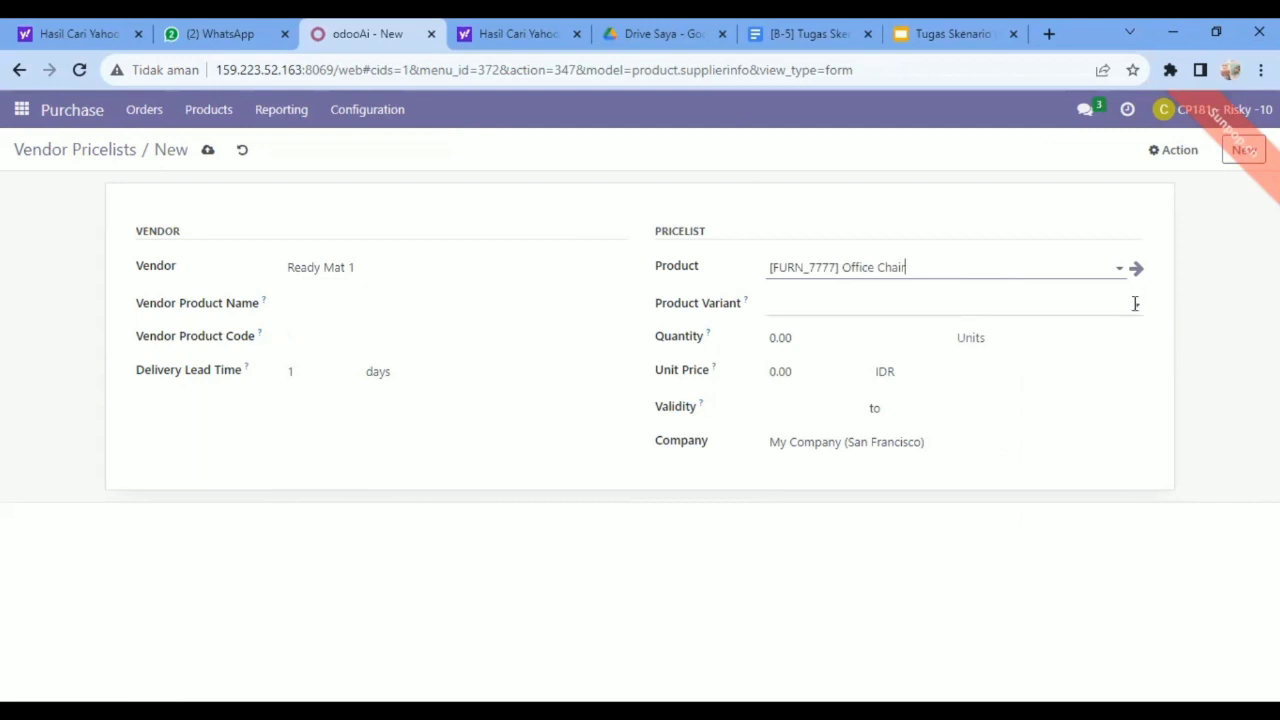
left_click(1135, 305)
left_click(908, 337)
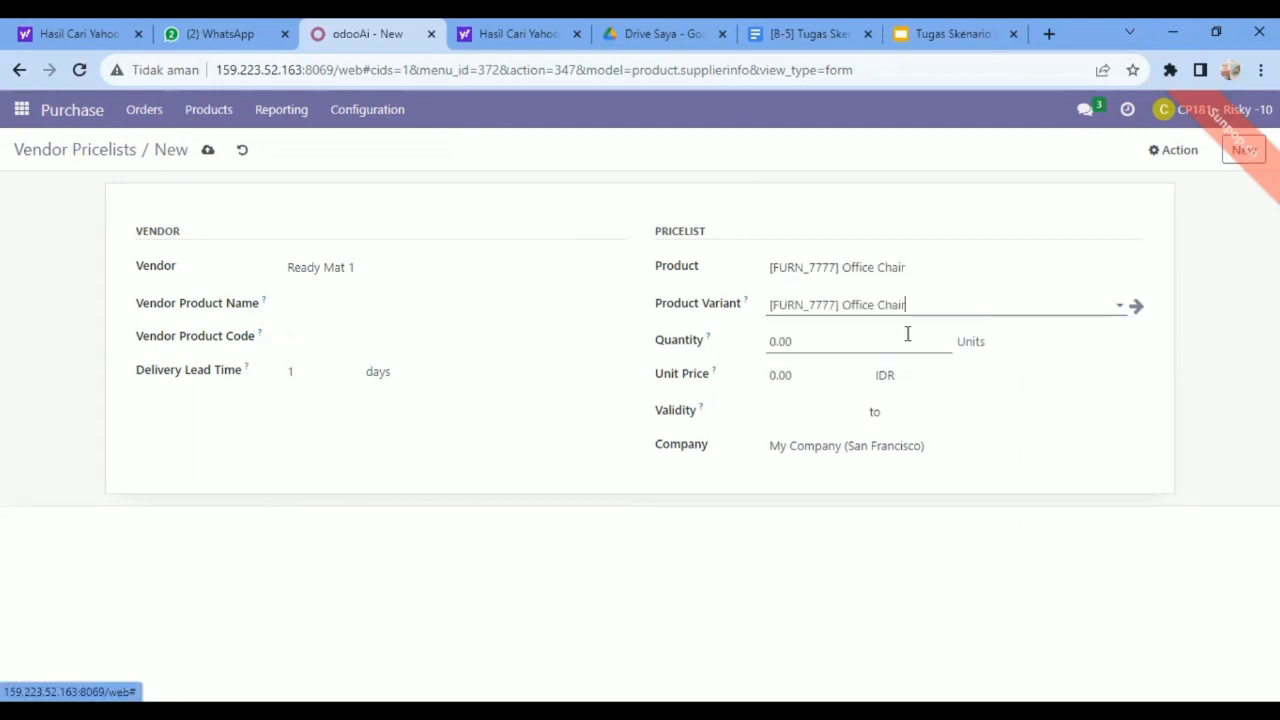
Set the Office Chair pricelist's quantity to 10 and its unit price to 66 IDR.
left_click(842, 341)
key("BackSpace")
key("BackSpace")
key("BackSpace")
key("BackSpace")
type("10")
left_click(808, 372)
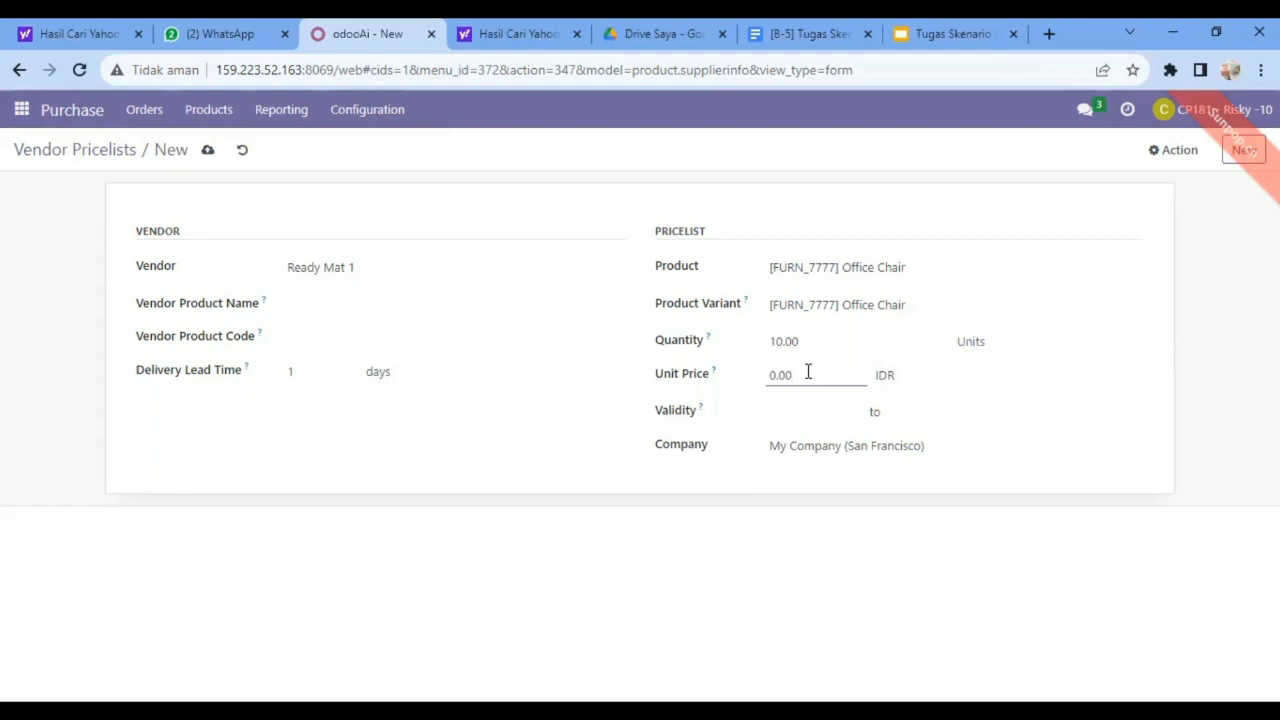
key("BackSpace")
key("BackSpace")
key("BackSpace")
key("BackSpace")
type("66")
Create a further vendor pricelist for Ready Mat 1 with [FURN_0269] Office Chair Black as both product and product variant.
left_click(1244, 150)
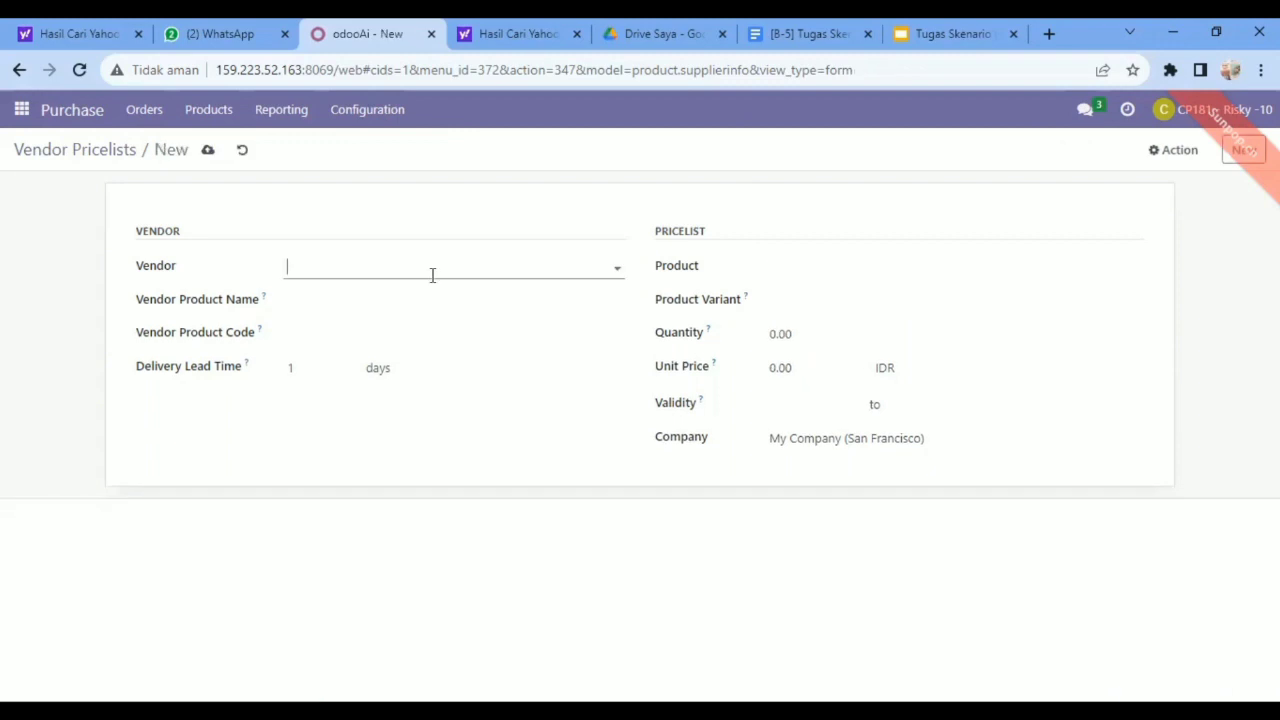
left_click(617, 270)
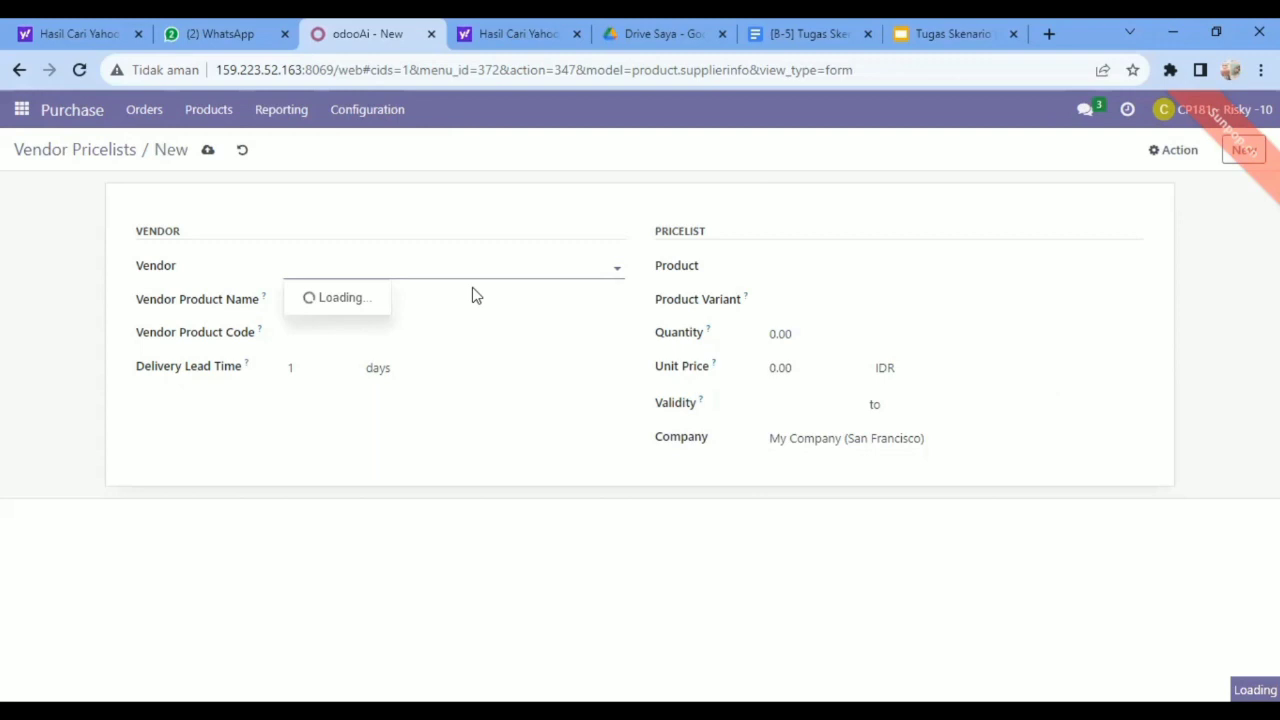
left_click(329, 392)
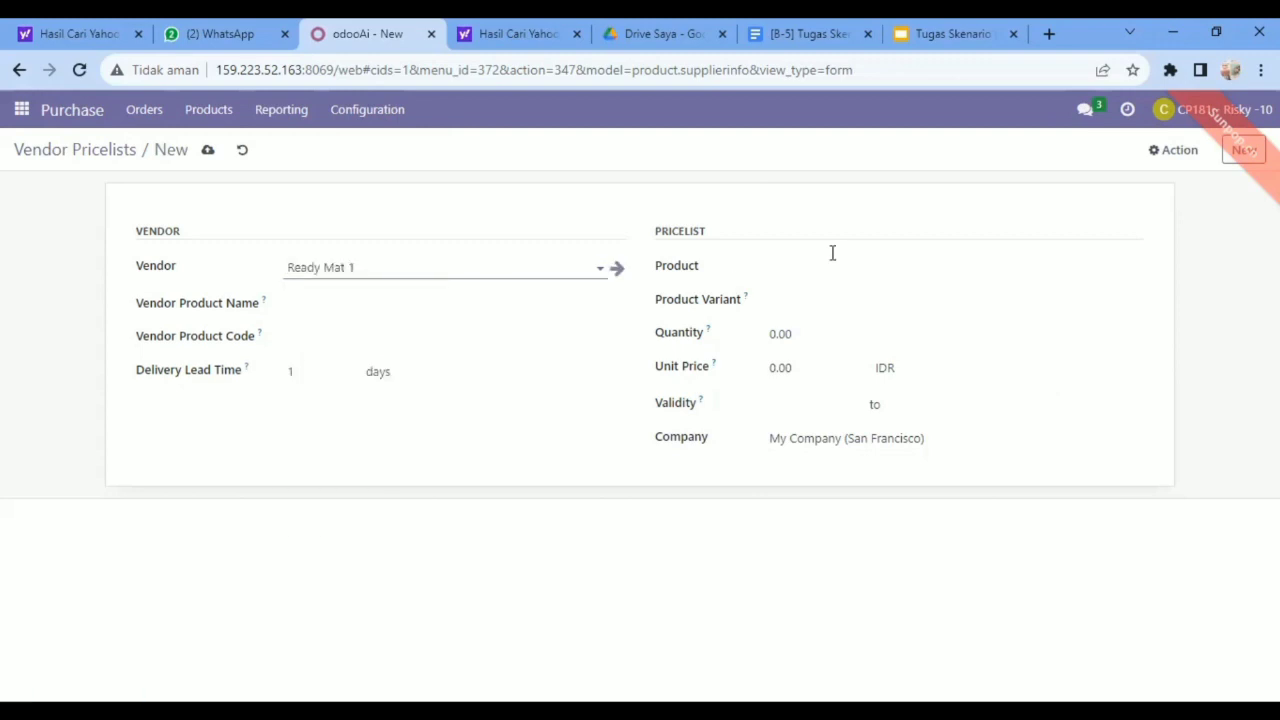
left_click(1136, 270)
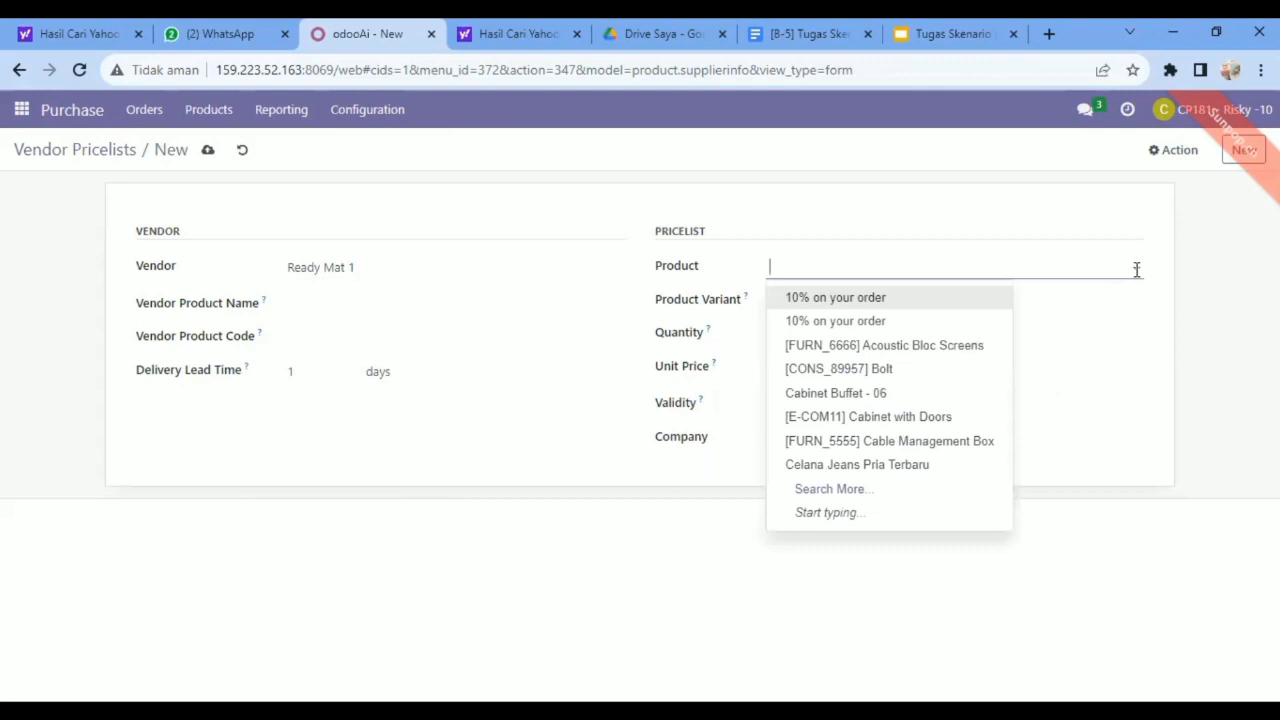
type("Office")
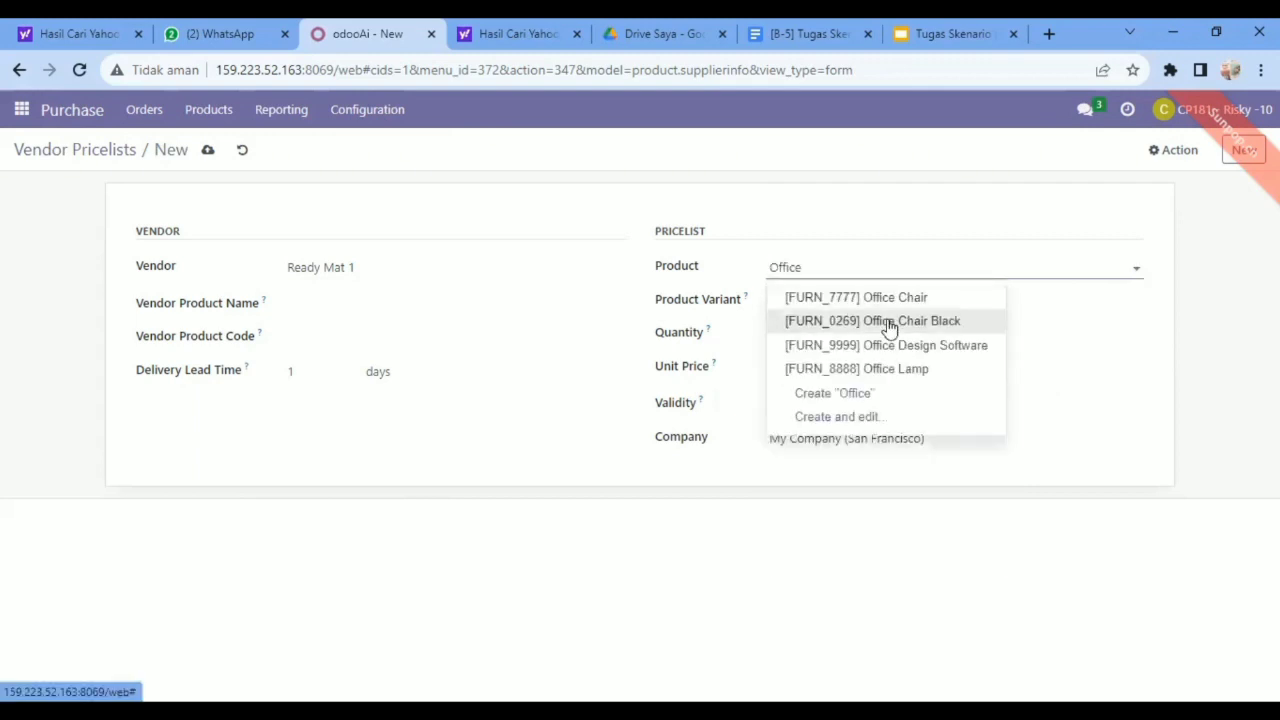
left_click(889, 322)
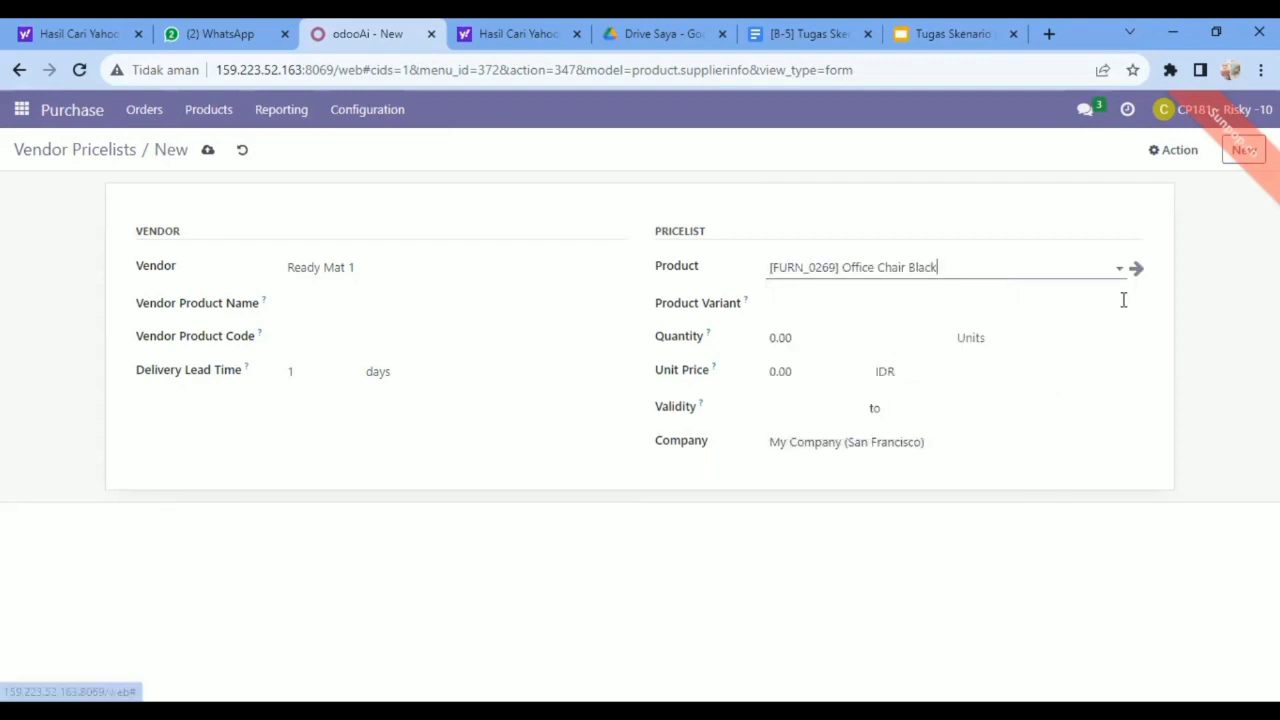
left_click(1133, 307)
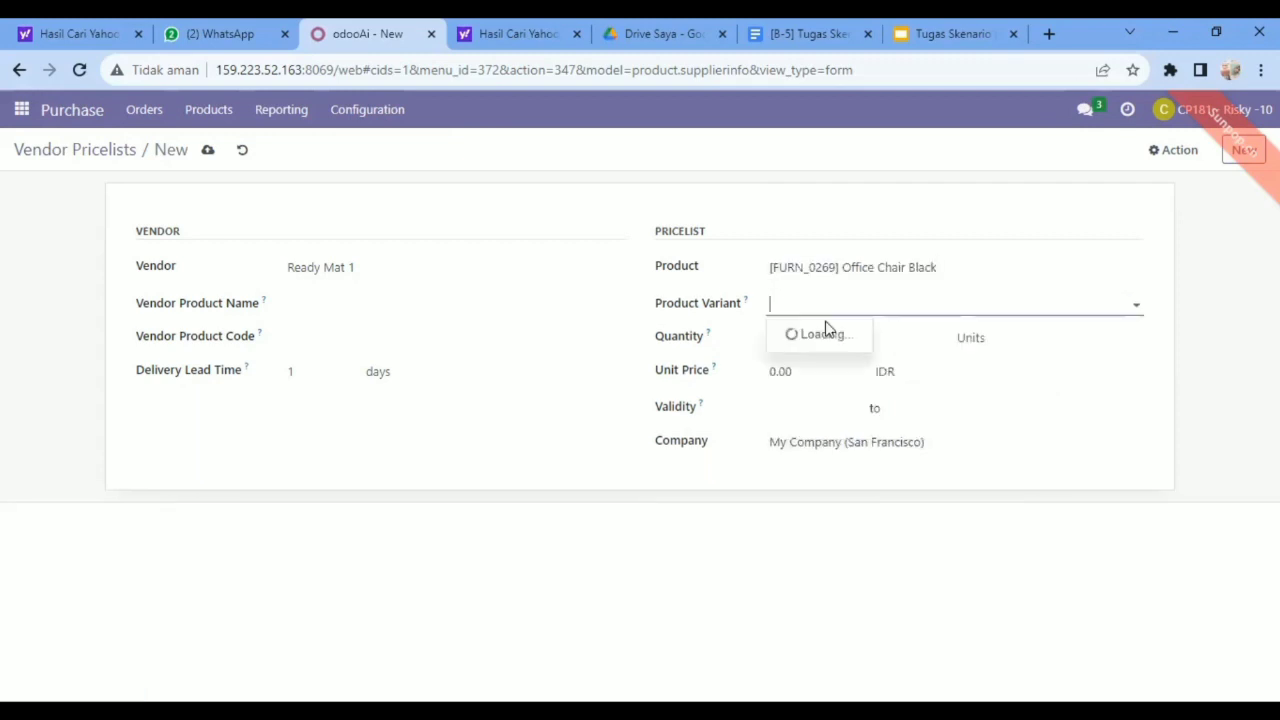
left_click(823, 333)
Set the Office Chair Black pricelist's quantity to 10 and unit price to 12,50 IDR, and save it by starting another record.
left_click(791, 343)
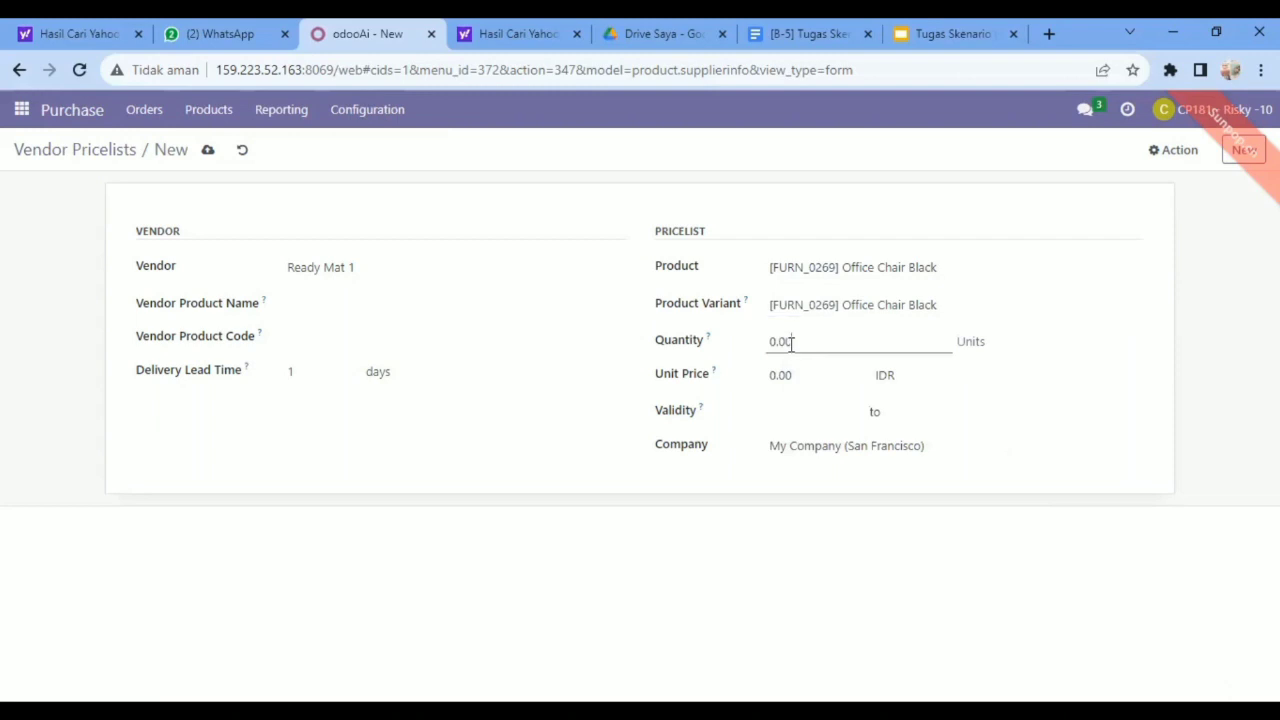
key("BackSpace")
key("BackSpace")
key("BackSpace")
key("BackSpace")
type("10")
left_click(799, 375)
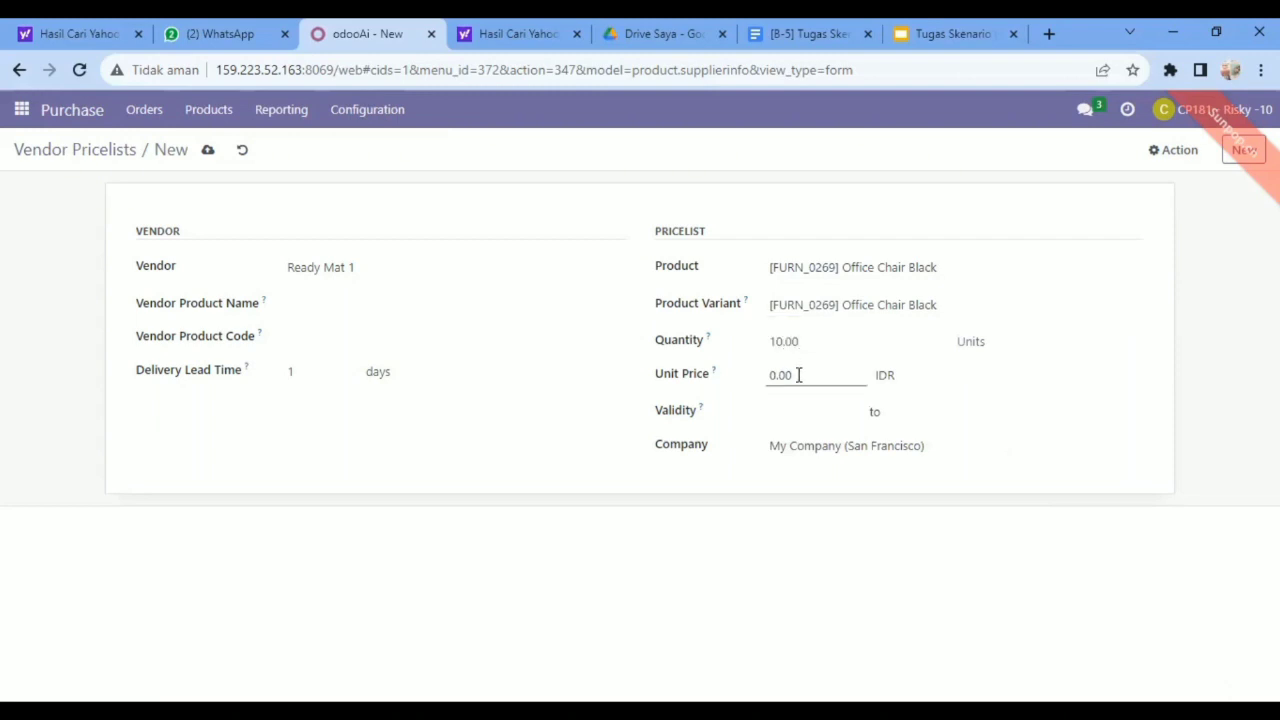
key("BackSpace")
key("BackSpace")
key("BackSpace")
key("BackSpace")
type("12,50")
left_click(1245, 152)
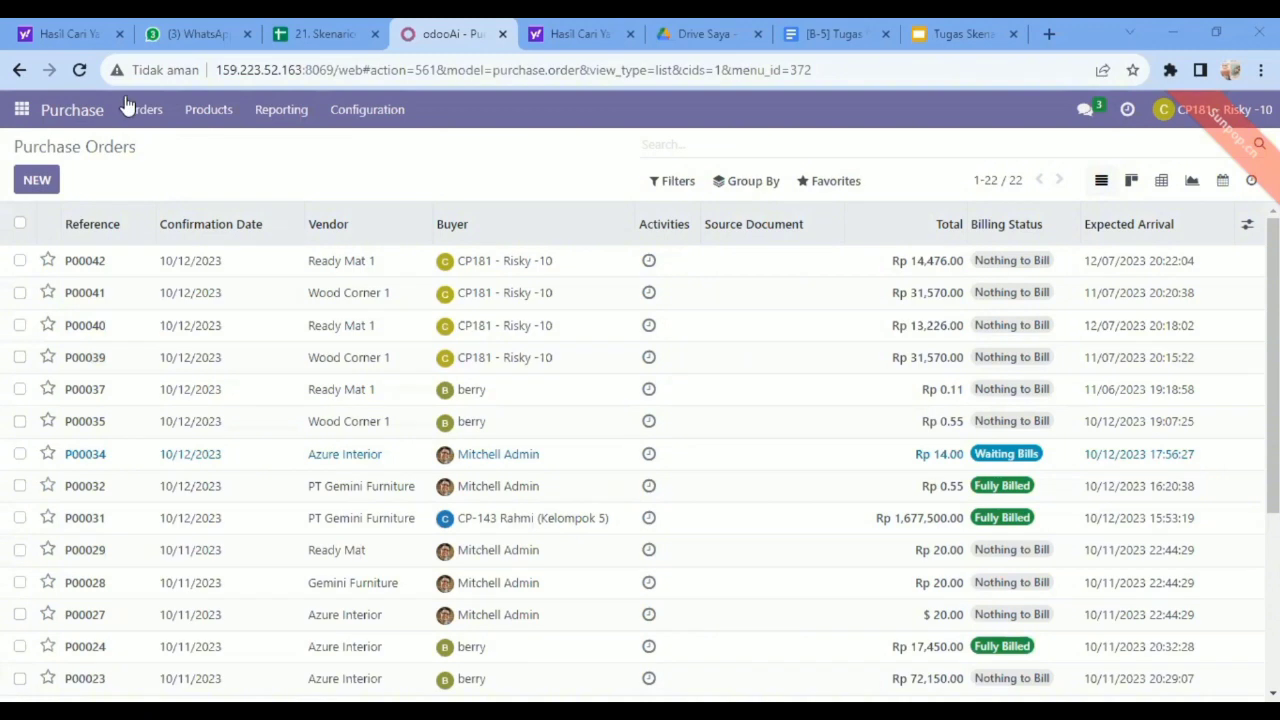
Open the list of purchase orders and start a new order with Wood Corner 1 as the vendor.
left_click(133, 110)
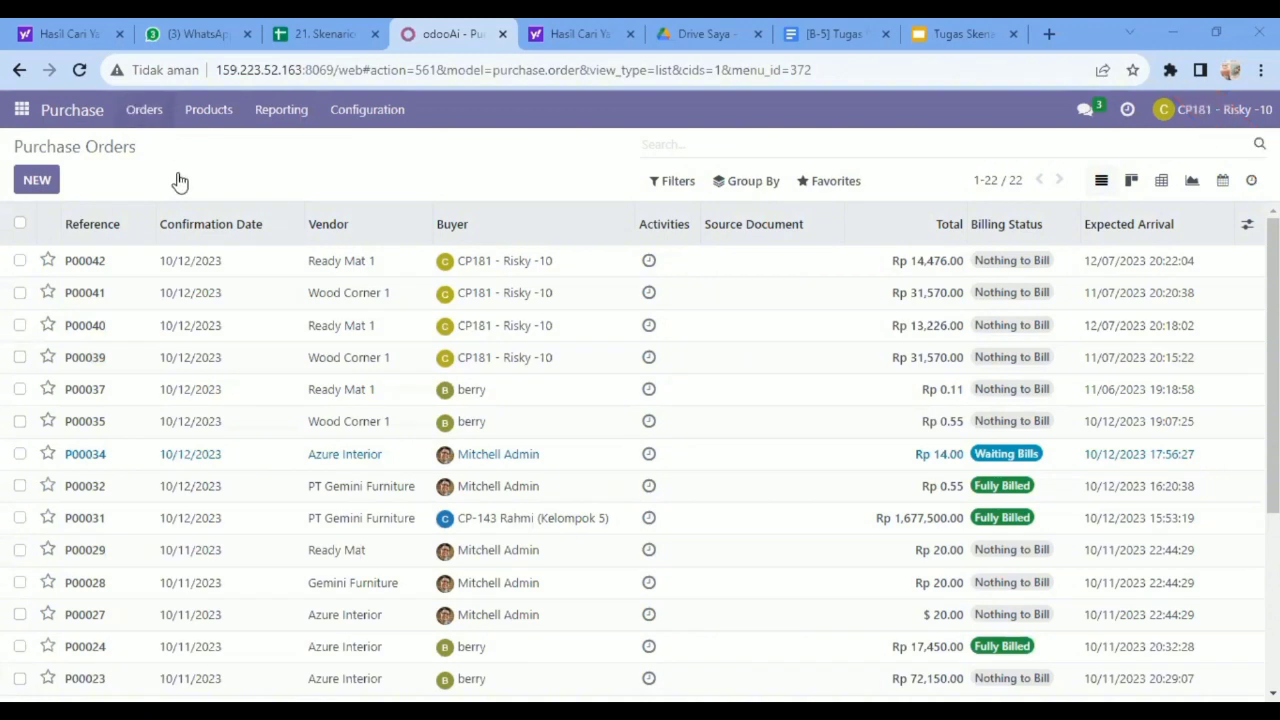
left_click(178, 172)
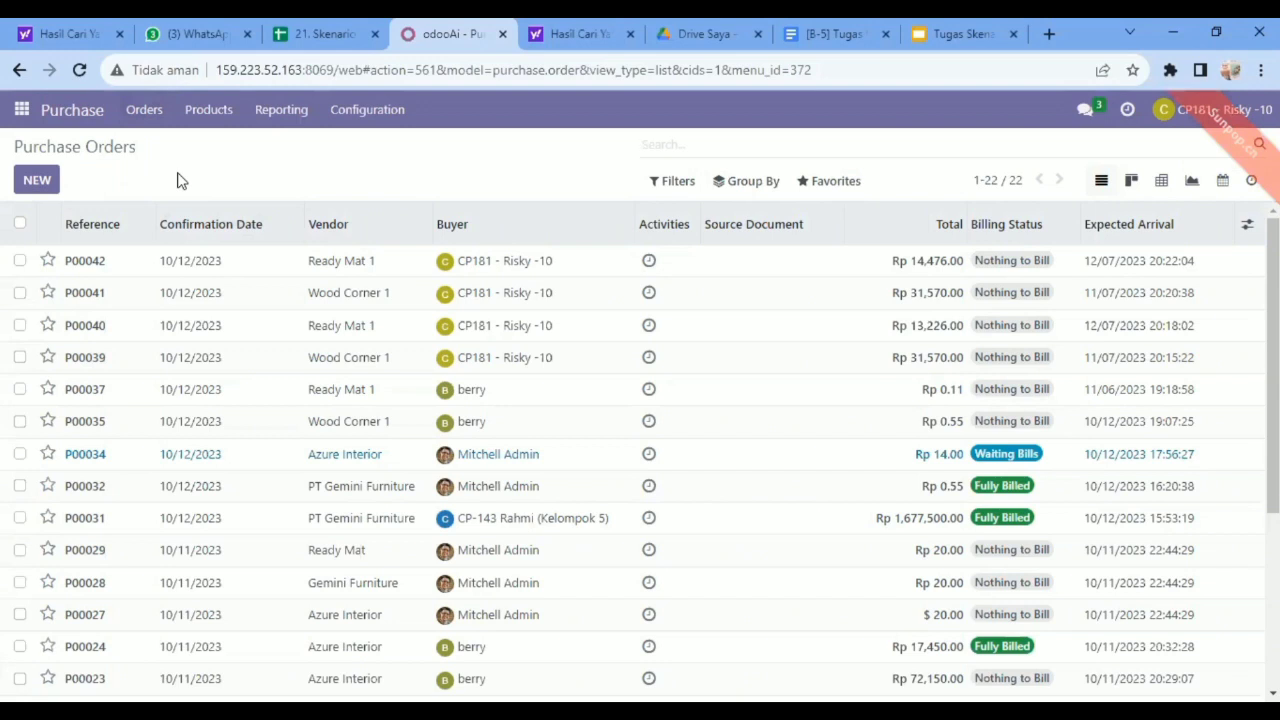
left_click(145, 112)
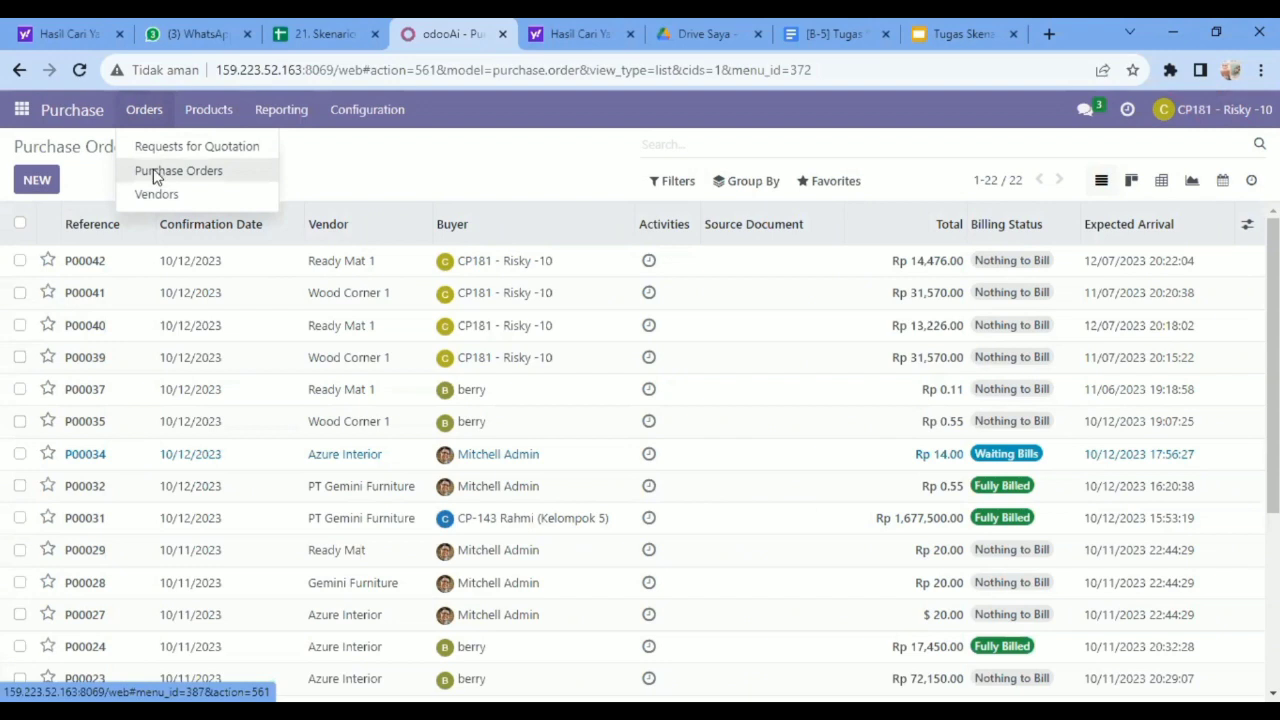
left_click(155, 177)
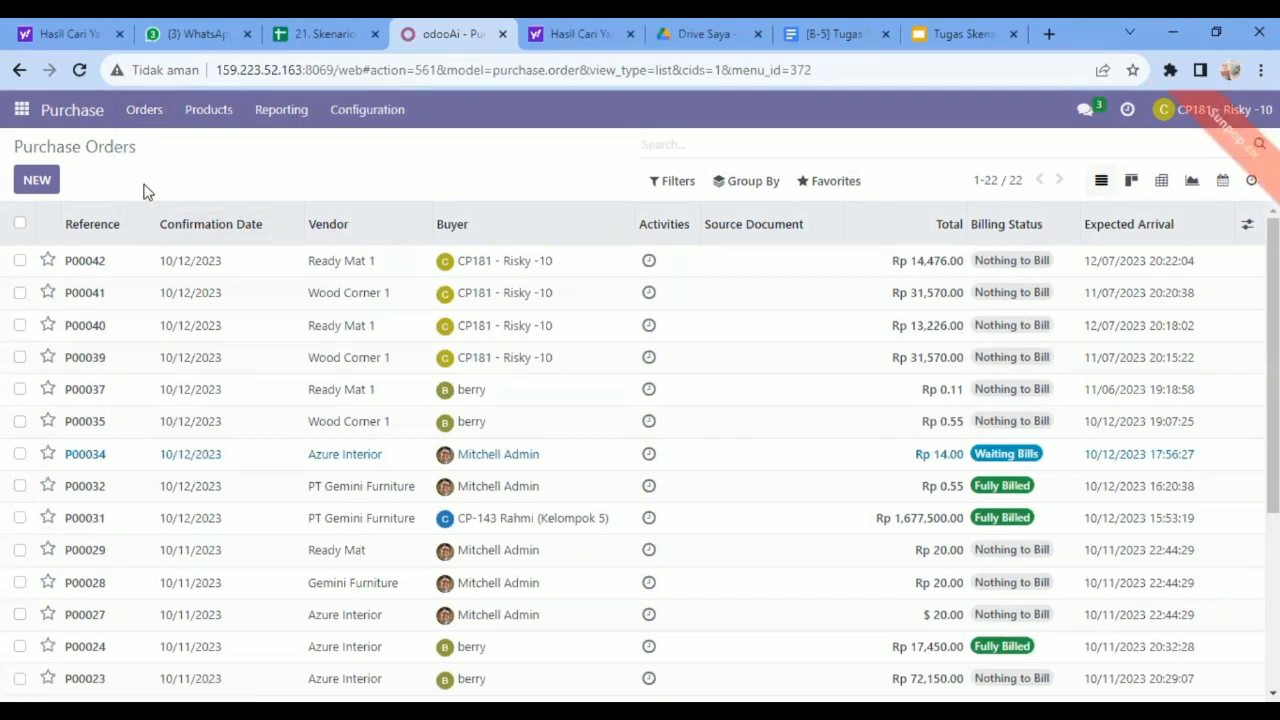
left_click(35, 189)
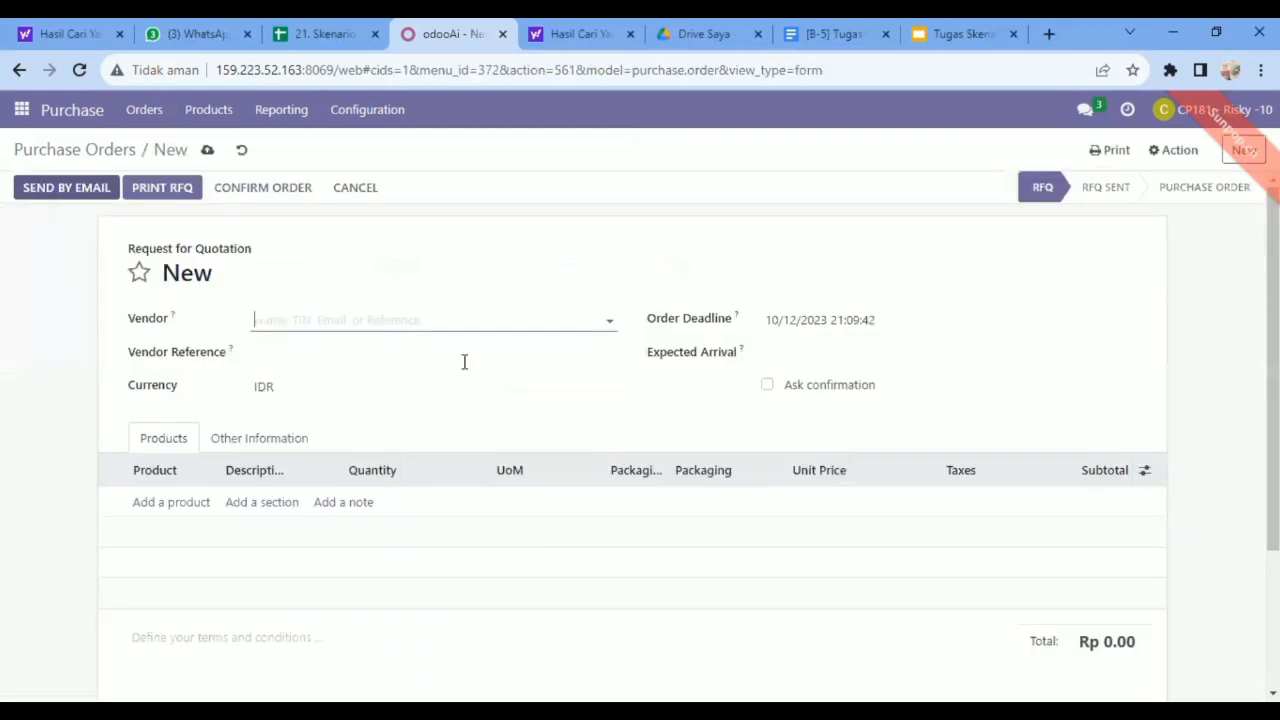
left_click(610, 322)
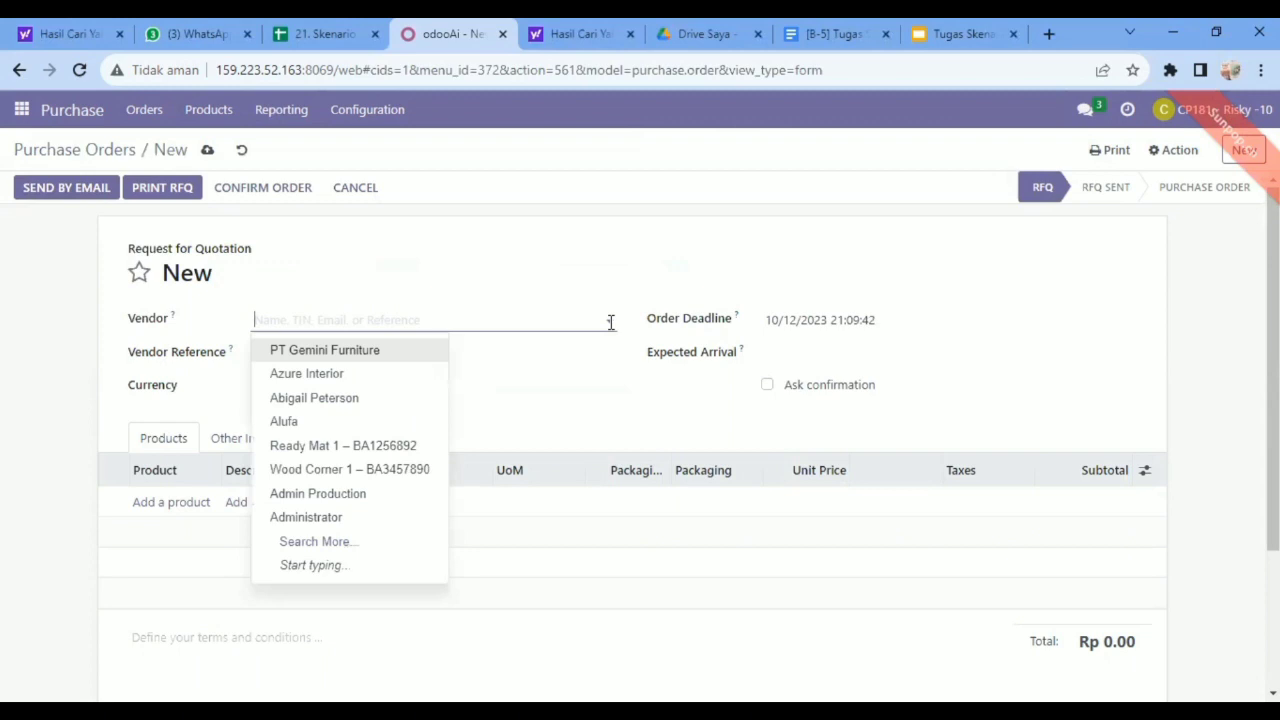
left_click(325, 472)
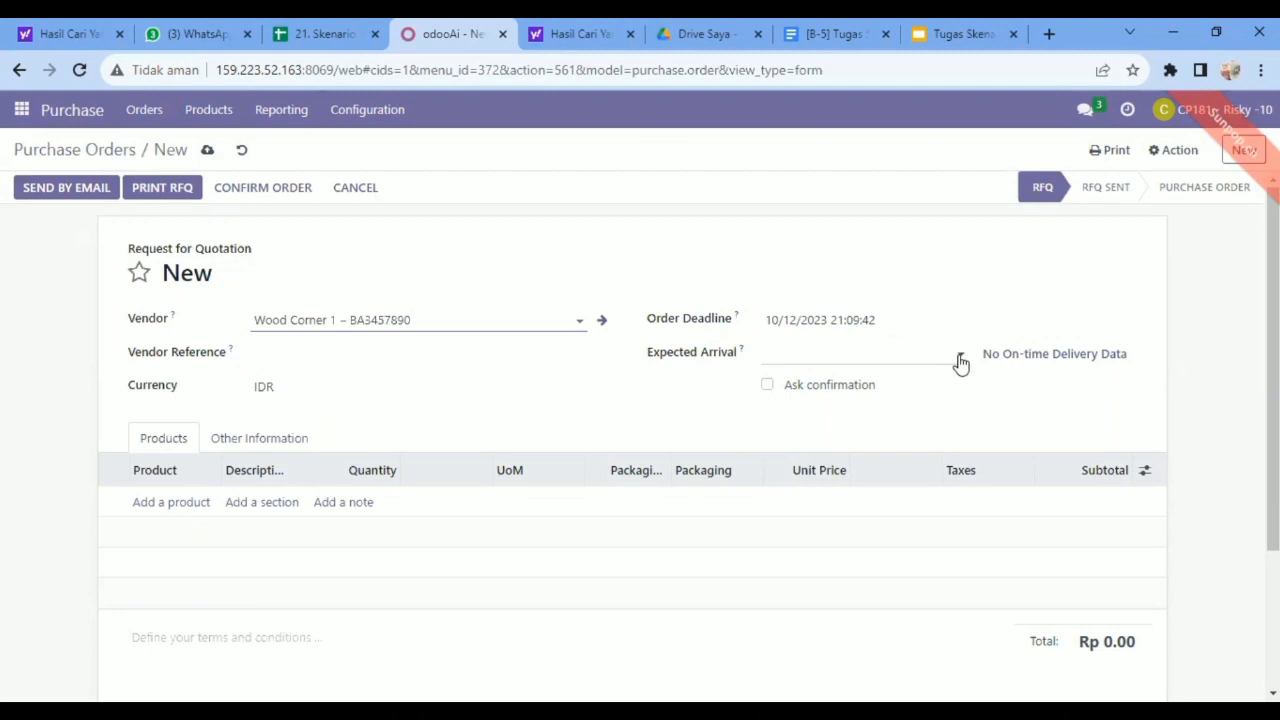
Set both the order deadline and the expected arrival of the Wood Corner 1 order to 11/06/2023.
left_click(960, 358)
left_click(1129, 329)
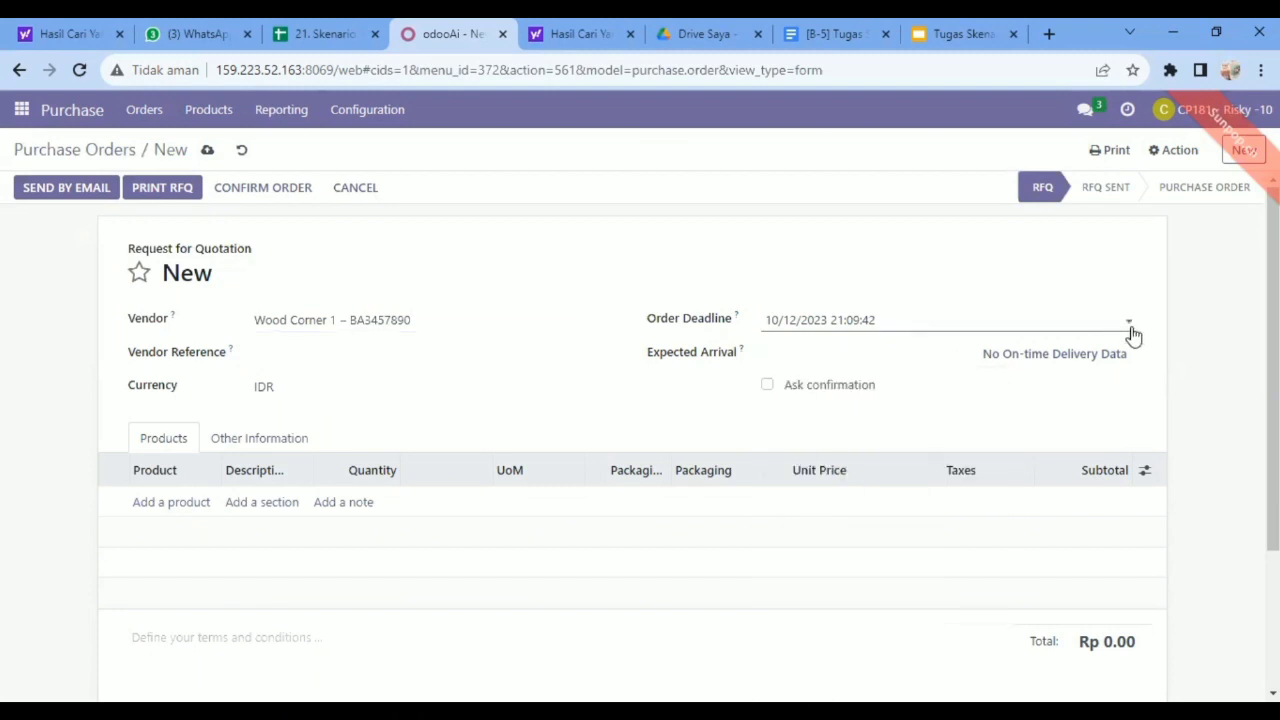
left_click(1131, 331)
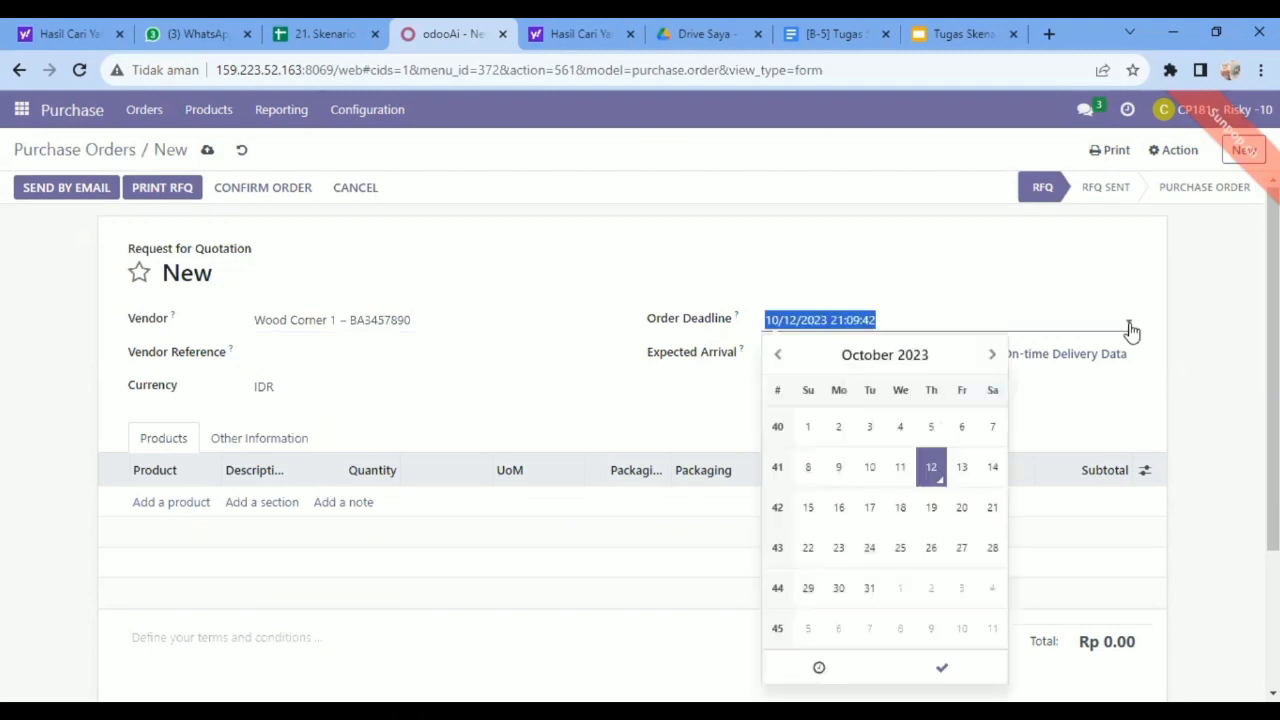
left_click(993, 356)
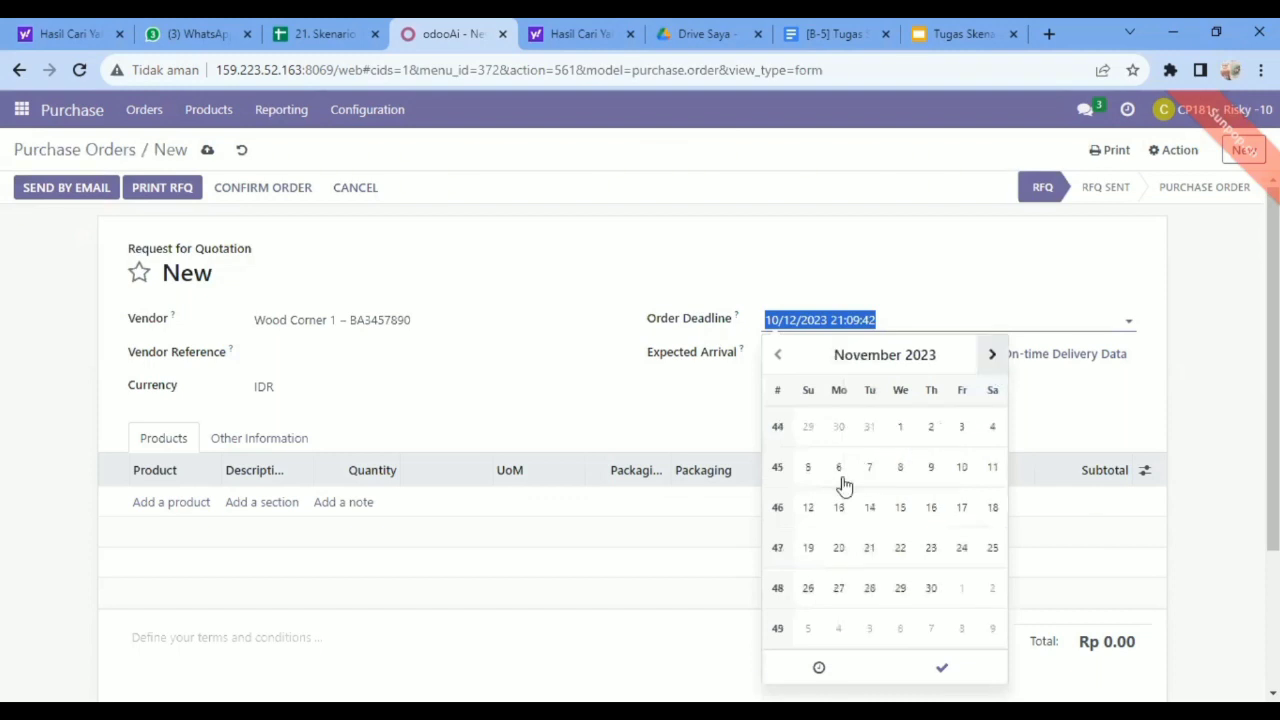
left_click(838, 470)
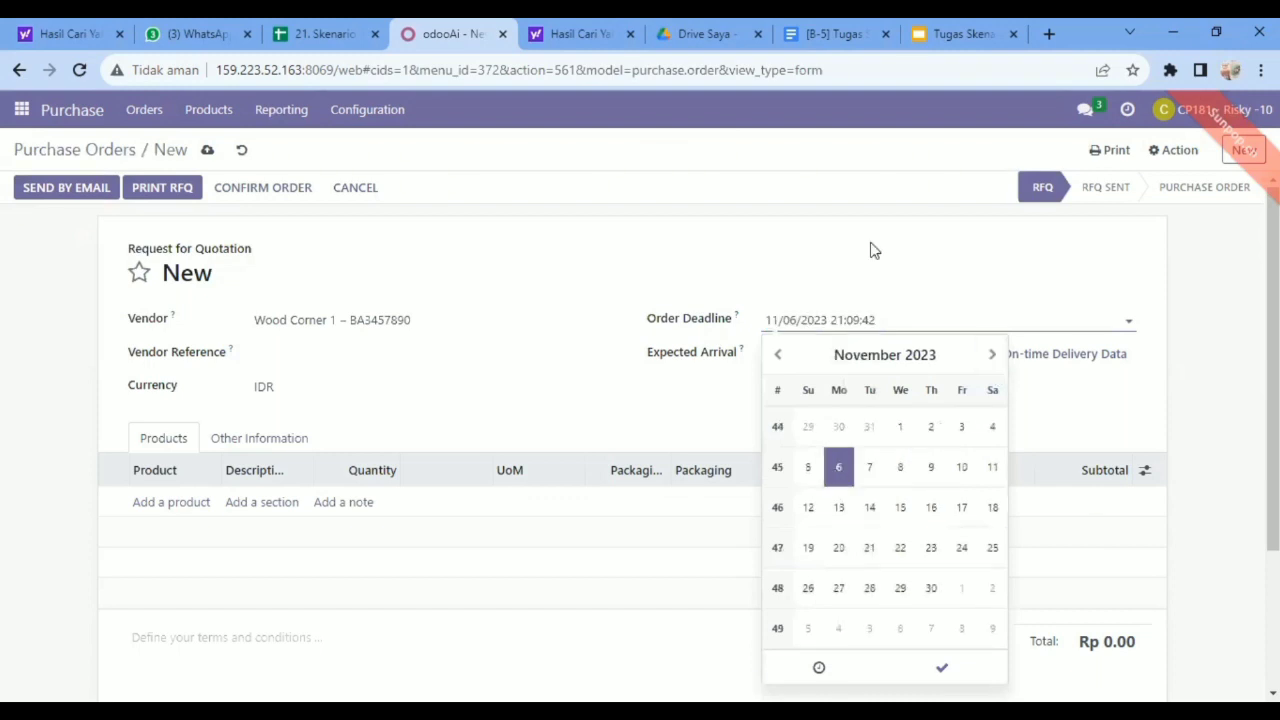
left_click(871, 250)
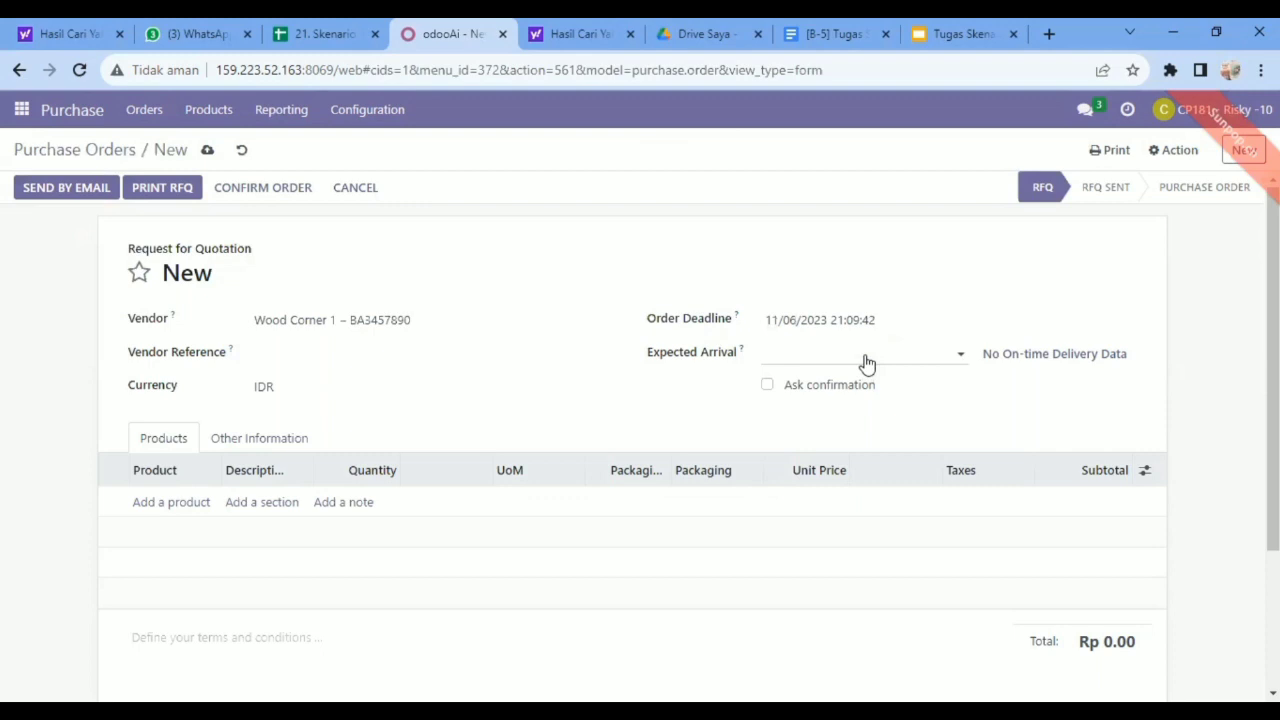
left_click(867, 362)
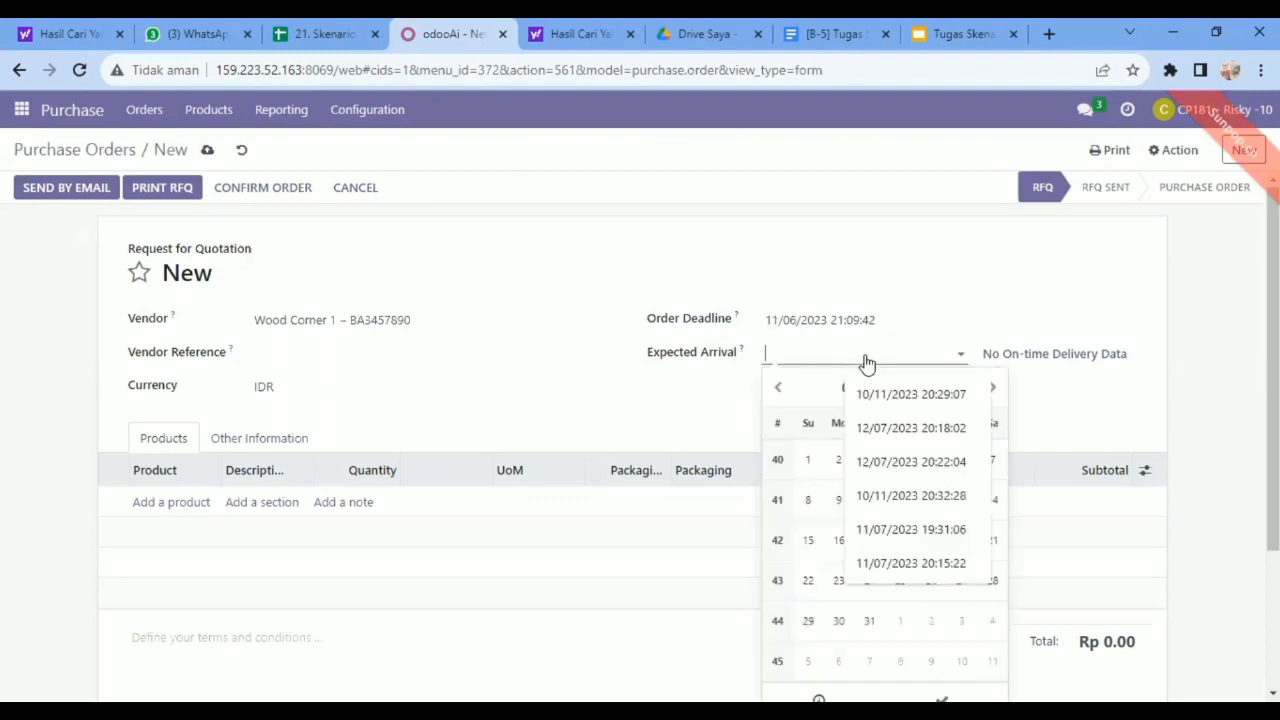
left_click(994, 390)
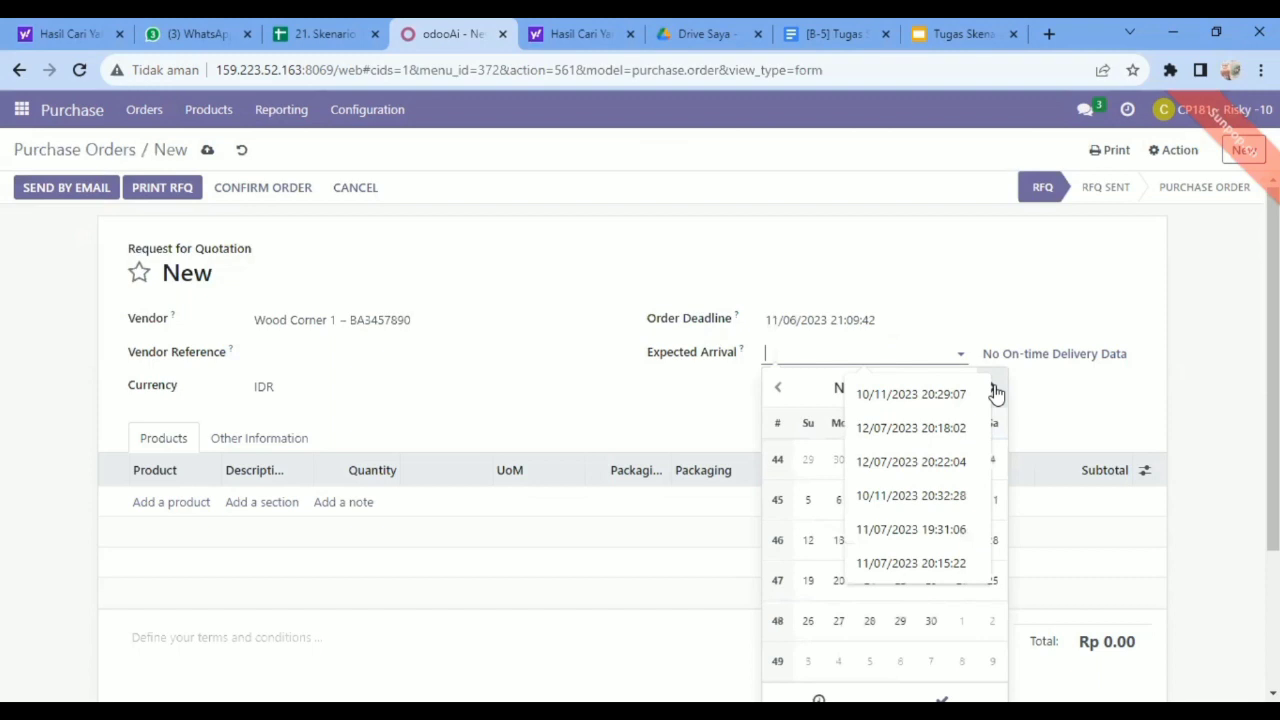
left_click(839, 503)
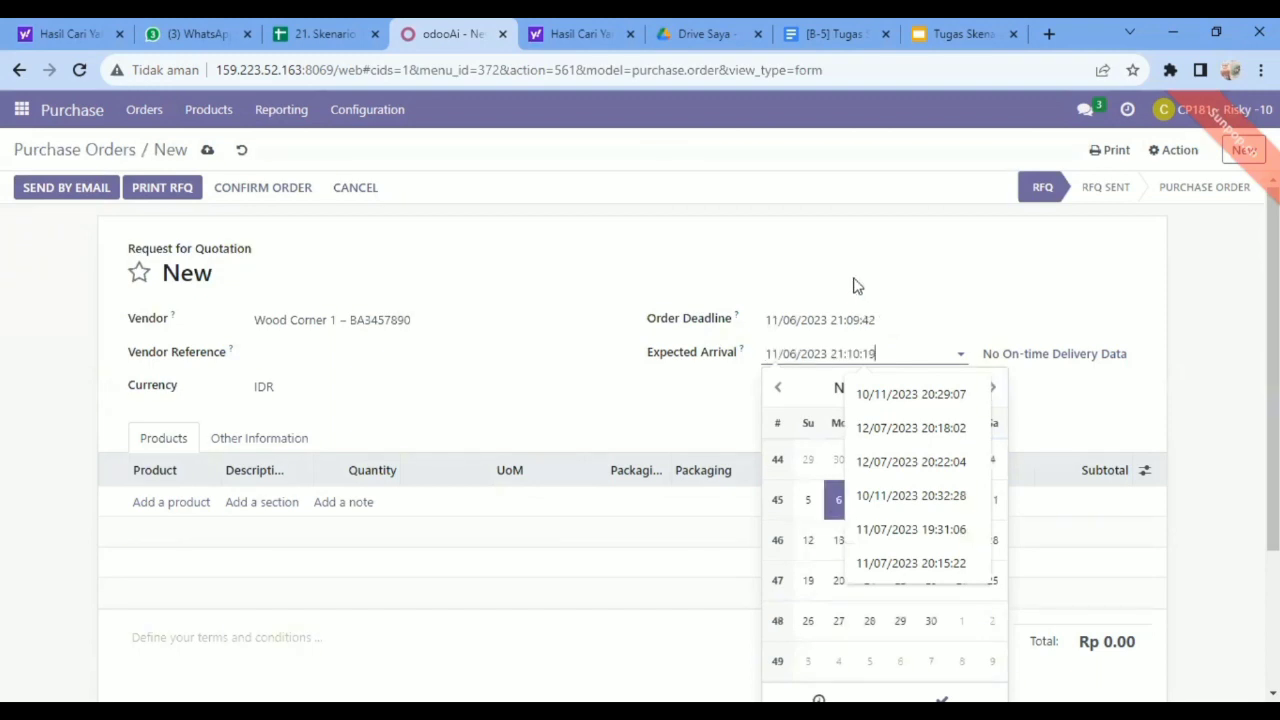
left_click(817, 290)
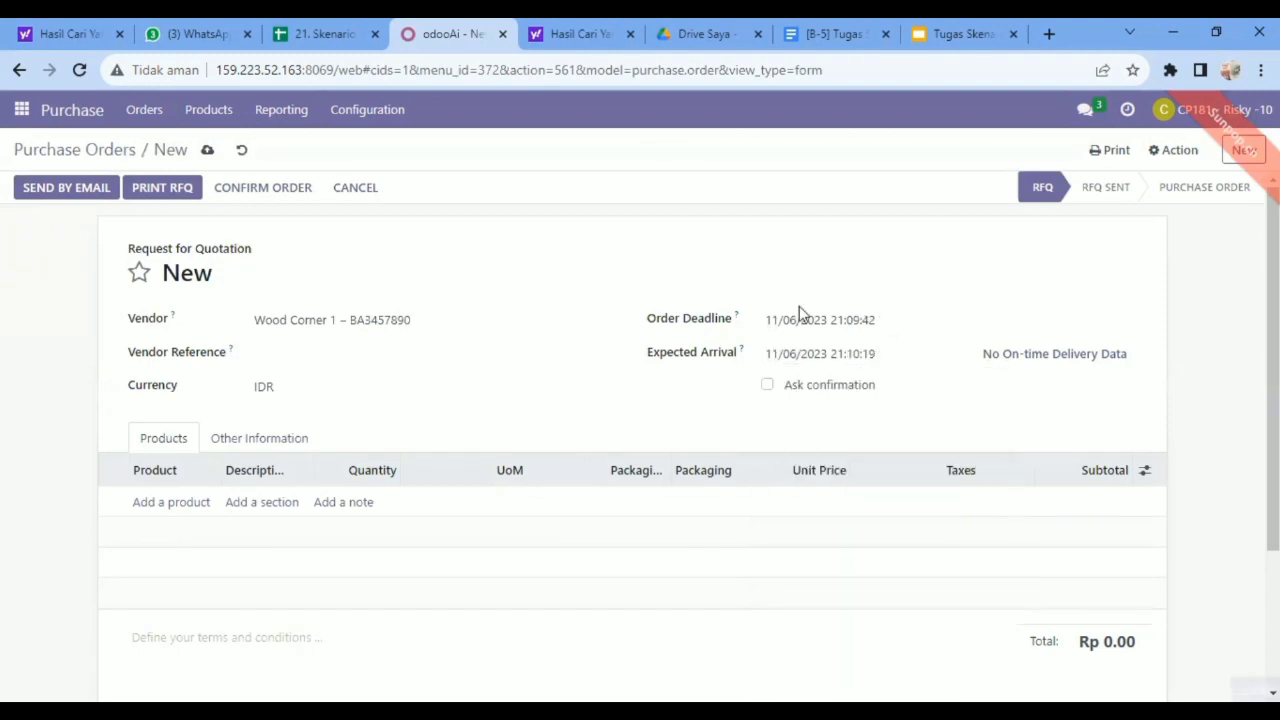
Add [FURN_6666] Acoustic Bloc Screens as a product line on the order.
left_click(168, 503)
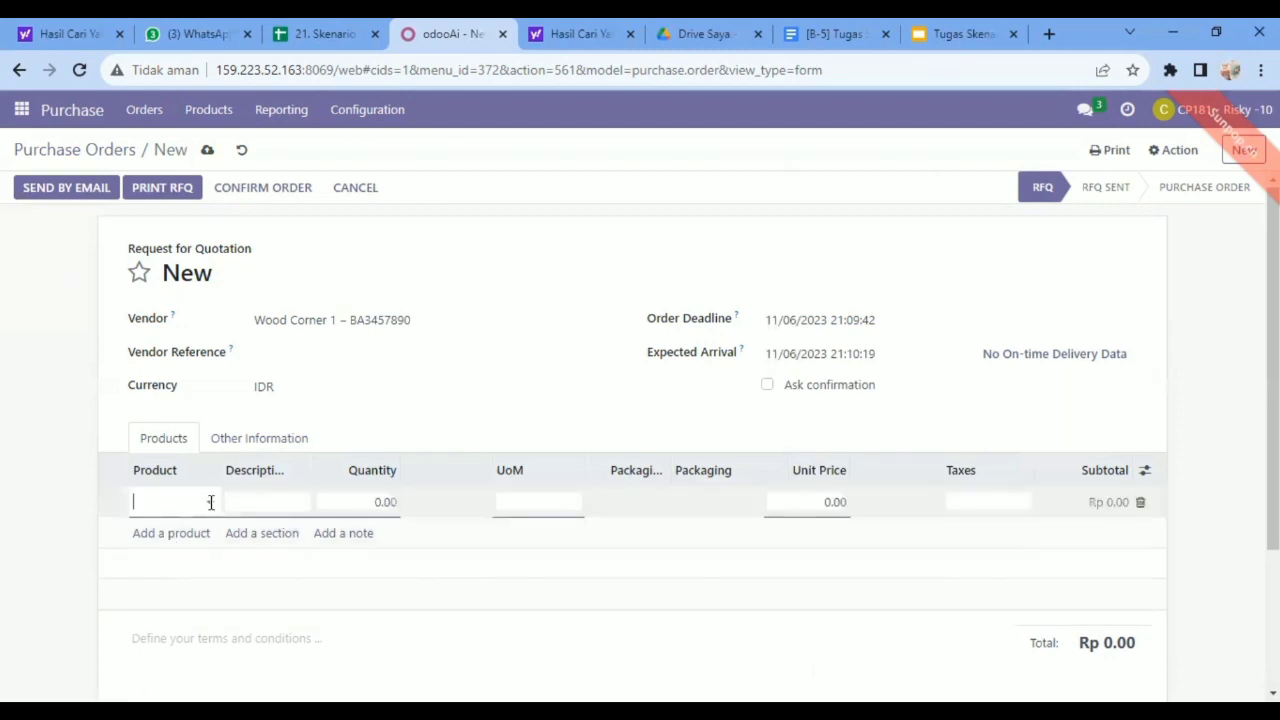
left_click(211, 502)
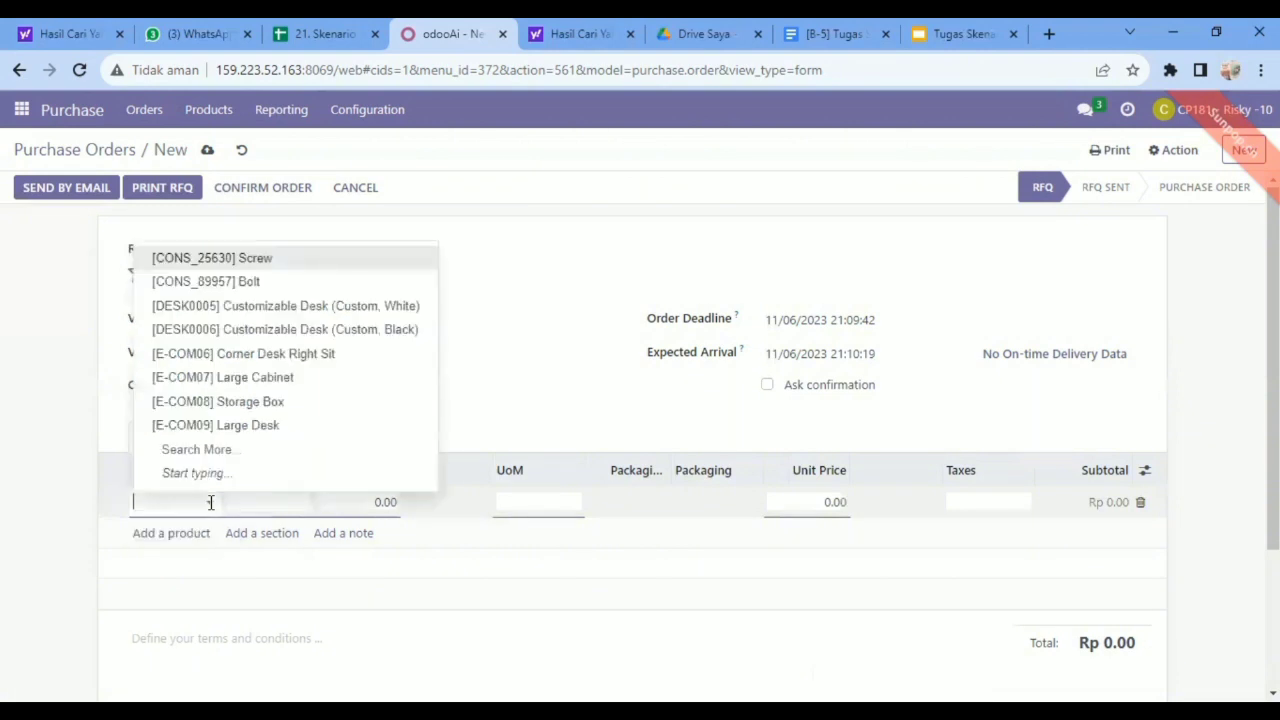
type("Acous")
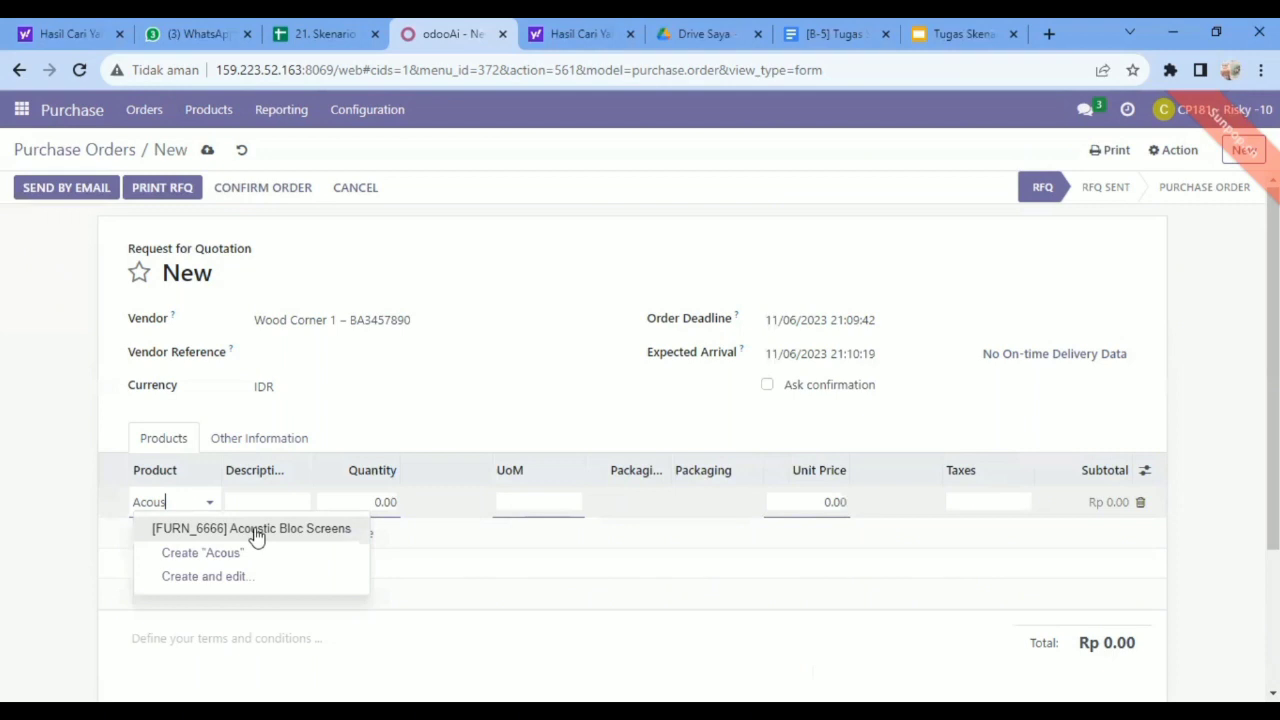
left_click(256, 535)
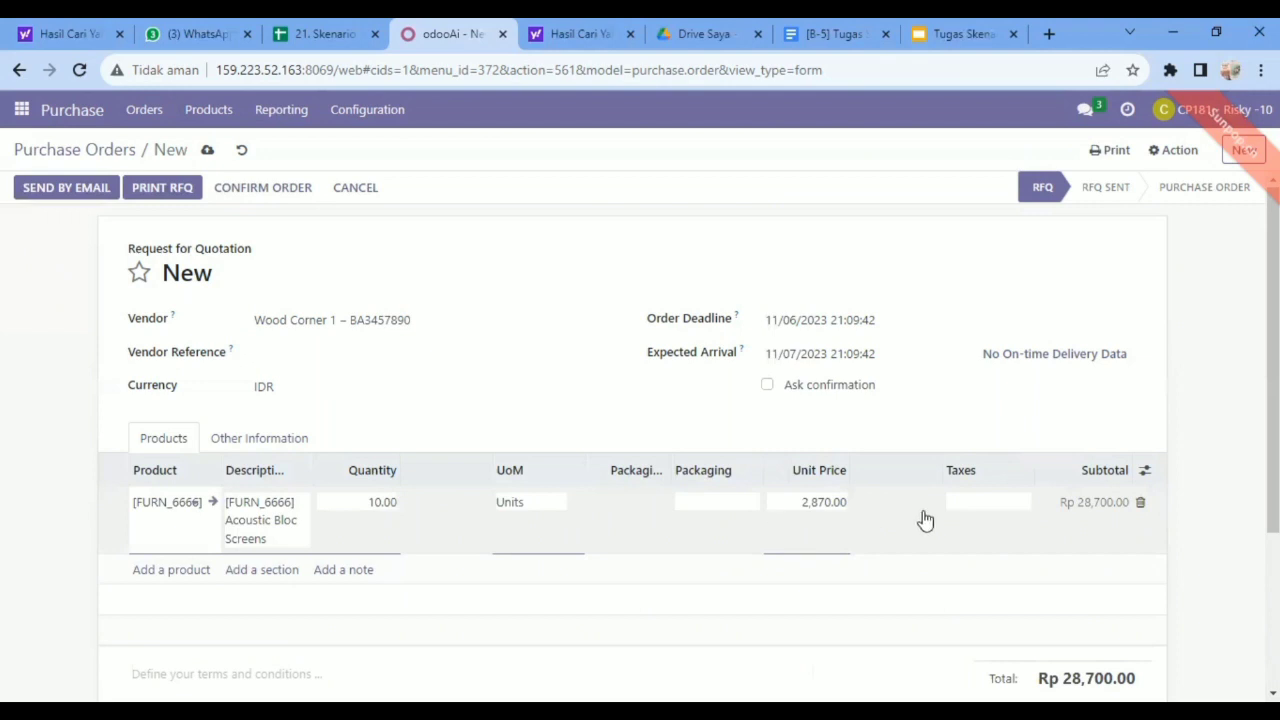
Apply the 11% tax to the Acoustic Bloc Screens line, and save and confirm the order.
left_click(1024, 503)
left_click(1075, 475)
left_click(1025, 503)
left_click(1025, 506)
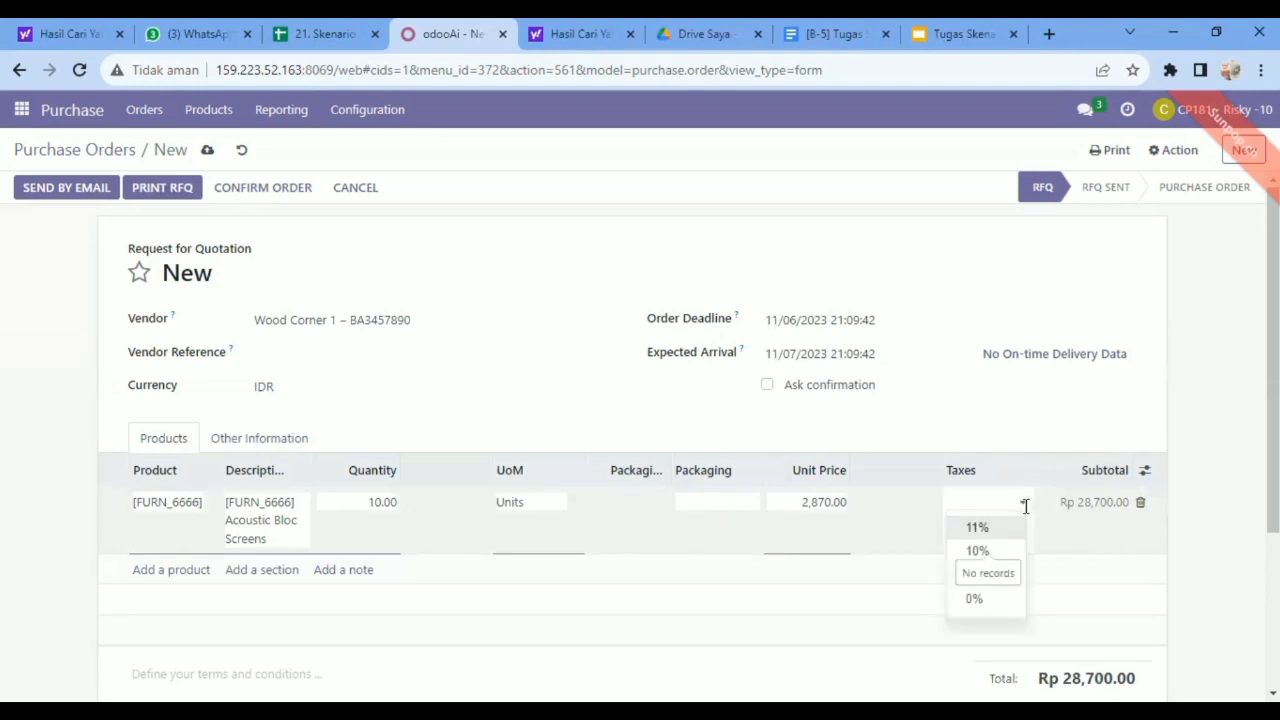
left_click(977, 530)
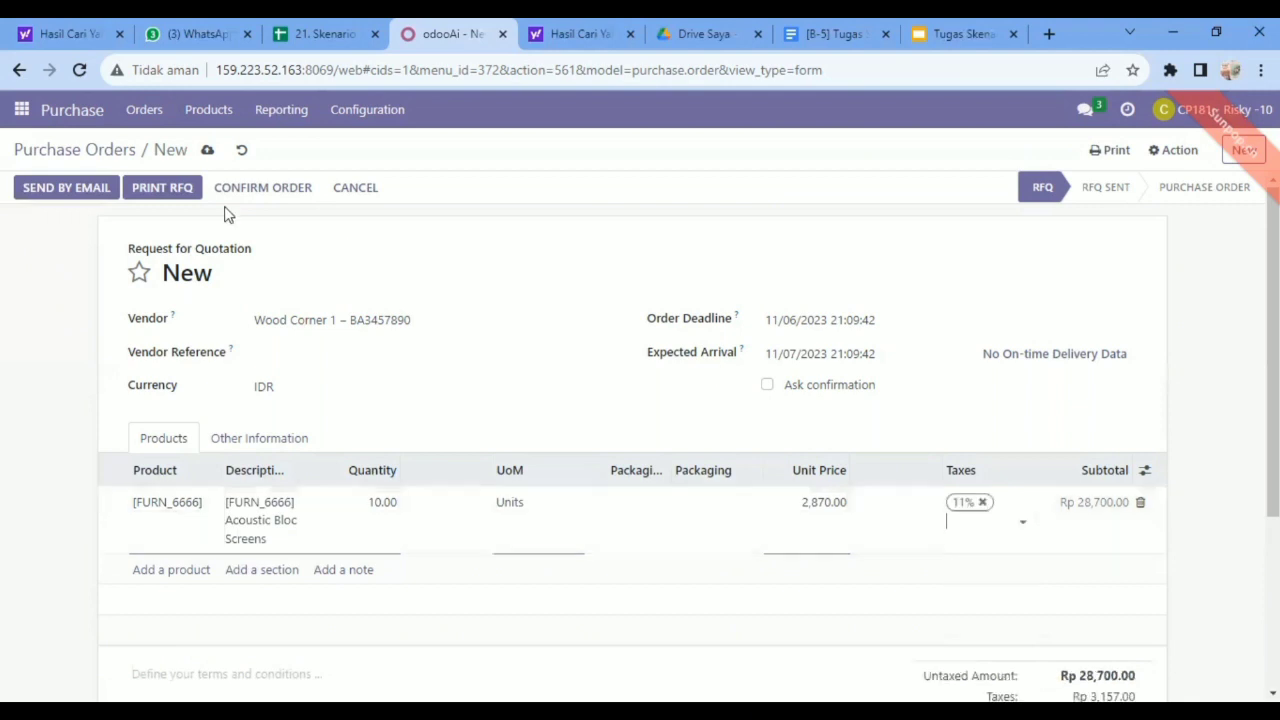
left_click(206, 150)
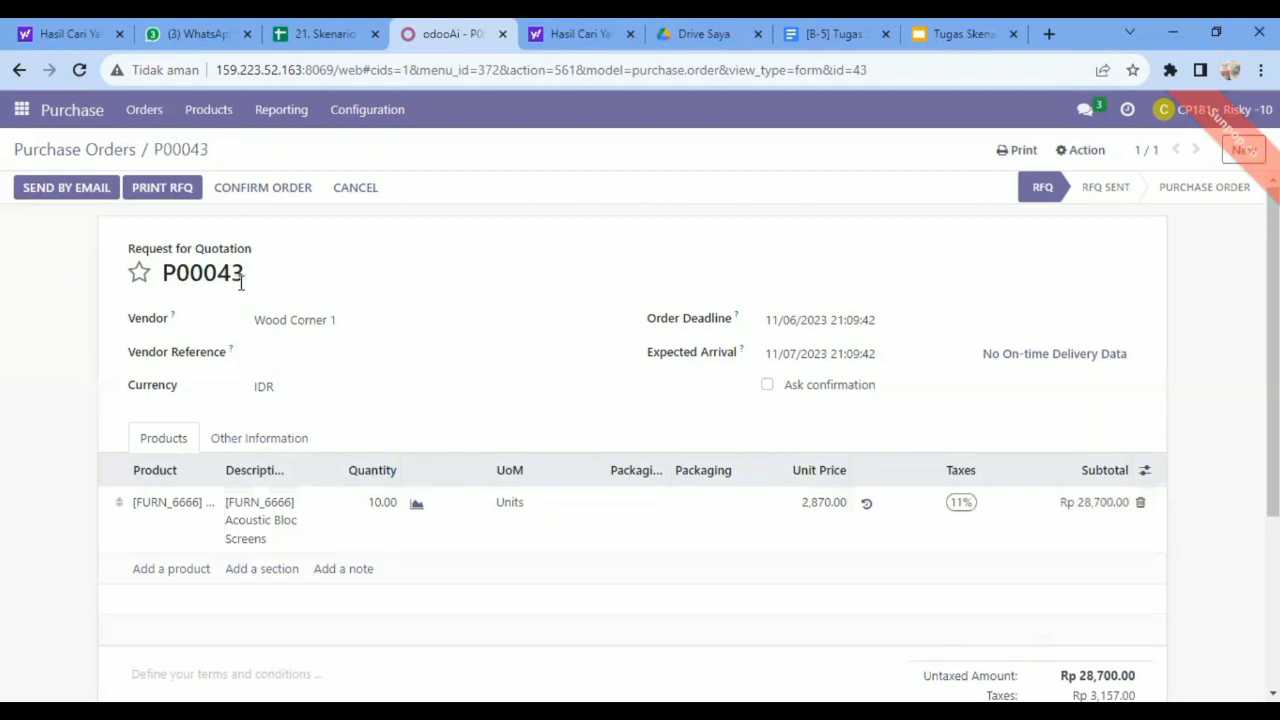
left_click(265, 189)
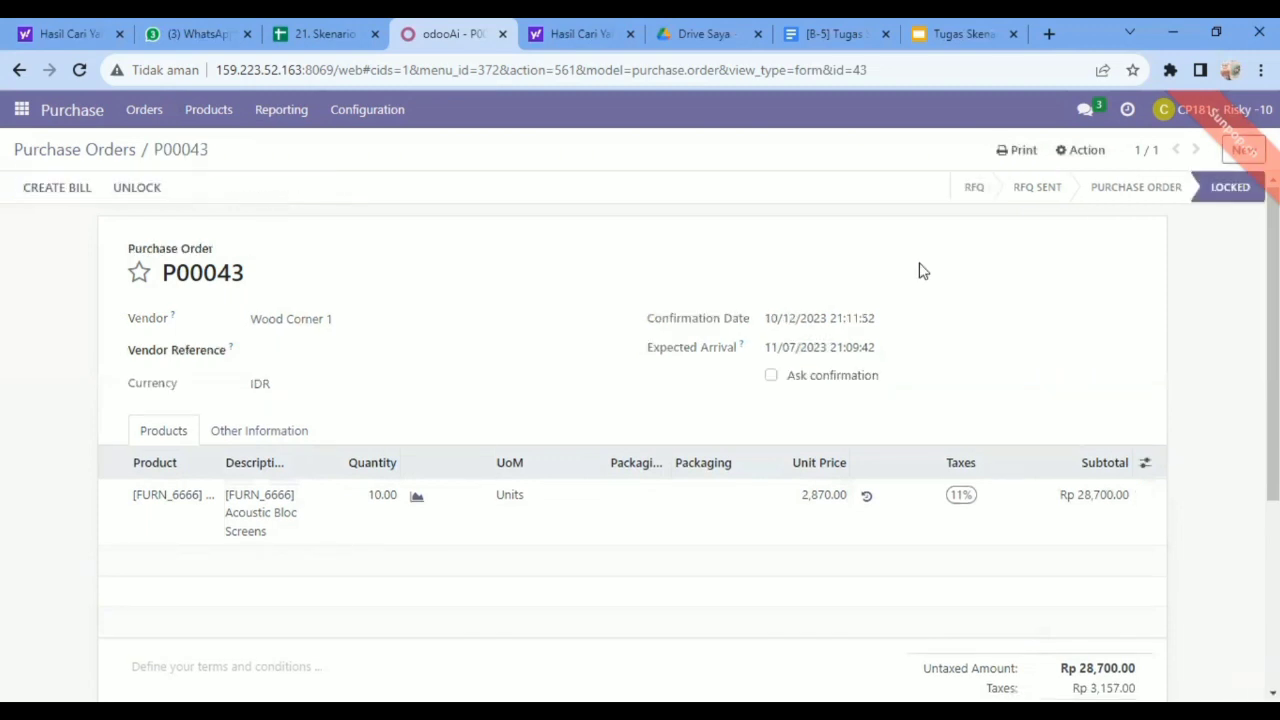
Create another purchase order for vendor Wood Corner 1 with the order deadline 12/06/2023.
left_click(1243, 152)
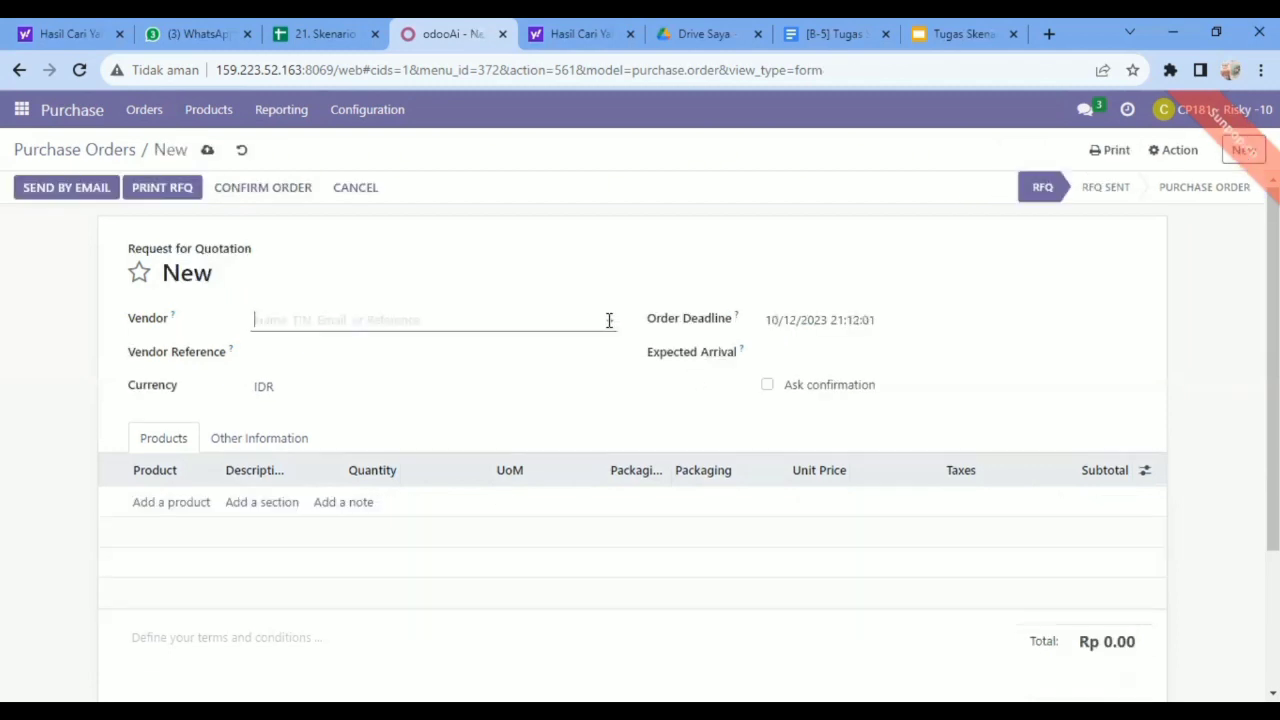
left_click(551, 322)
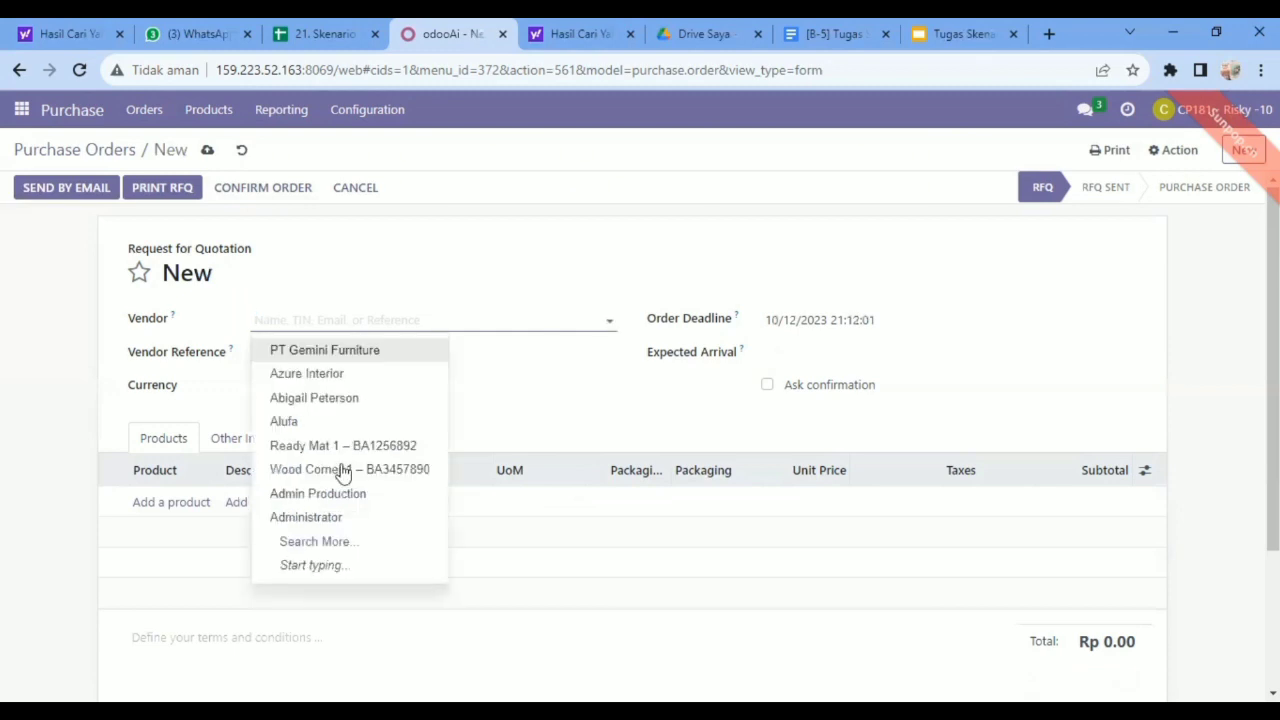
left_click(343, 470)
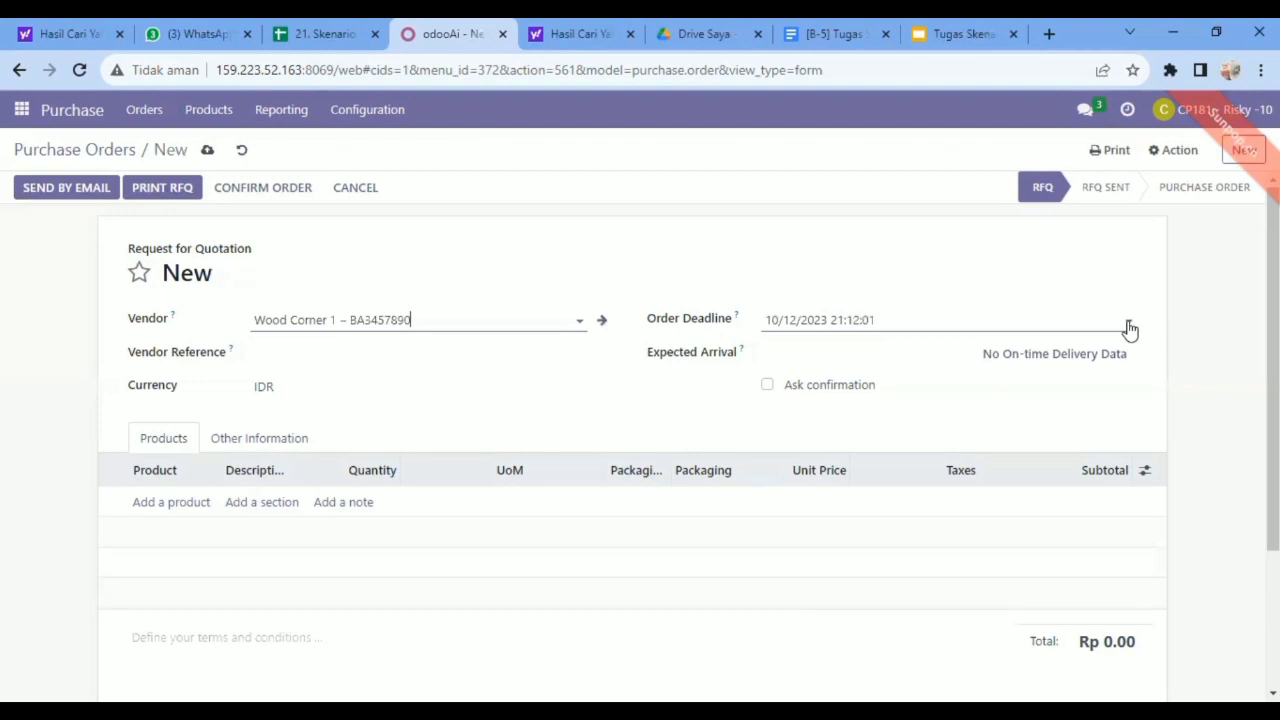
left_click(1129, 330)
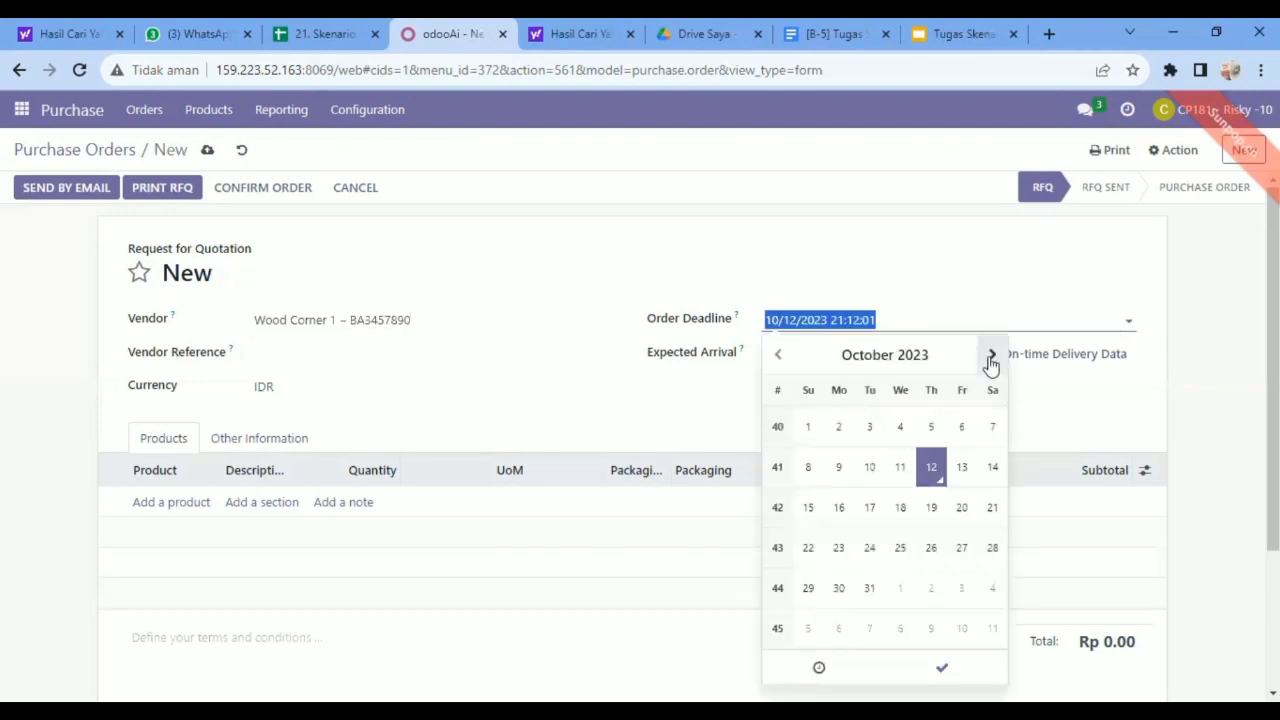
left_click(991, 357)
left_click(991, 357)
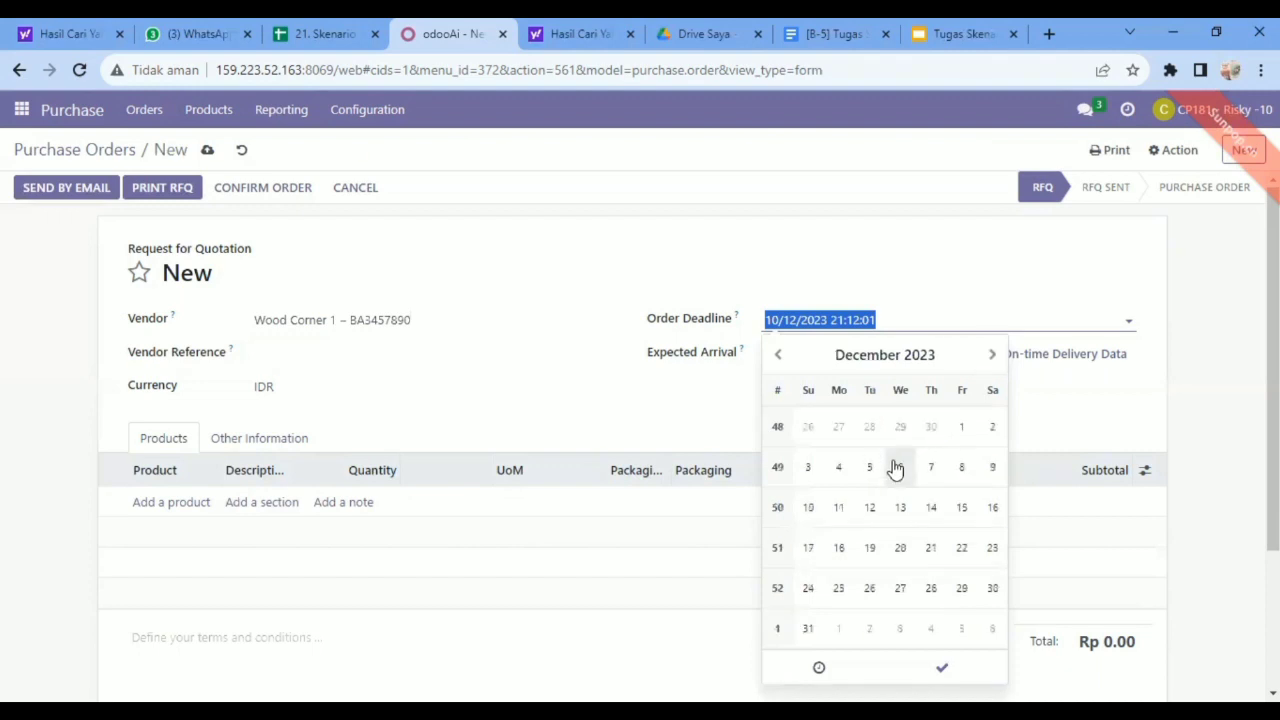
left_click(899, 467)
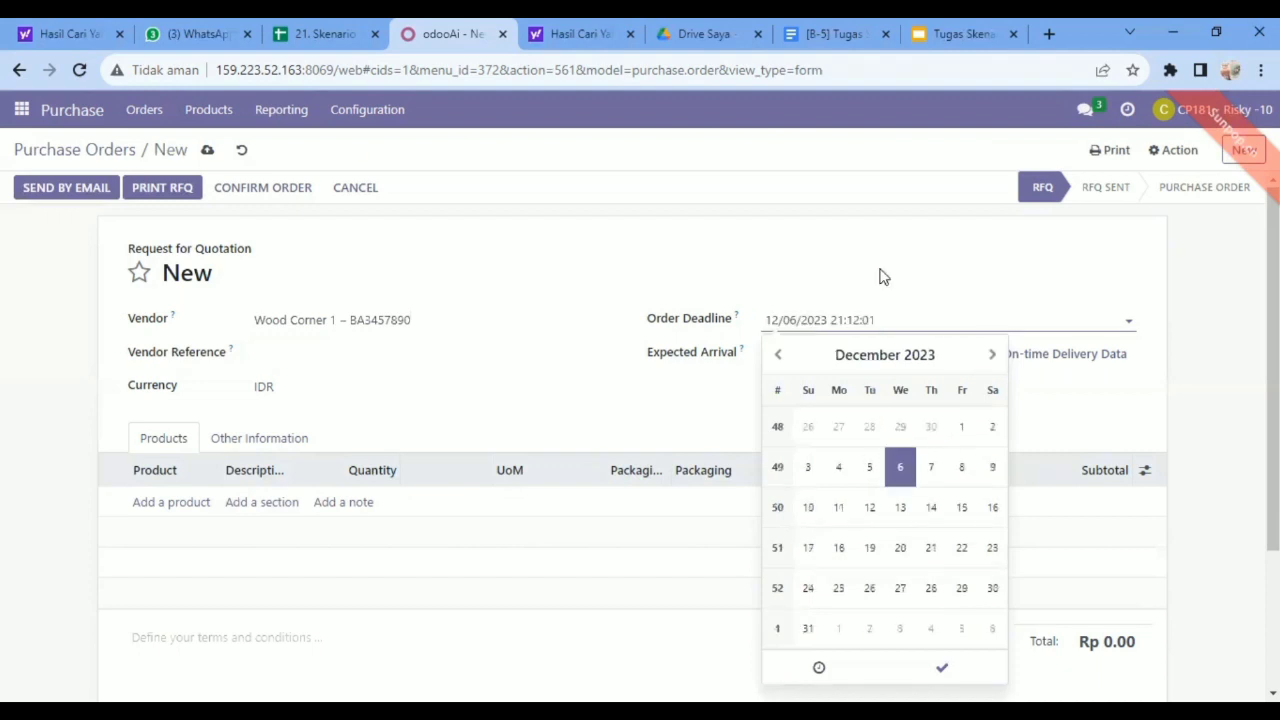
left_click(945, 356)
Set the expected arrival of the second Wood Corner 1 order to 12/06/2023.
left_click(960, 358)
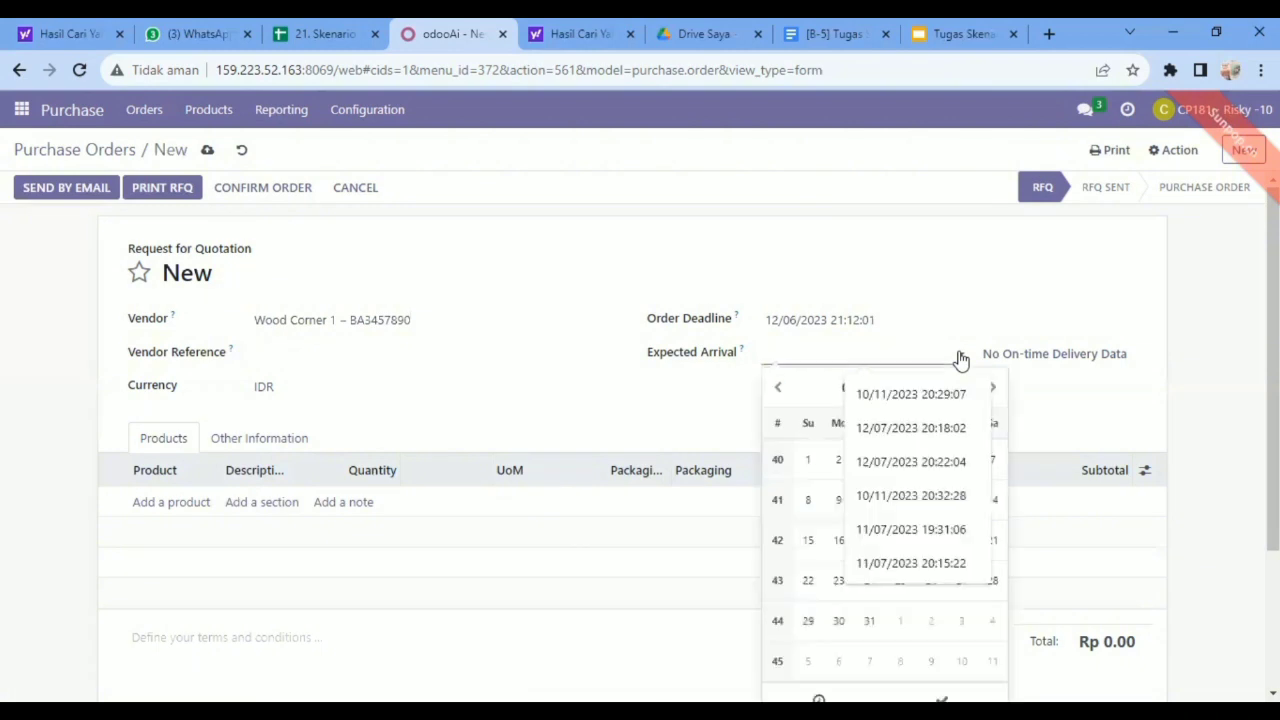
left_click(996, 389)
left_click(996, 389)
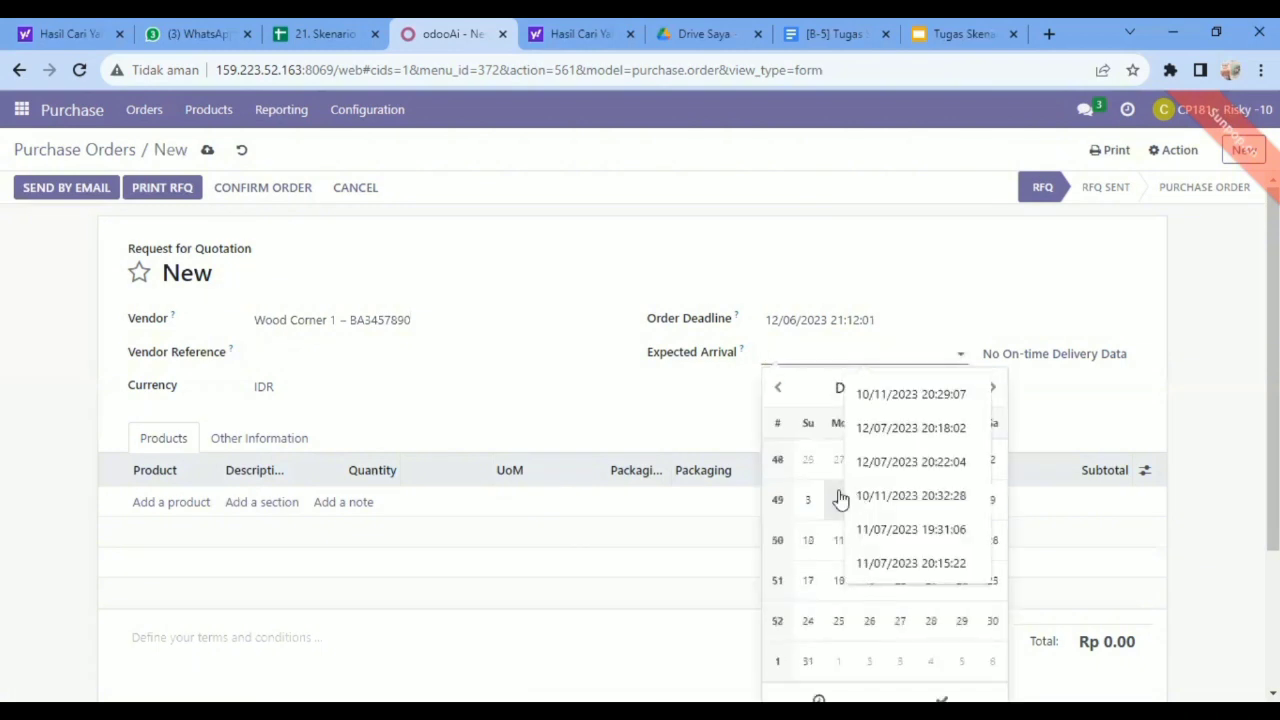
left_click(839, 499)
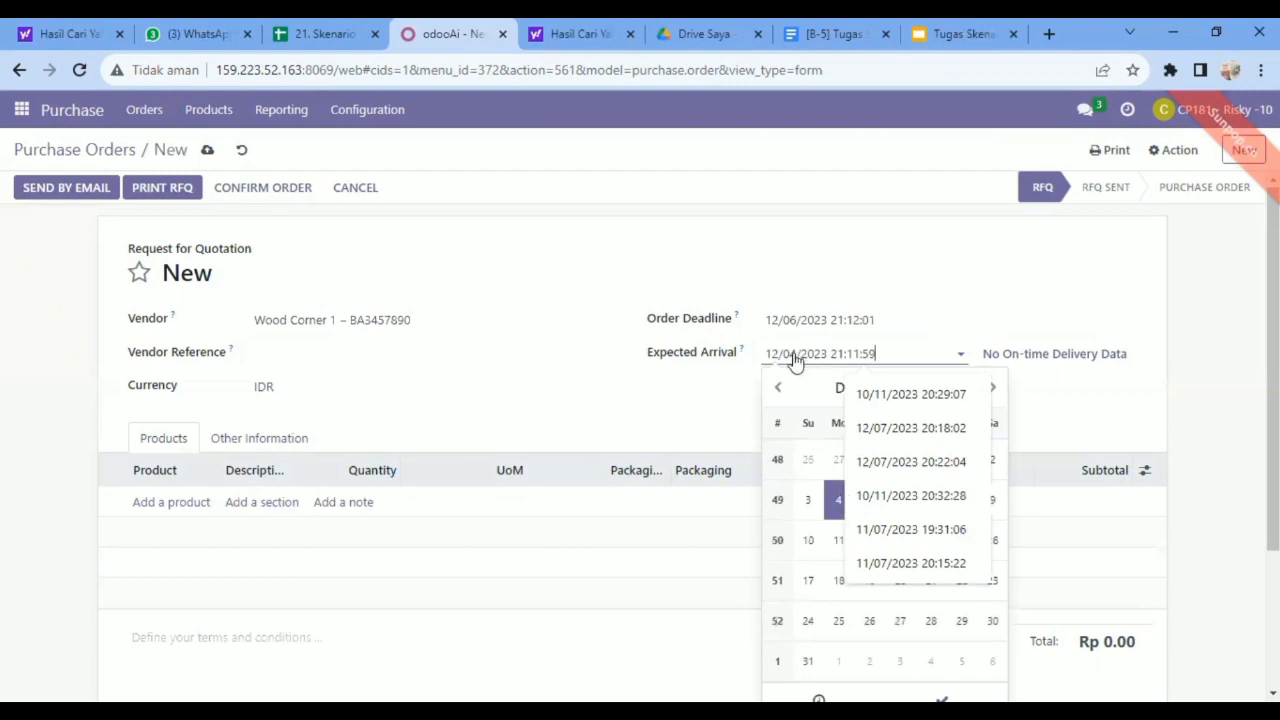
left_click(796, 359)
left_click(796, 359)
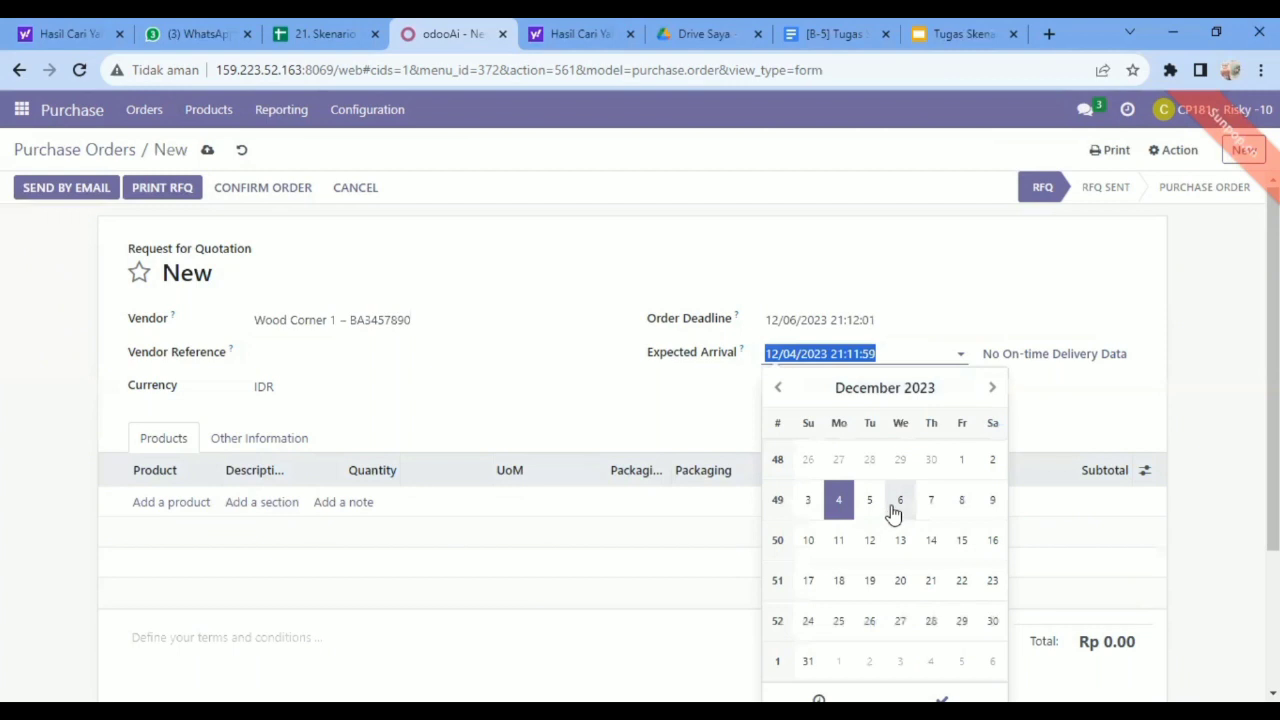
left_click(897, 505)
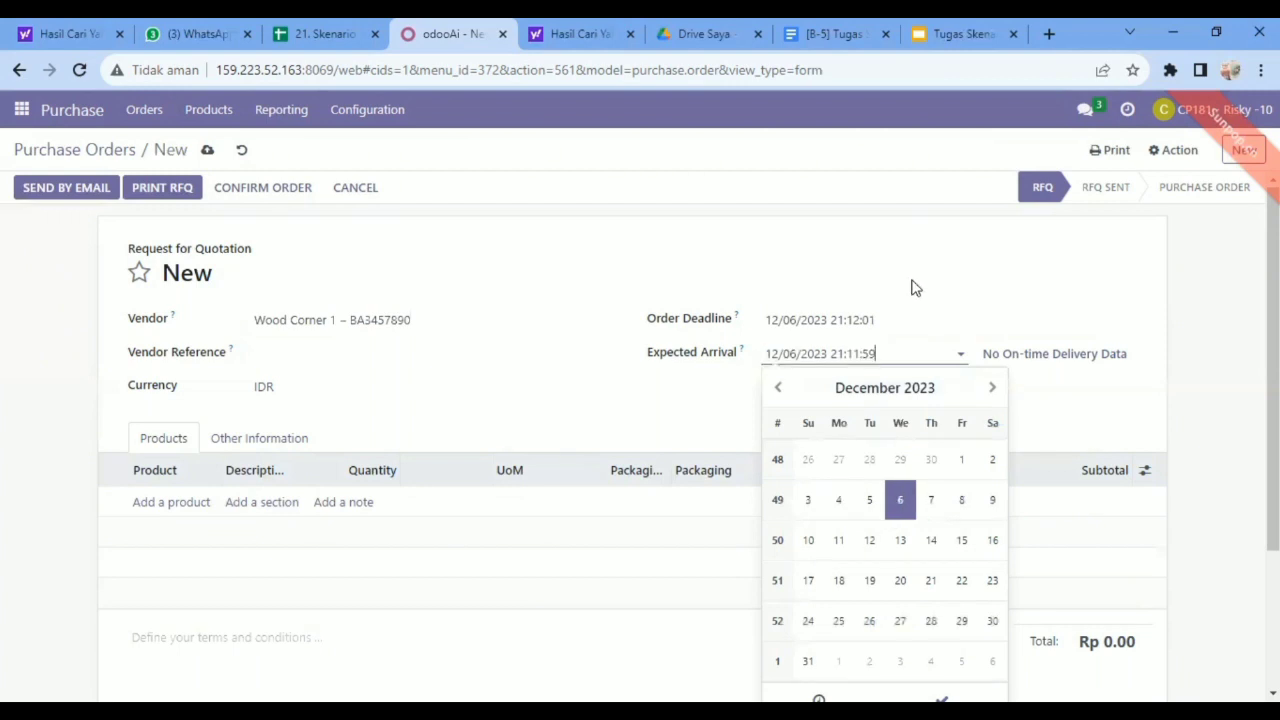
Add [FURN_7777] Office Chair as a product line on the second Wood Corner 1 order.
left_click(911, 288)
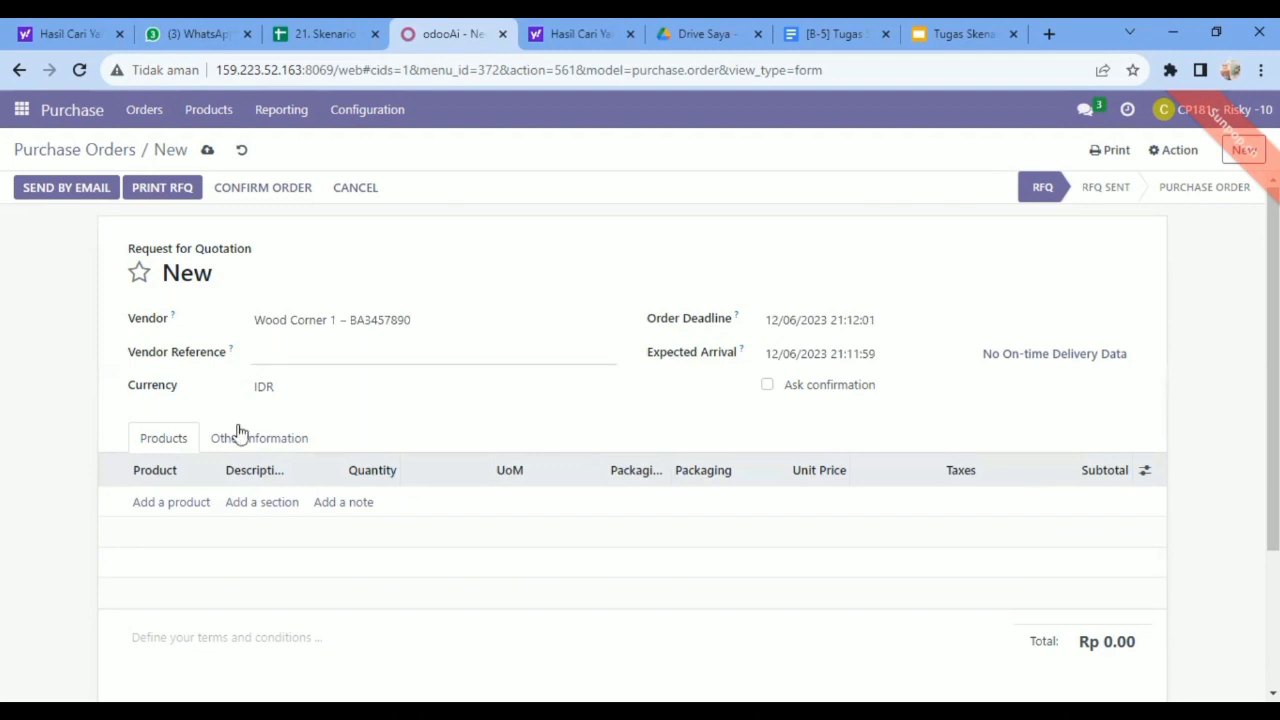
left_click(171, 505)
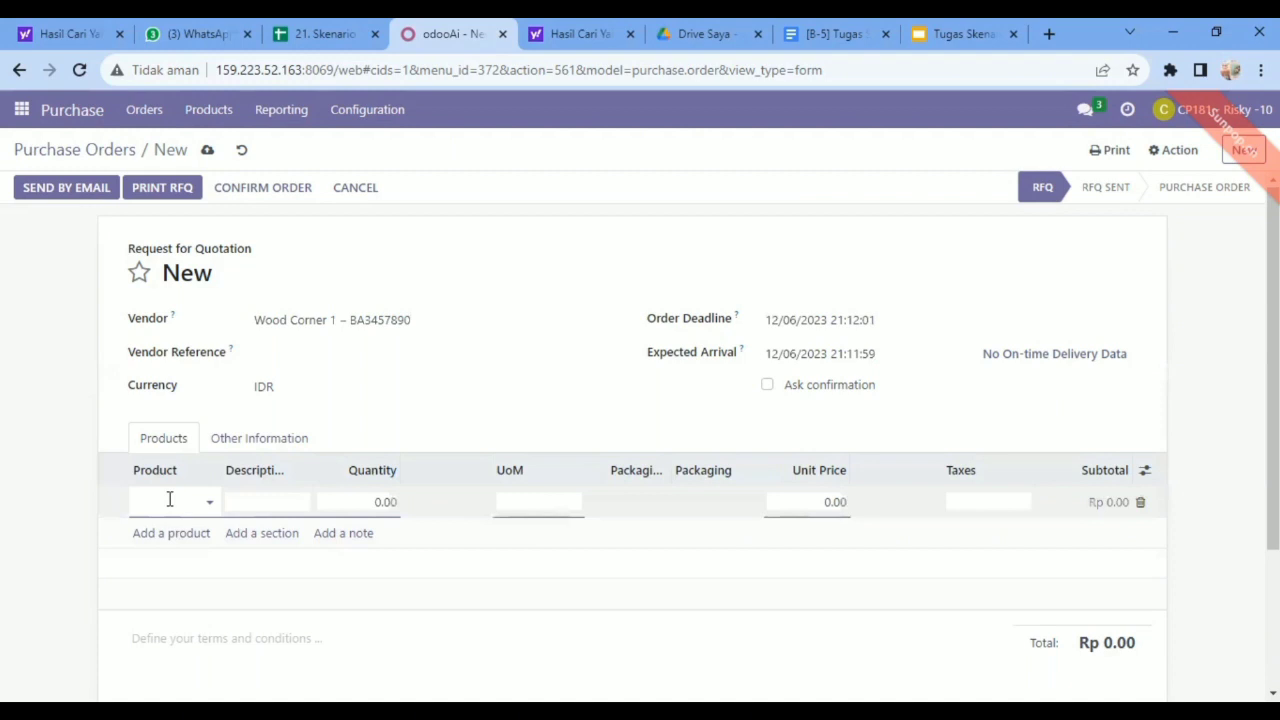
type("office")
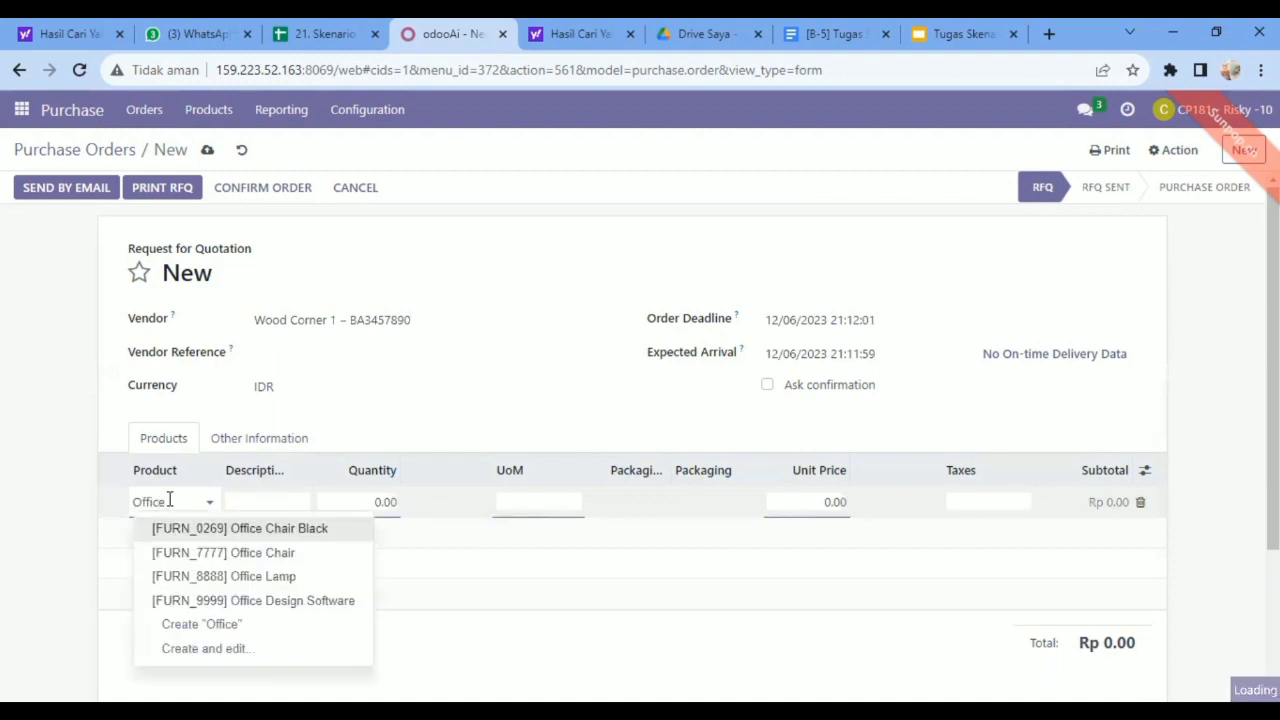
left_click(278, 555)
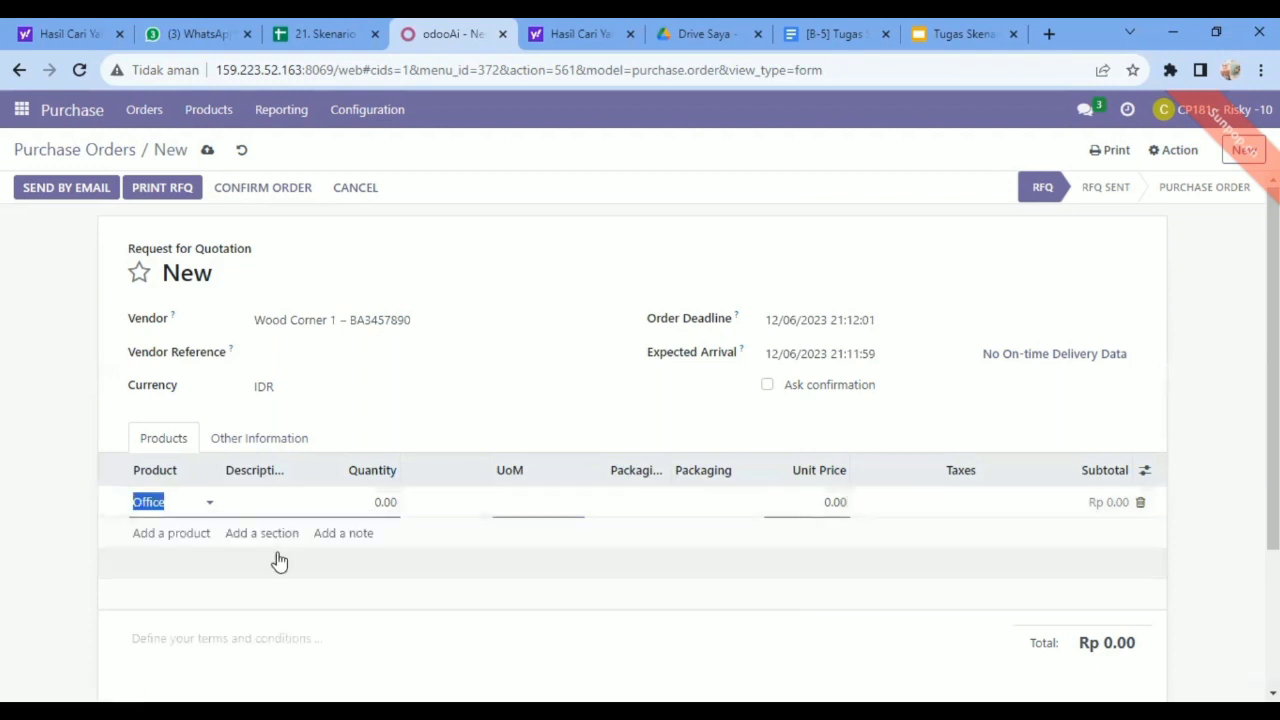
Set the Office Chair line to quantity 10, unit price 66 and the 11% tax.
left_click(387, 503)
double_click(387, 503)
type("10")
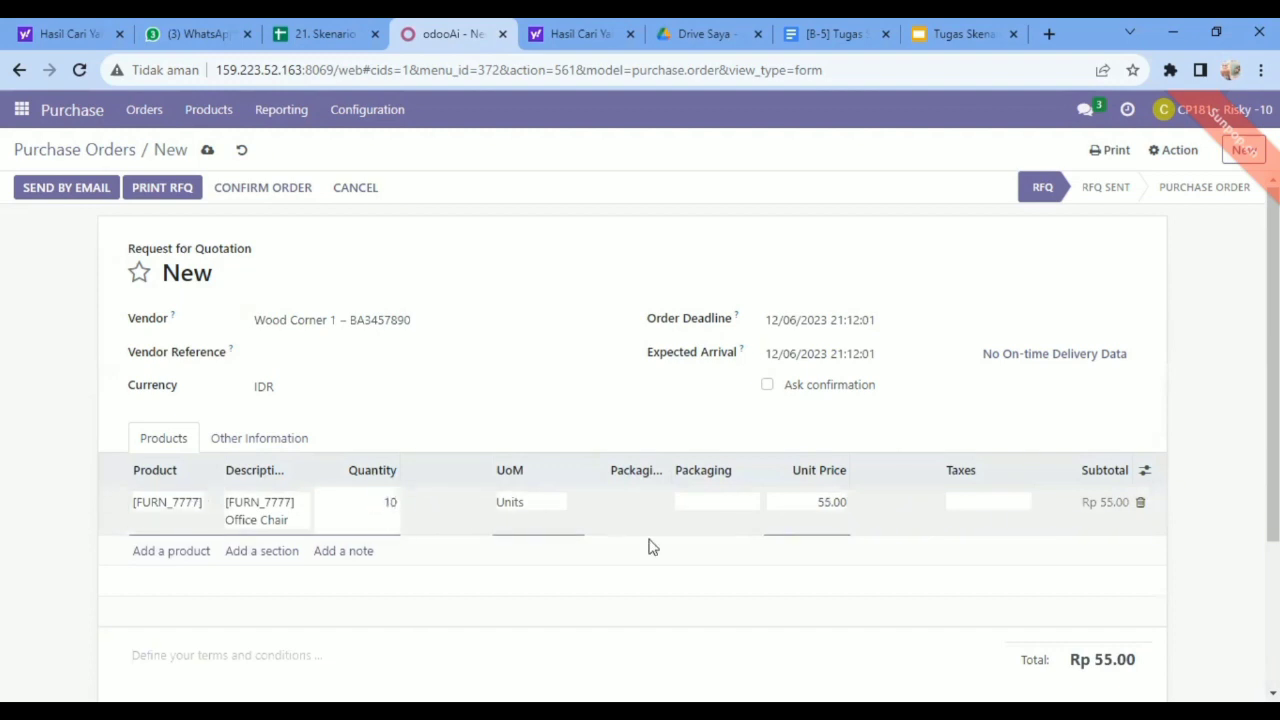
left_click(840, 502)
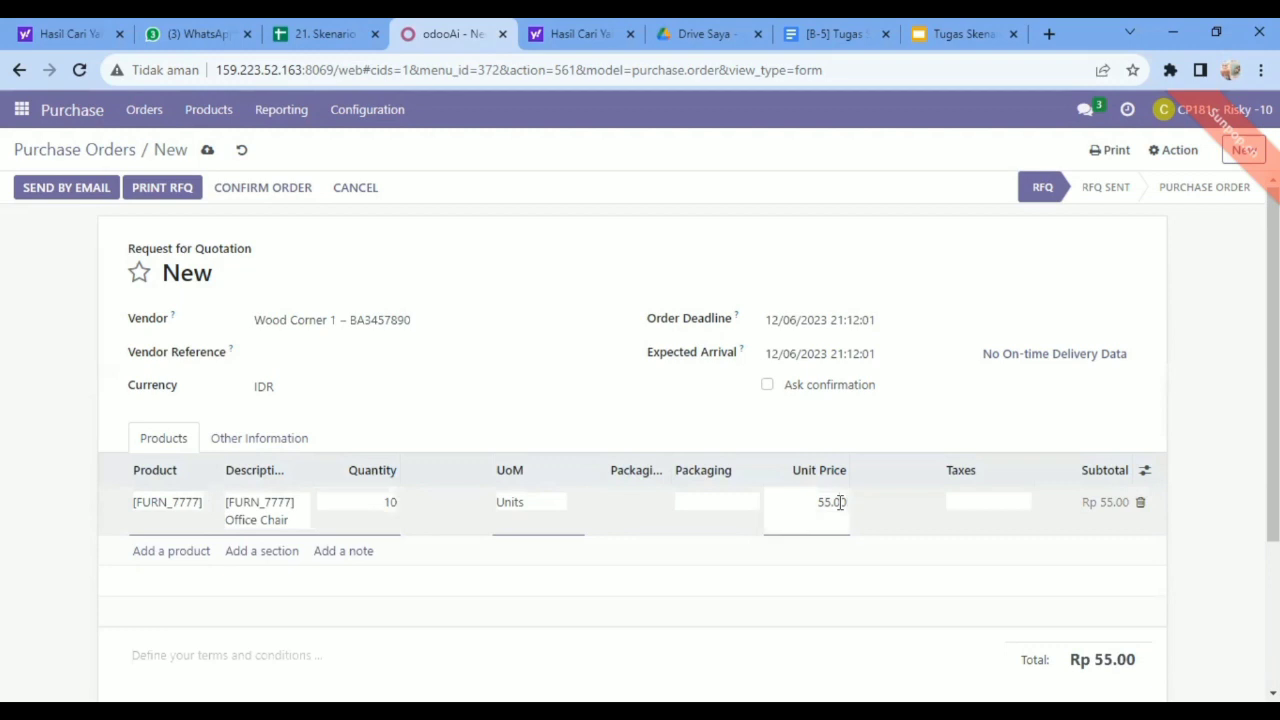
double_click(833, 502)
left_click(832, 502)
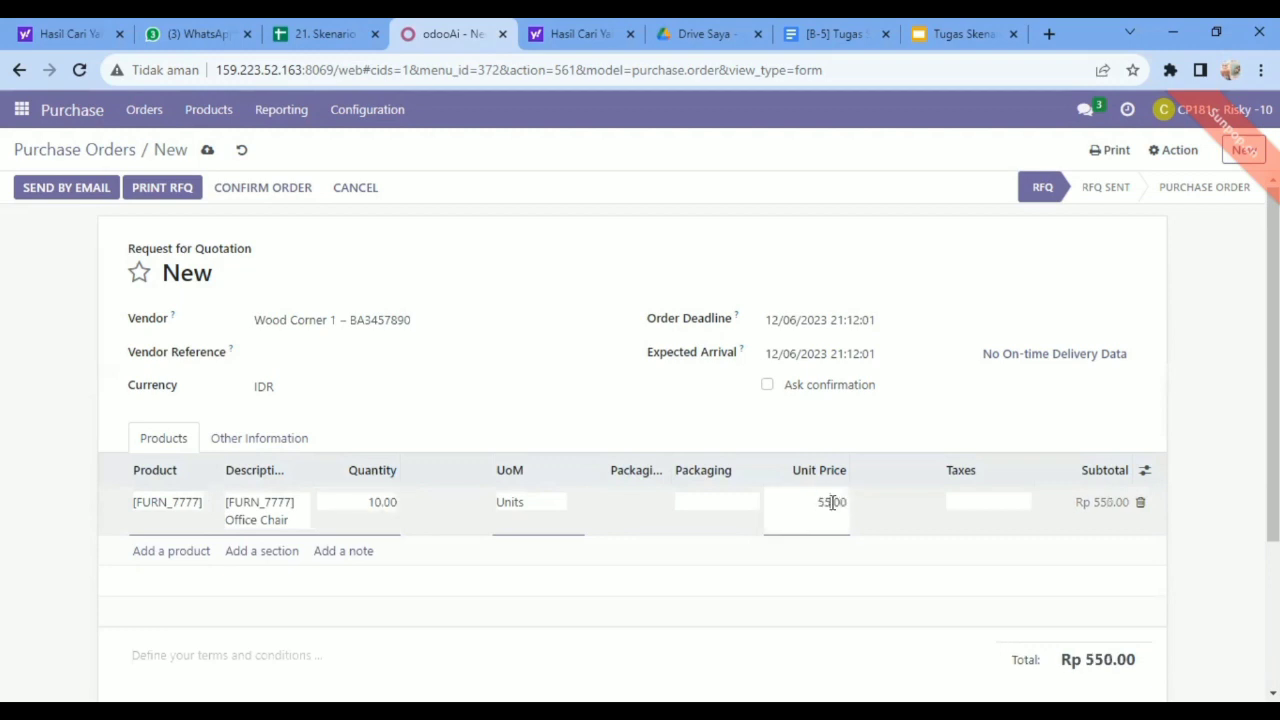
key("BackSpace")
type("66")
left_click(981, 504)
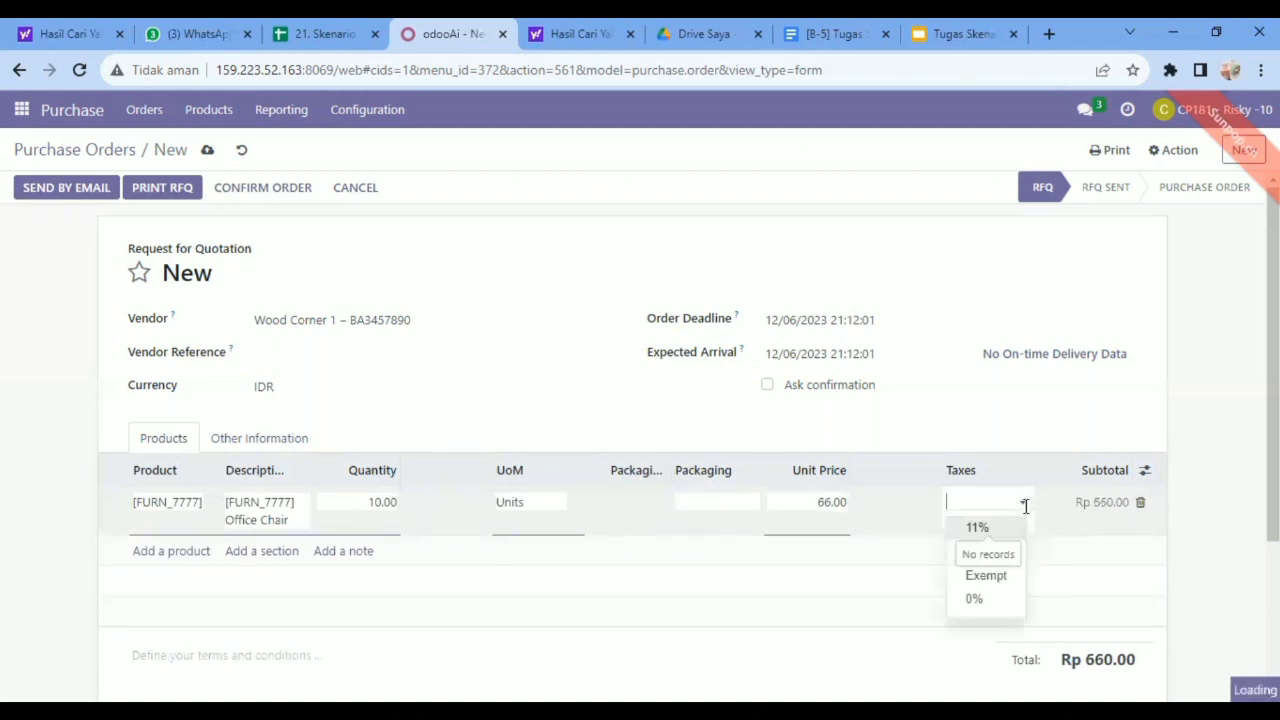
left_click(977, 528)
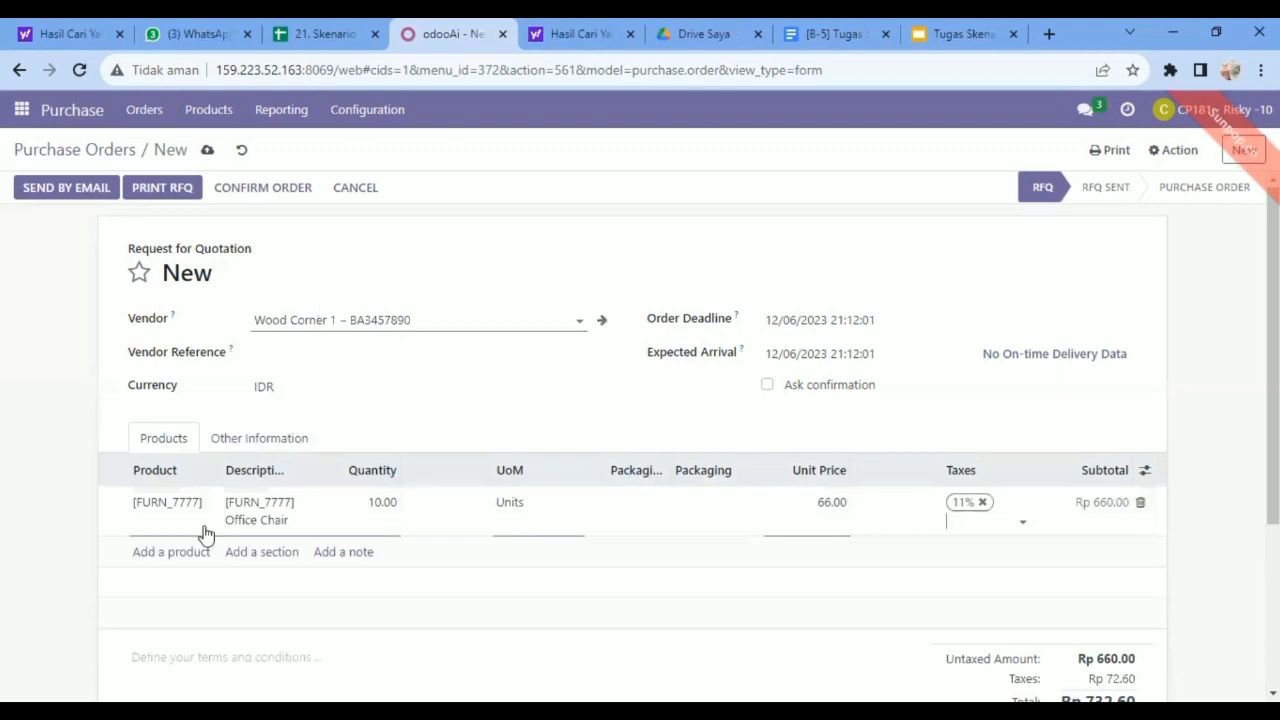
Add [FURN_0269] Office Chair Black as another product line on the order.
left_click(178, 556)
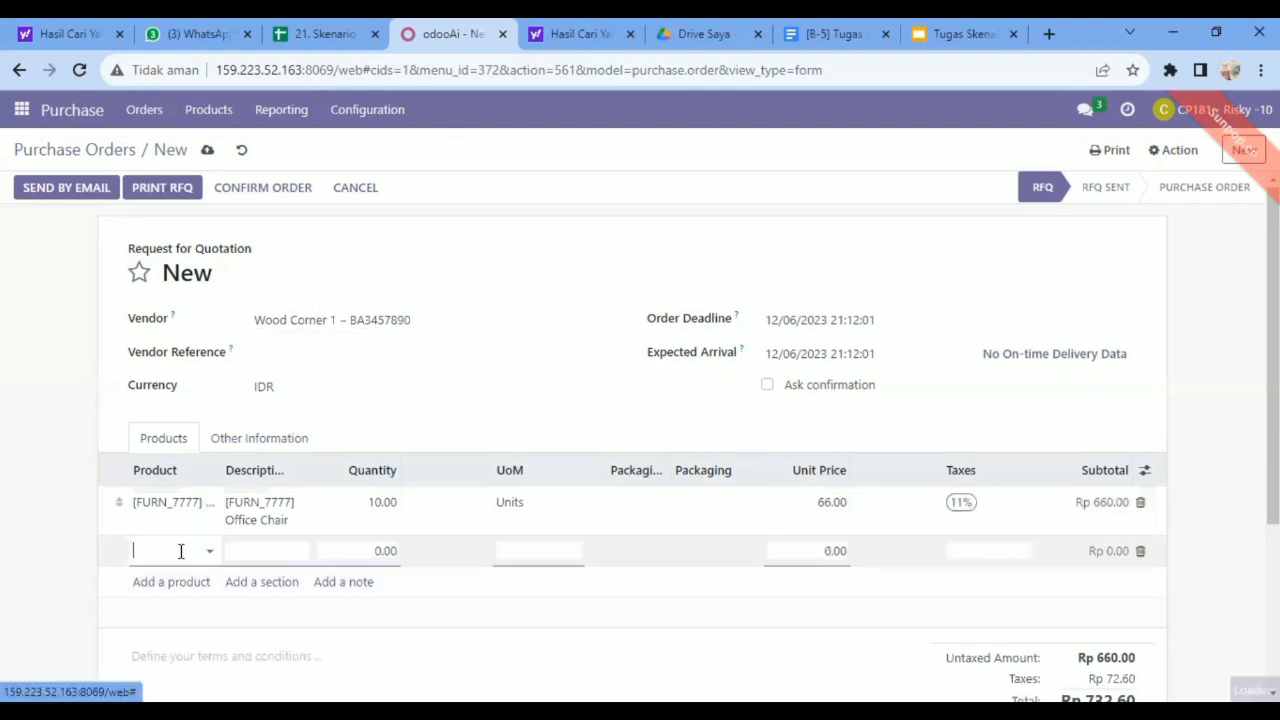
type("Office")
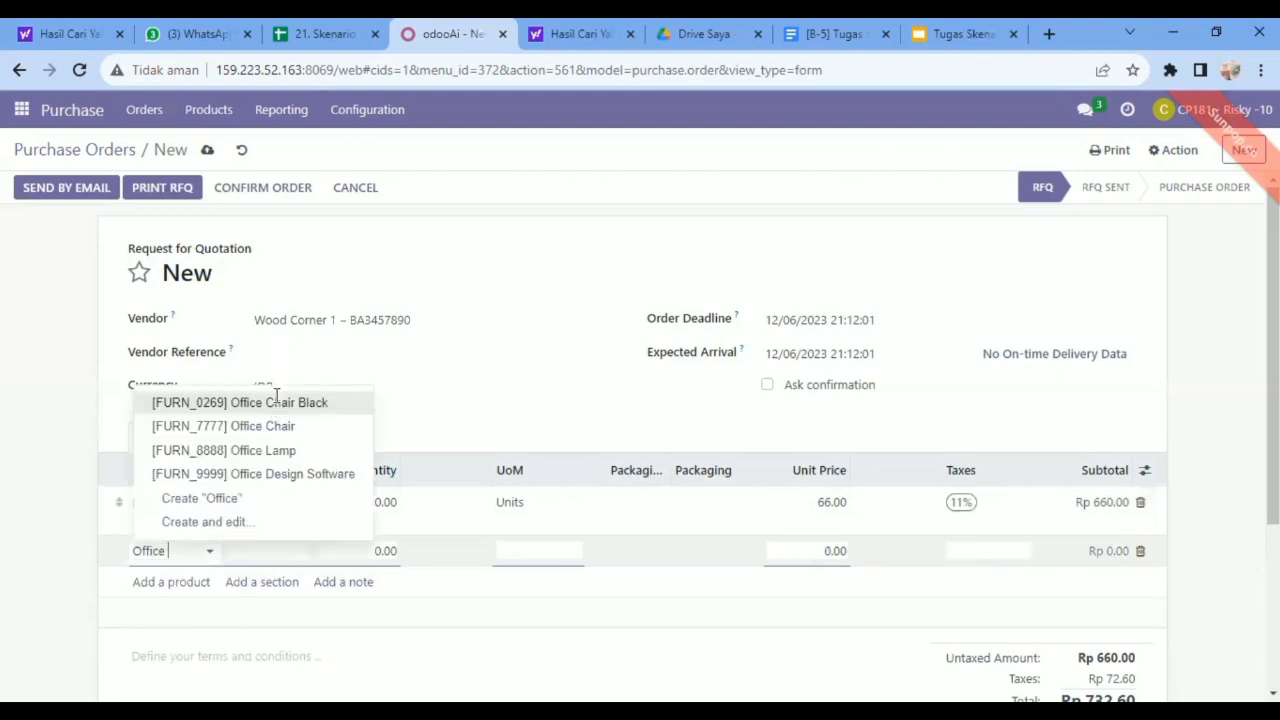
left_click(279, 401)
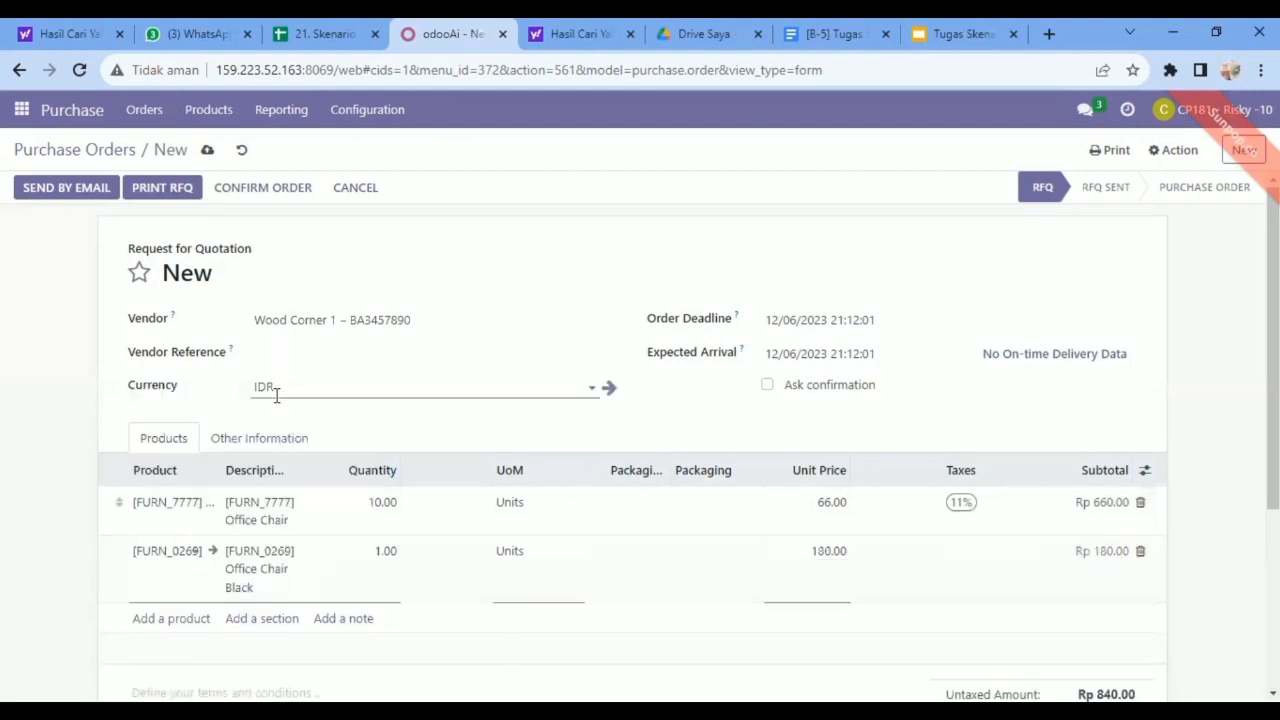
Set the Office Chair Black line to quantity 10 and unit price 125.
left_click(395, 550)
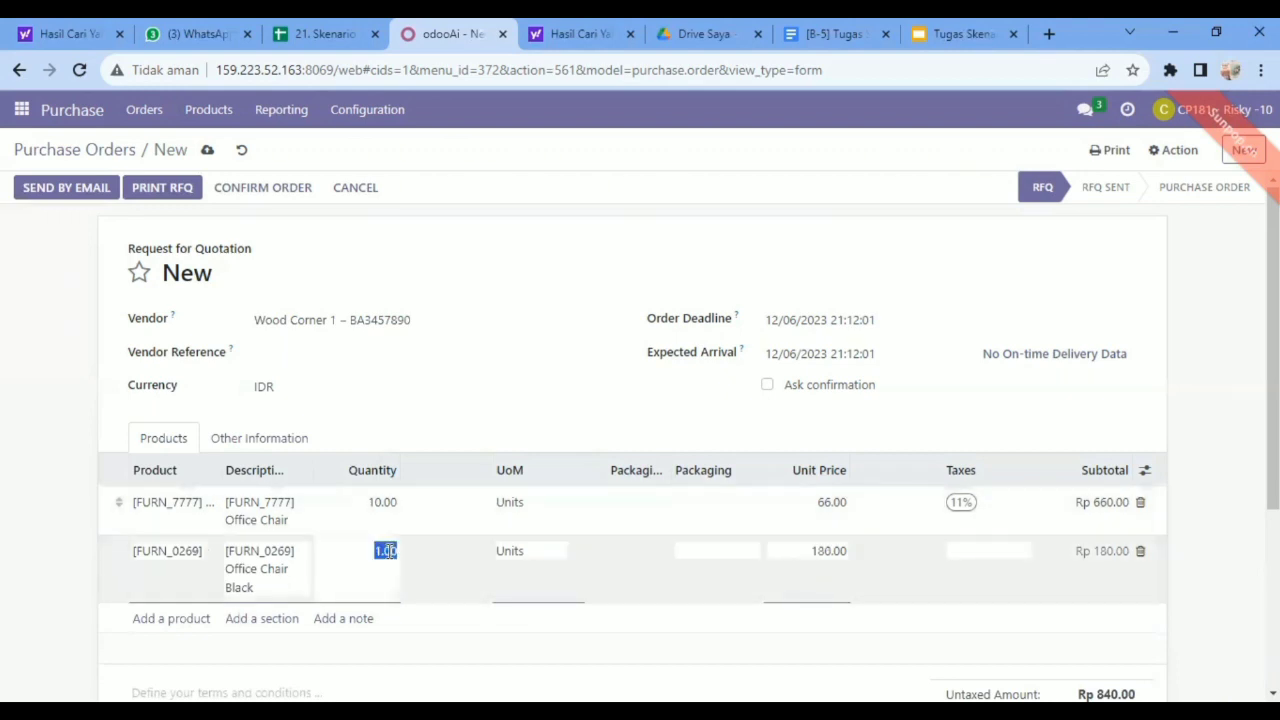
type("10")
left_click(830, 548)
type("12")
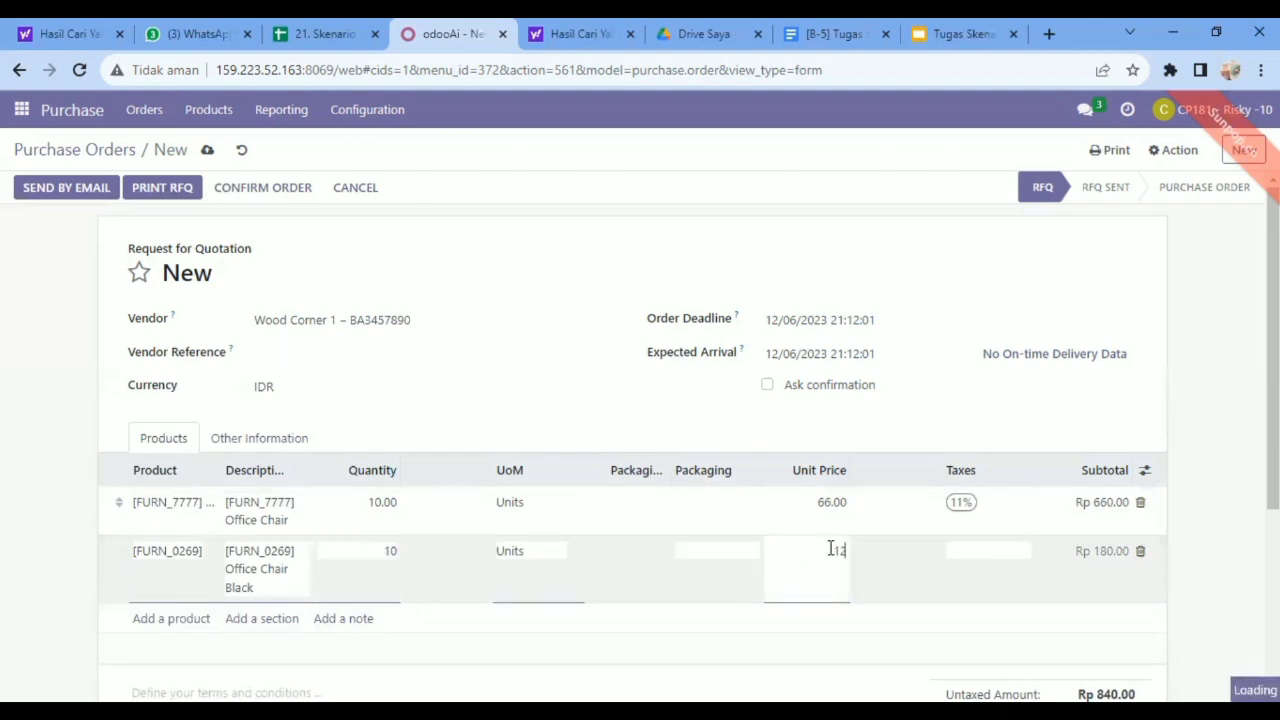
type("5")
left_click(1020, 551)
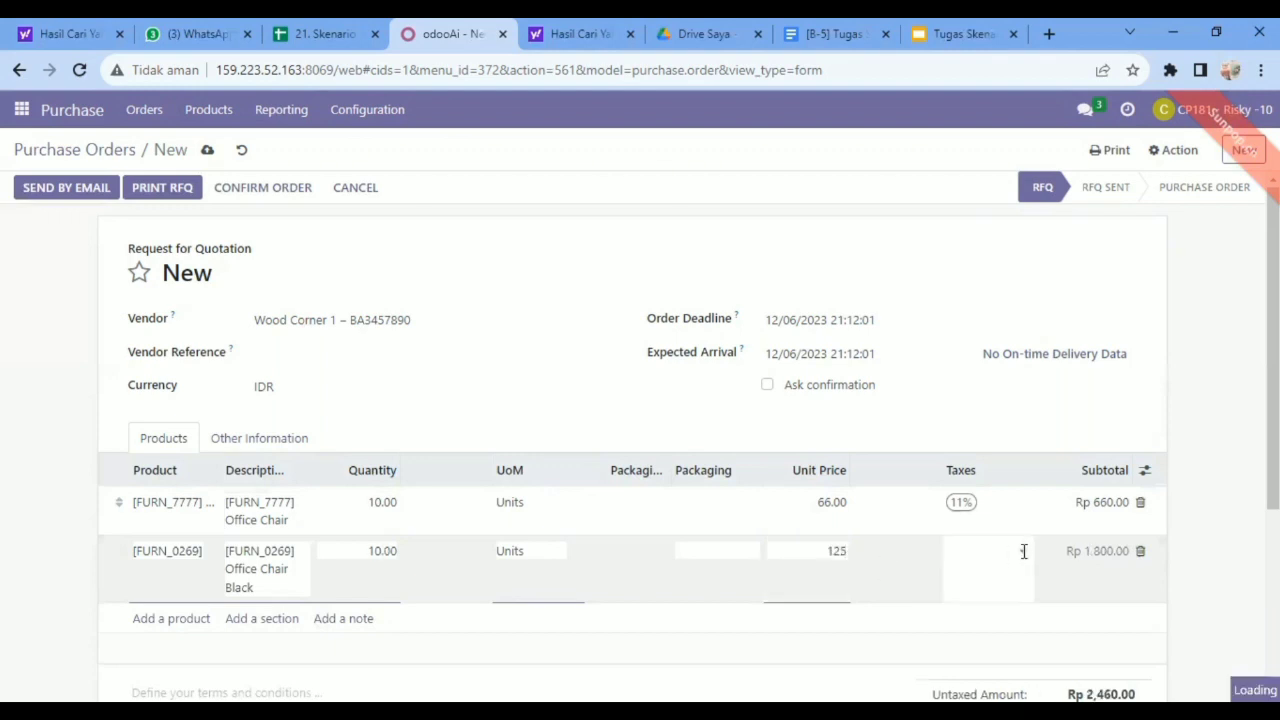
Try to set the Office Chair Black unit price to 12.5, and apply the 11% tax to that line.
left_click(843, 551)
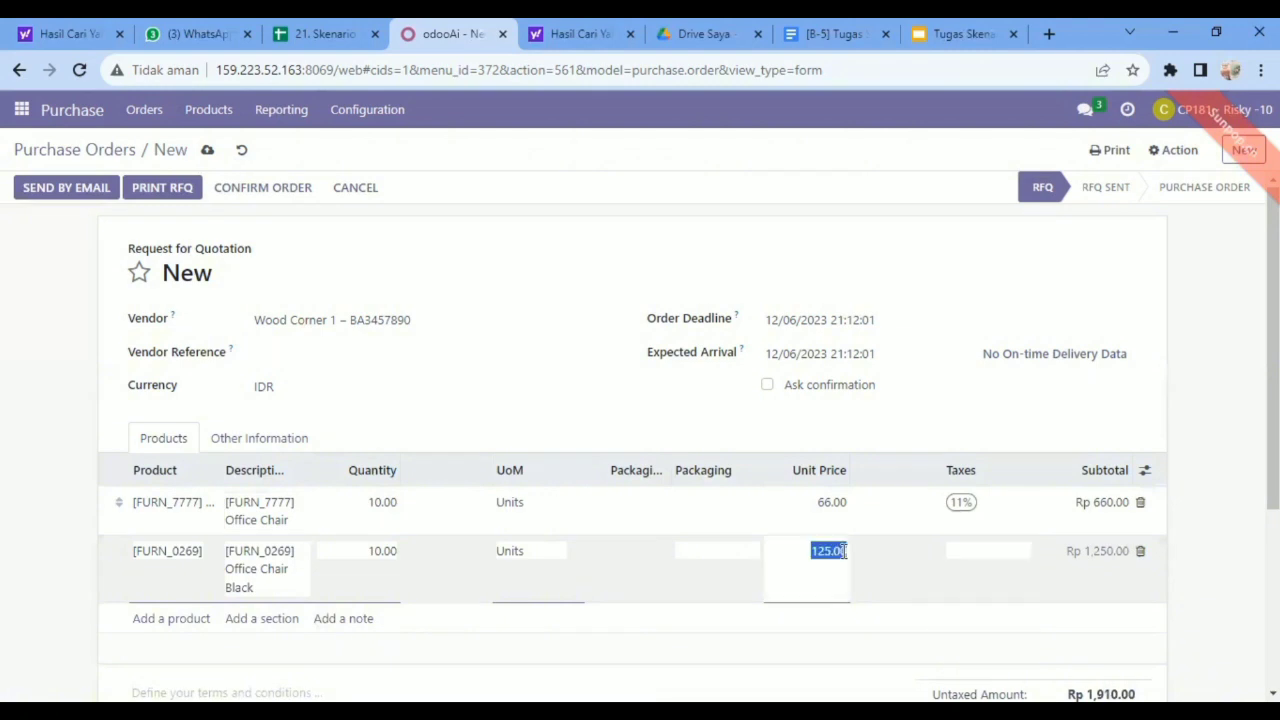
type("1")
type("2.")
type("5")
left_click(966, 551)
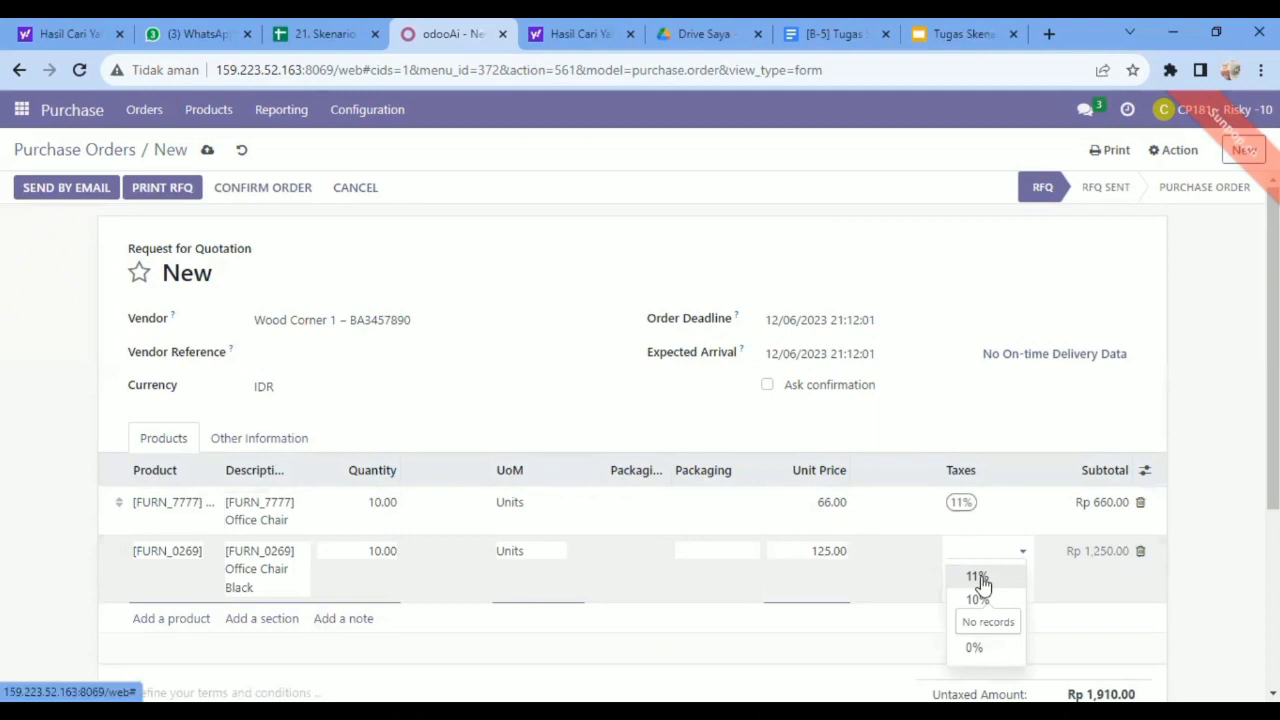
left_click(980, 580)
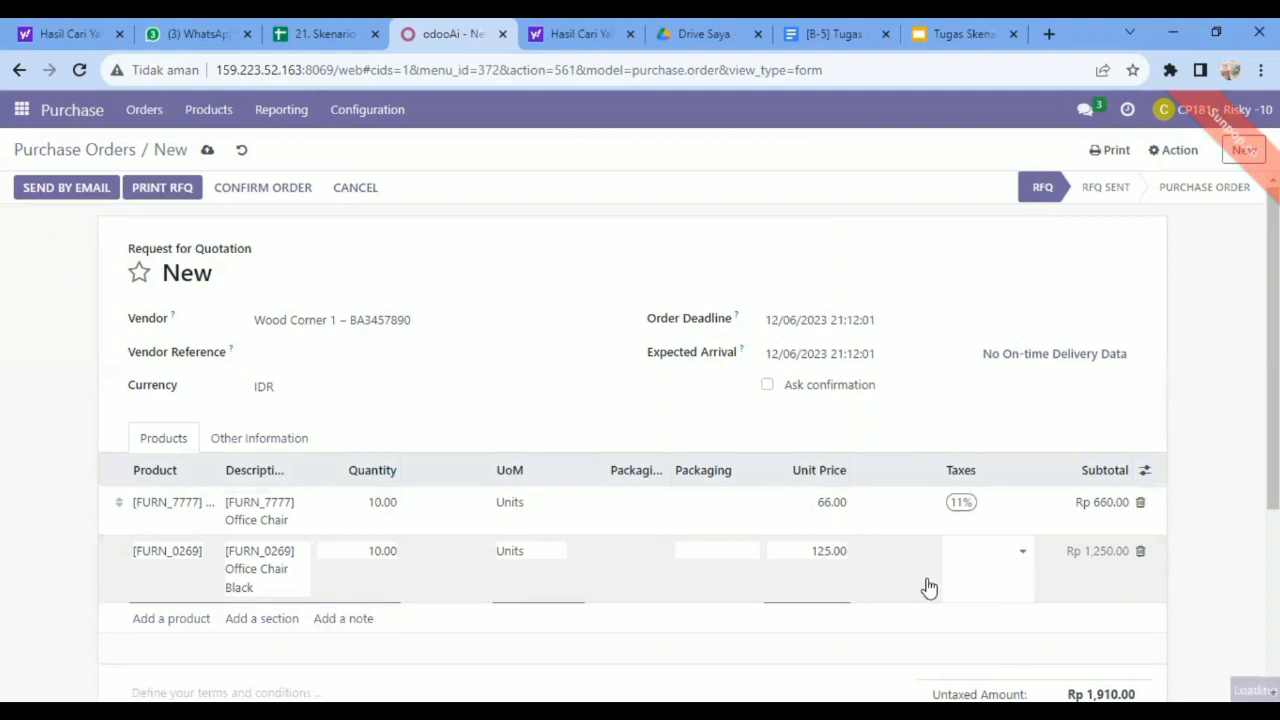
Set the unit price of the Office Chair Black line to 1250.
left_click(827, 556)
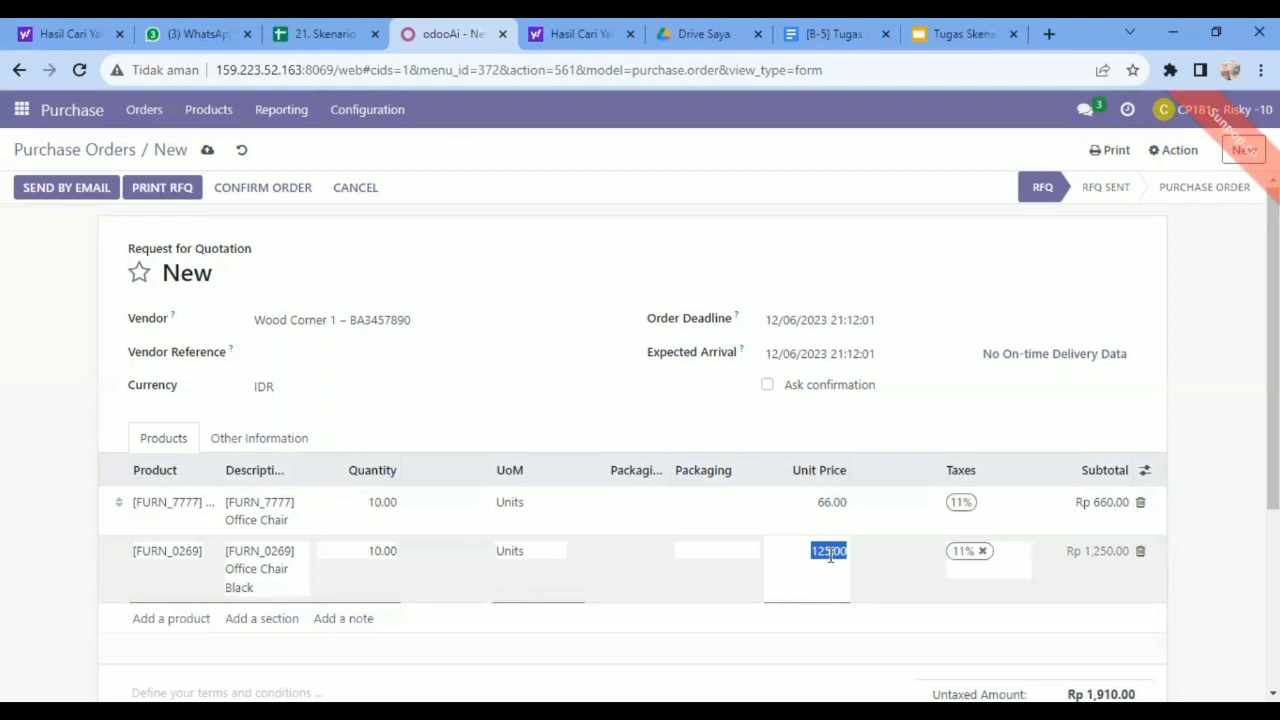
type("1250")
left_click(830, 506)
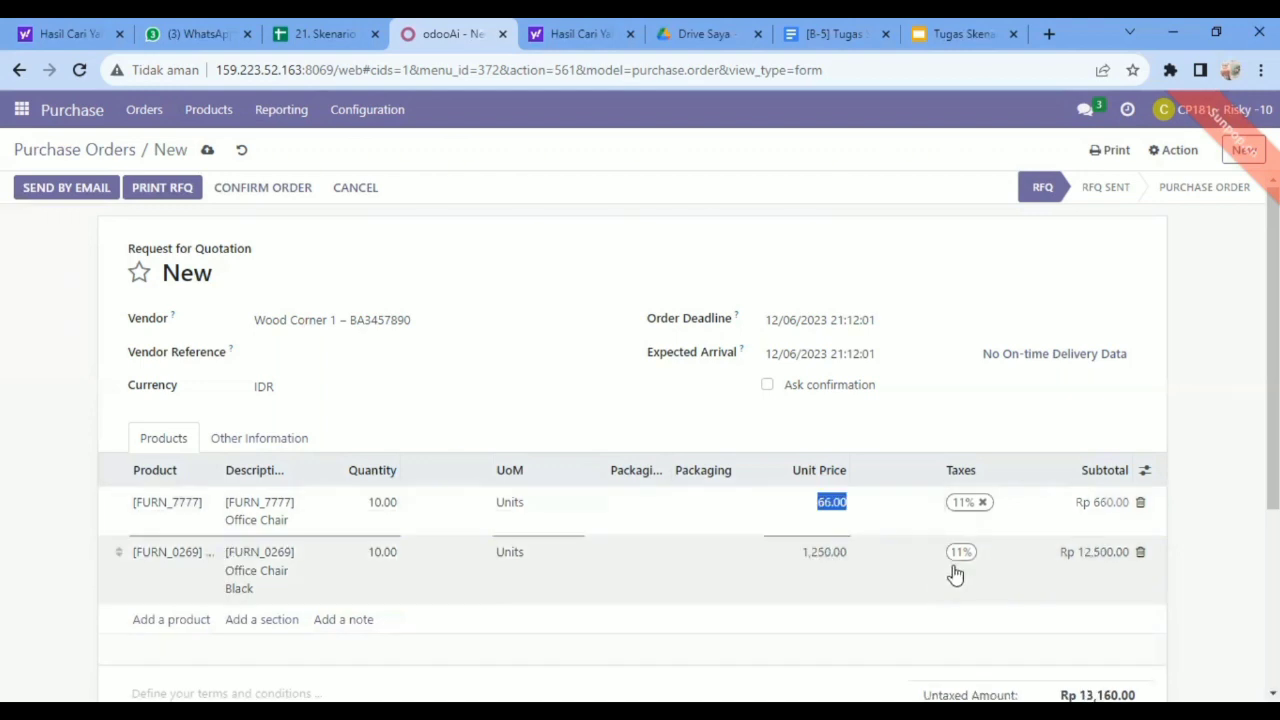
Re-enter the Office Chair Black unit price as 12.5, and save and confirm the order.
left_click(828, 553)
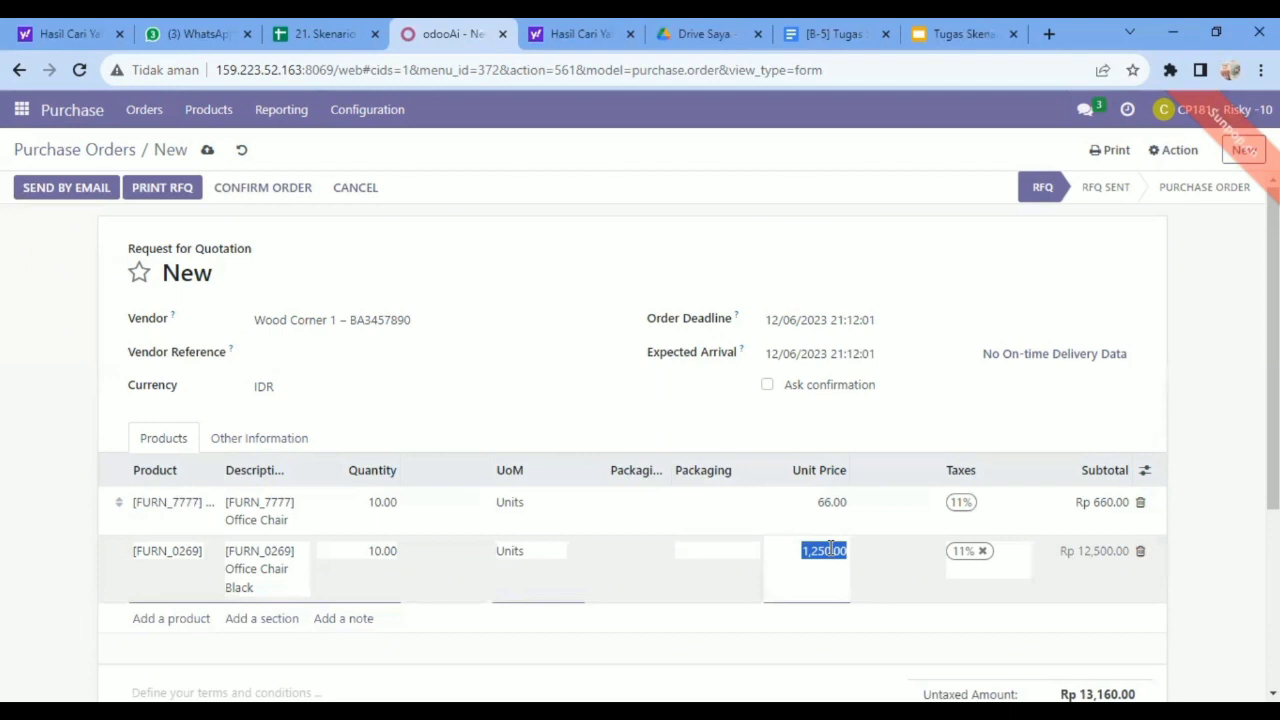
type("12.5")
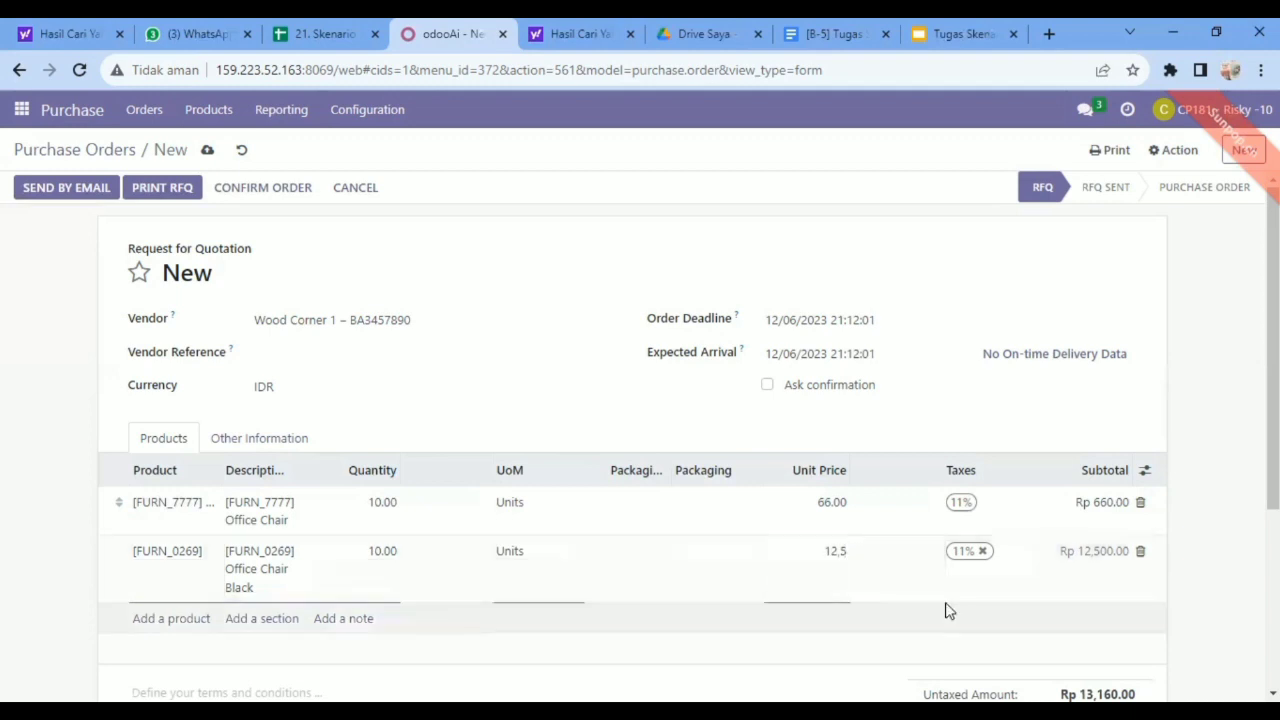
left_click(870, 603)
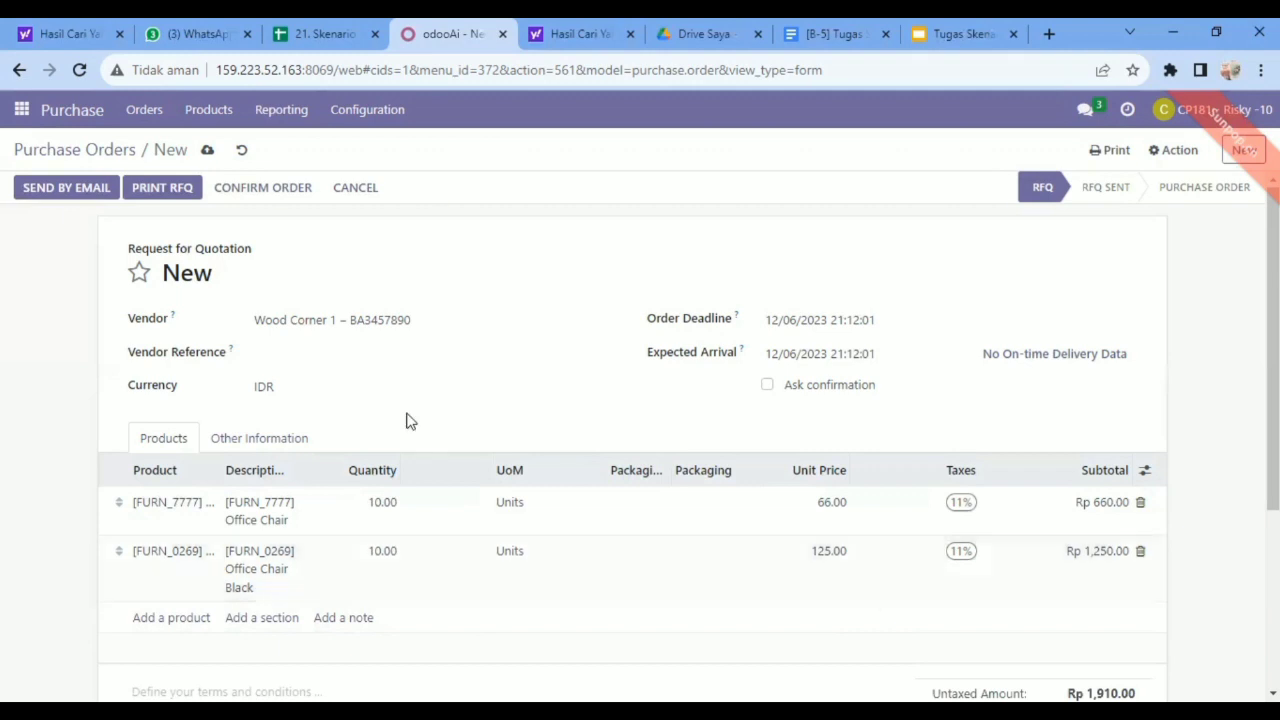
left_click(206, 152)
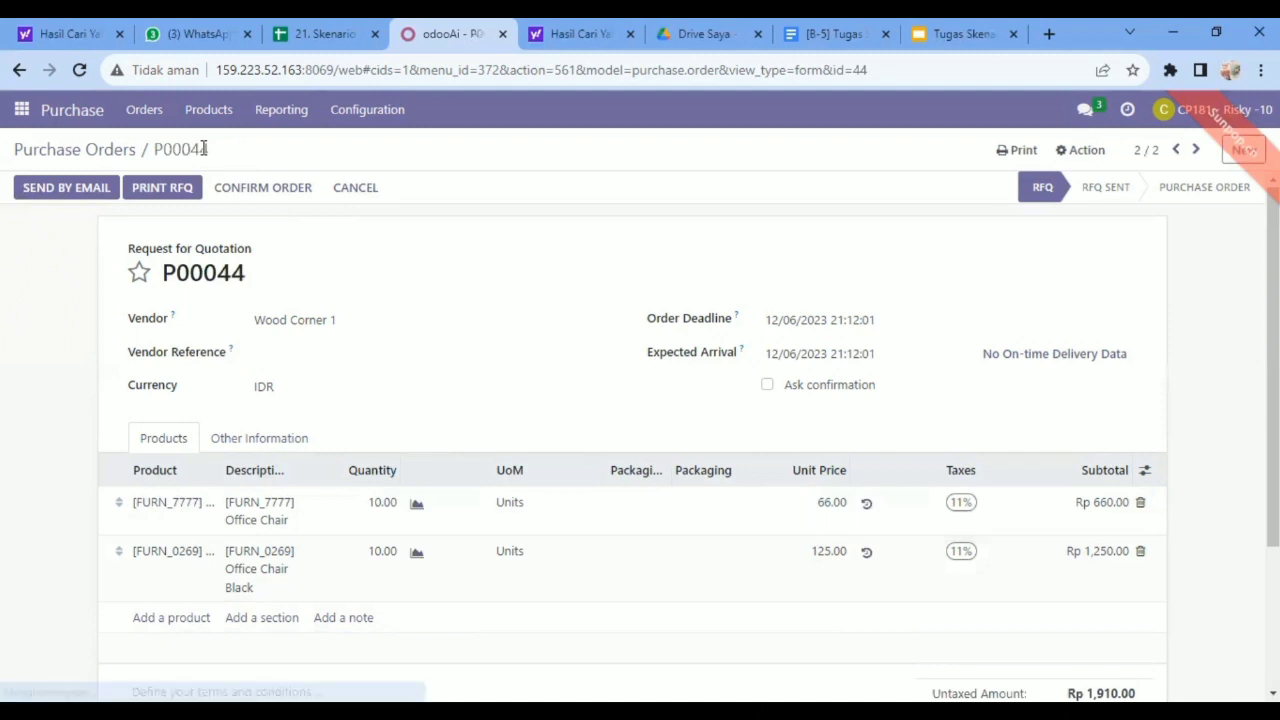
left_click(261, 194)
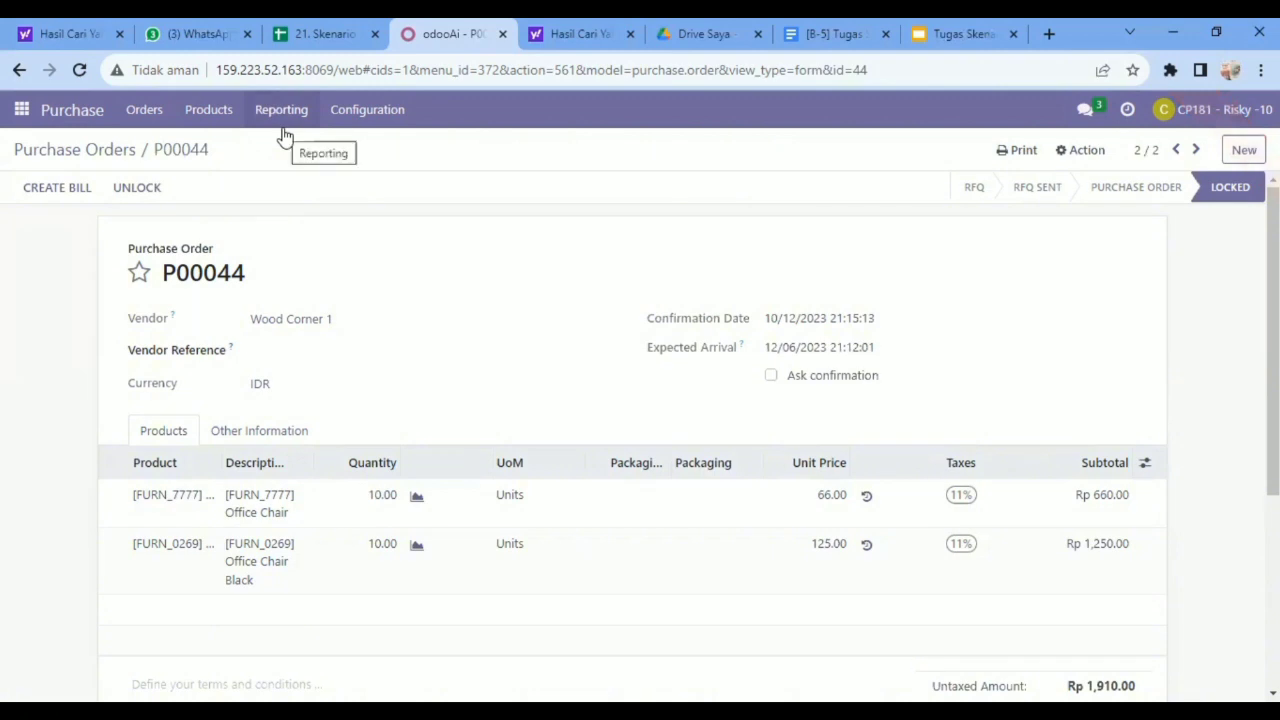
Create a new request for quotation for vendor Wood Corner 1.
left_click(145, 118)
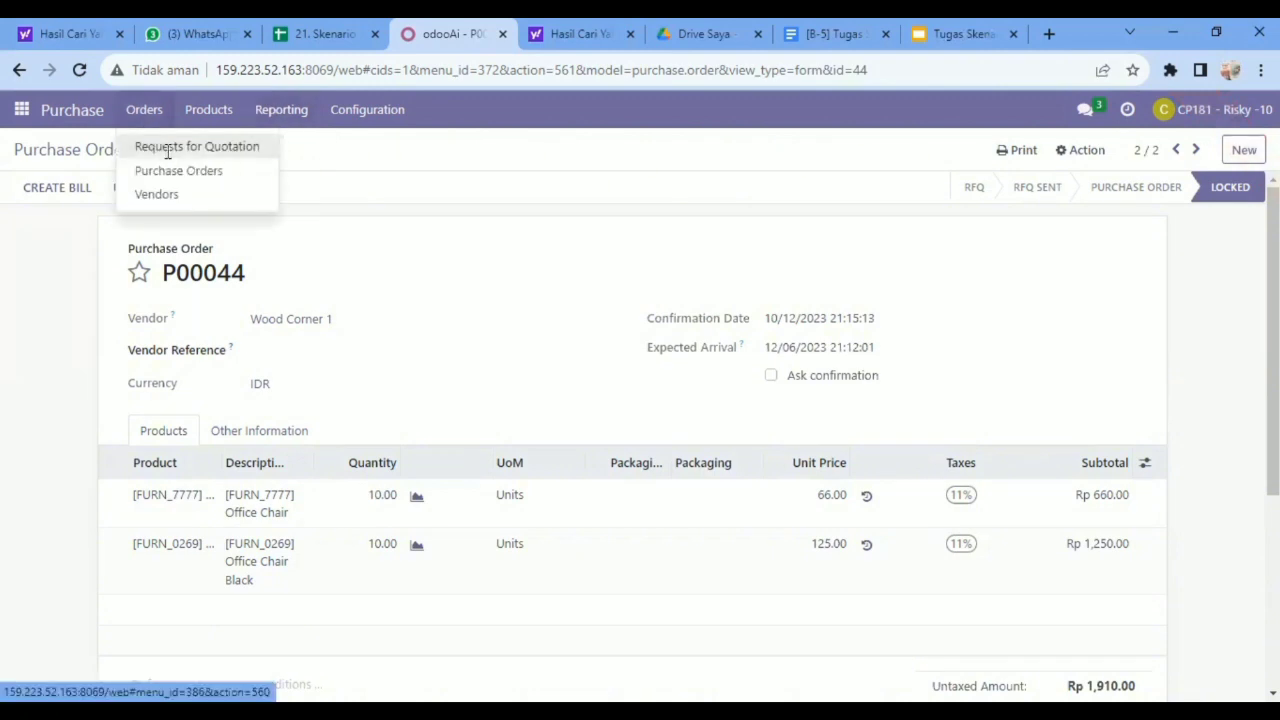
left_click(168, 152)
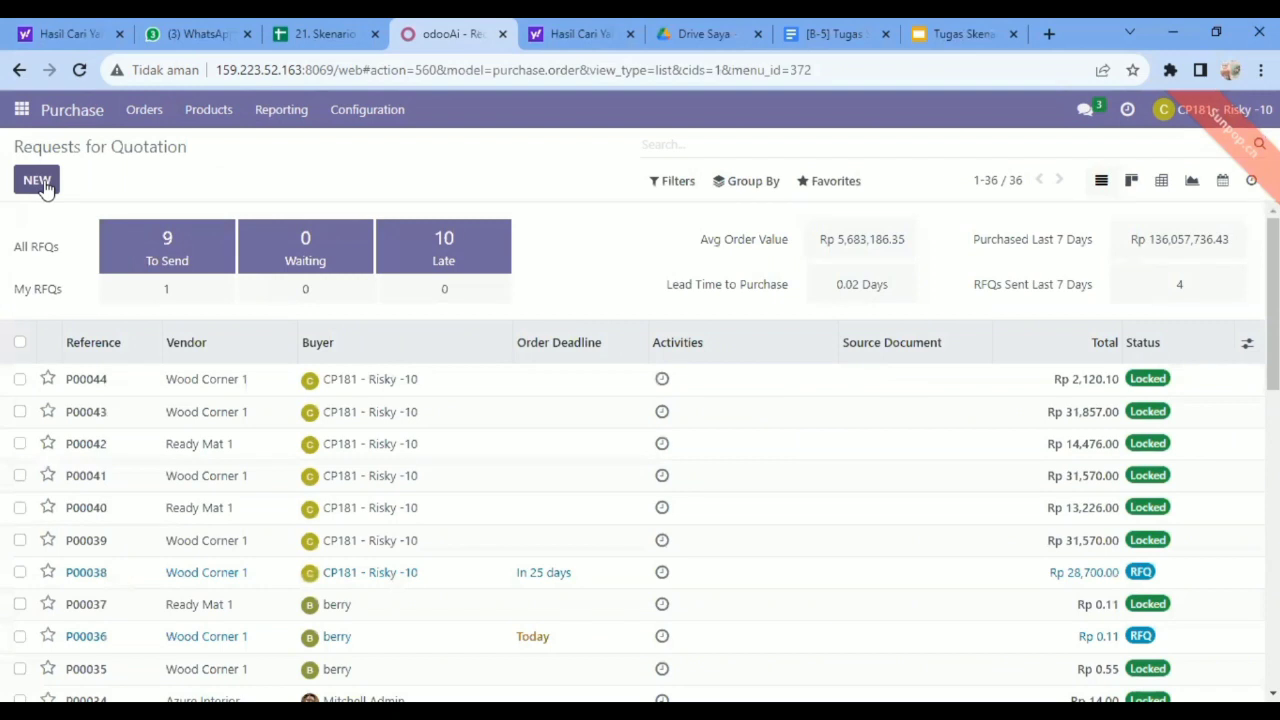
left_click(38, 181)
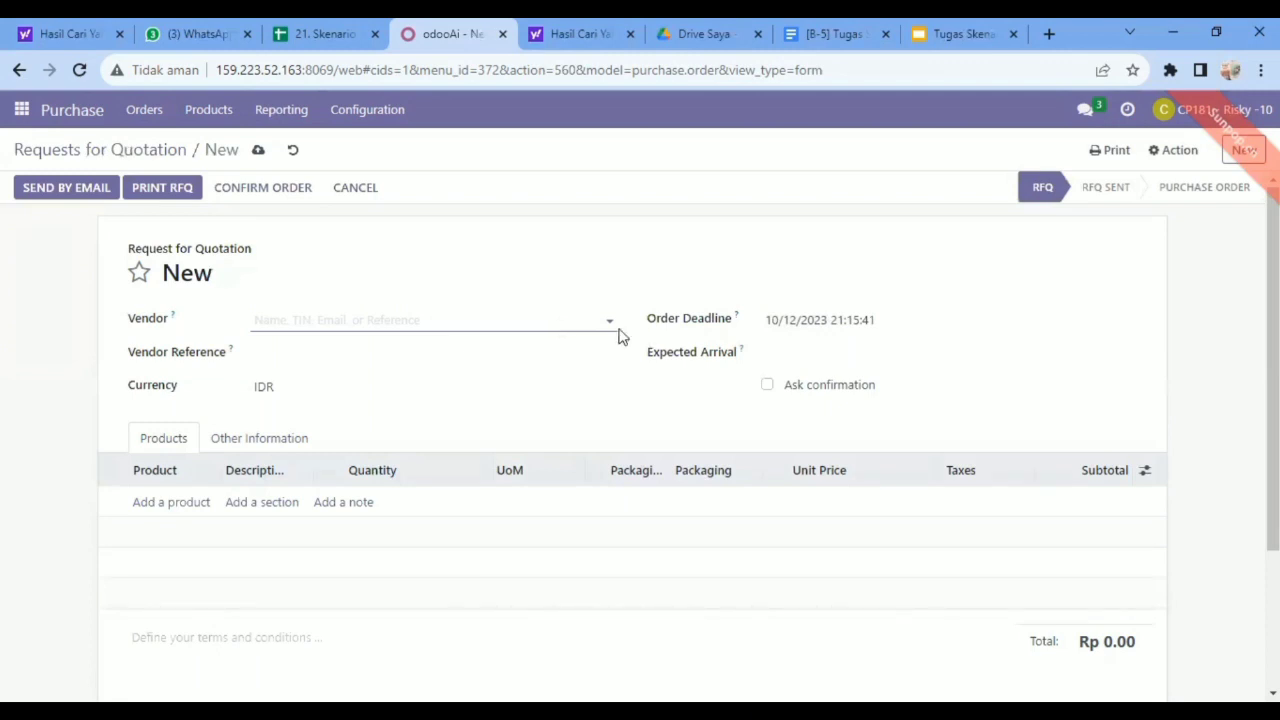
left_click(608, 322)
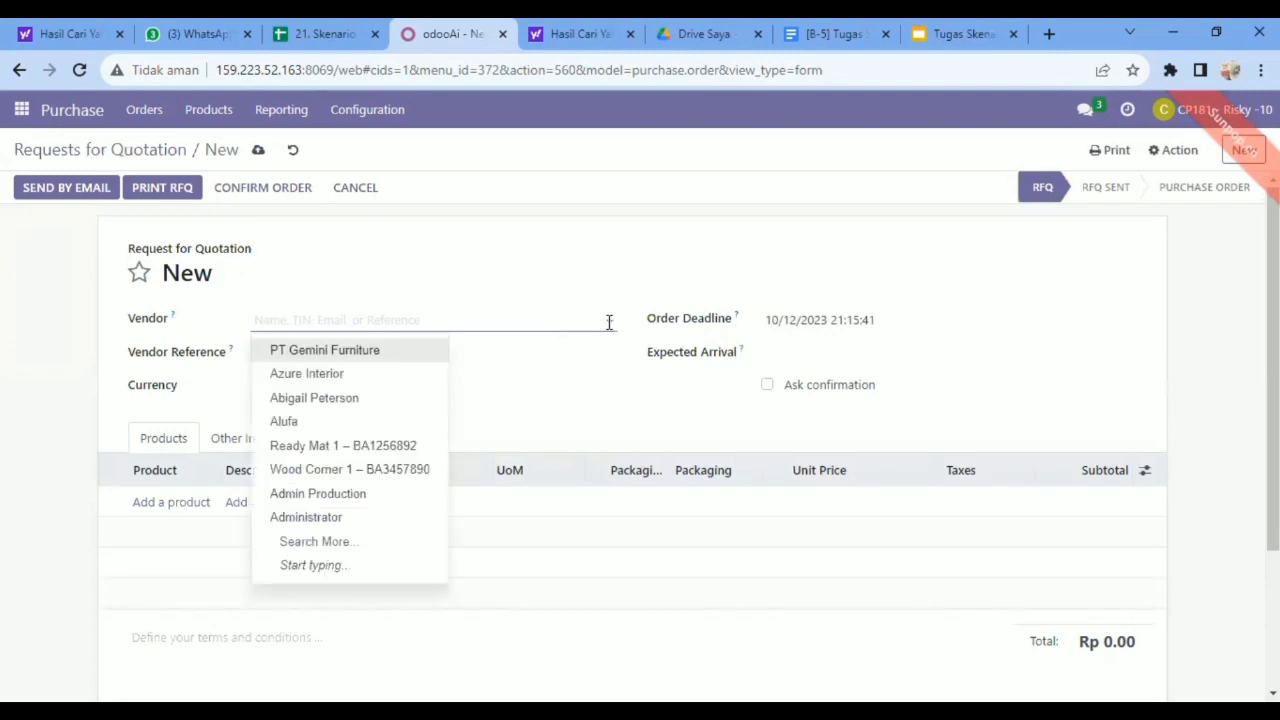
left_click(405, 466)
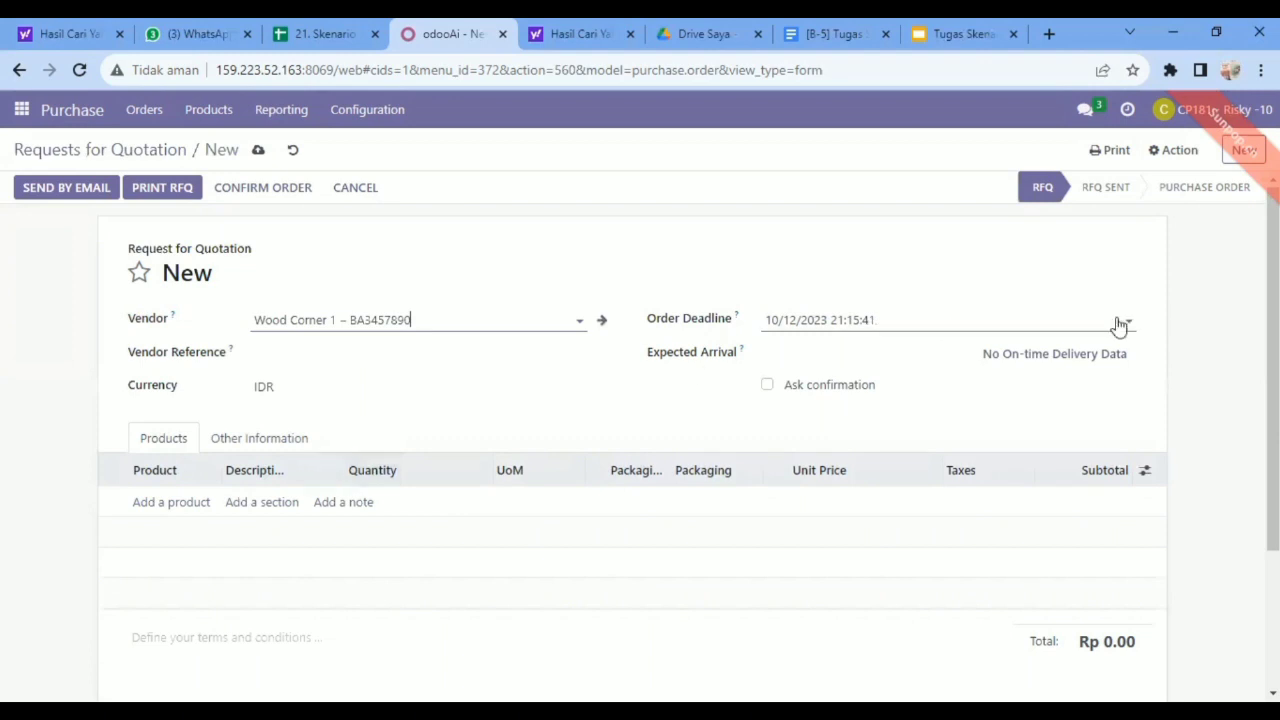
Set the order deadline of the new request for quotation to 11/06/2023.
left_click(1124, 324)
left_click(992, 358)
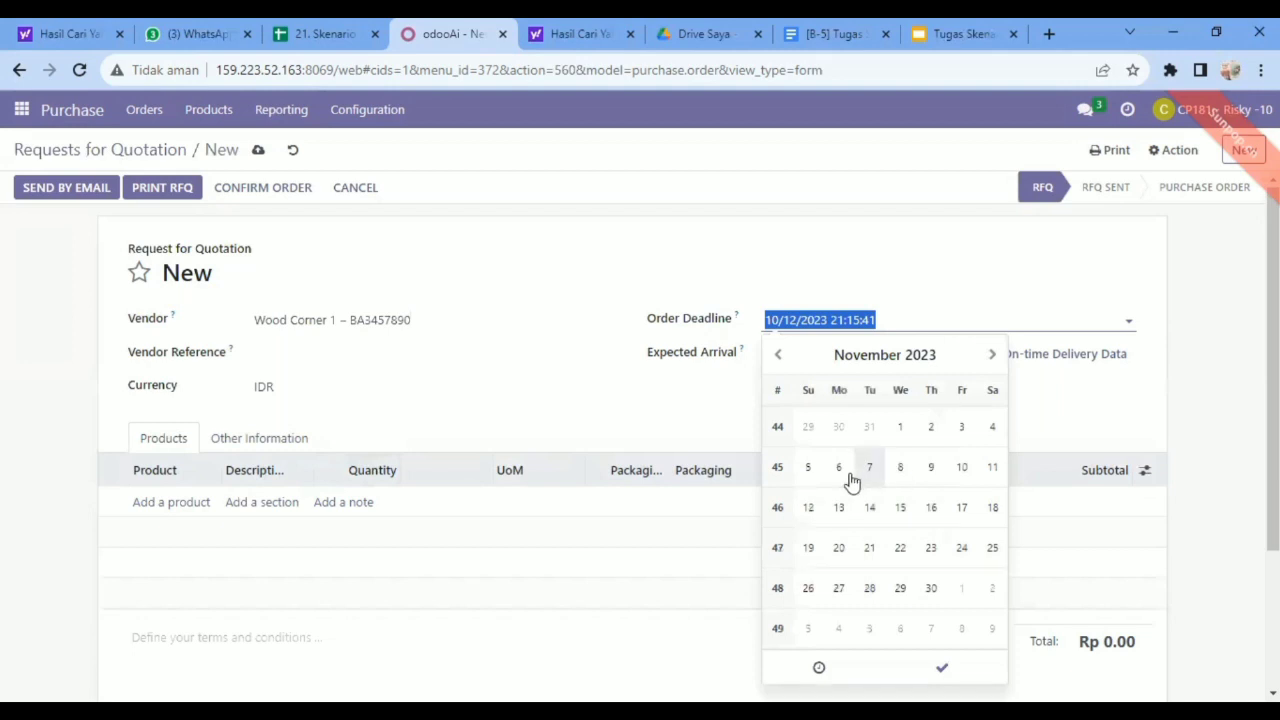
left_click(849, 479)
left_click_drag(914, 286, 952, 366)
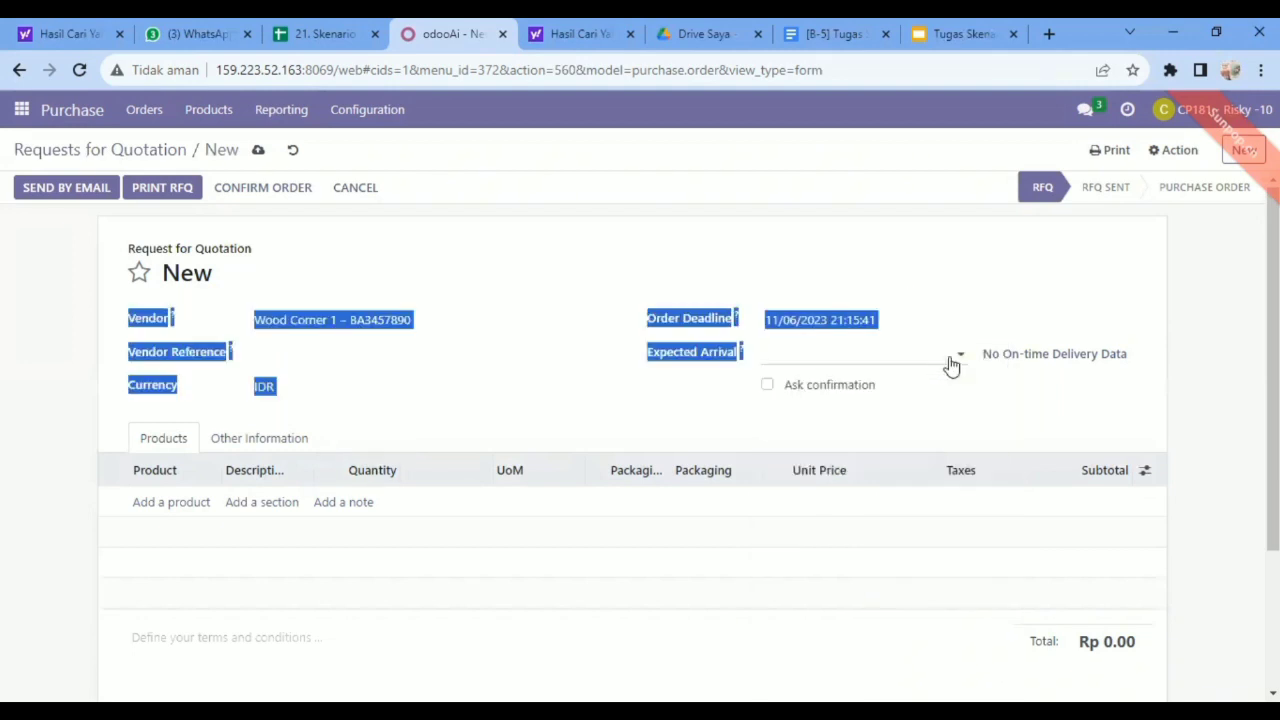
Set the expected arrival of the Wood Corner 1 request for quotation to 11/06/2023.
left_click(959, 363)
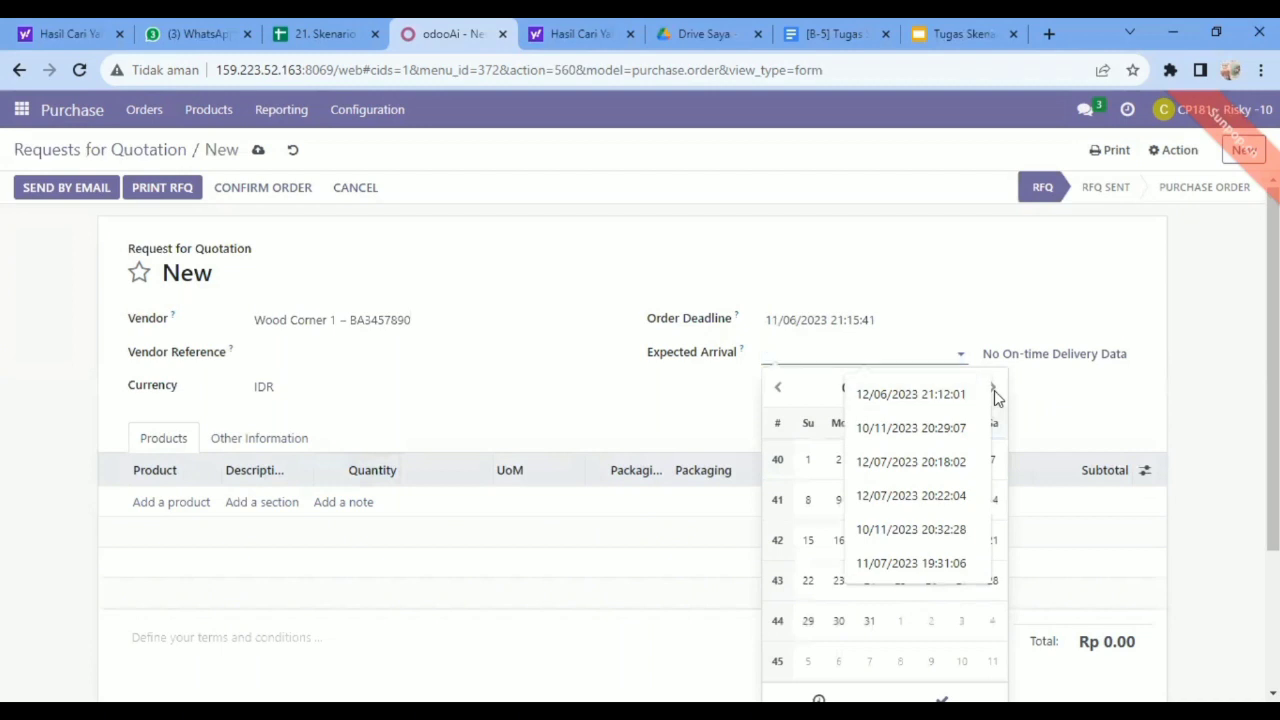
left_click(808, 580)
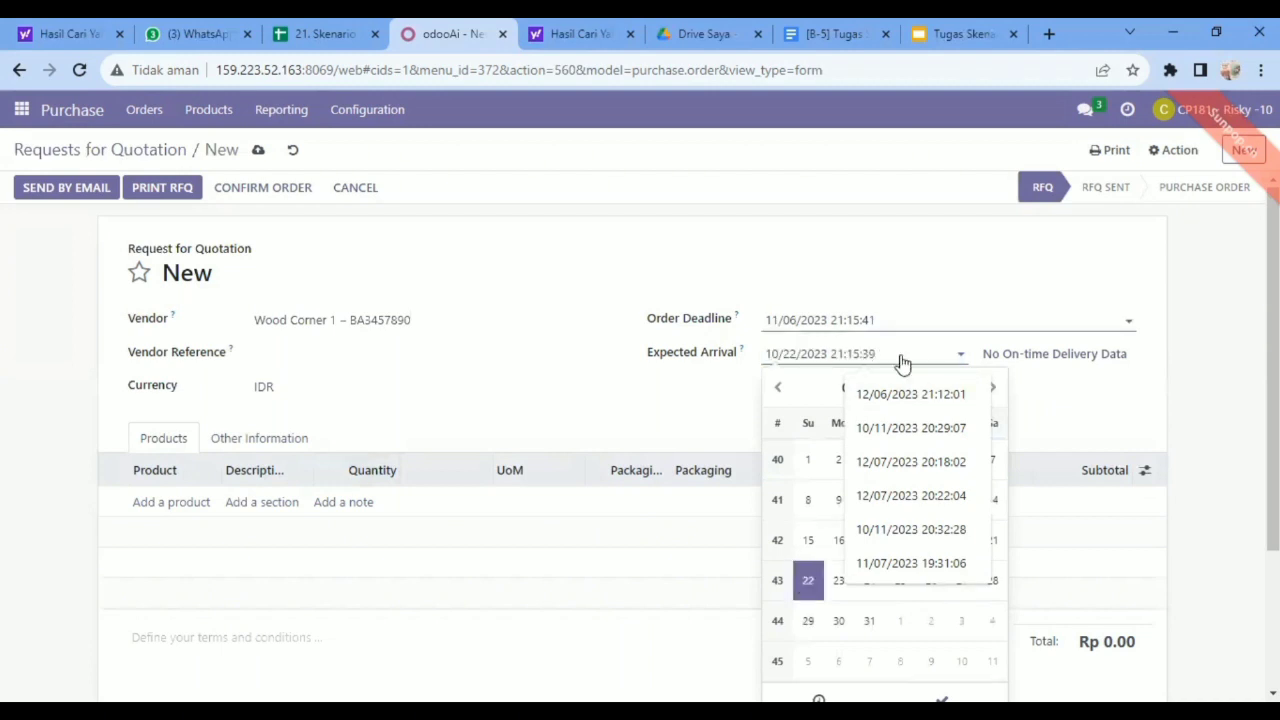
left_click(959, 360)
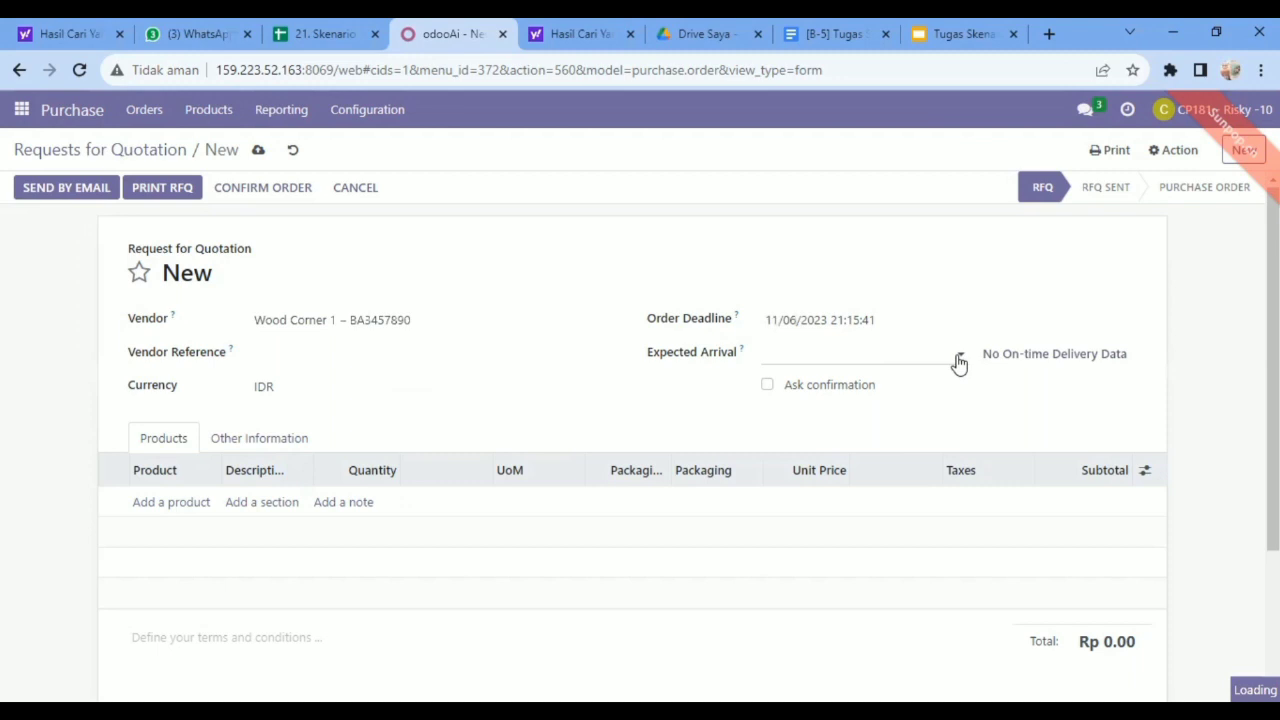
left_click(959, 360)
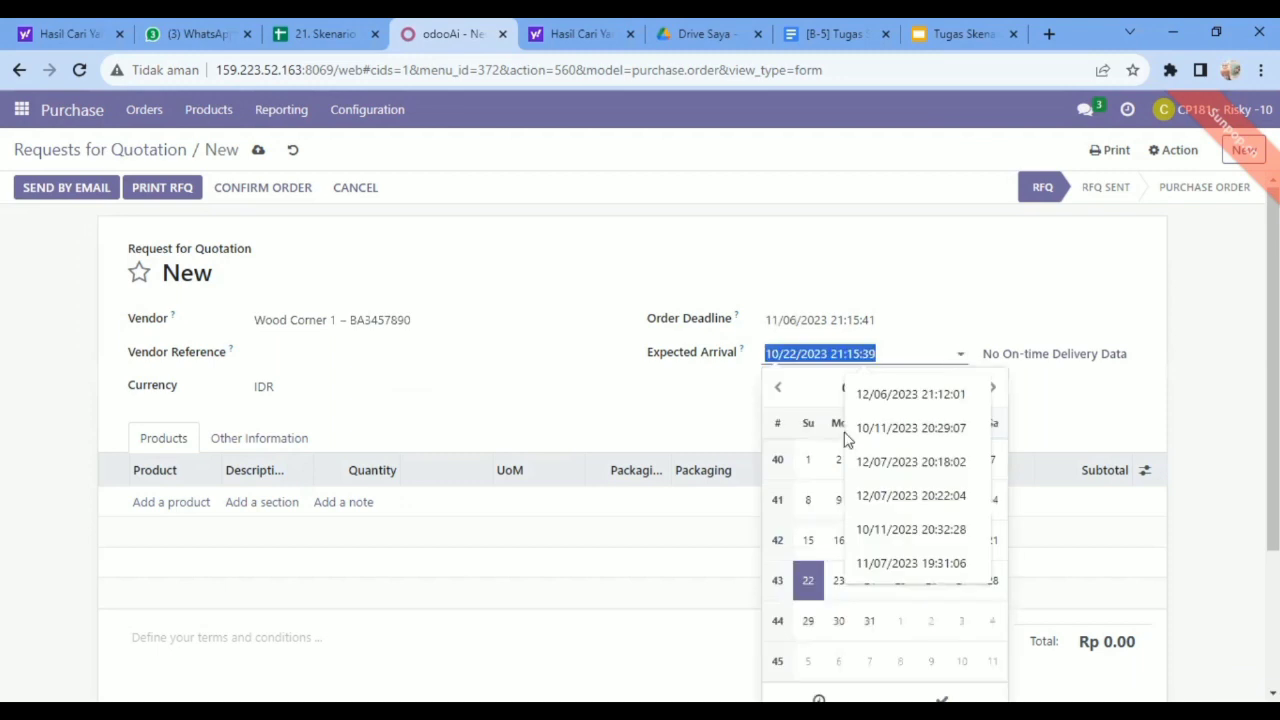
left_click(993, 389)
left_click(838, 500)
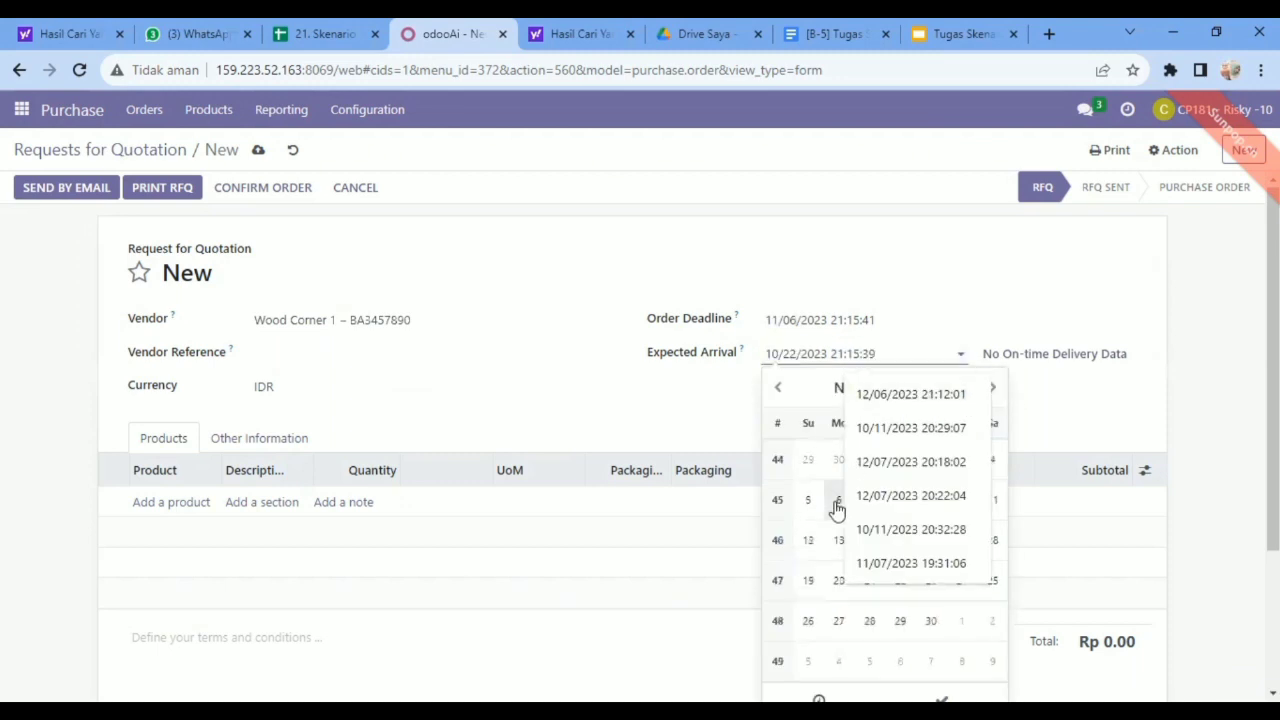
left_click(948, 277)
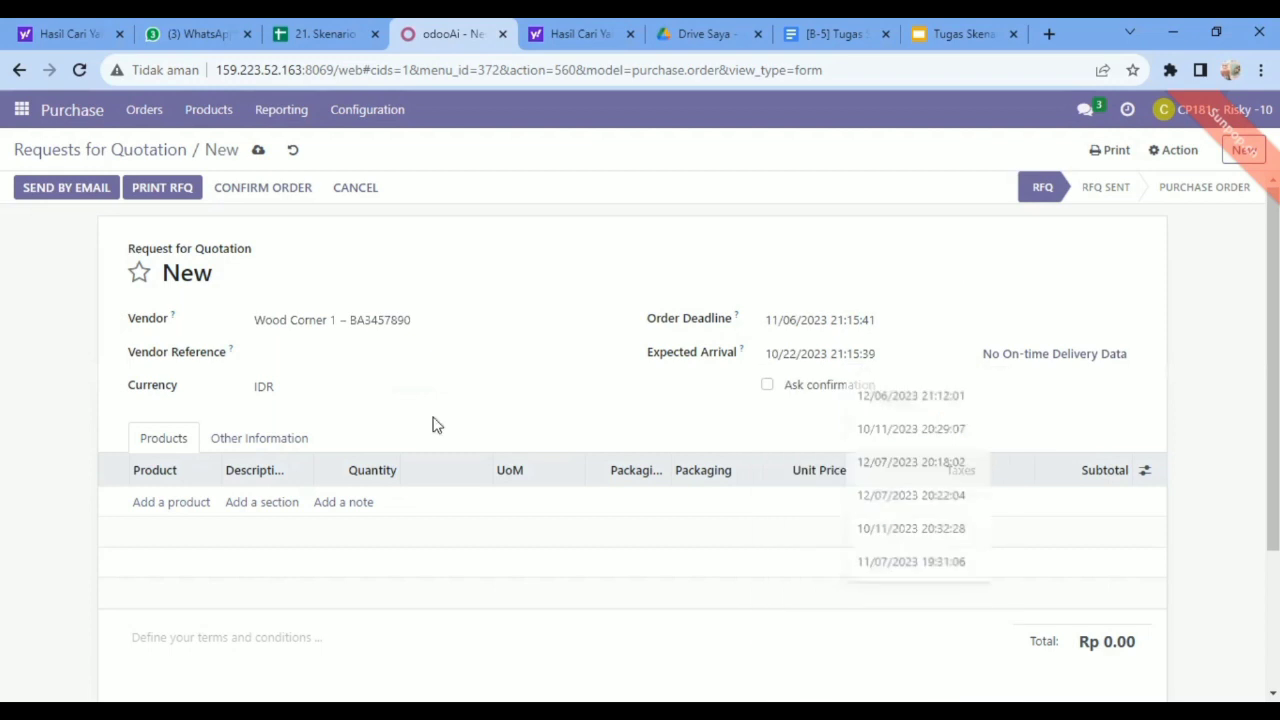
Add an Acoustic Bloc Screens product line to the Wood Corner 1 request for quotation.
left_click(168, 505)
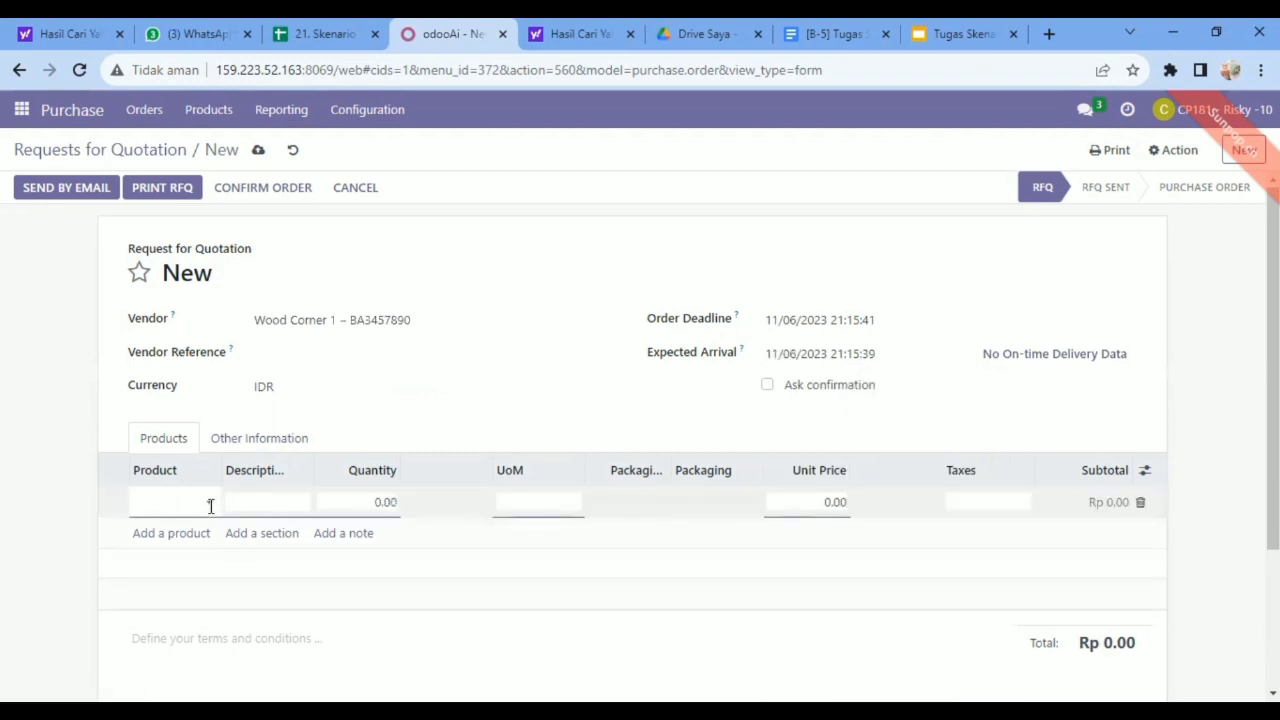
left_click(210, 505)
type("A")
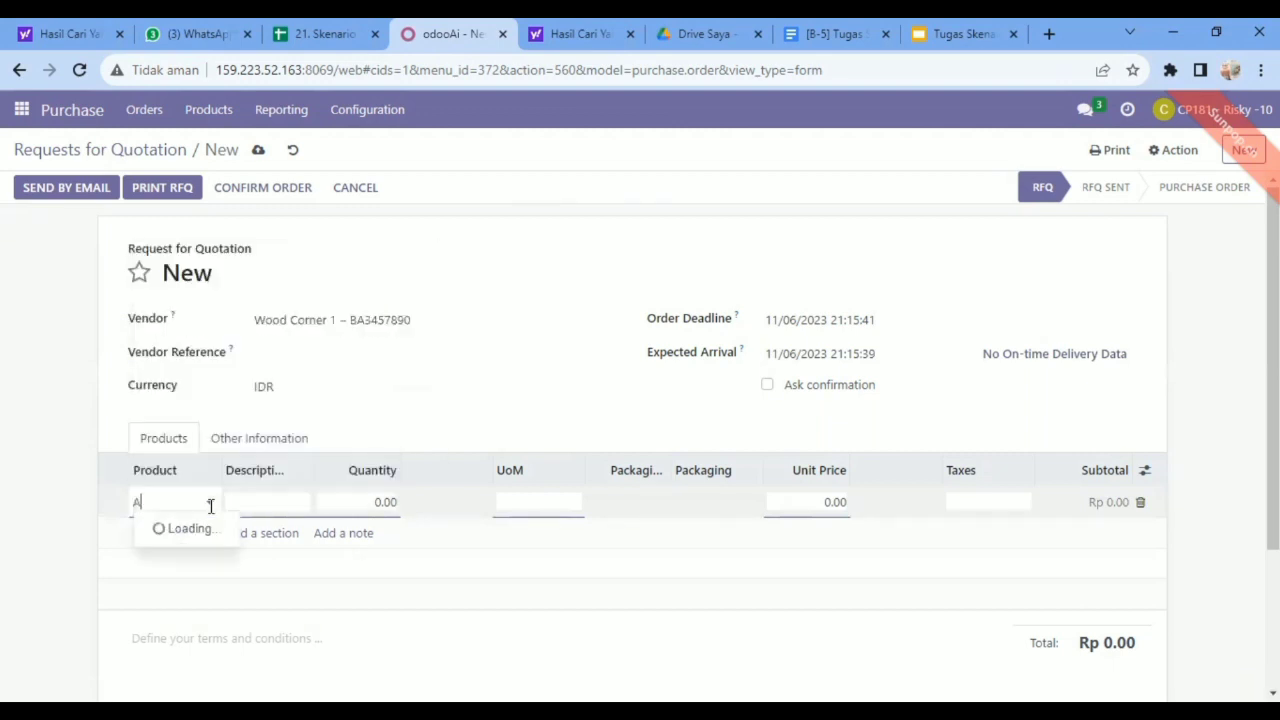
type("co")
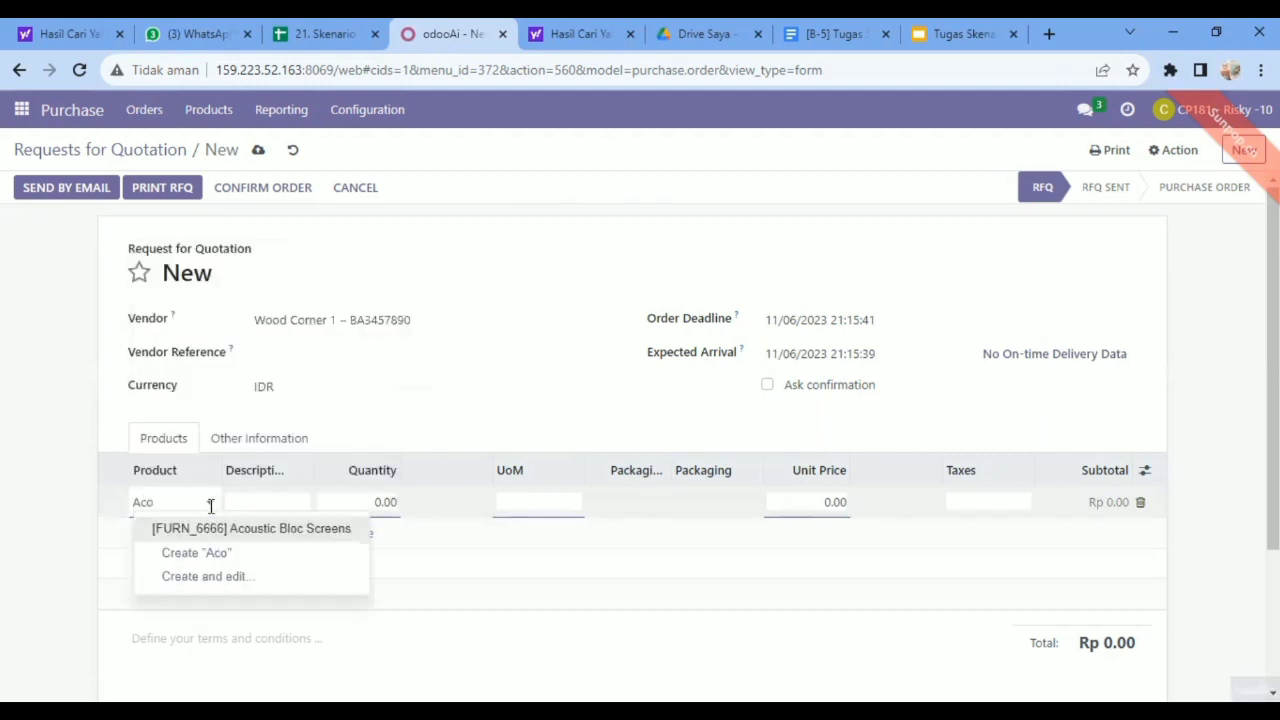
left_click(258, 538)
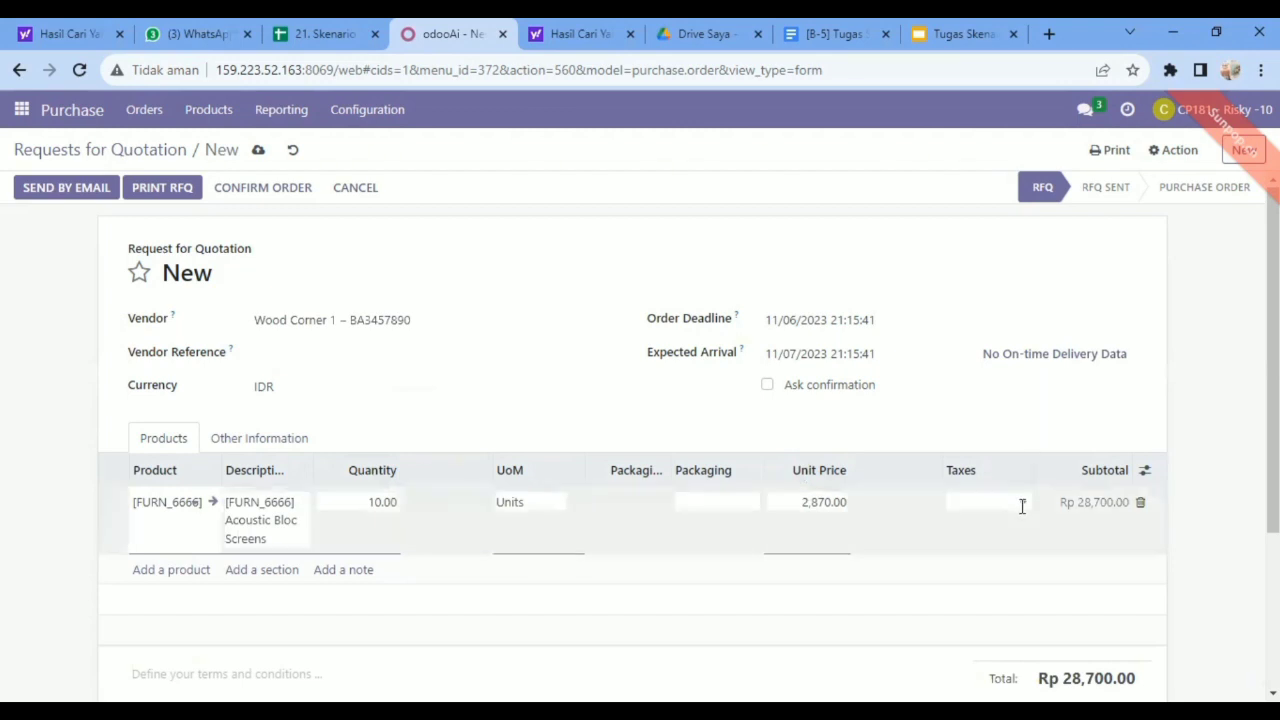
Apply the 11% tax to the Acoustic Bloc Screens line, and save and confirm the order.
left_click(1023, 507)
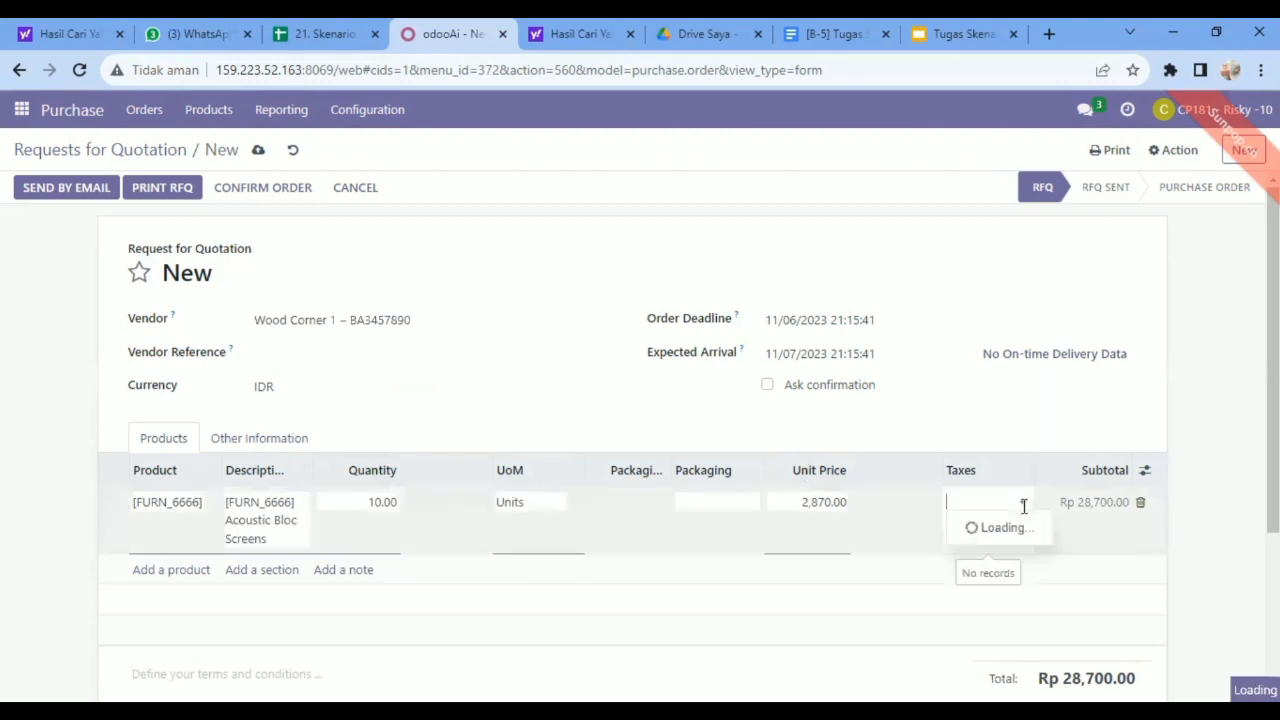
left_click(978, 529)
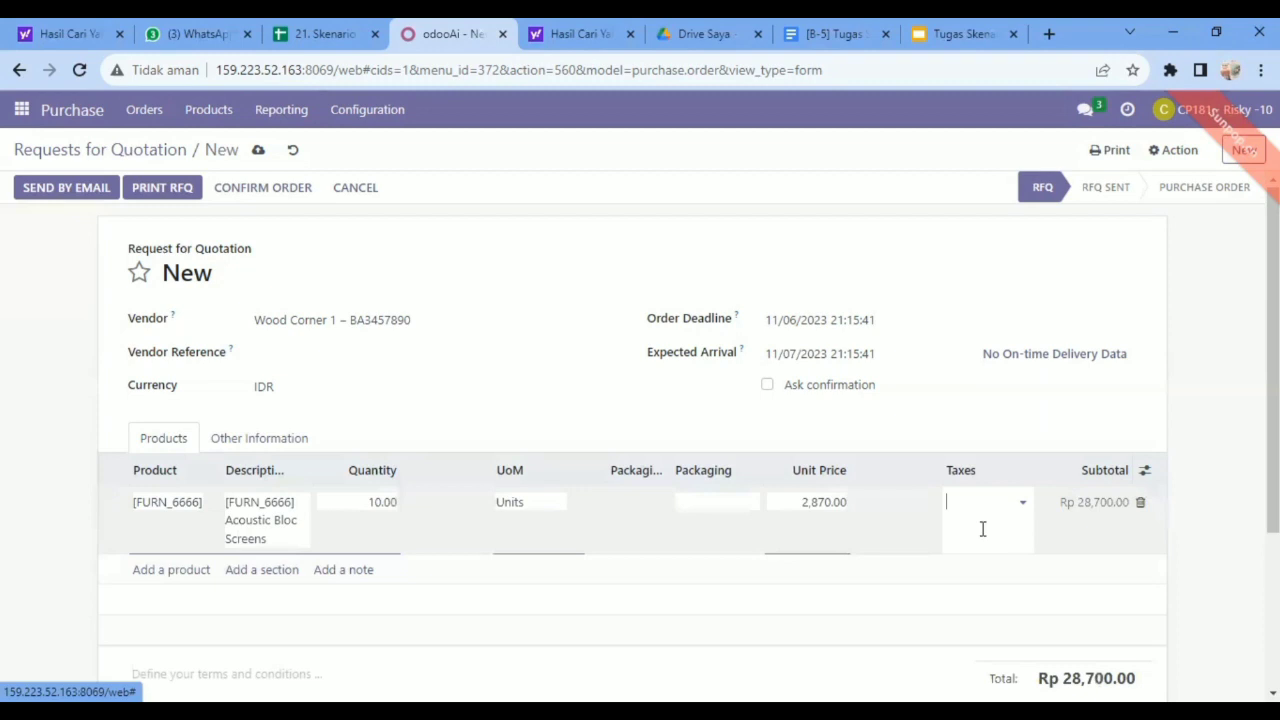
left_click(461, 484)
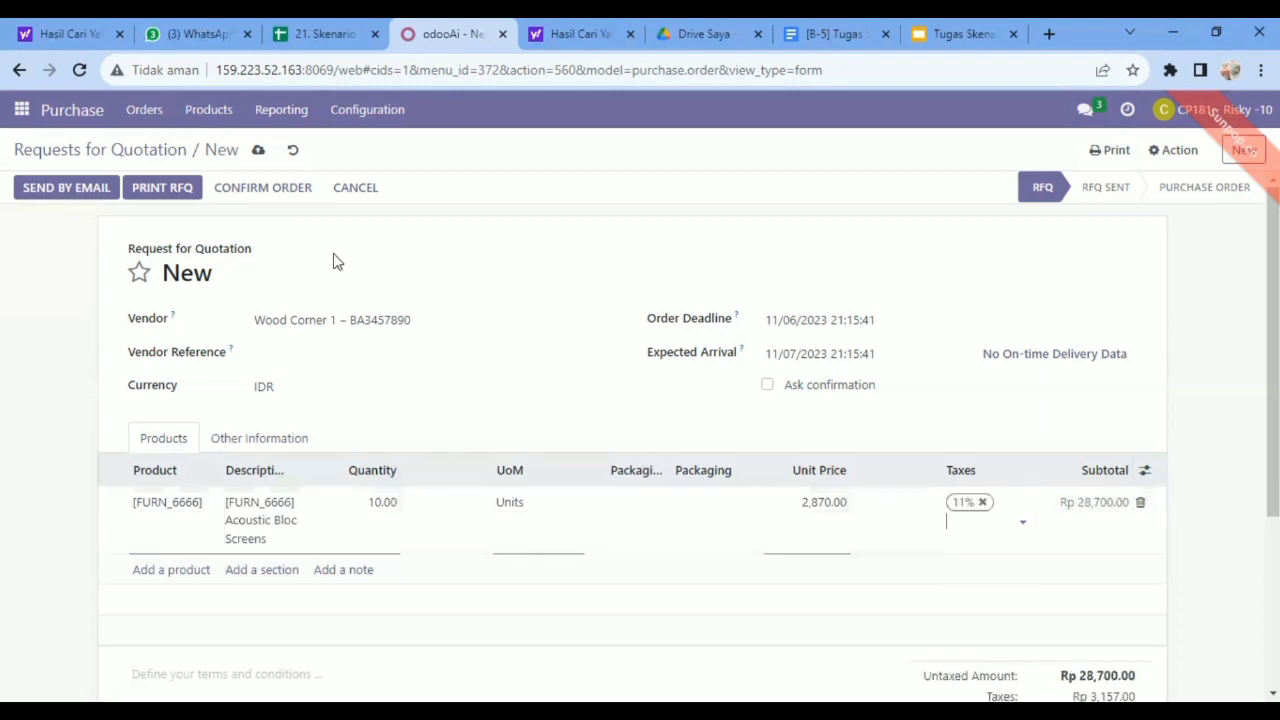
left_click(258, 152)
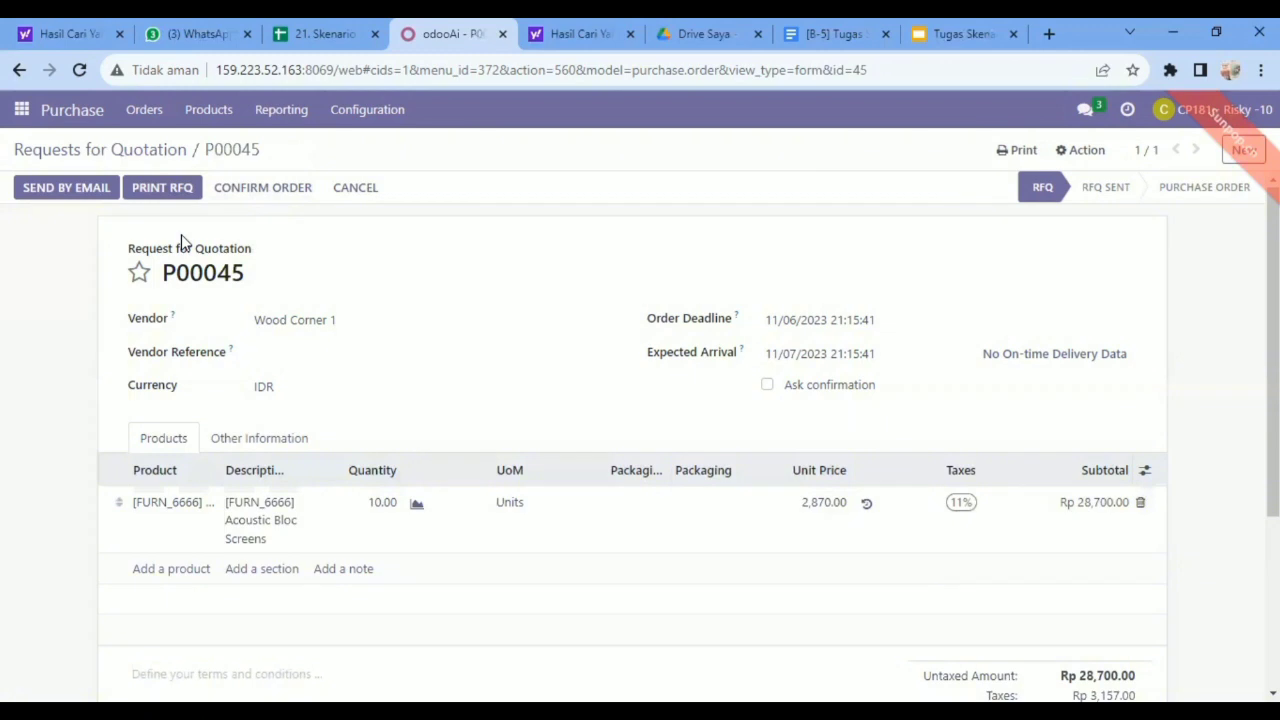
left_click(249, 195)
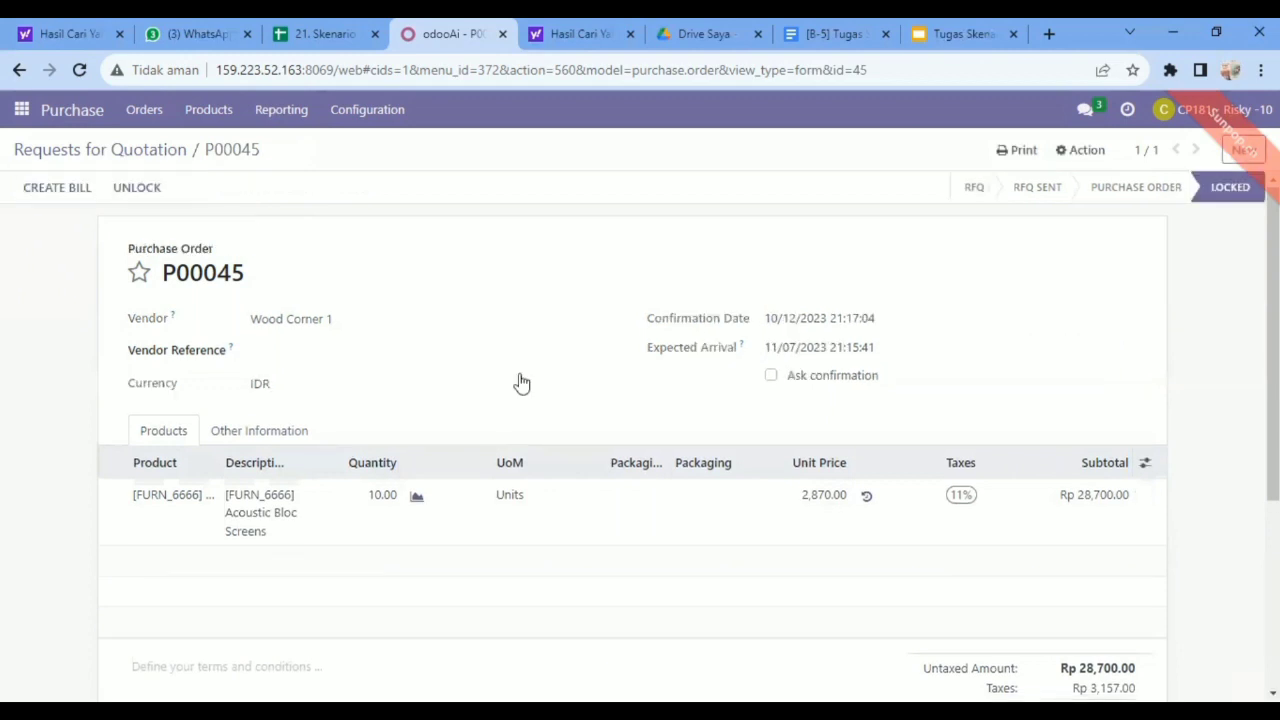
Create a new request for quotation for vendor Ready Mat 1.
left_click(1243, 149)
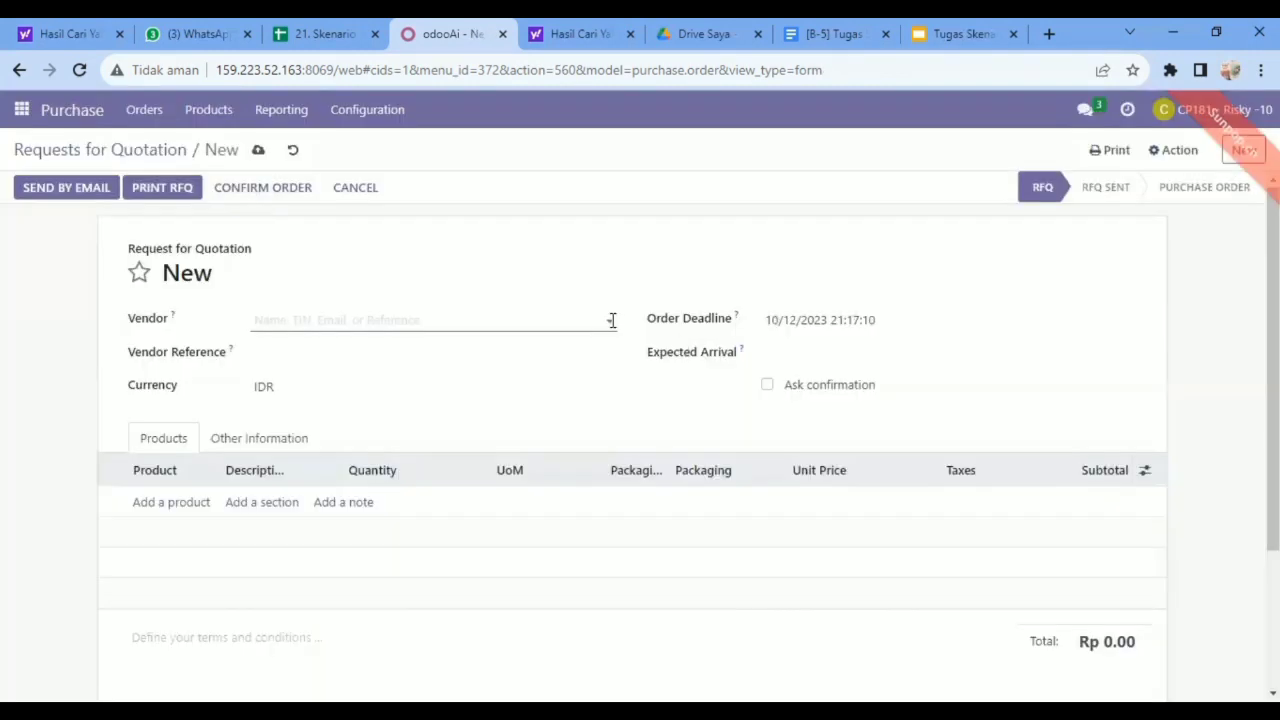
left_click(612, 320)
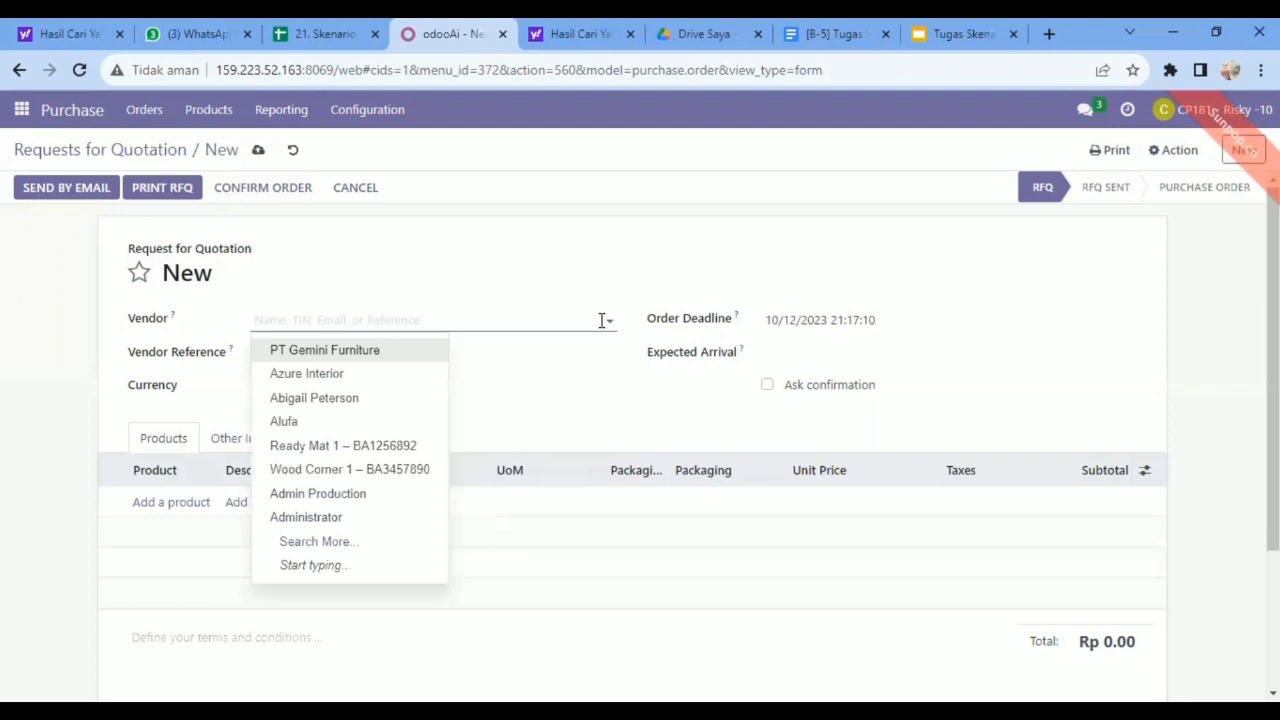
left_click(343, 449)
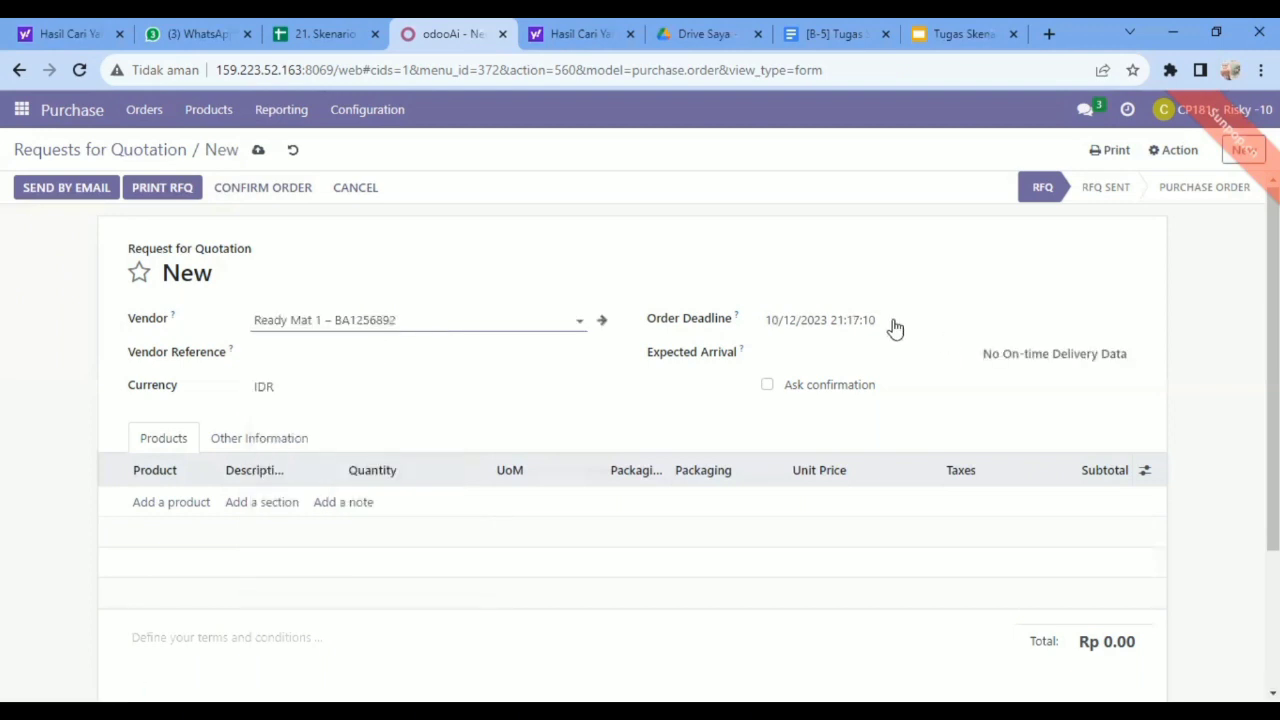
Set the order deadline of the Ready Mat 1 request for quotation to 12/06/2023.
left_click(1130, 328)
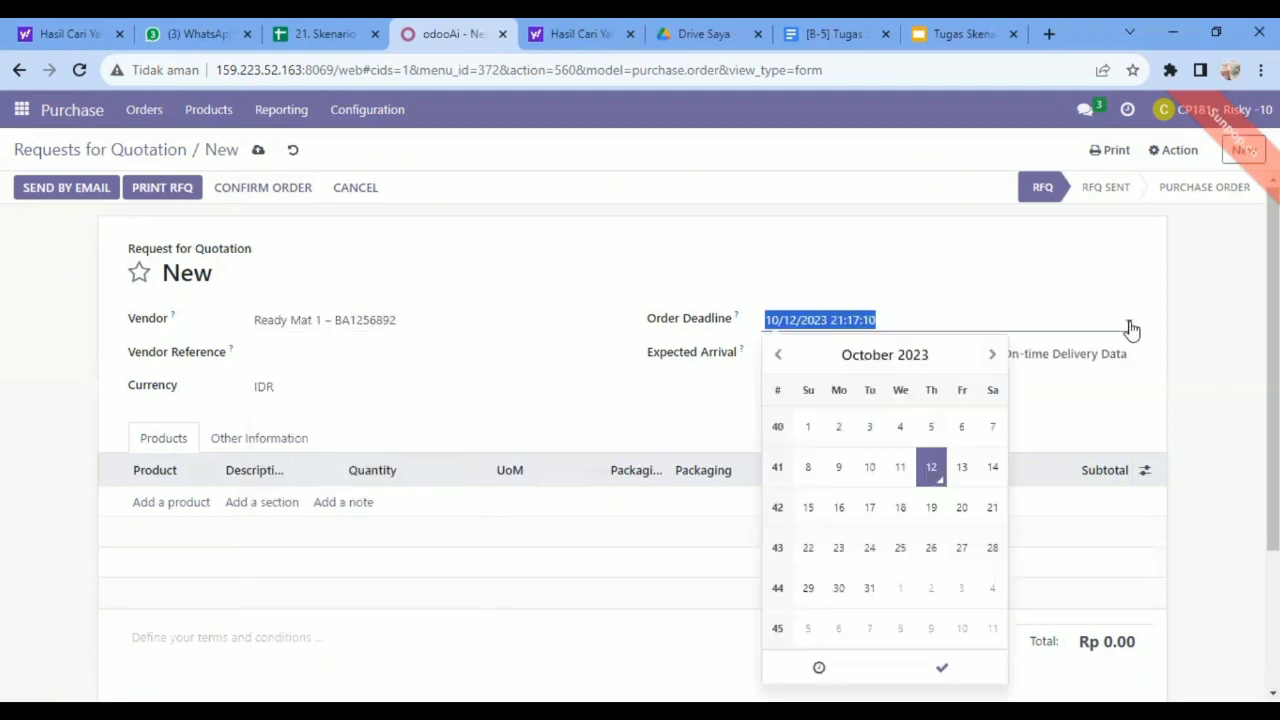
left_click(993, 357)
left_click(993, 357)
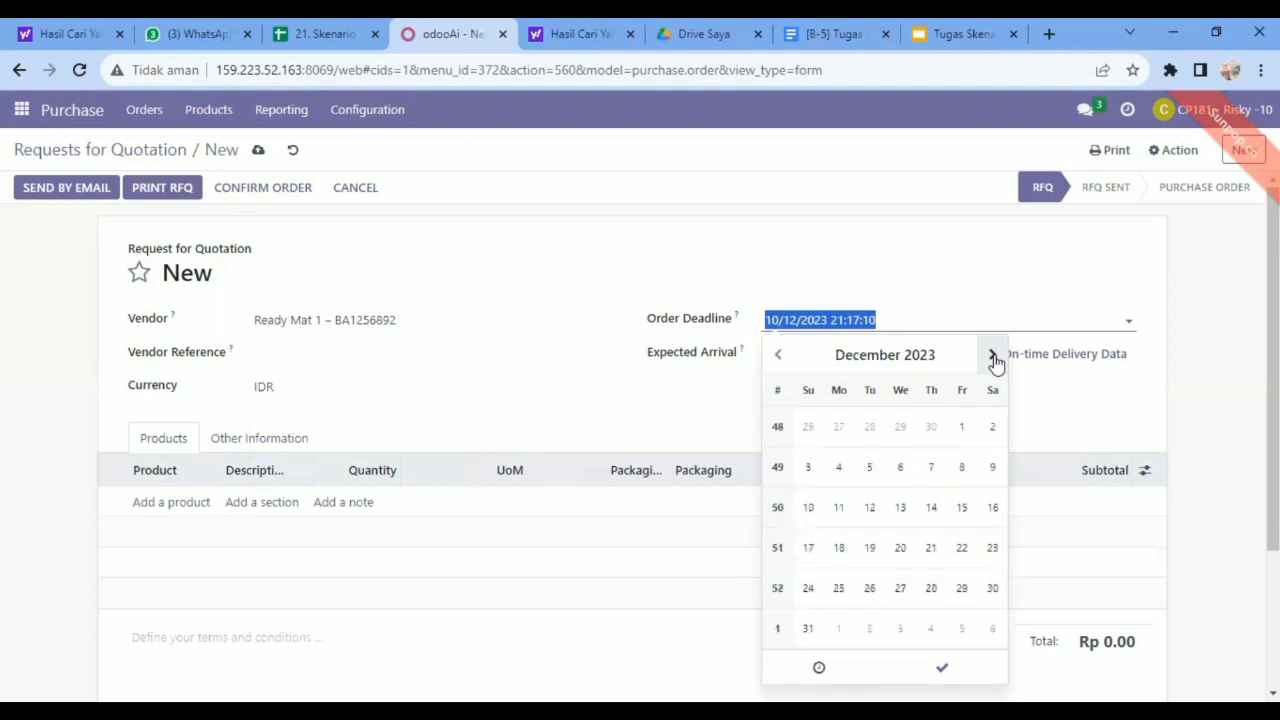
left_click(900, 470)
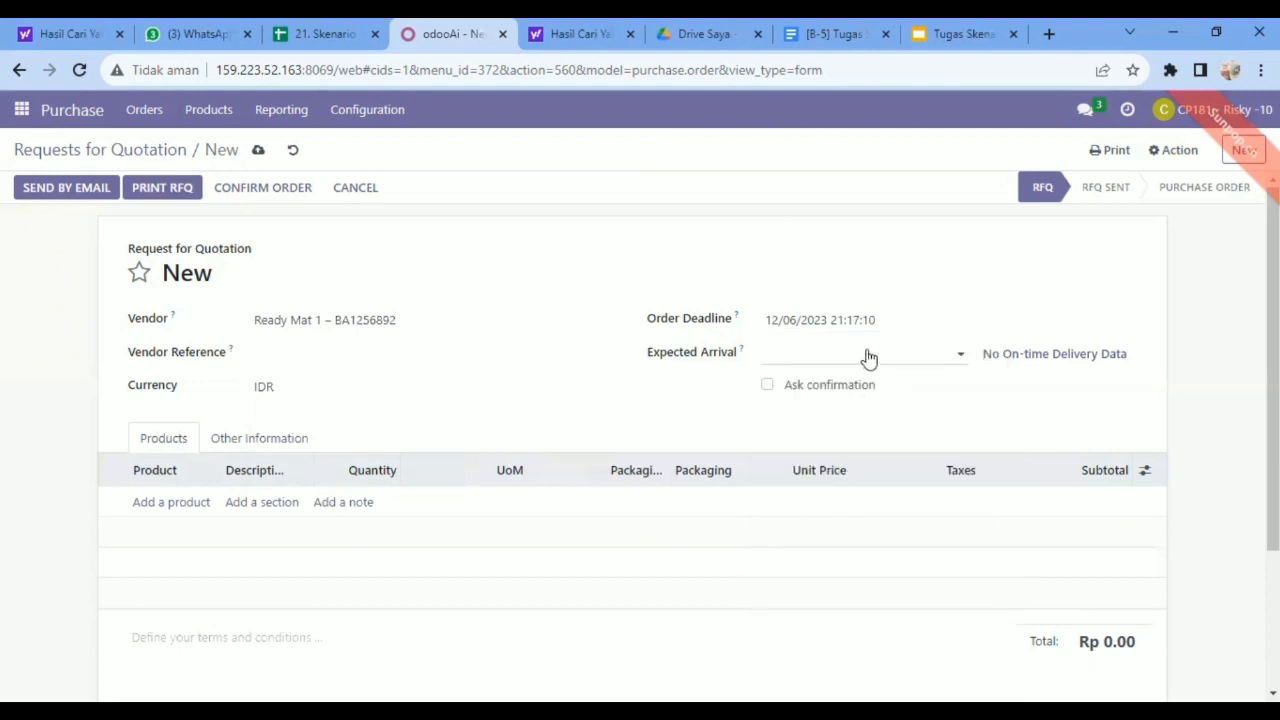
Set the expected arrival of the Ready Mat 1 request for quotation to 12/06/2023.
left_click(963, 356)
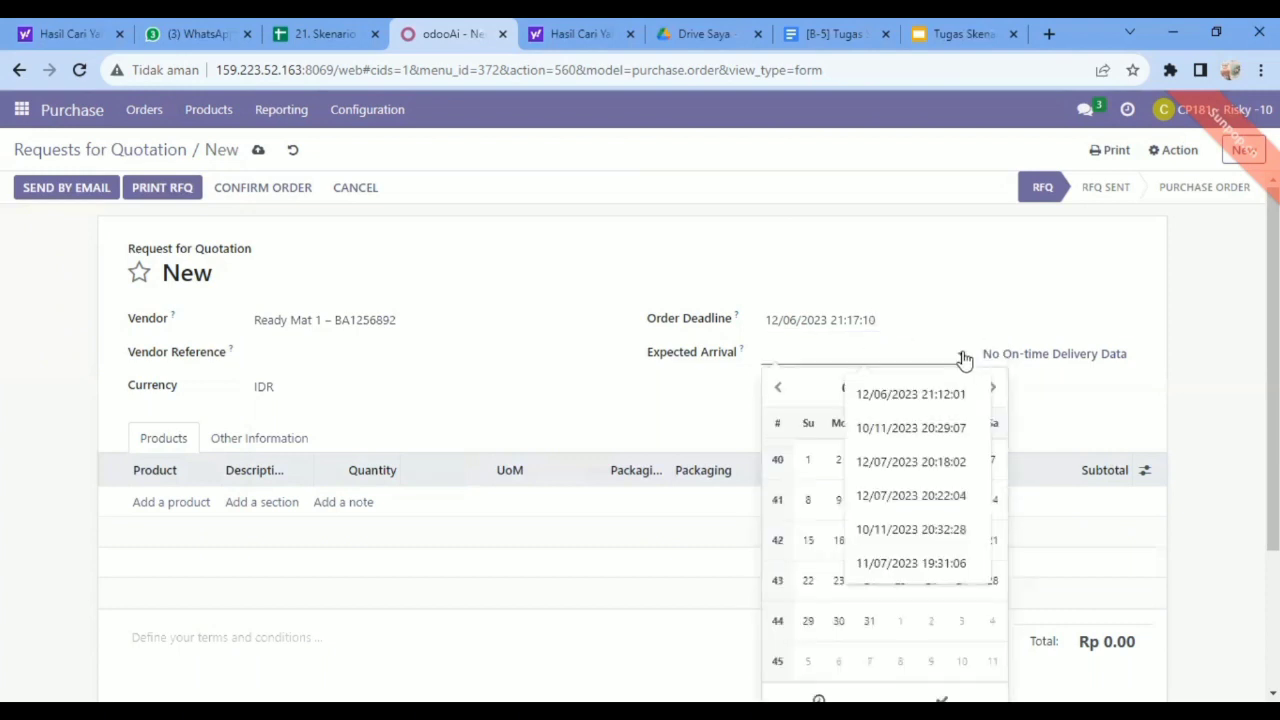
left_click(995, 390)
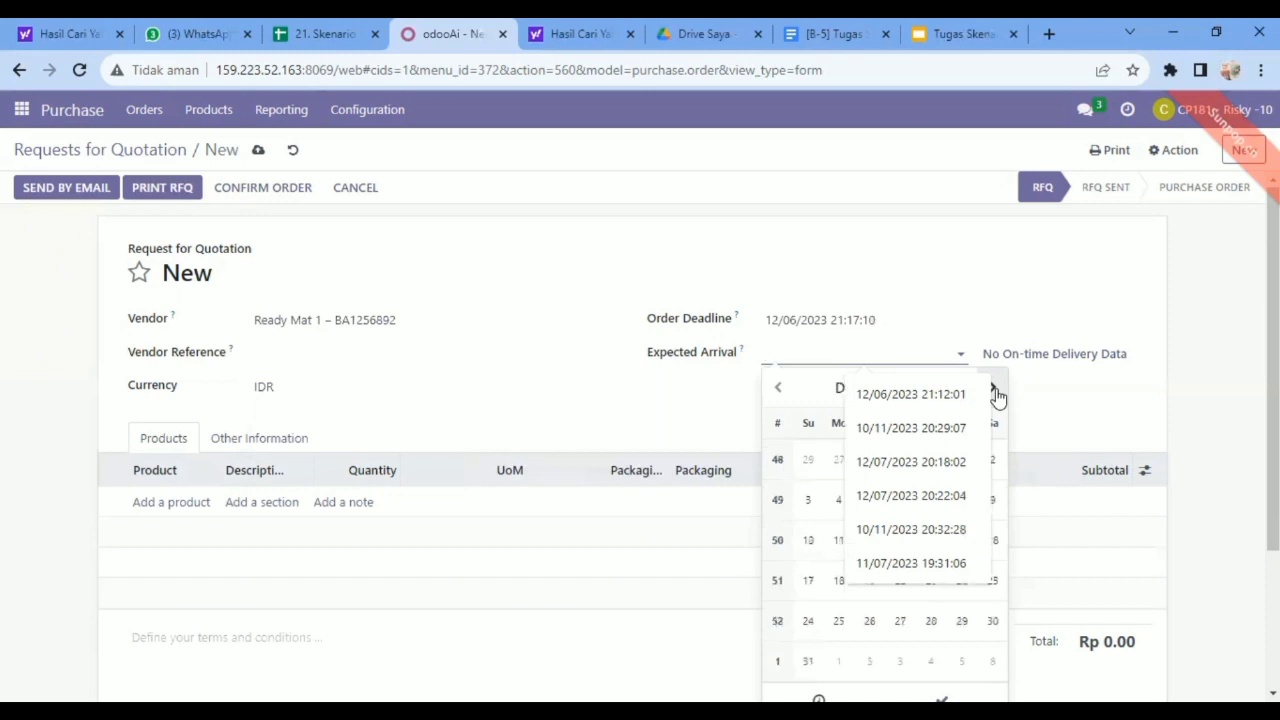
left_click(838, 502)
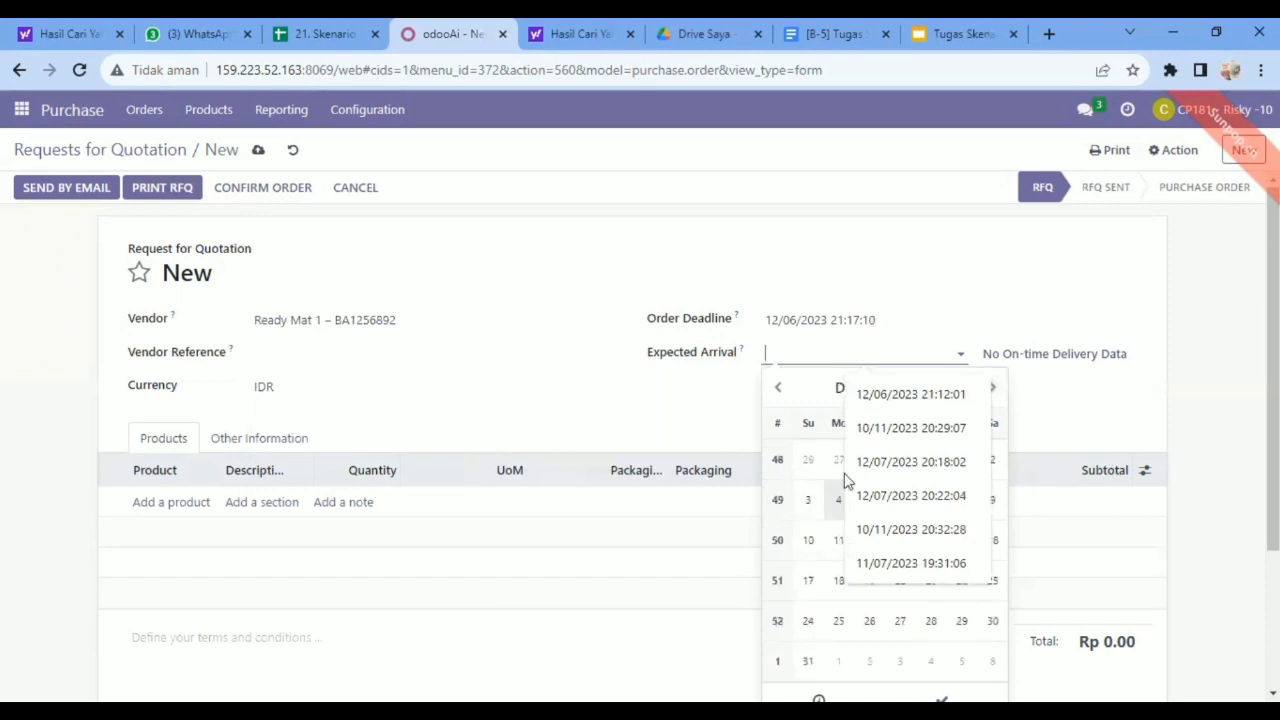
left_click(796, 356)
left_click(961, 357)
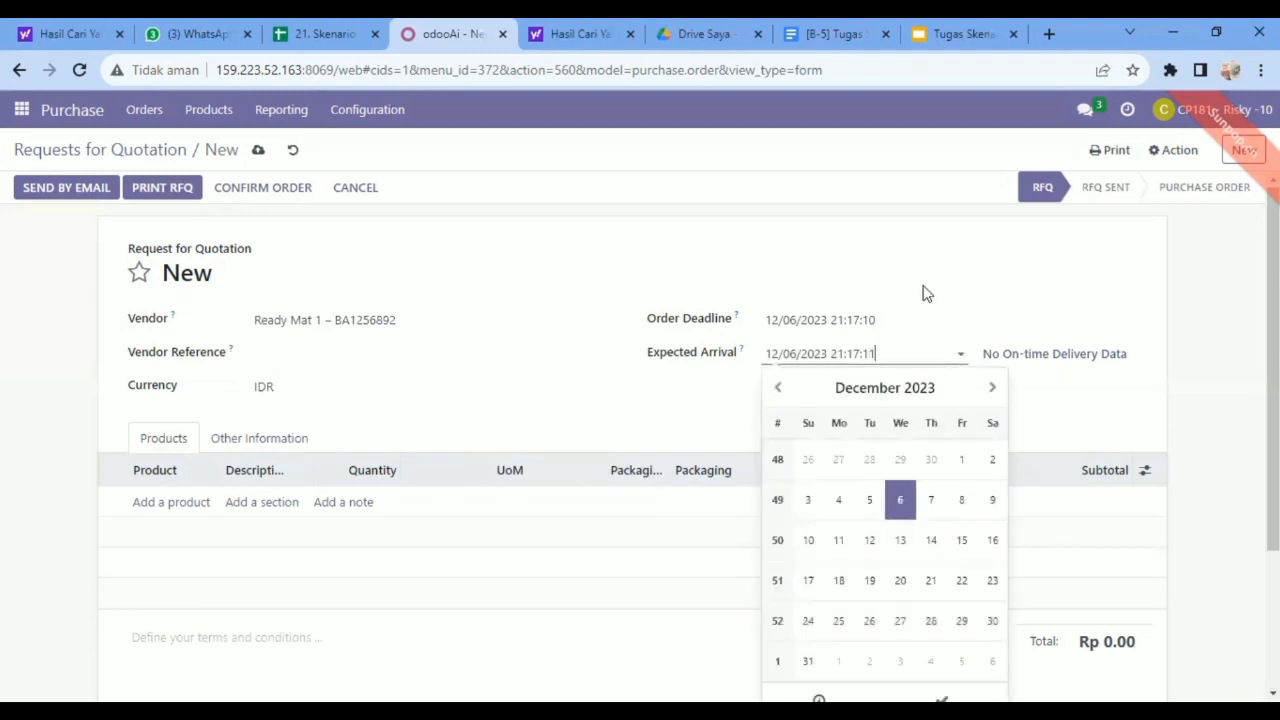
left_click(366, 430)
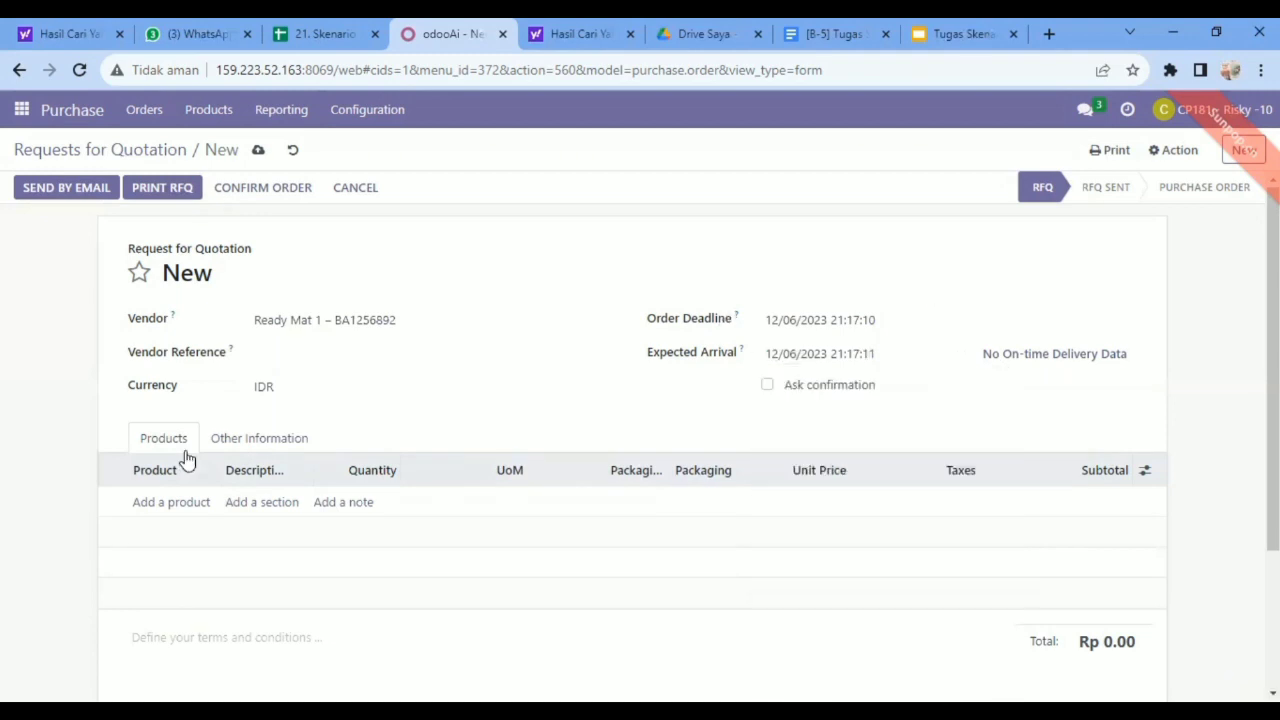
Add an Office Chair product line with the 11% tax to the Ready Mat 1 request for quotation.
left_click(148, 509)
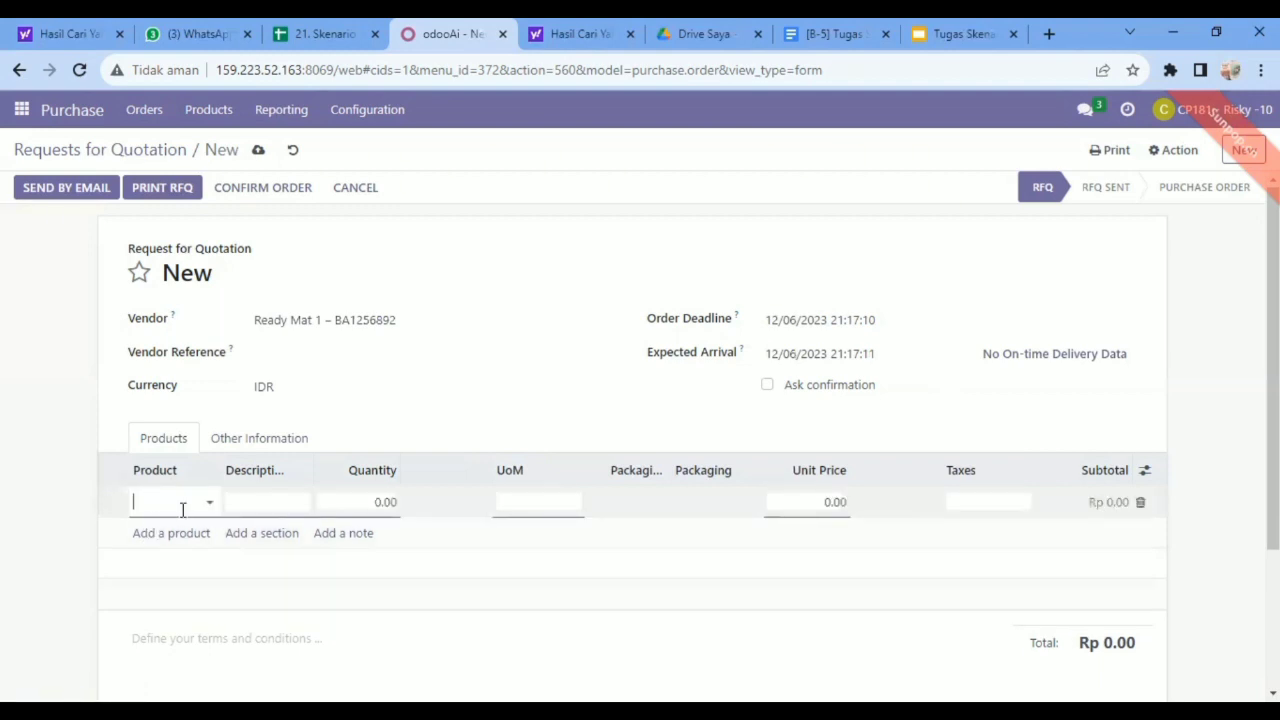
type("Office")
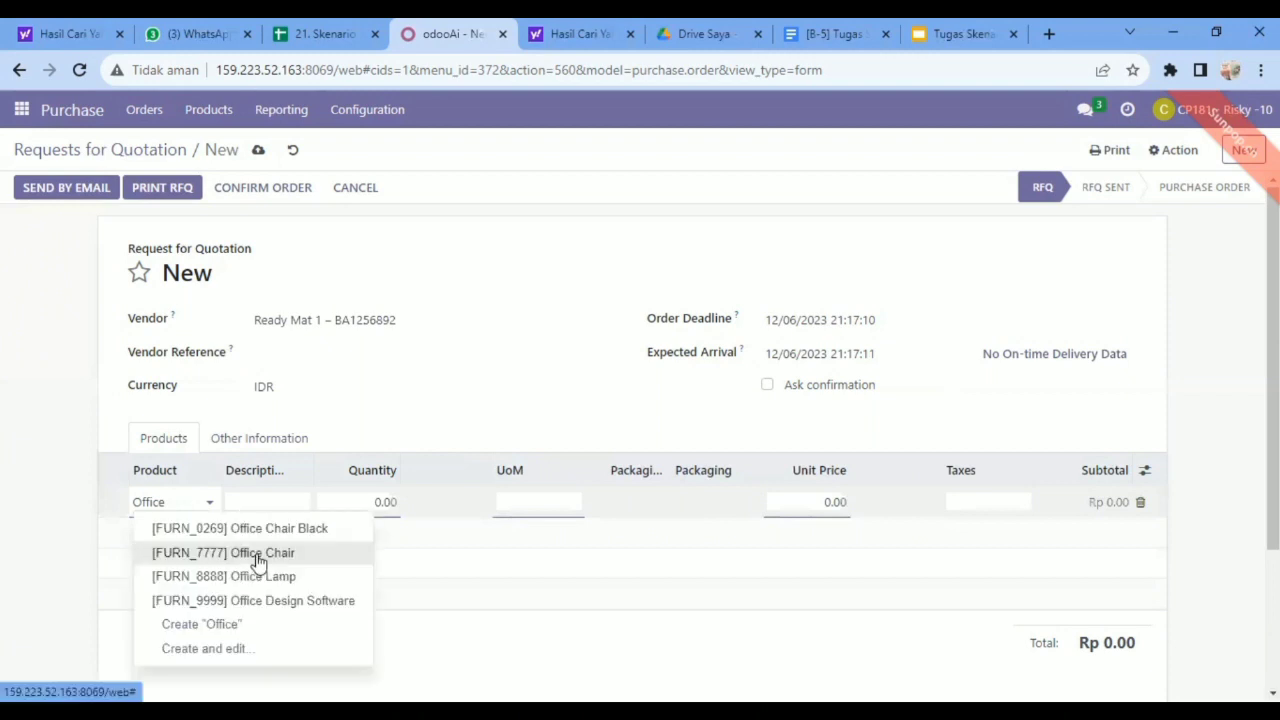
left_click(258, 563)
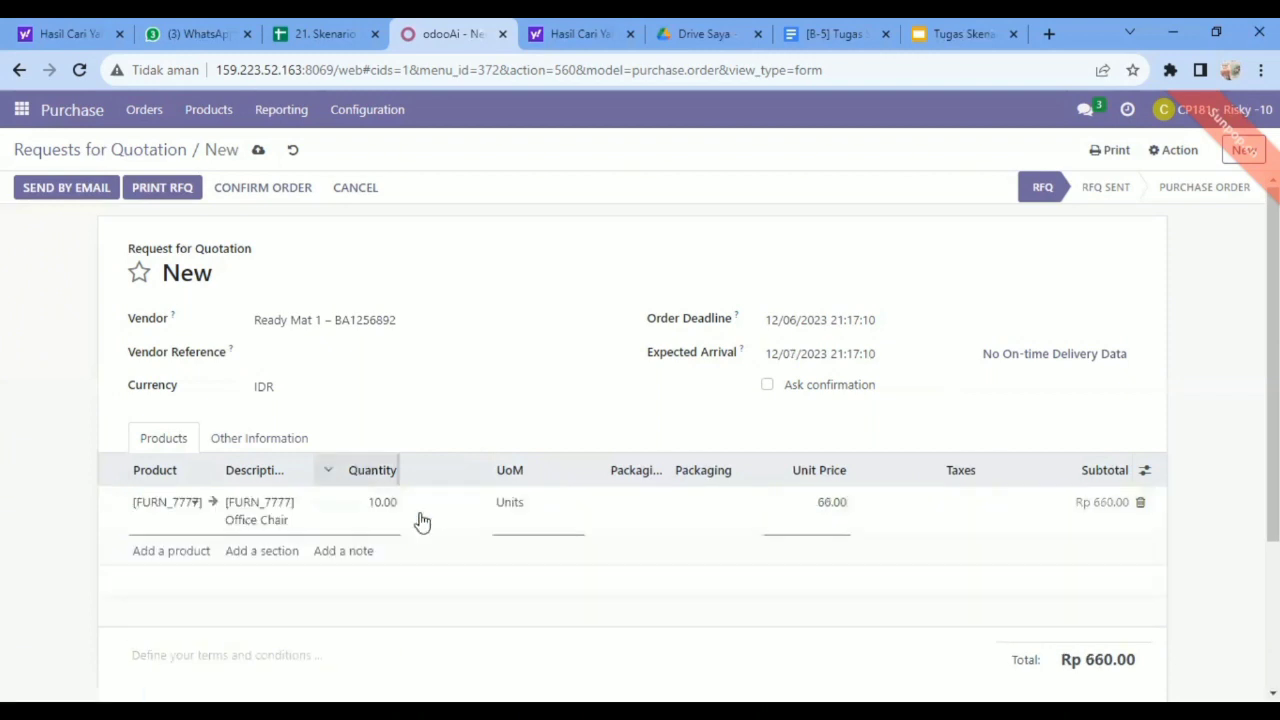
left_click(812, 472)
left_click(1023, 503)
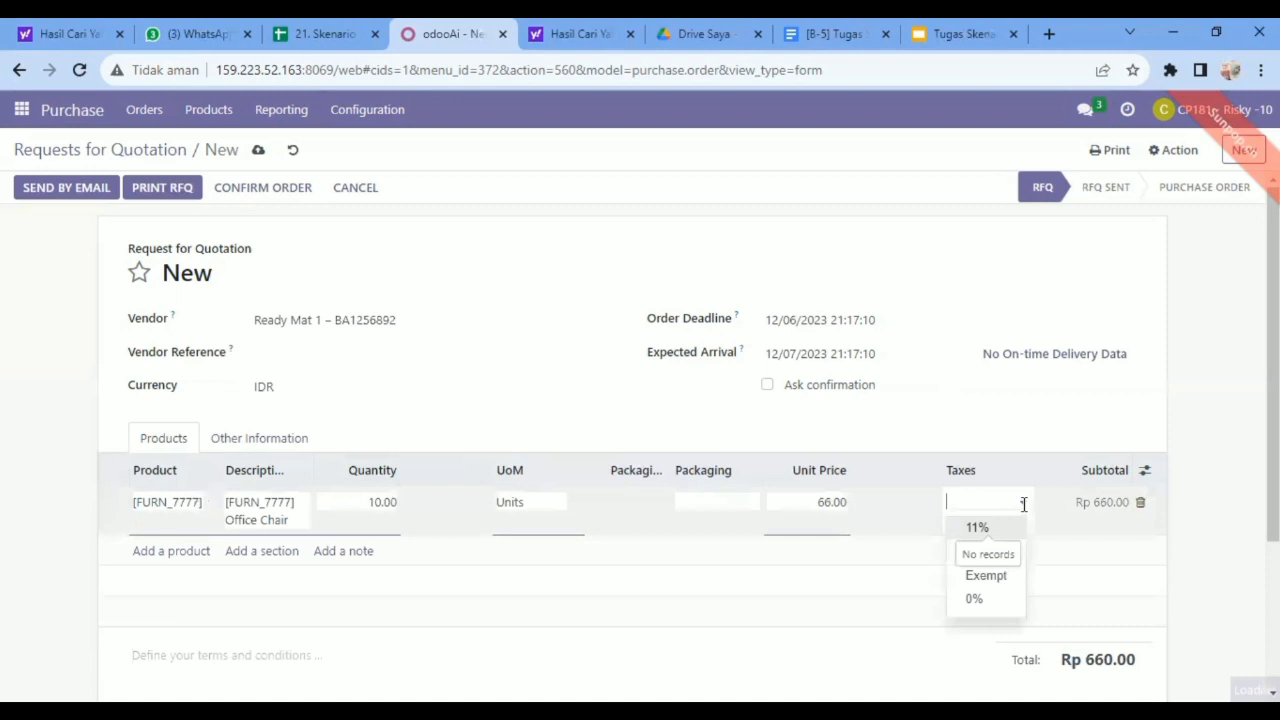
left_click(977, 527)
Add a second product line for Office Chair Black with the 11% tax.
left_click(165, 552)
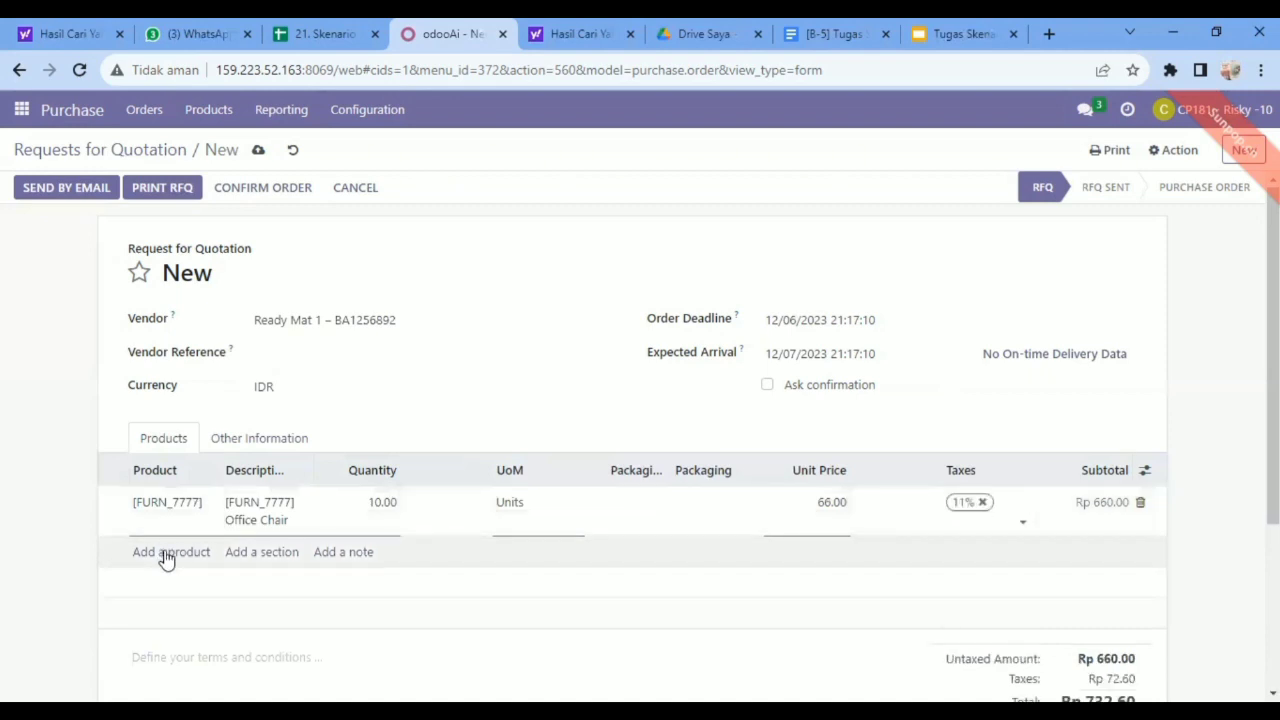
left_click(166, 551)
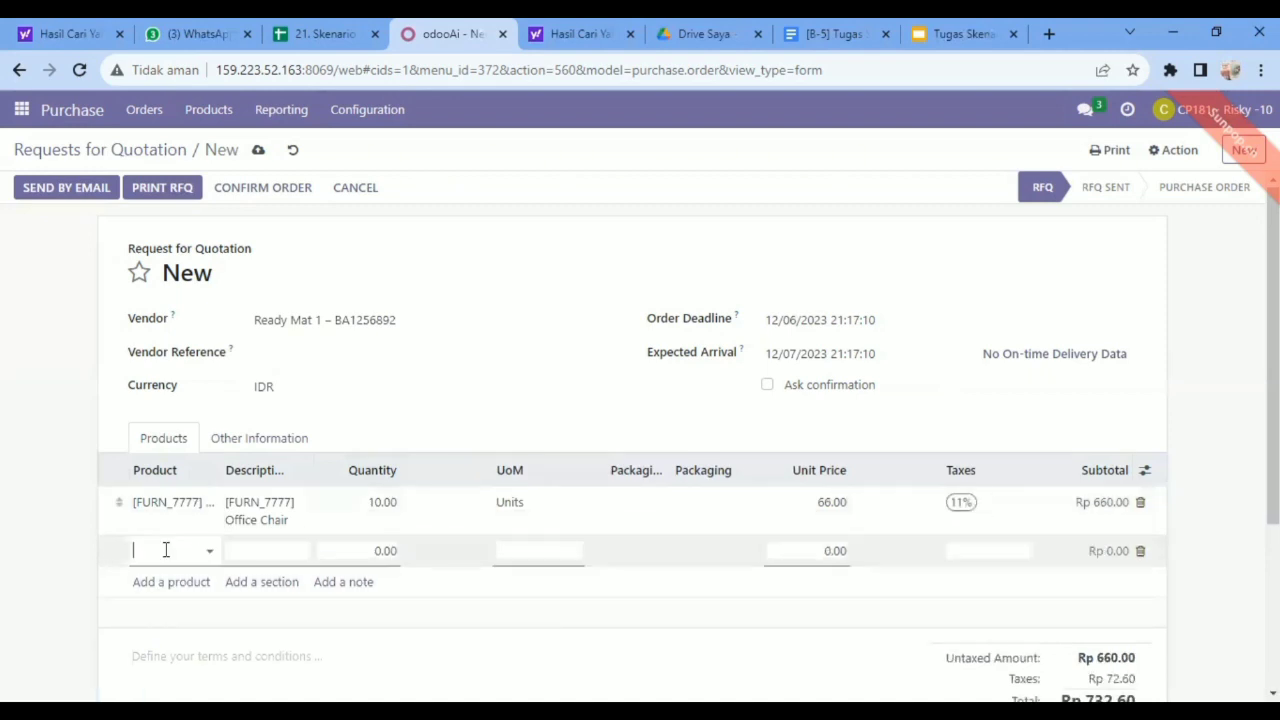
type("Office")
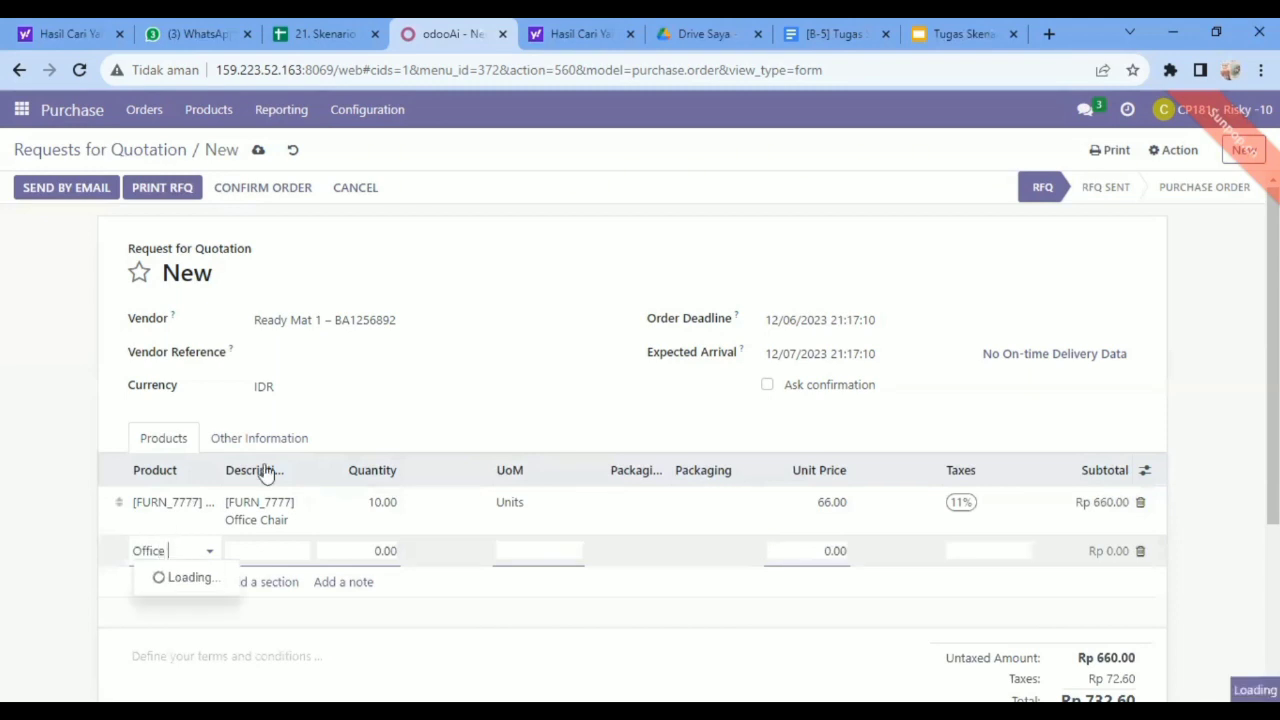
left_click(273, 405)
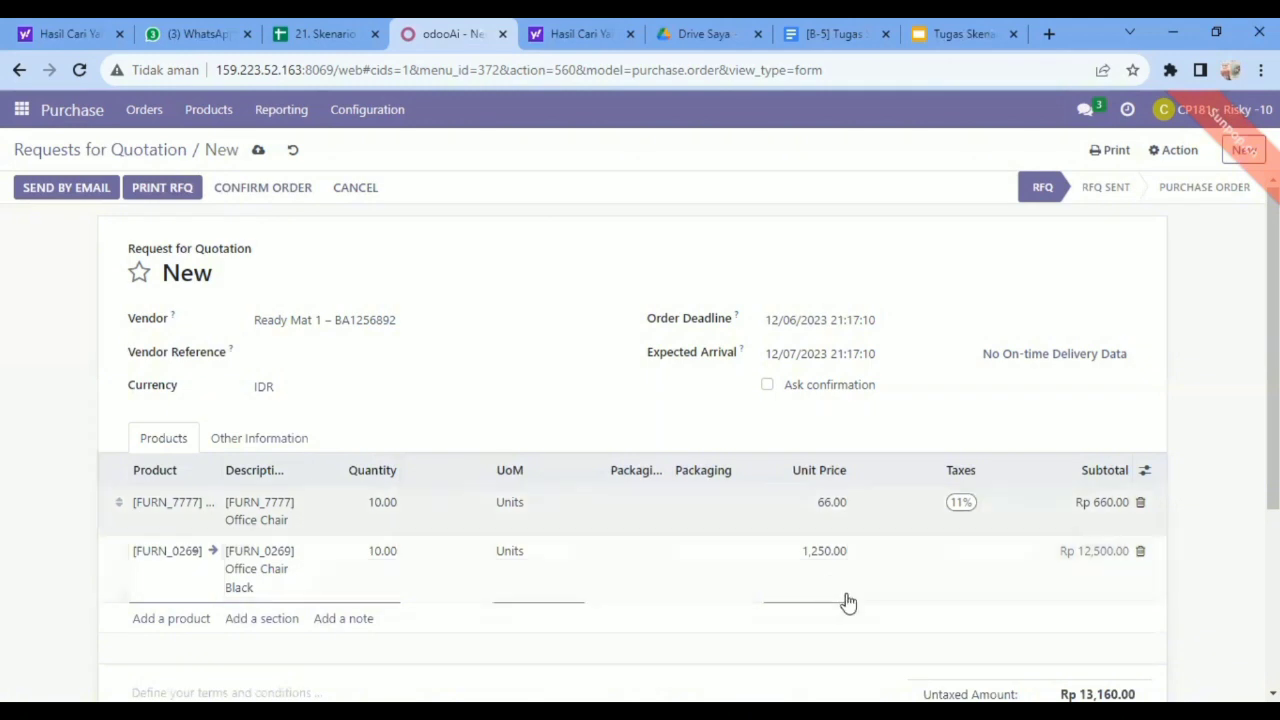
left_click(1020, 550)
left_click(978, 577)
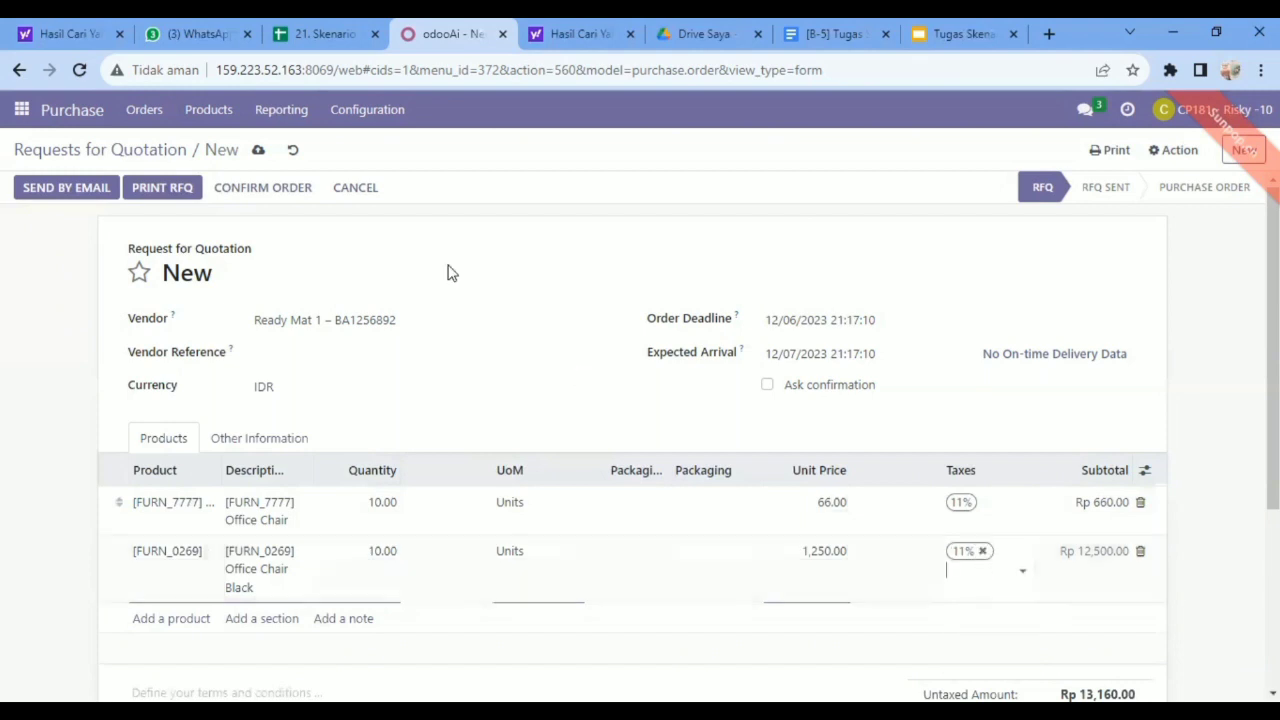
Save the Ready Mat 1 request for quotation and confirm it as a purchase order.
left_click(258, 151)
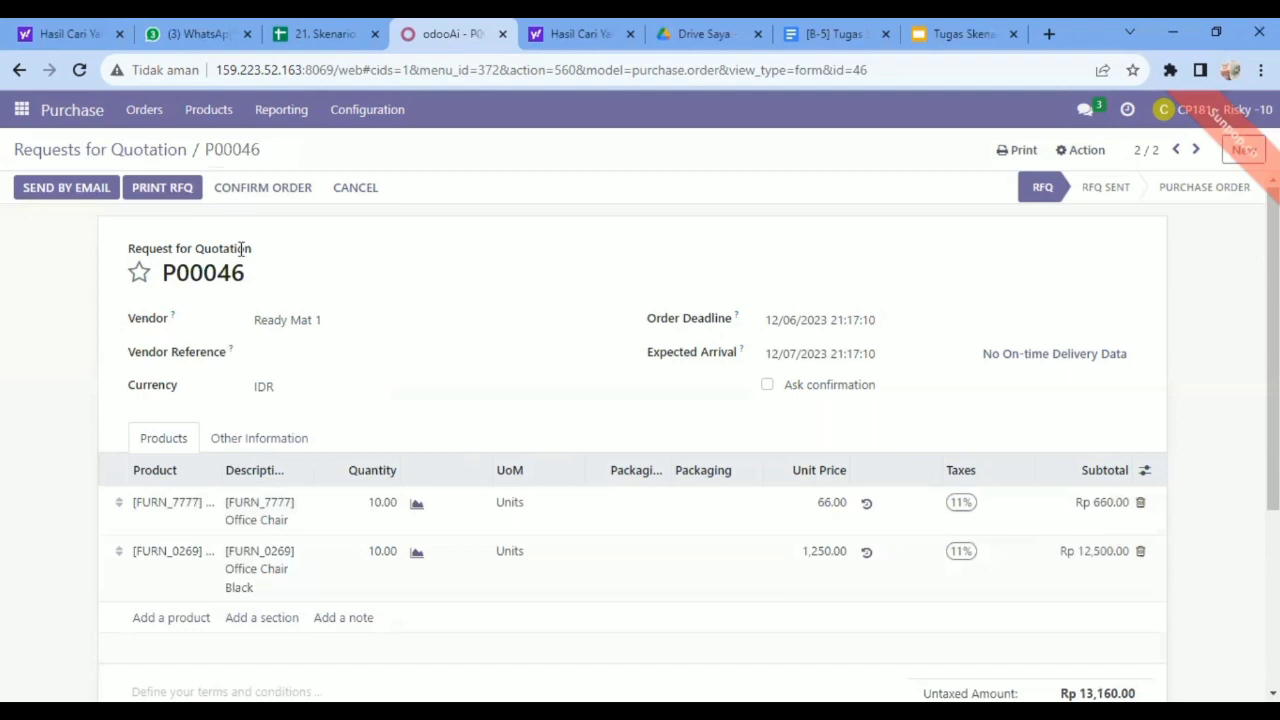
left_click(262, 188)
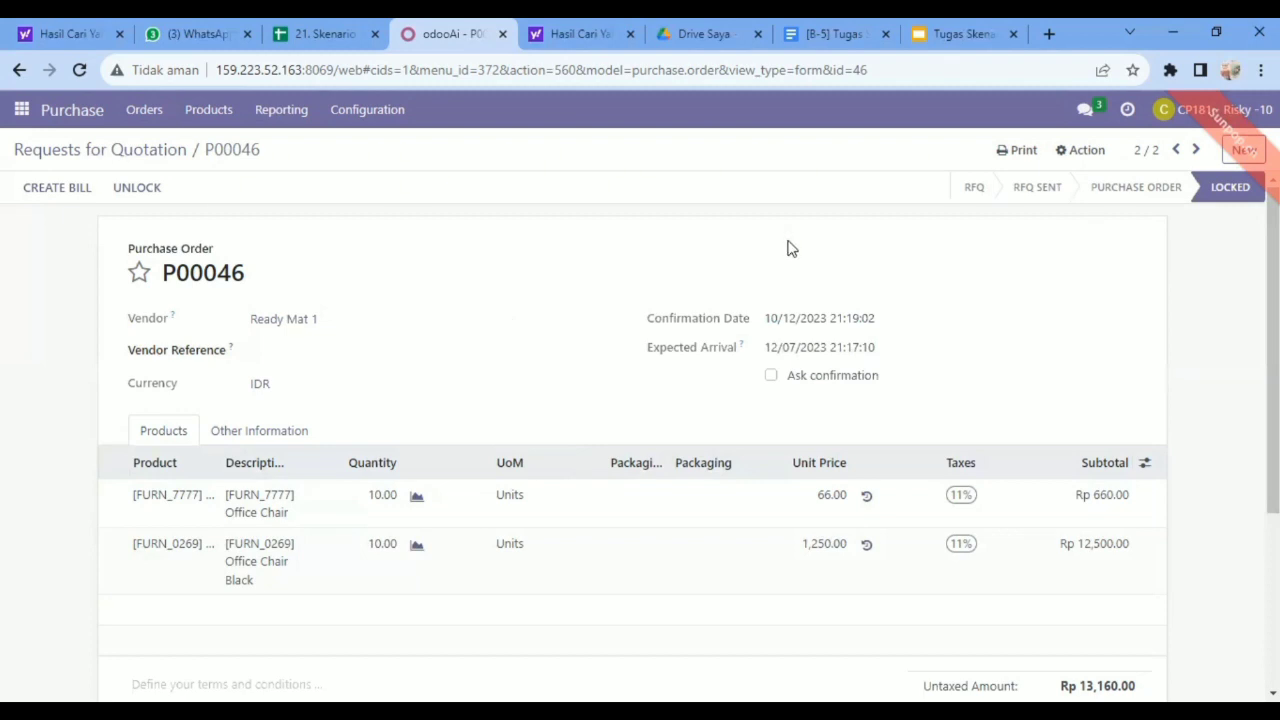
Draft a Discuss direct message to the purchase manager starting "PO dan RFQ dengan No Referensi", followed by the first order reference and "s/d".
left_click(22, 110)
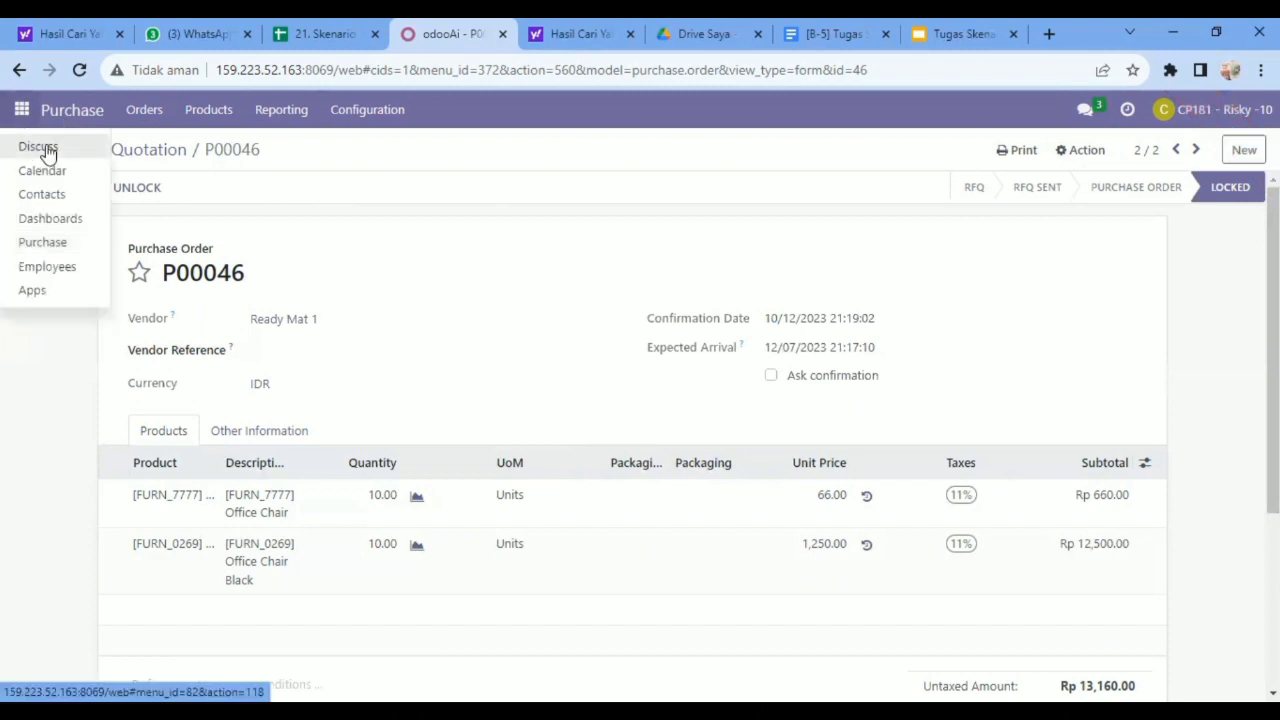
left_click(45, 150)
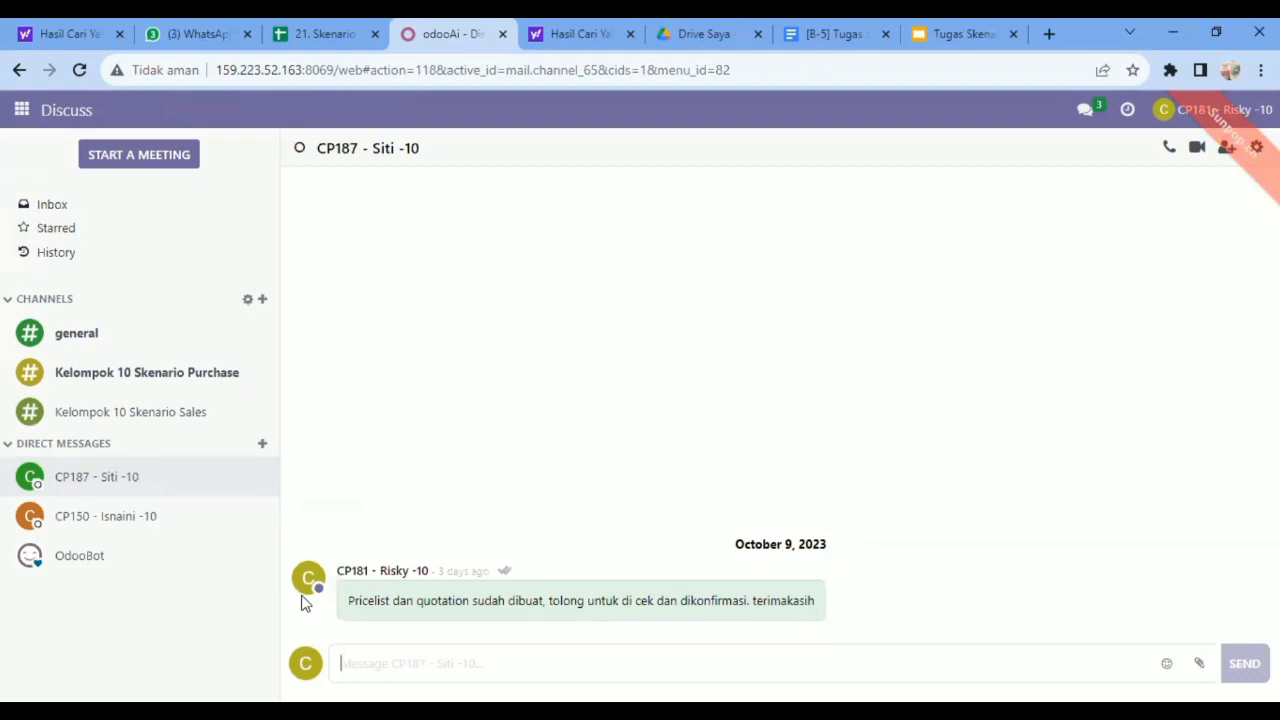
type("Pu")
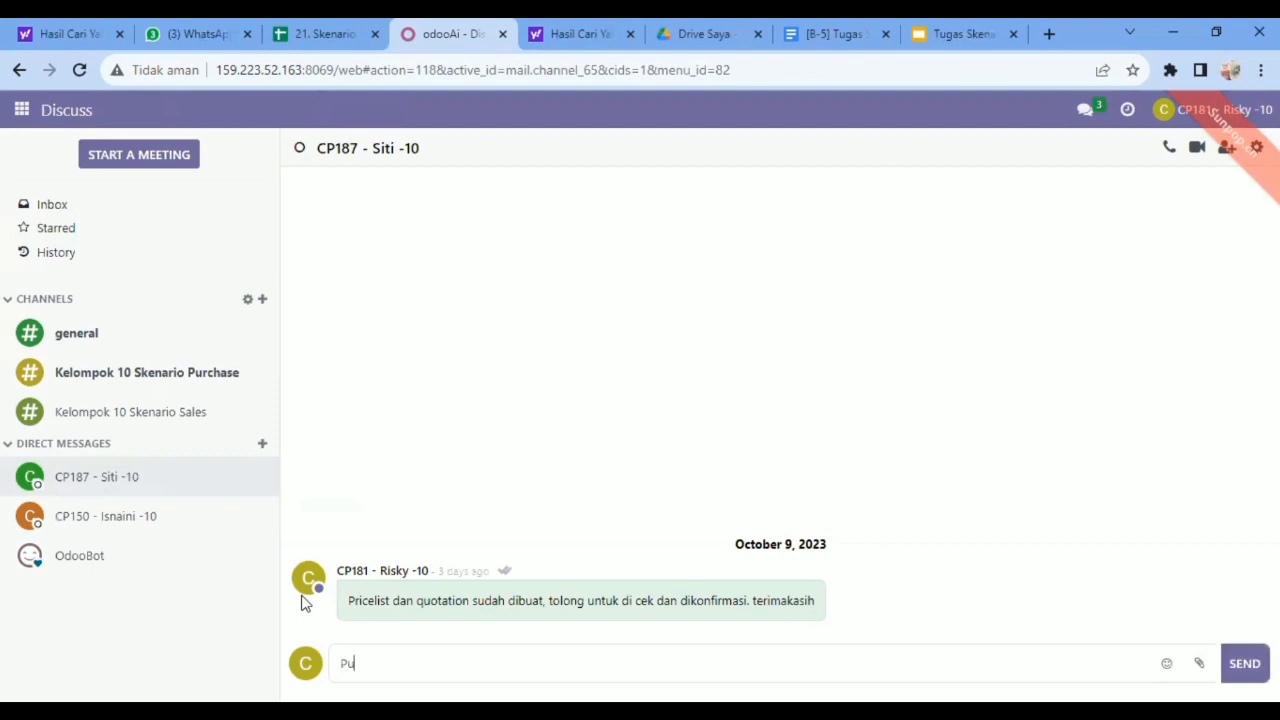
key("BackSpace")
type("O dan RFQ dengan No Referensi ")
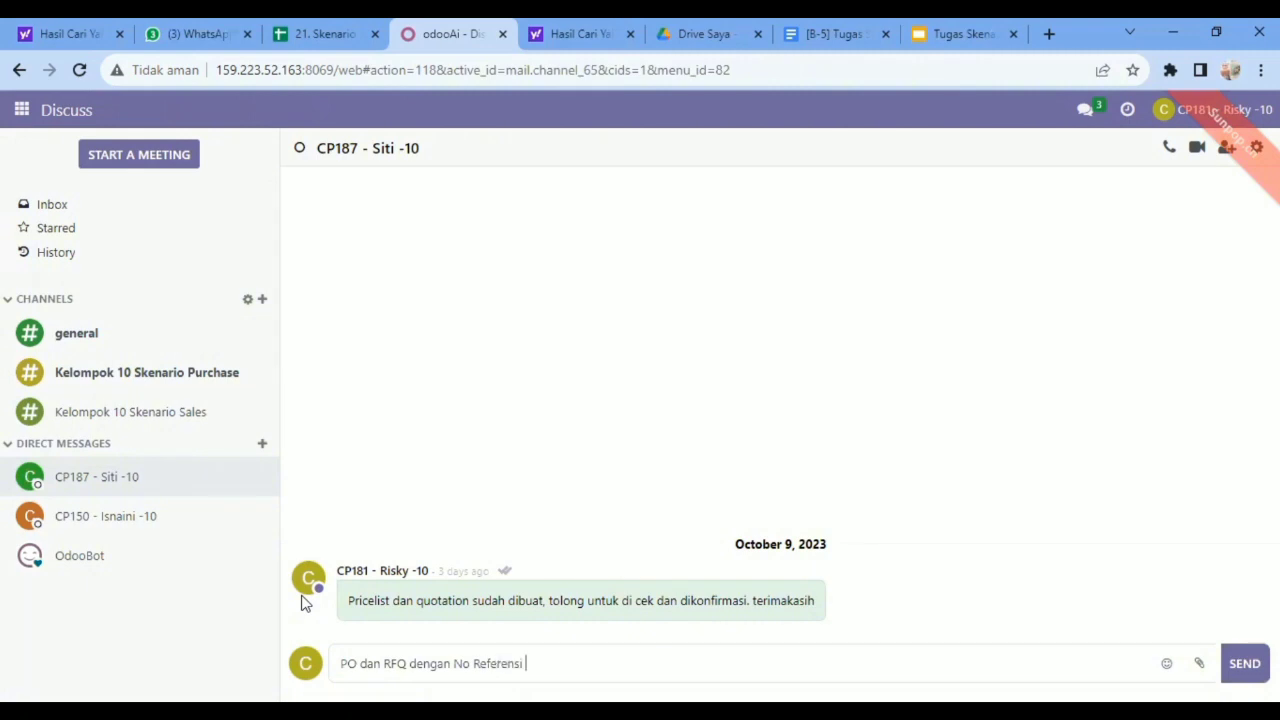
type("P00043 s/d P000")
Check the reference of the just confirmed Ready Mat 1 purchase order and return to the message draft in Discuss.
left_click(19, 71)
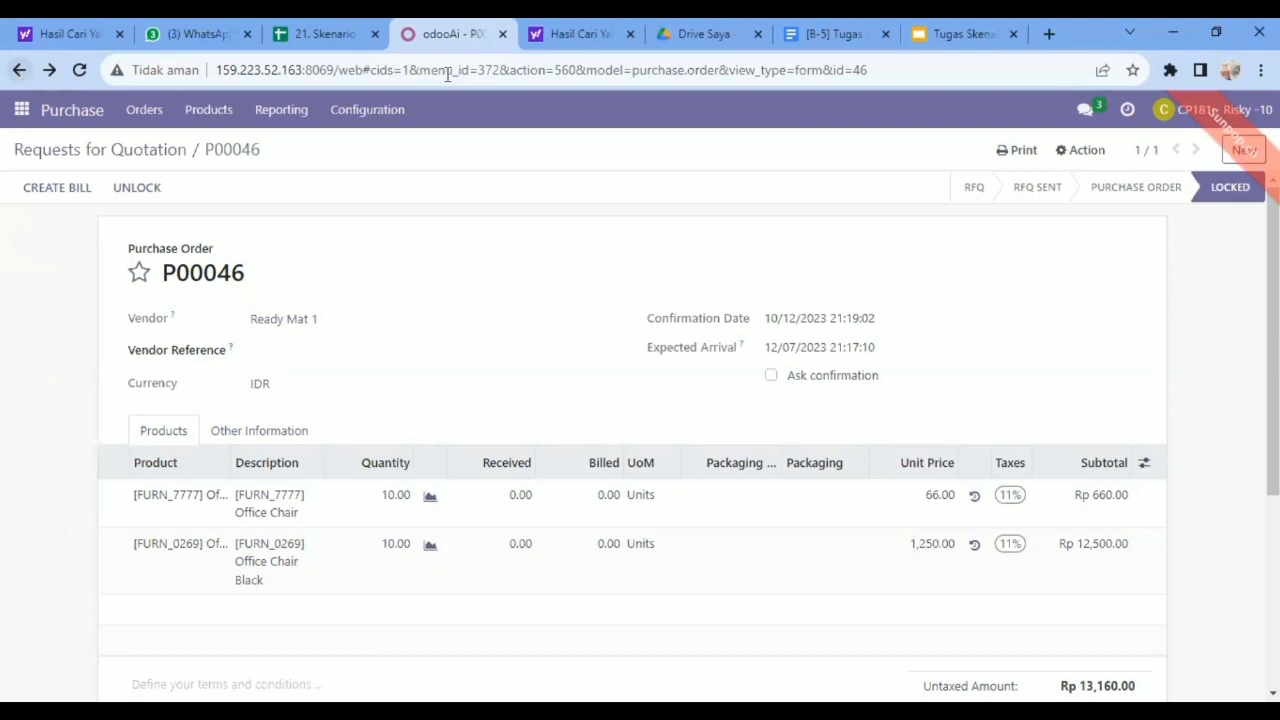
left_click(22, 109)
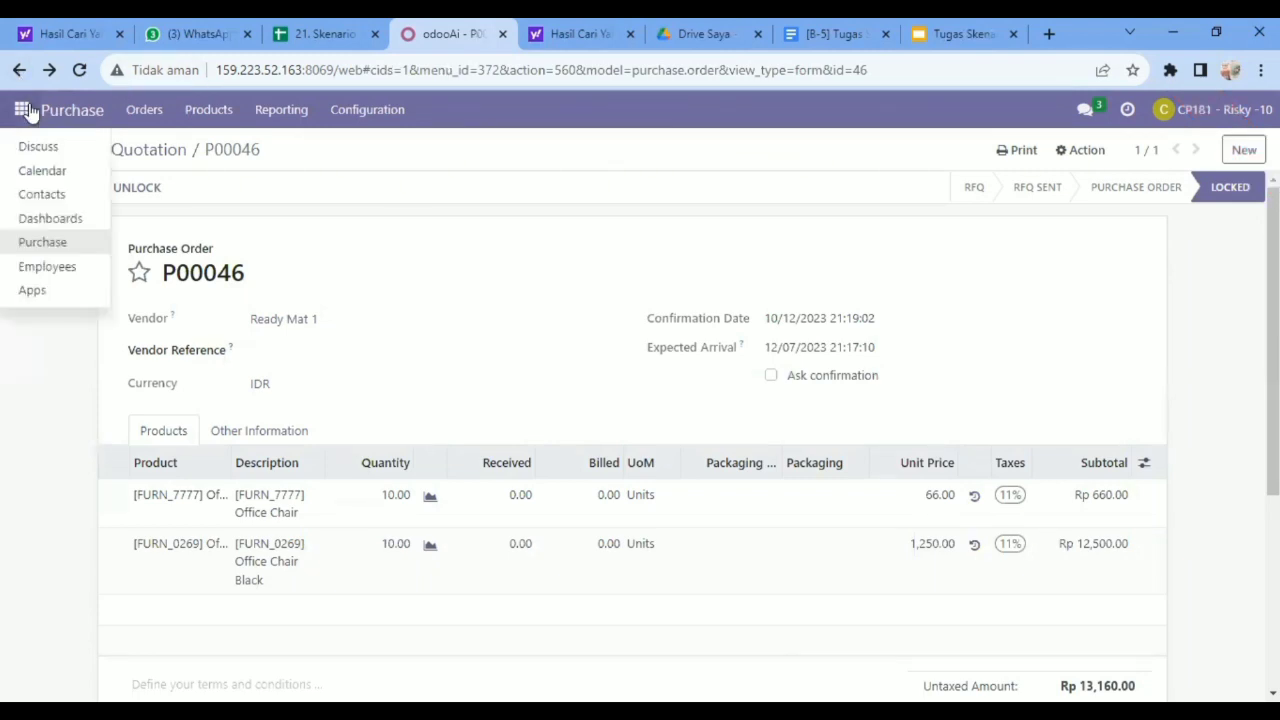
left_click(38, 150)
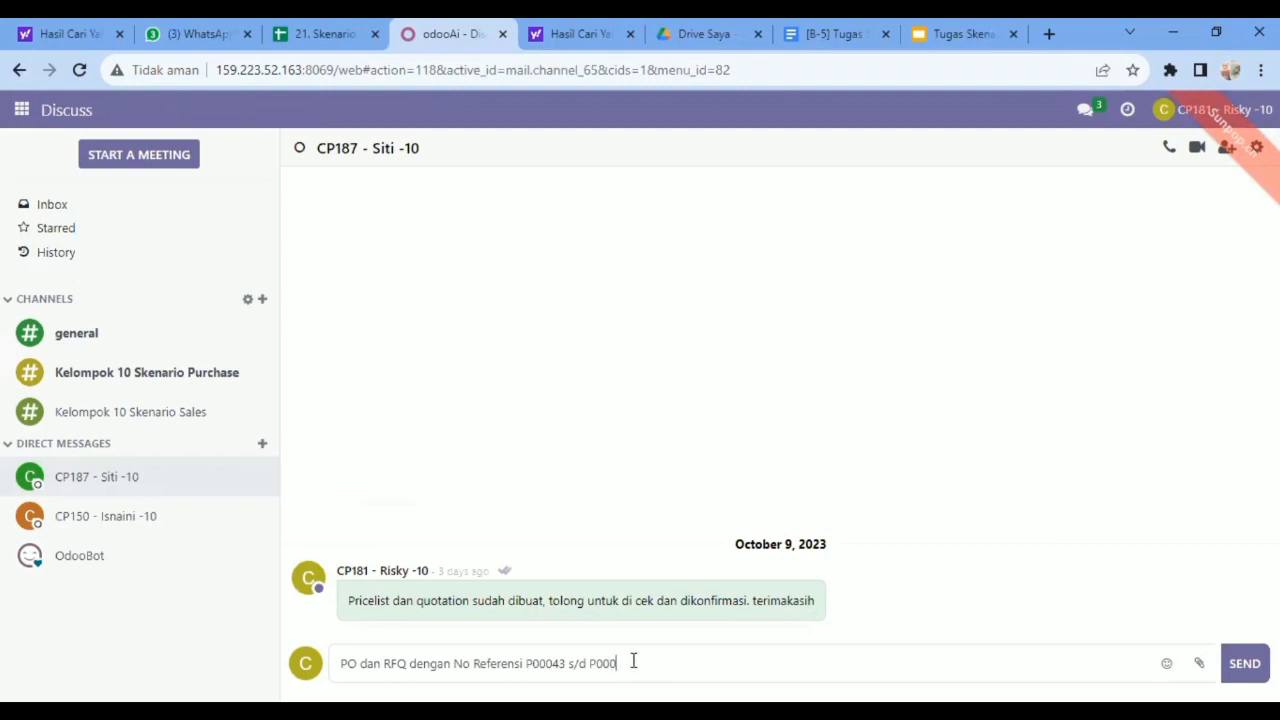
Complete the draft with the last order reference and "sudah dibuat. Tolong diperiksa kembali dan juga dikonfirmasi. Terimakasih", and send it.
type("46 sudah dibuat")
key("BackSpace")
type(". Tolong diperiksa kembali dan")
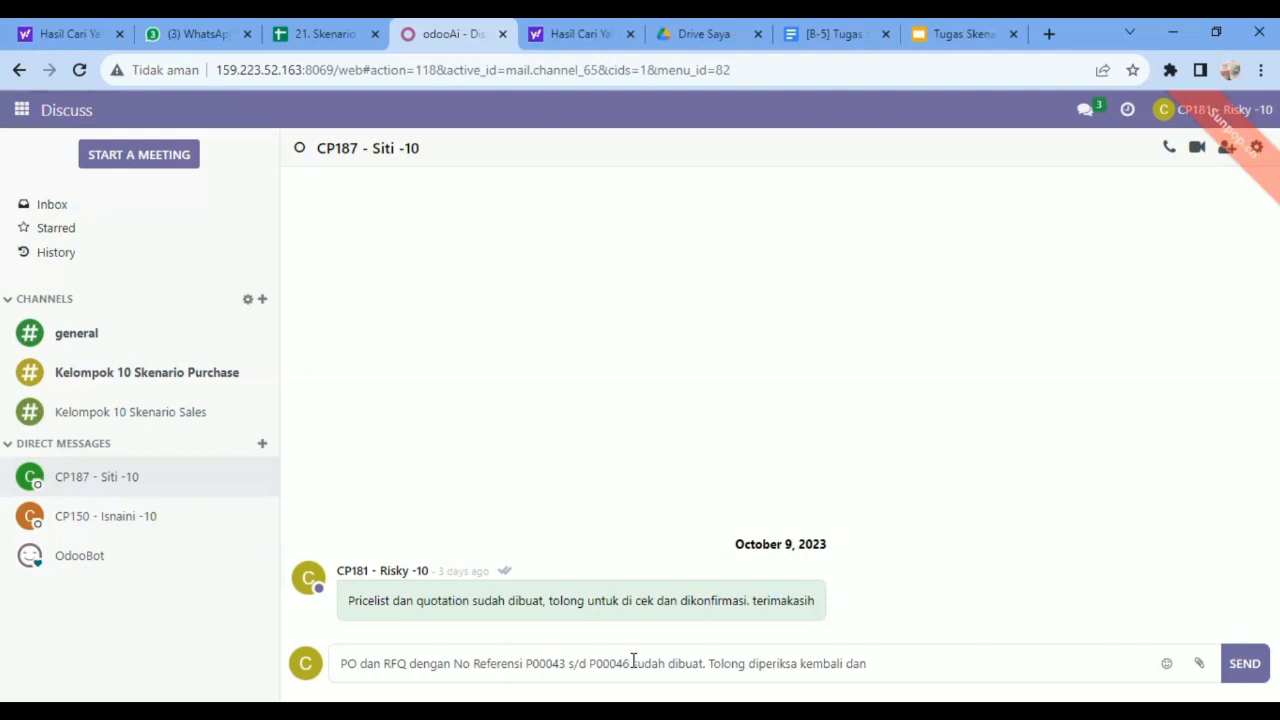
type(" juga dikonfirmasi.")
type("akasih")
key("Return")
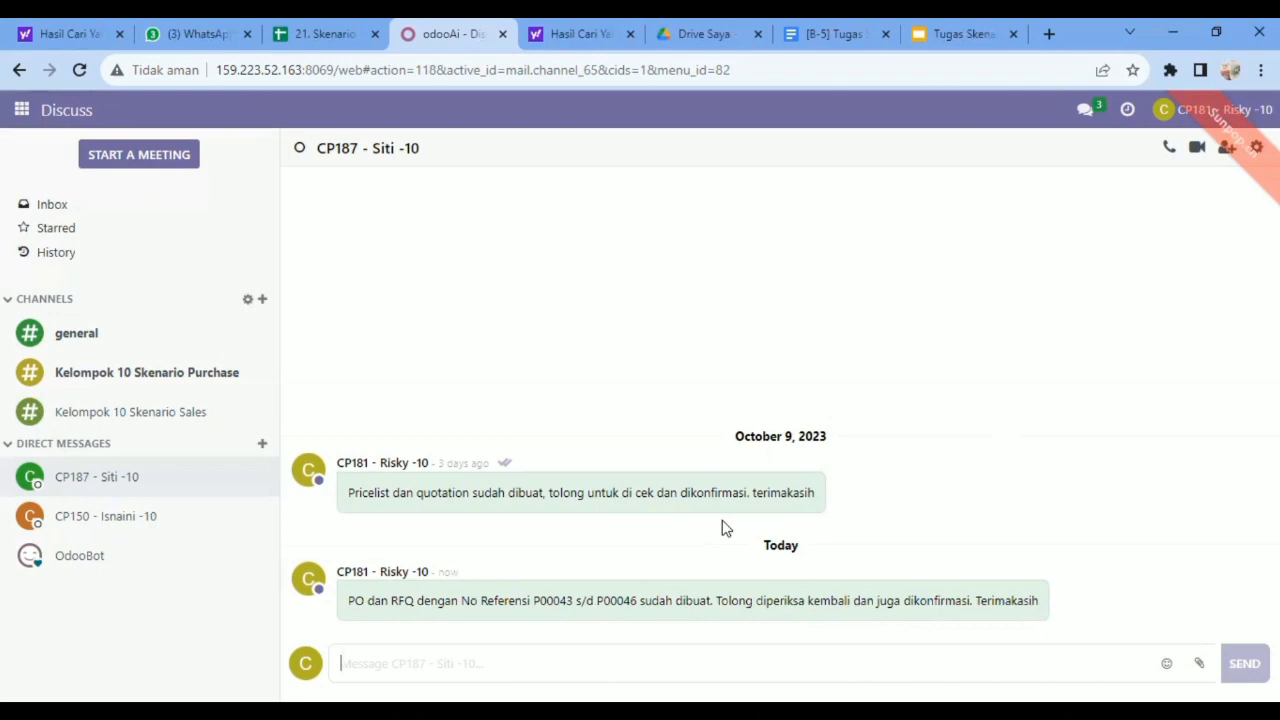
Log in to Odoo as the purchase manager by entering that account's e-mail and password.
mouse_move(800, 488)
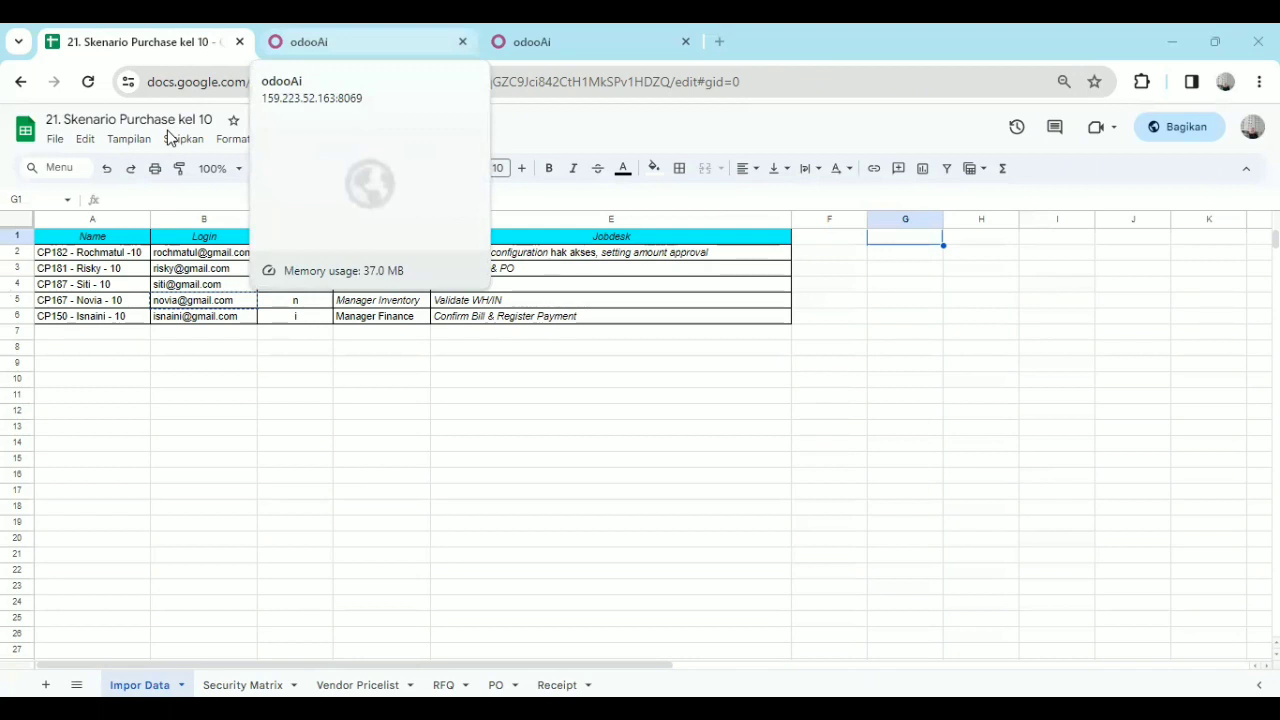
left_click(345, 42)
left_click(583, 372)
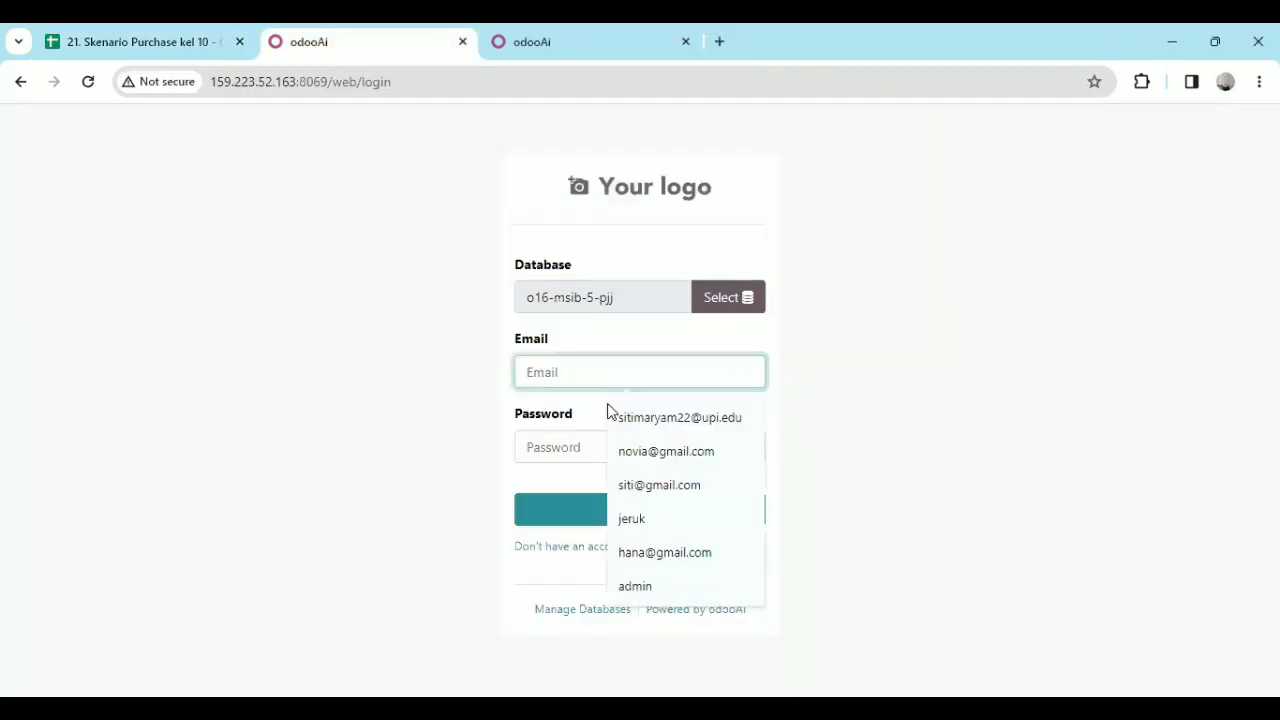
left_click(660, 486)
left_click(590, 446)
type("•")
left_click(620, 503)
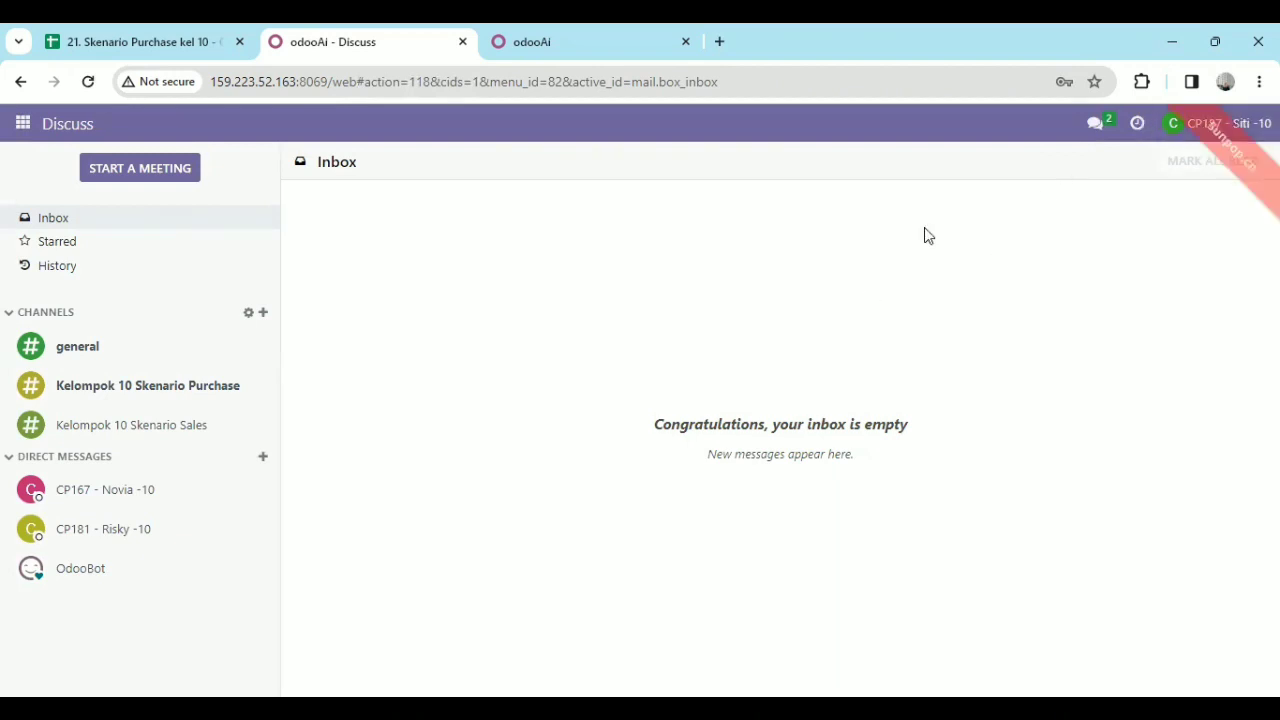
Read the direct message from the purchase staff user and open the Requests for Quotation list in Purchase.
left_click(164, 530)
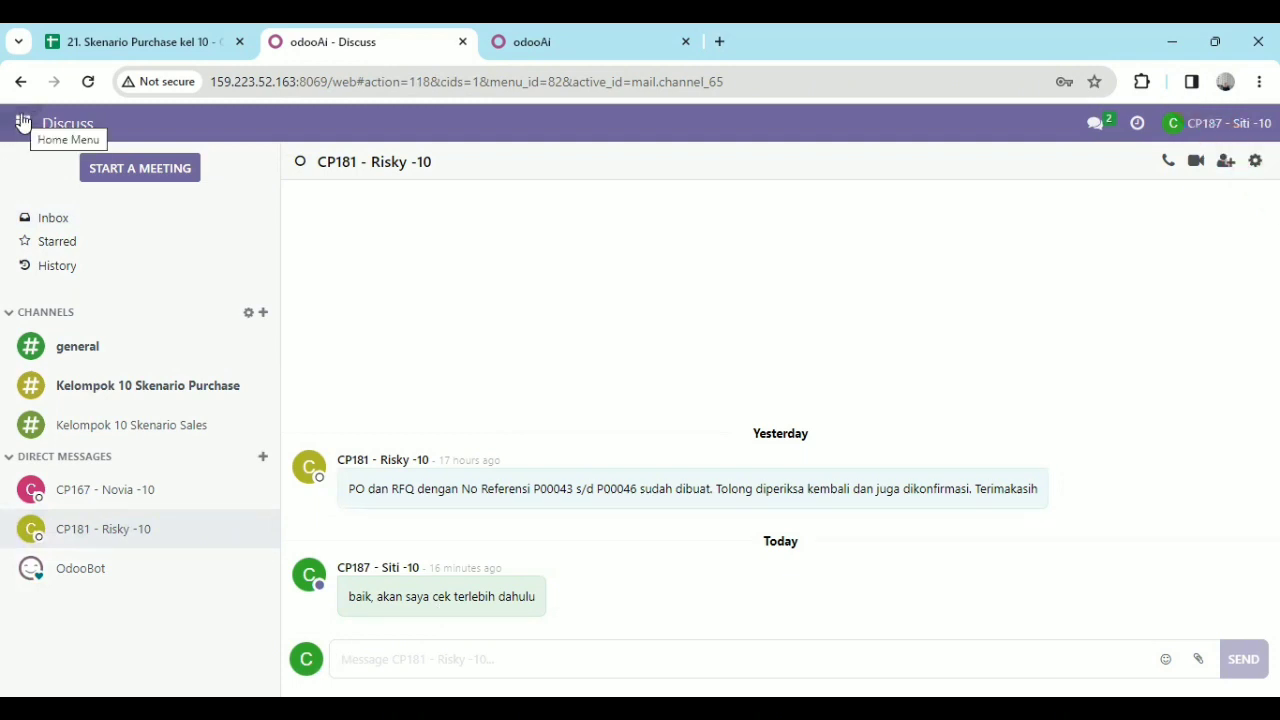
left_click(22, 122)
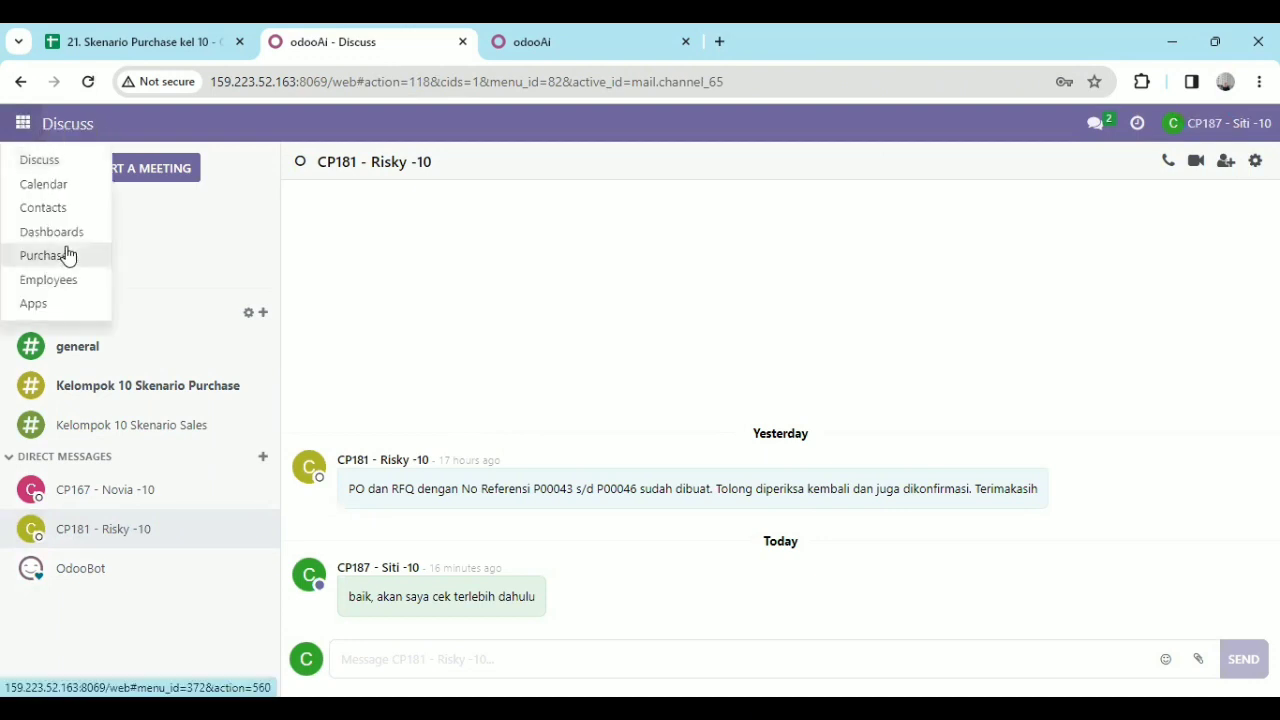
left_click(66, 256)
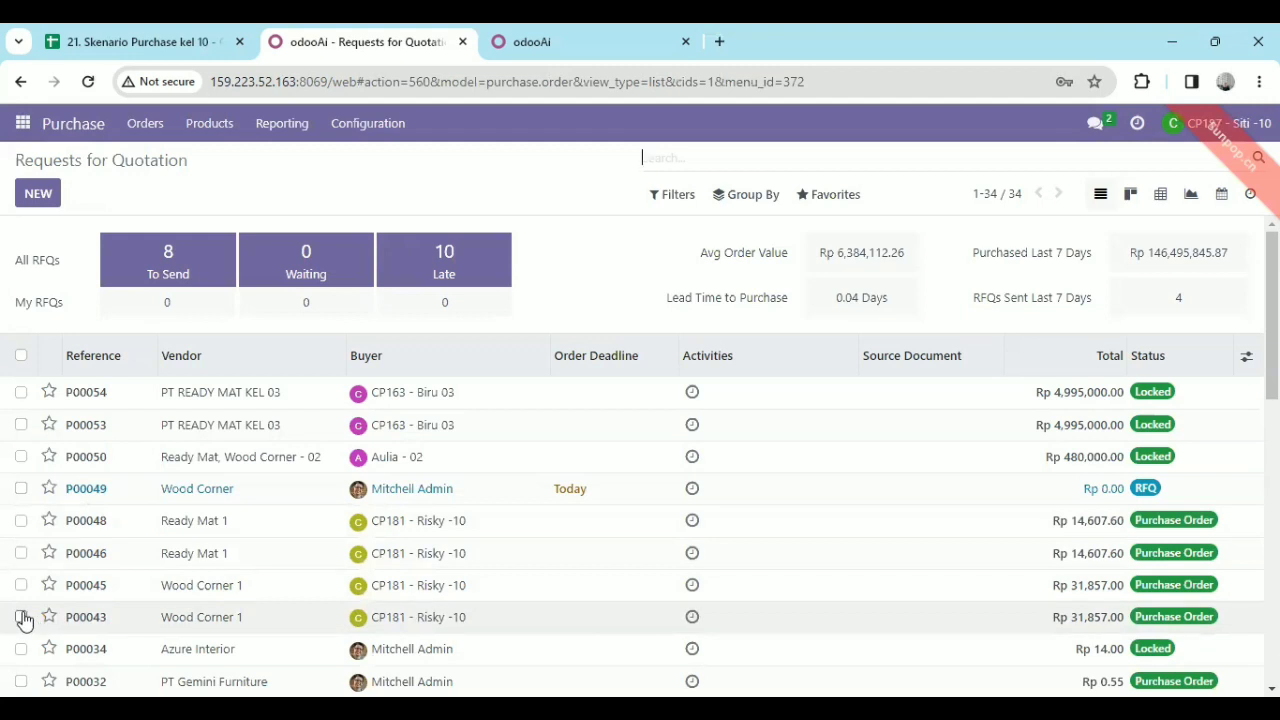
Try to create a bill from the older Wood Corner 1 purchase order.
double_click(100, 618)
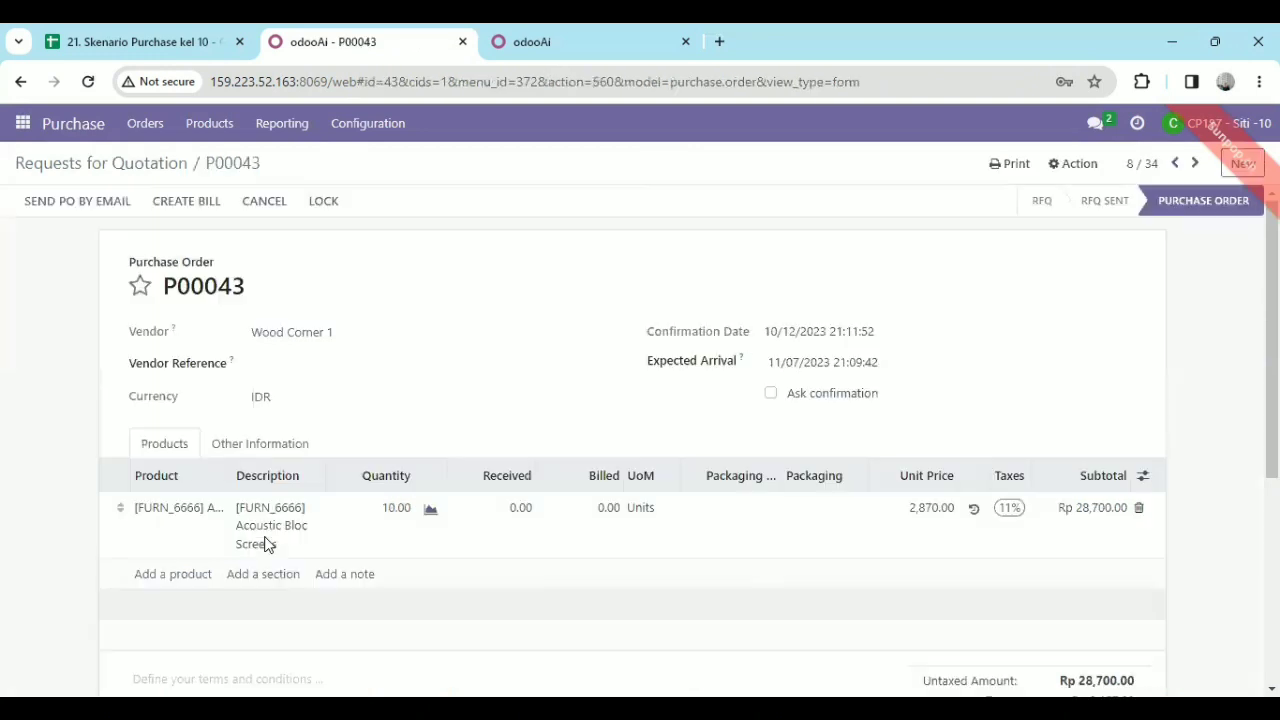
left_click(205, 213)
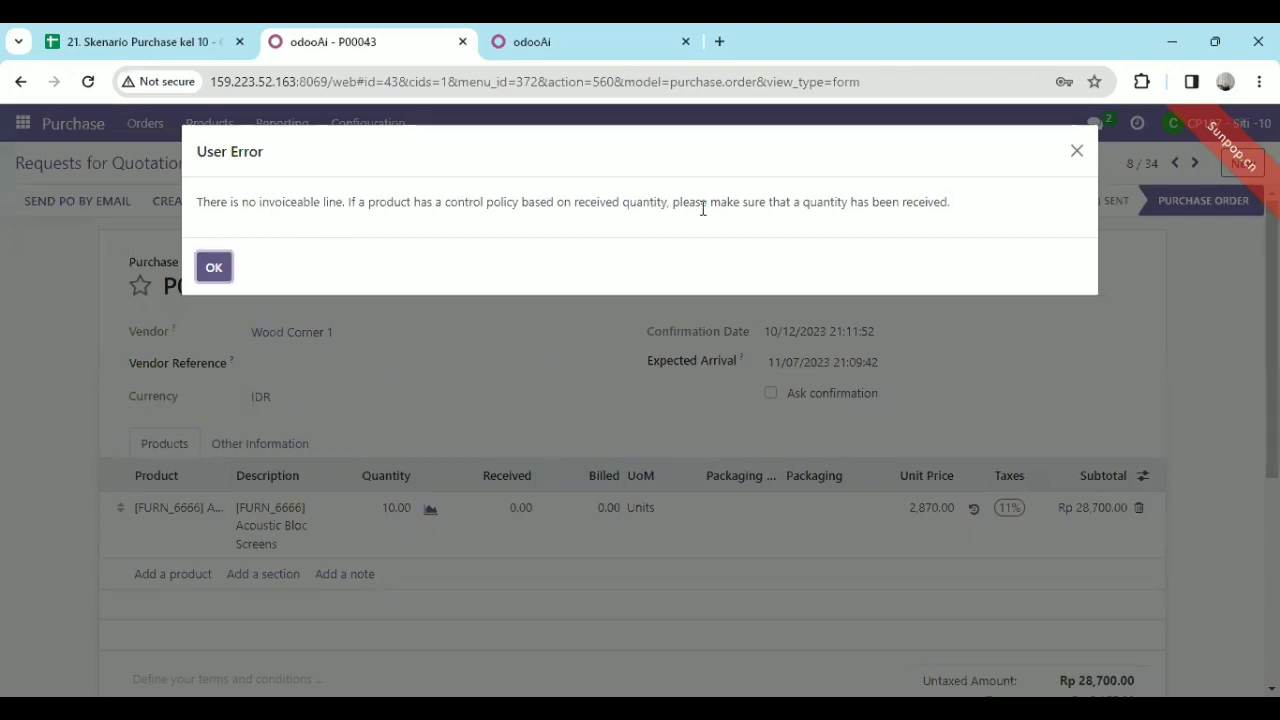
left_click(214, 268)
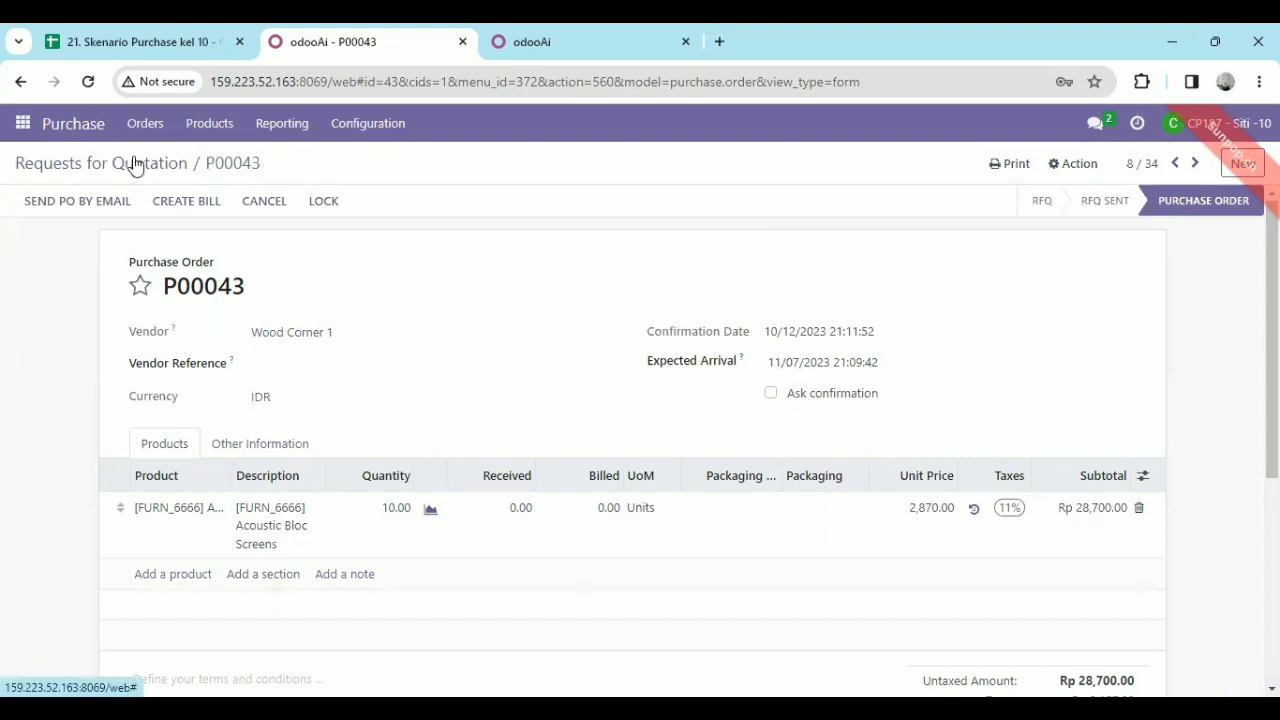
Try to create a bill from the newer Wood Corner 1 purchase order.
left_click(135, 165)
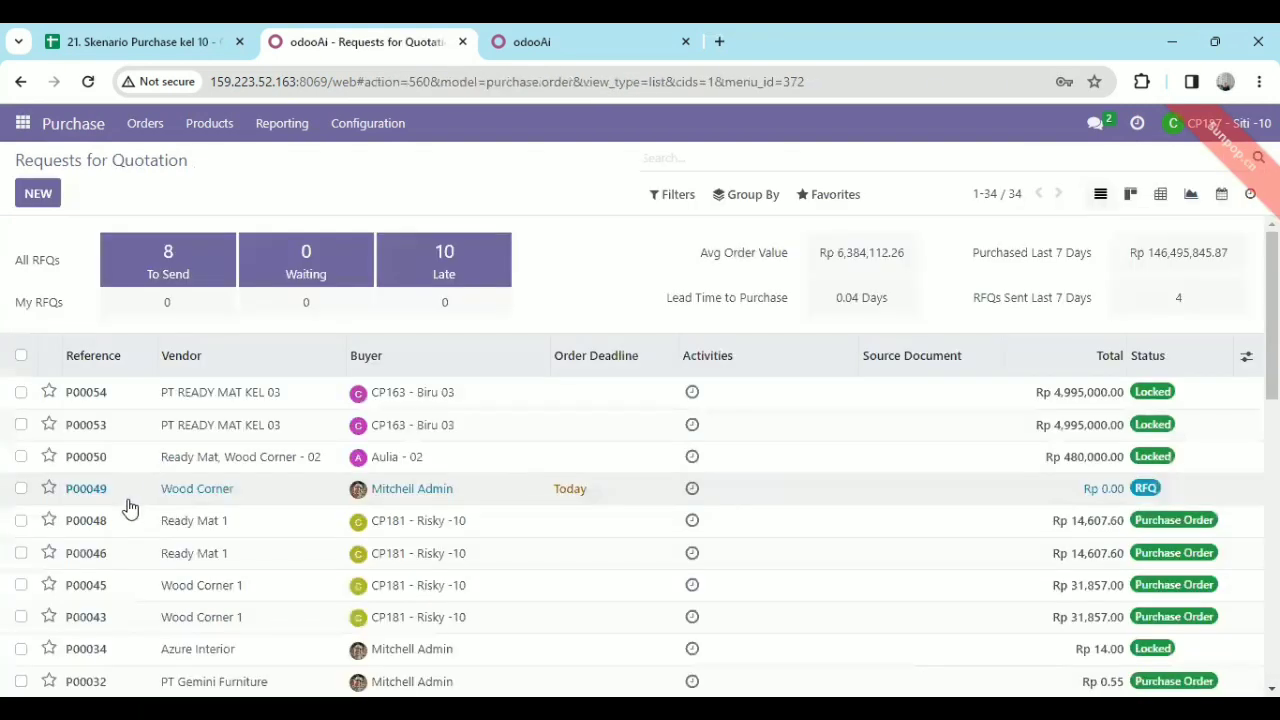
left_click(127, 586)
double_click(185, 183)
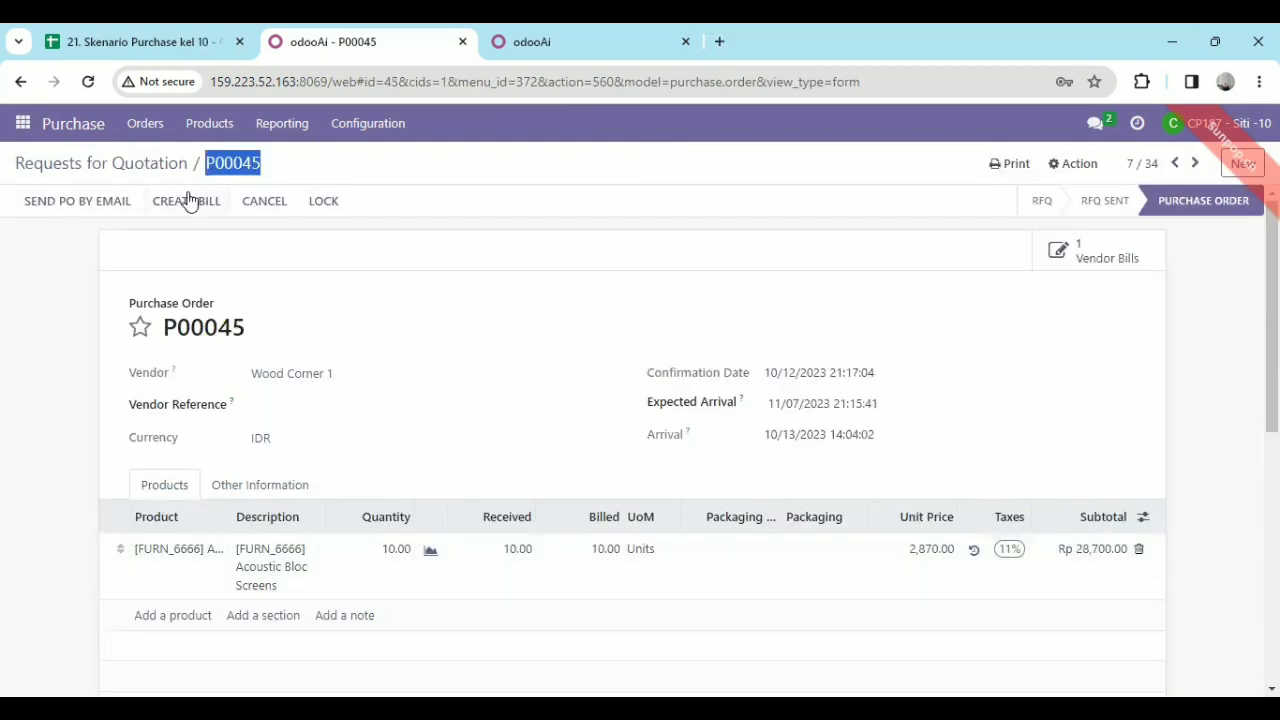
left_click(190, 200)
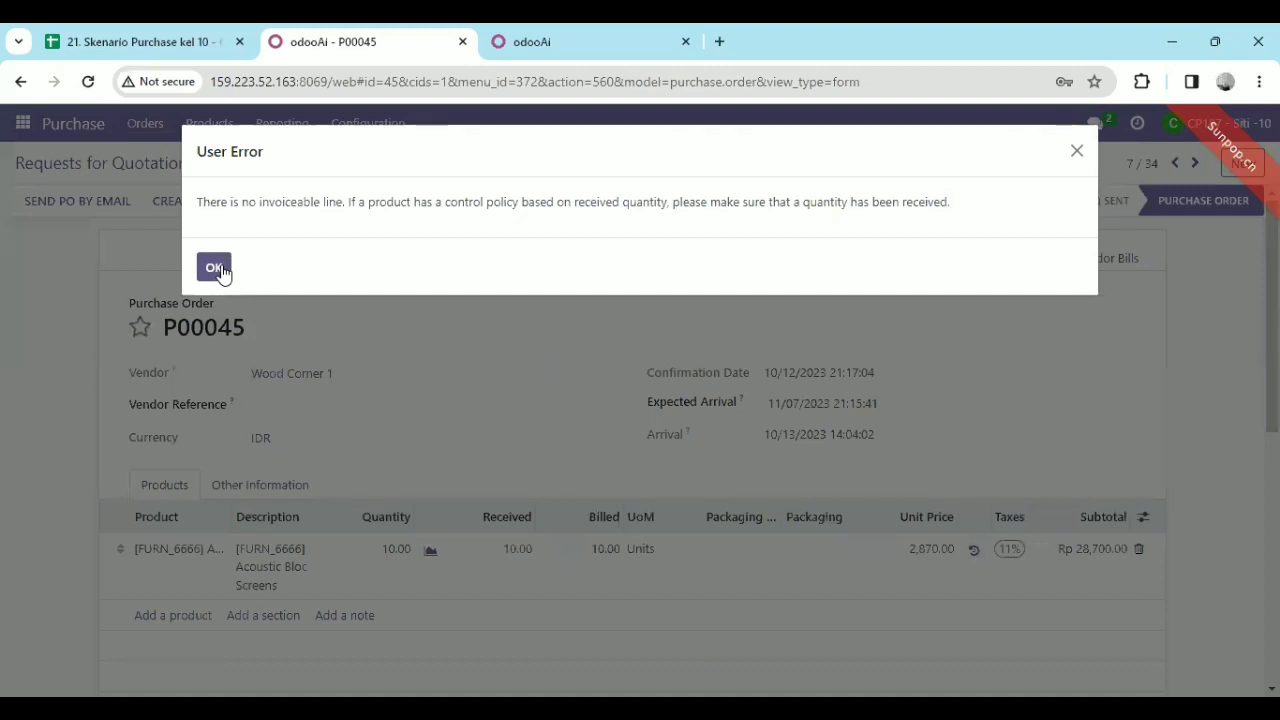
left_click(214, 268)
Read the direct message conversation with the inventory manager in Discuss.
left_click(22, 123)
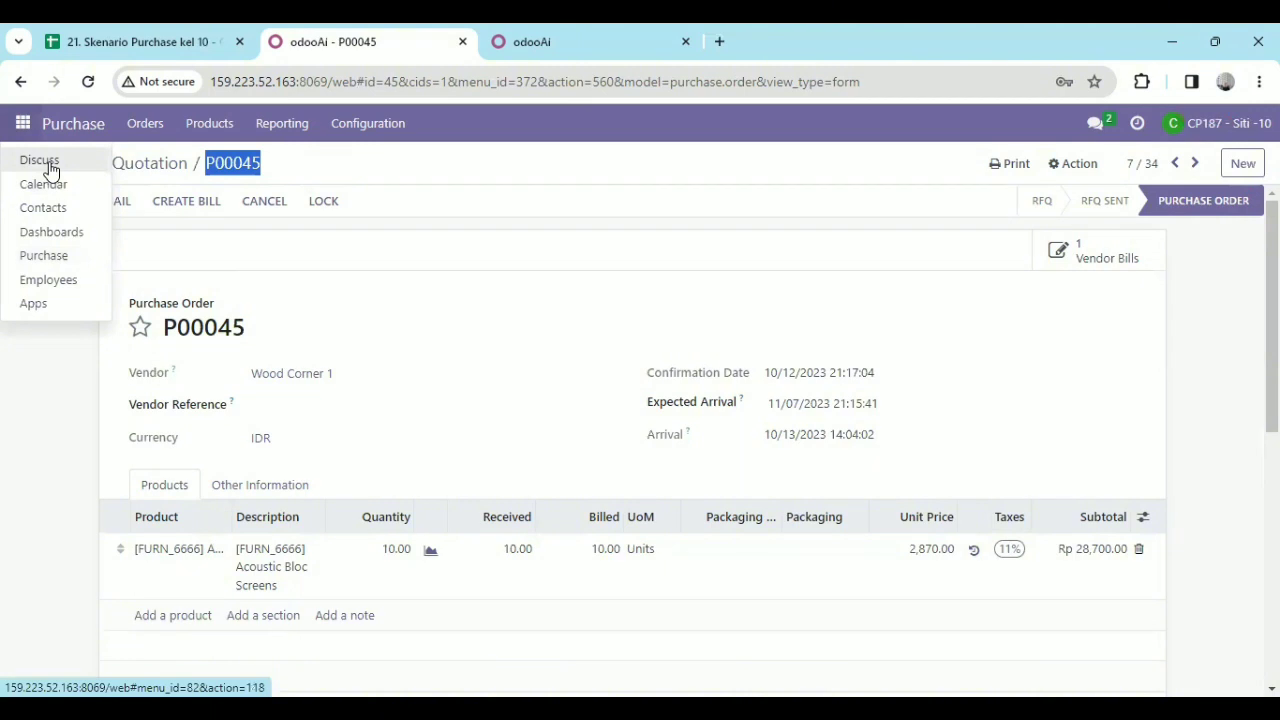
left_click(50, 163)
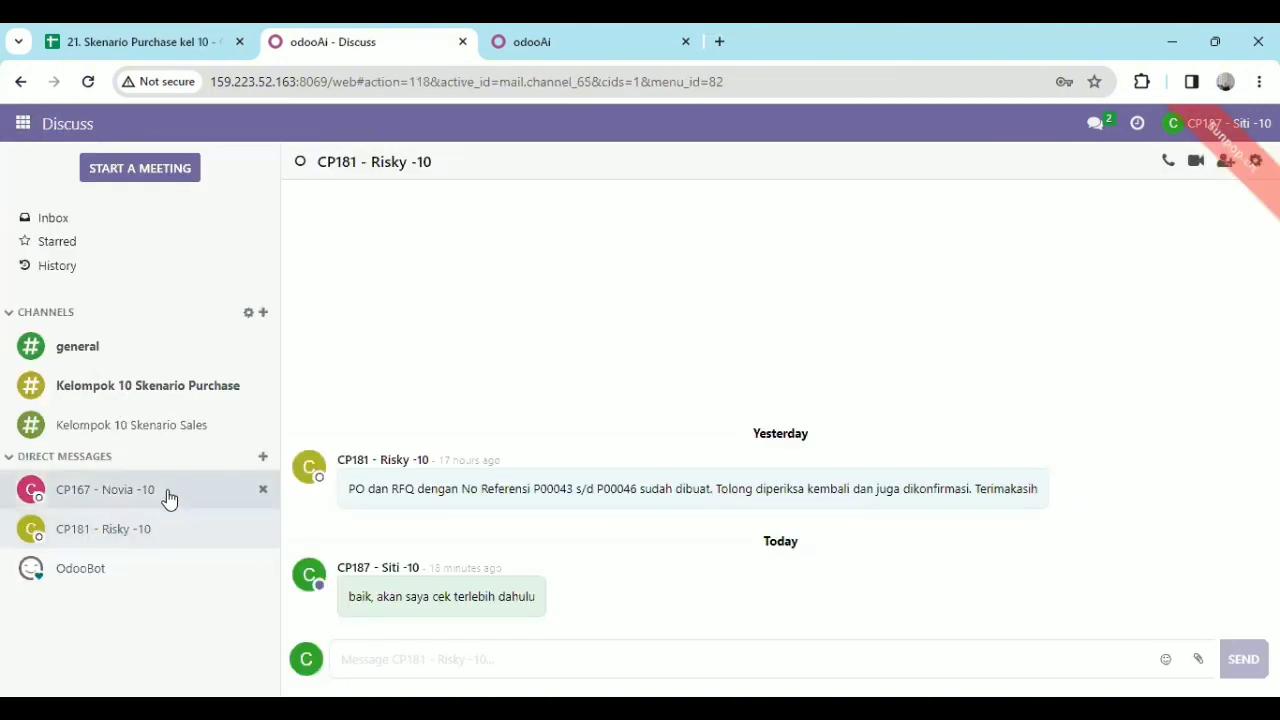
left_click(168, 499)
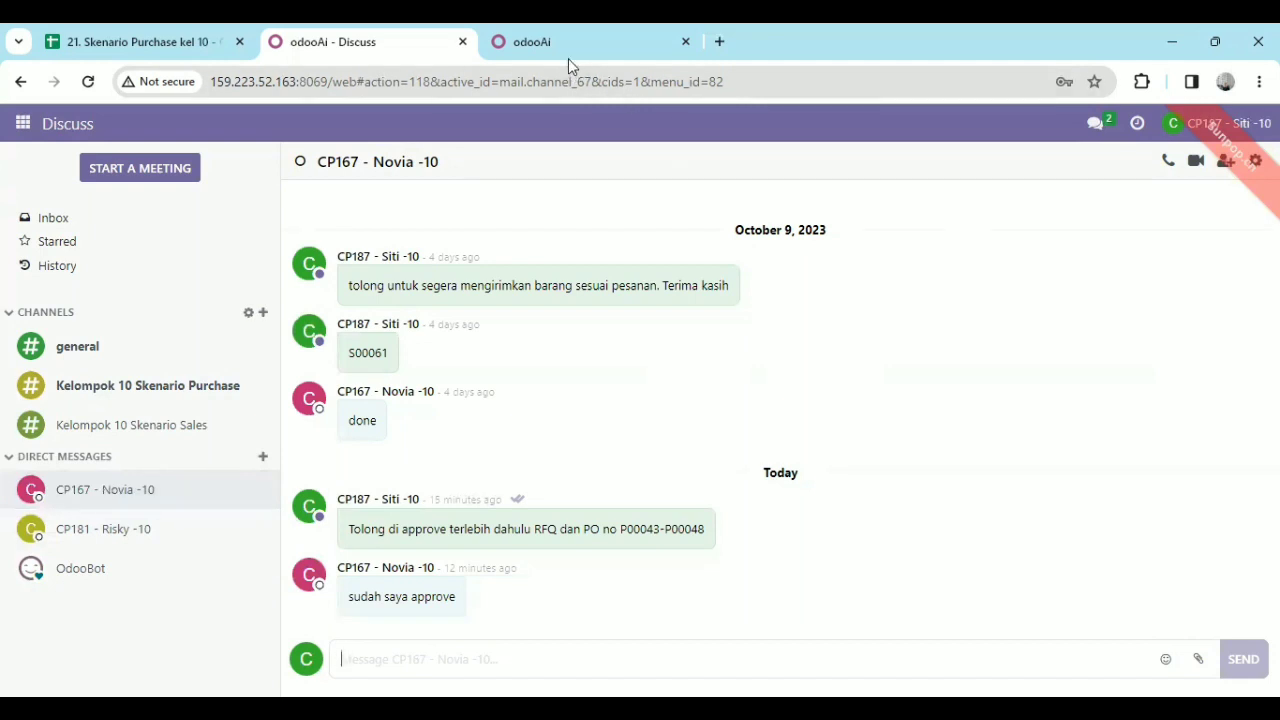
Examine the user roles and job descriptions on the Impor Data sheet of the purchase scenario spreadsheet.
left_click(157, 38)
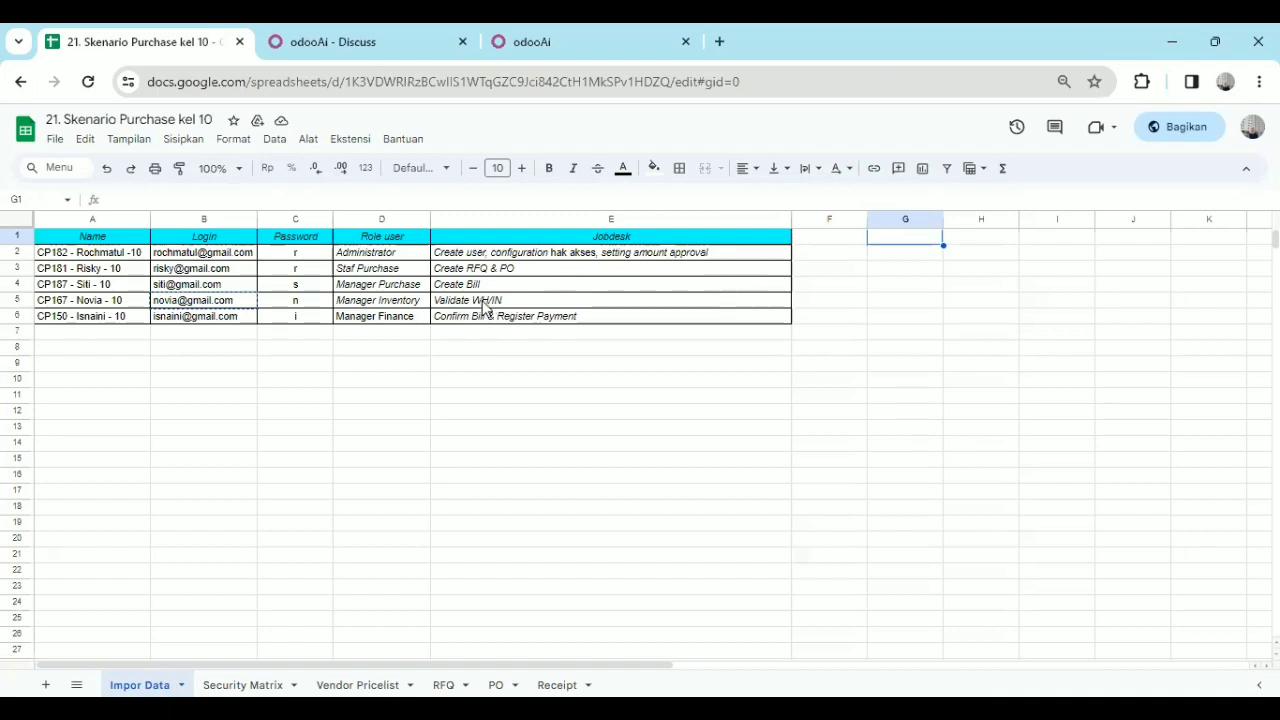
left_click(576, 370)
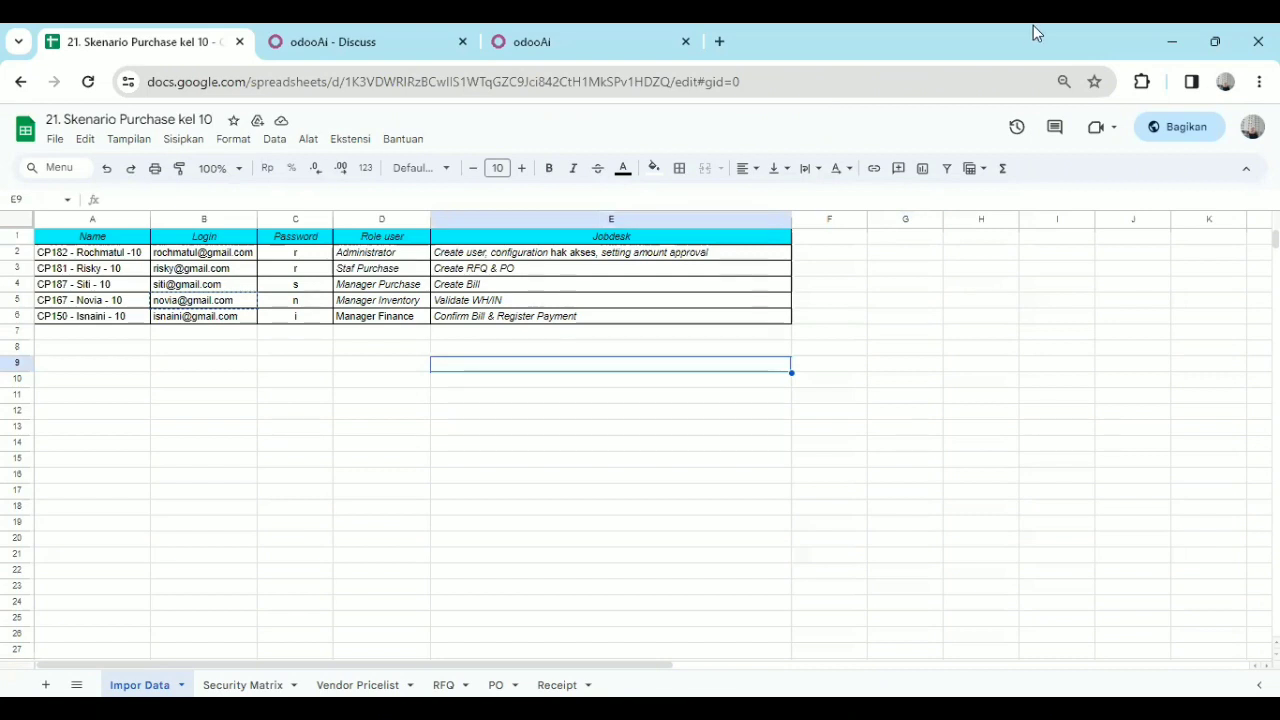
left_click(588, 449)
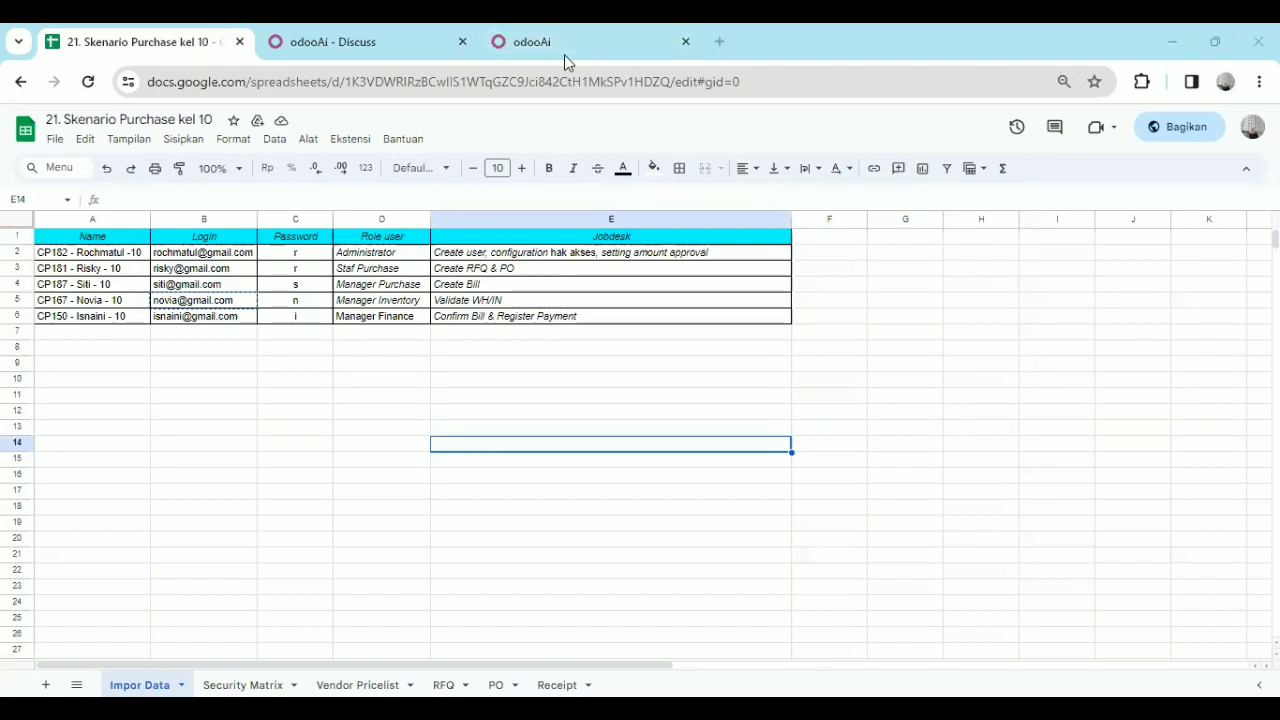
left_click(864, 131)
Try to log in to Odoo as the inventory manager with that account's e-mail and password.
key("ctrl+3")
left_click(574, 366)
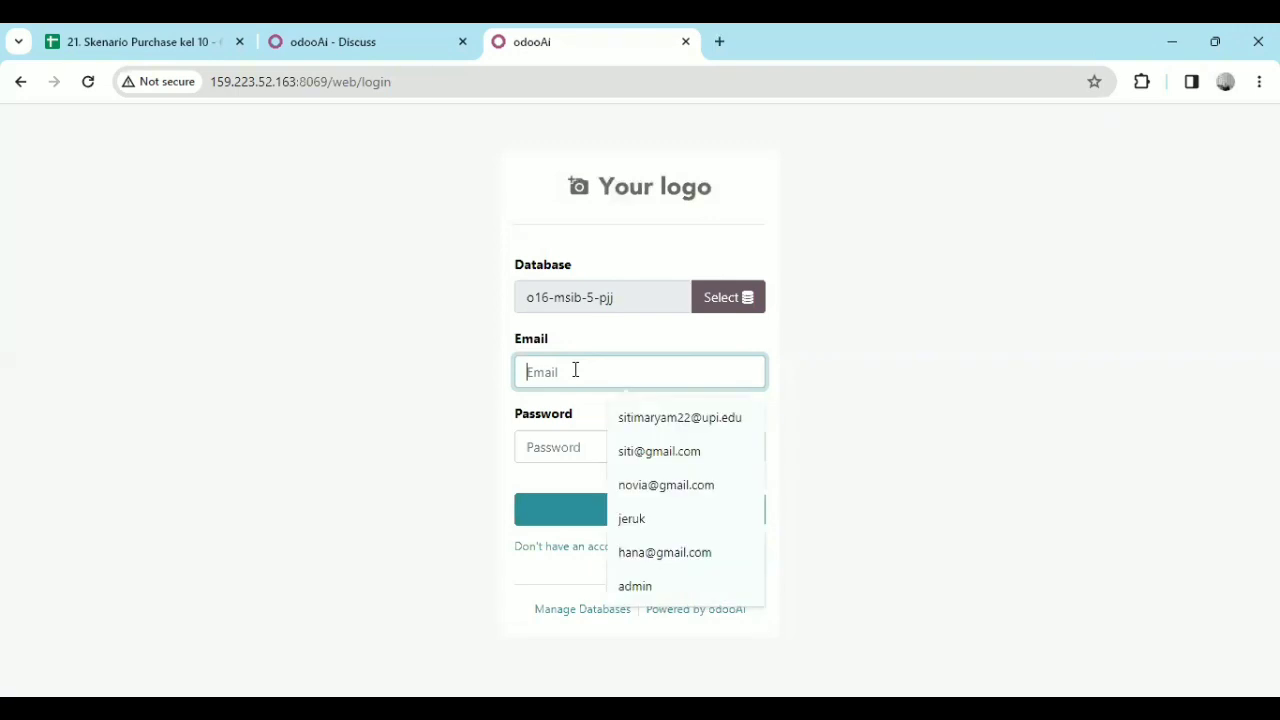
left_click(670, 498)
left_click(587, 440)
type("1")
left_click(623, 522)
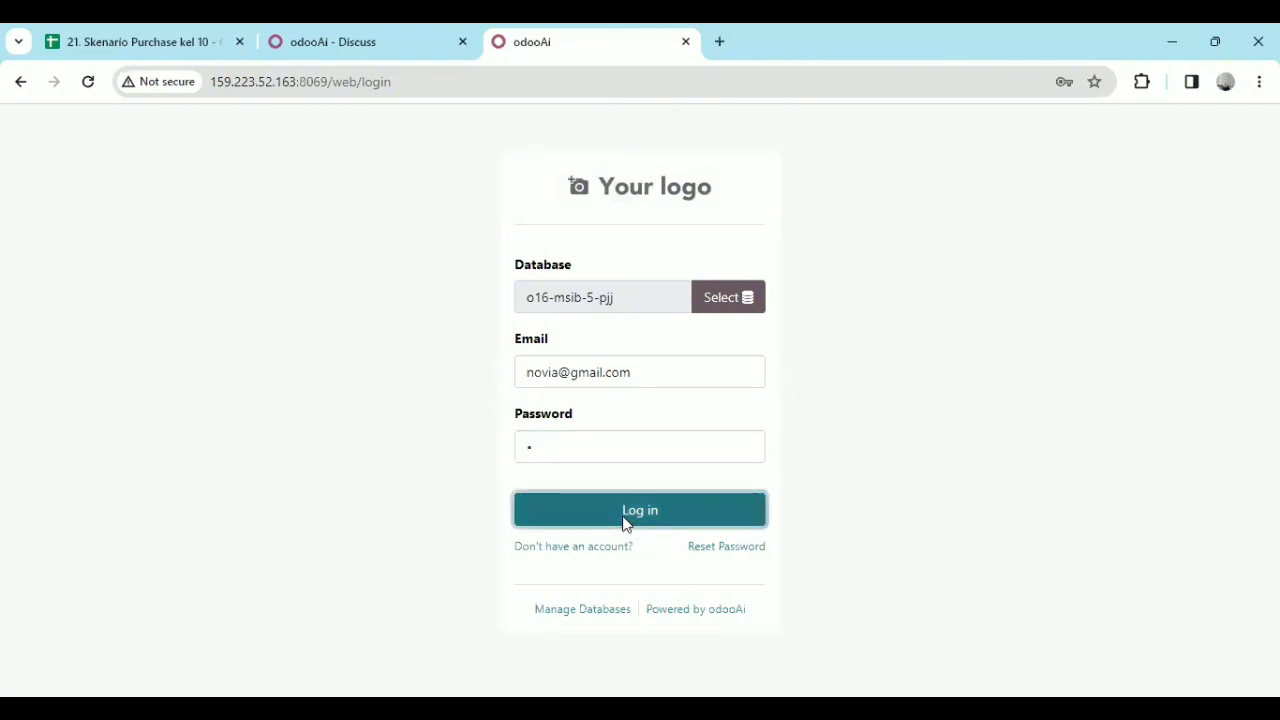
Try to reload the expired login page and resubmit its form, and close that page.
left_click(88, 84)
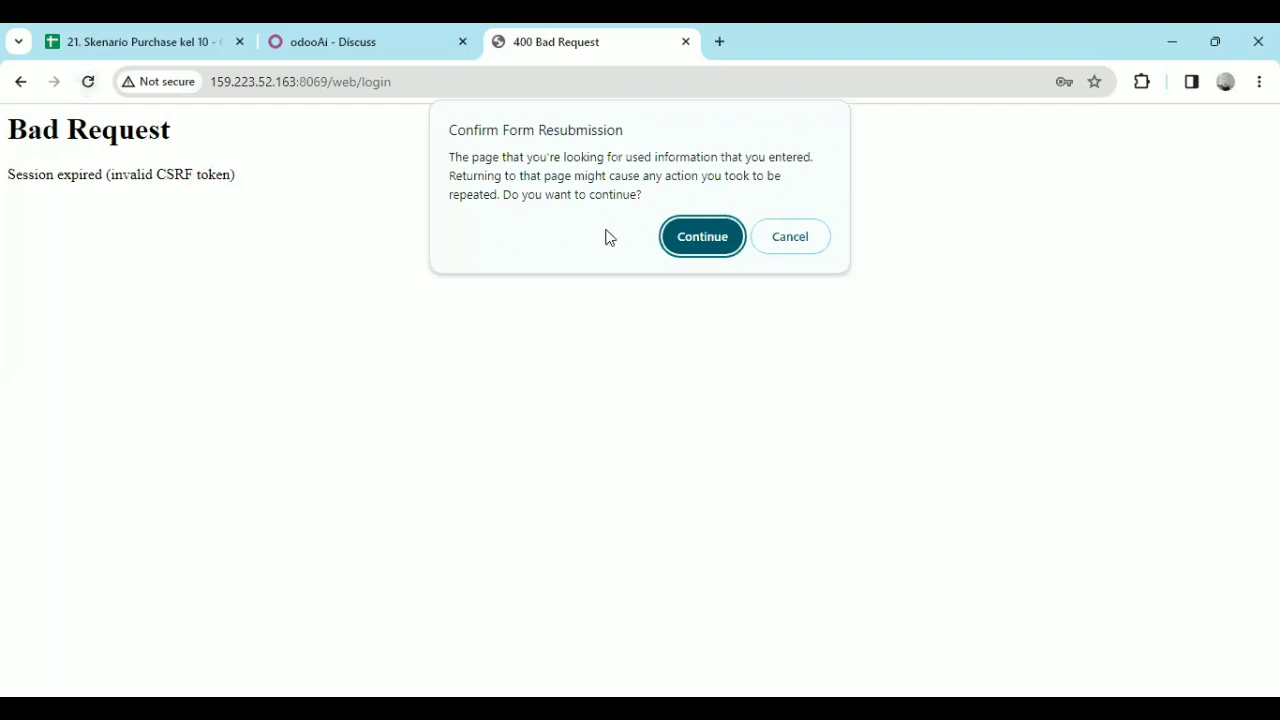
left_click(683, 238)
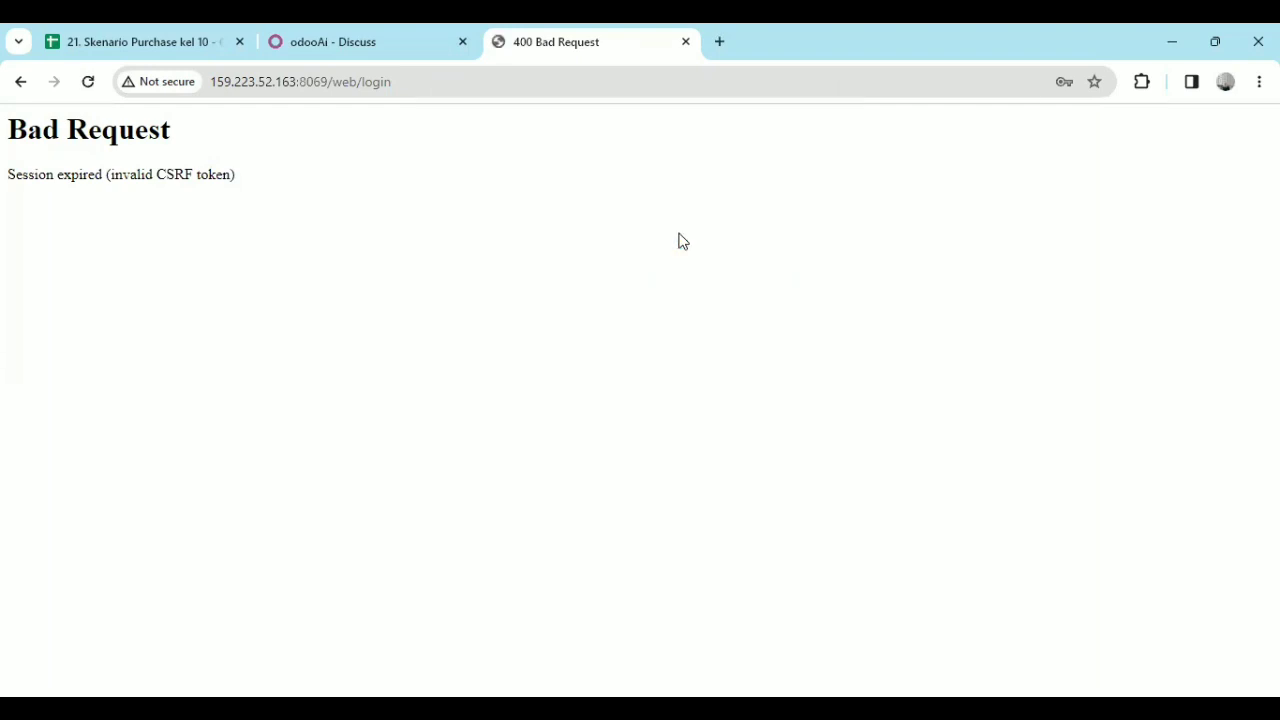
left_click(89, 86)
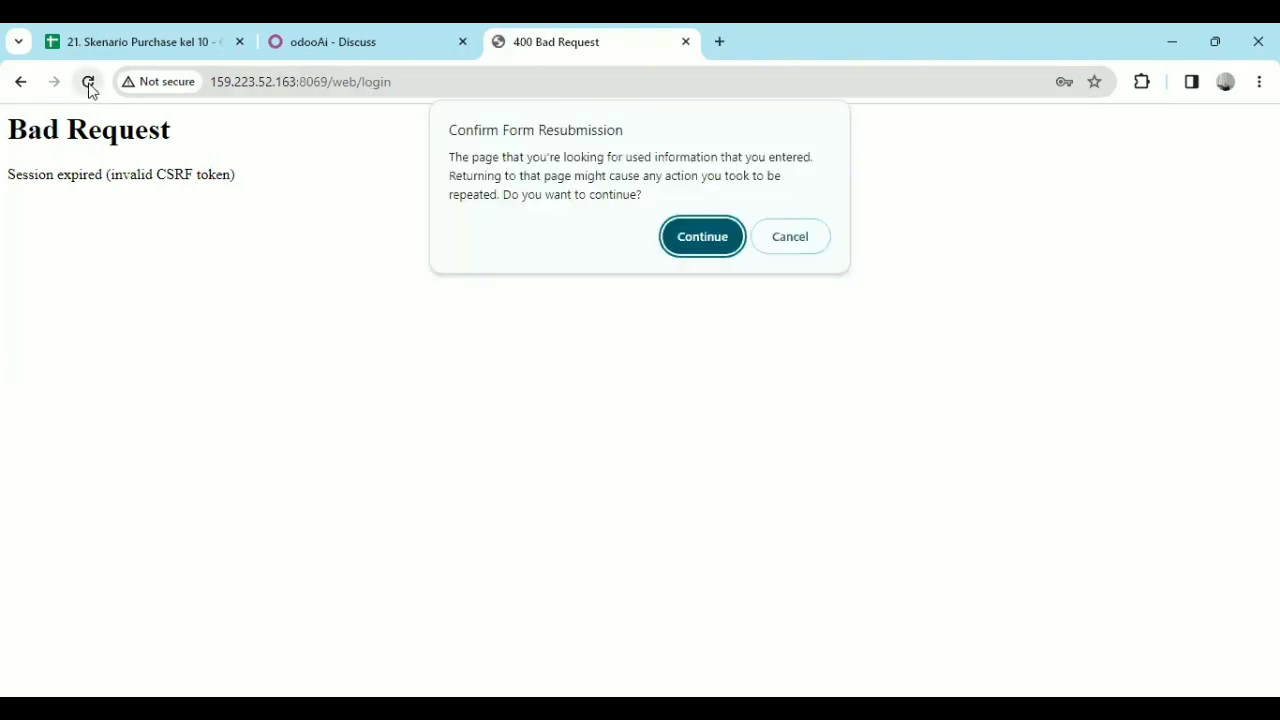
left_click(703, 237)
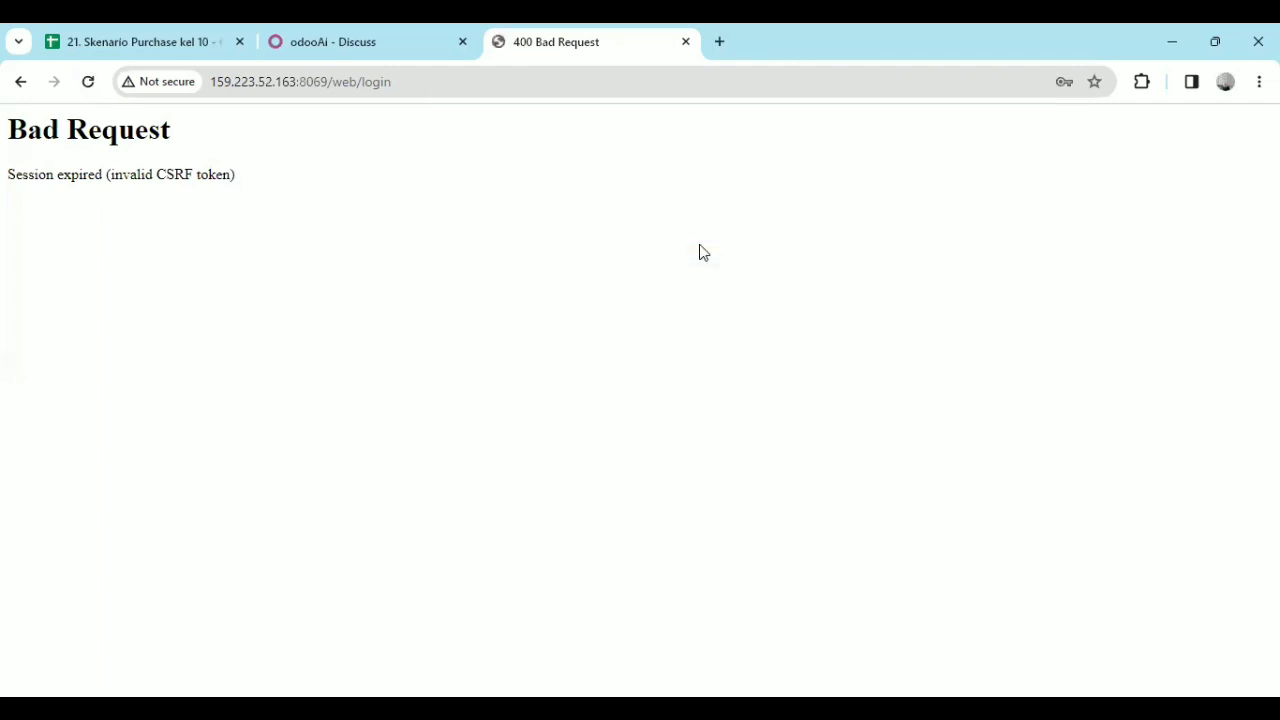
left_click(686, 42)
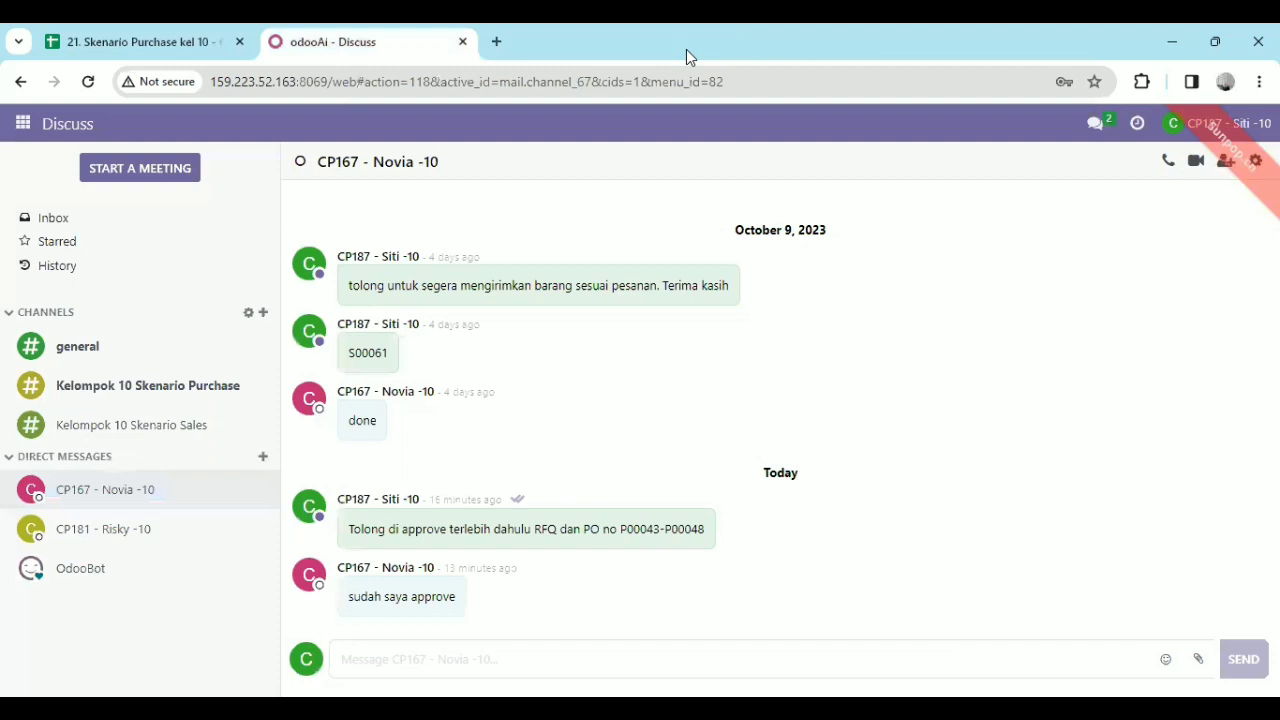
Duplicate the Odoo Discuss page and log out of the current account in the copy.
right_click(347, 42)
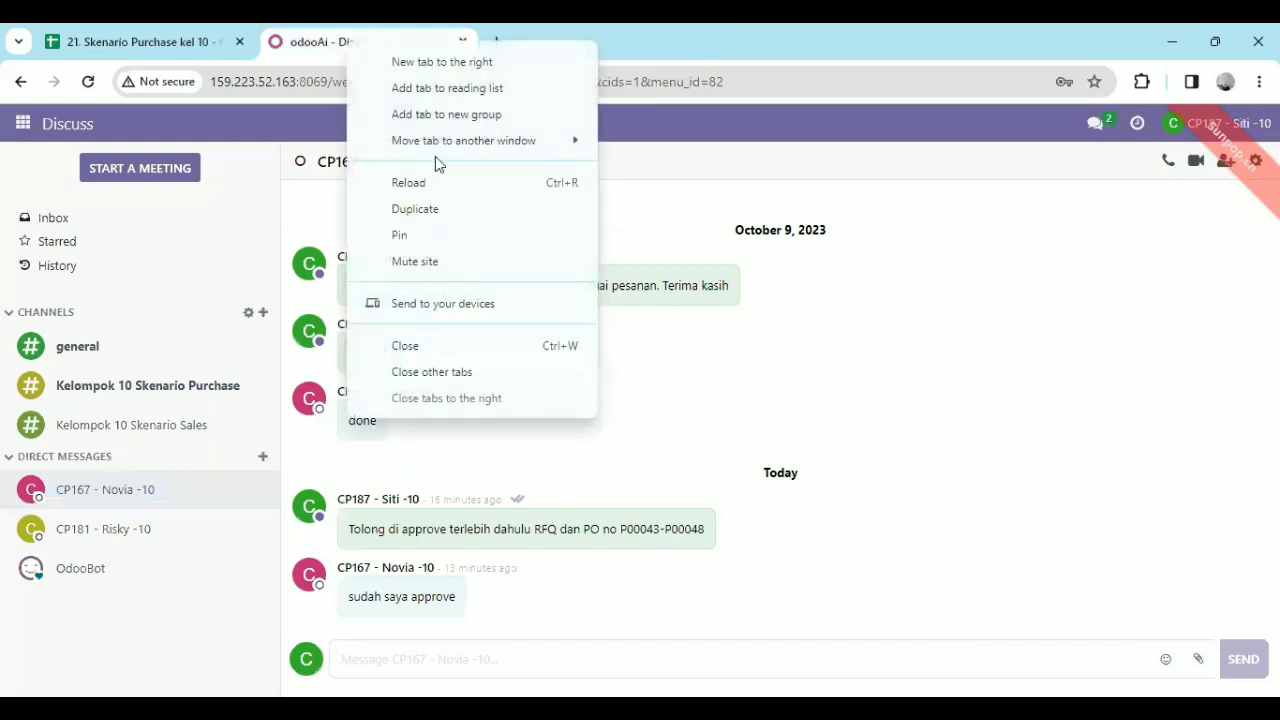
left_click(452, 209)
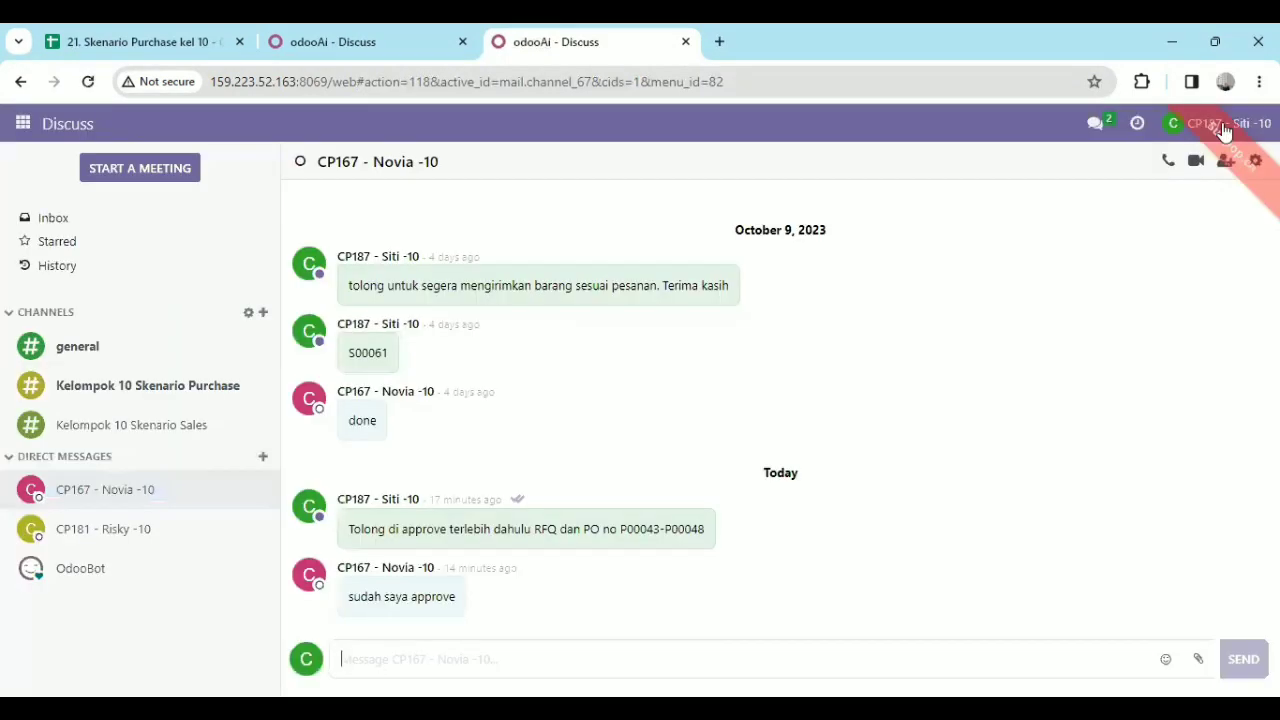
left_click(1224, 133)
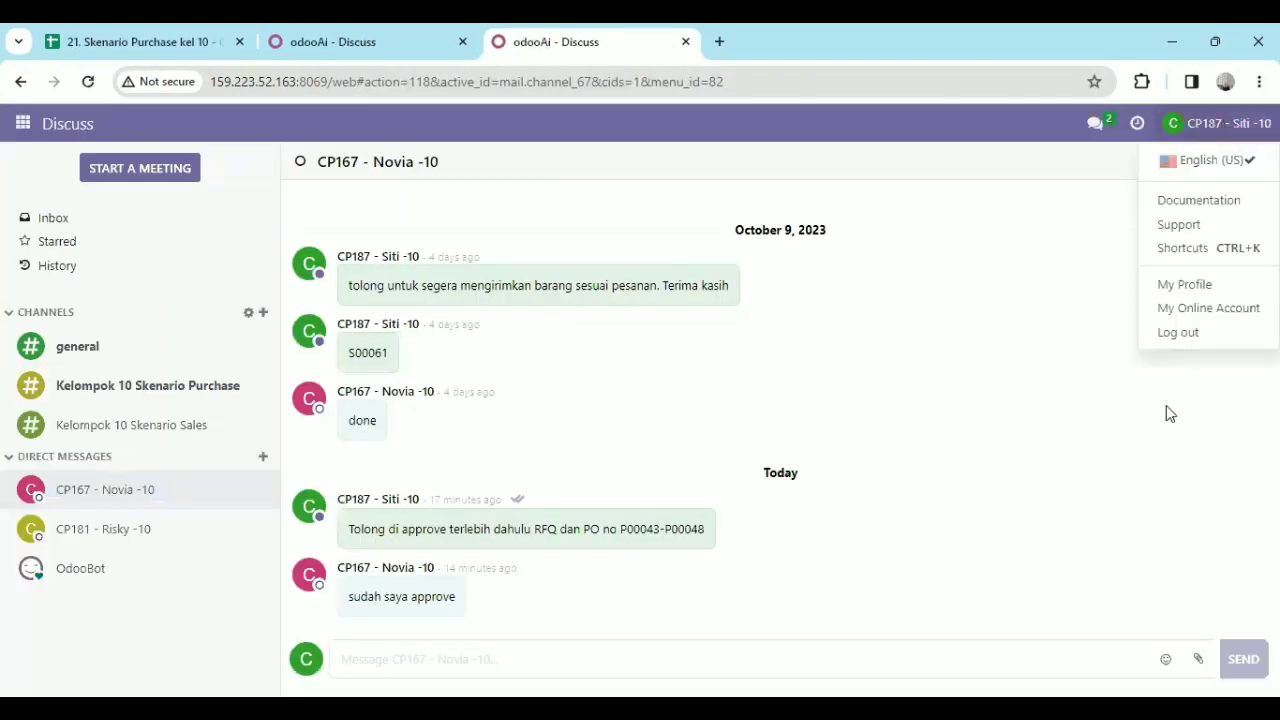
left_click(1175, 343)
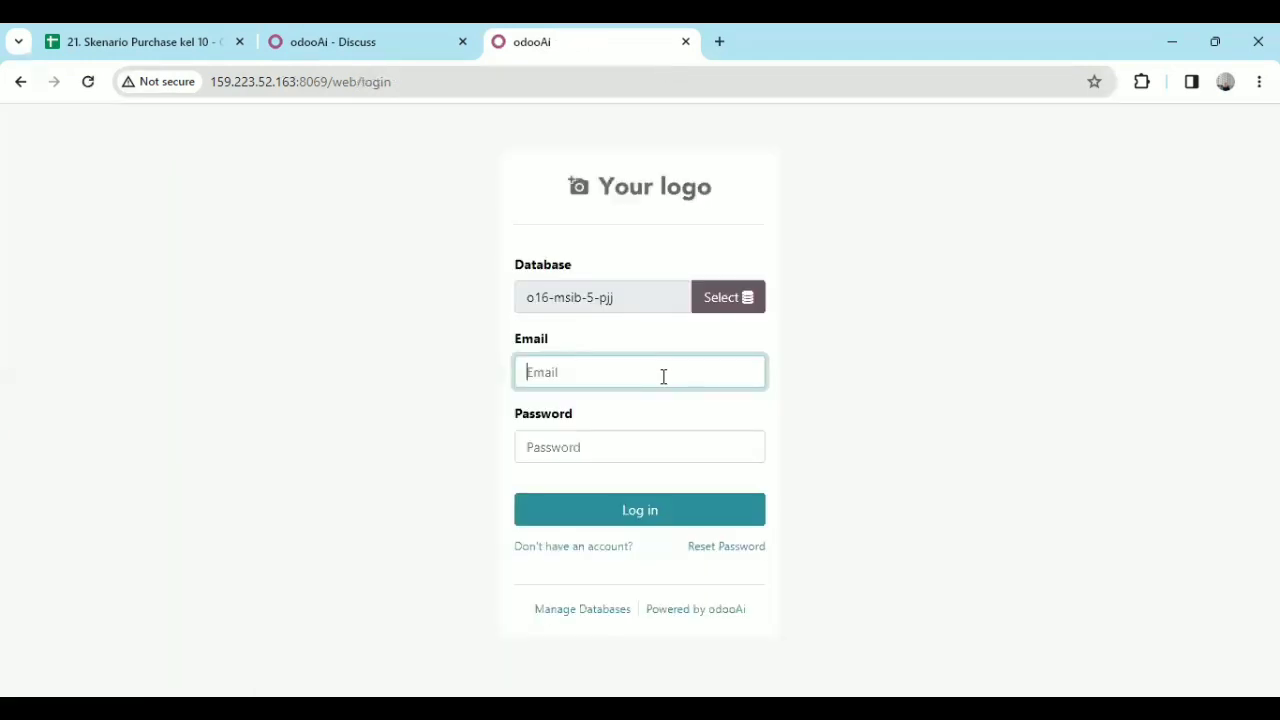
Log in as the inventory manager with that account's e-mail and password, and open the direct message conversation about approving P00043-P00048.
left_click(663, 376)
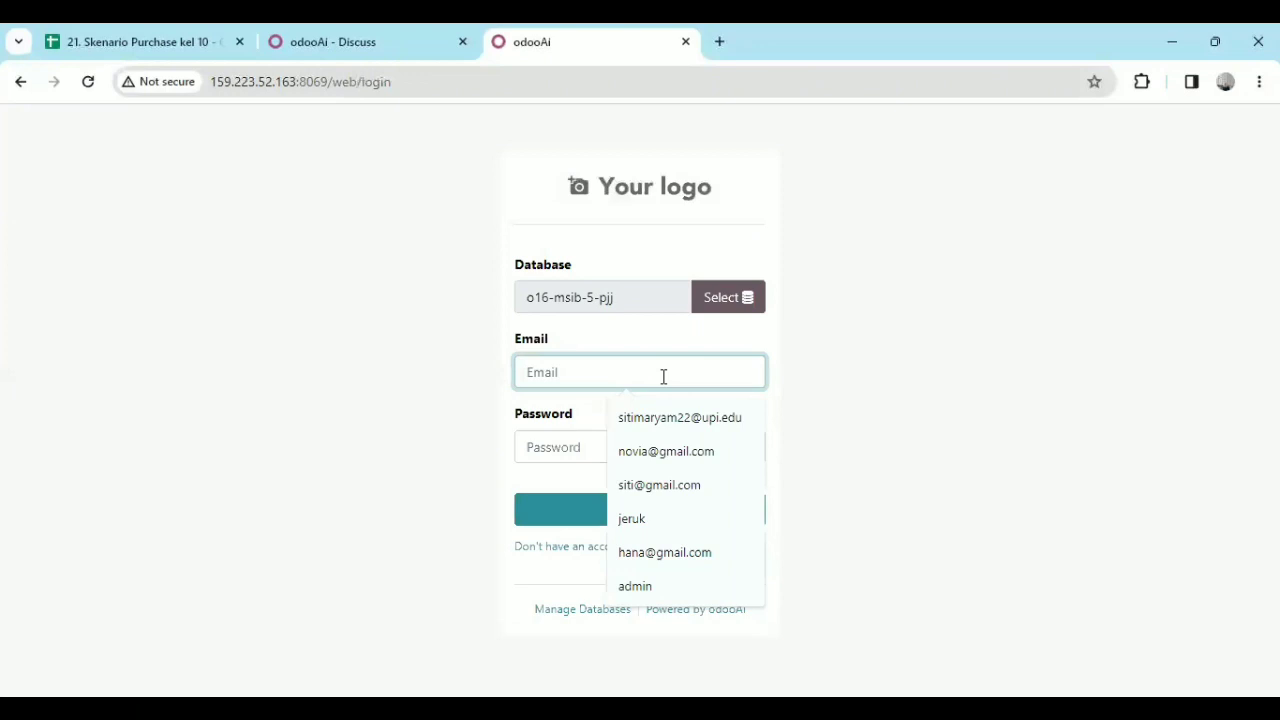
type("novia")
left_click(678, 421)
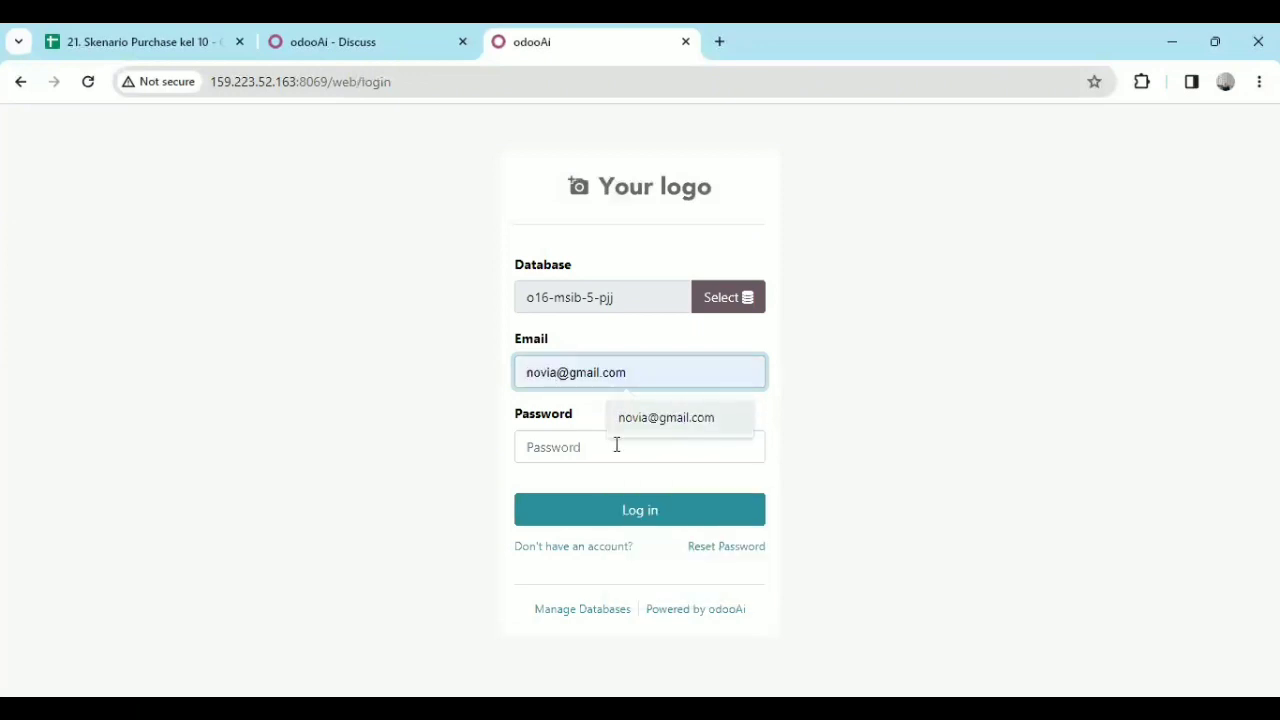
left_click(575, 448)
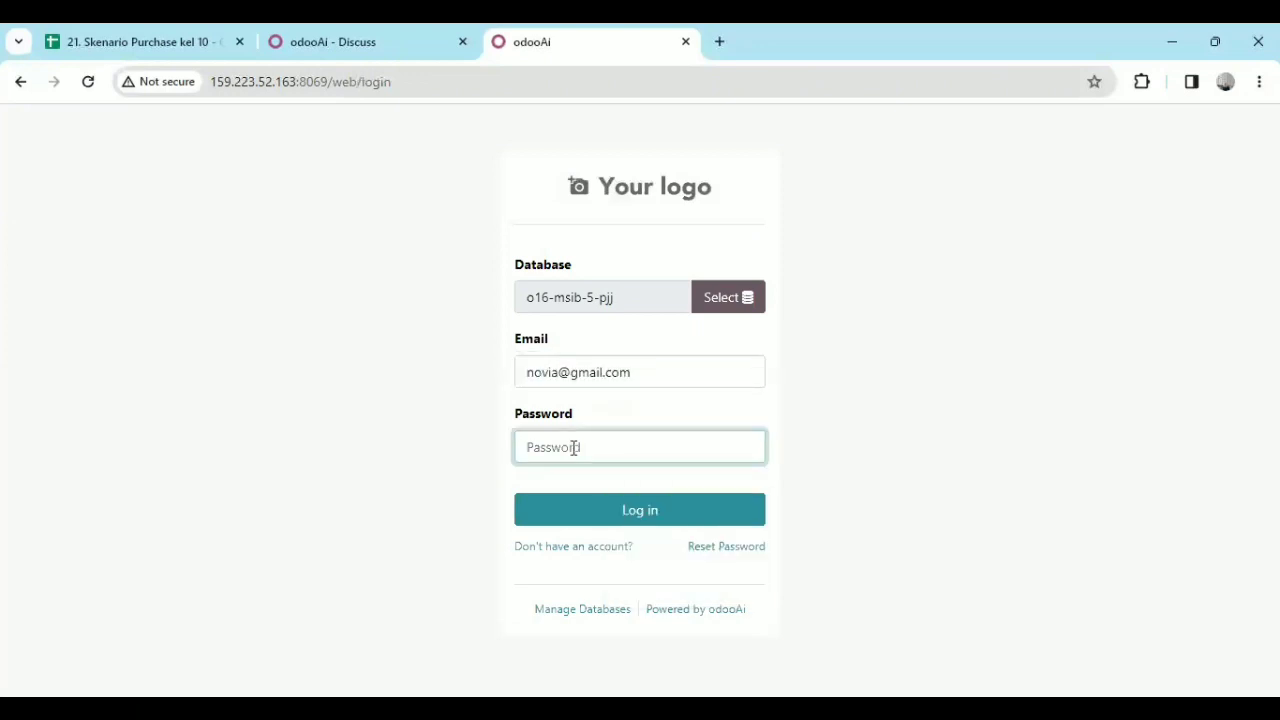
type("1")
left_click(628, 517)
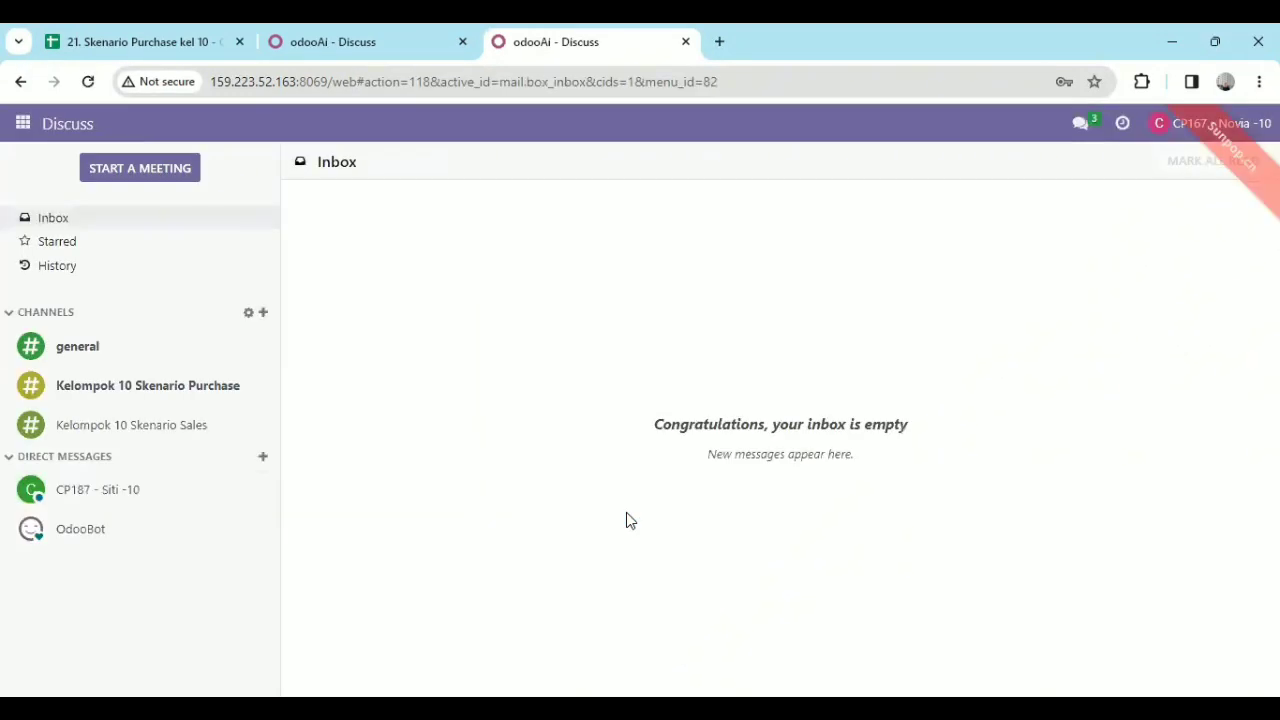
left_click(124, 494)
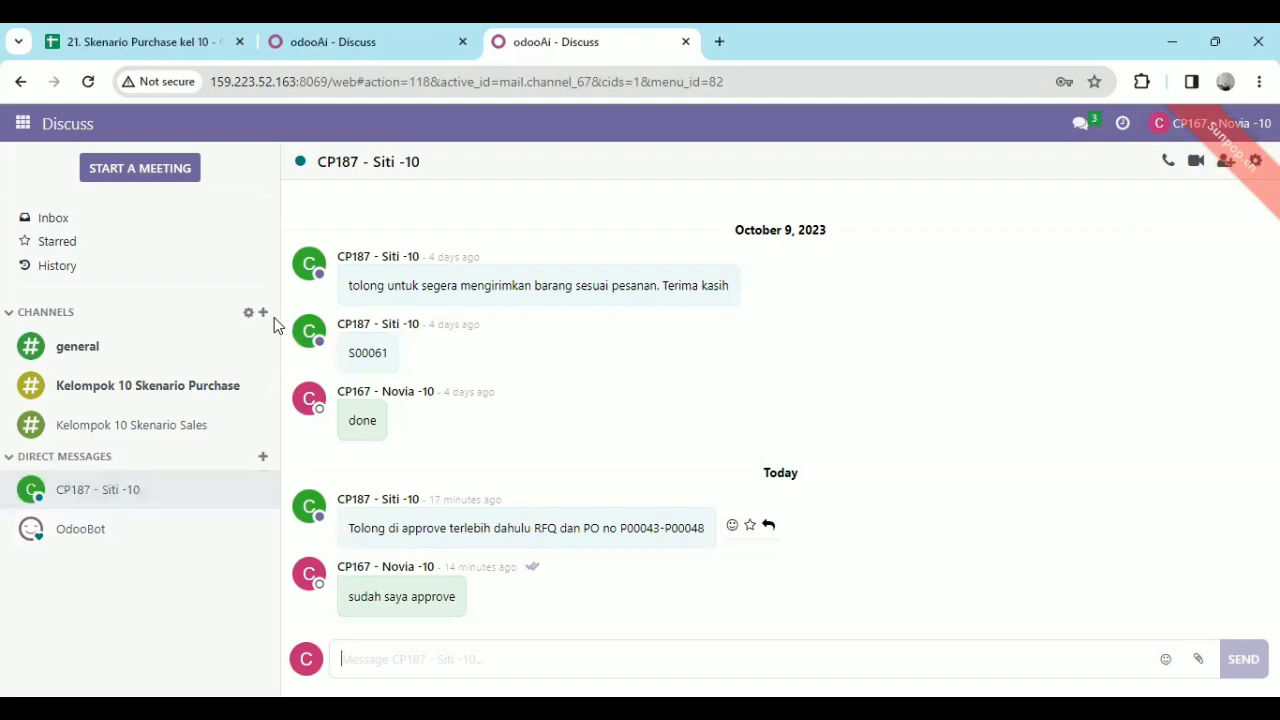
Open the delivery orders to process in Inventory and remove the Ready and Operation Type filters from the list.
left_click(20, 126)
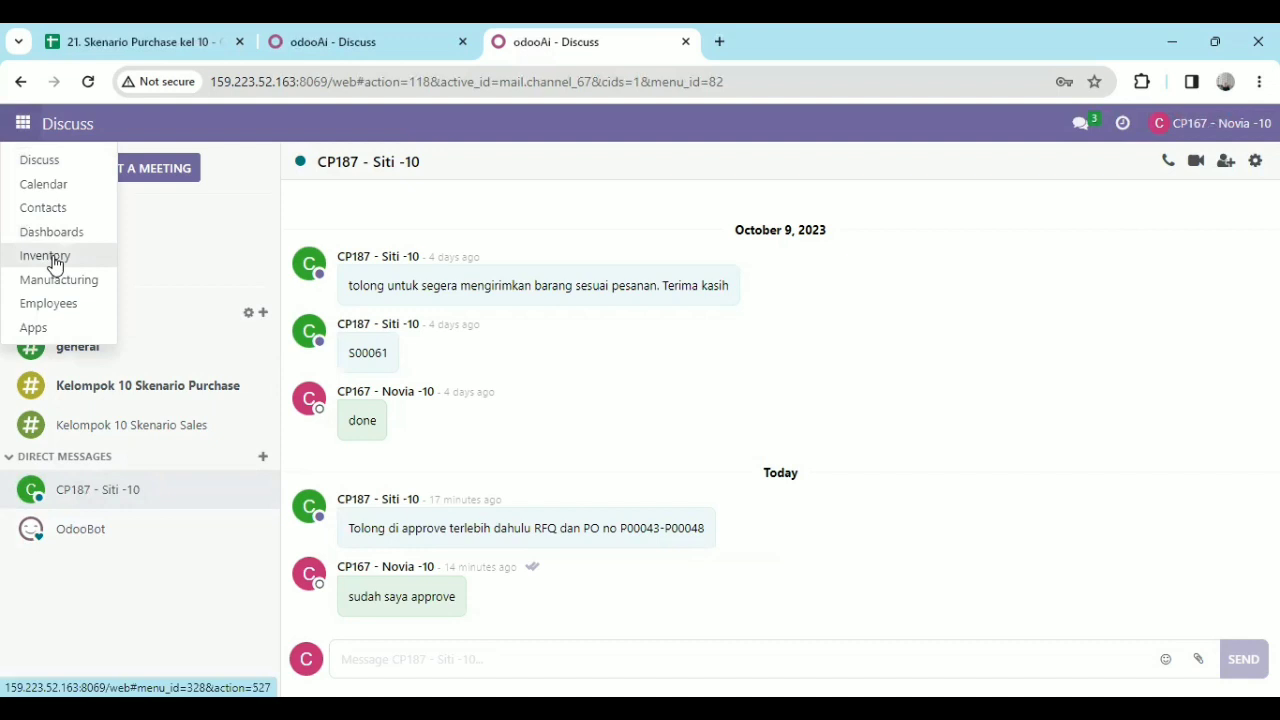
left_click(53, 260)
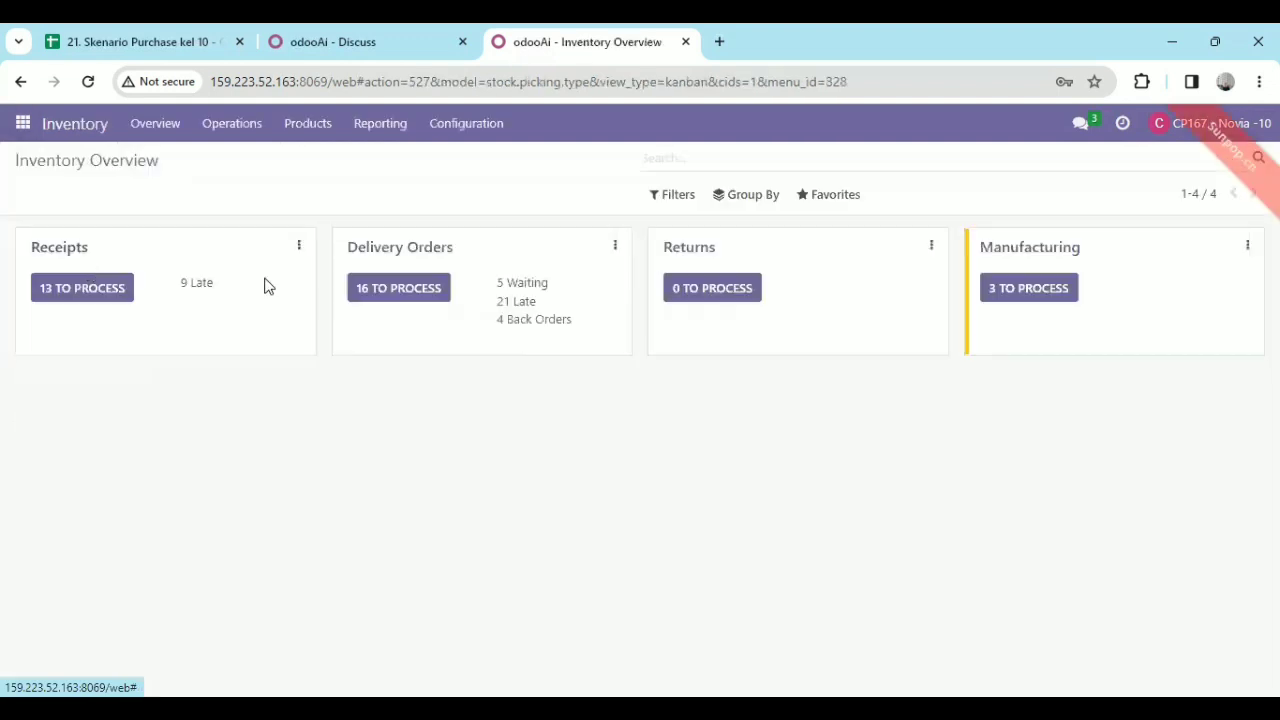
left_click(383, 288)
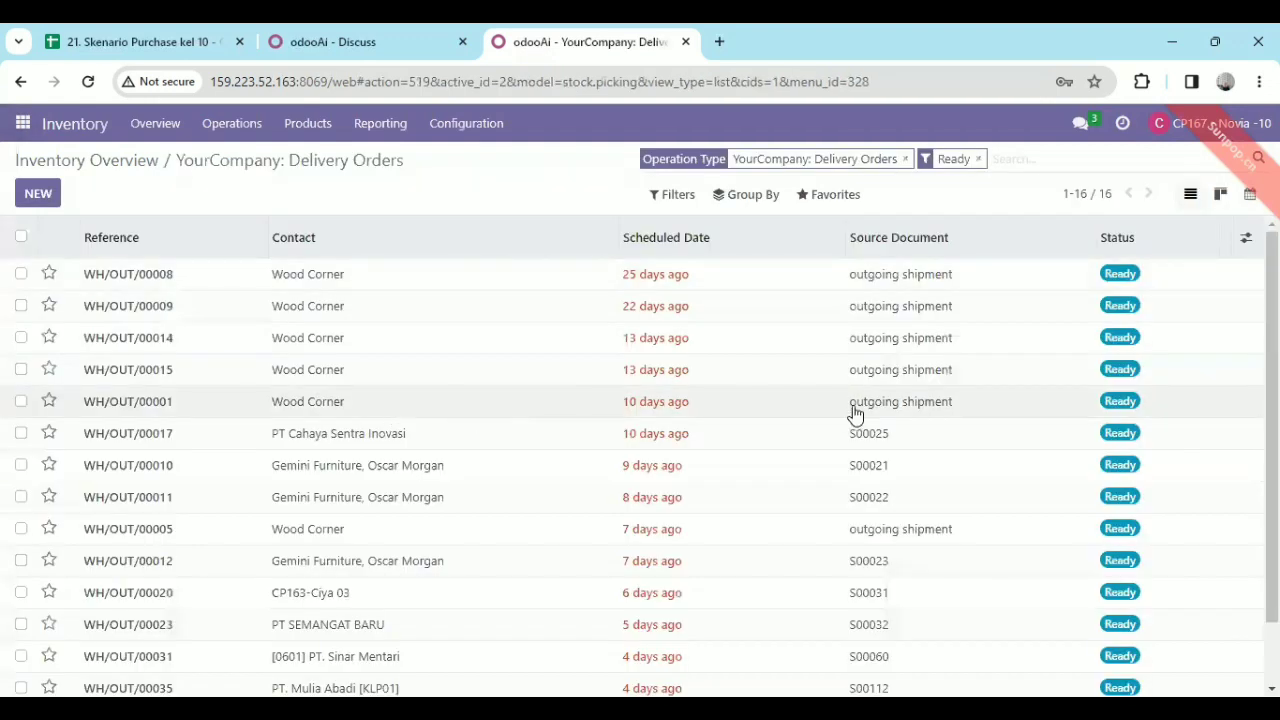
left_click(978, 159)
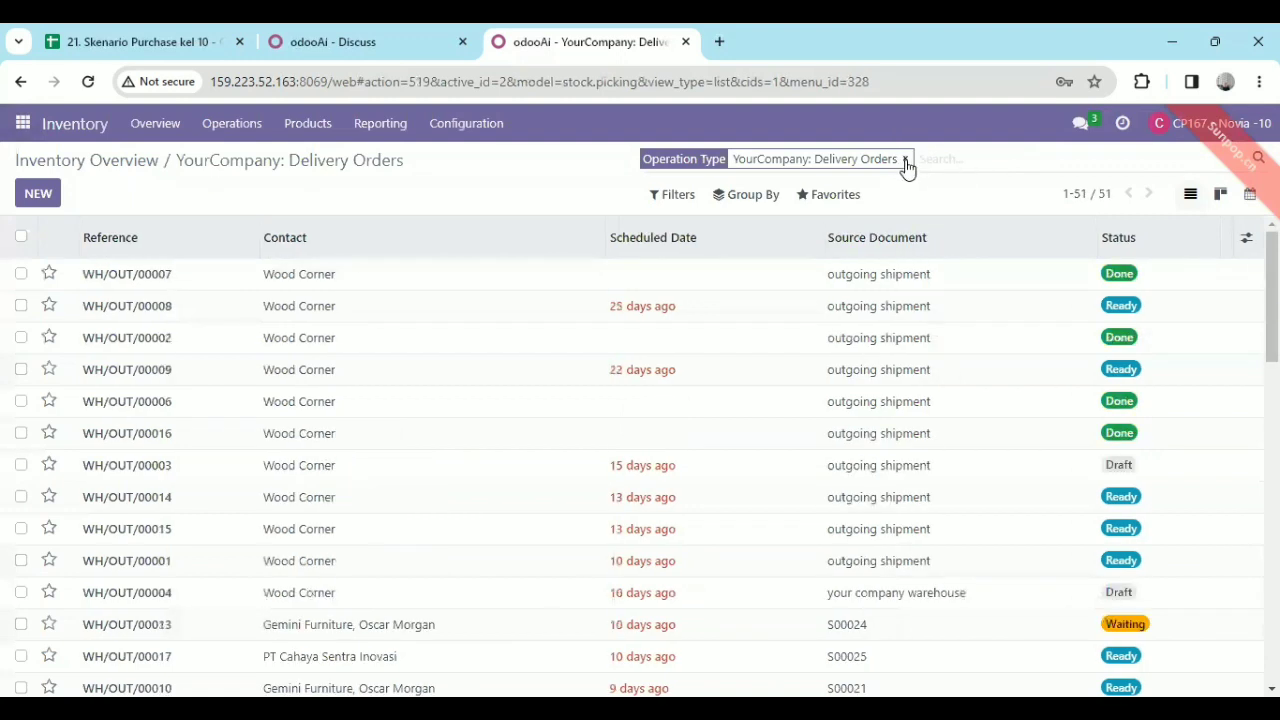
left_click(906, 161)
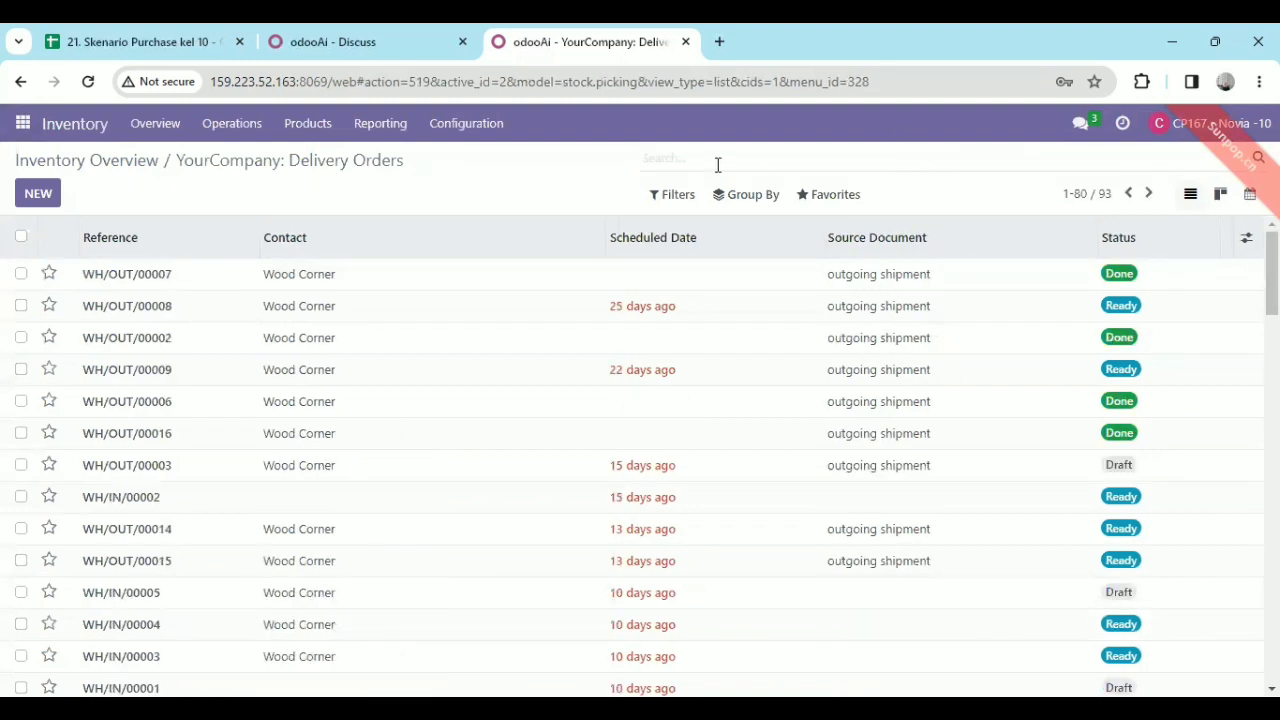
Search the transfers for P00043 and open the matching Wood Corner 1 receipt.
type("/")
key("BackSpace")
type("p")
key("BackSpace")
type("P000")
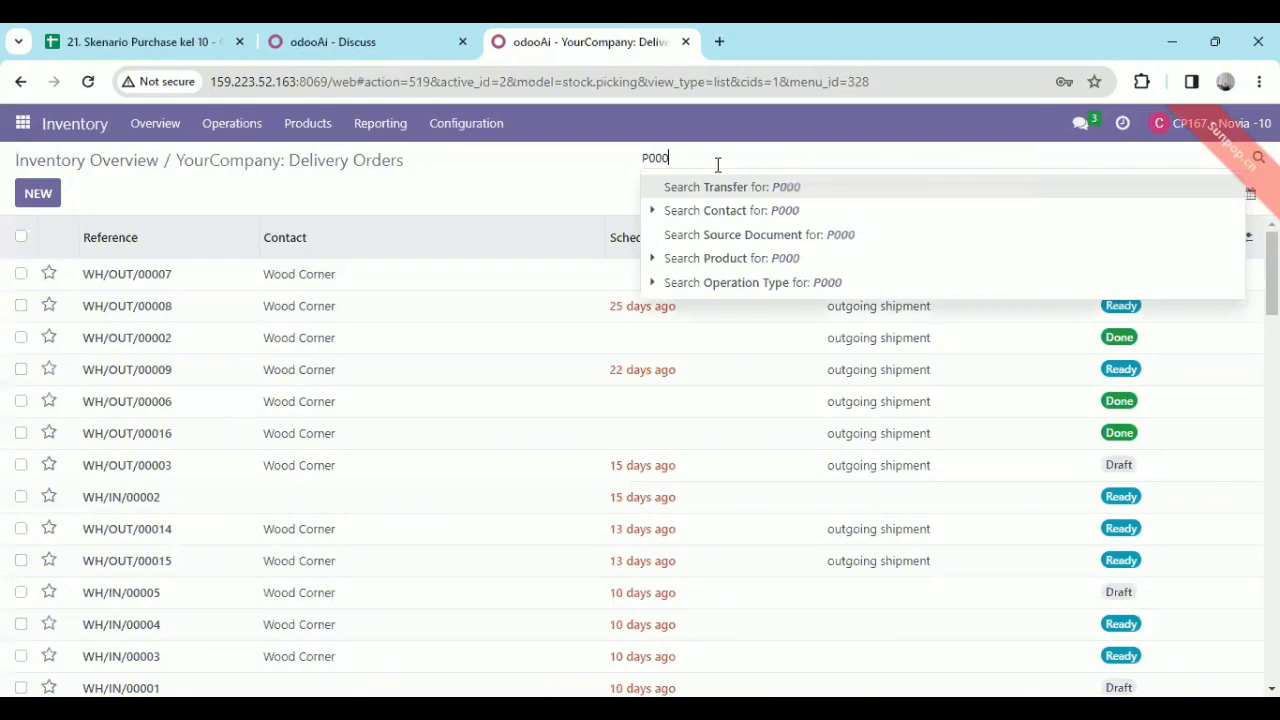
type("43")
key("Return")
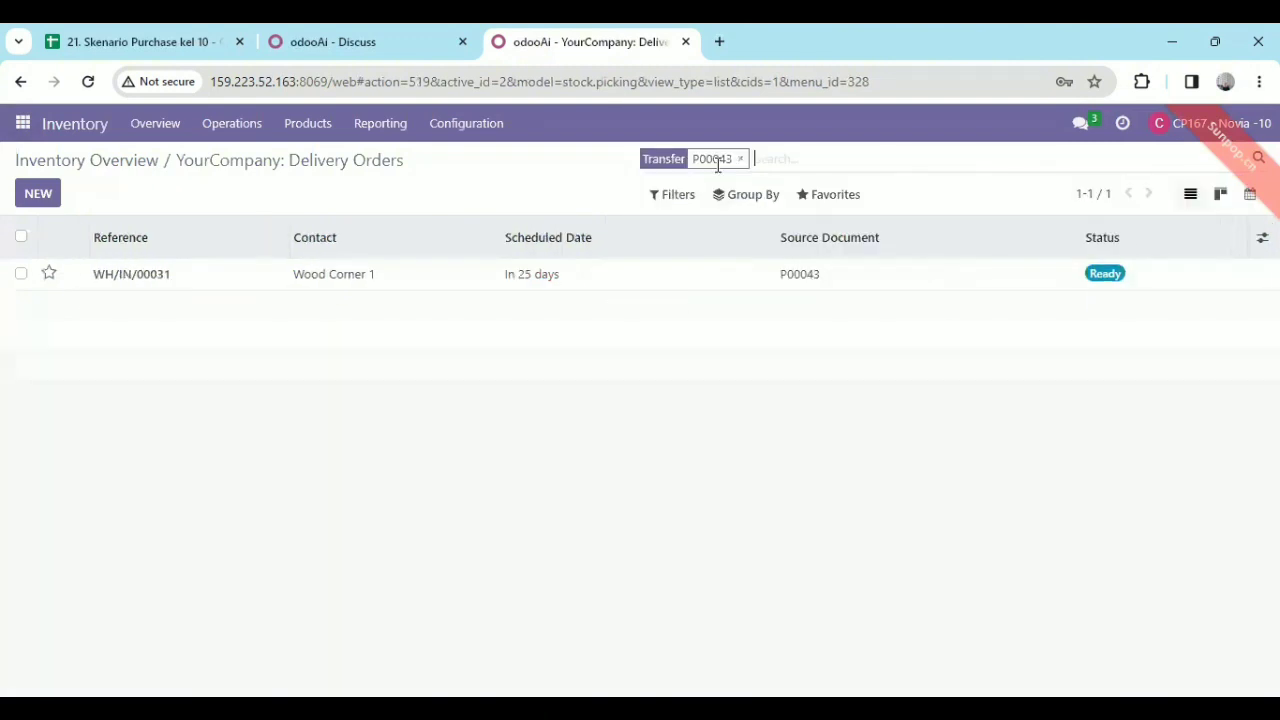
left_click(196, 292)
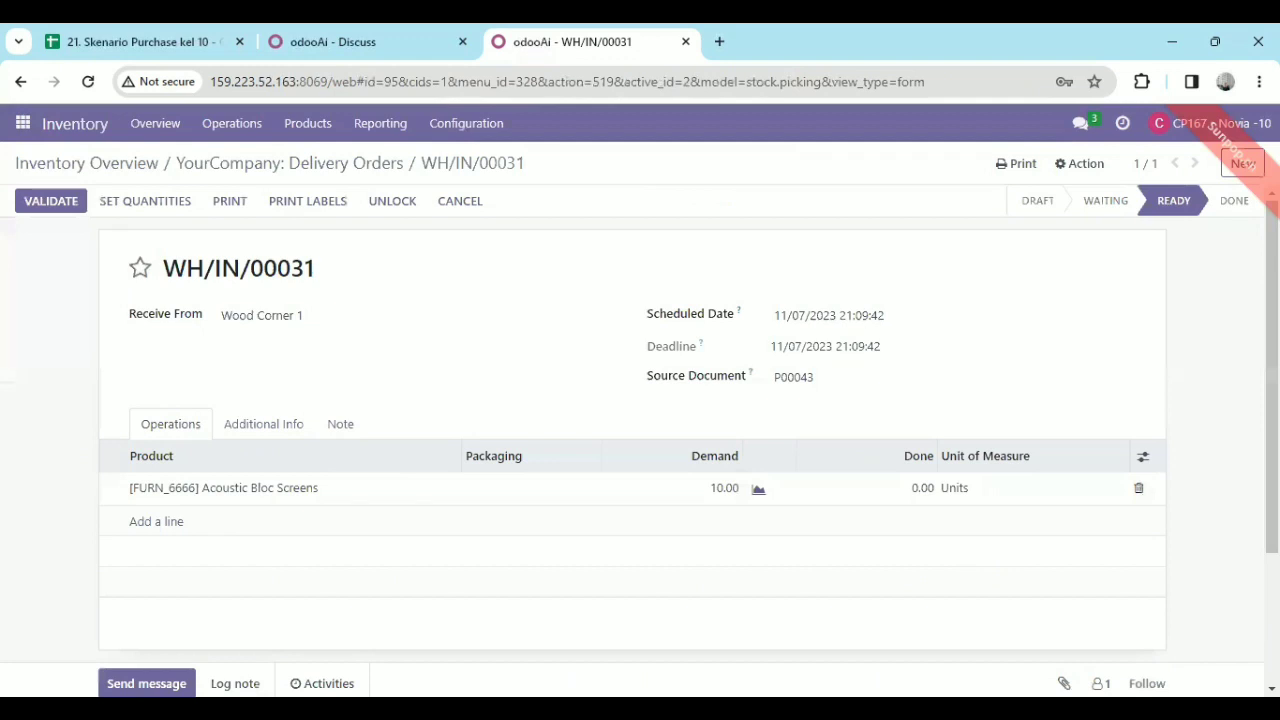
Fill in the done quantities on receipt WH/IN/00031 for the Acoustic Bloc Screens and validate the receipt.
scroll(1091, 423, "down", 1)
left_click(145, 203)
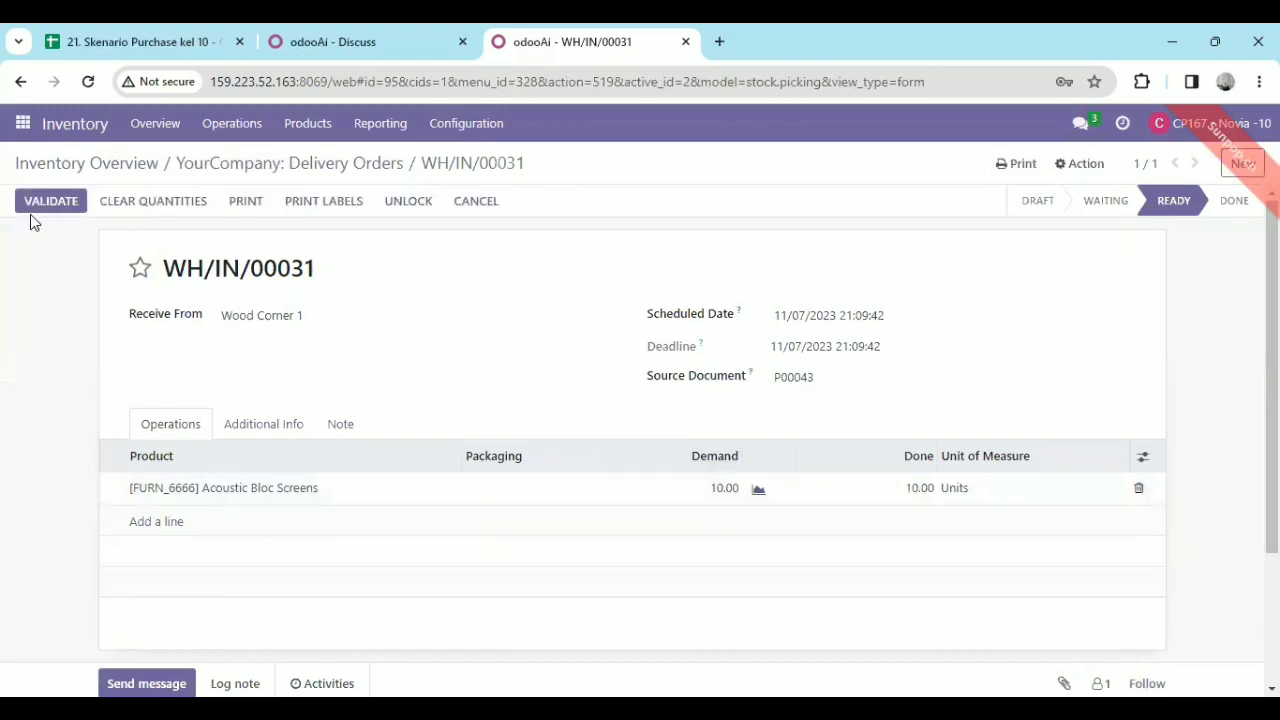
left_click(50, 203)
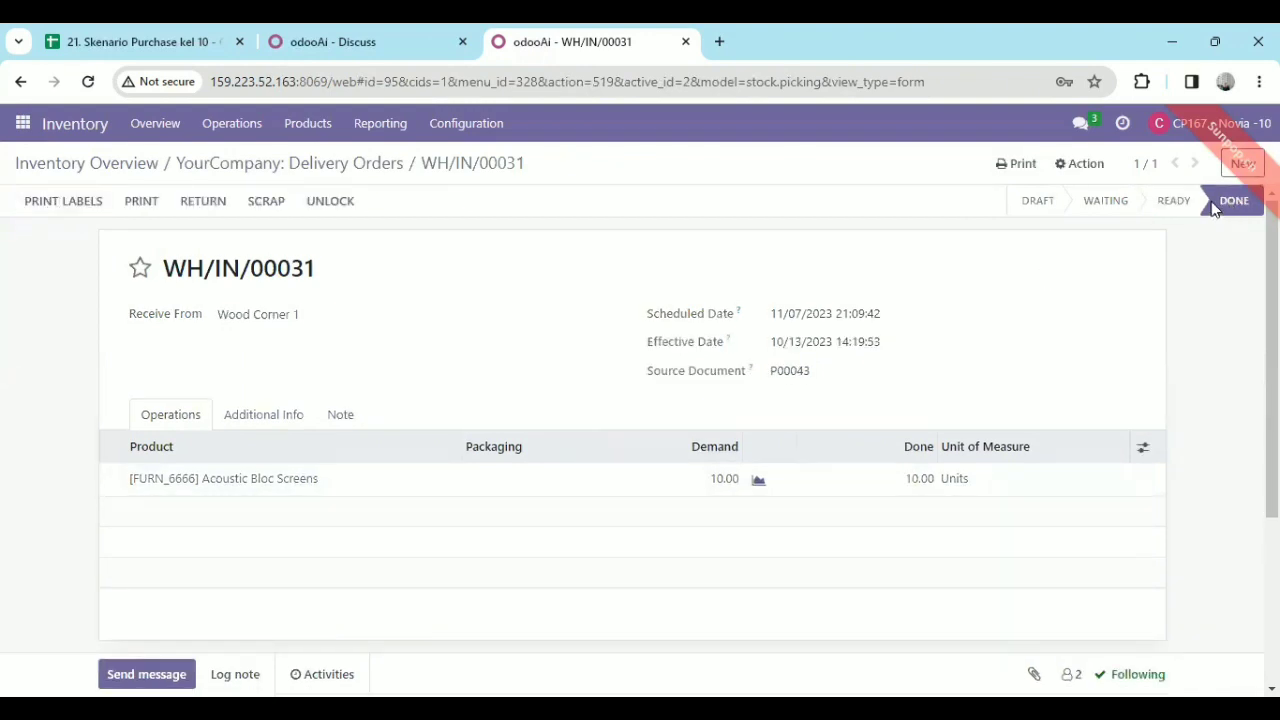
mouse_move(1226, 203)
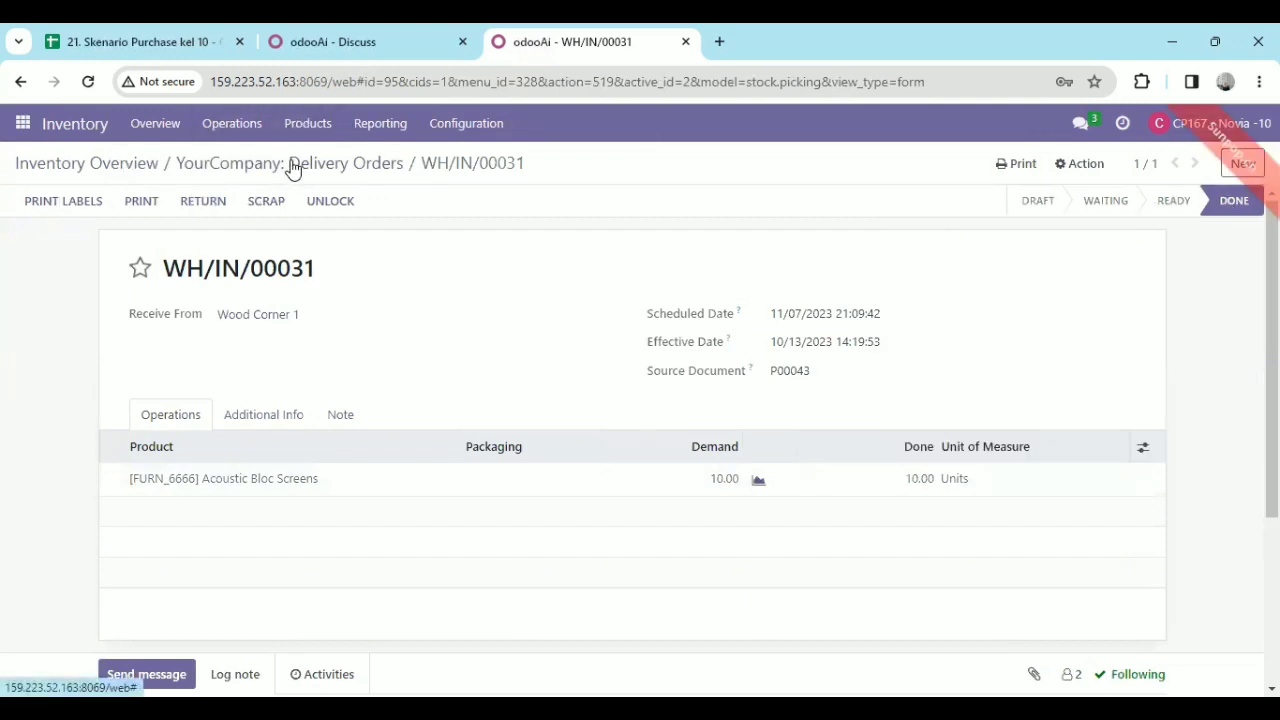
Return to the transfer list, search for P00045 instead and open its receipt to check the status.
left_click(20, 122)
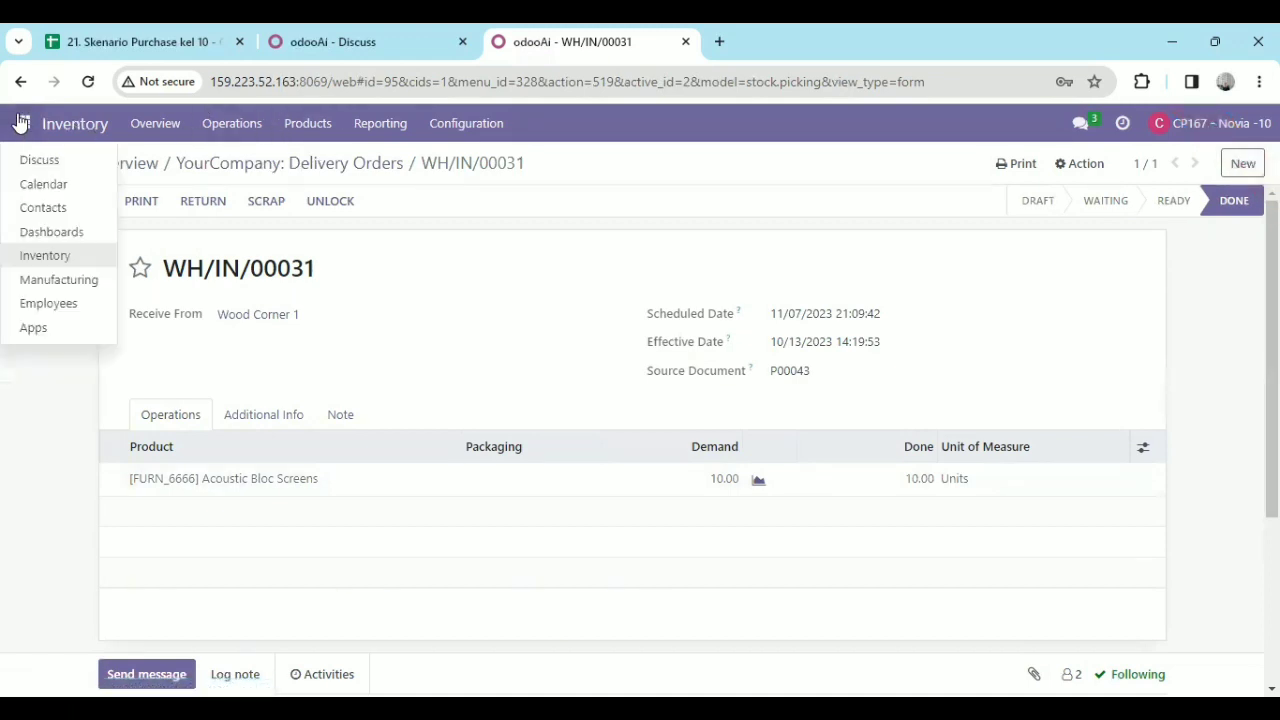
left_click(267, 162)
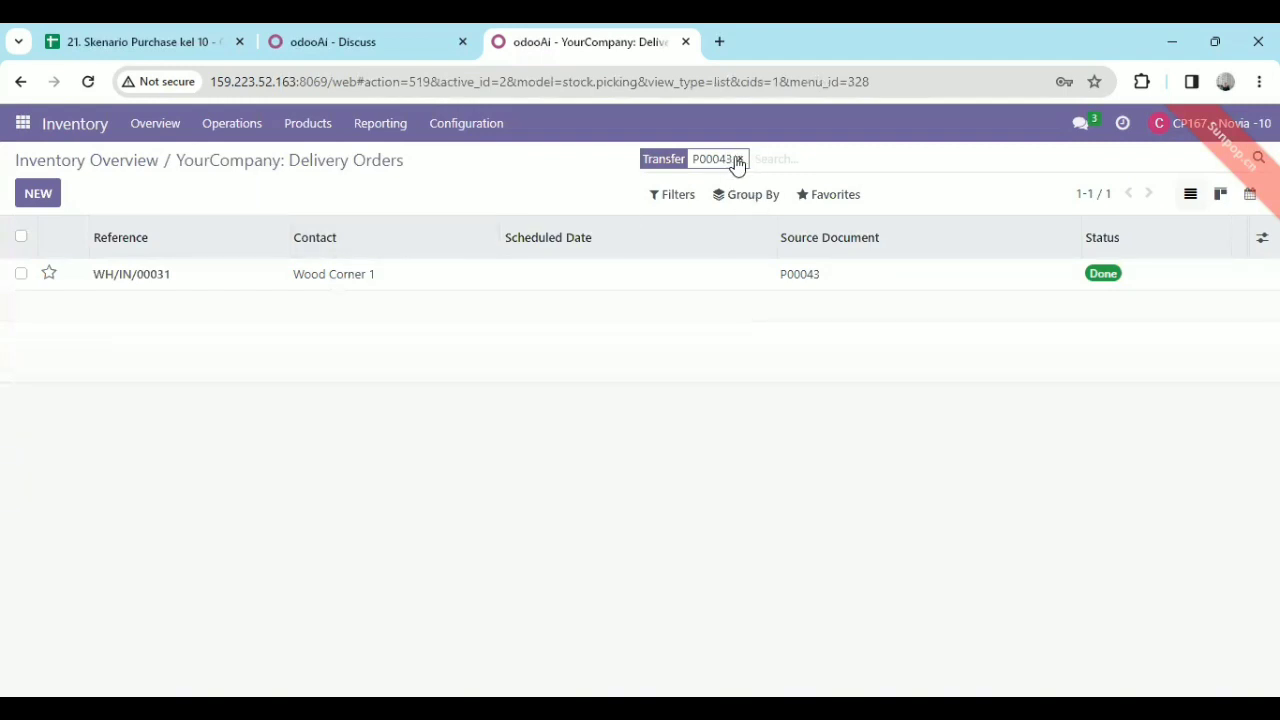
left_click(738, 160)
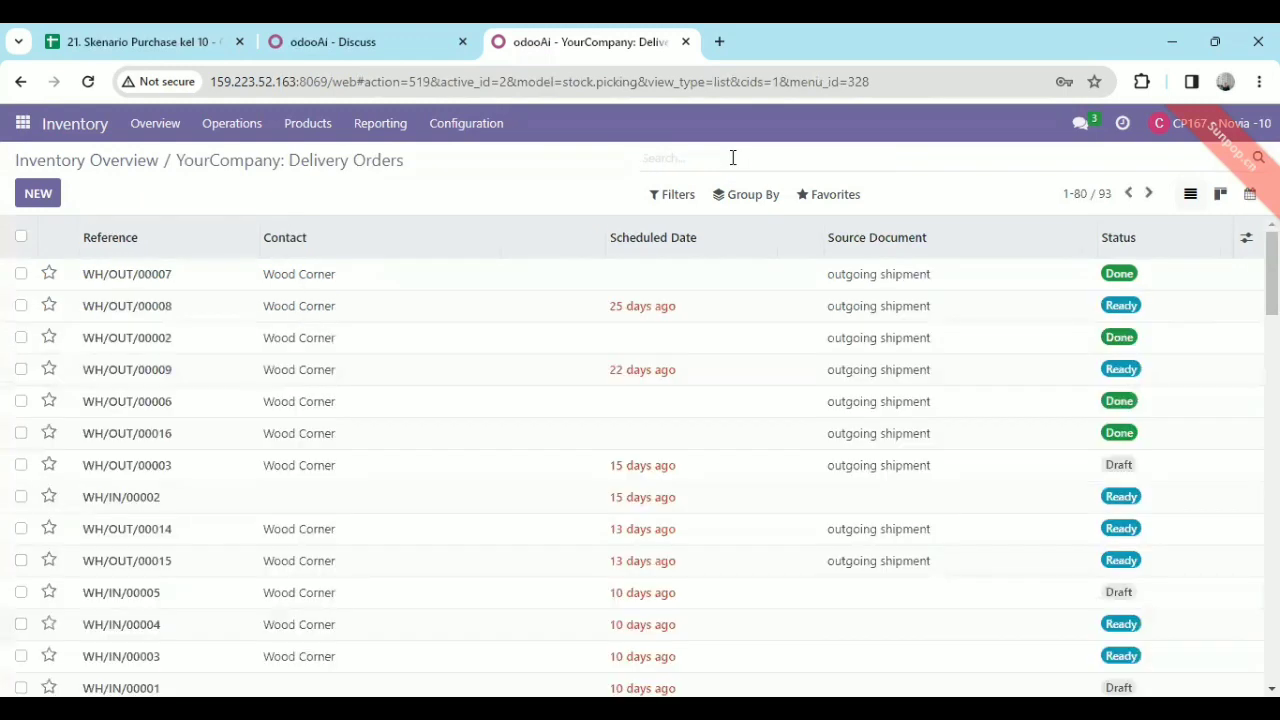
type("P000")
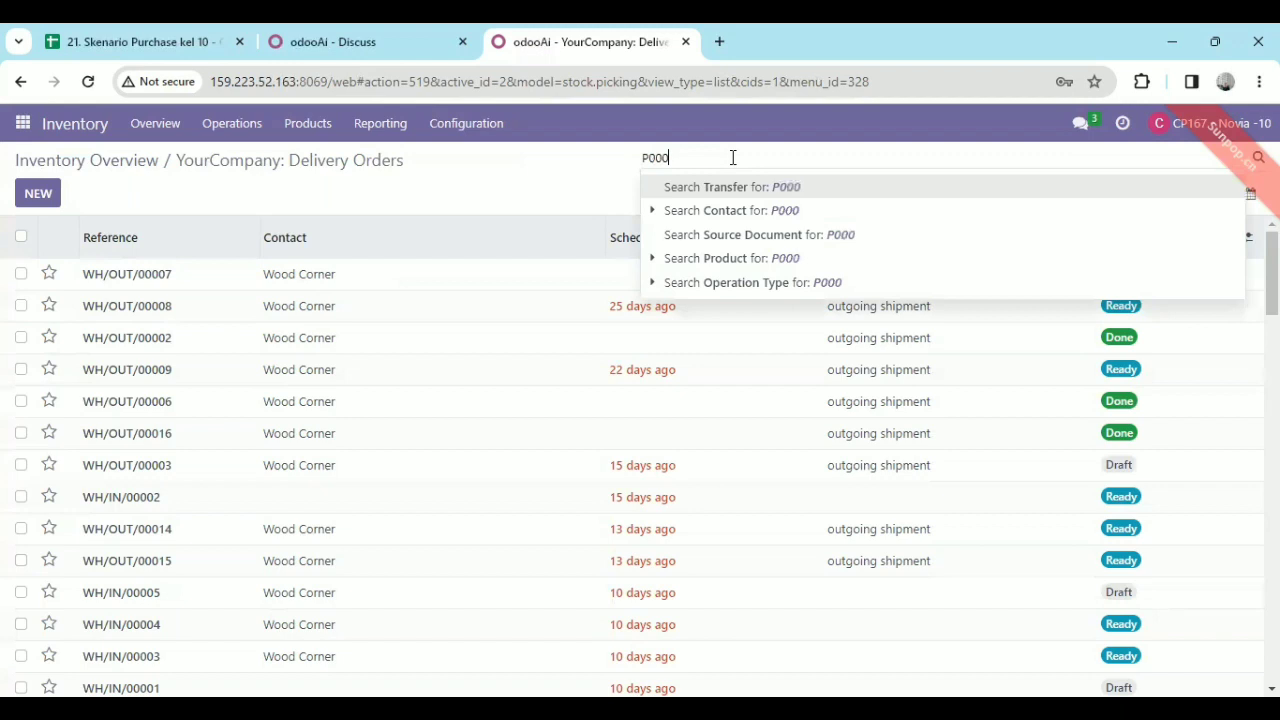
type("45")
key("Return")
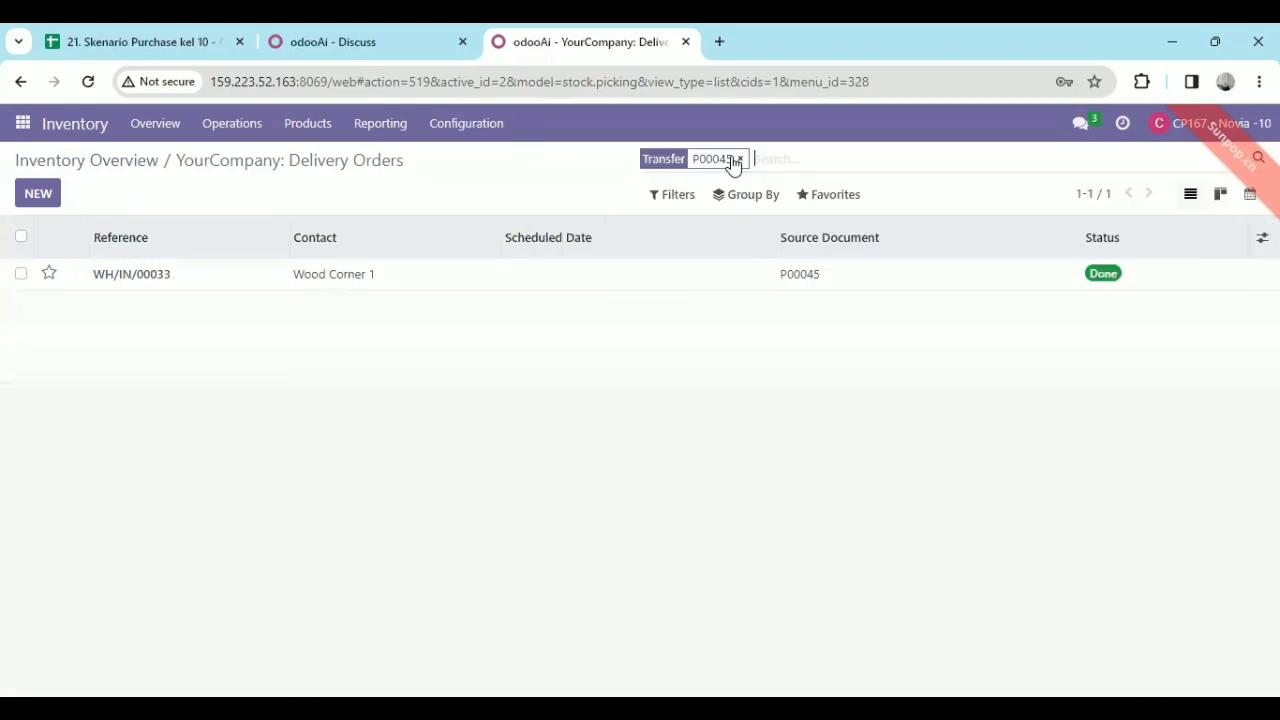
left_click(598, 284)
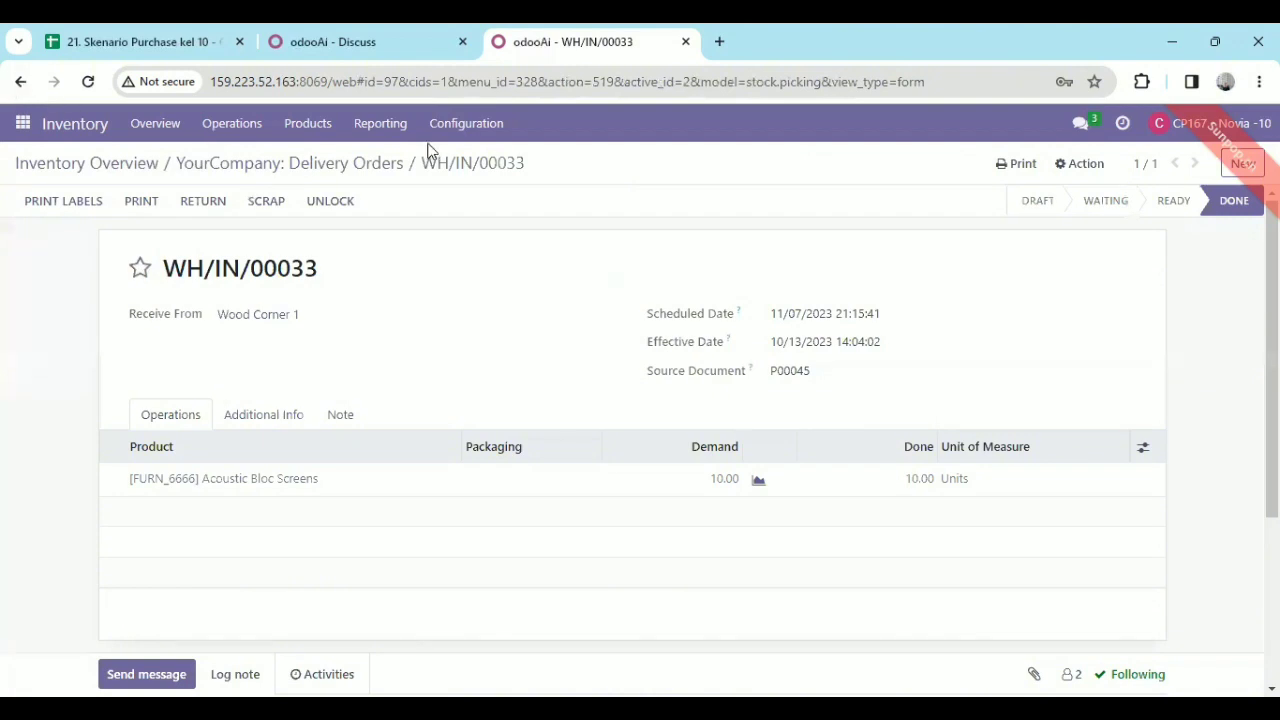
Go back to the transfer list and replace the search with P00043 to check that receipt's status.
left_click(388, 162)
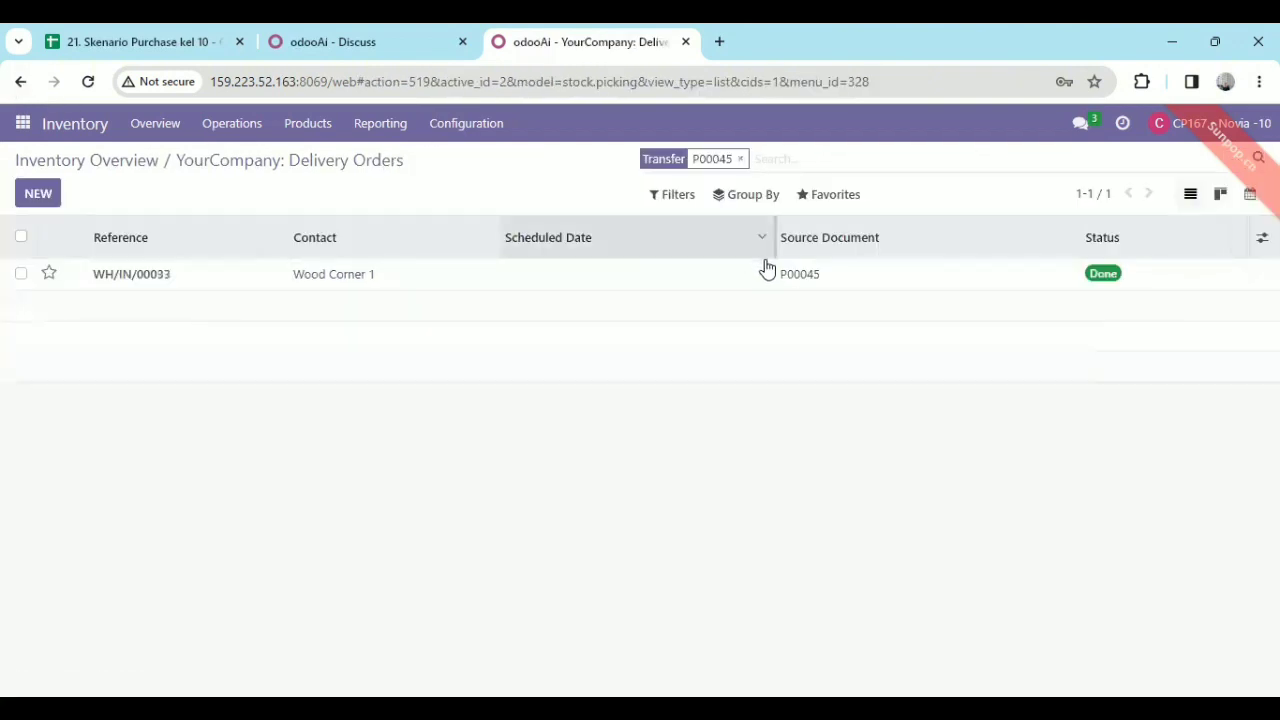
left_click(739, 160)
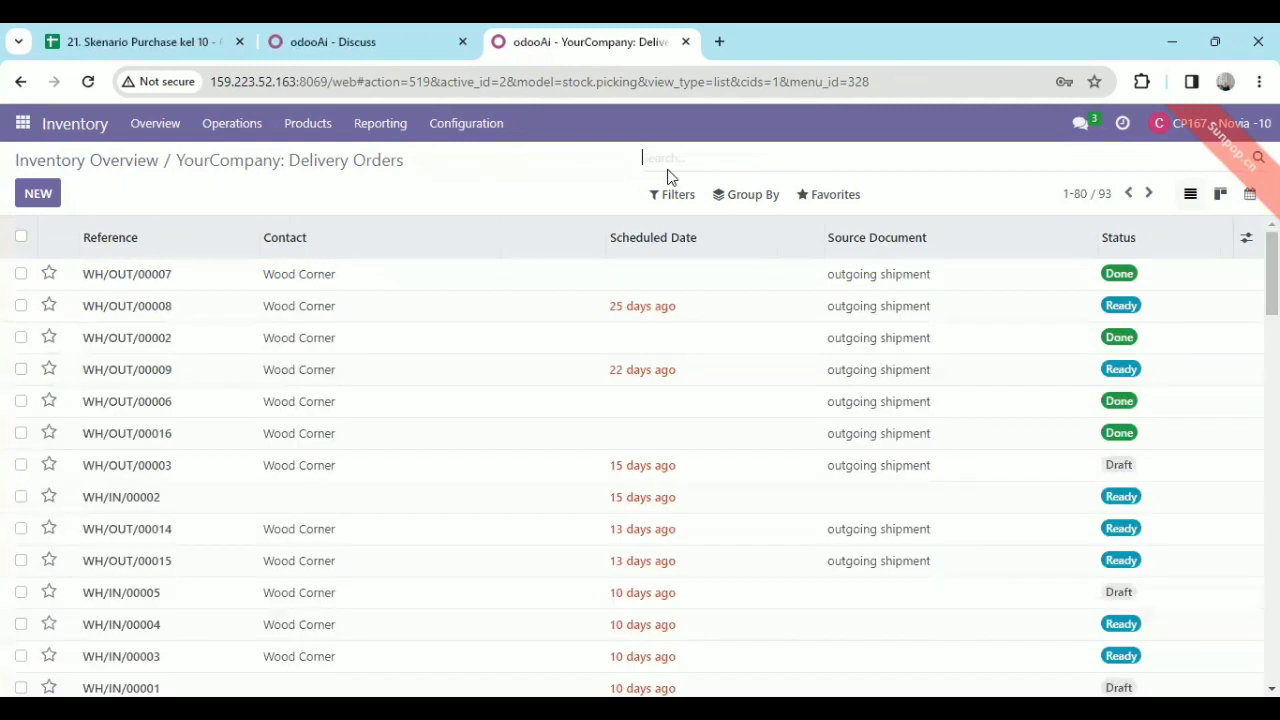
type("P00")
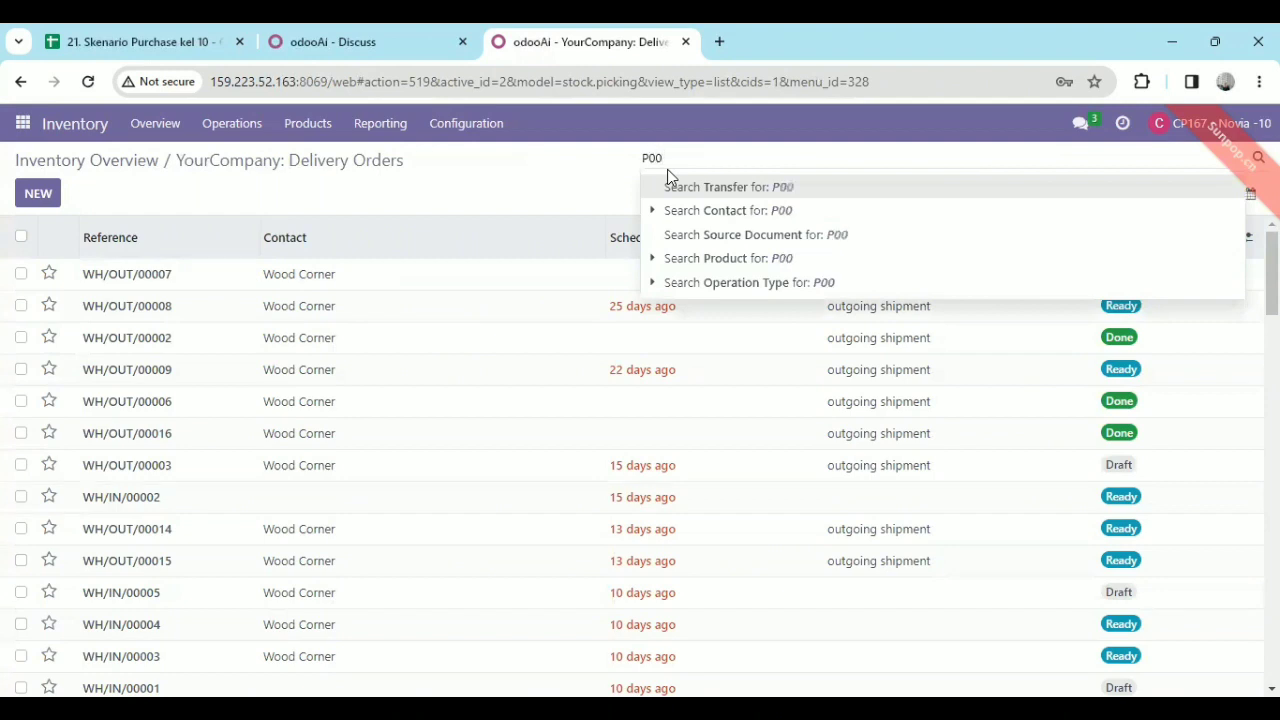
type("043")
key("Return")
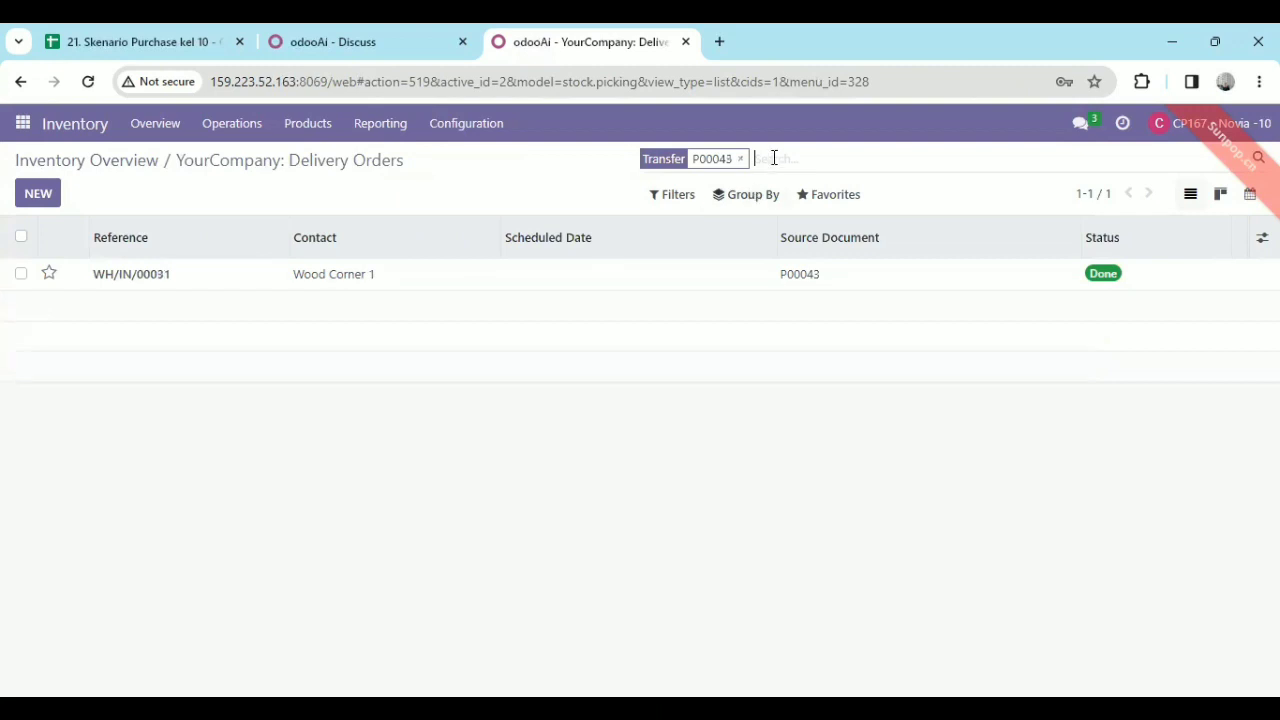
Extend the transfer search beyond P00043 to include P00045, P00046 and P00048.
type("p")
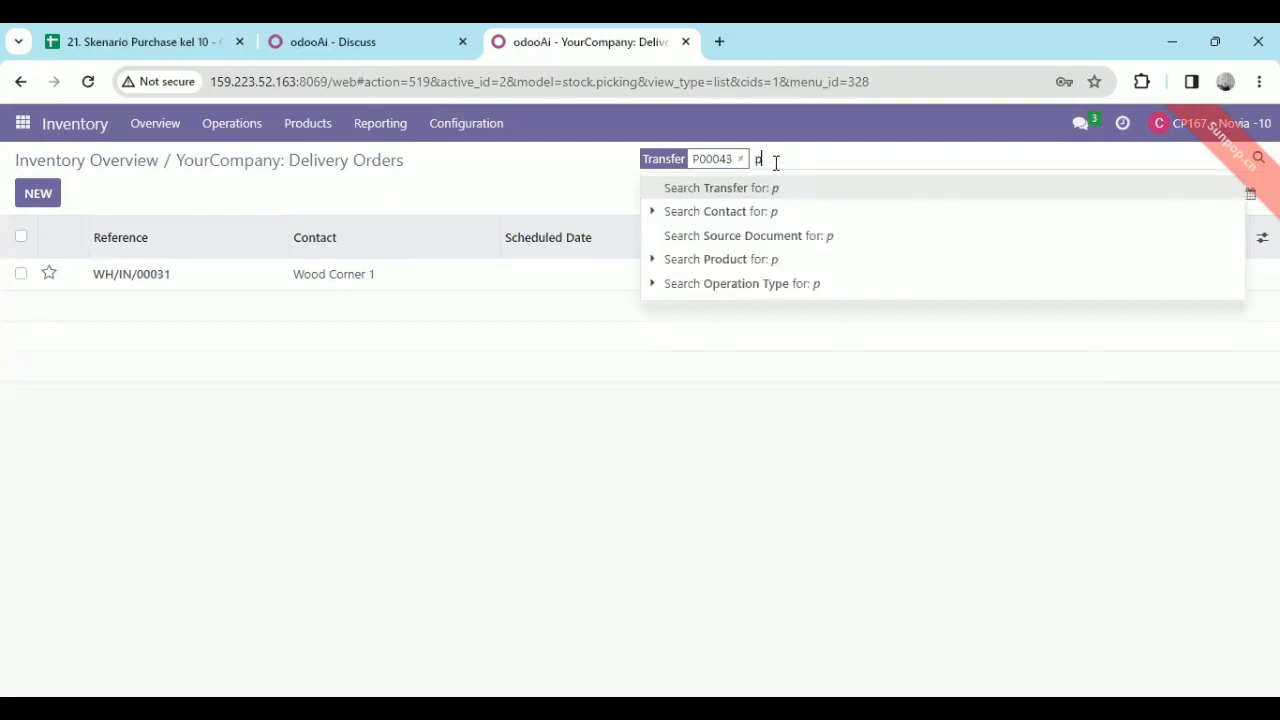
type("00045")
key("Return")
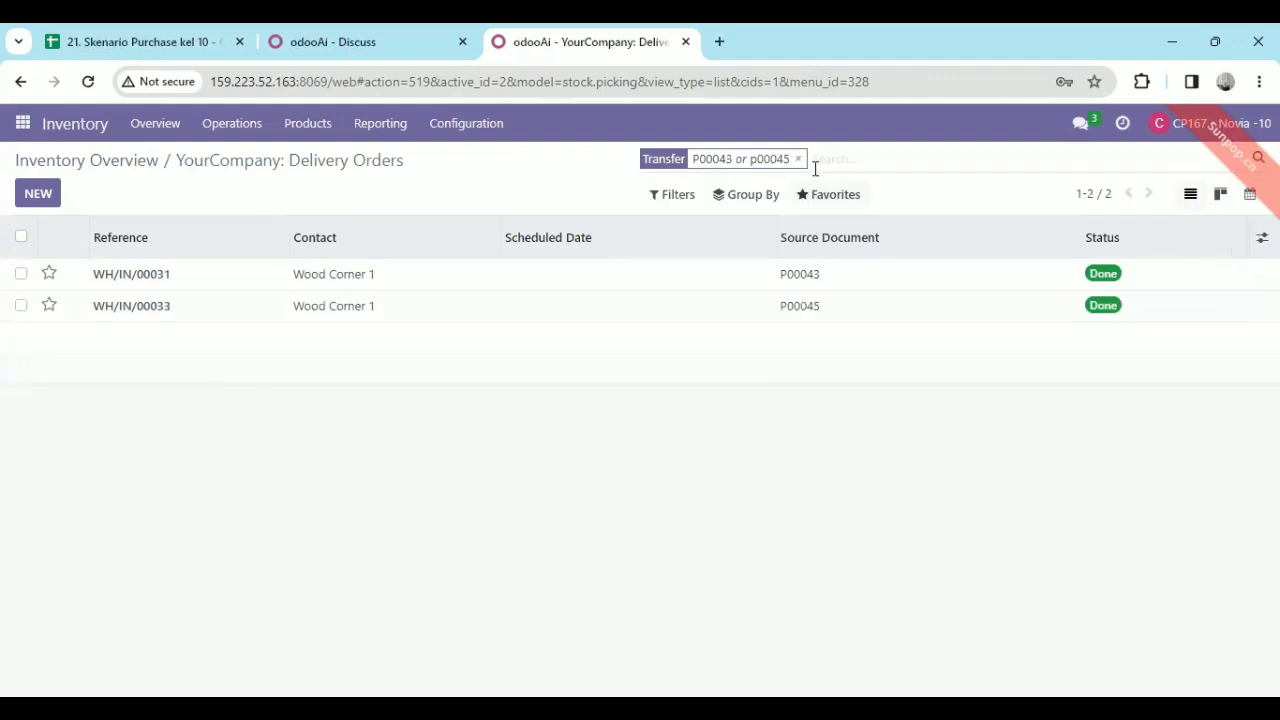
type("p0")
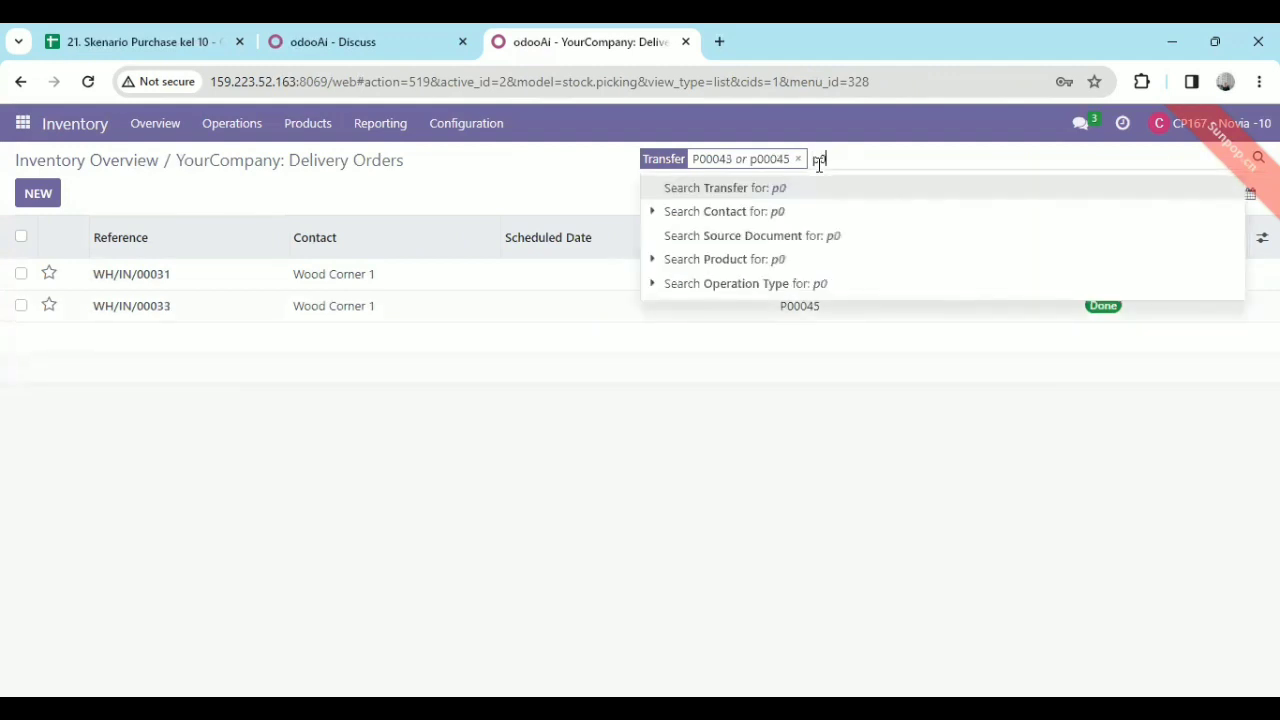
key("BackSpace")
type("000")
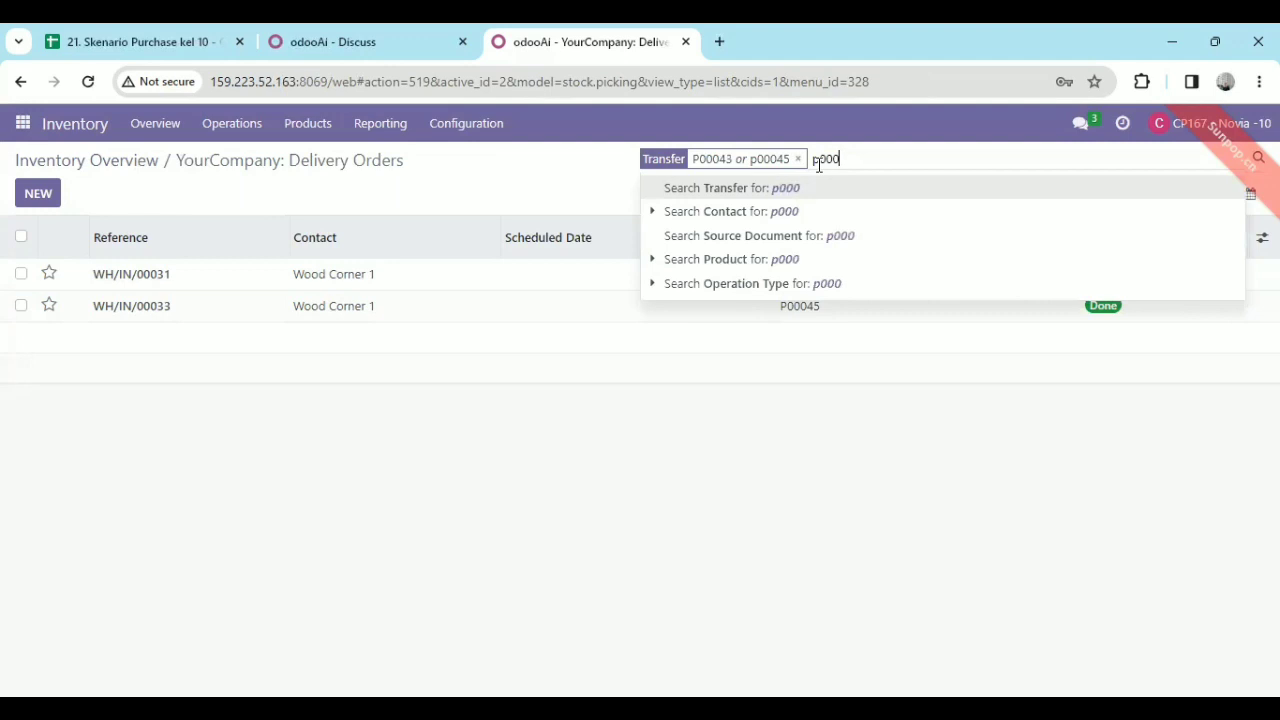
type("46")
key("Return")
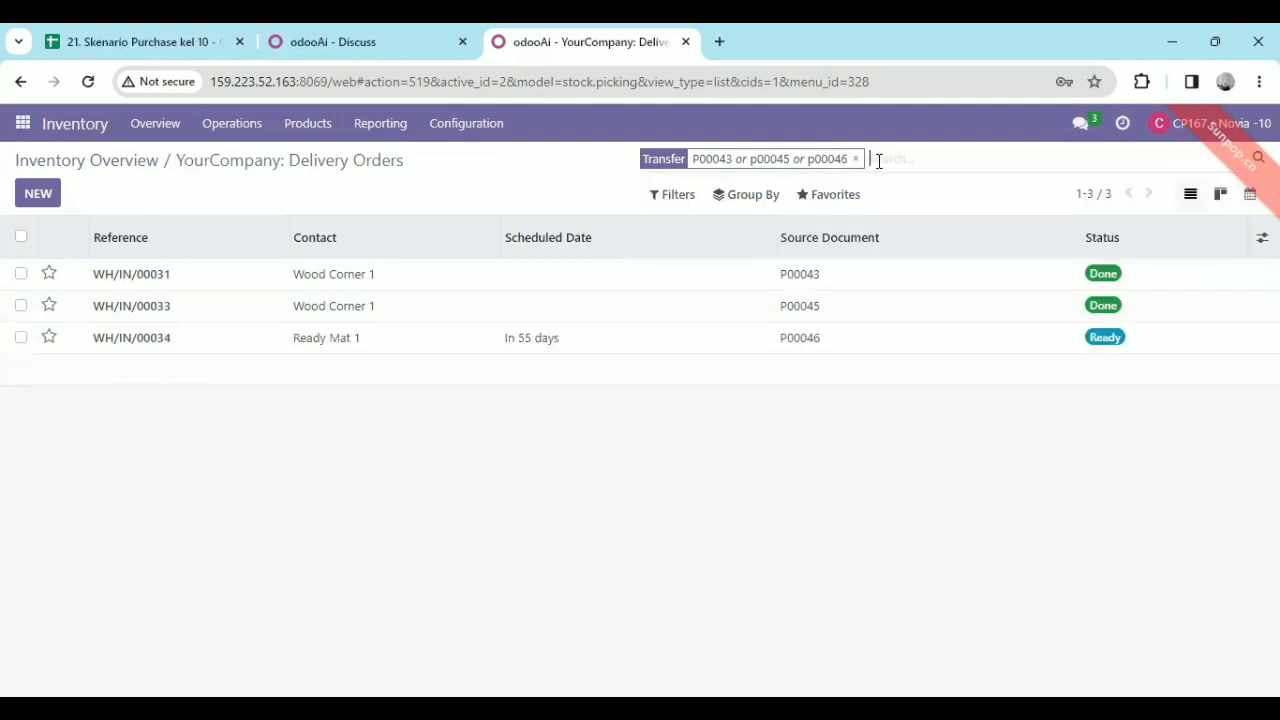
type("p000")
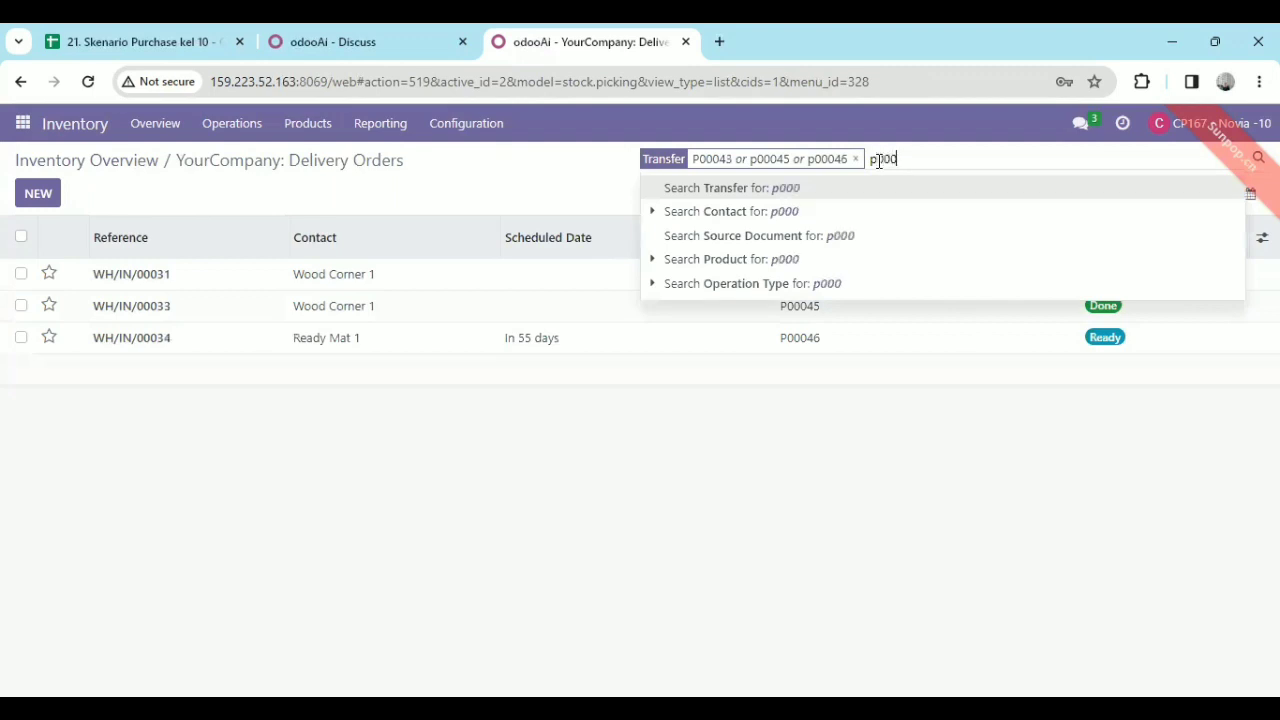
type("48")
key("Return")
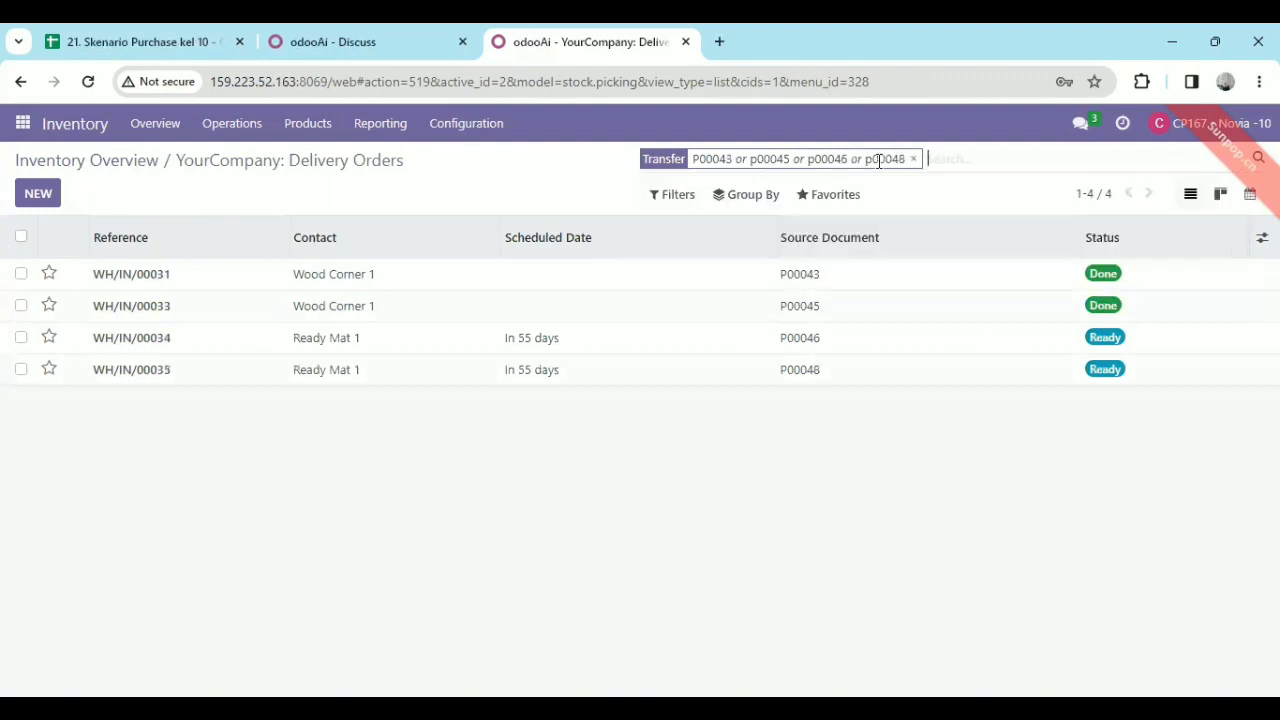
Open the Ready Mat 1 receipt WH/IN/00034 for P00046, fill in its done quantities and validate it.
left_click(581, 338)
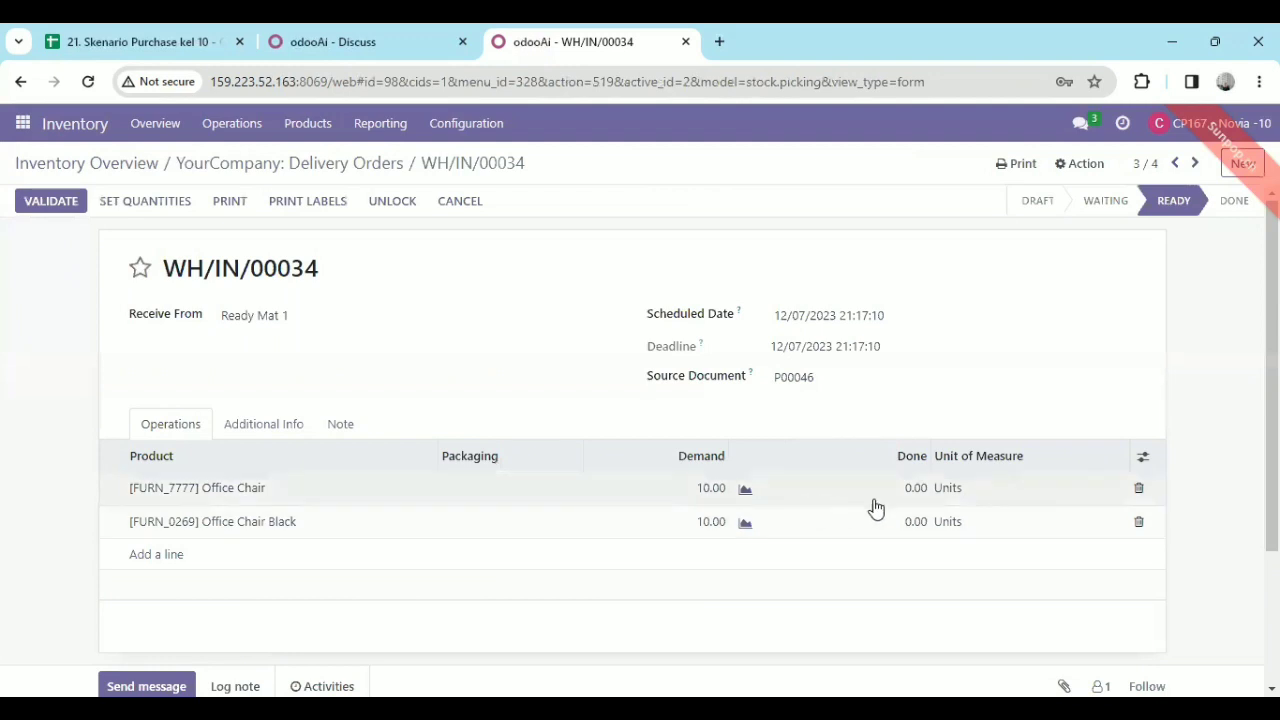
left_click(130, 204)
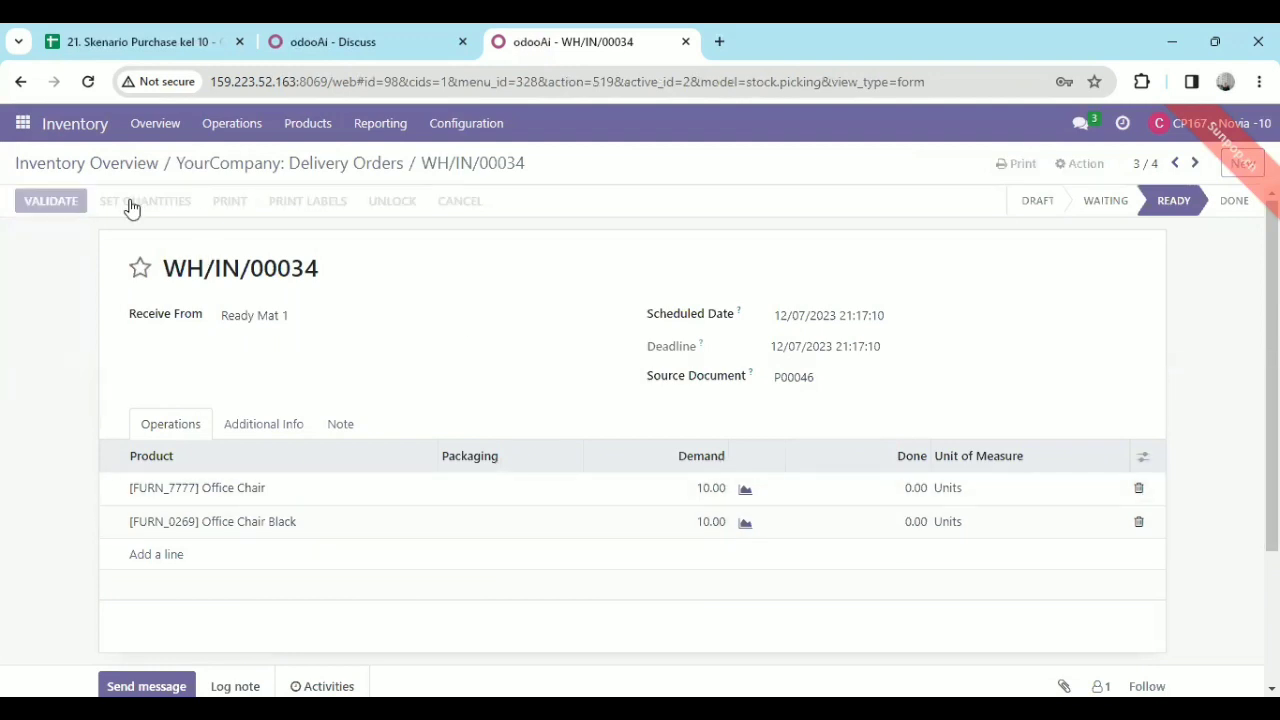
left_click(43, 203)
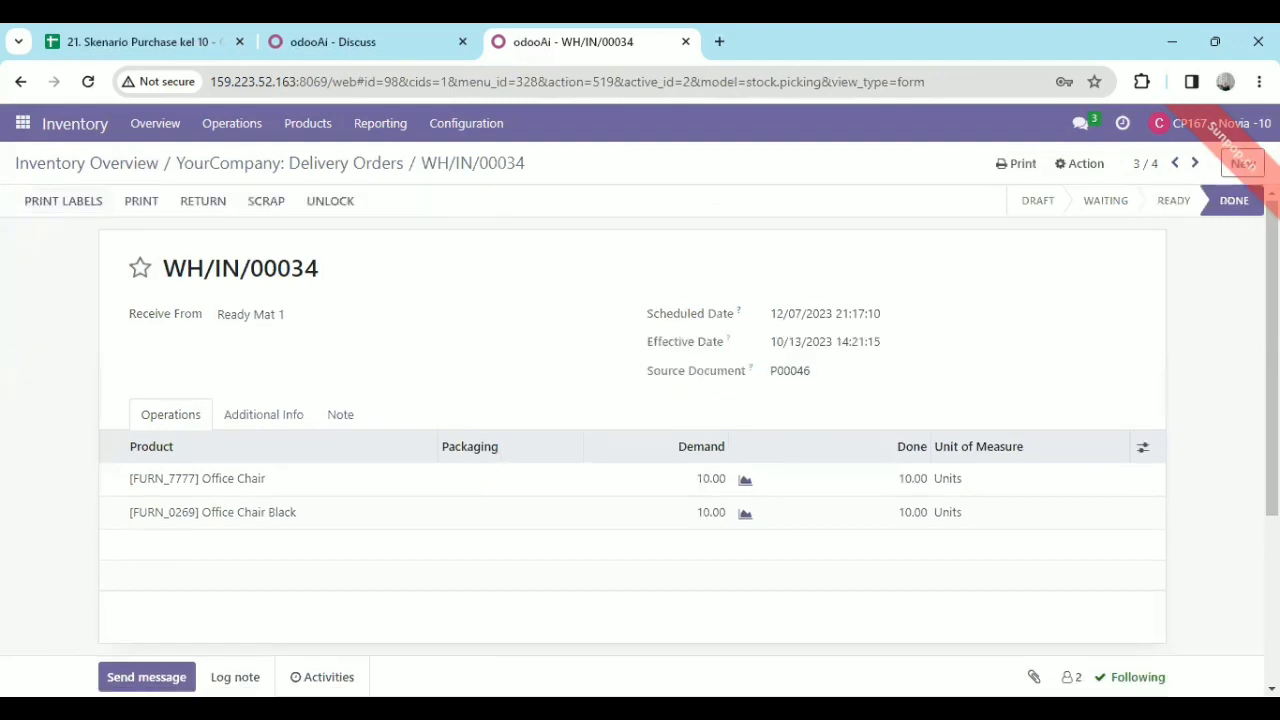
Set the done quantities on the Ready Mat 1 receipt WH/IN/00035 for P00048, validate it and return to the transfer list.
left_click(358, 166)
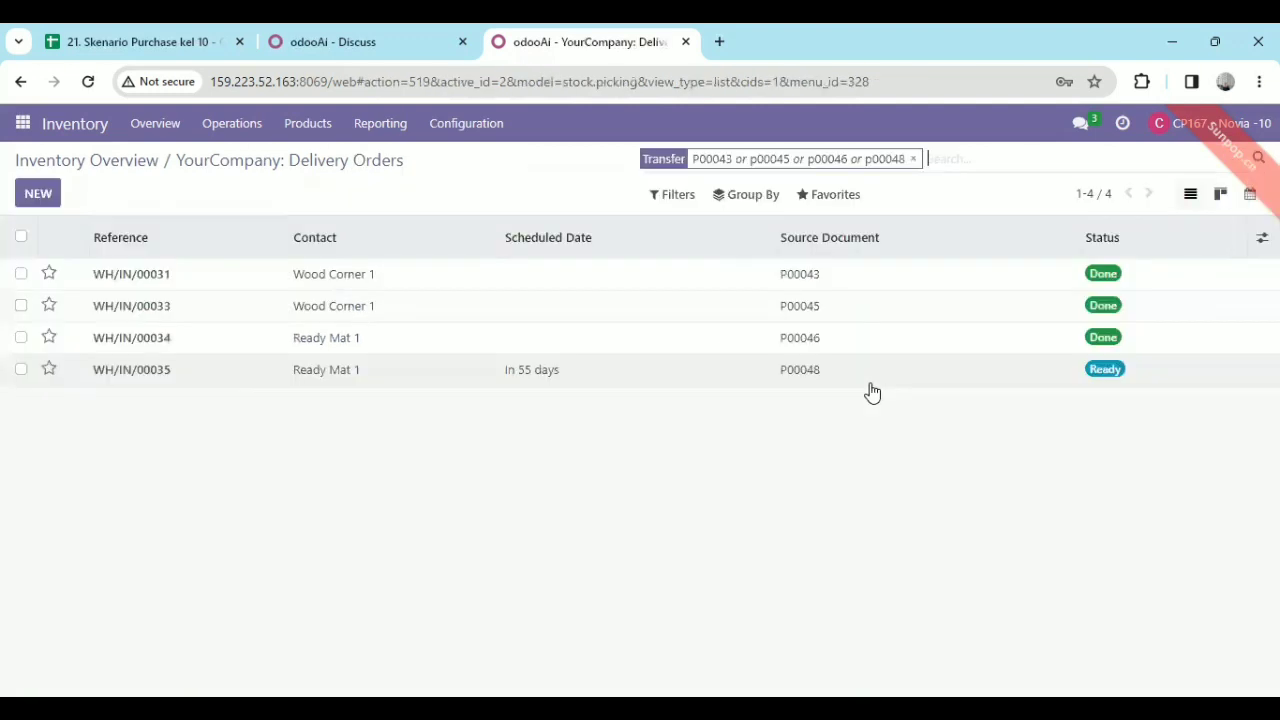
left_click(868, 382)
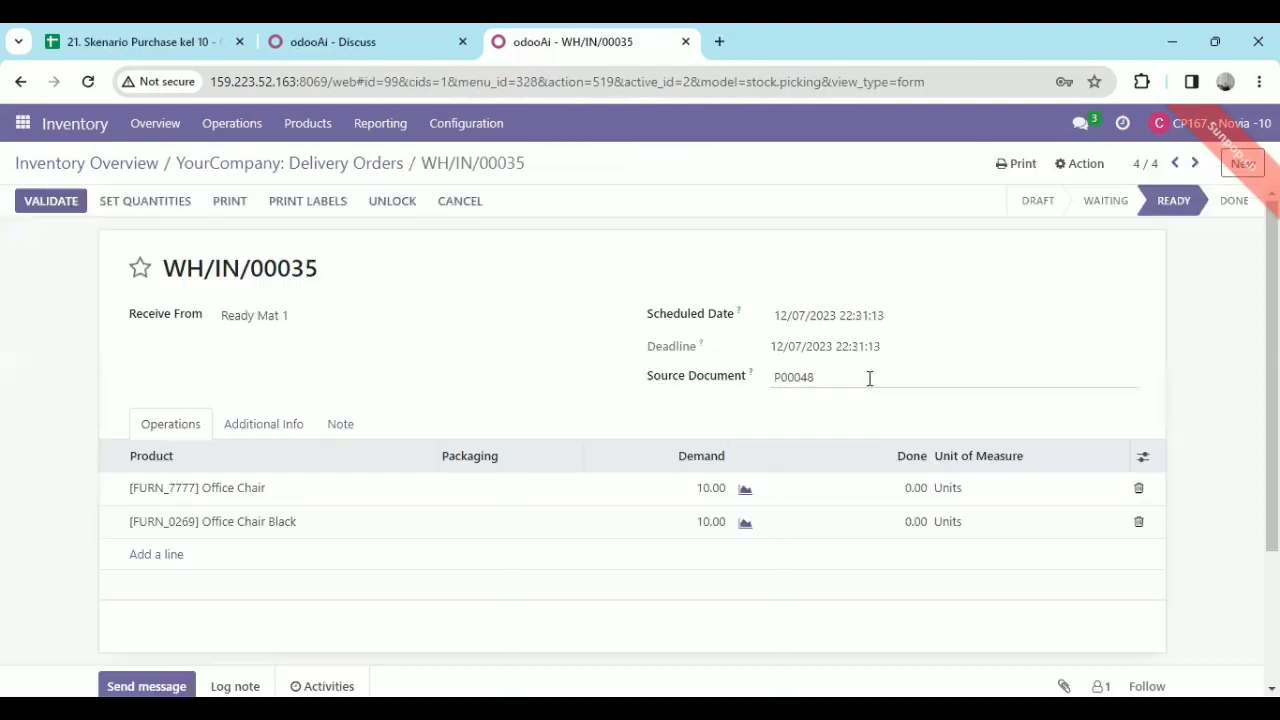
left_click(164, 208)
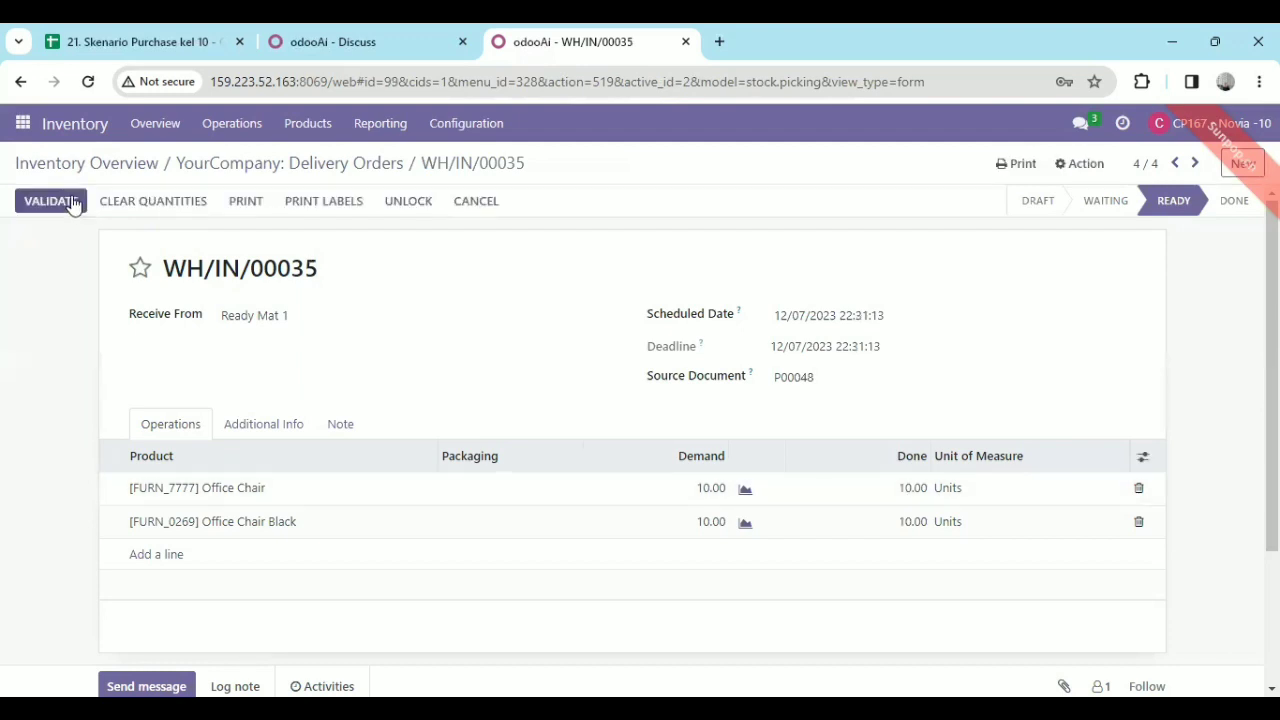
left_click(70, 202)
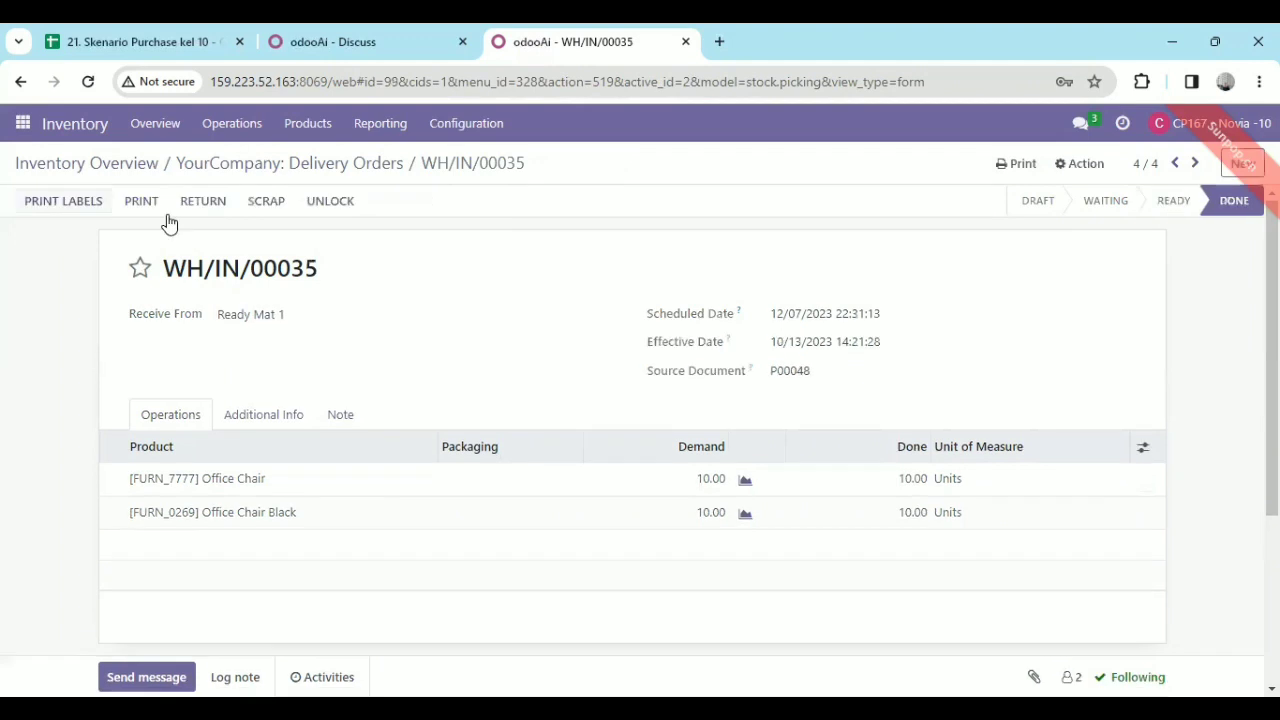
left_click(380, 160)
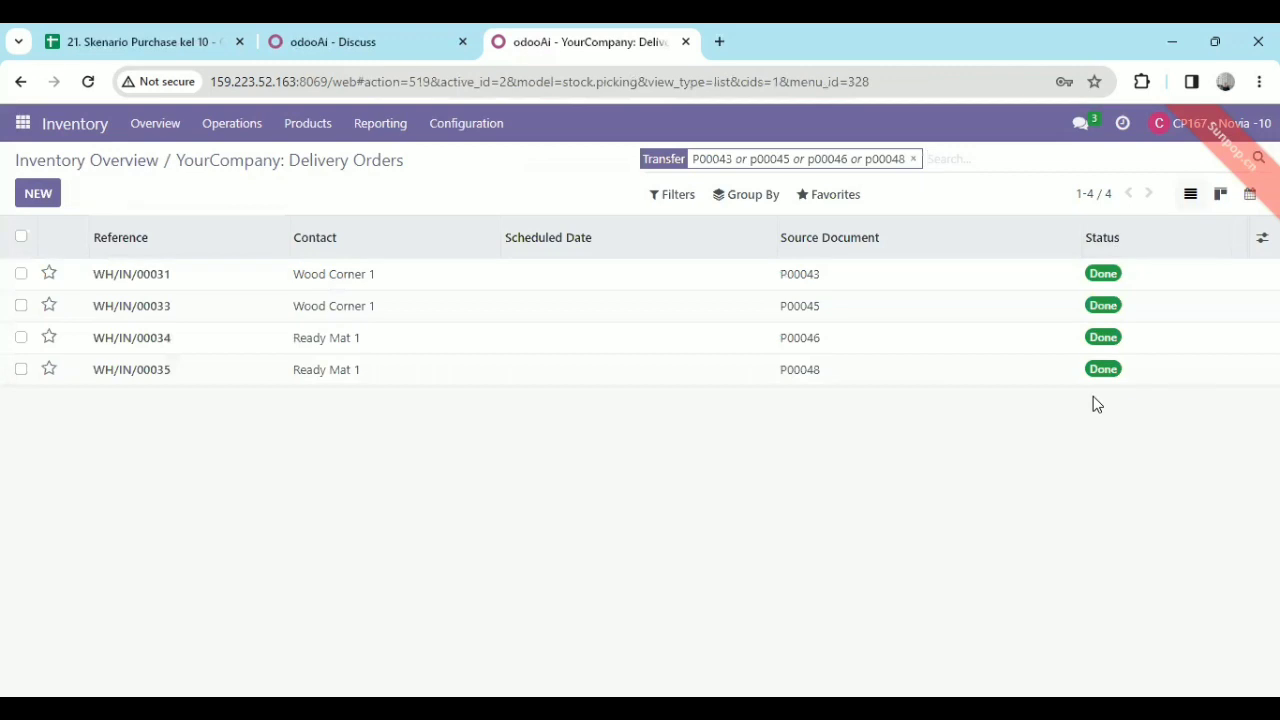
Send "sudah saya validate semua" to the purchasing colleague in the Discuss direct chat and view it in the colleague's session.
left_click(24, 124)
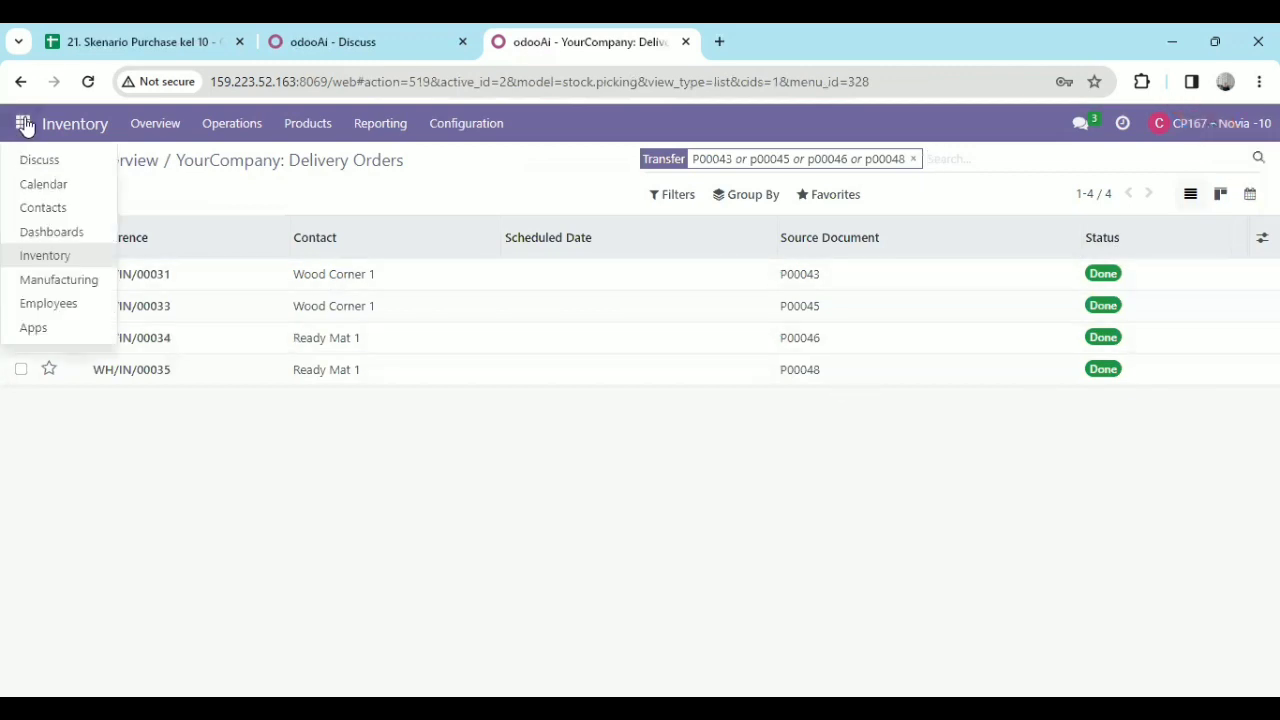
left_click(47, 161)
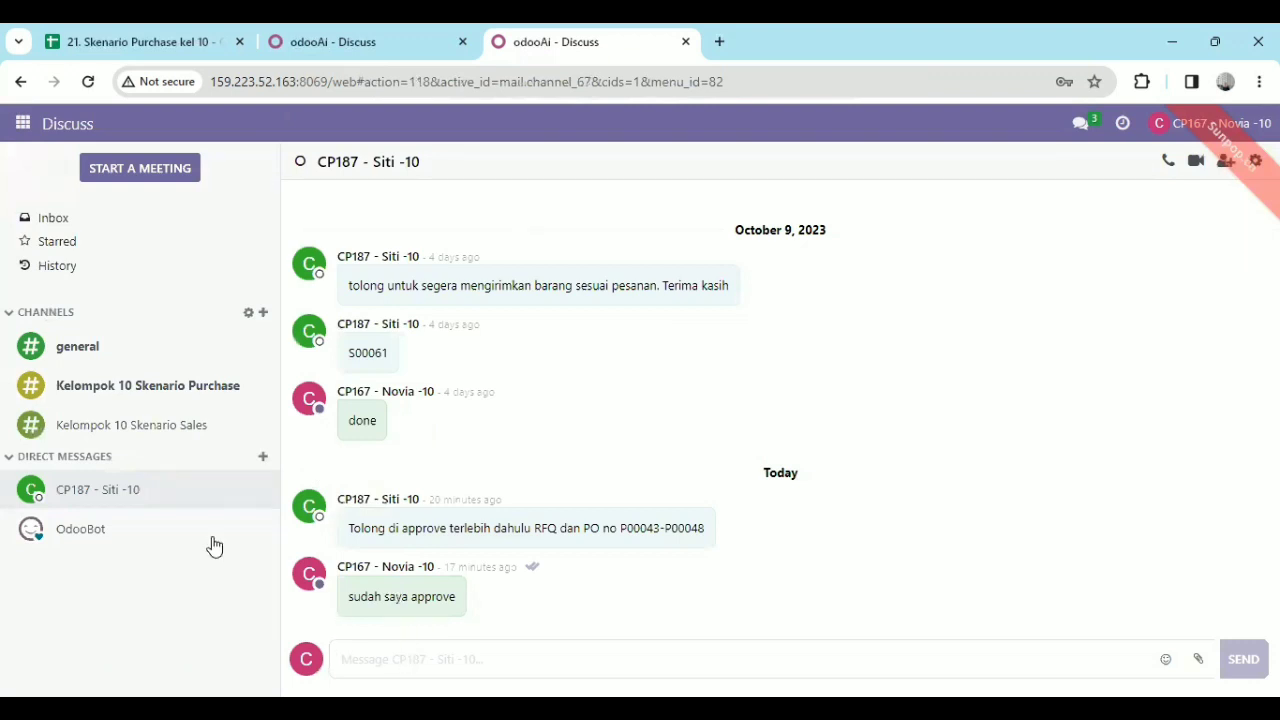
left_click(414, 669)
type("dudah s")
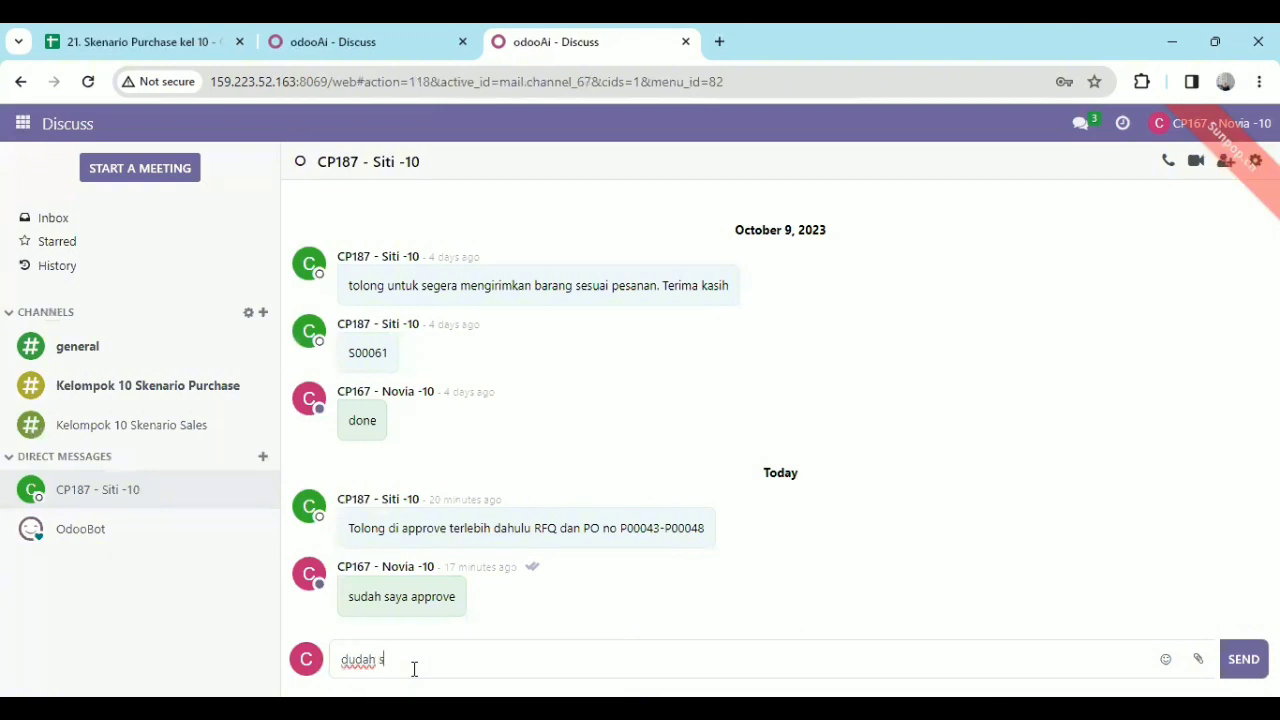
type("\\")
key("BackSpace")
key("BackSpace")
key("BackSpace")
key("BackSpace")
key("BackSpace")
key("BackSpace")
key("BackSpace")
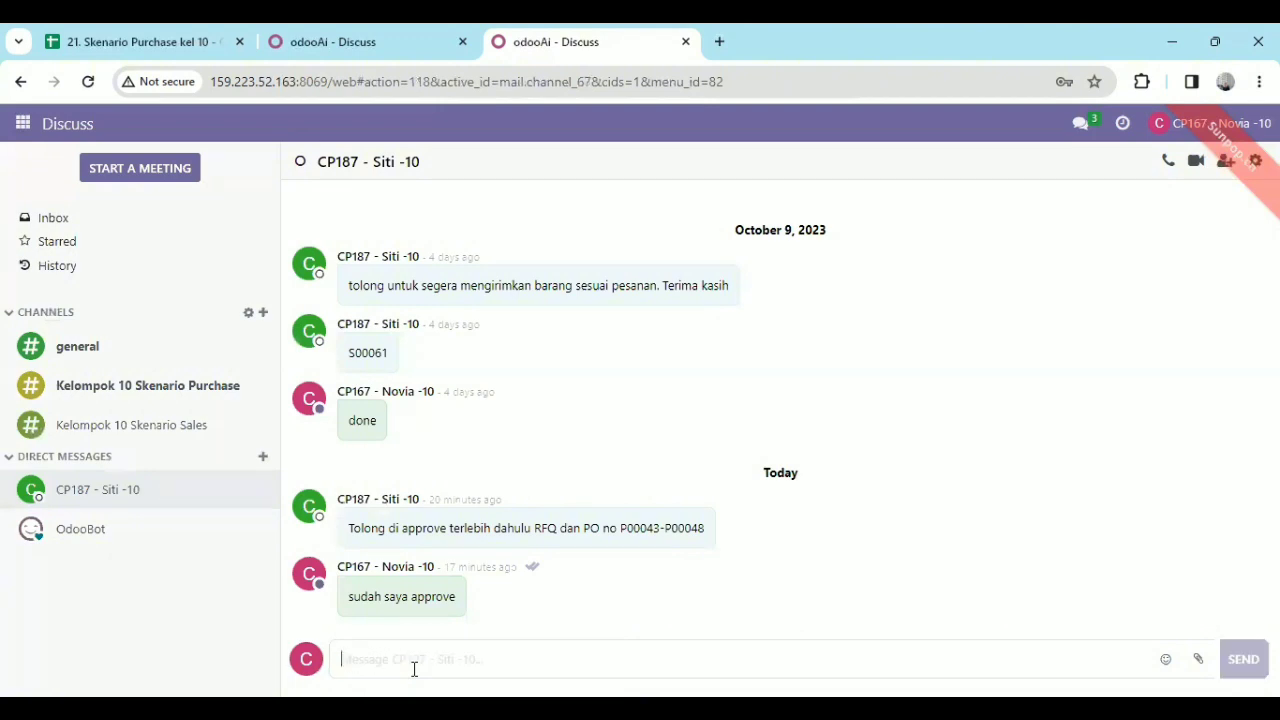
type("suda")
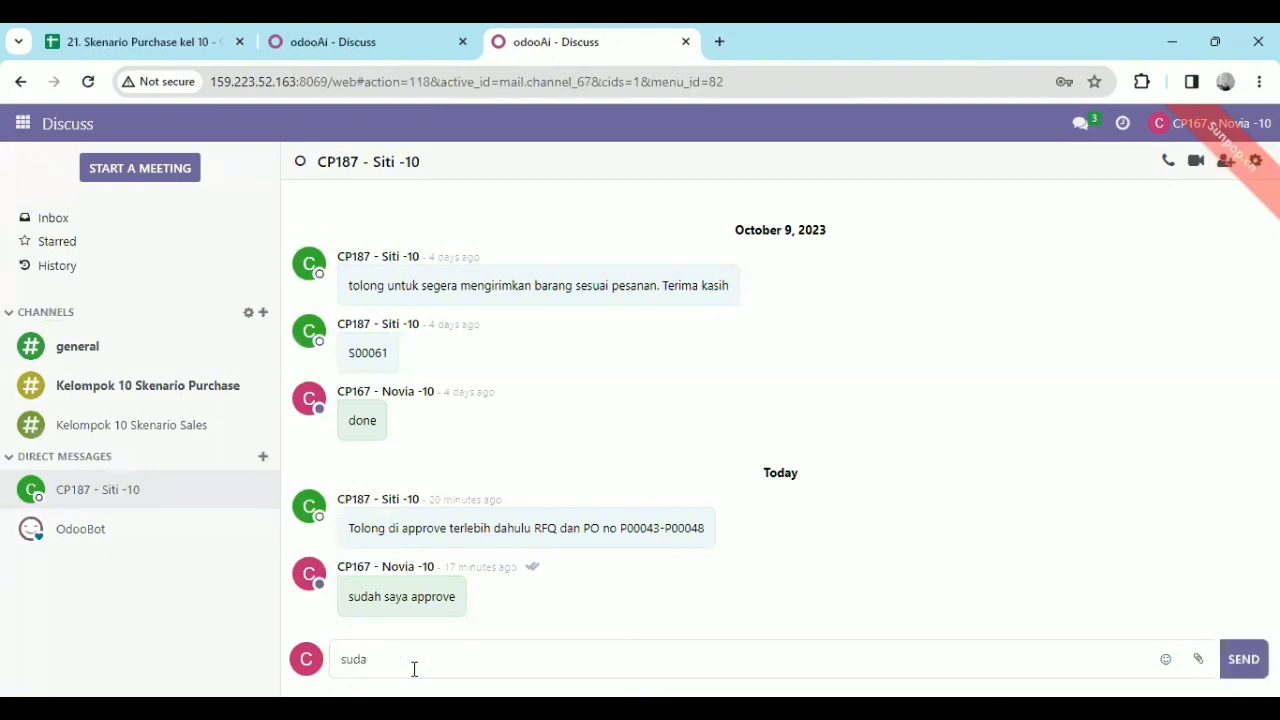
type("h saya approve")
key("BackSpace")
key("BackSpace")
key("BackSpace")
key("BackSpace")
key("BackSpace")
key("BackSpace")
key("BackSpace")
key("BackSpace")
type("validate semua")
key("Return")
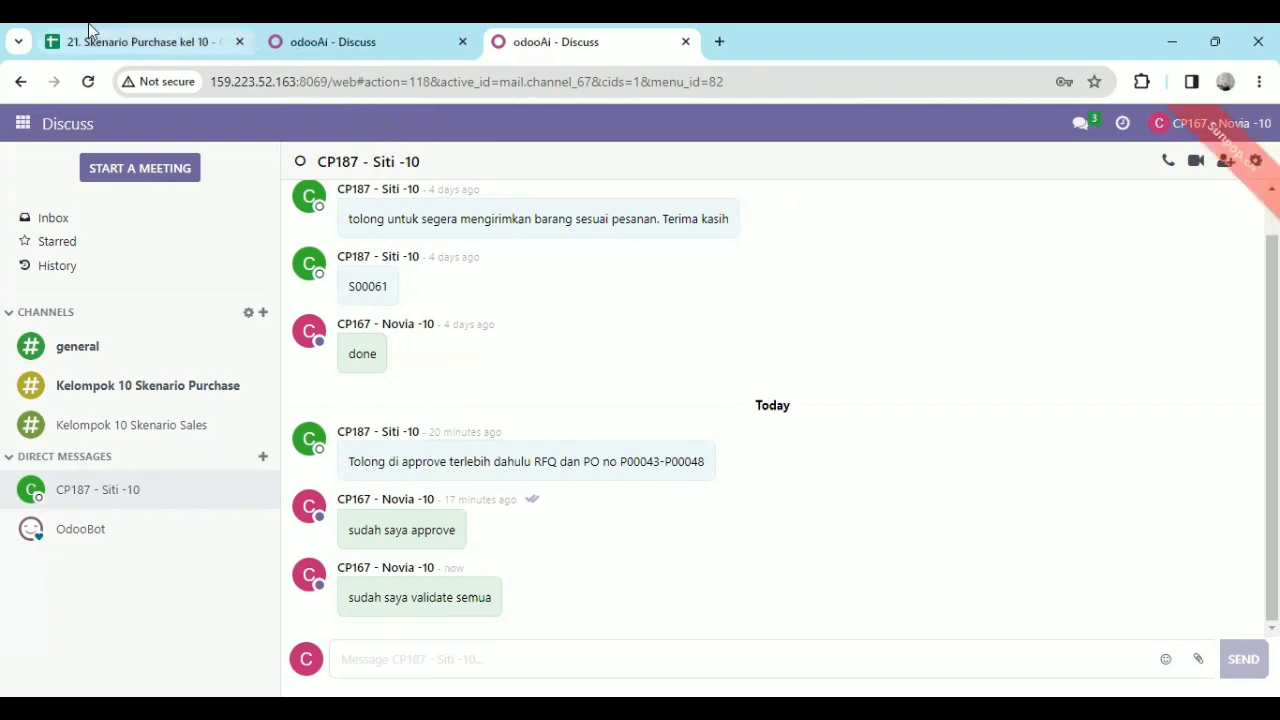
key("ctrl+Page_Up")
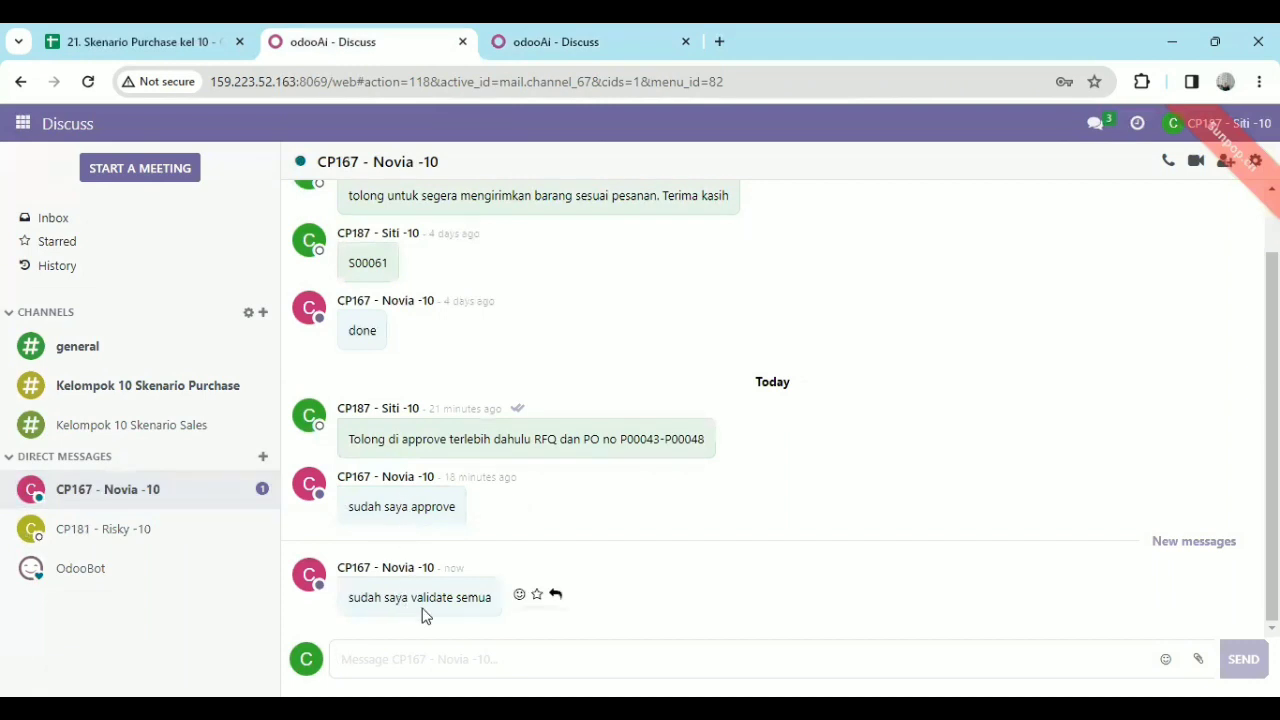
Try to open the Wood Corner 1 order P00043 from the reloaded Requests for Quotation list in Purchase.
left_click(20, 124)
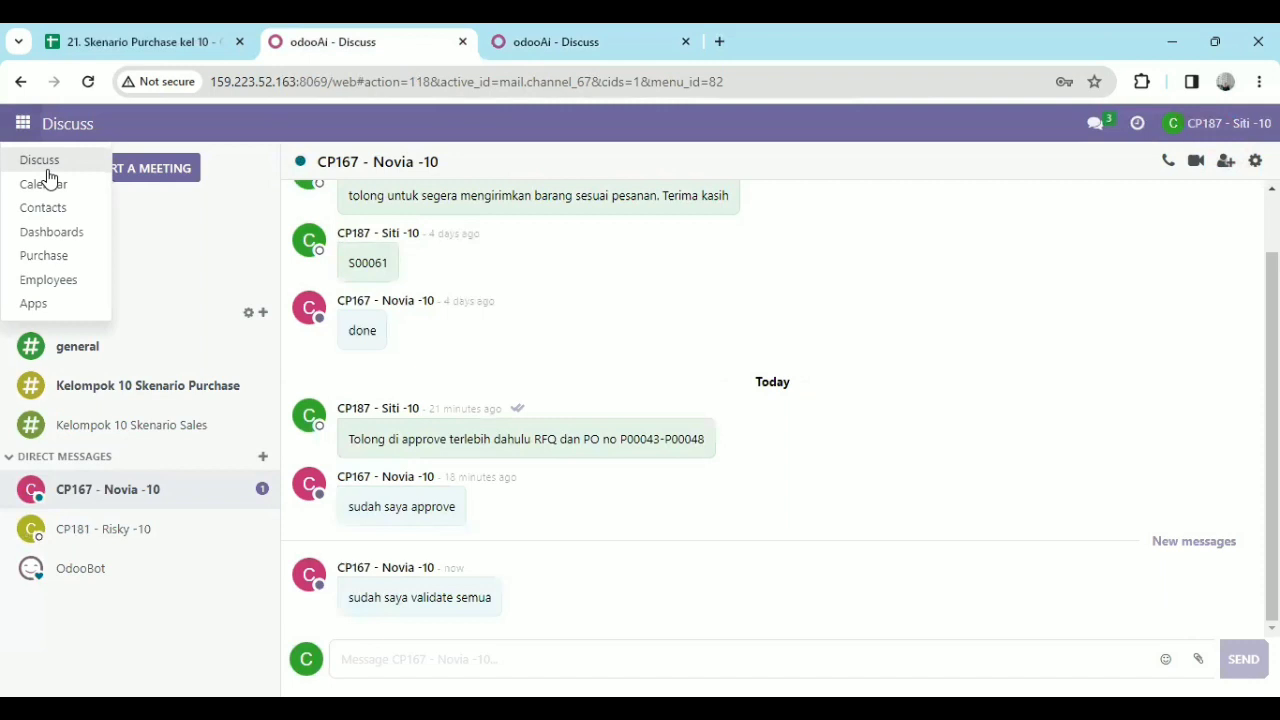
left_click(71, 259)
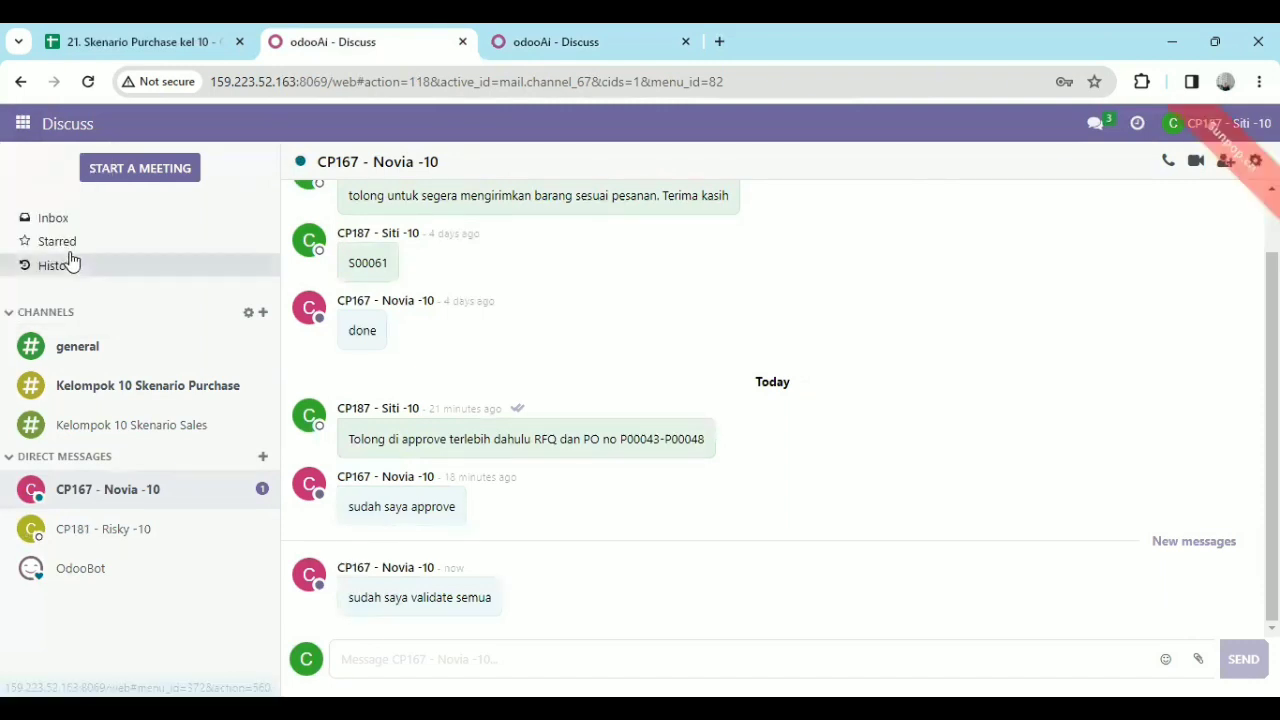
left_click(88, 84)
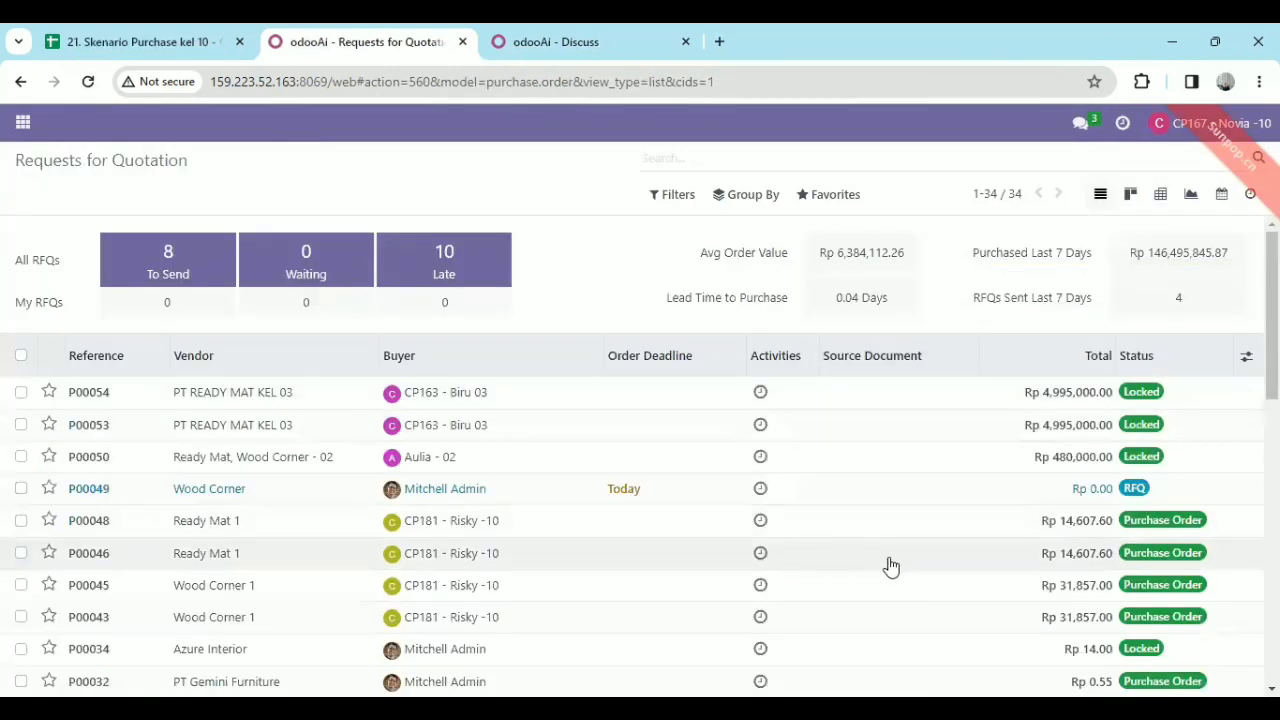
scroll(499, 472, "down", 1)
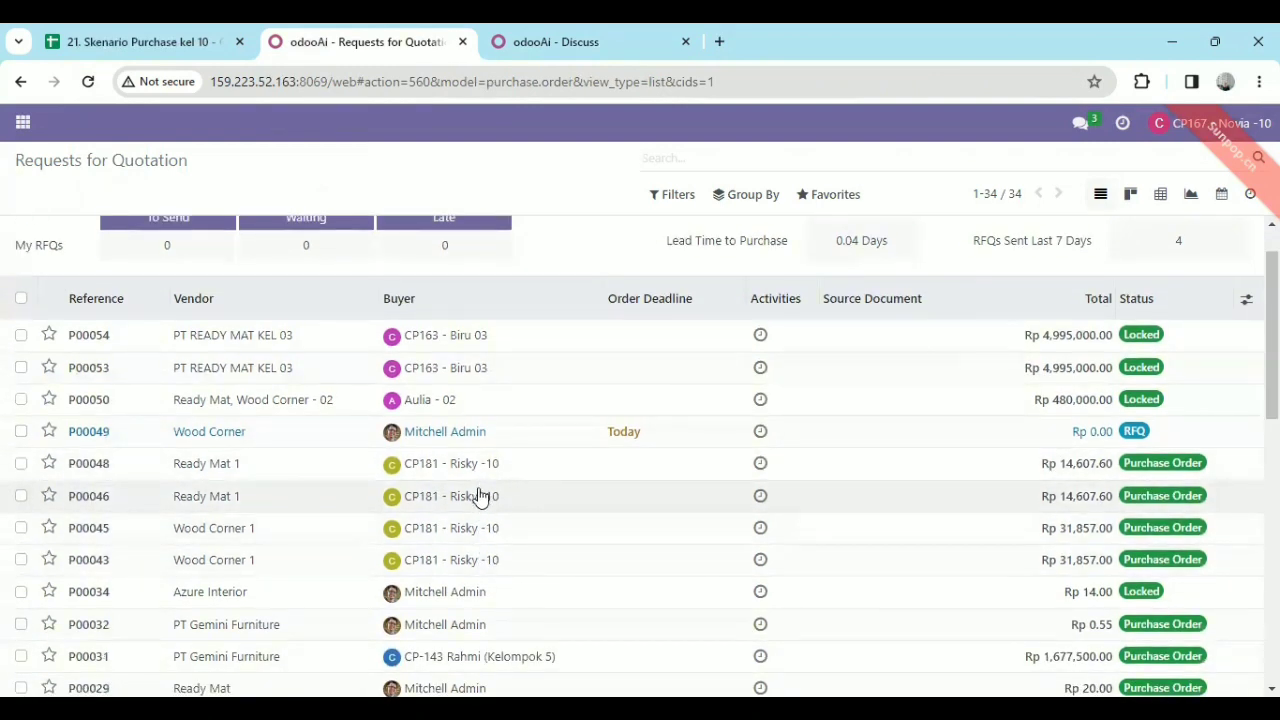
double_click(229, 560)
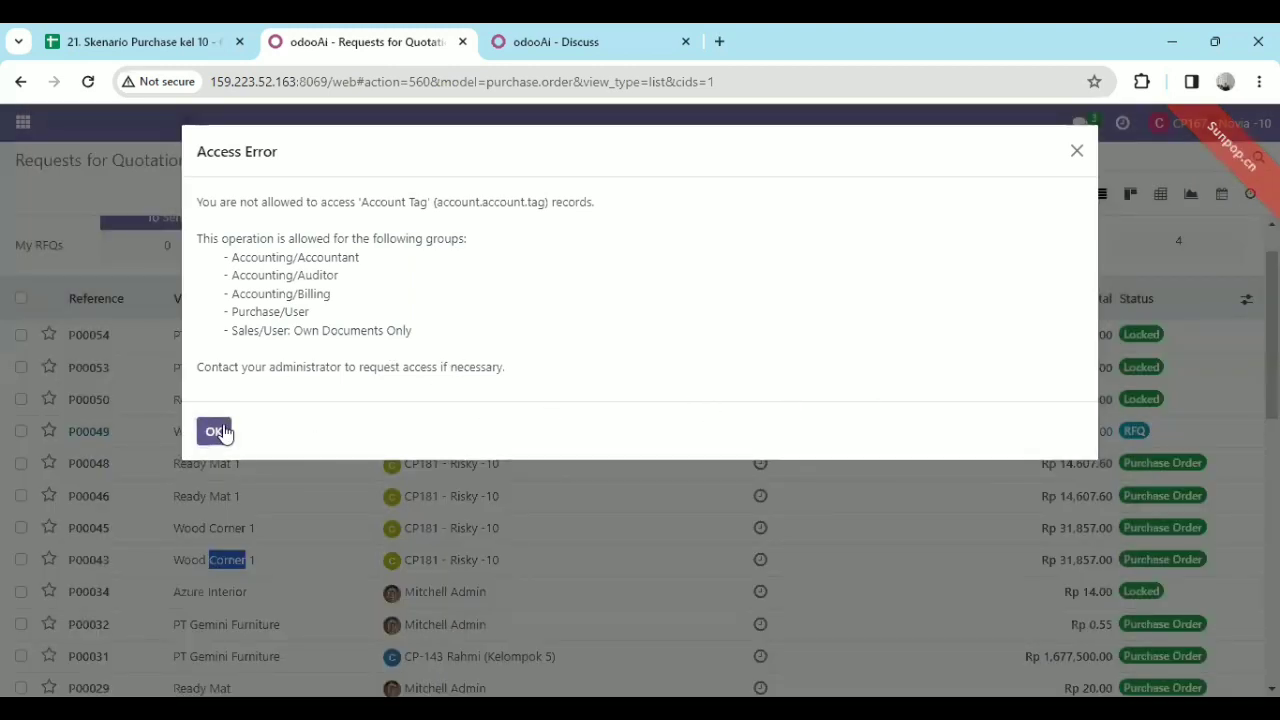
left_click(216, 431)
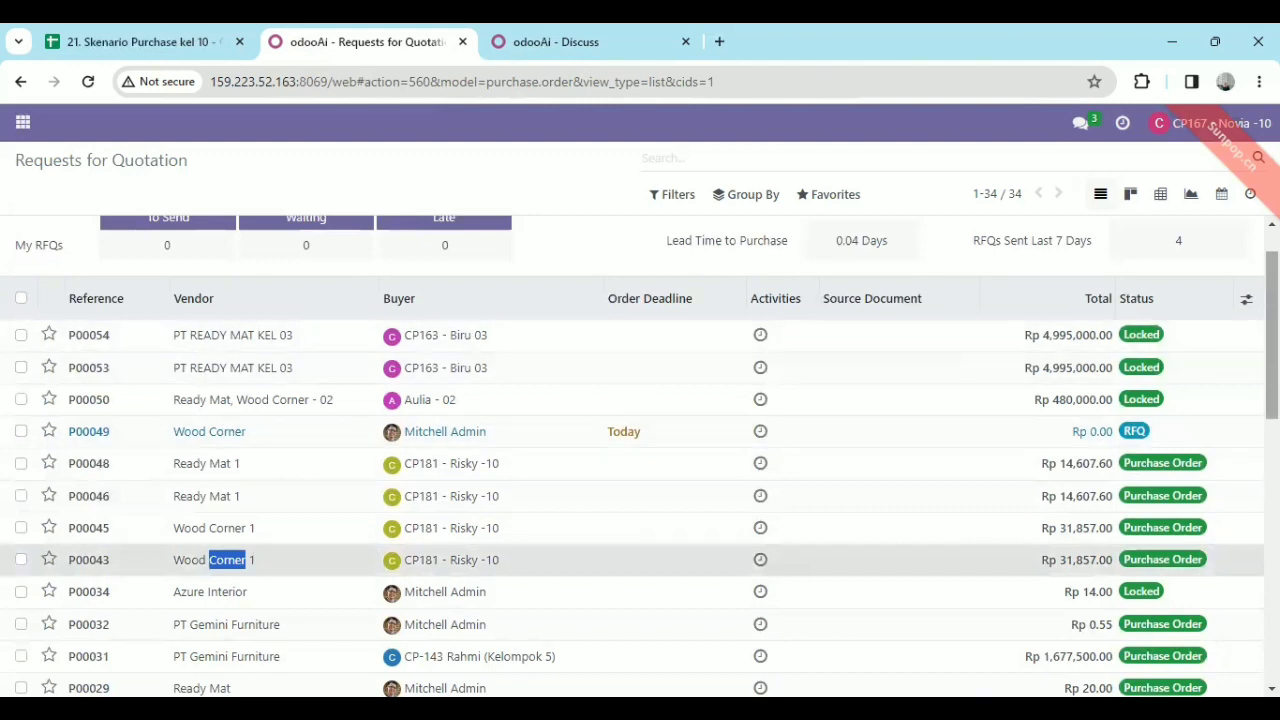
left_click_drag(1272, 334, 1272, 314)
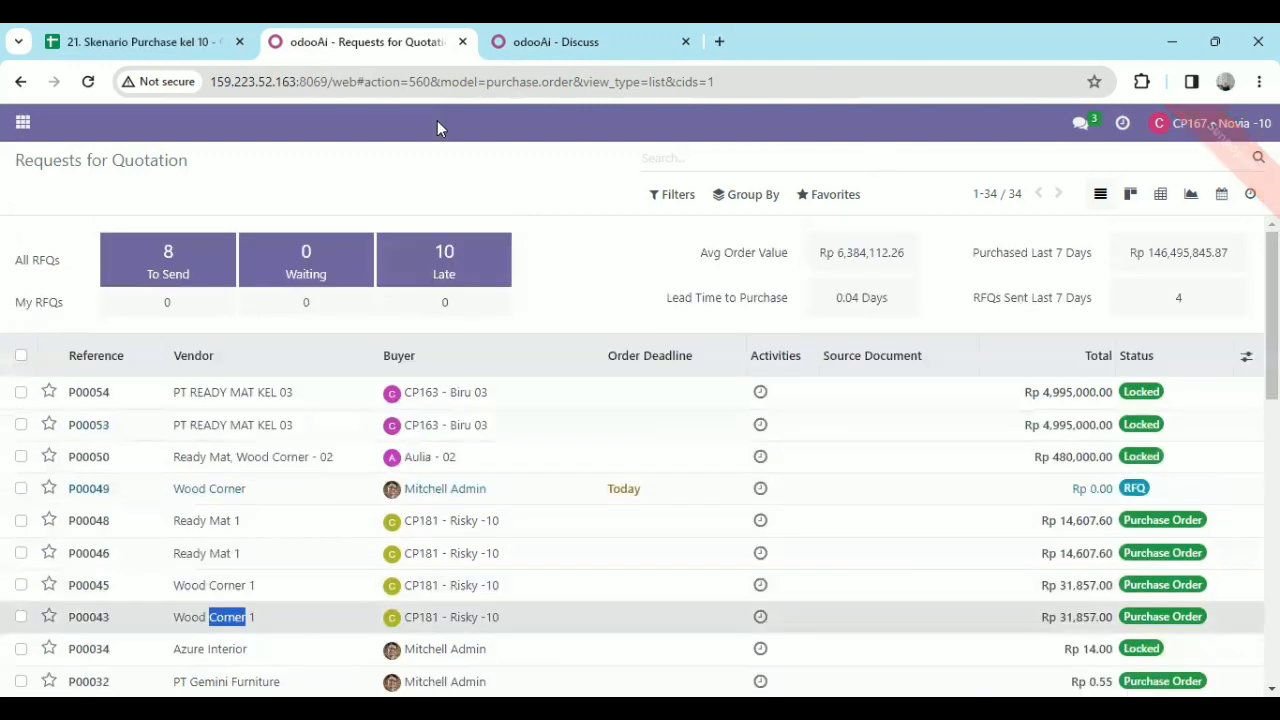
Log out of the current account and log in as the purchasing manager with the account email and password.
left_click(1210, 125)
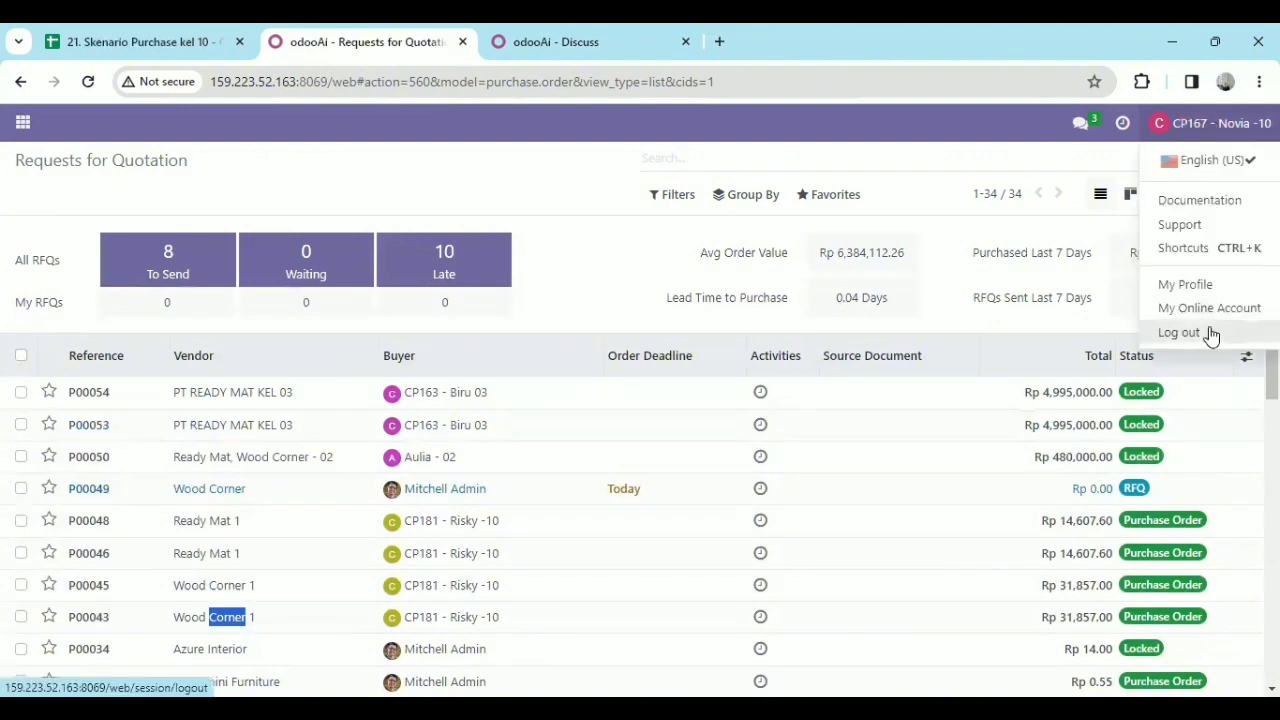
left_click(1197, 331)
left_click(613, 378)
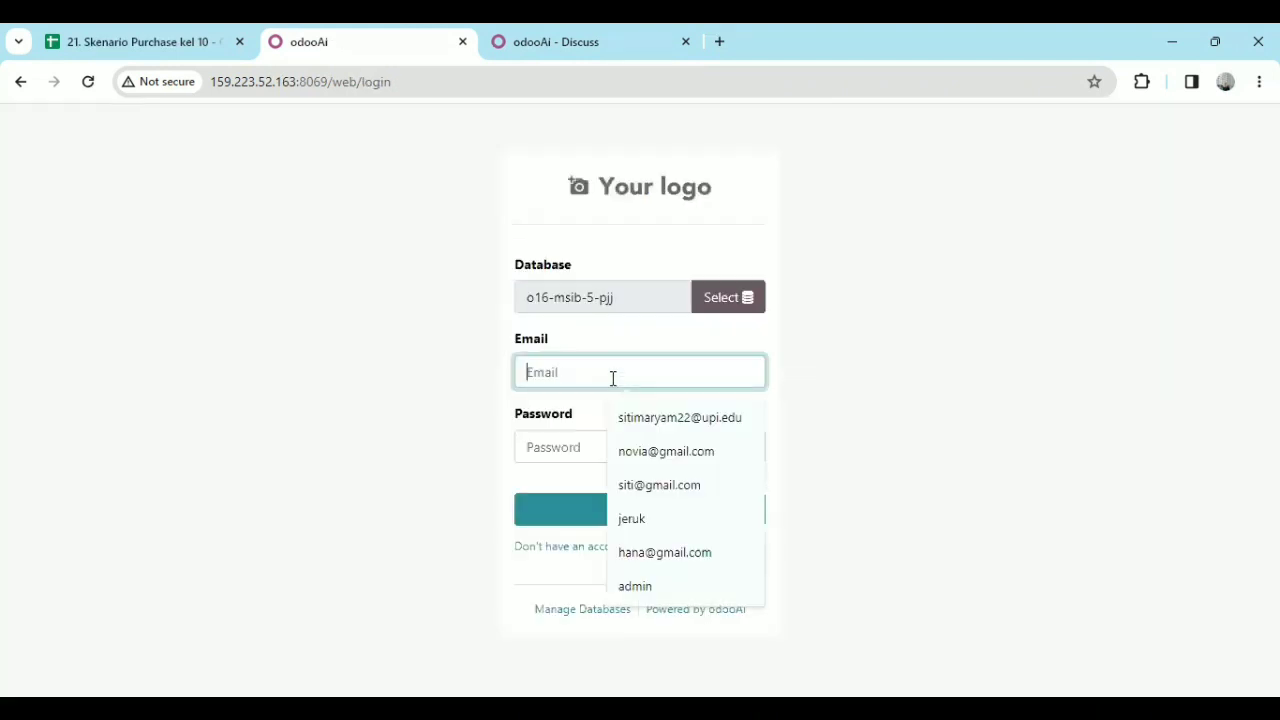
left_click(691, 484)
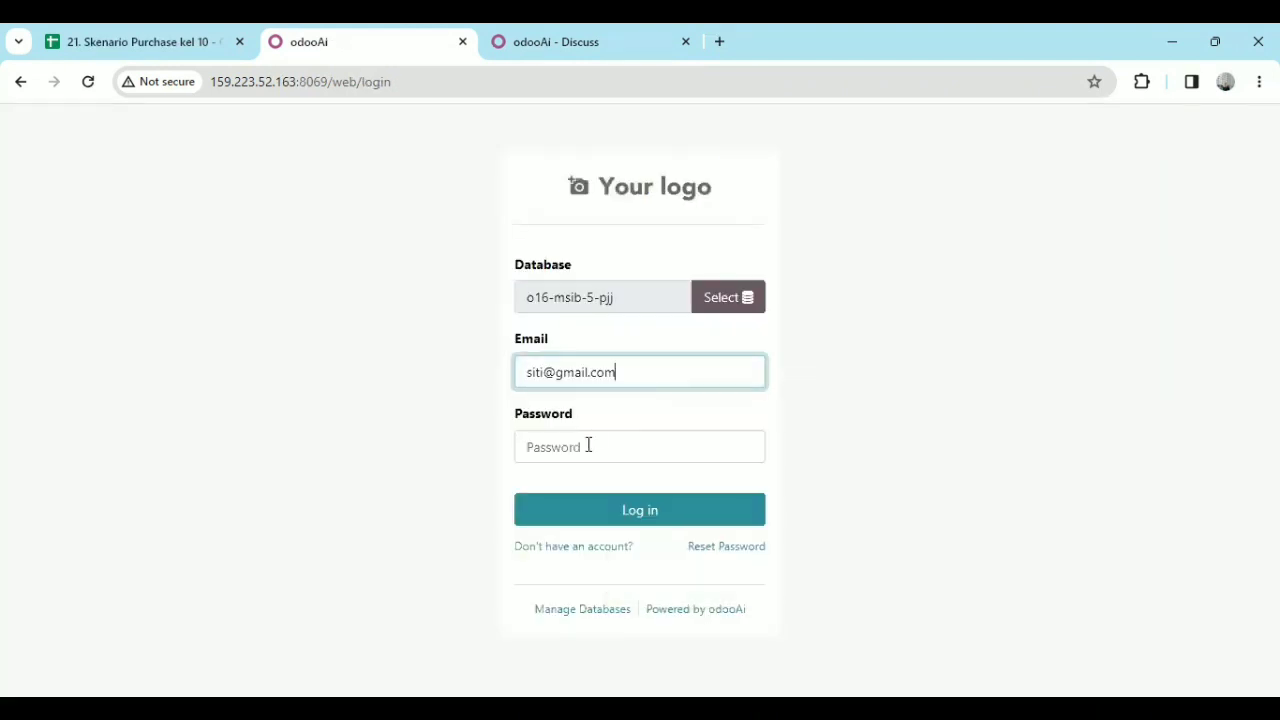
left_click(592, 451)
type("•")
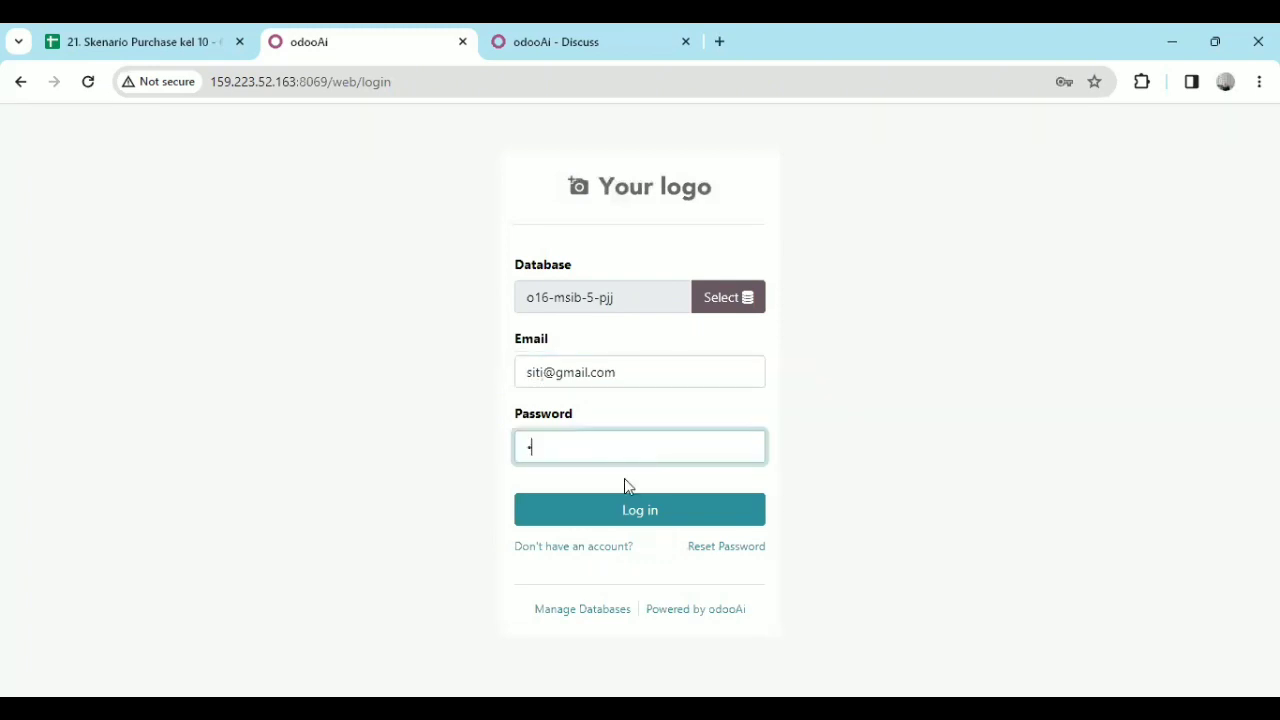
left_click(647, 509)
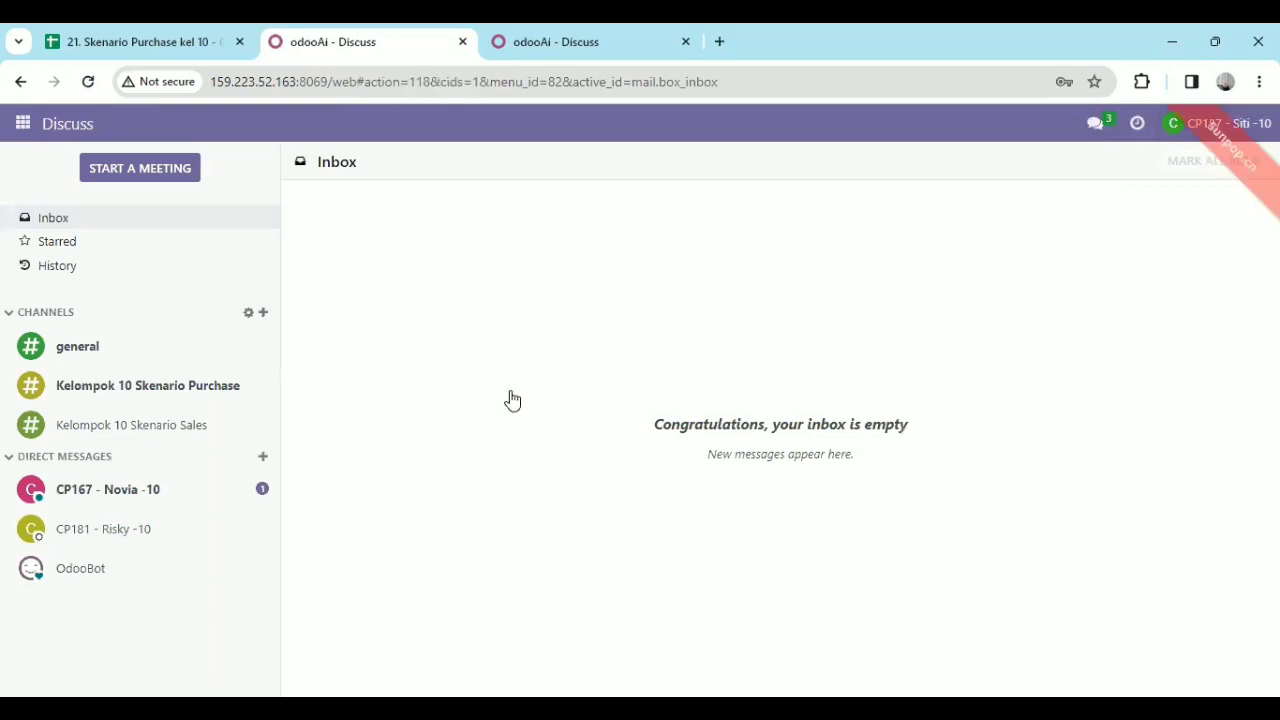
Read the colleague's validation message in the Discuss direct chat, and open purchase order P00043 for Wood Corner 1 in Purchase.
left_click(139, 494)
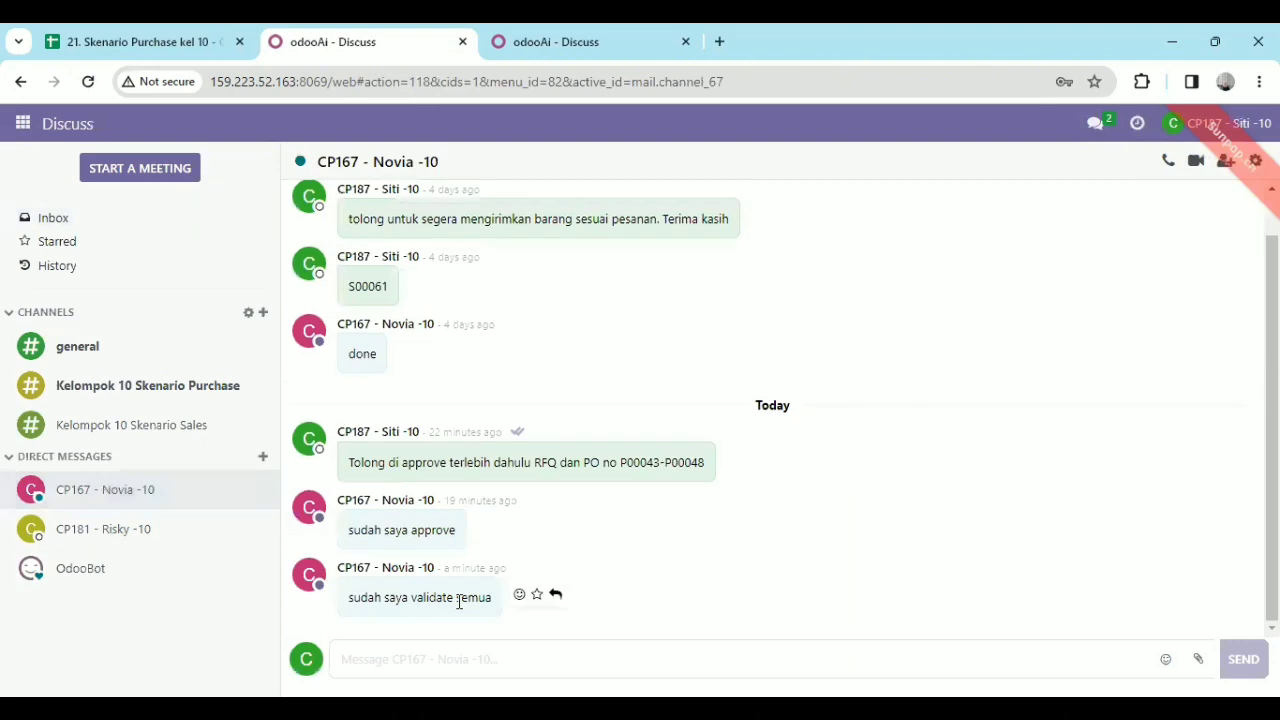
left_click(9, 130)
left_click(69, 263)
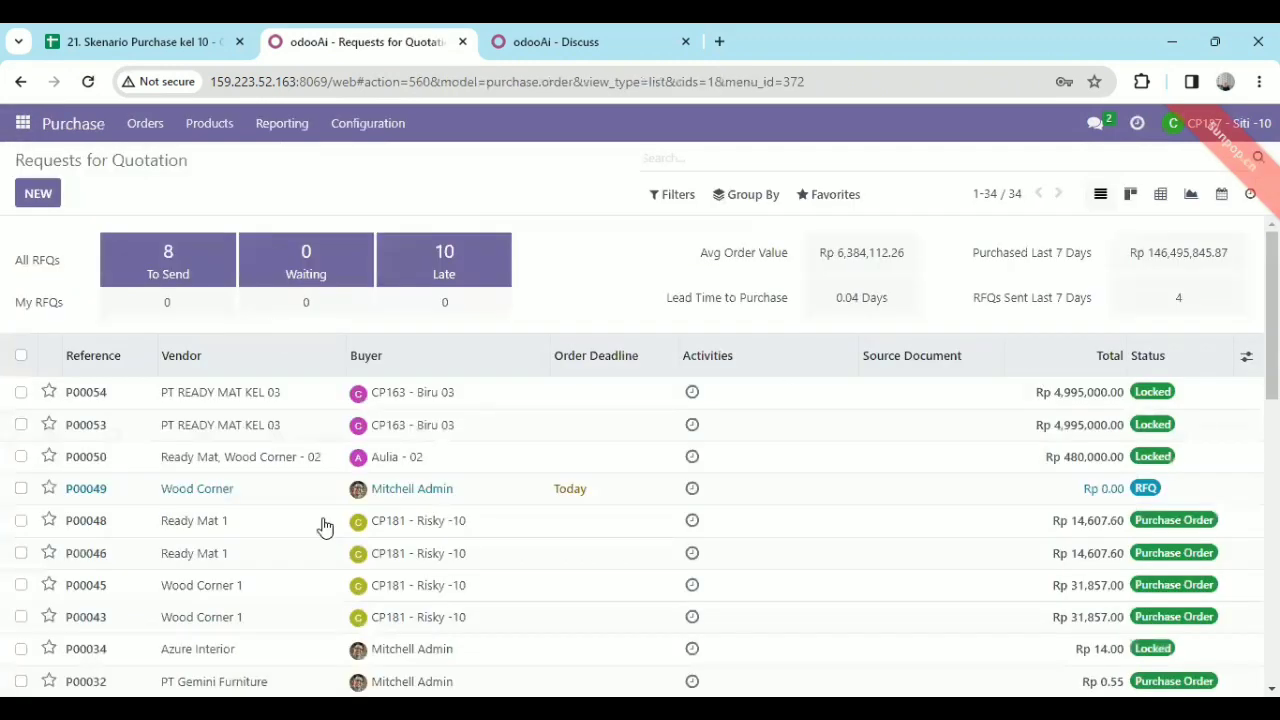
scroll(323, 523, "down", 2)
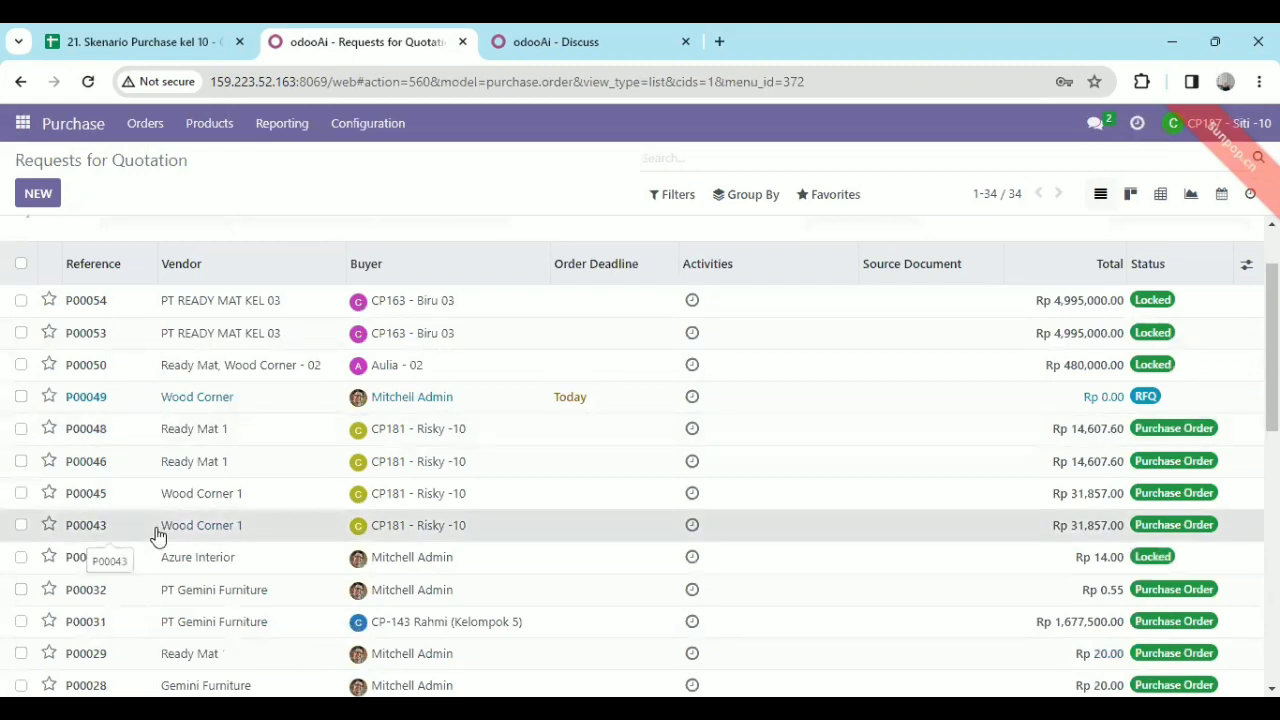
left_click(157, 537)
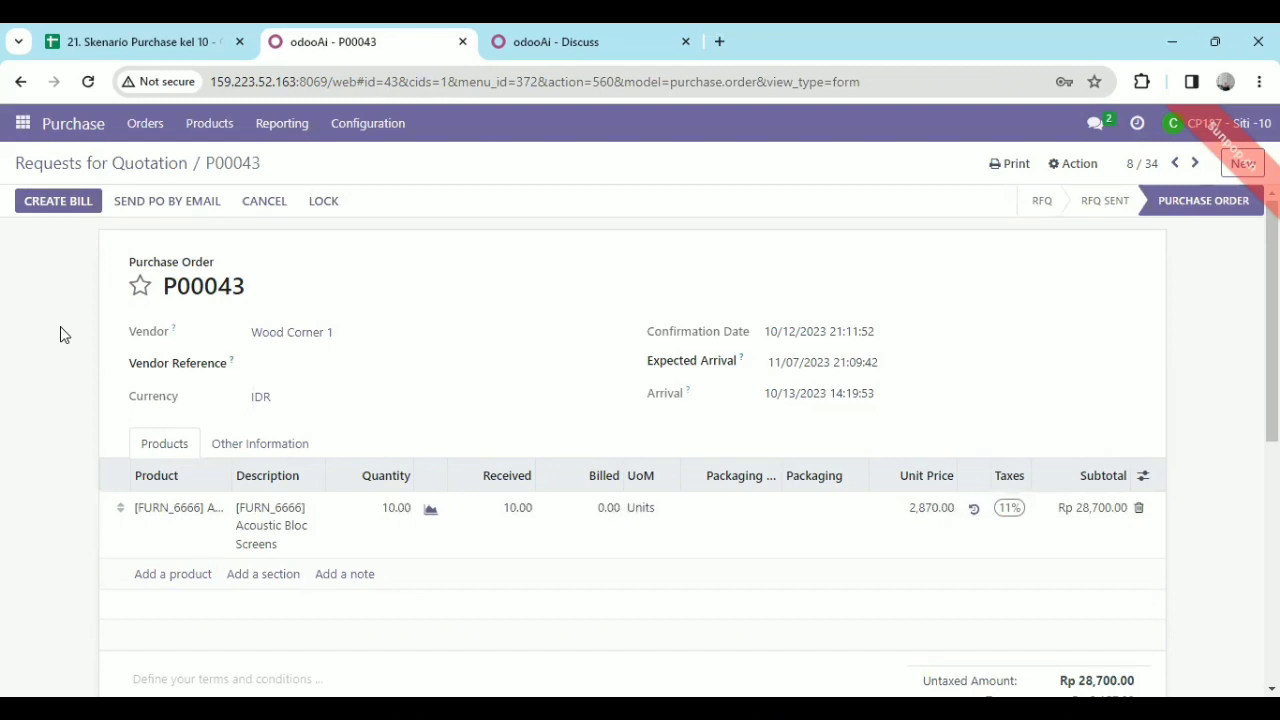
double_click(970, 165)
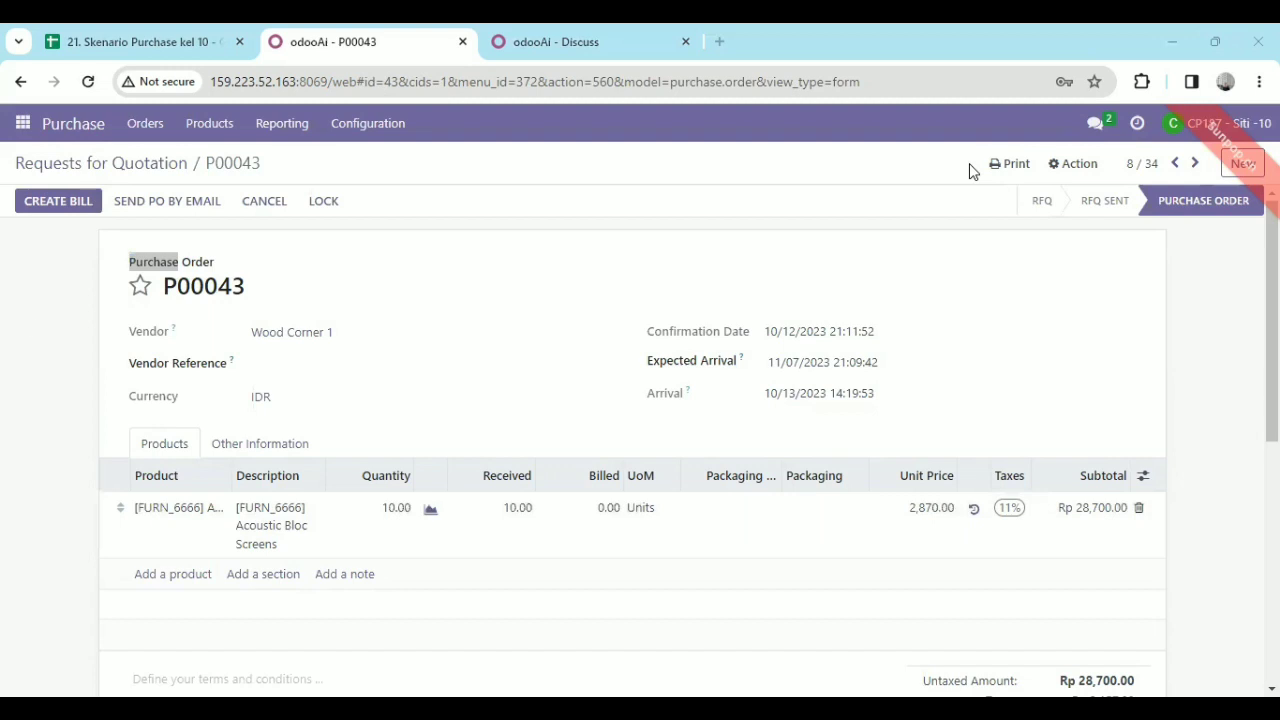
left_click(30, 325)
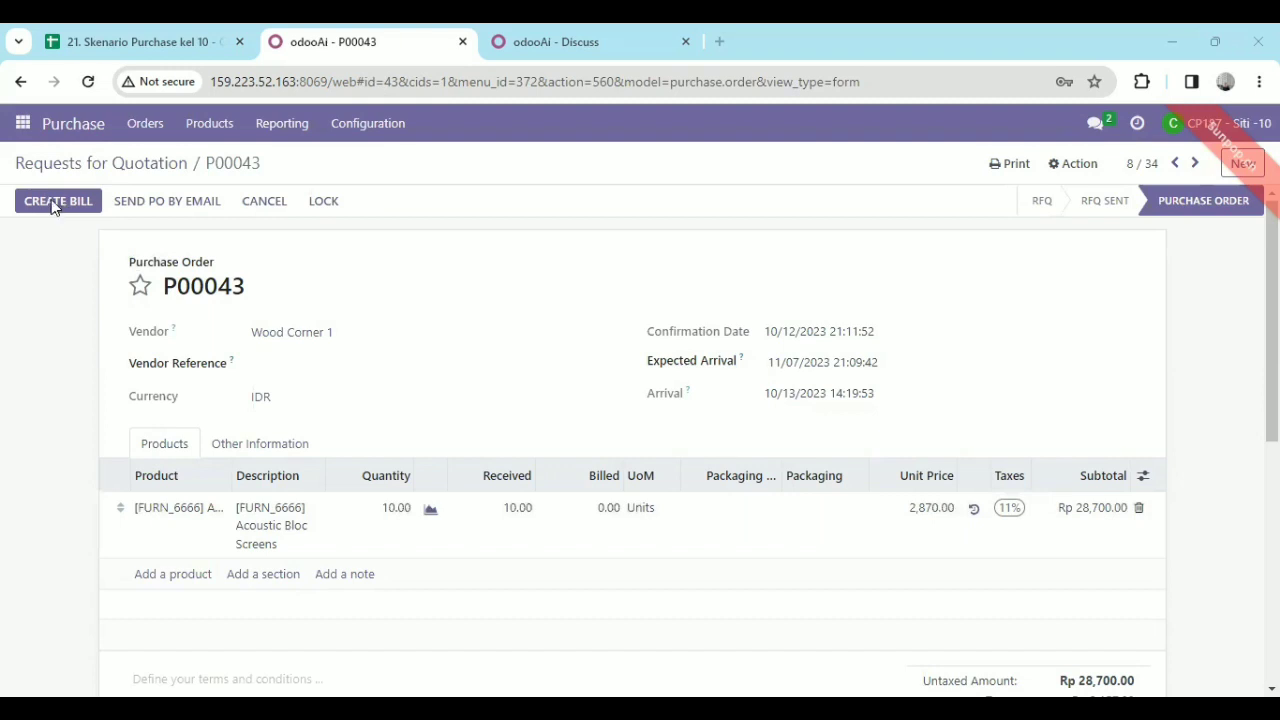
Create a vendor bill from P00043, set its bill date to 10/13/2023, save it and review its lines and log.
left_click(53, 203)
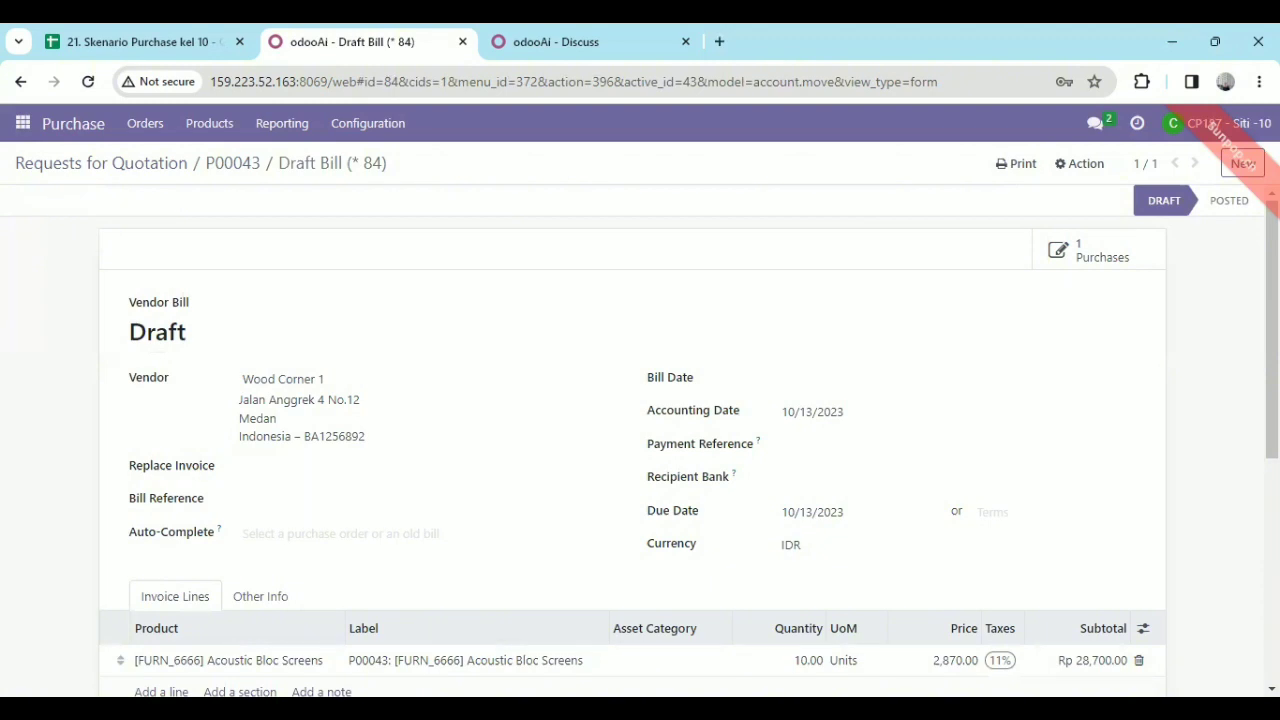
scroll(1186, 466, "down", 2)
scroll(815, 430, "up", 2)
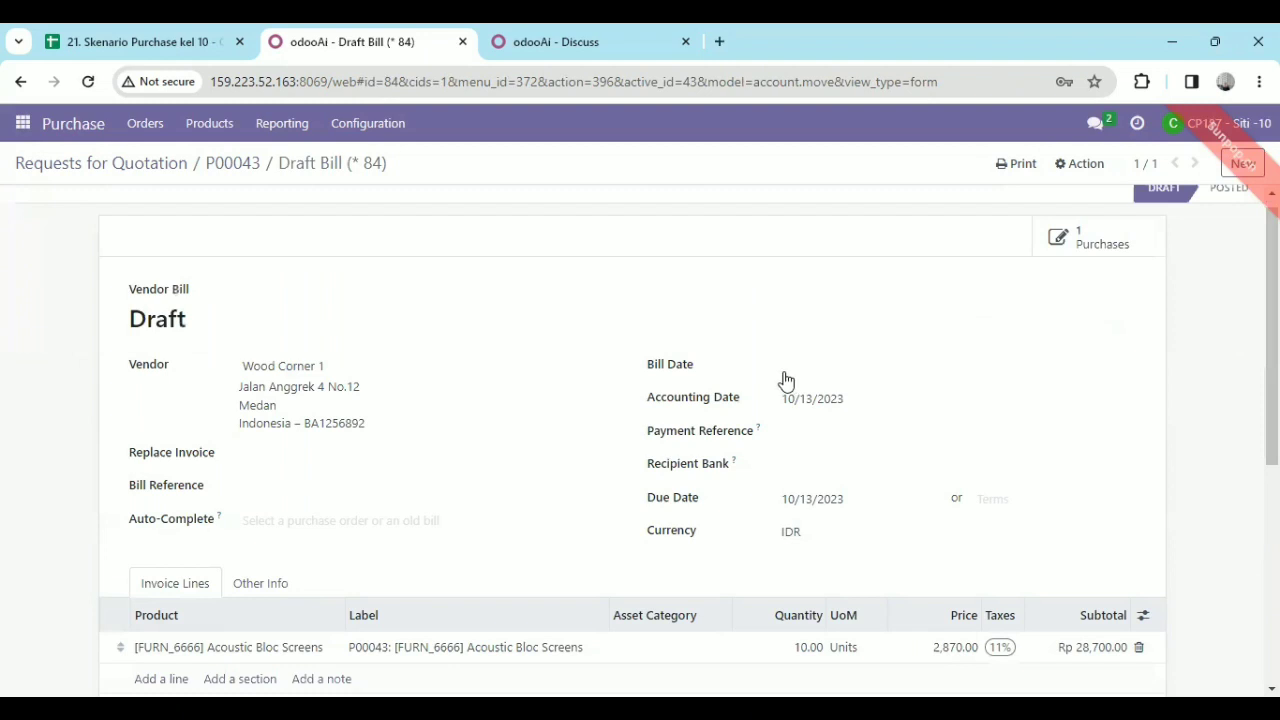
left_click(784, 370)
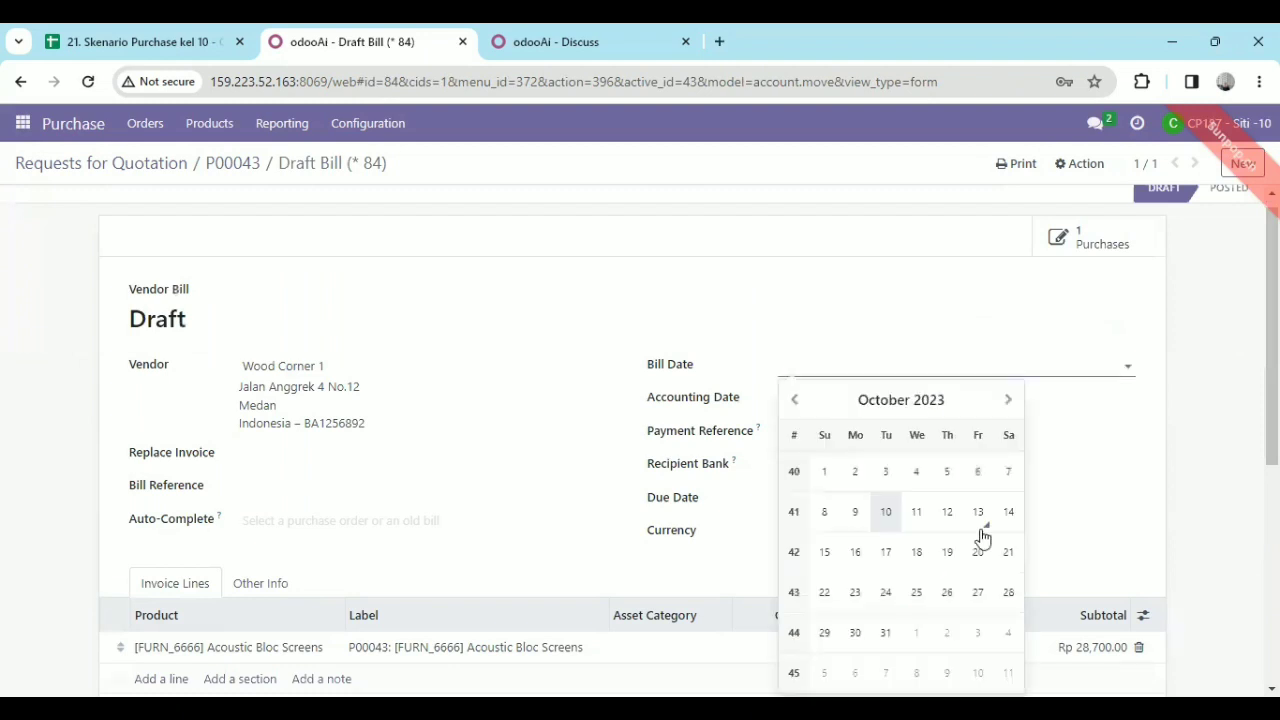
left_click(972, 525)
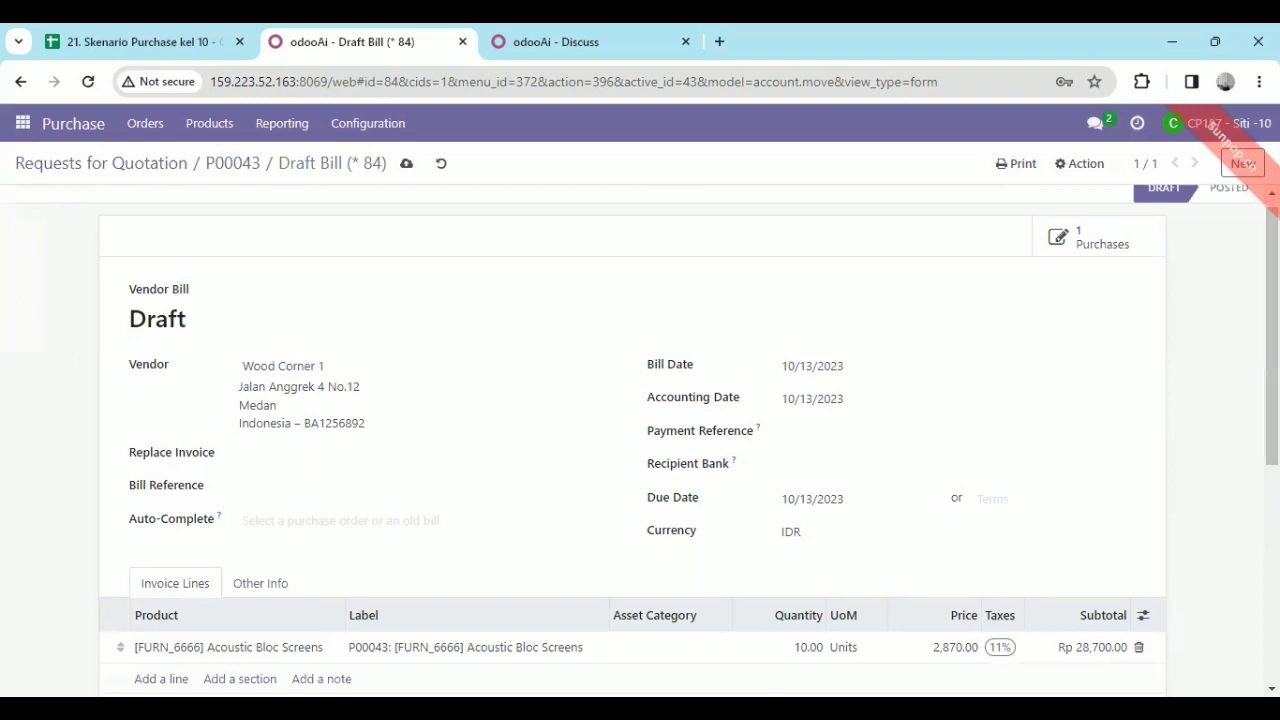
scroll(640, 434, "down", 1)
scroll(414, 209, "down", 1)
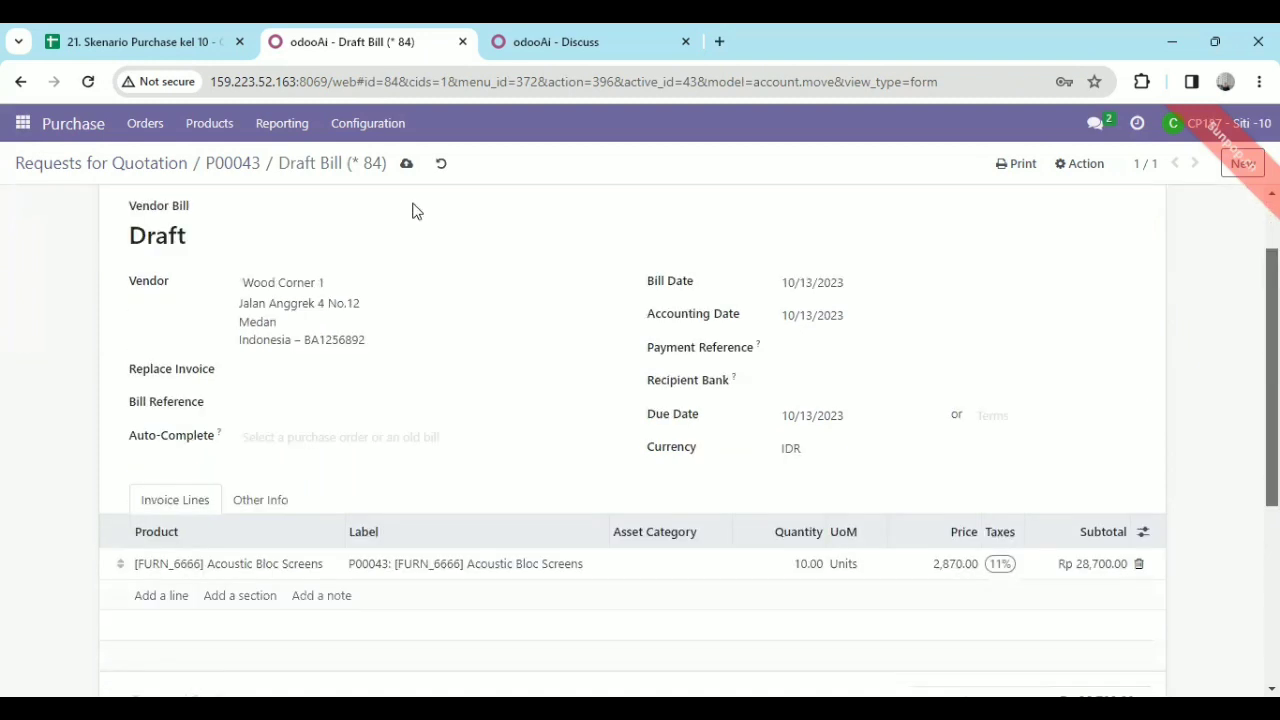
scroll(400, 177, "up", 2)
left_click(406, 168)
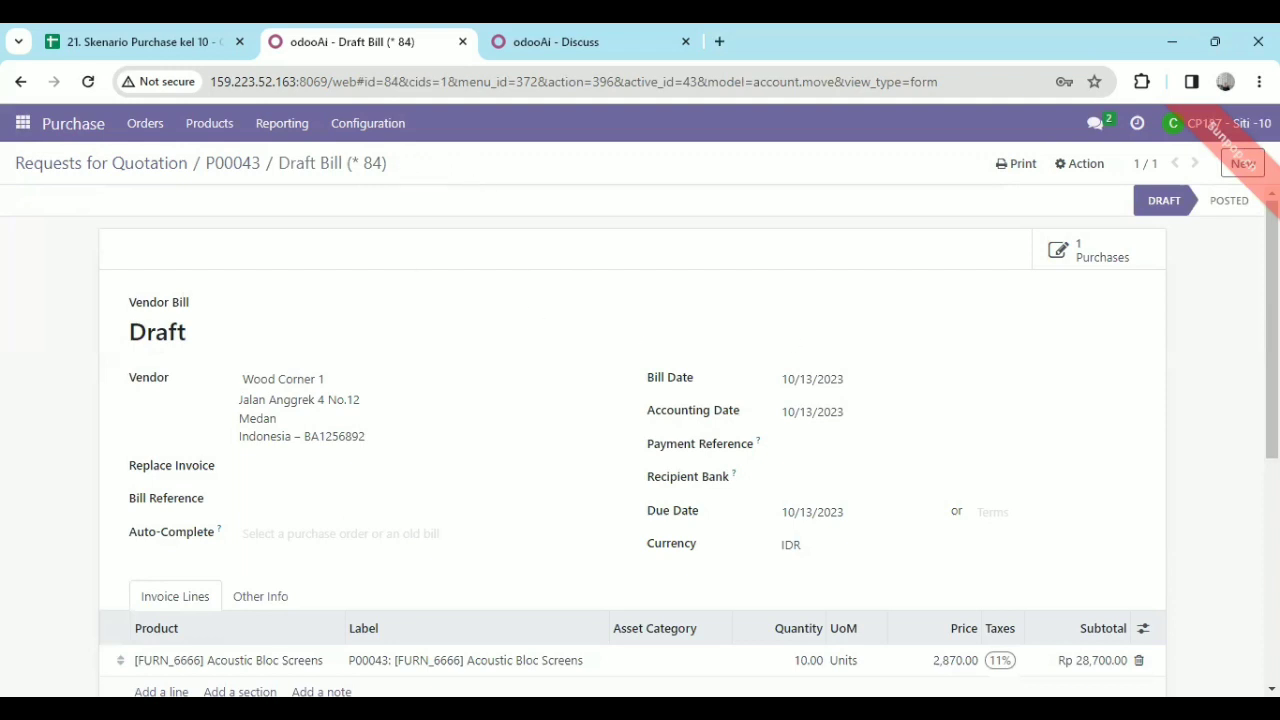
scroll(632, 440, "down", 5)
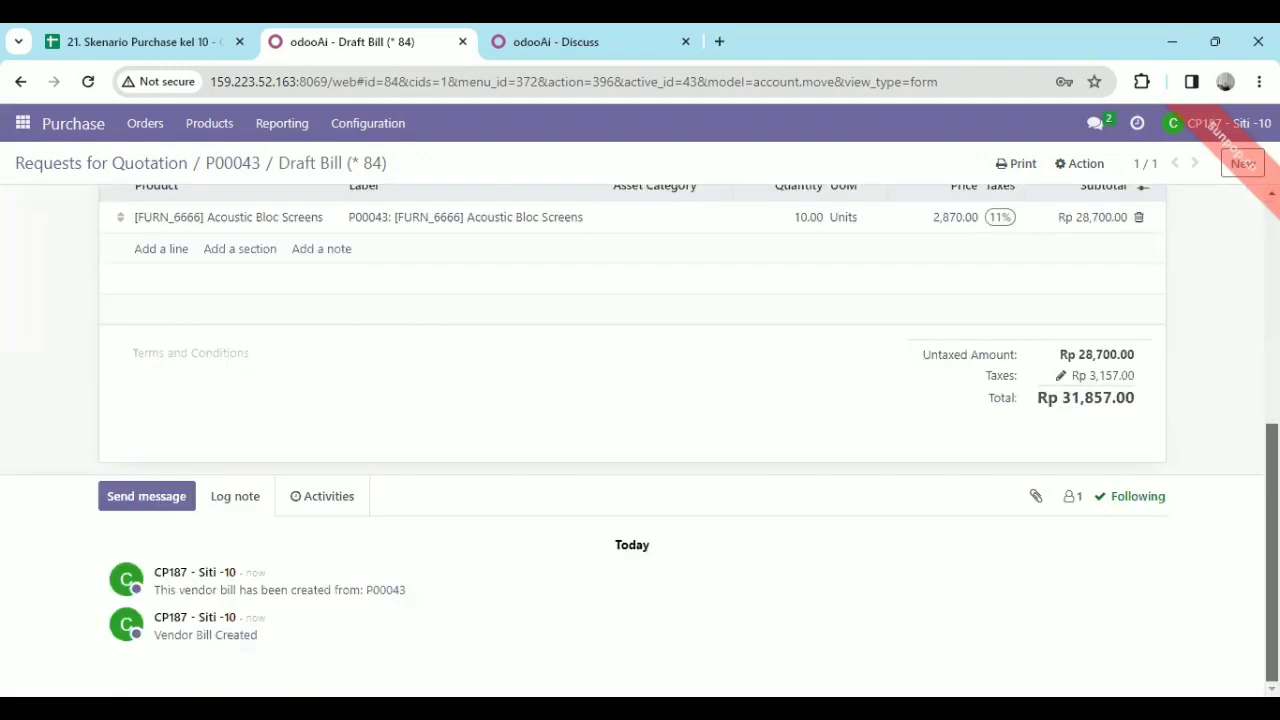
scroll(640, 440, "up", 5)
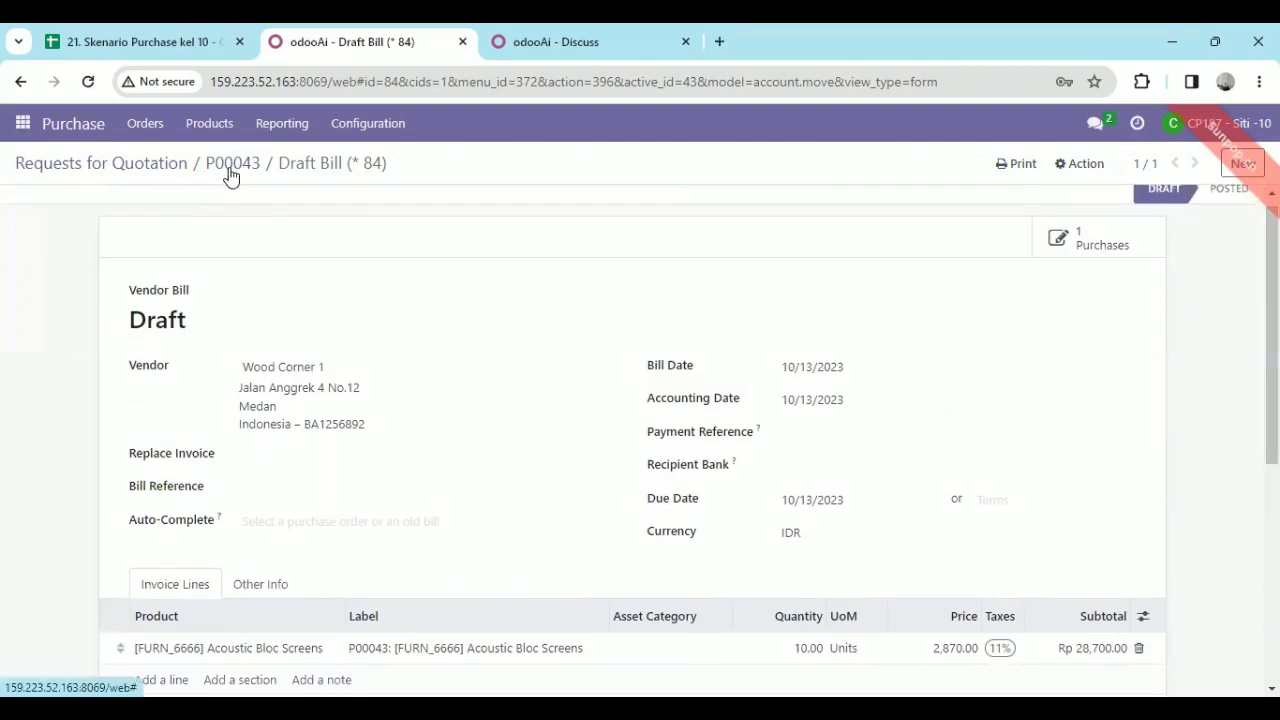
Return to the Requests for Quotation list and filter it by order p00043.
left_click(139, 163)
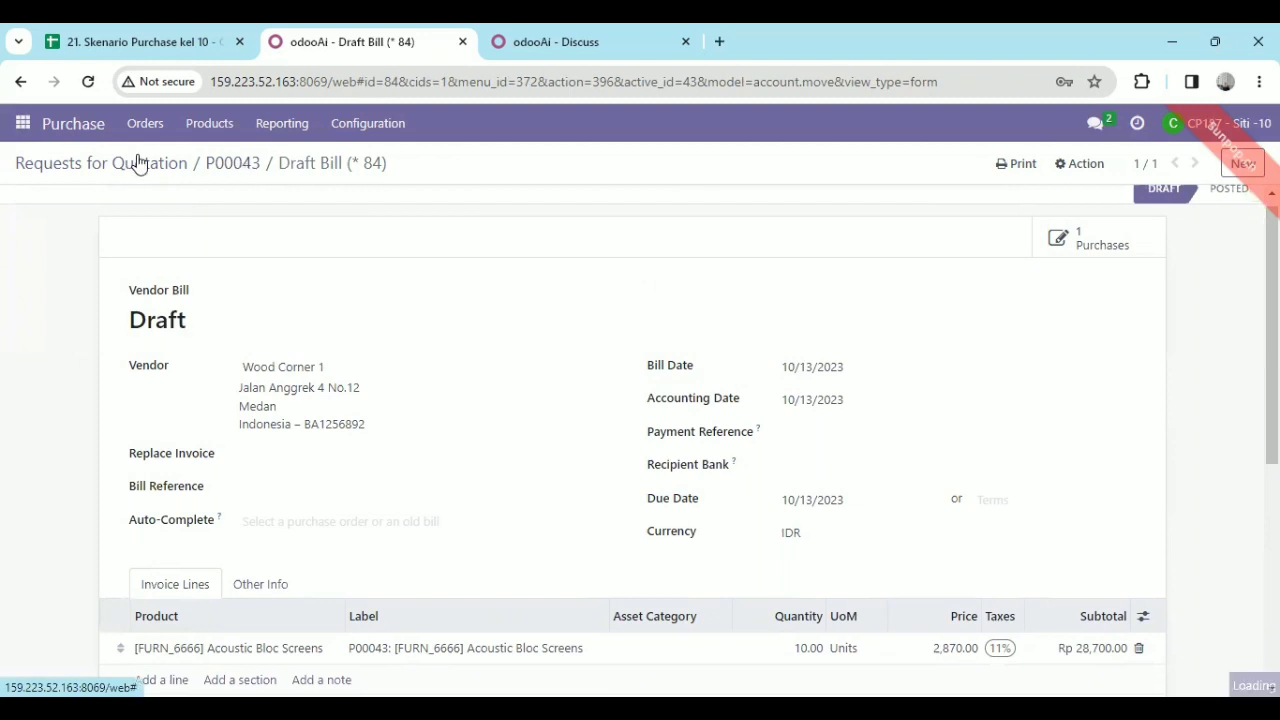
left_click_drag(139, 163, 548, 251)
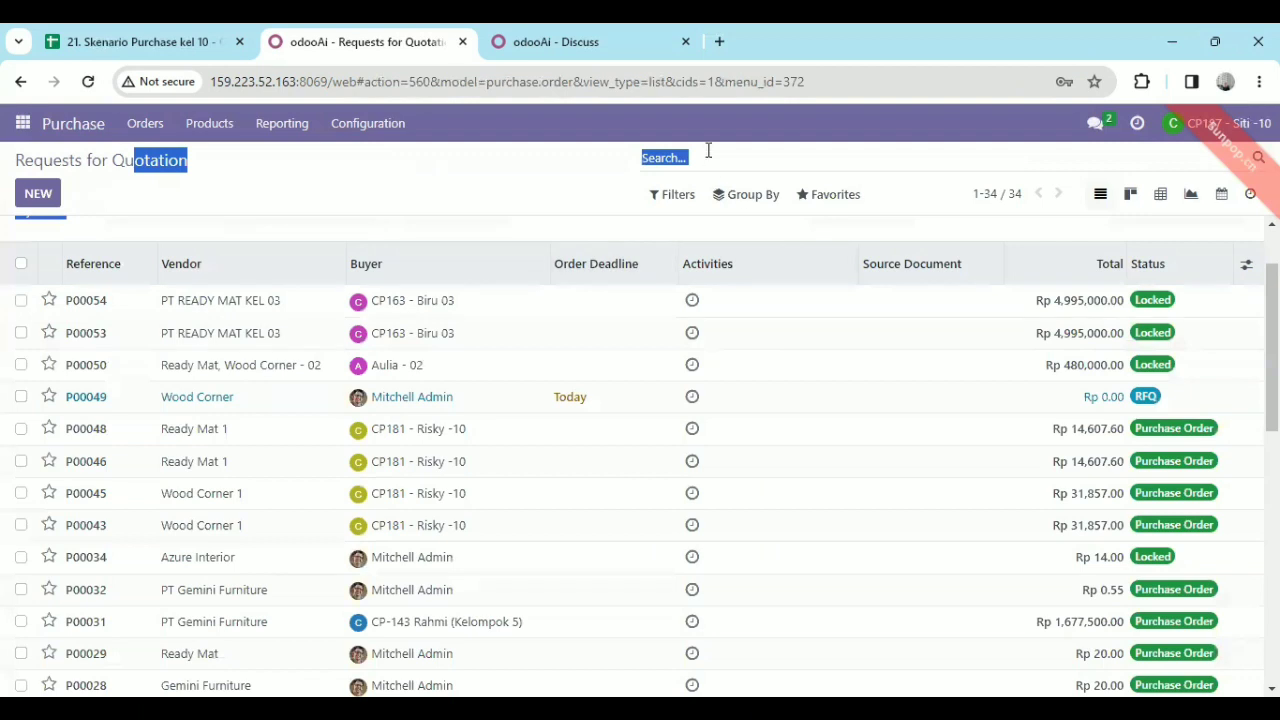
left_click(708, 152)
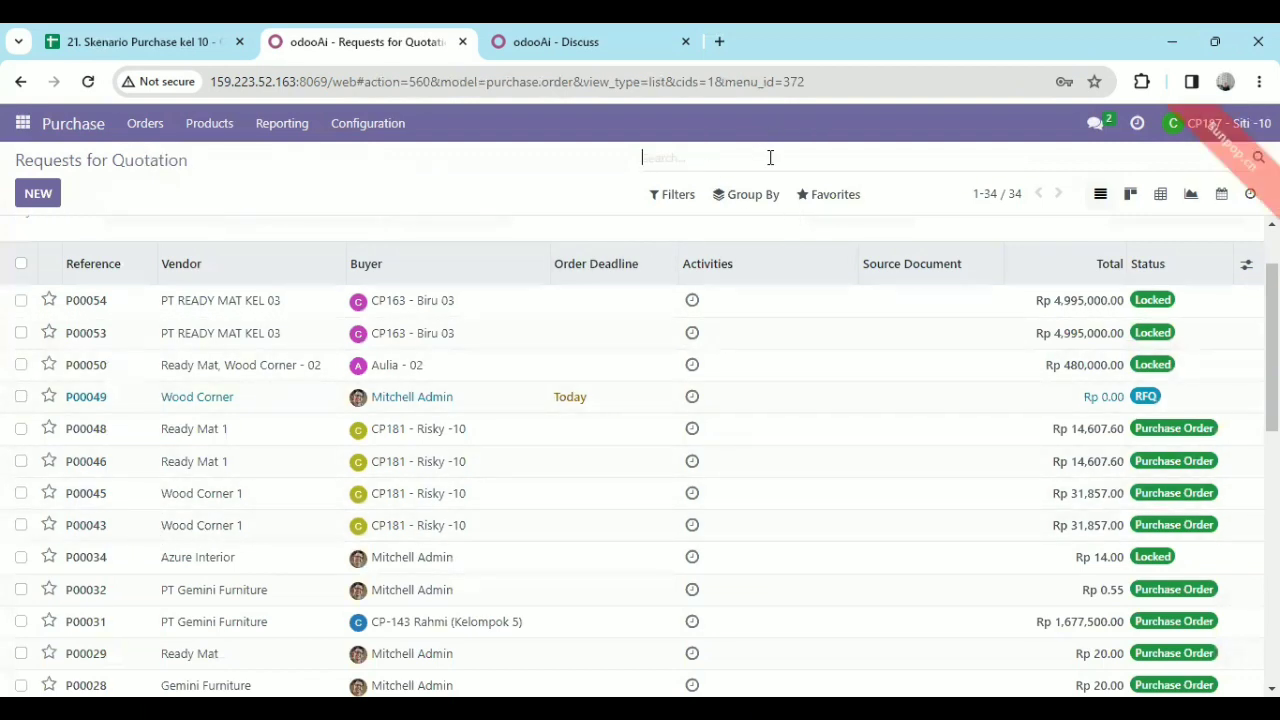
type("p")
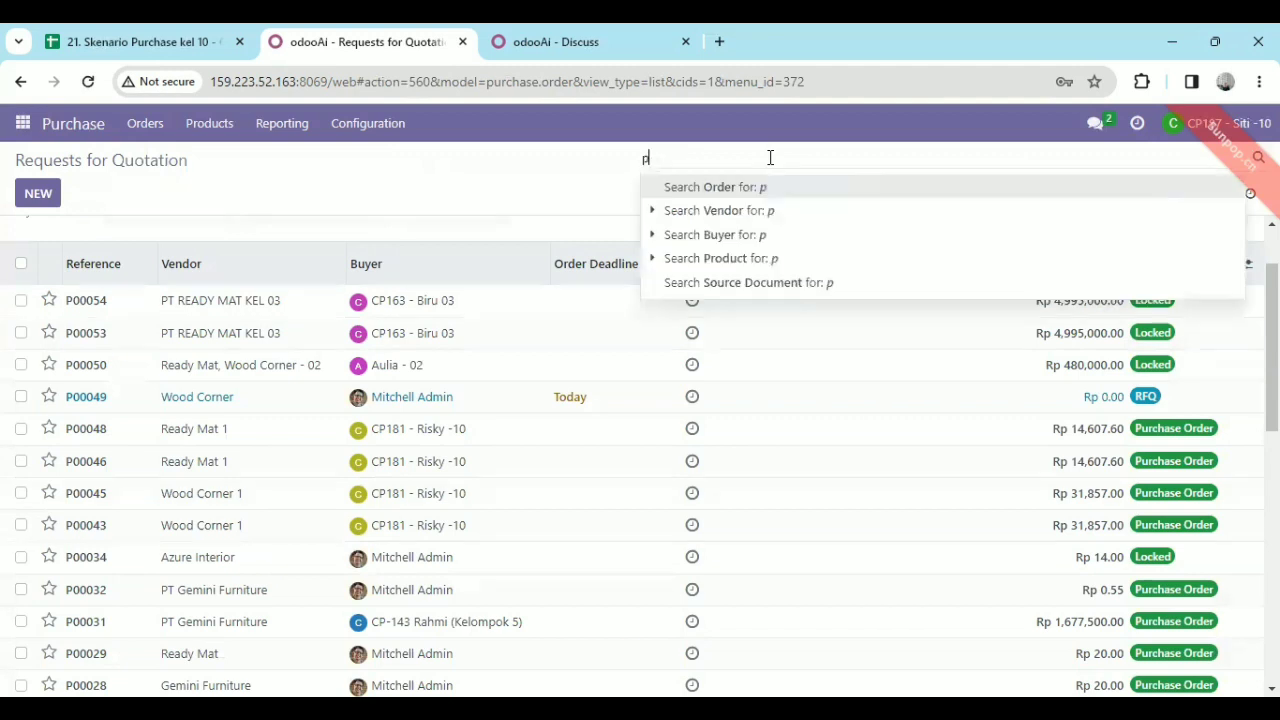
type("00043")
key("Return")
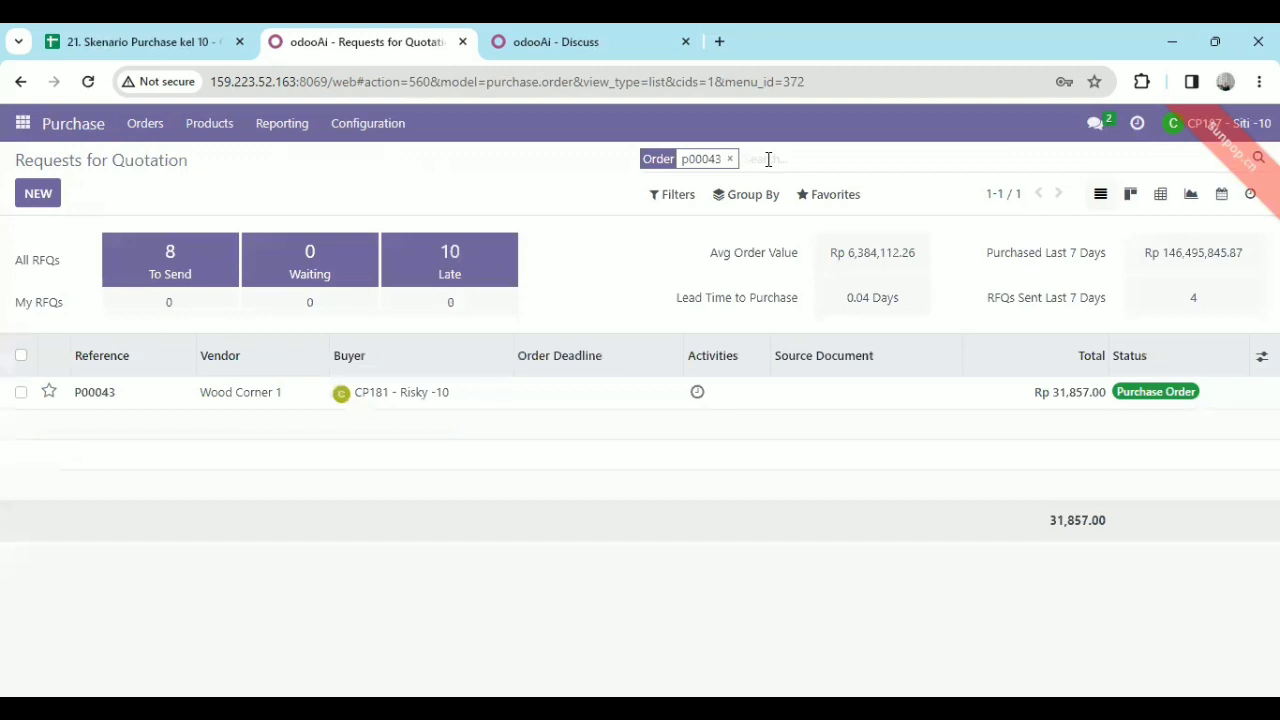
Extend the order search to include p00045 and p00046.
type("p000")
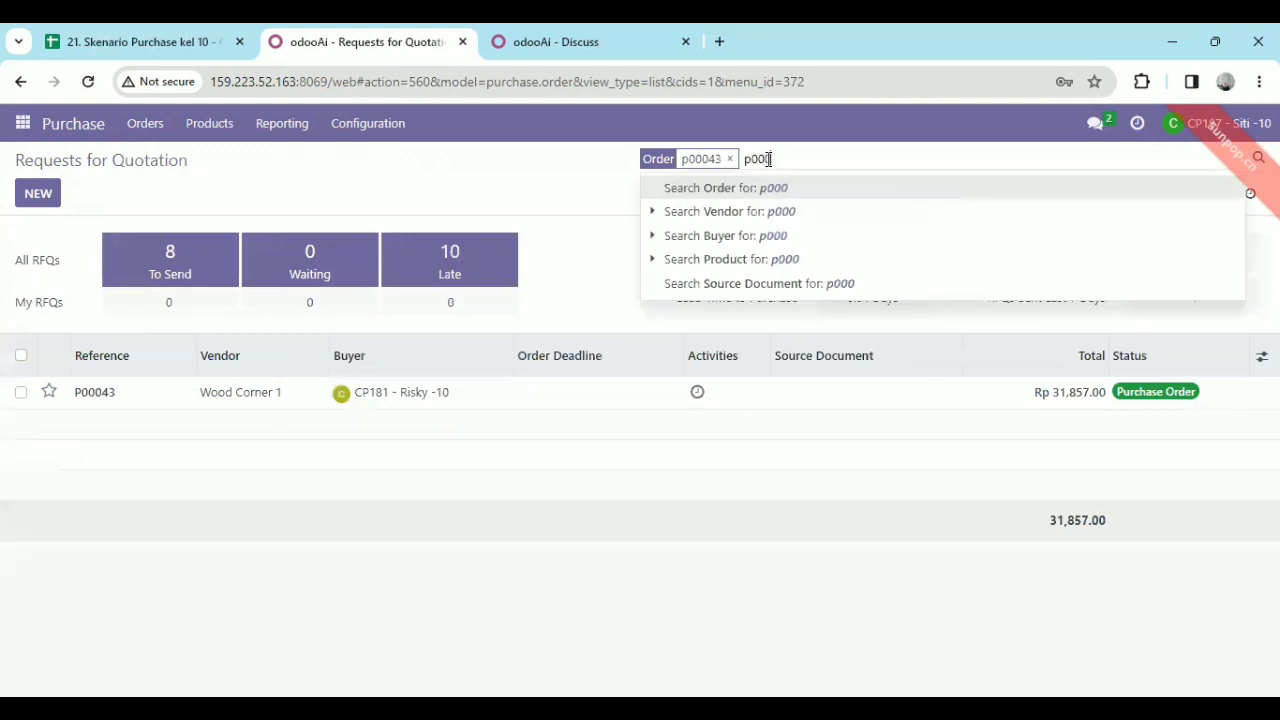
type("45")
key("Return")
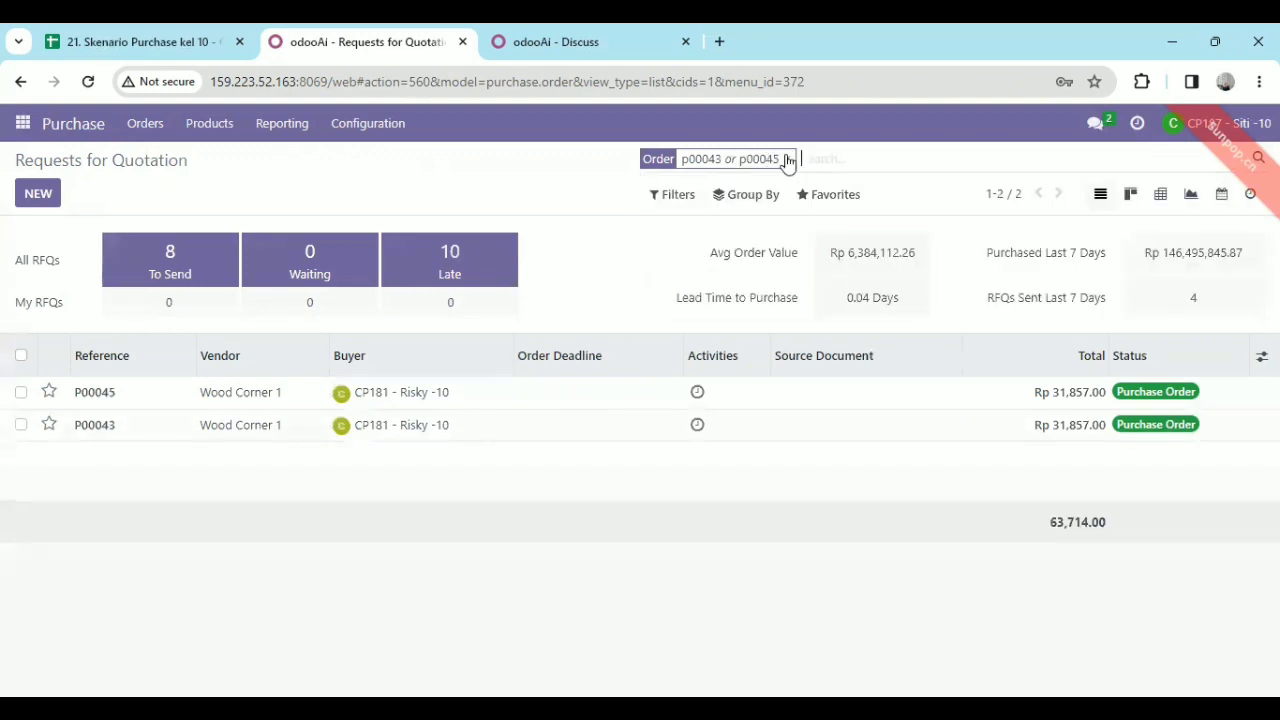
type("p00")
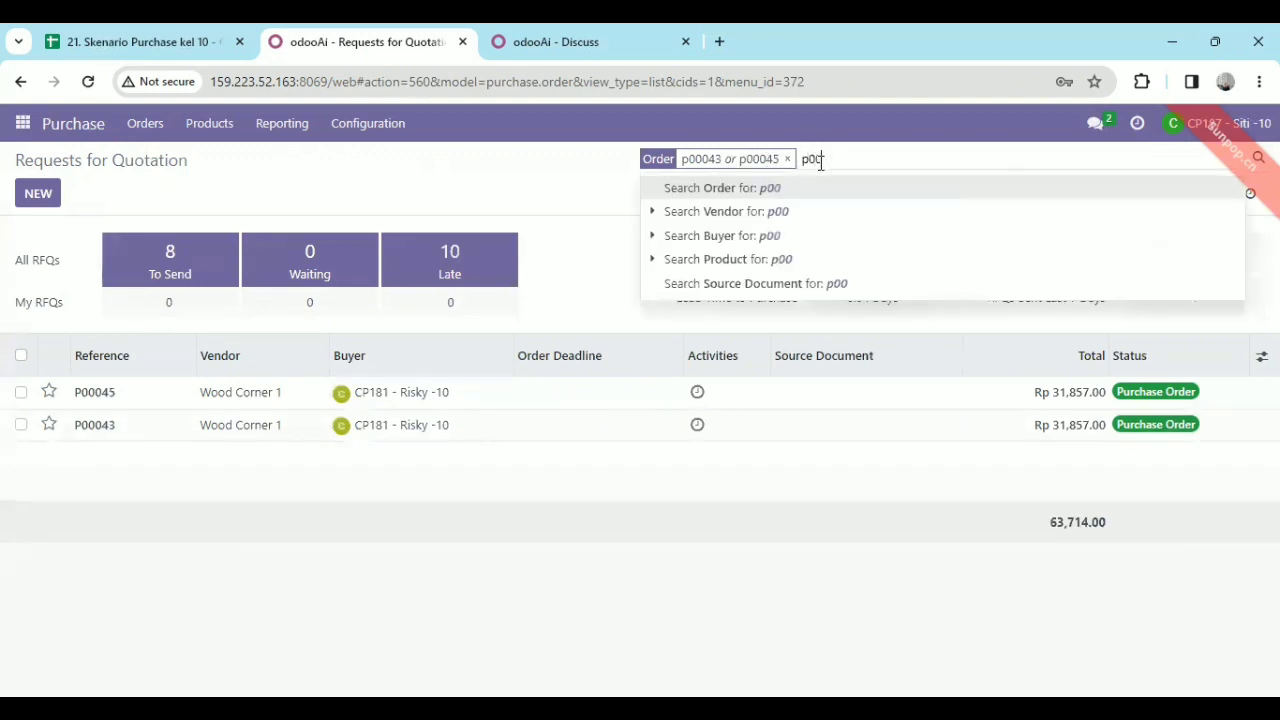
type("046")
key("Return")
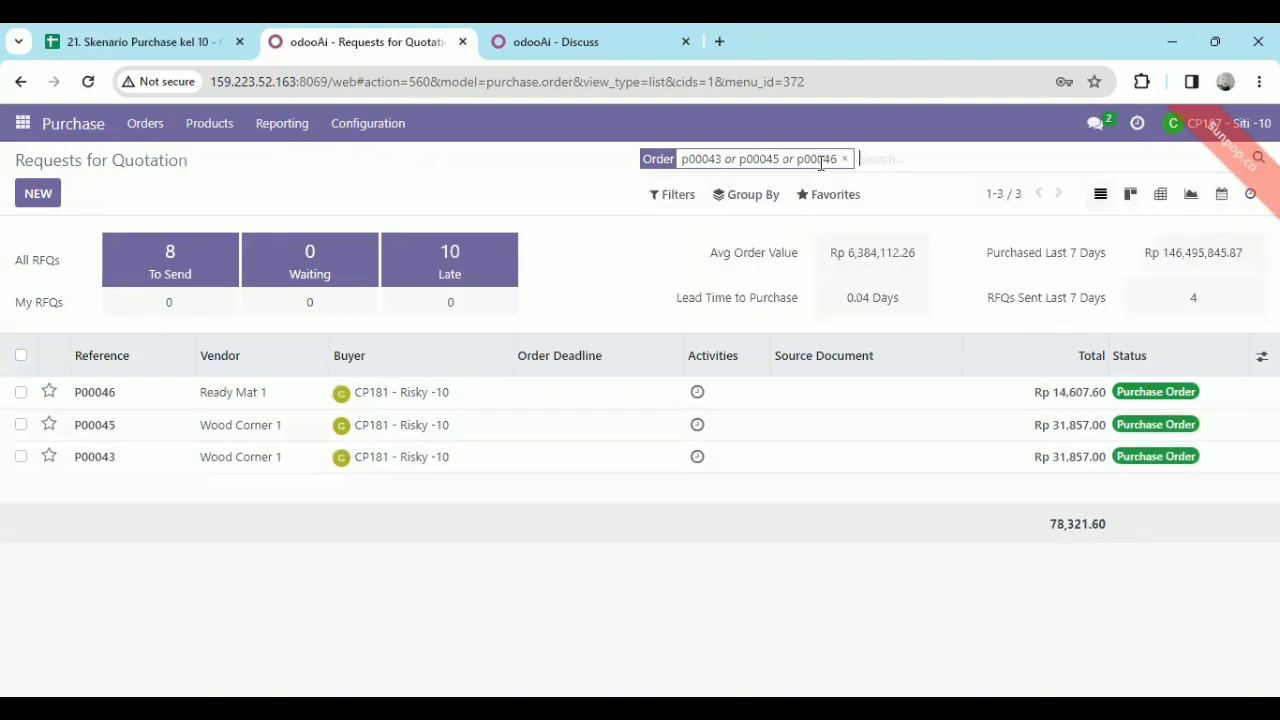
Add p00048 to the order search in the Requests for Quotation list.
type("p0")
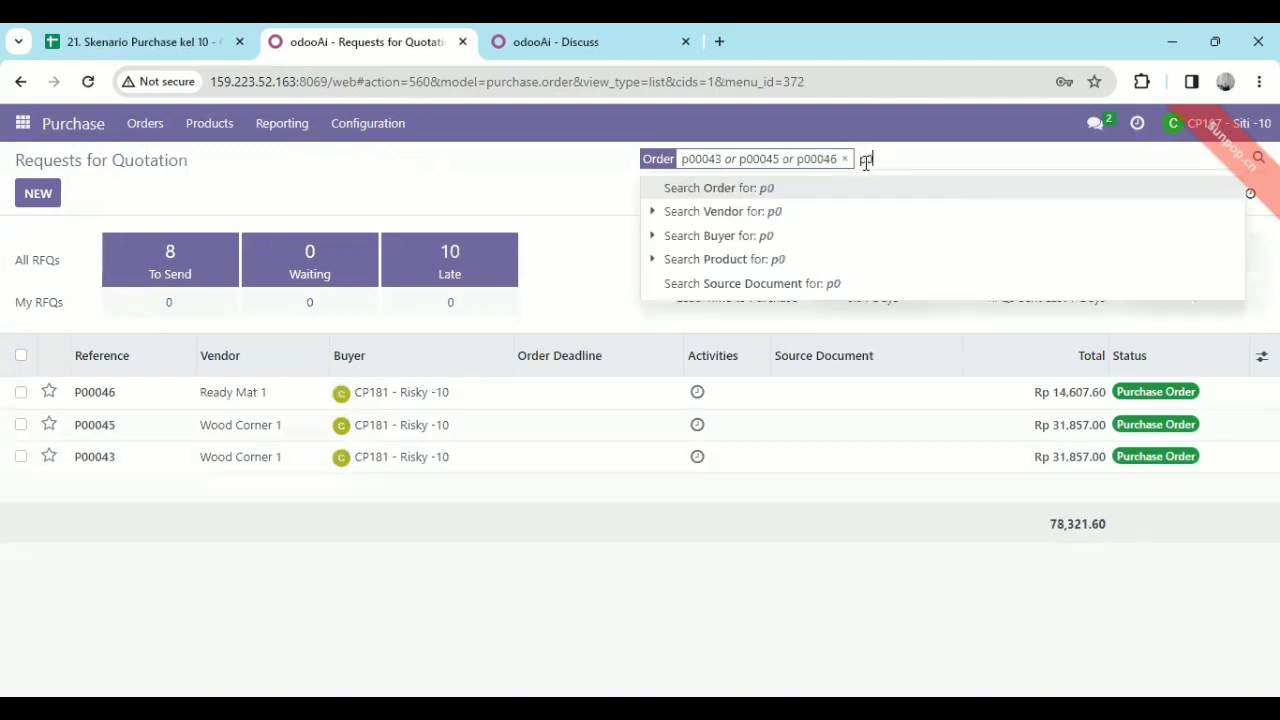
type("0048")
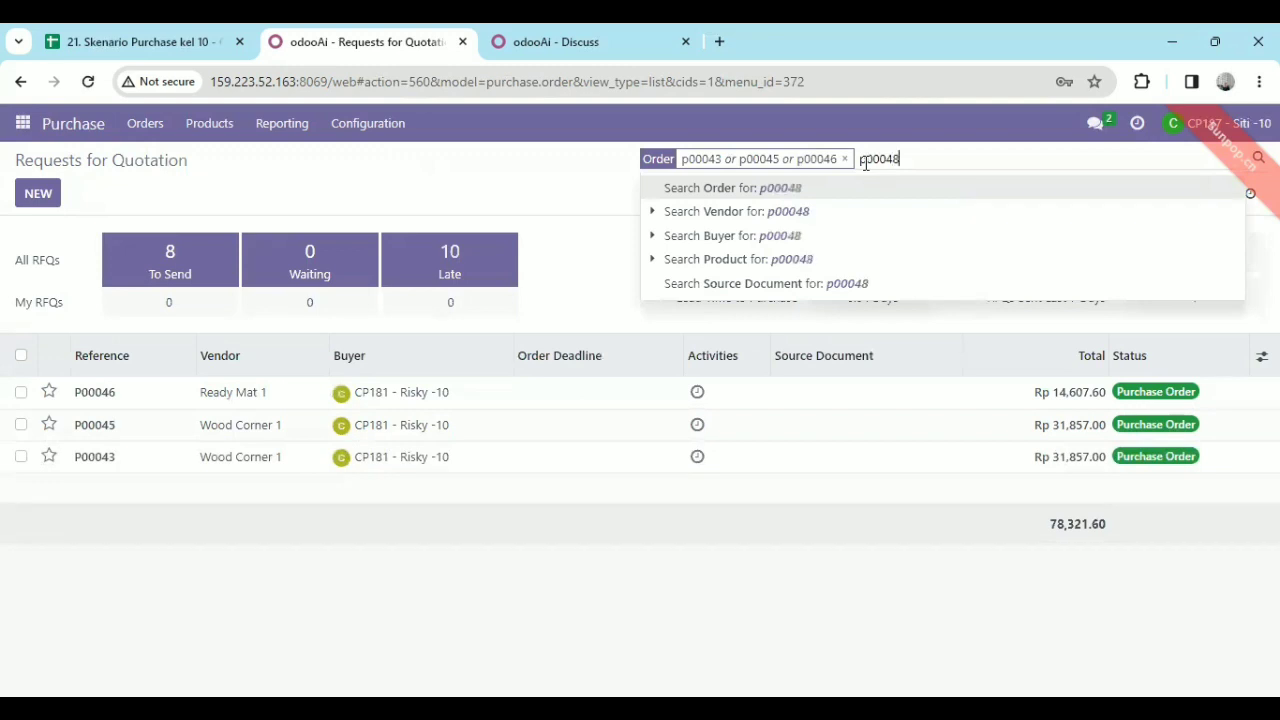
key("Return")
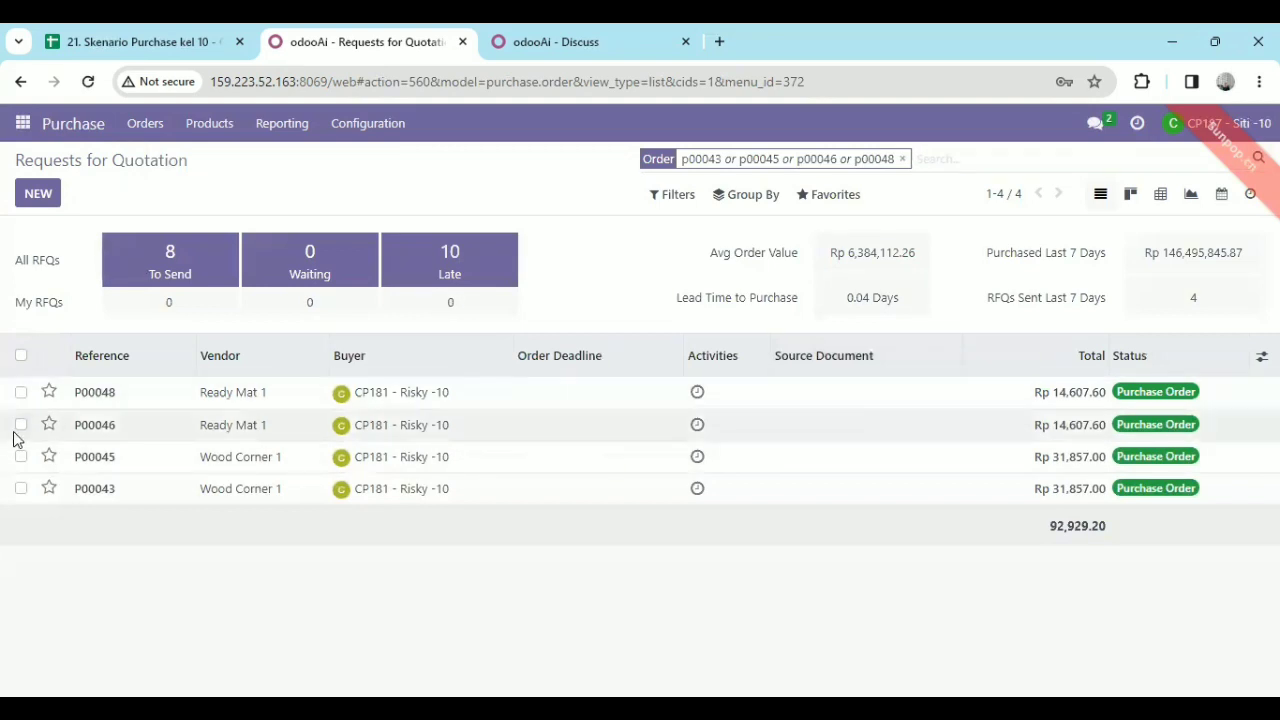
Create a vendor bill from purchase order P00046 and set its bill date to 10/13/2023.
double_click(82, 437)
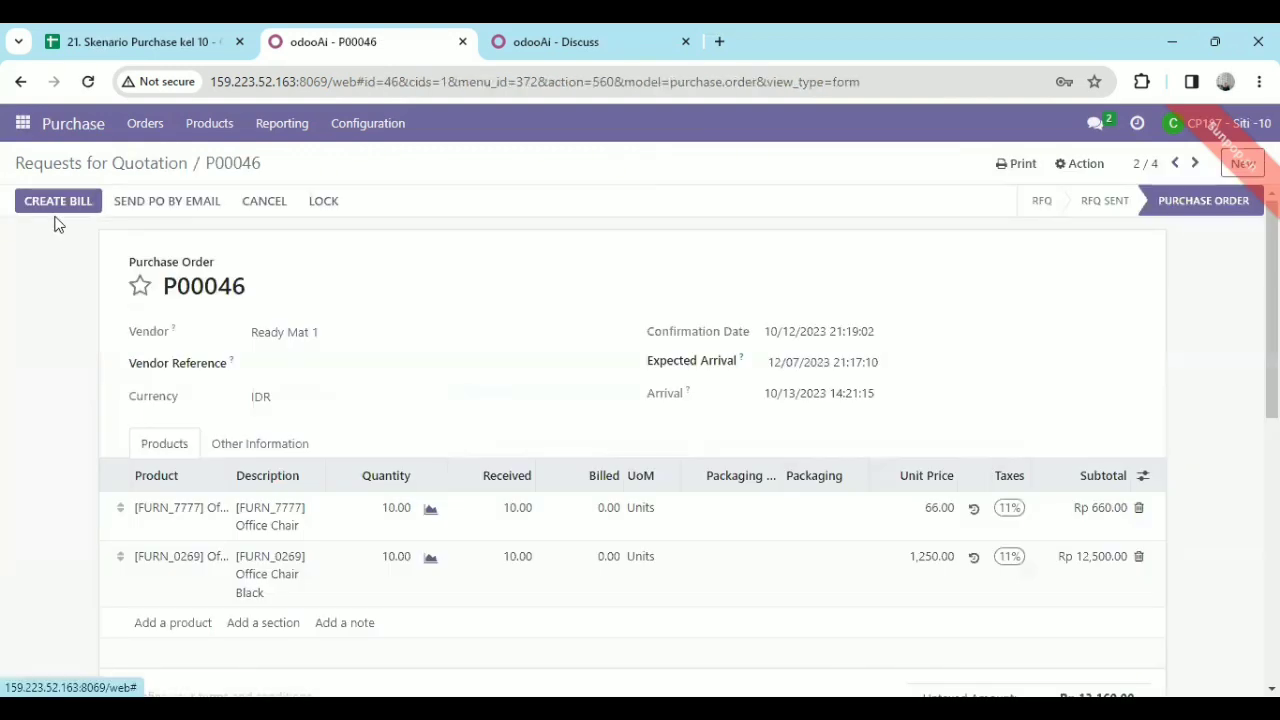
left_click(55, 206)
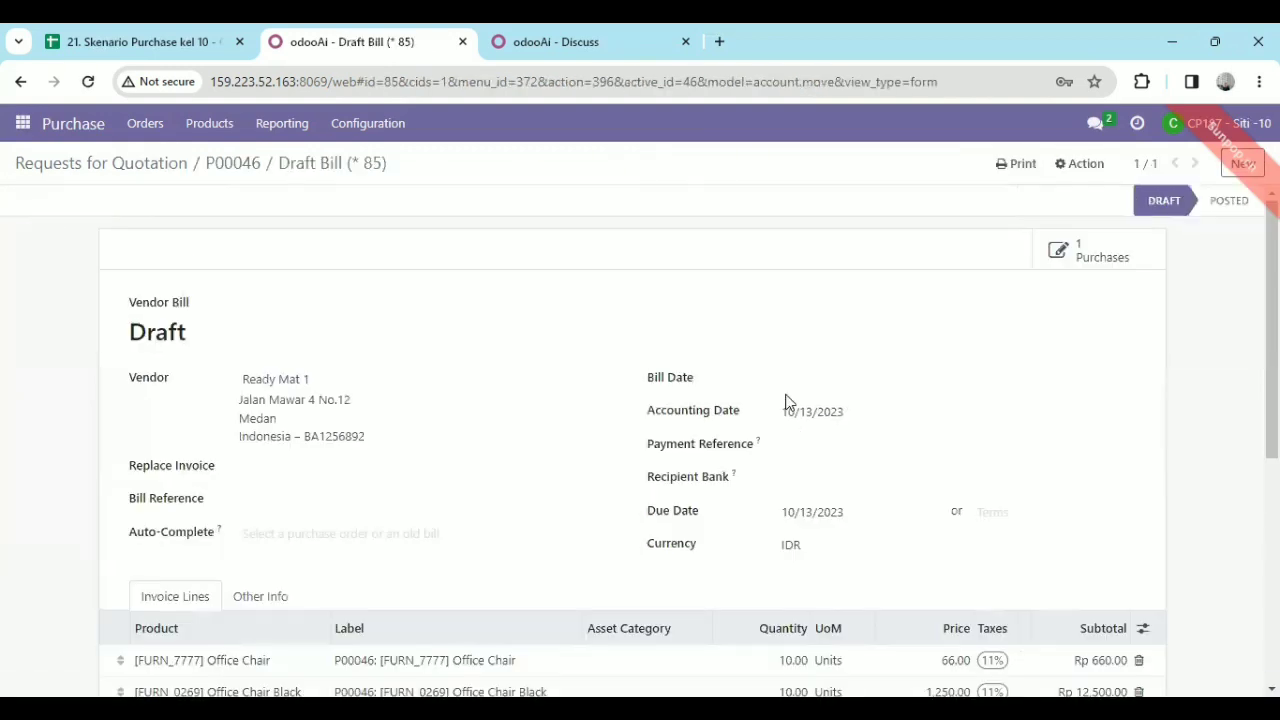
left_click(784, 388)
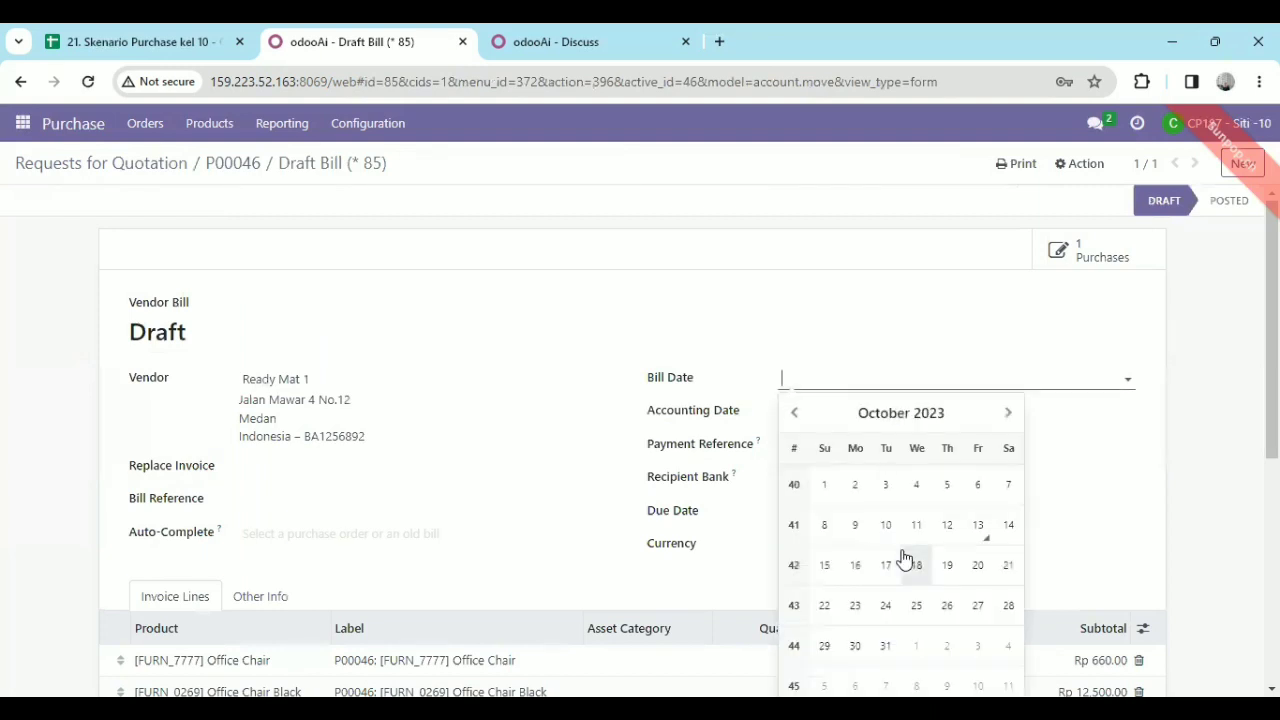
left_click(977, 526)
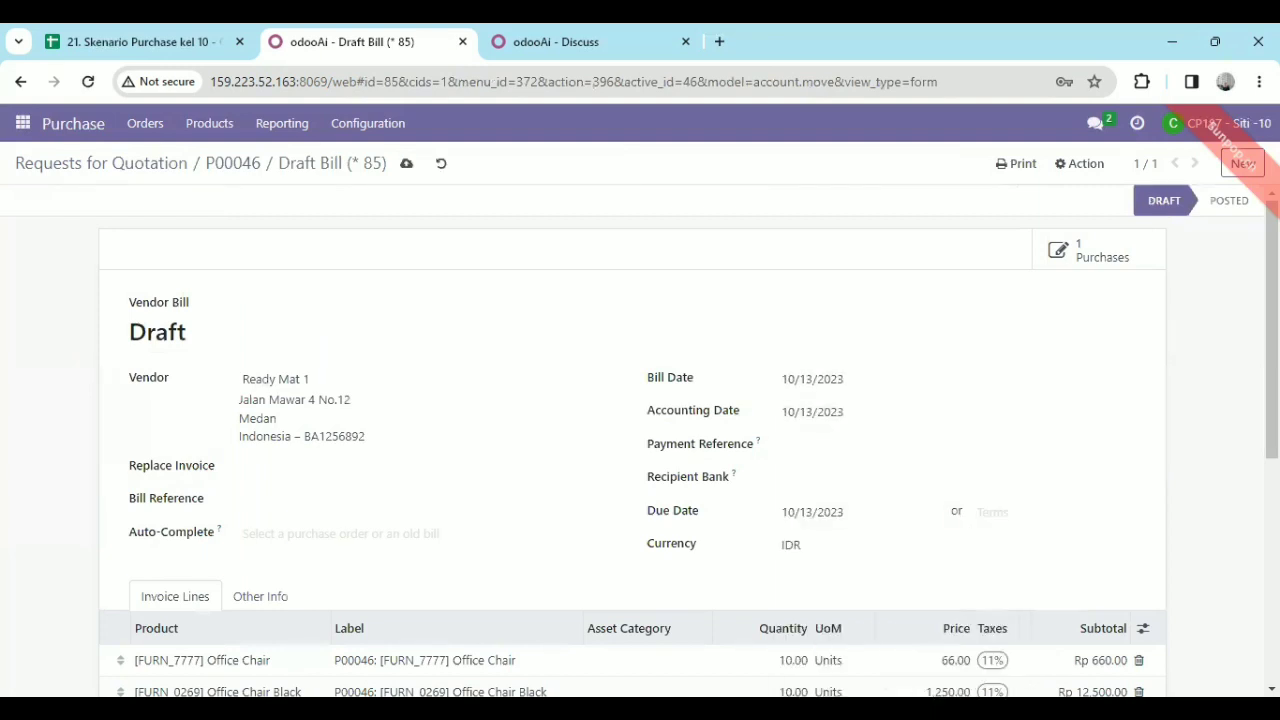
Save the draft bill for P00046 and review its invoice lines and totals.
scroll(1234, 283, "down", 5)
scroll(1234, 283, "up", 5)
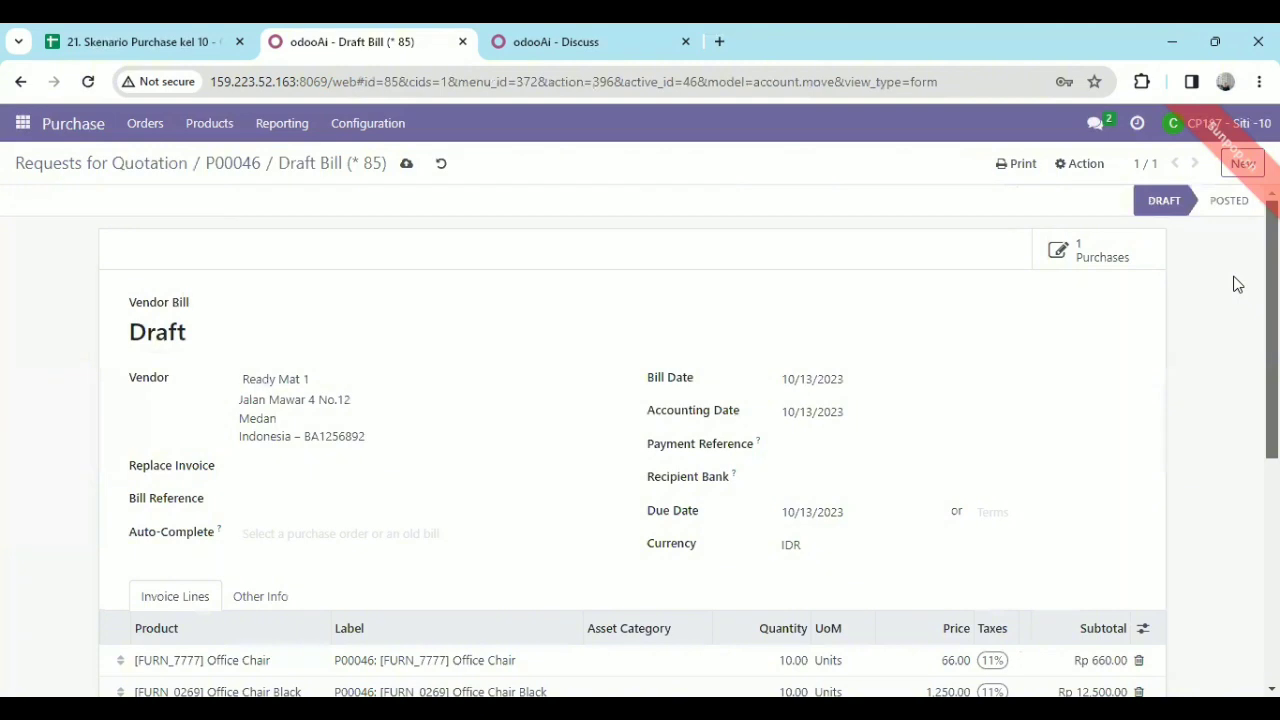
left_click(407, 166)
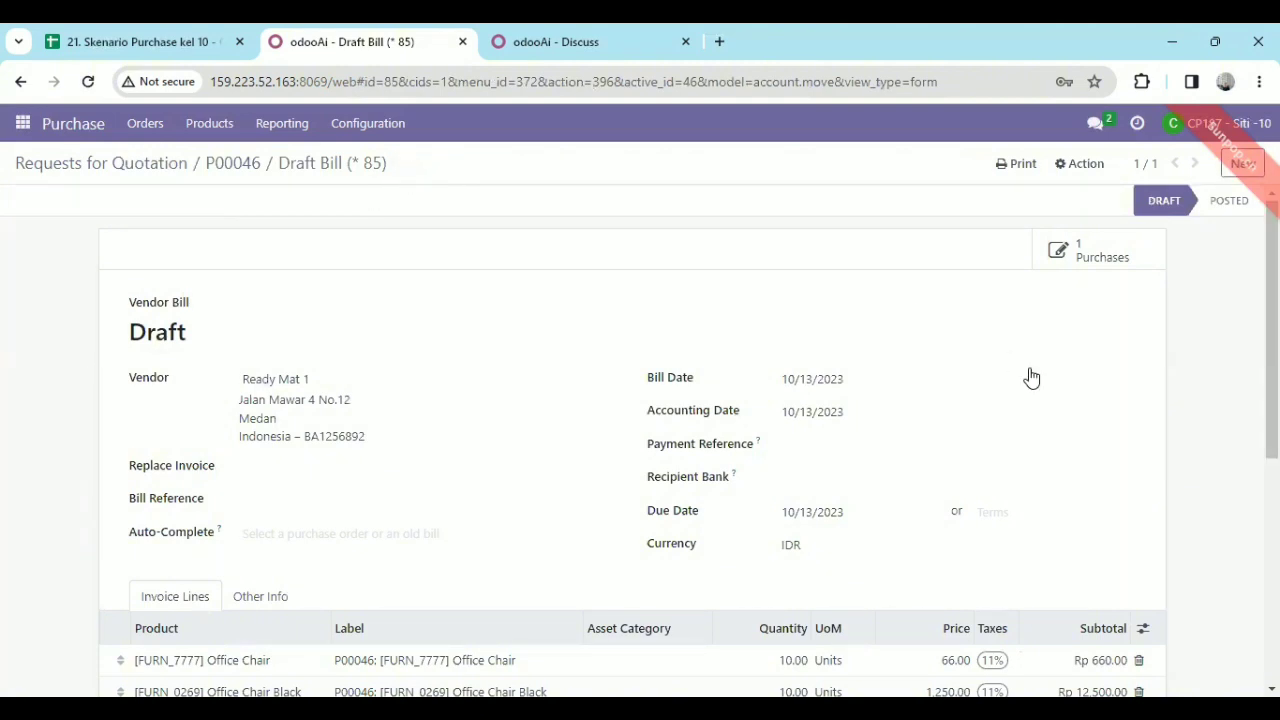
scroll(632, 440, "down", 4)
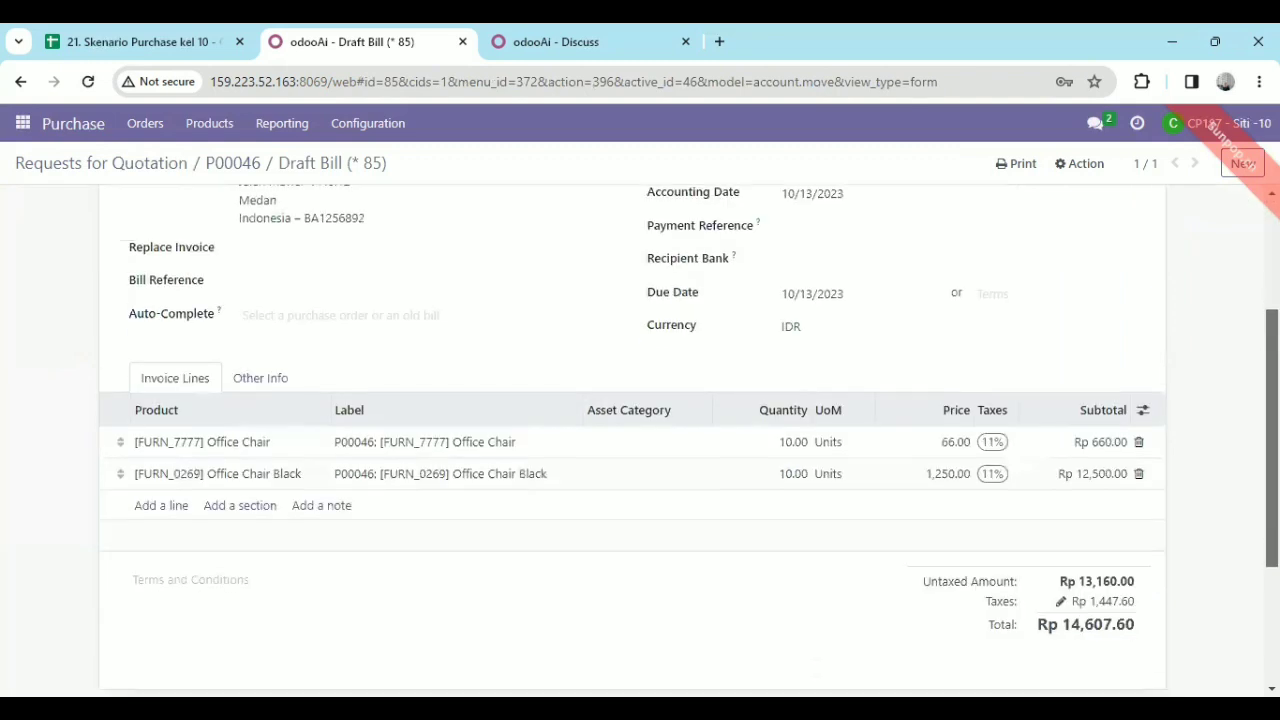
scroll(632, 440, "up", 3)
scroll(632, 440, "up", 1)
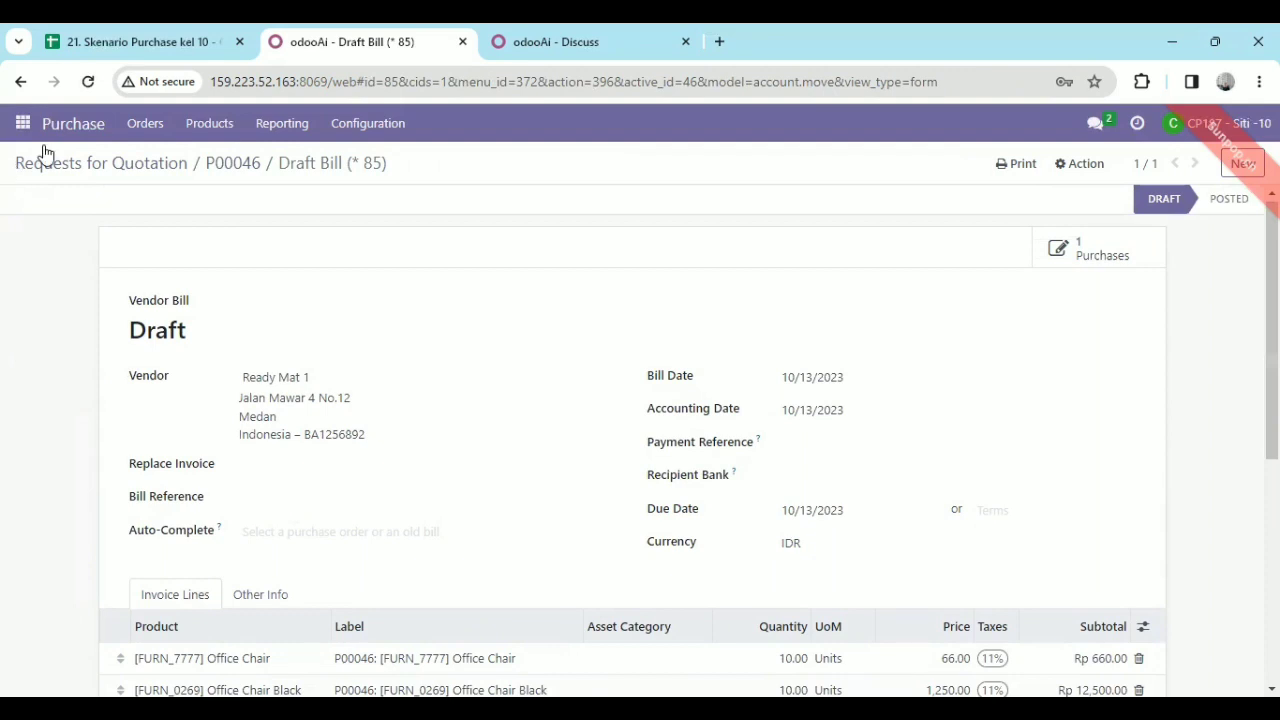
Check the billing of P00045 from the Requests for Quotation list, and reopen purchase order P00046.
left_click(130, 163)
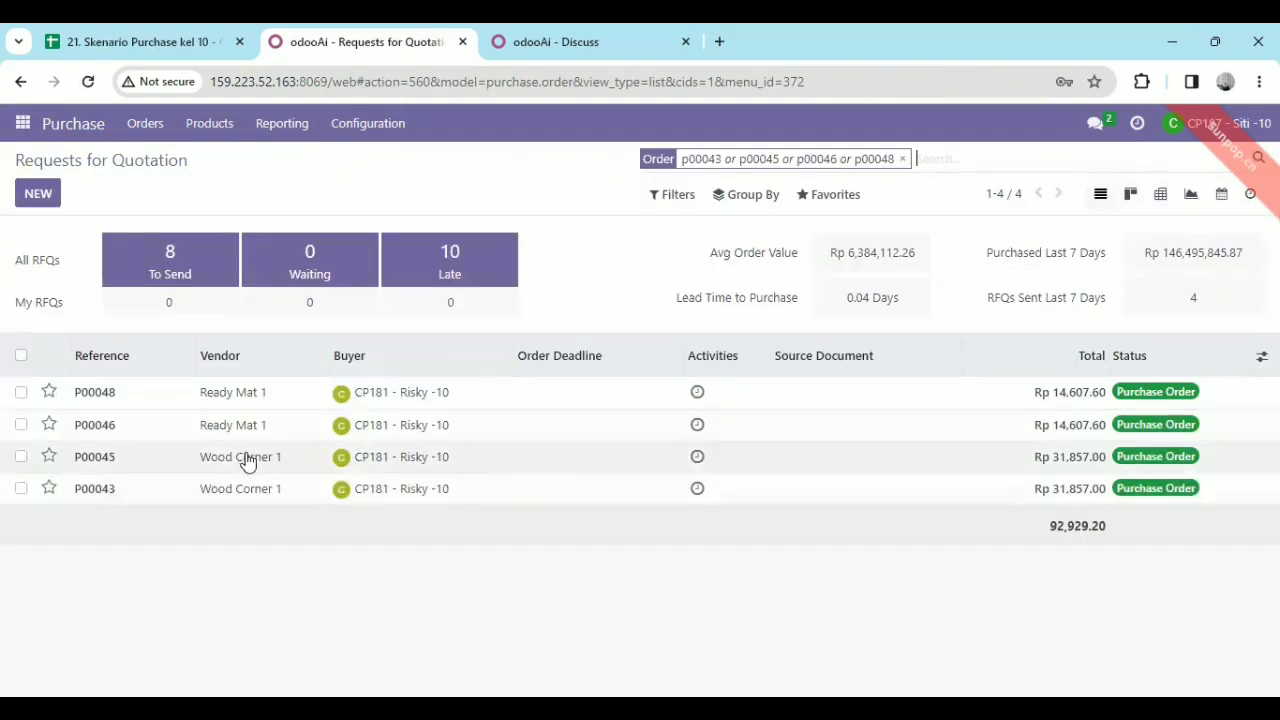
double_click(248, 459)
left_click(248, 459)
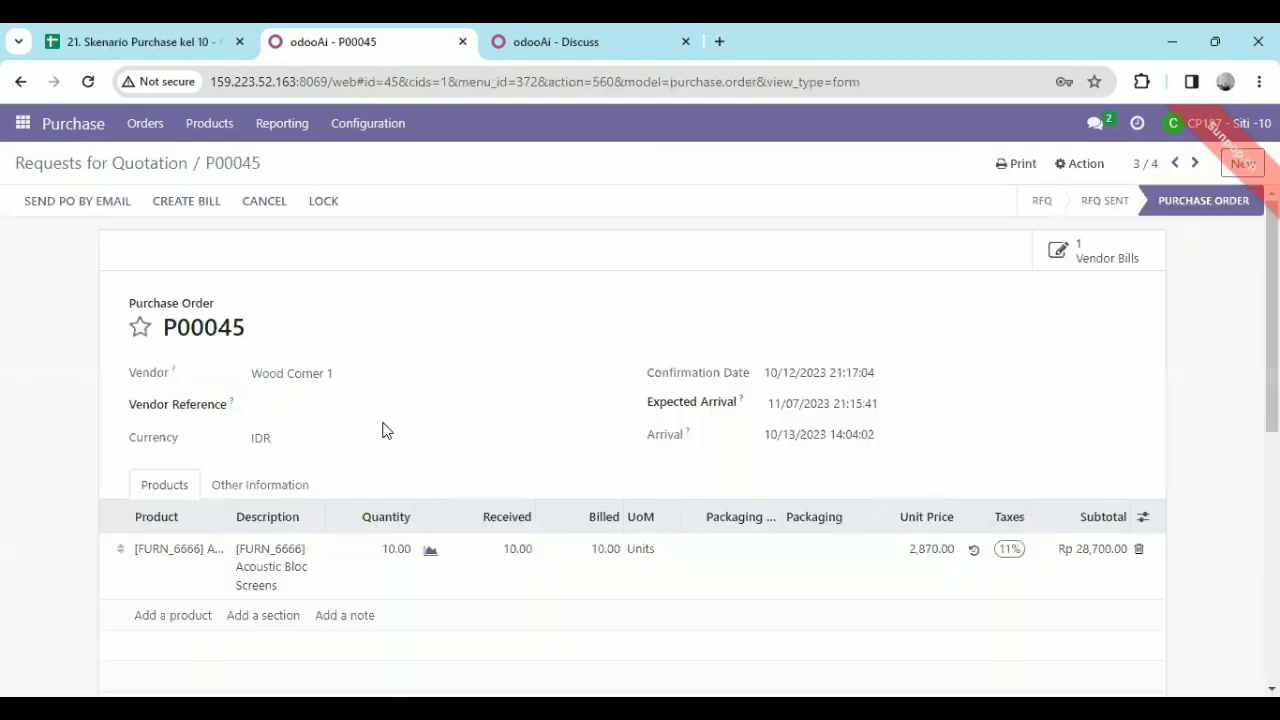
left_click(91, 172)
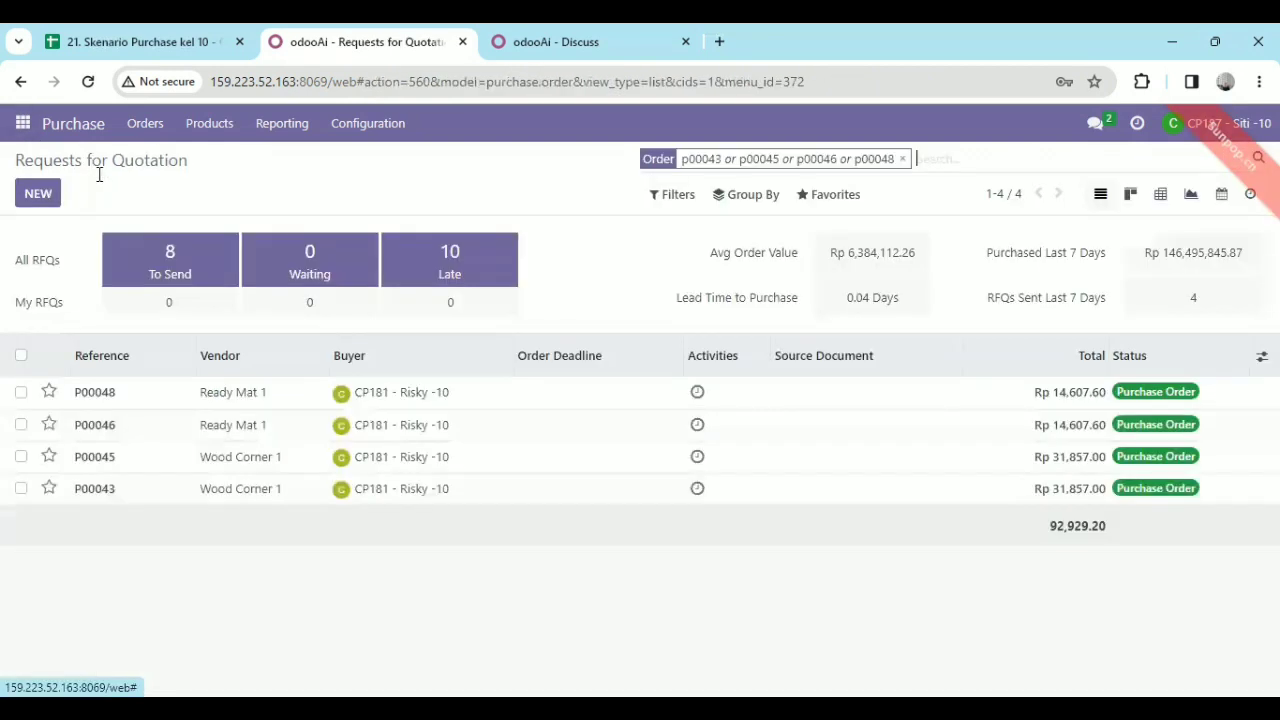
double_click(200, 425)
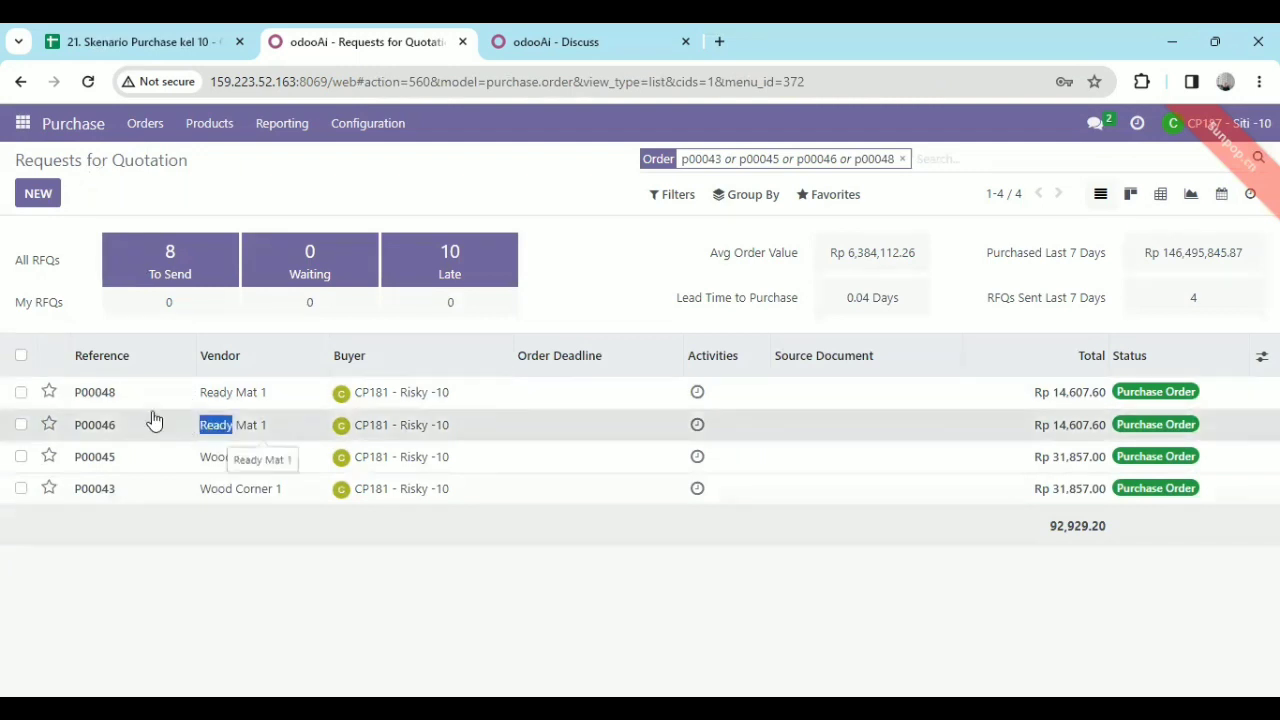
left_click(152, 420)
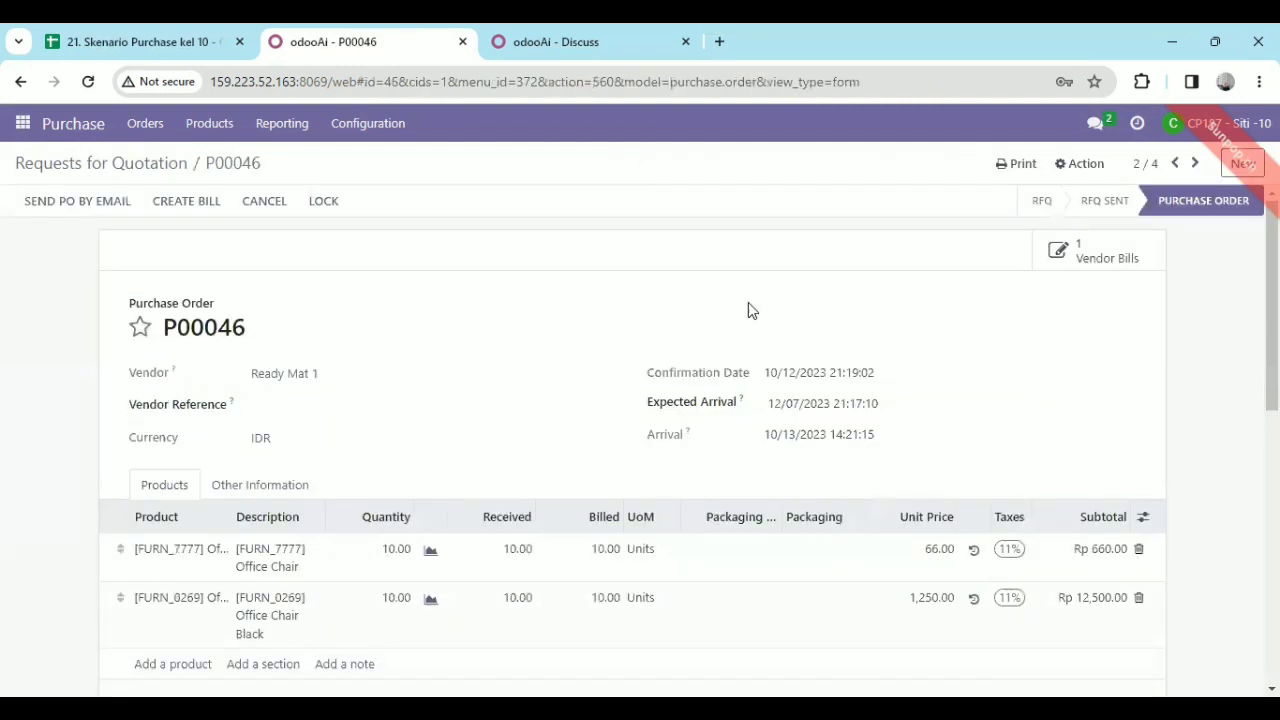
Try to create another vendor bill from purchase order P00046.
left_click(188, 204)
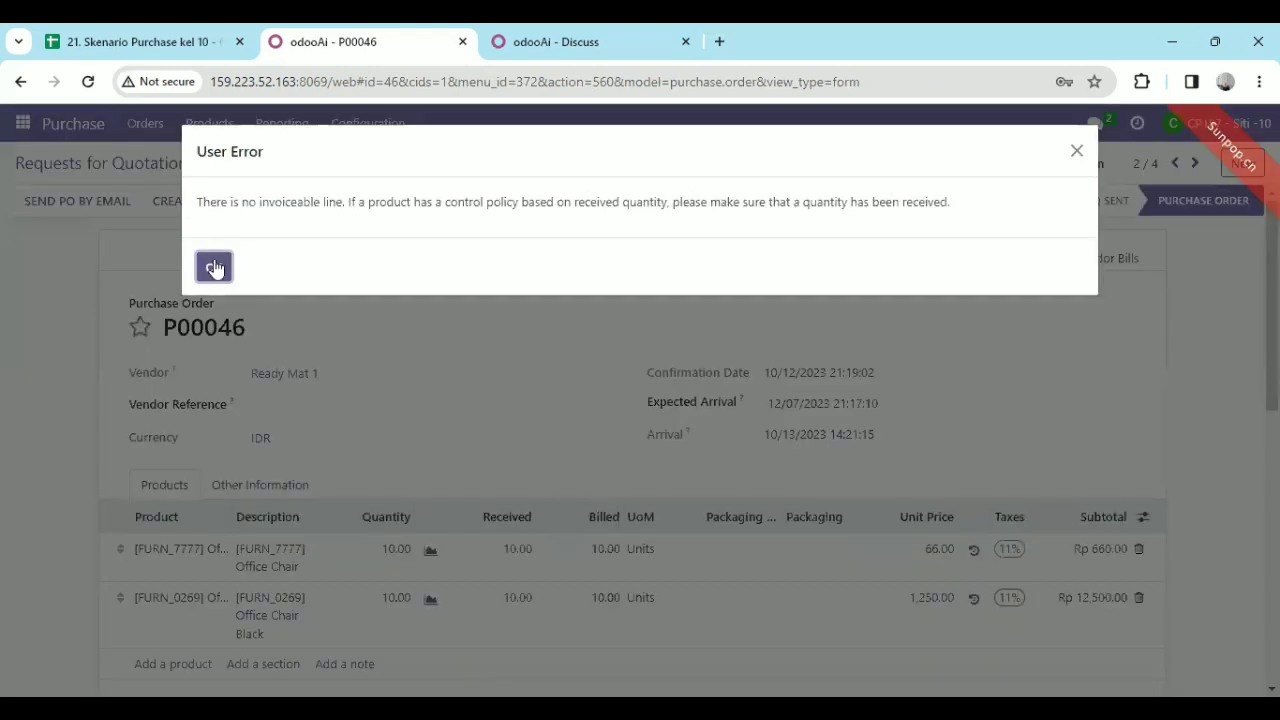
left_click(214, 268)
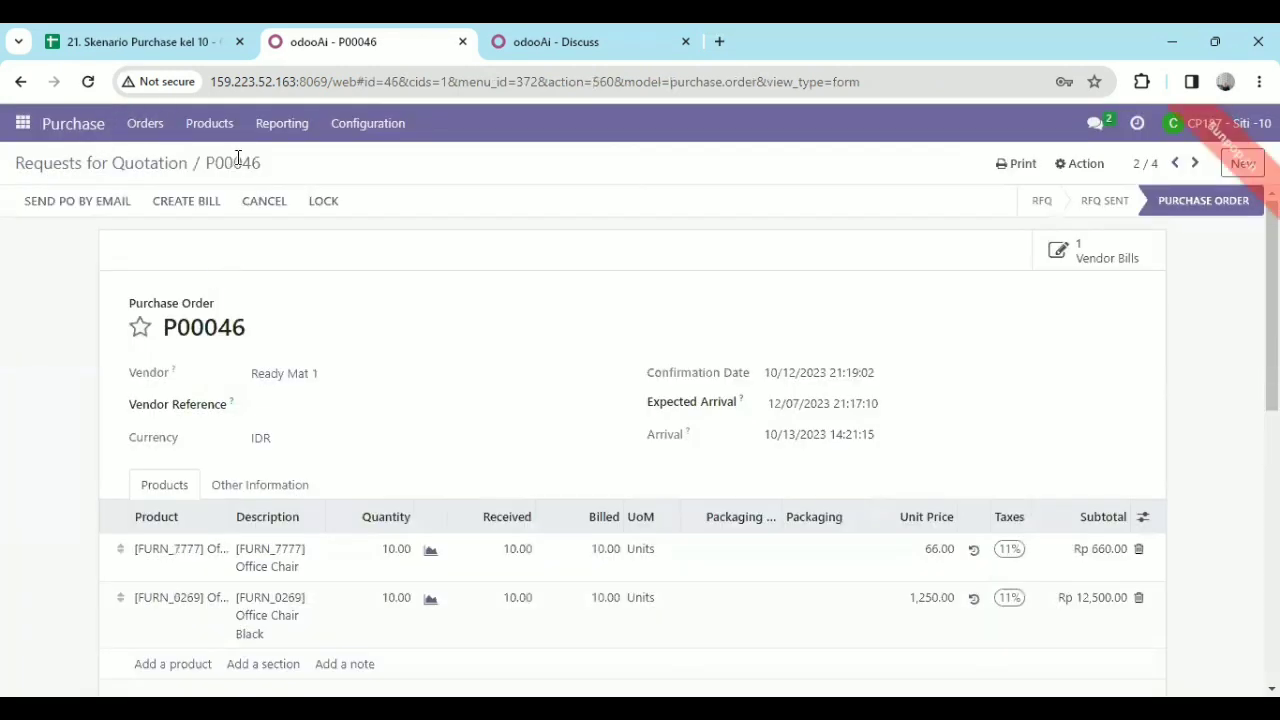
double_click(238, 160)
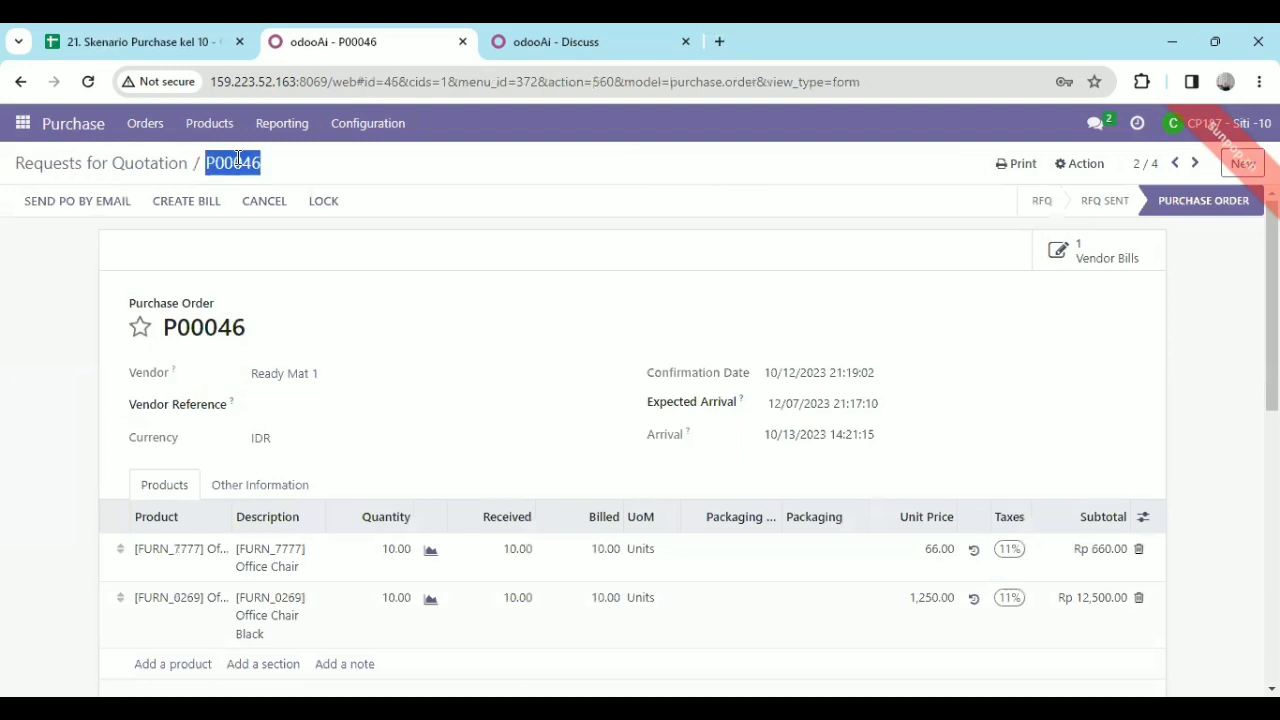
Open purchase order P00048 from the list and create its vendor bill with bill date 10/13/2023.
left_click(100, 162)
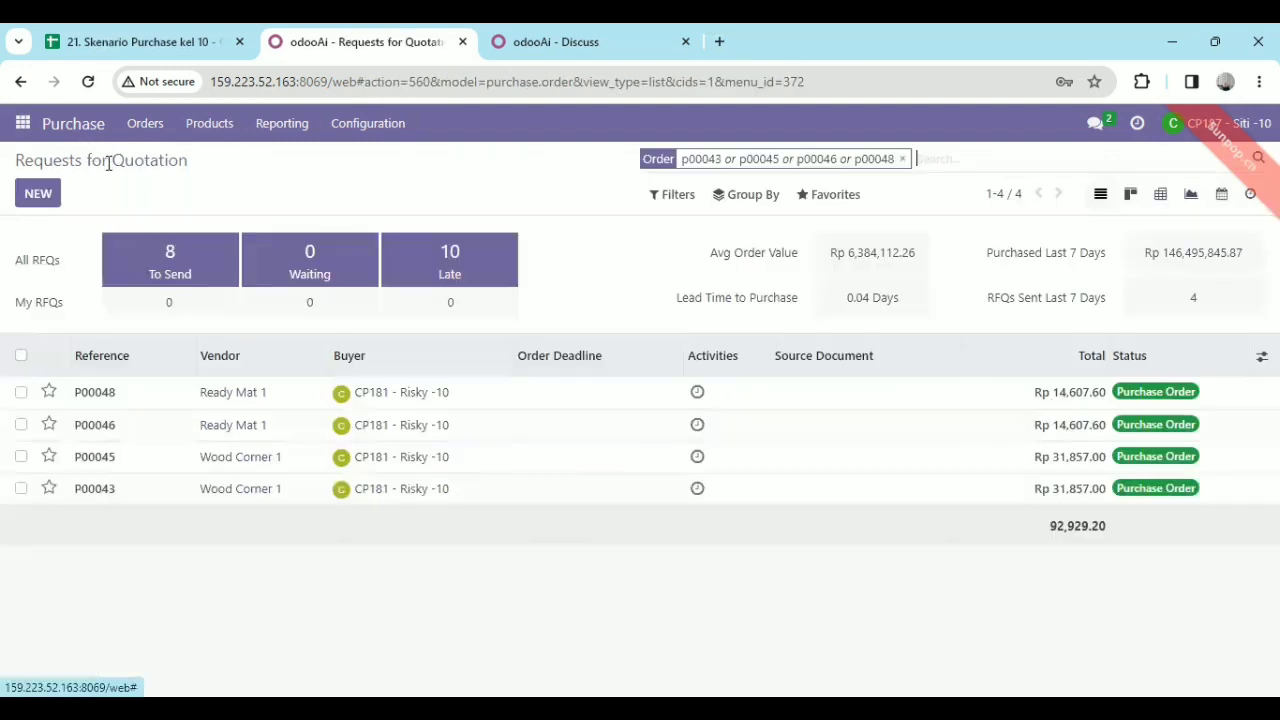
left_click(561, 404)
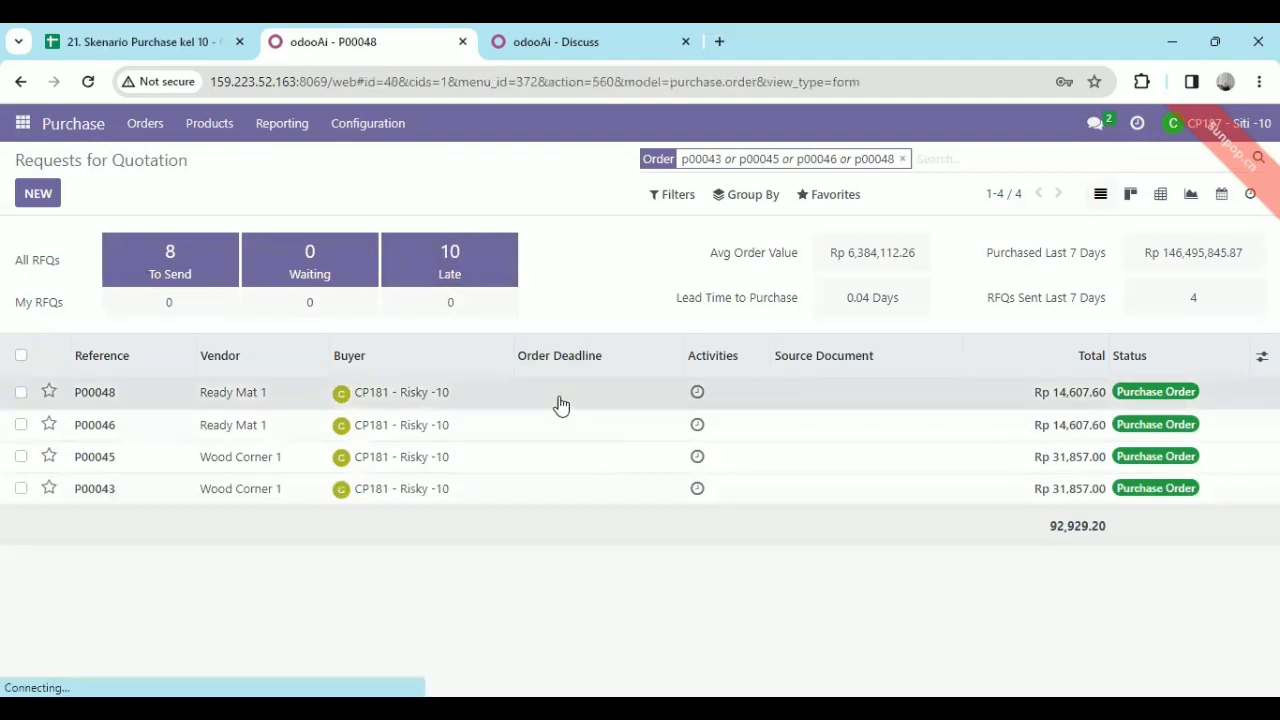
left_click(58, 201)
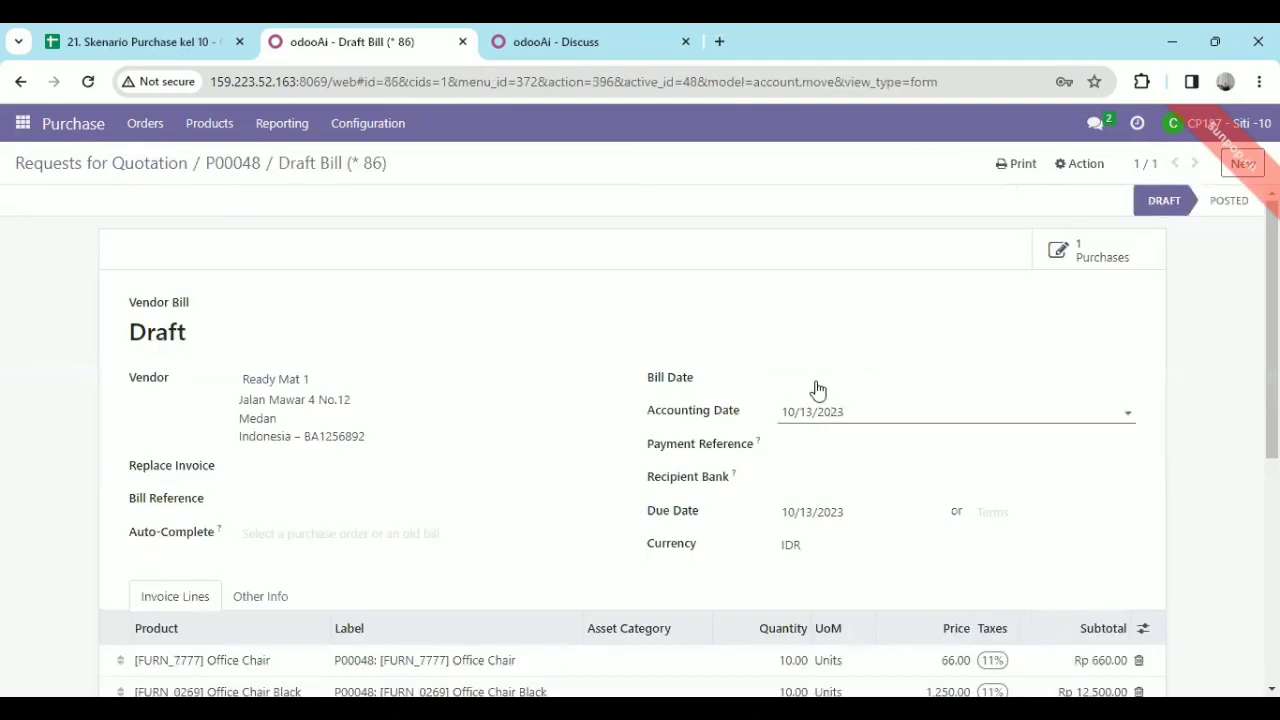
left_click(812, 388)
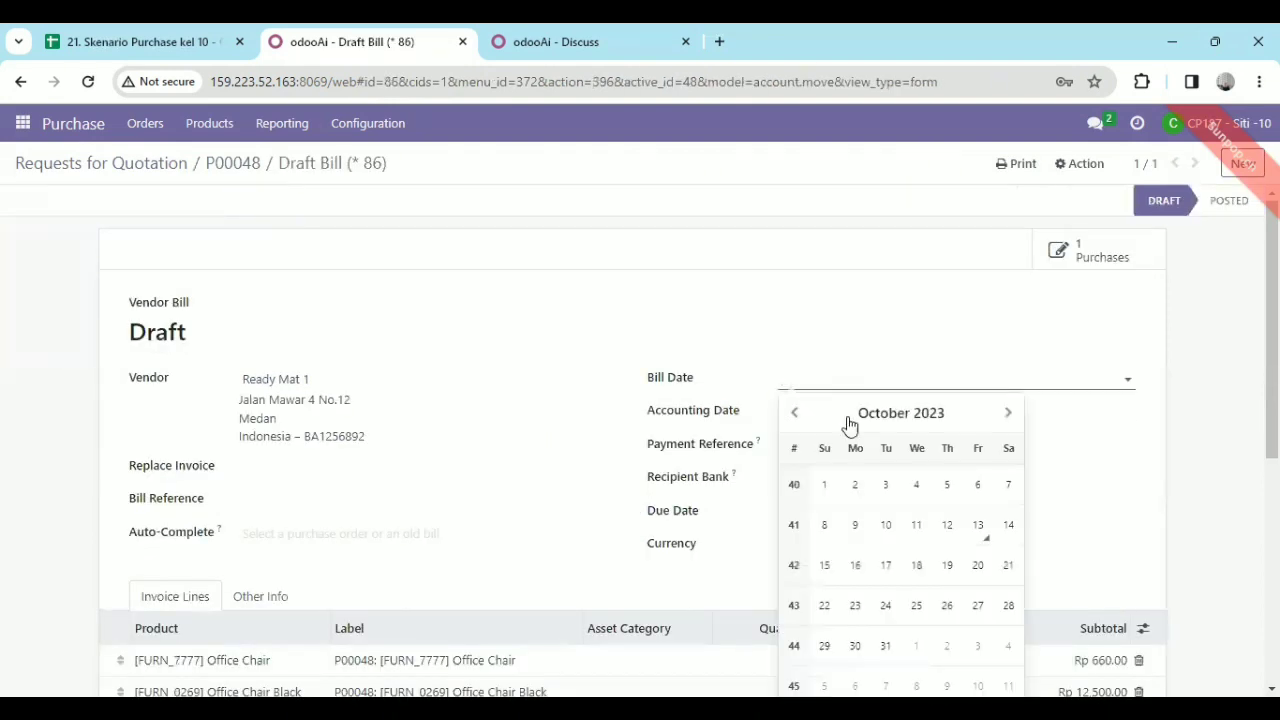
left_click(973, 538)
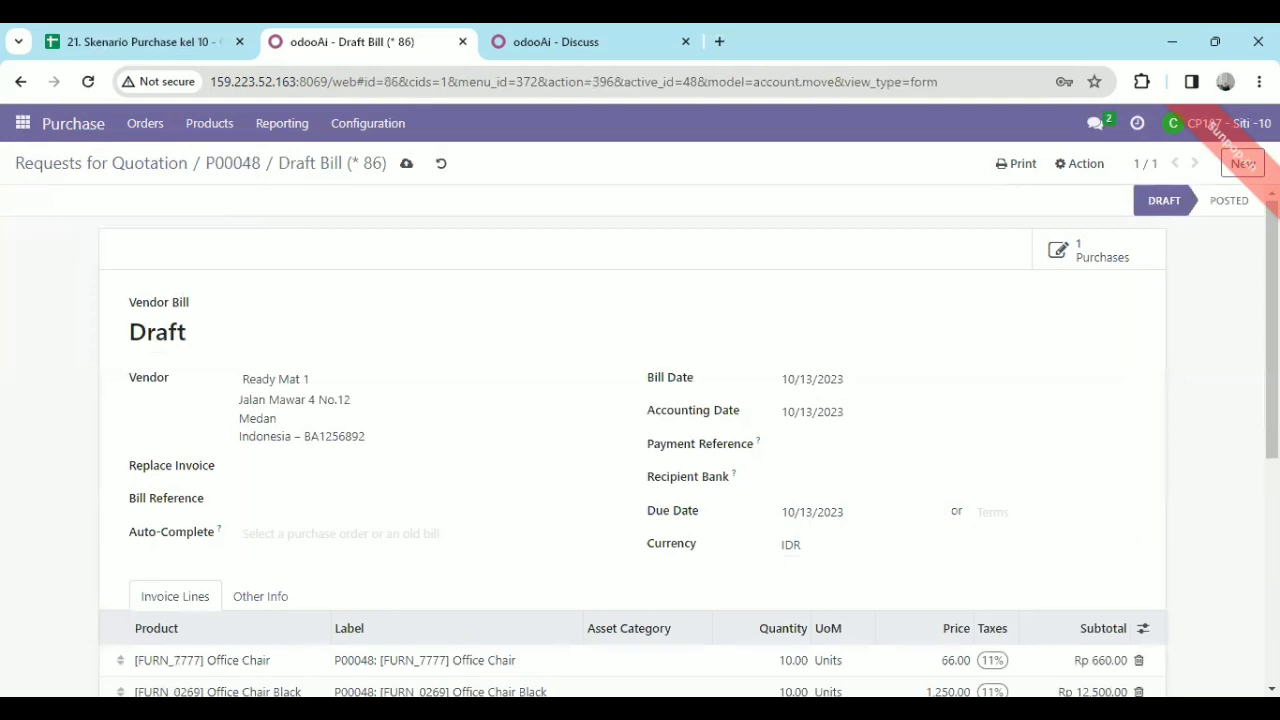
Review the invoice lines of the draft bill for P00048 and save it.
scroll(700, 540, "down", 2)
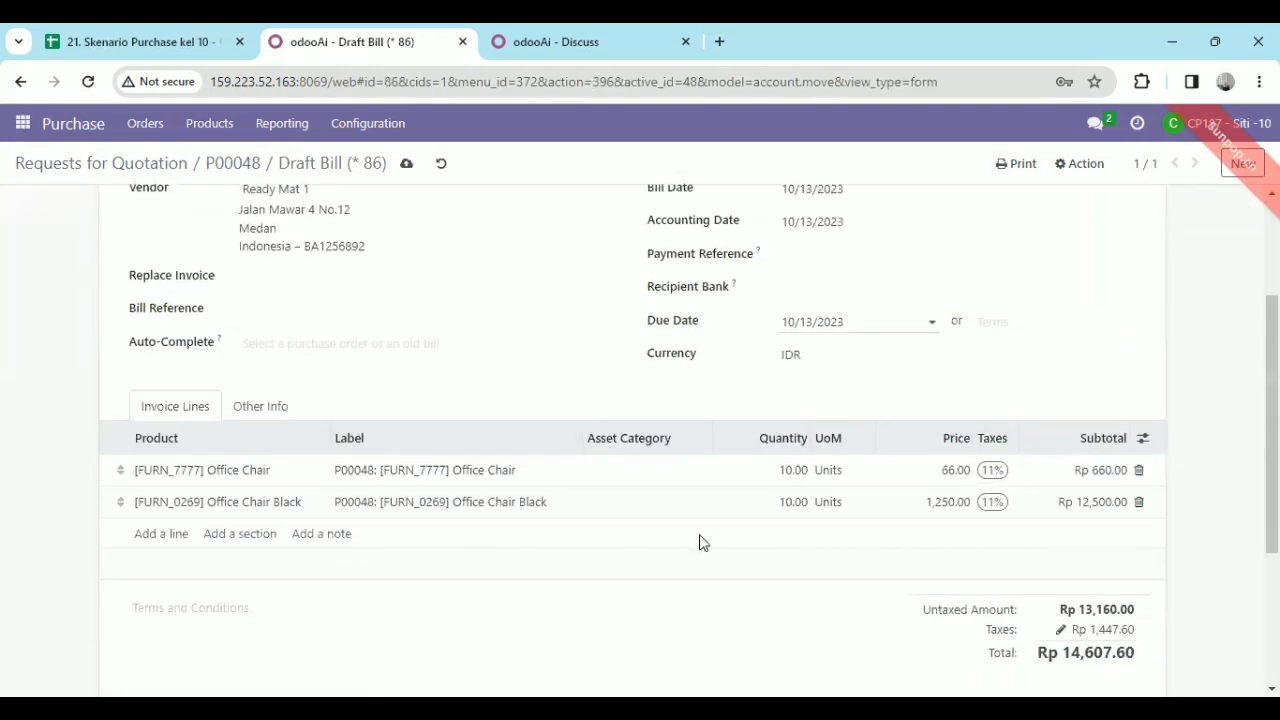
scroll(1074, 225, "up", 2)
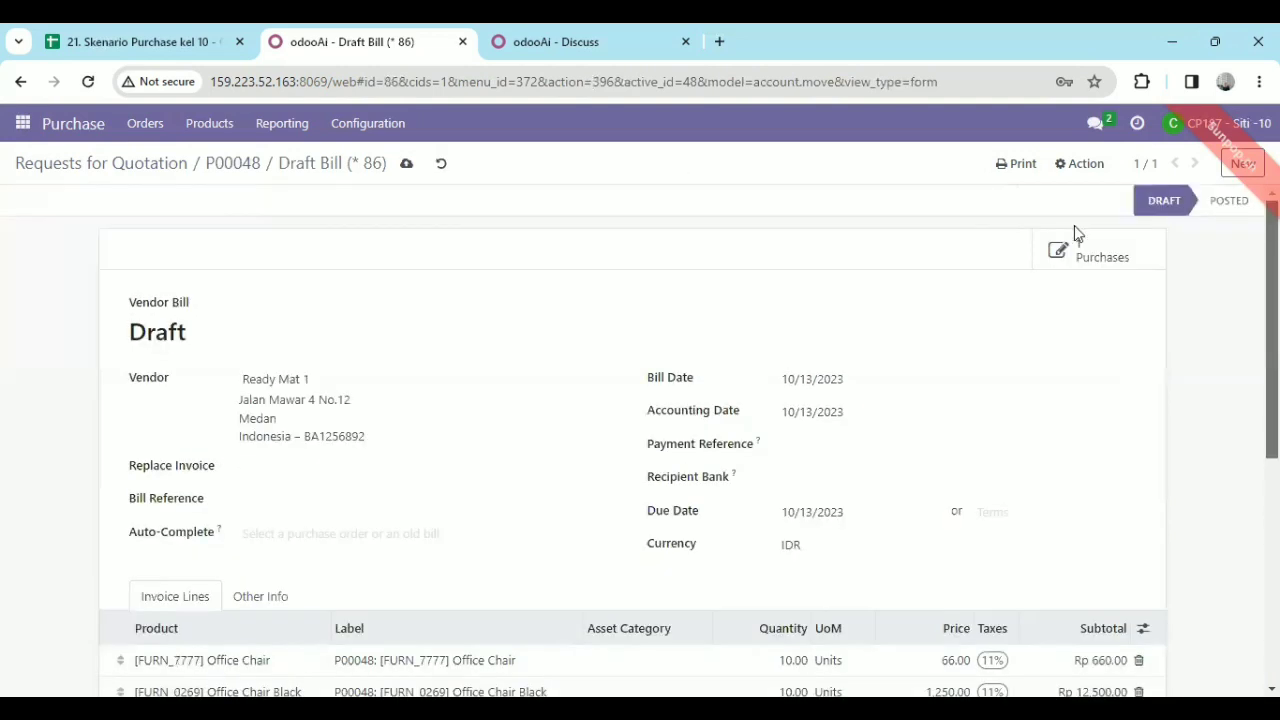
left_click(409, 164)
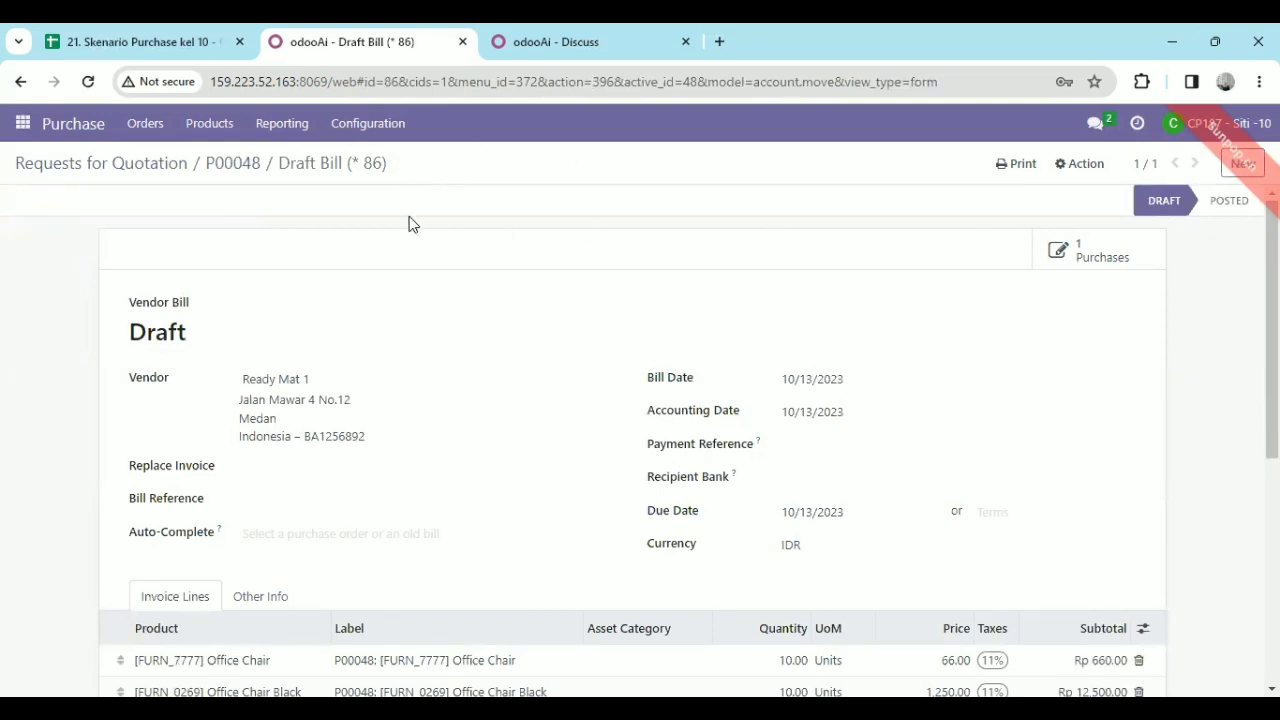
Return to the Requests for Quotation list and check the billed quantities and vendor bills of P00046 and P00045.
left_click(23, 124)
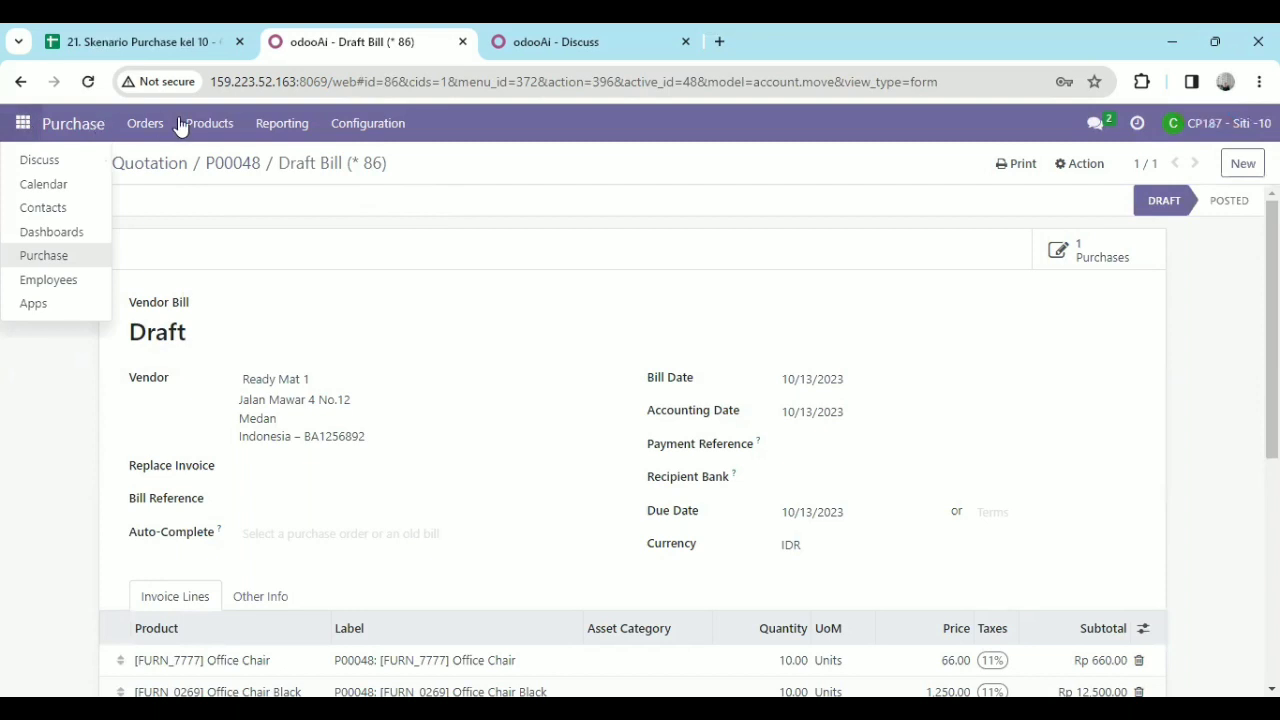
double_click(198, 152)
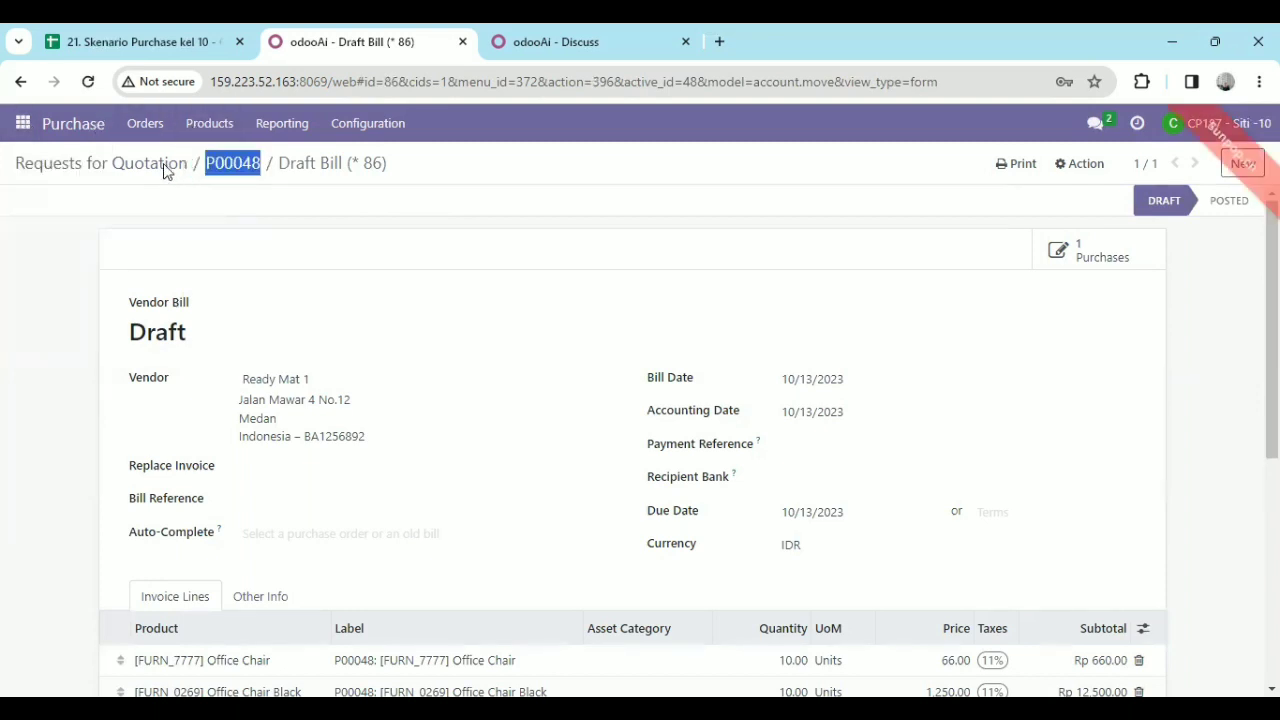
left_click(162, 168)
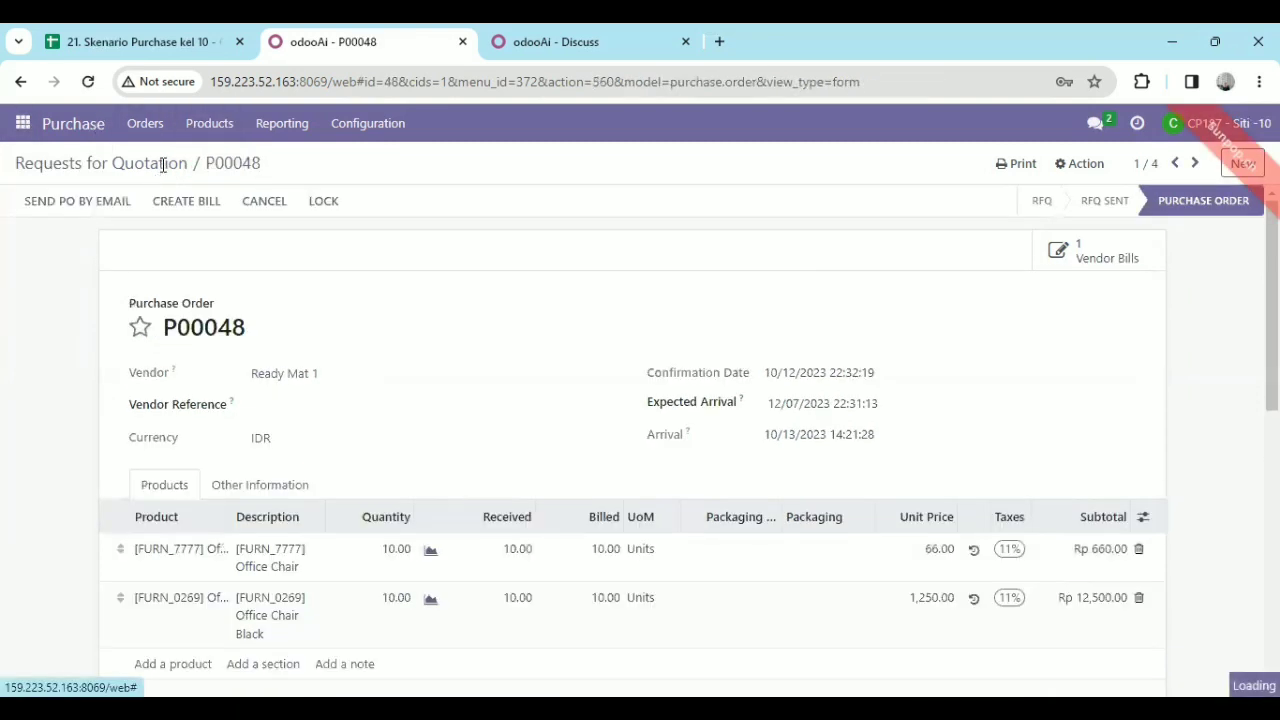
left_click(160, 165)
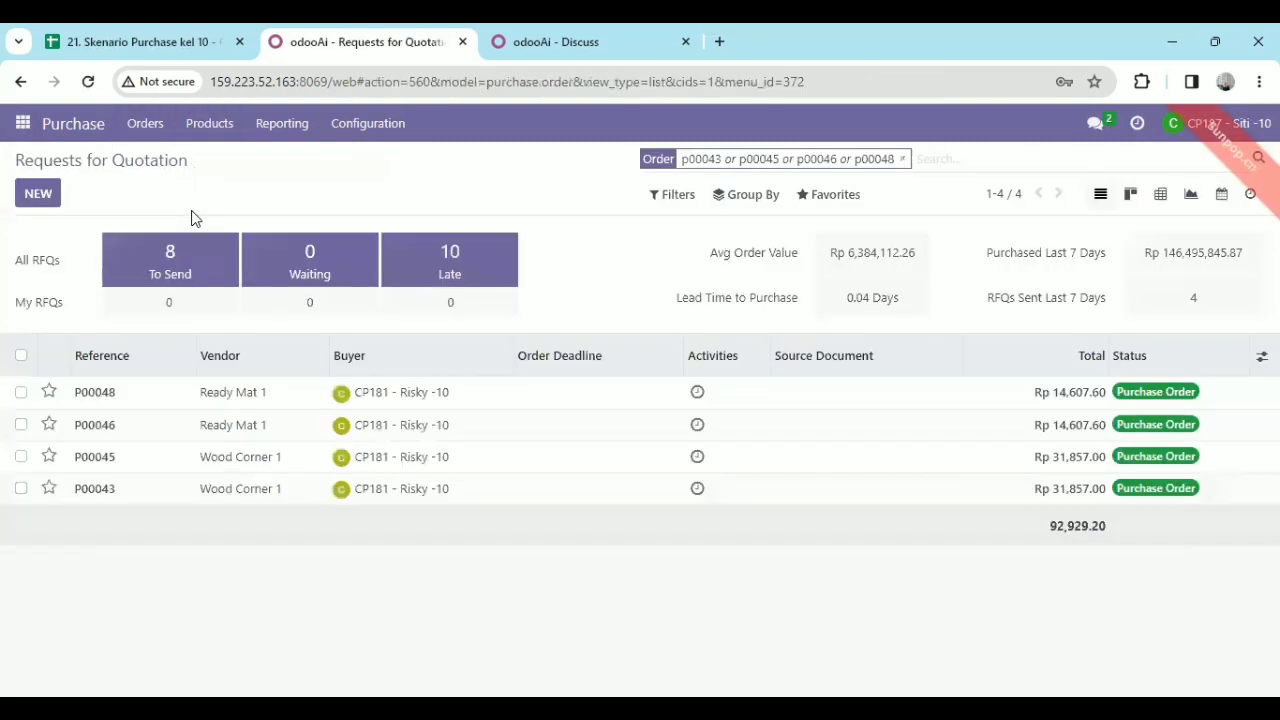
double_click(443, 428)
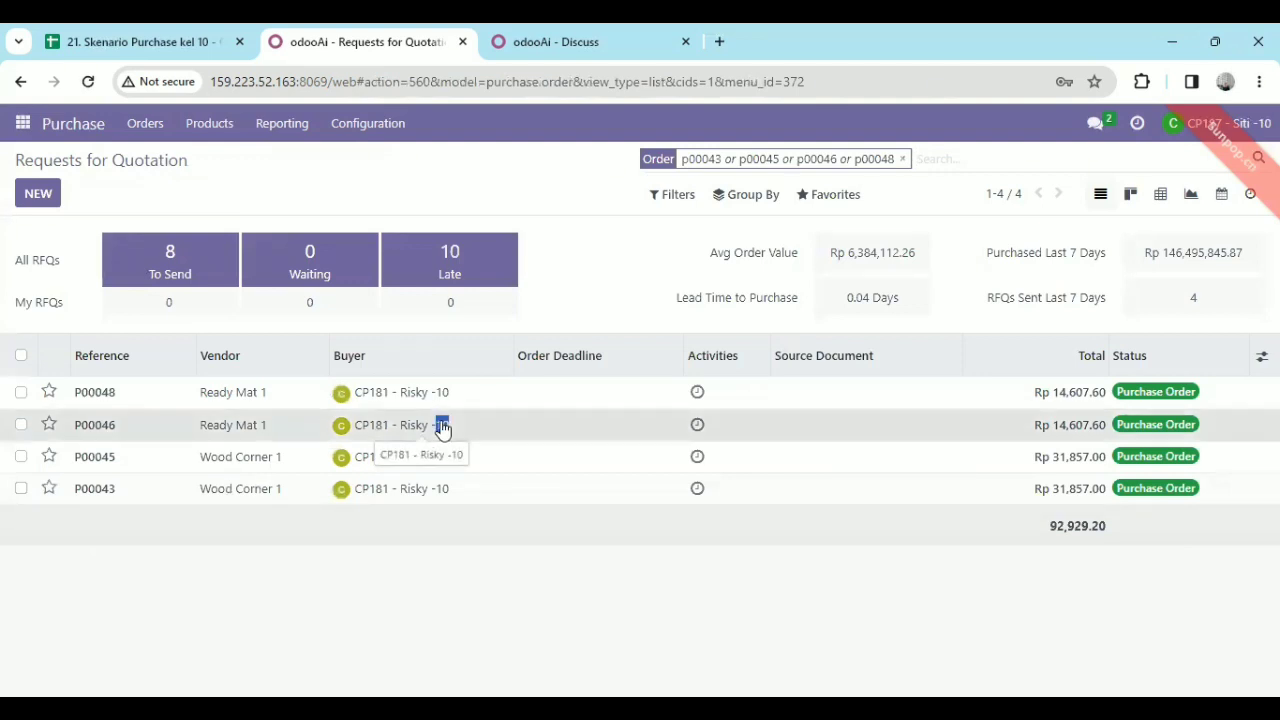
left_click(443, 428)
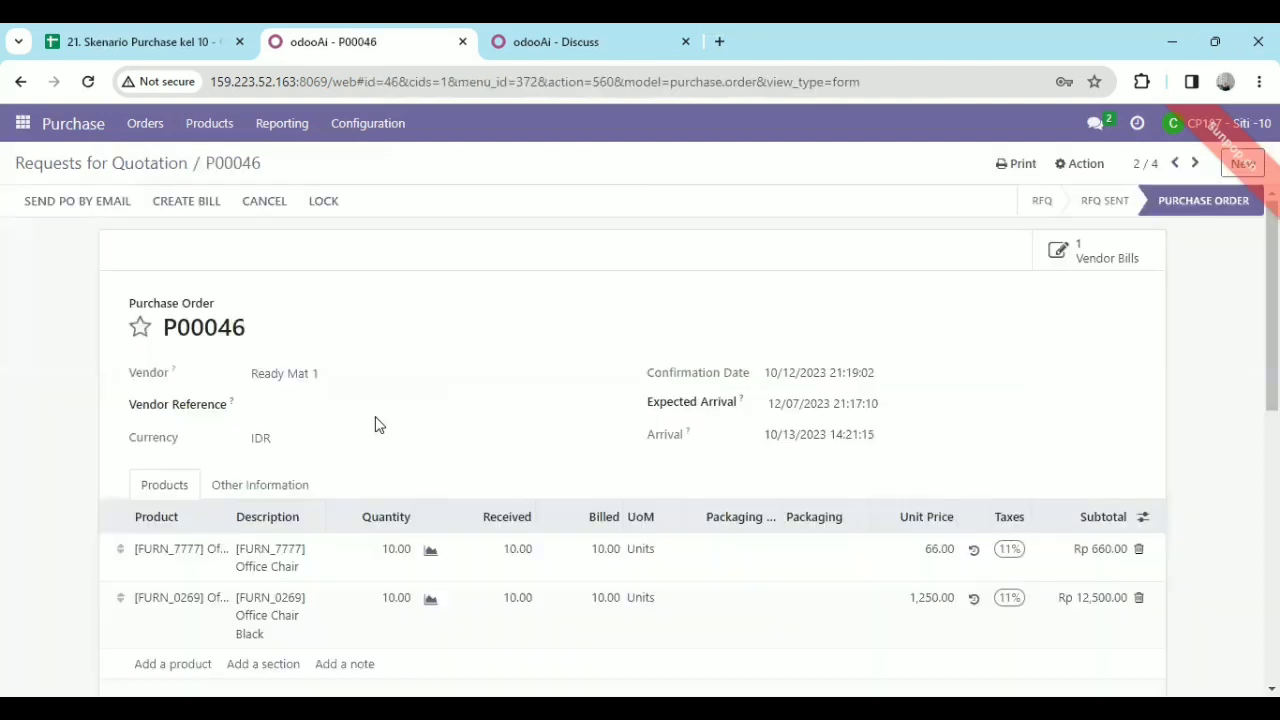
left_click(108, 161)
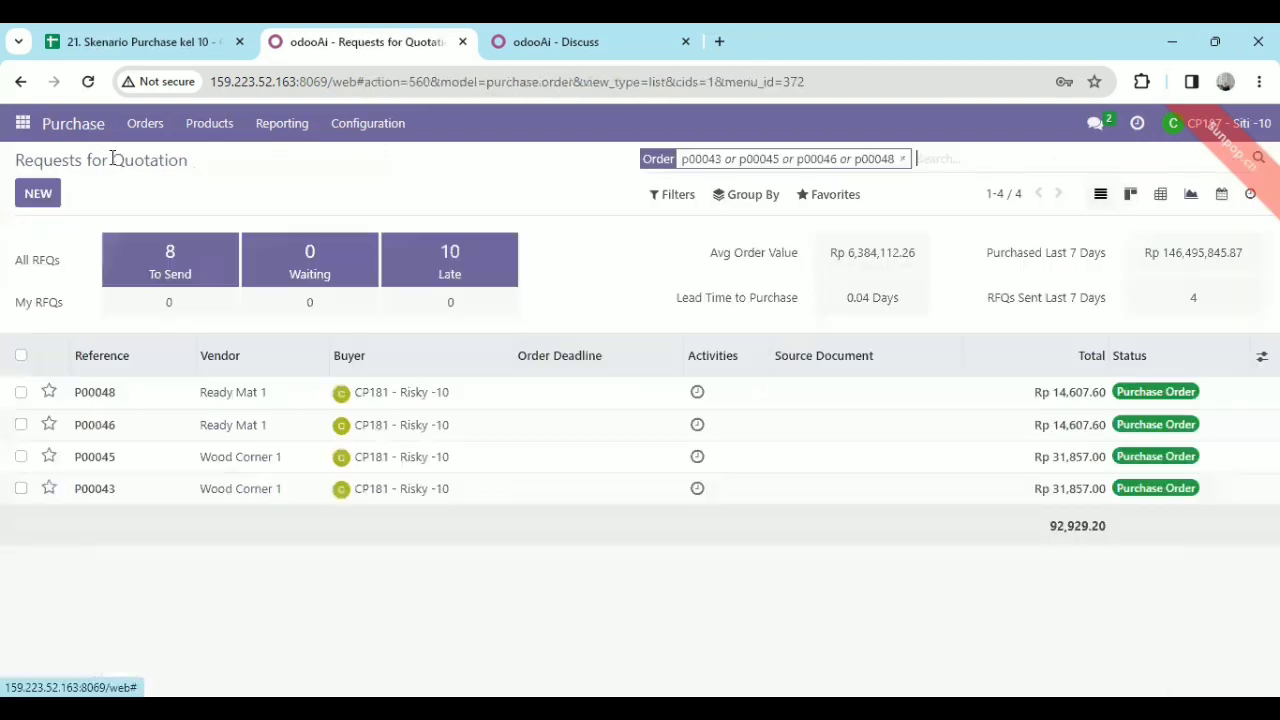
left_click(284, 456)
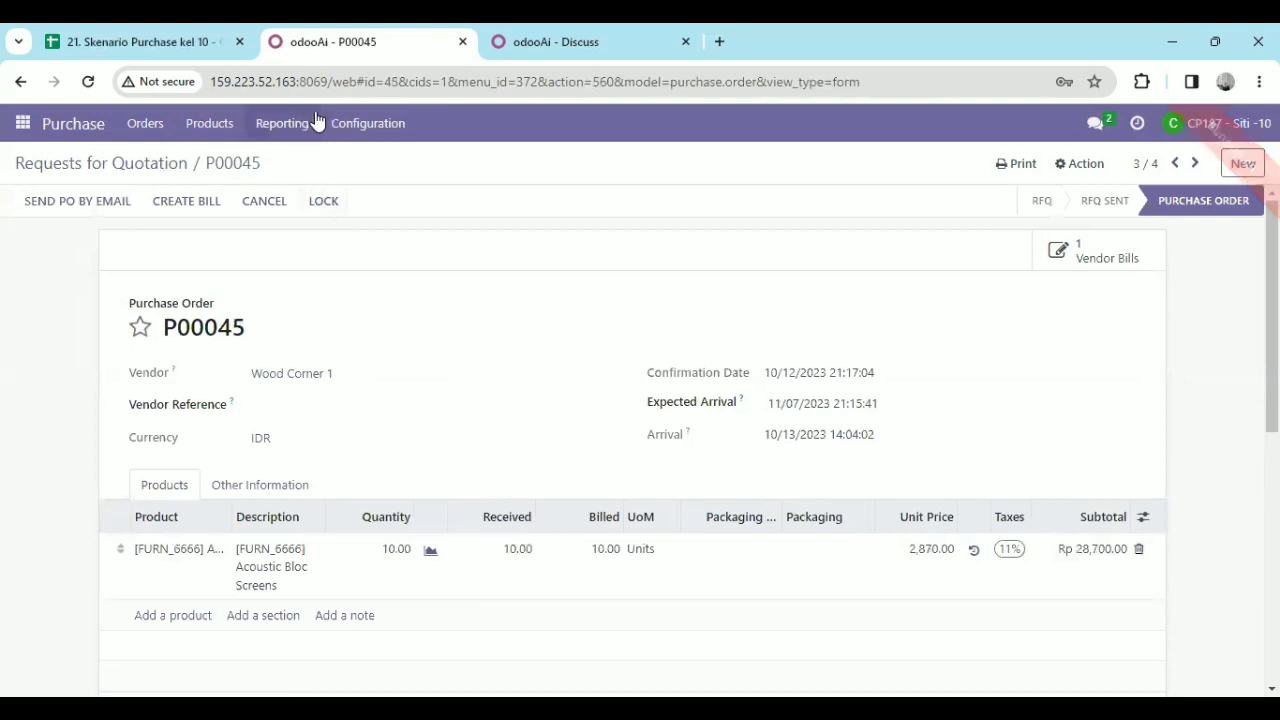
Go to Discuss and start a direct message with the group 10 finance manager by searching for their name.
left_click(24, 125)
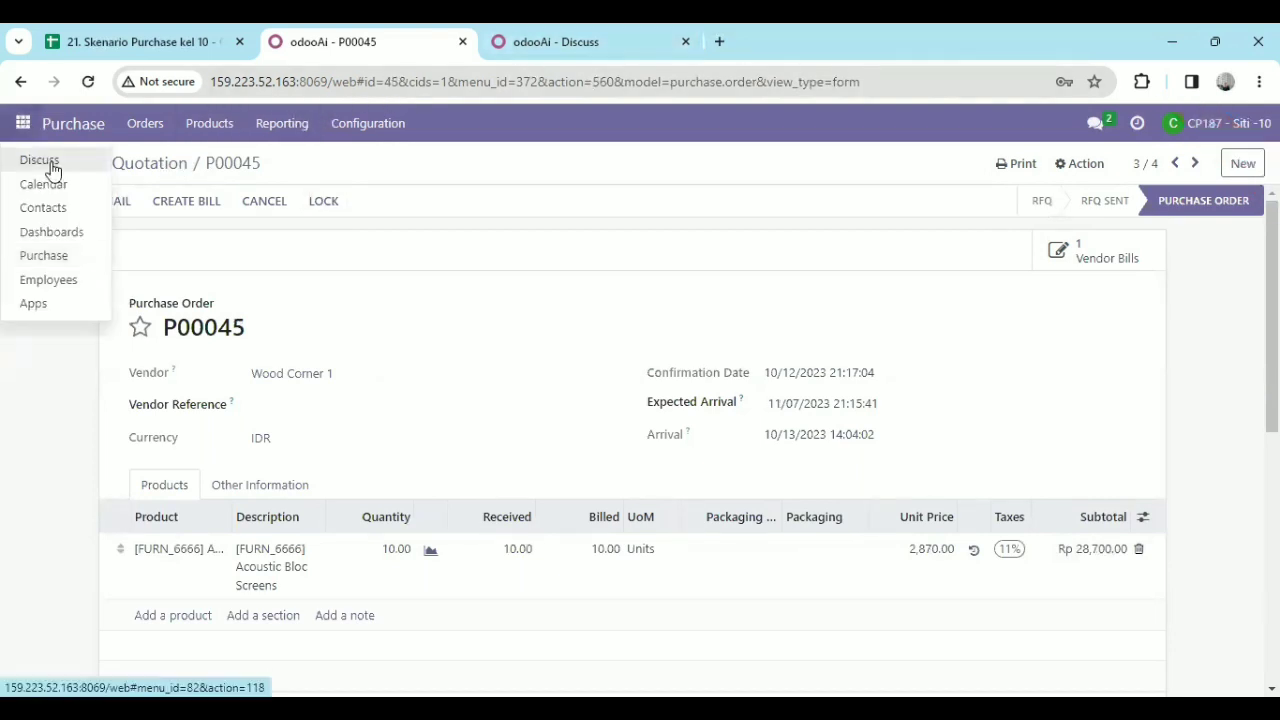
left_click(40, 162)
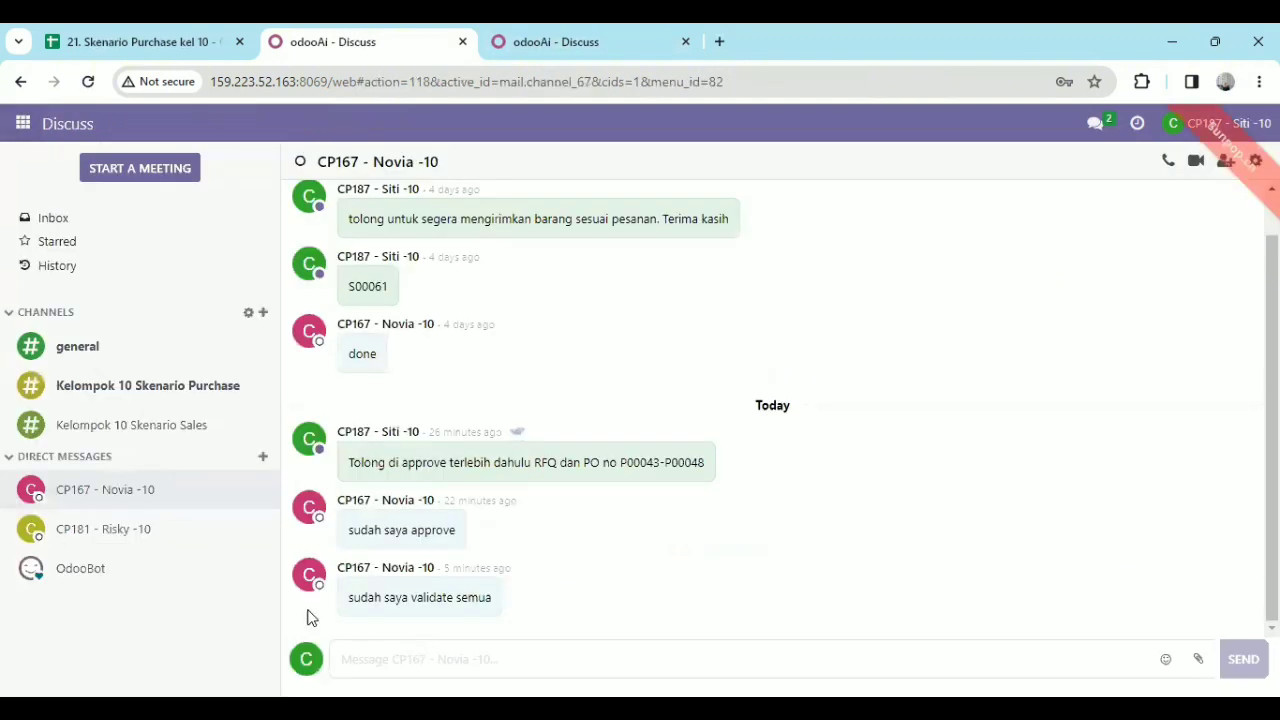
left_click(263, 459)
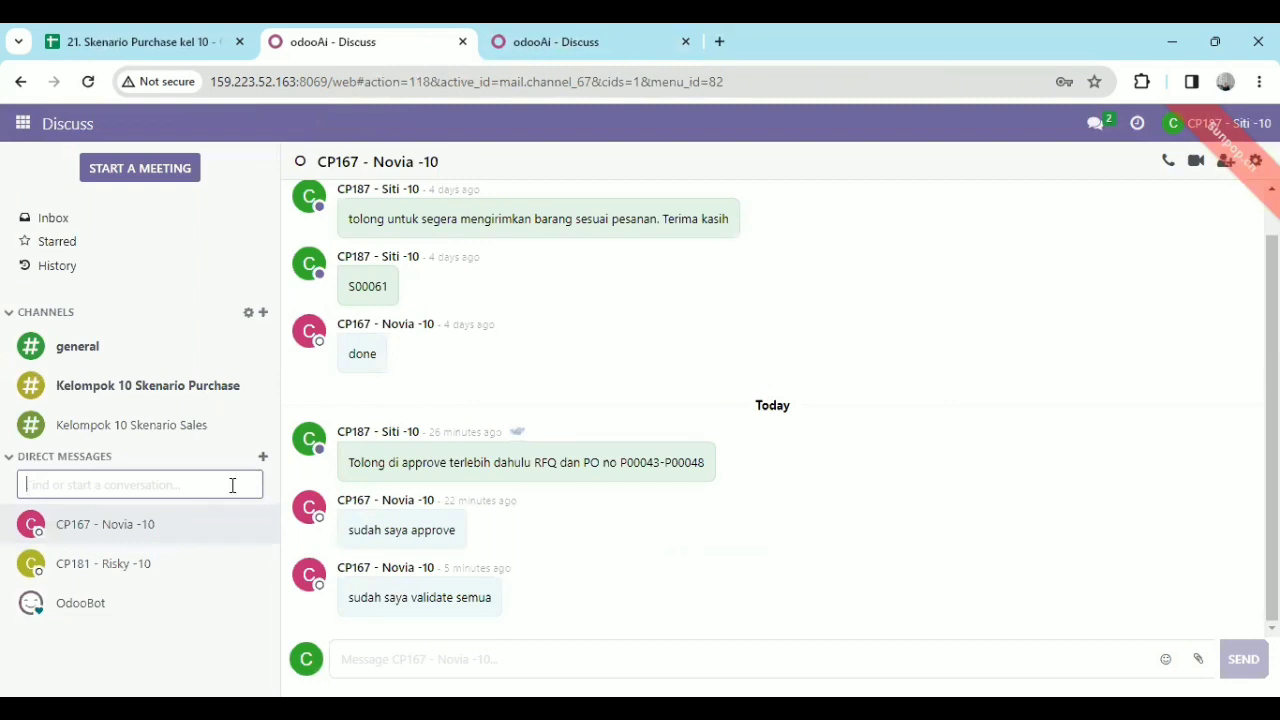
type("isn")
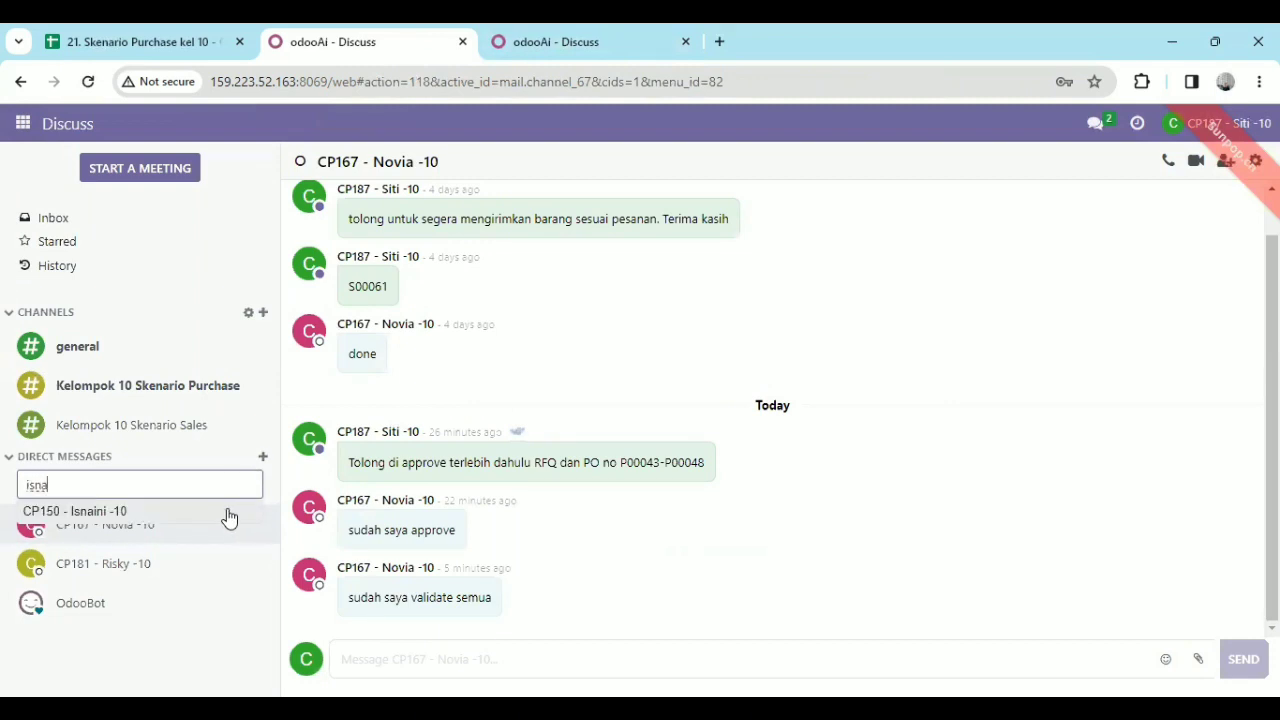
type("a")
left_click(228, 513)
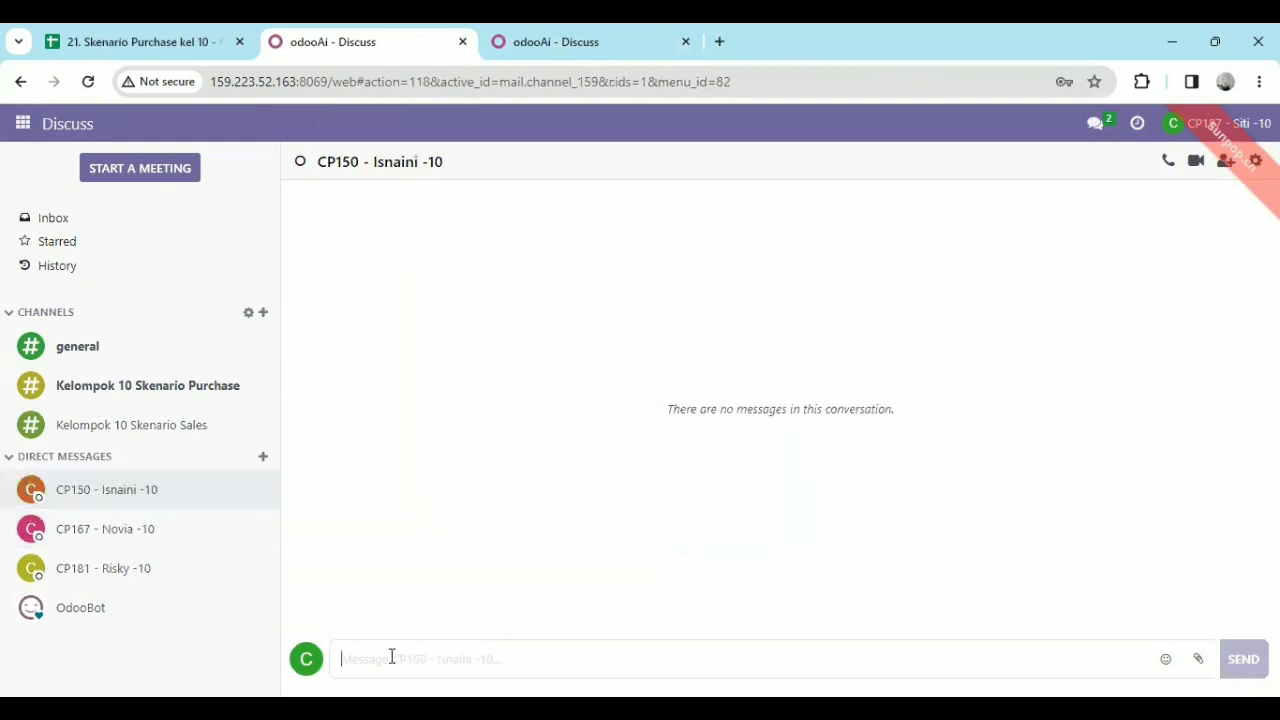
Send the message "tolong di approve vendor bill yang telah saya buat dengan P00043, P00045, P00046, P00048".
type("tolon")
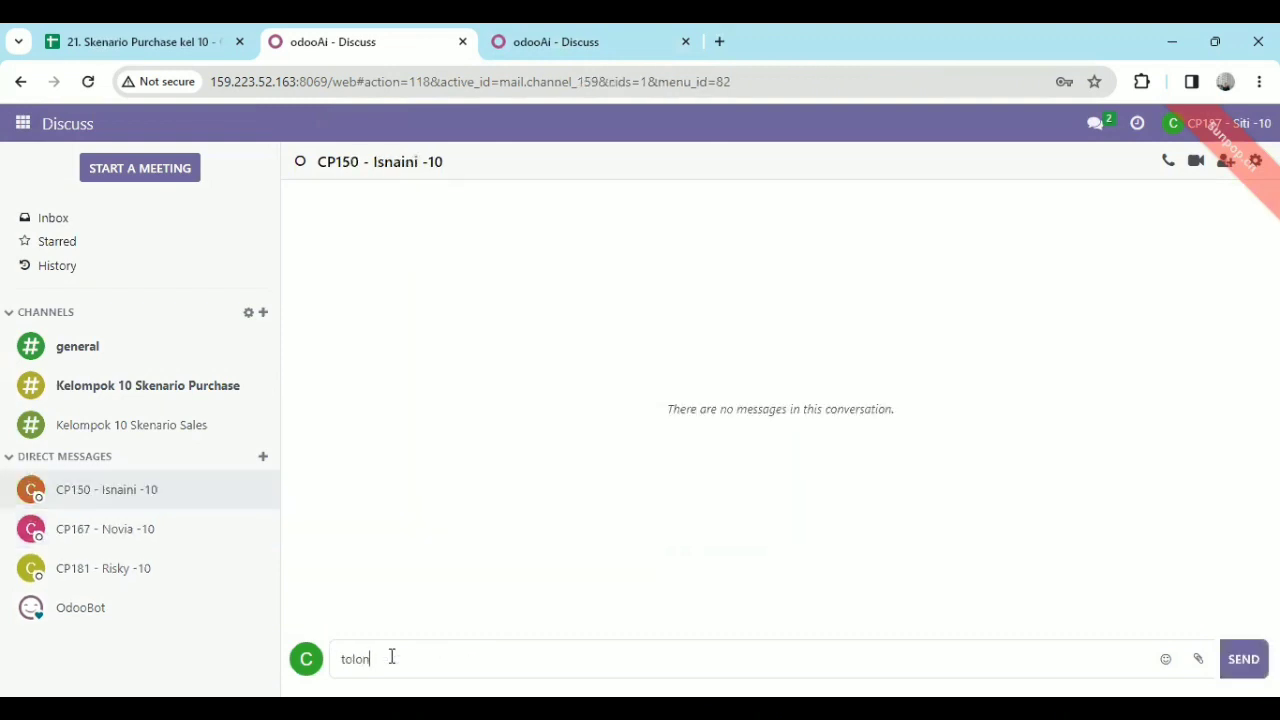
type("g duappr")
type("ove vendor bill yang telah")
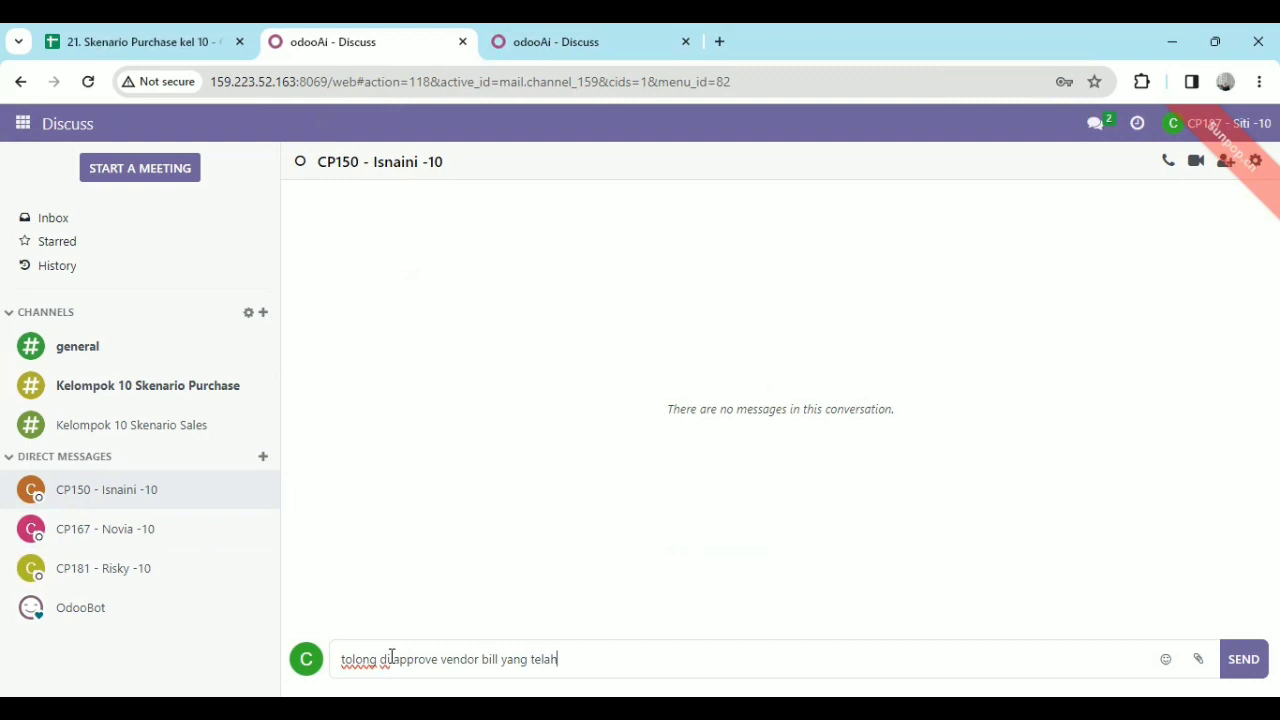
type(" saya buat dengan ")
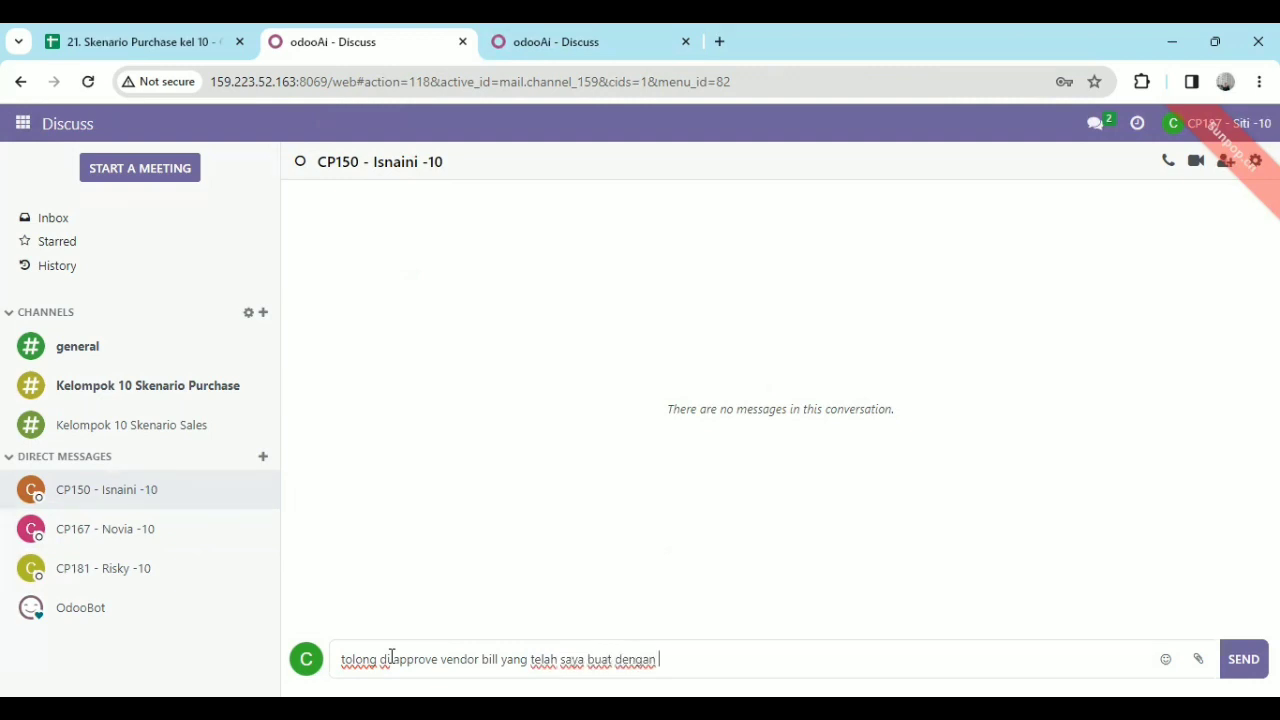
type("PO00")
type("043 P00045, ")
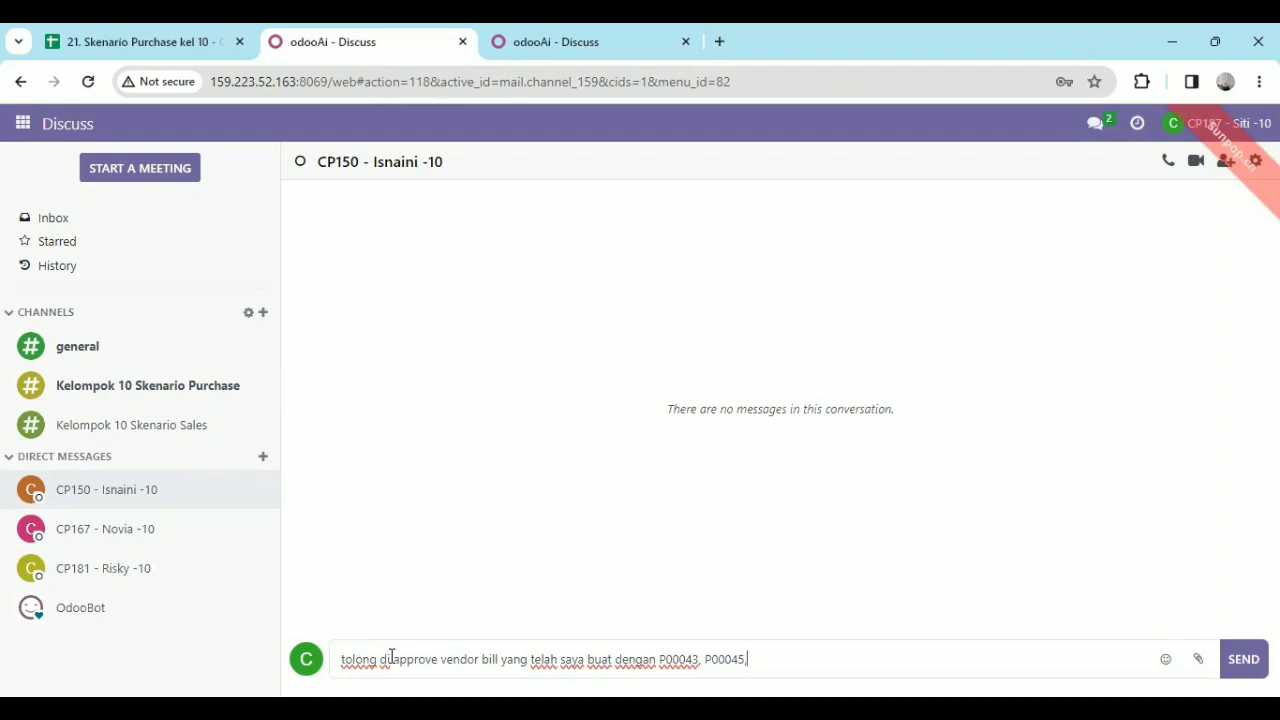
type("P00045, P00046, P00048")
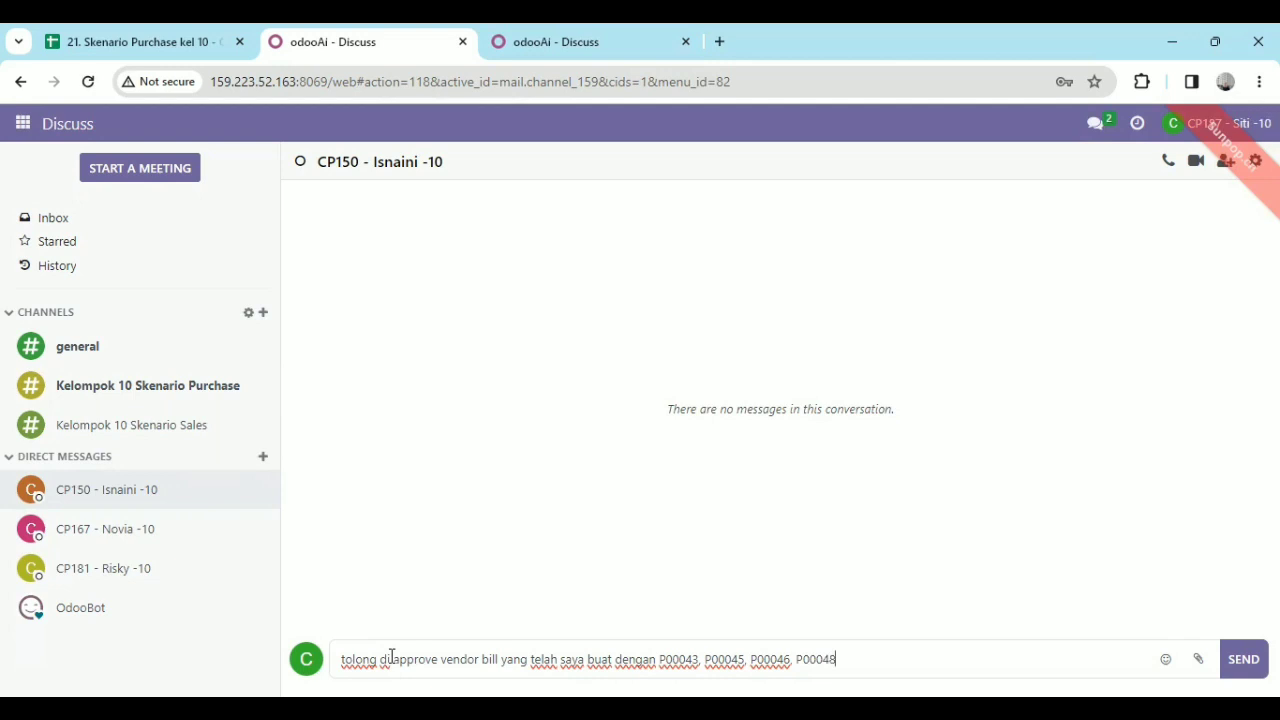
left_click(1251, 668)
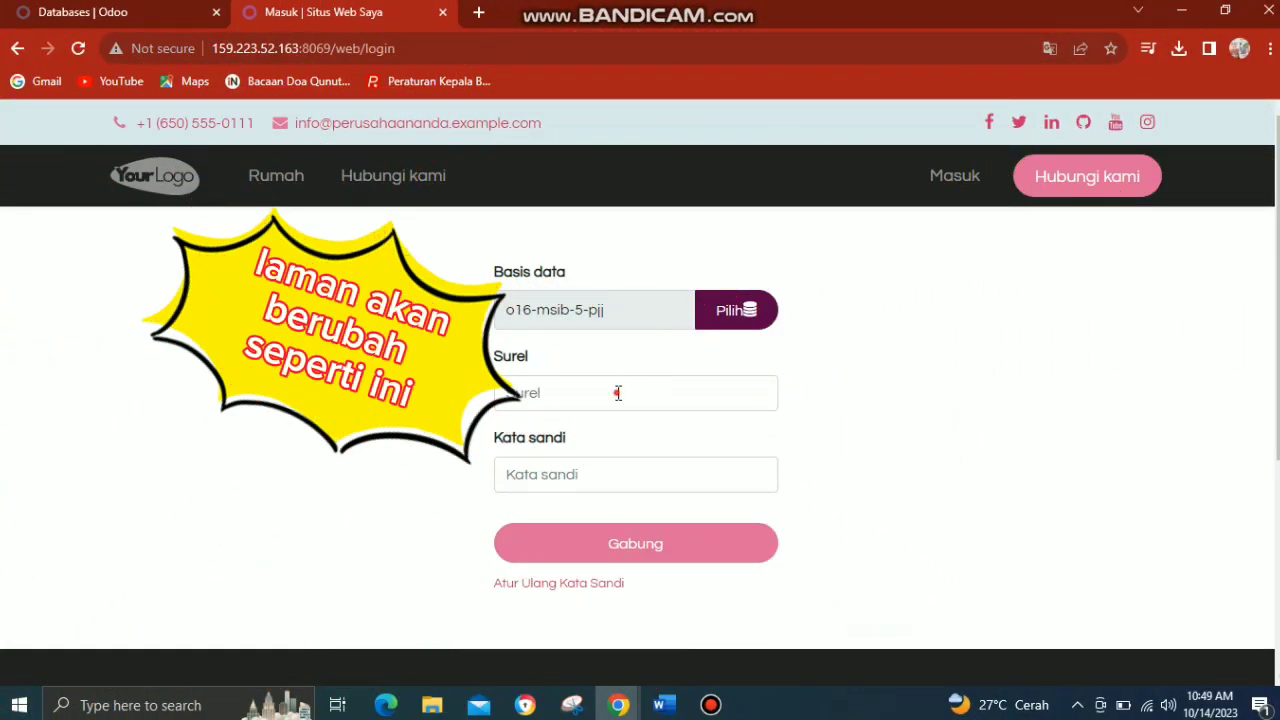
Log in to the o16-msib-5-pjj database as the finance manager, pasting the e-mail from the spreadsheet and entering the account password.
left_click(618, 393)
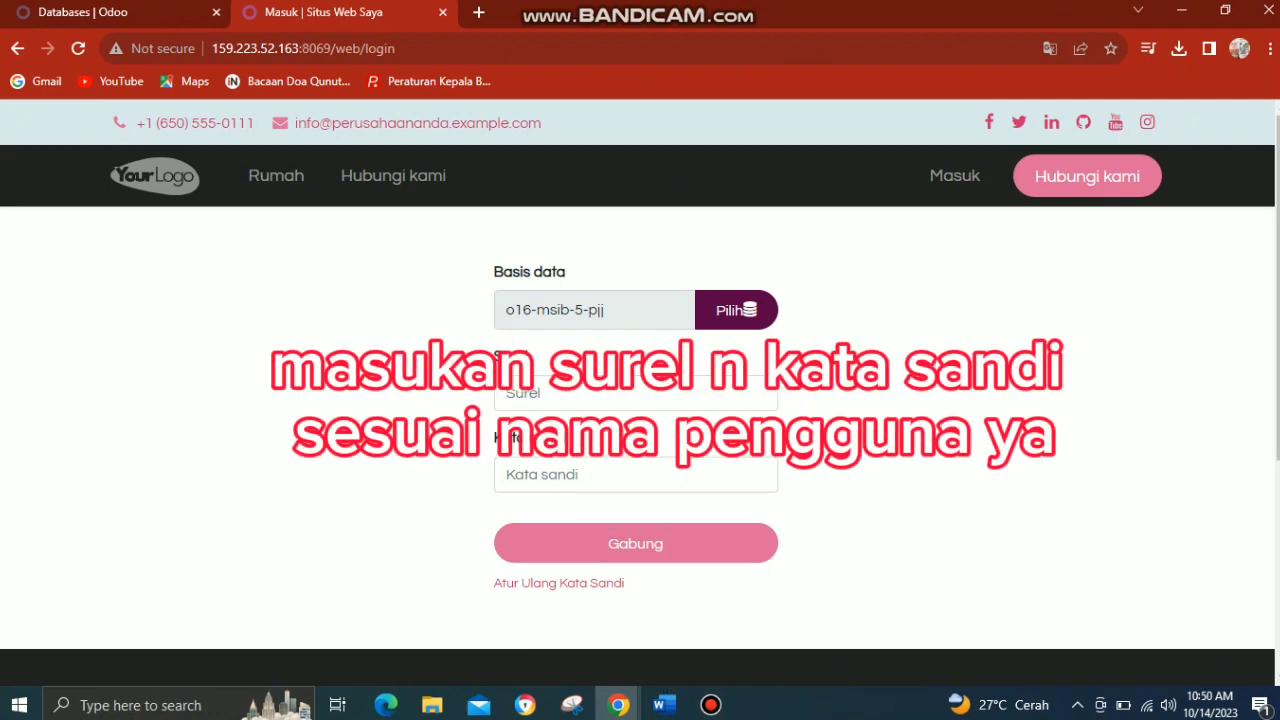
left_click(646, 396)
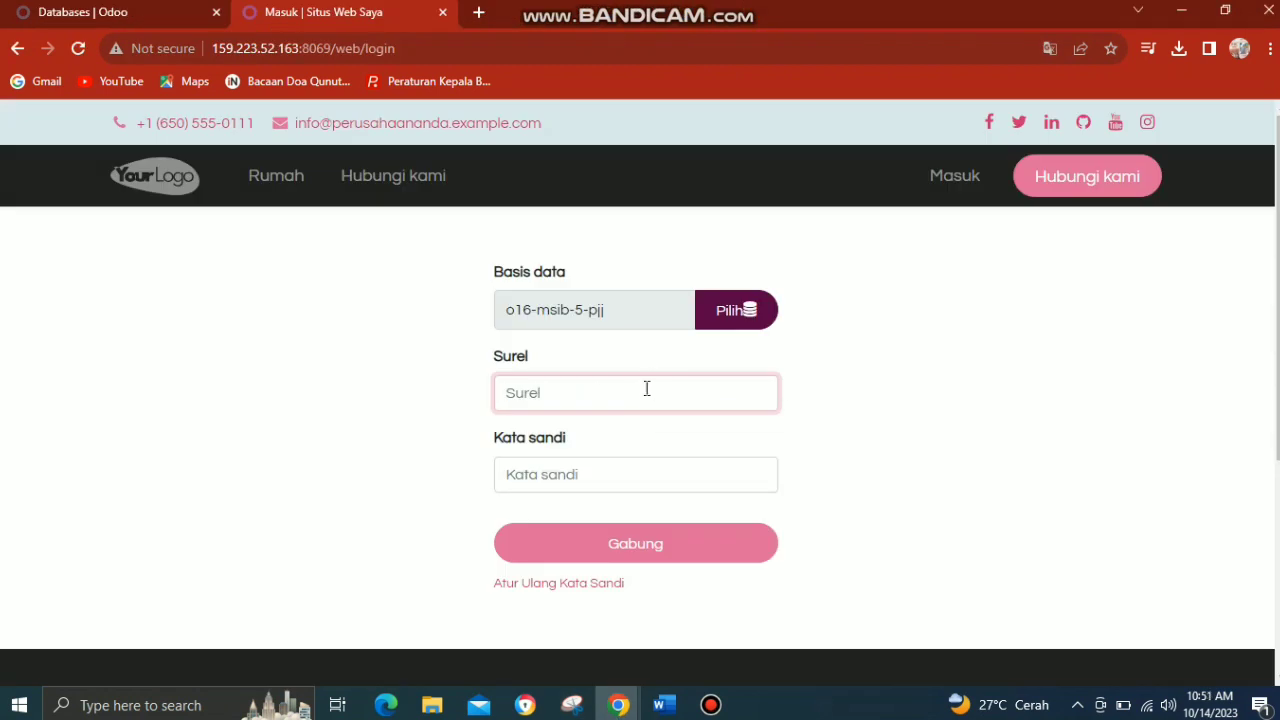
key("ctrl+v")
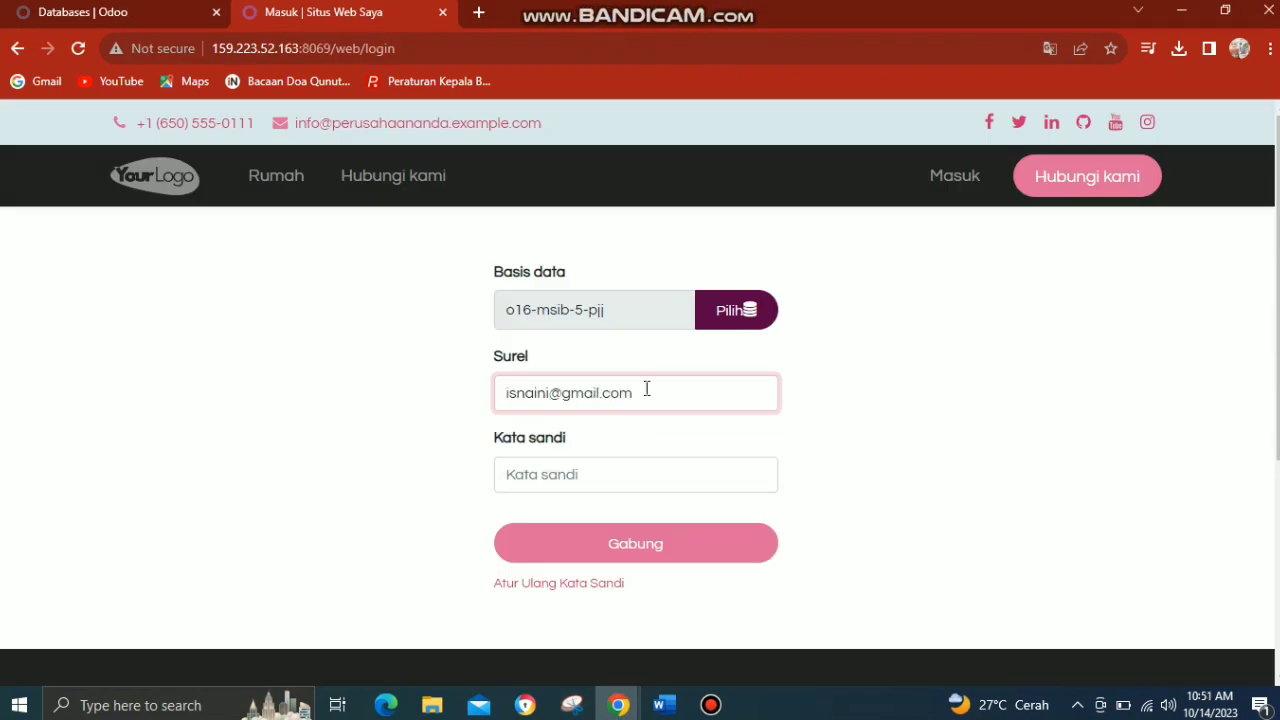
left_click(595, 473)
type("•")
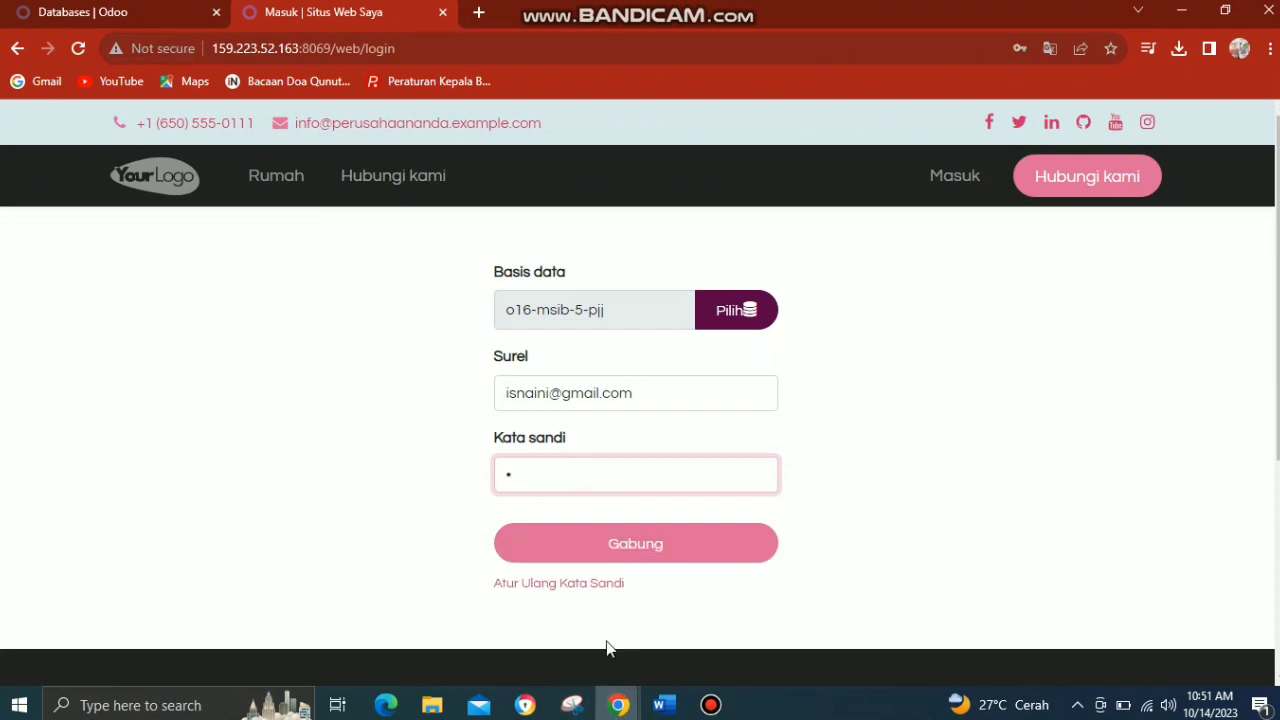
left_click(633, 558)
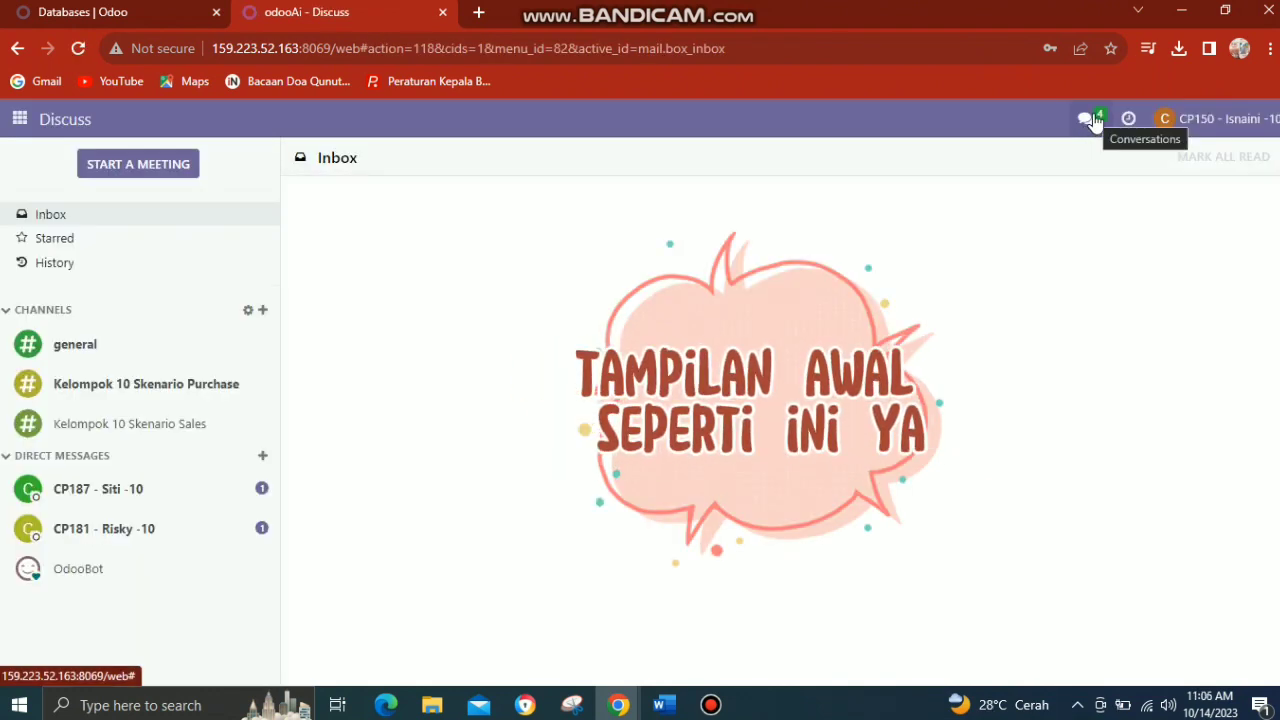
Open the purchase manager's approval request and reply "baik saya periksa dulu dokumennya".
left_click(1092, 120)
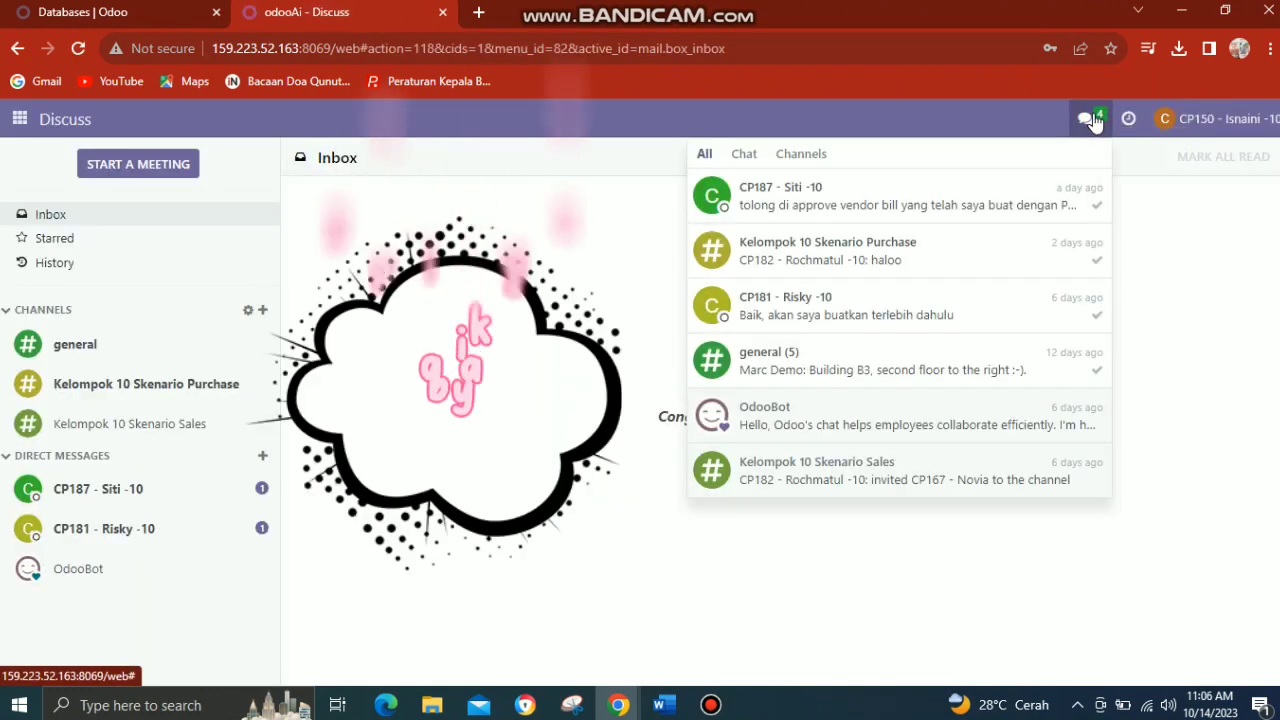
left_click(967, 192)
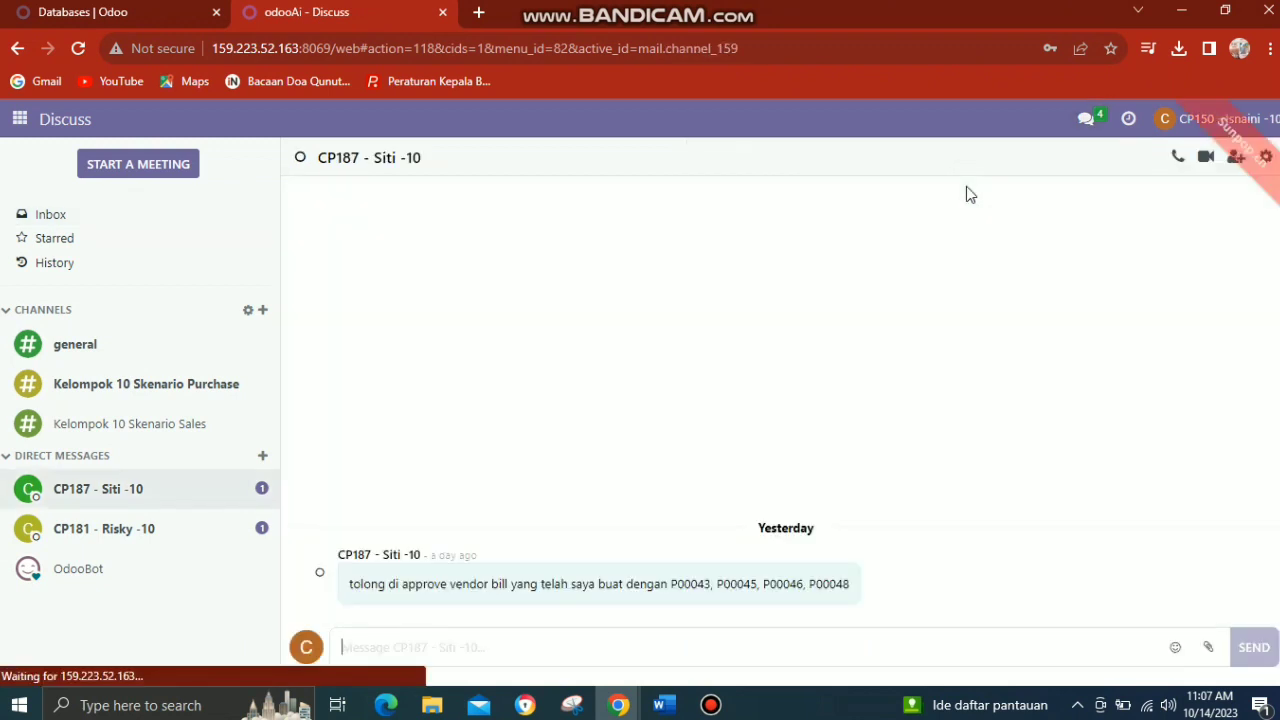
type("baik saya")
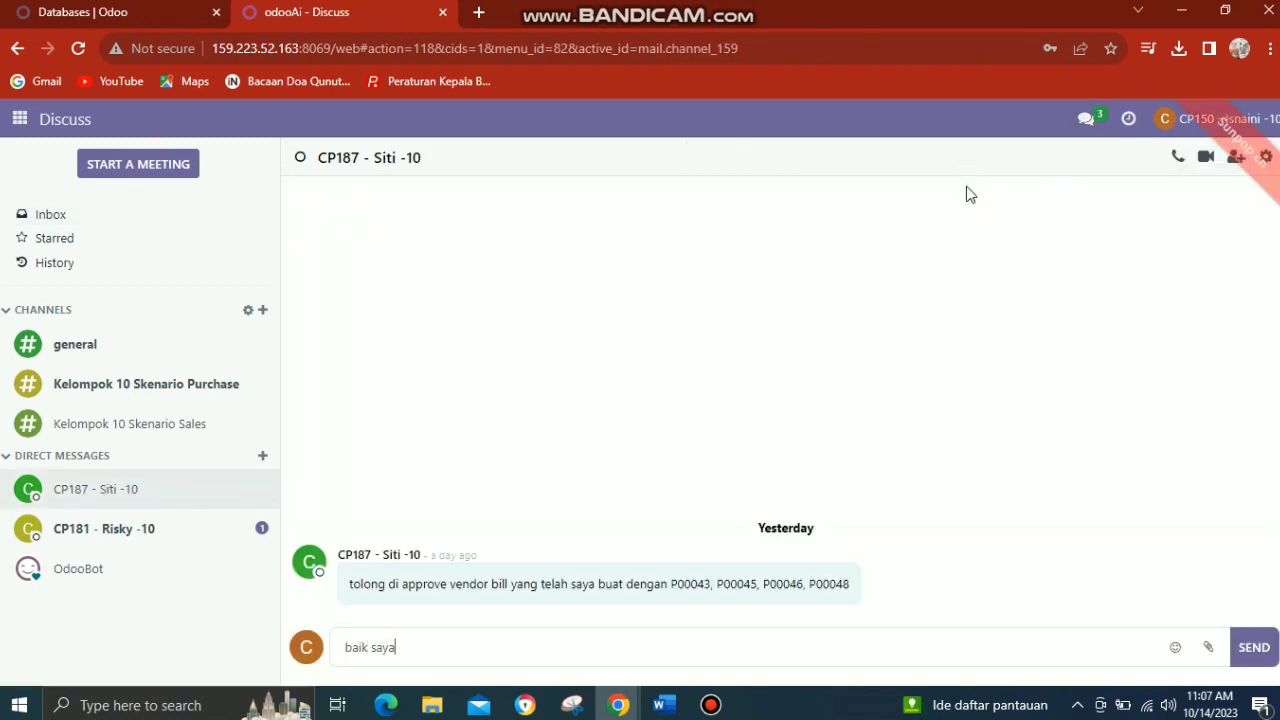
type(" periksa dulu dokumennya")
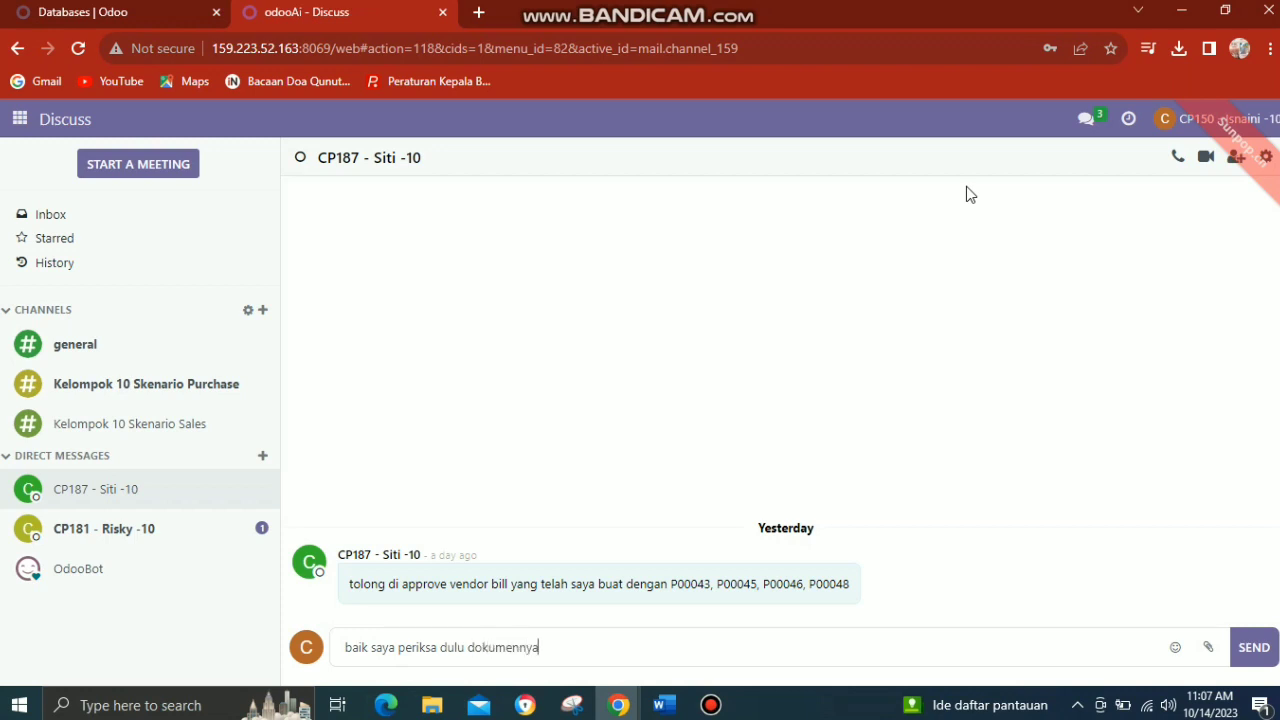
key("Return")
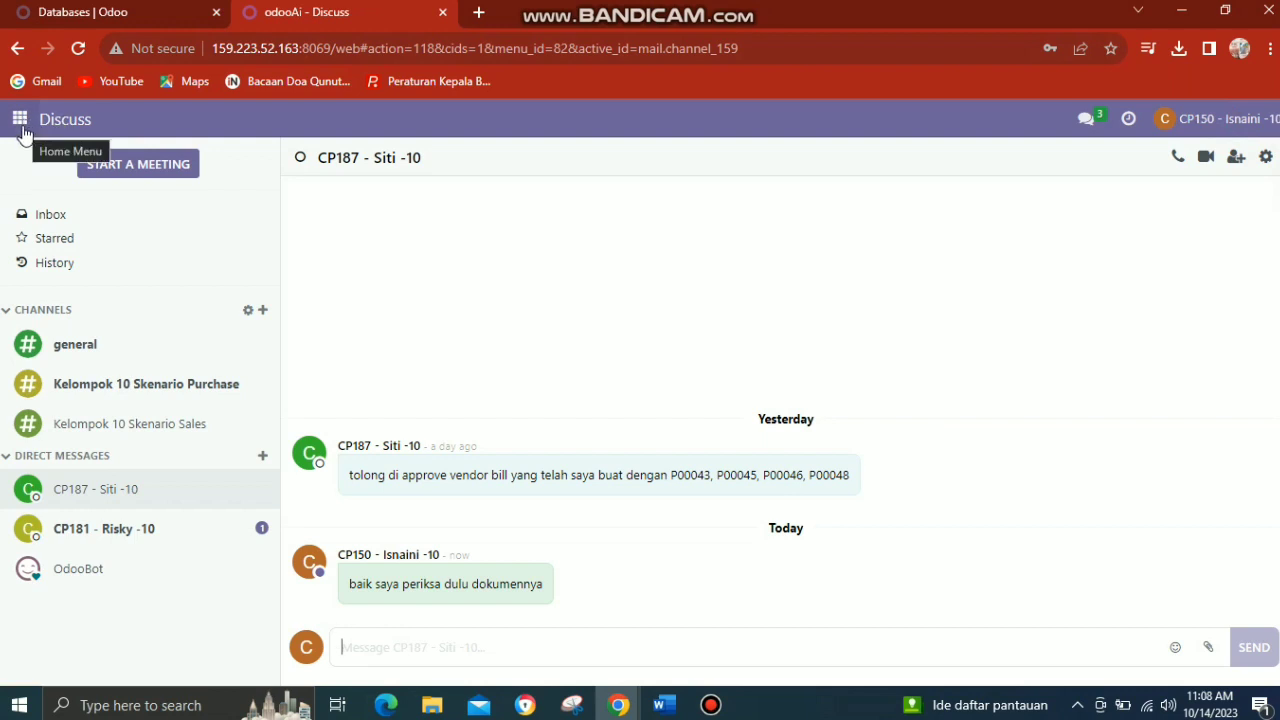
Open the vendor bills list in Accounting and filter it by invoice P00043.
left_click(21, 127)
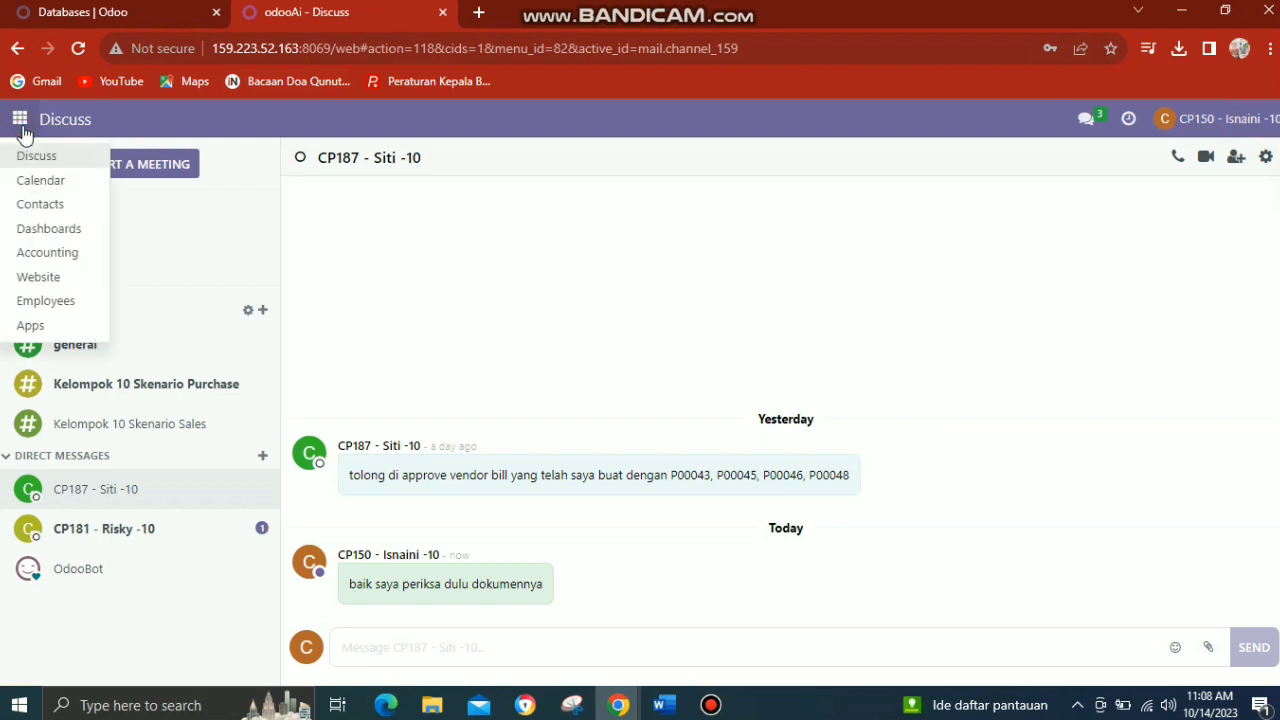
left_click(31, 254)
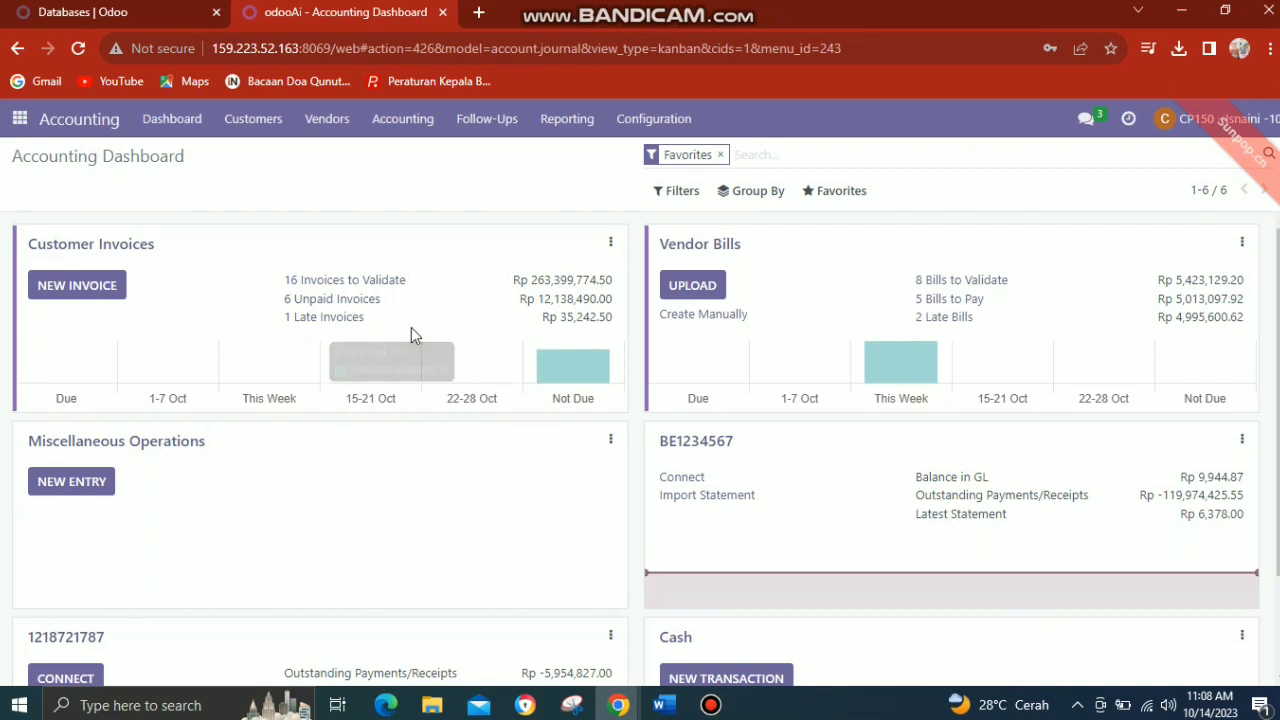
left_click(326, 125)
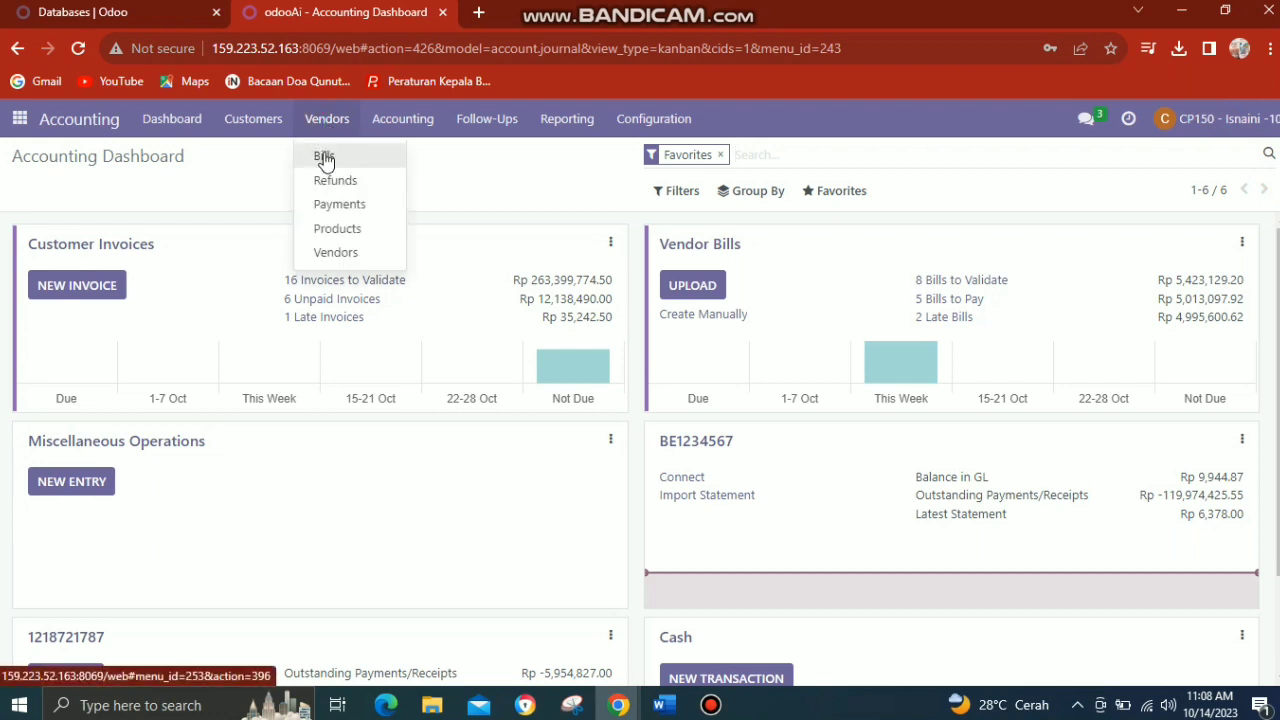
left_click(325, 158)
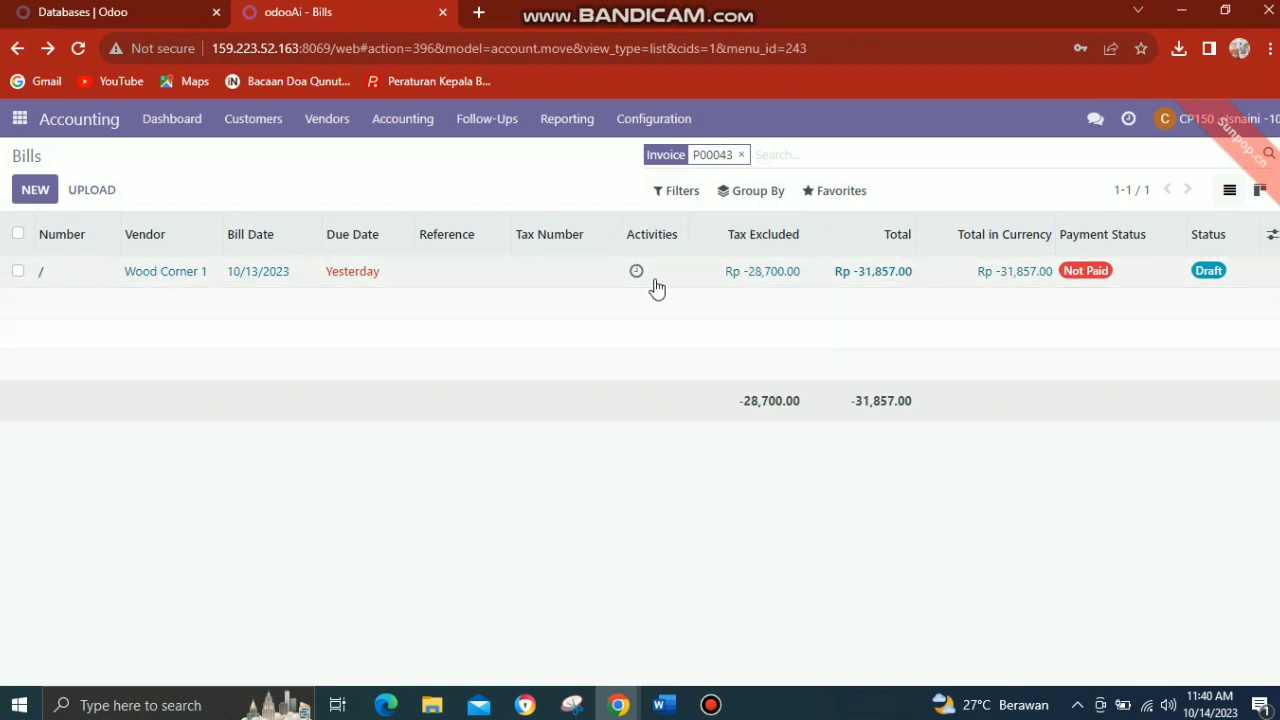
Confirm the Wood Corner 1 draft bill for P00043 and register its full payment of Rp 31,857.00 with the preset payment details.
left_click(574, 274)
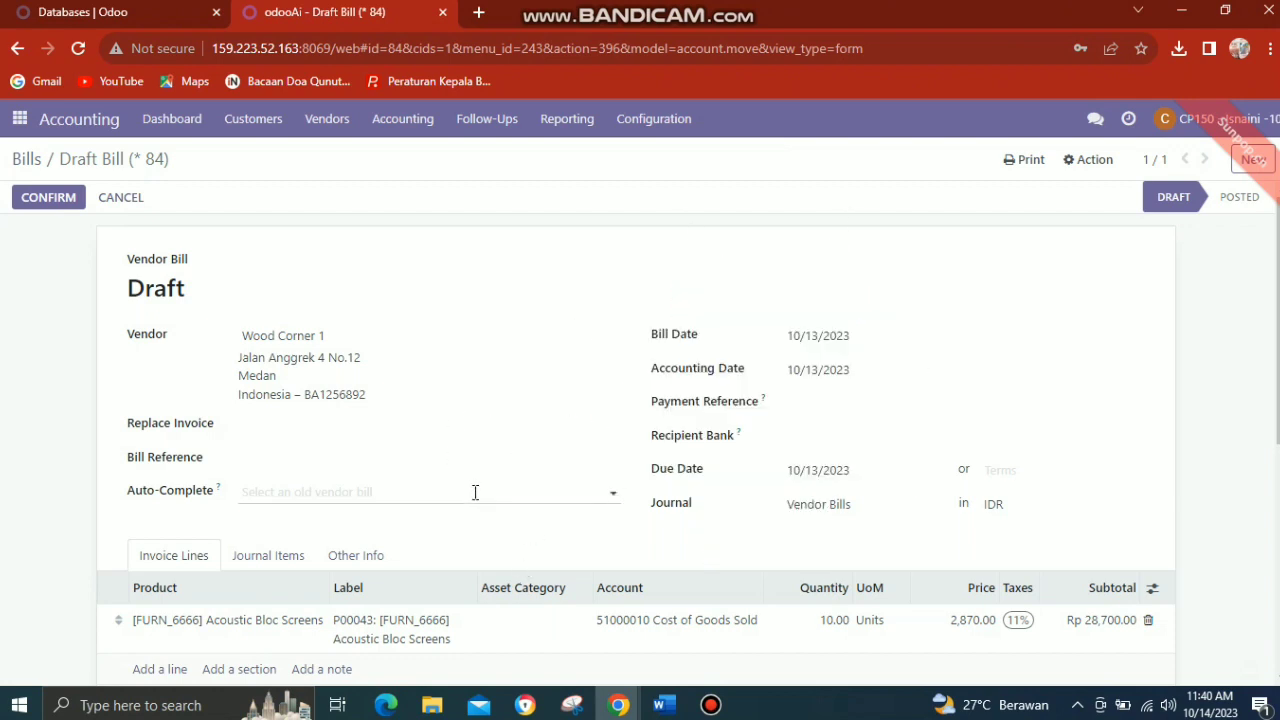
left_click(35, 197)
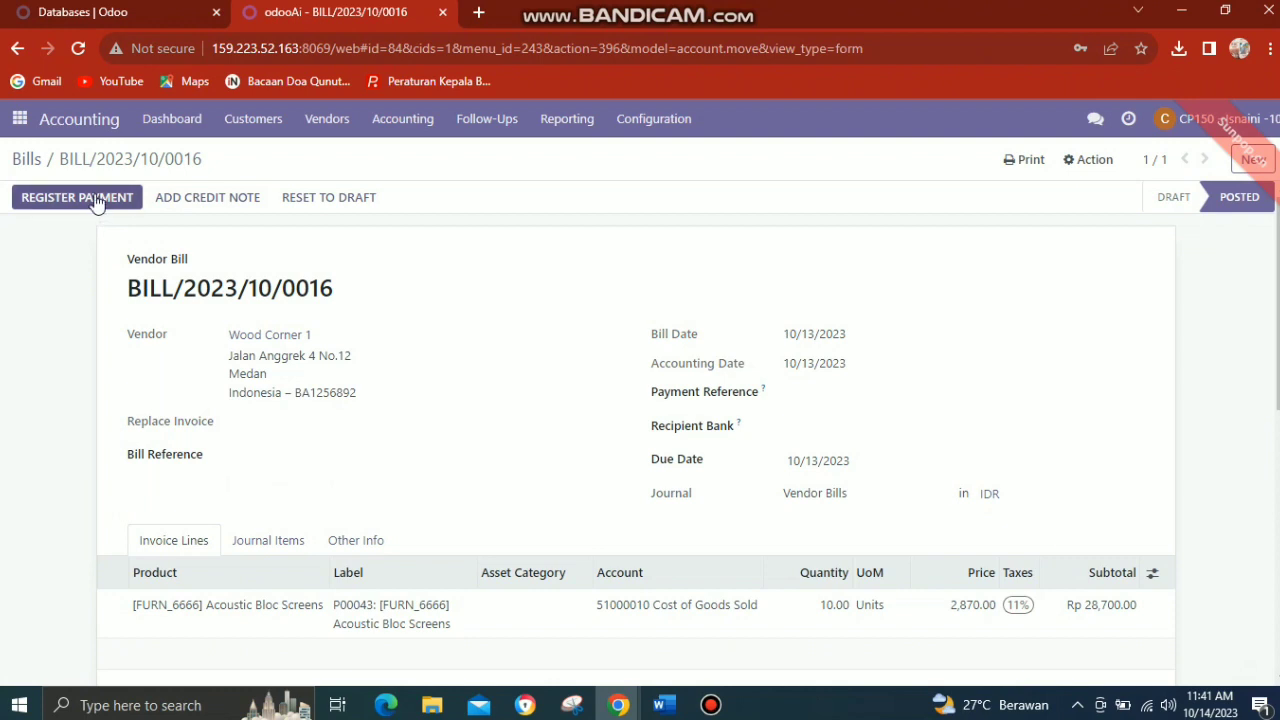
left_click(96, 200)
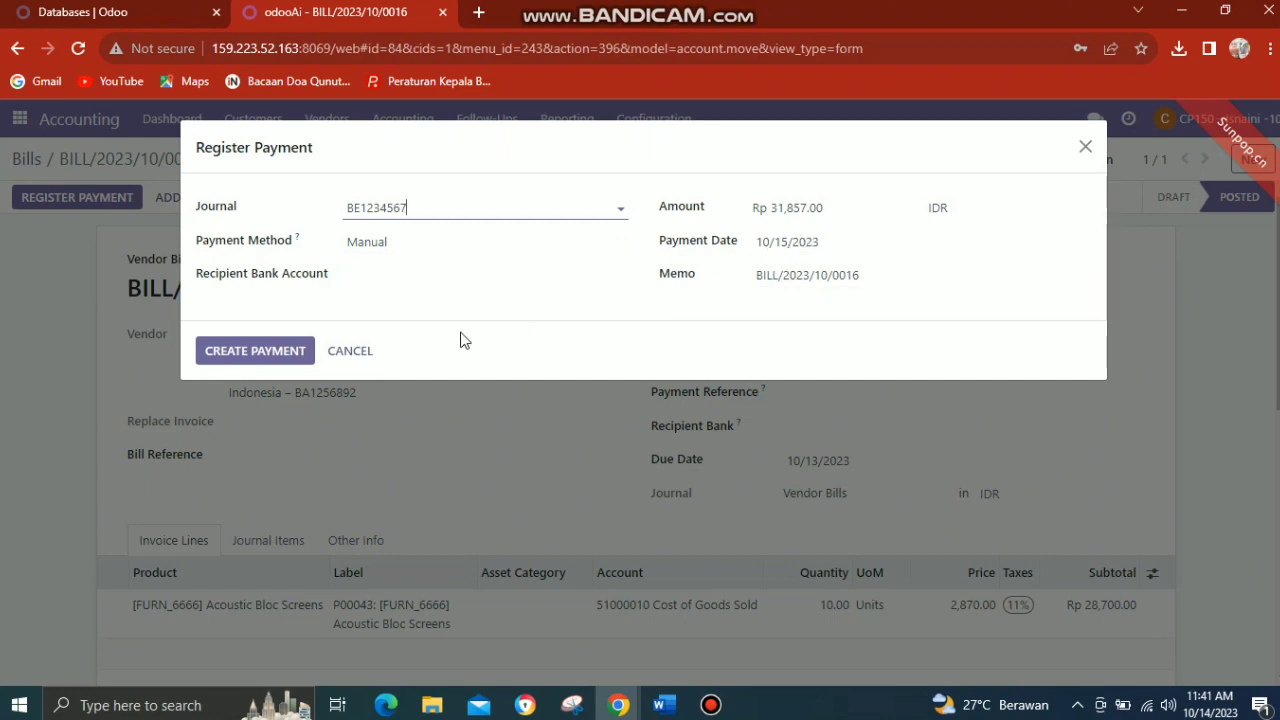
left_click(285, 355)
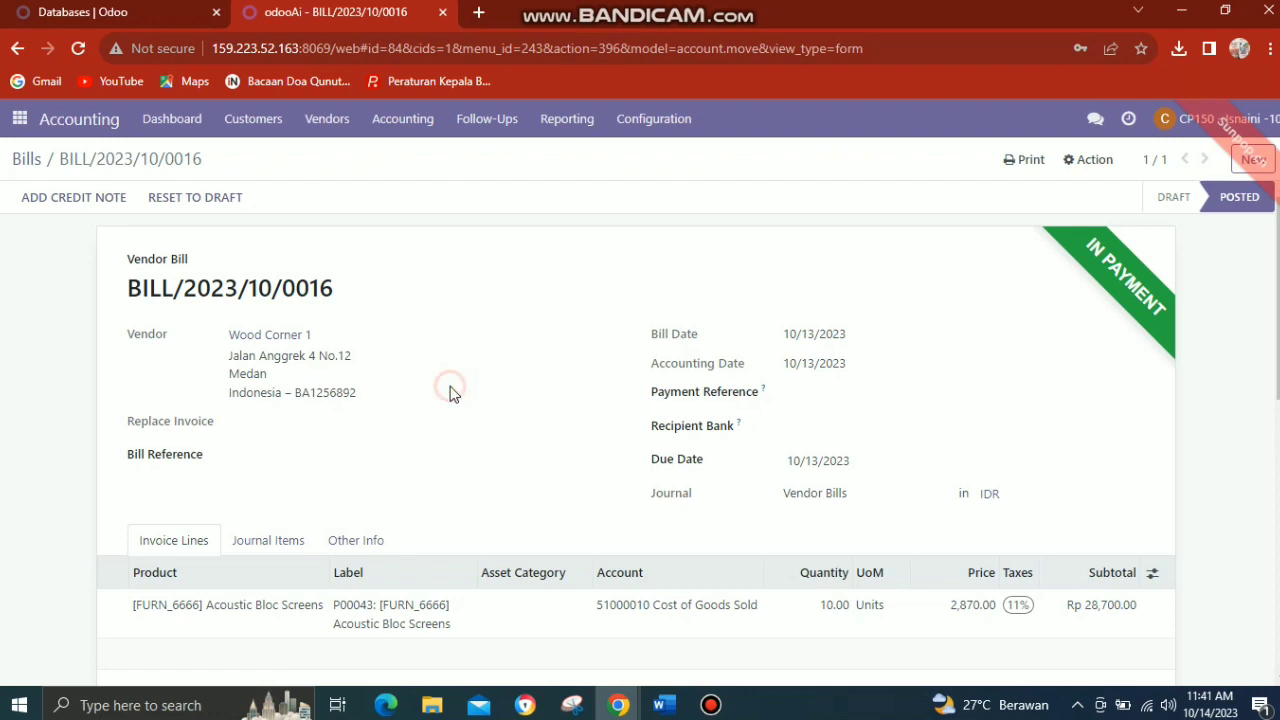
scroll(449, 392, "down", 1)
scroll(451, 388, "down", 5)
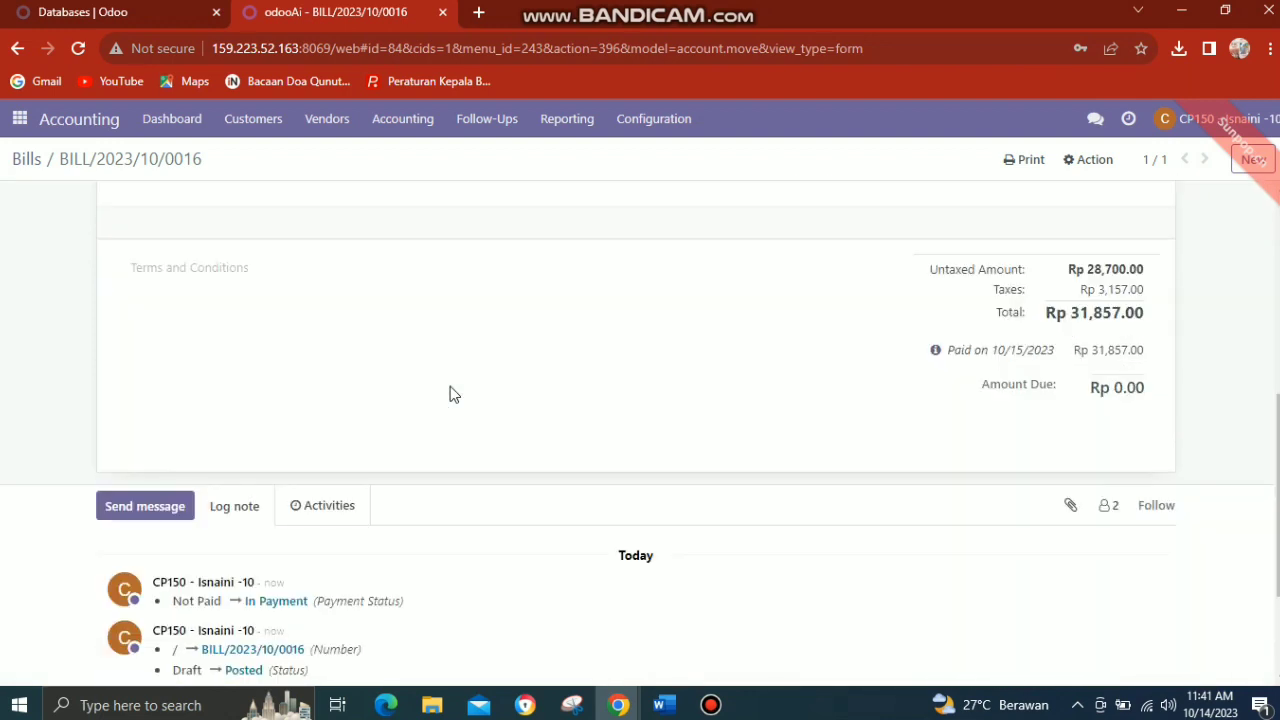
scroll(450, 393, "up", 3)
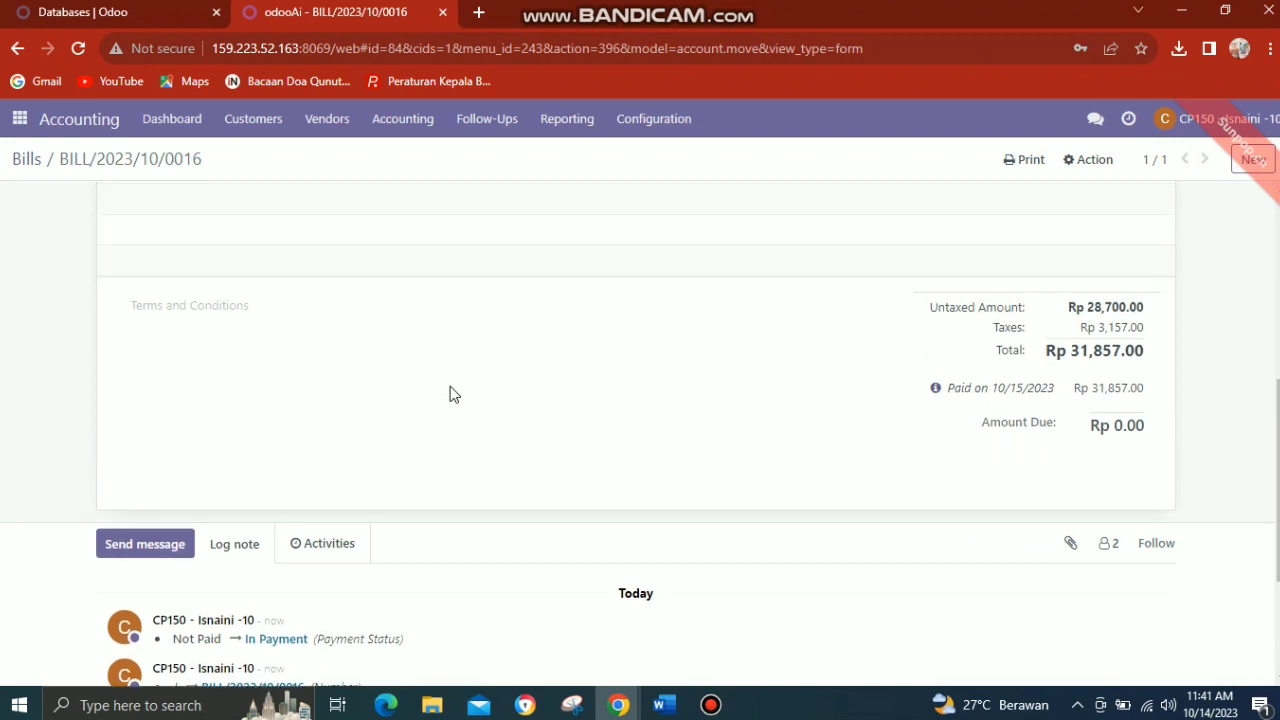
scroll(452, 395, "up", 3)
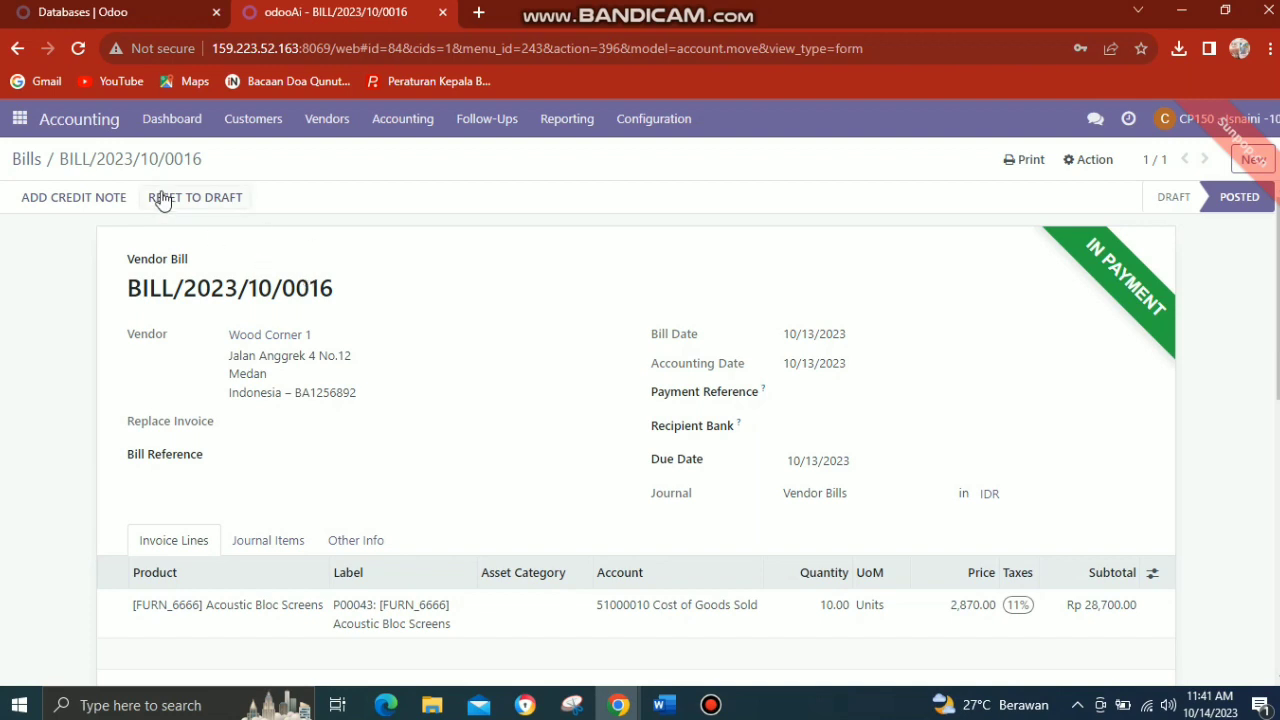
Reopen the purchase manager's approval request in the chat and copy the order reference P00045 from it.
left_click(20, 119)
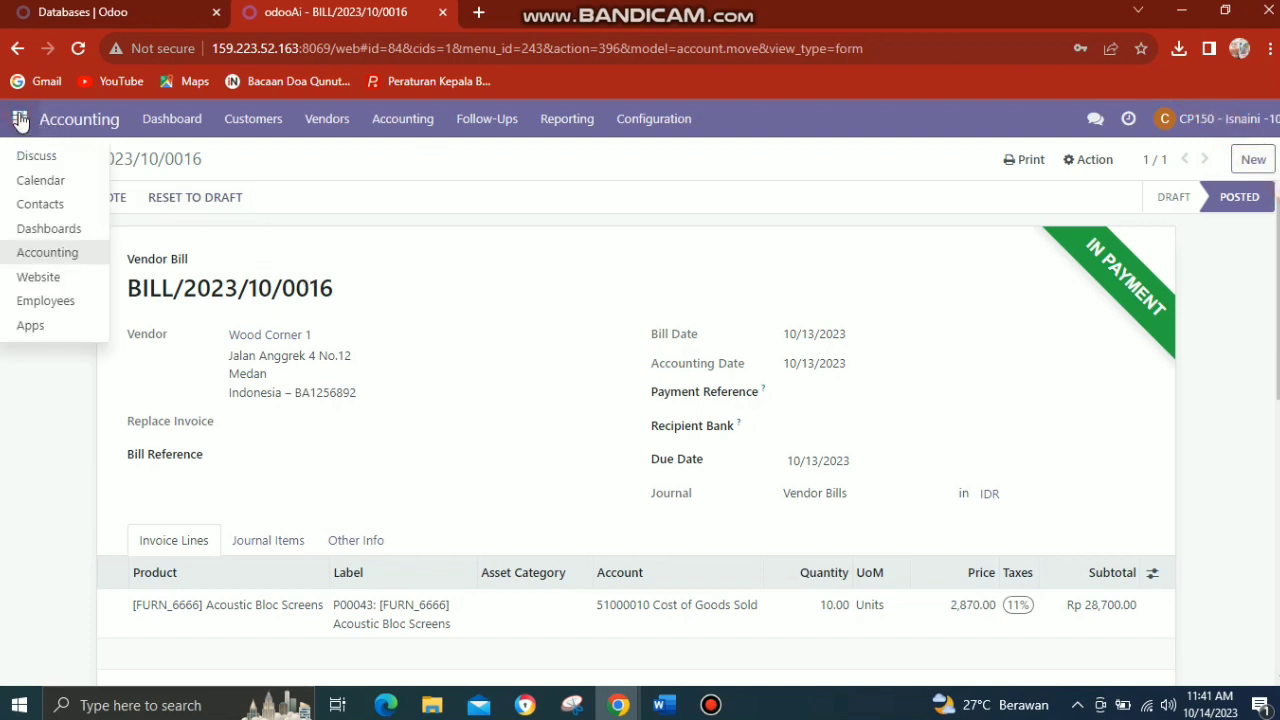
left_click(366, 180)
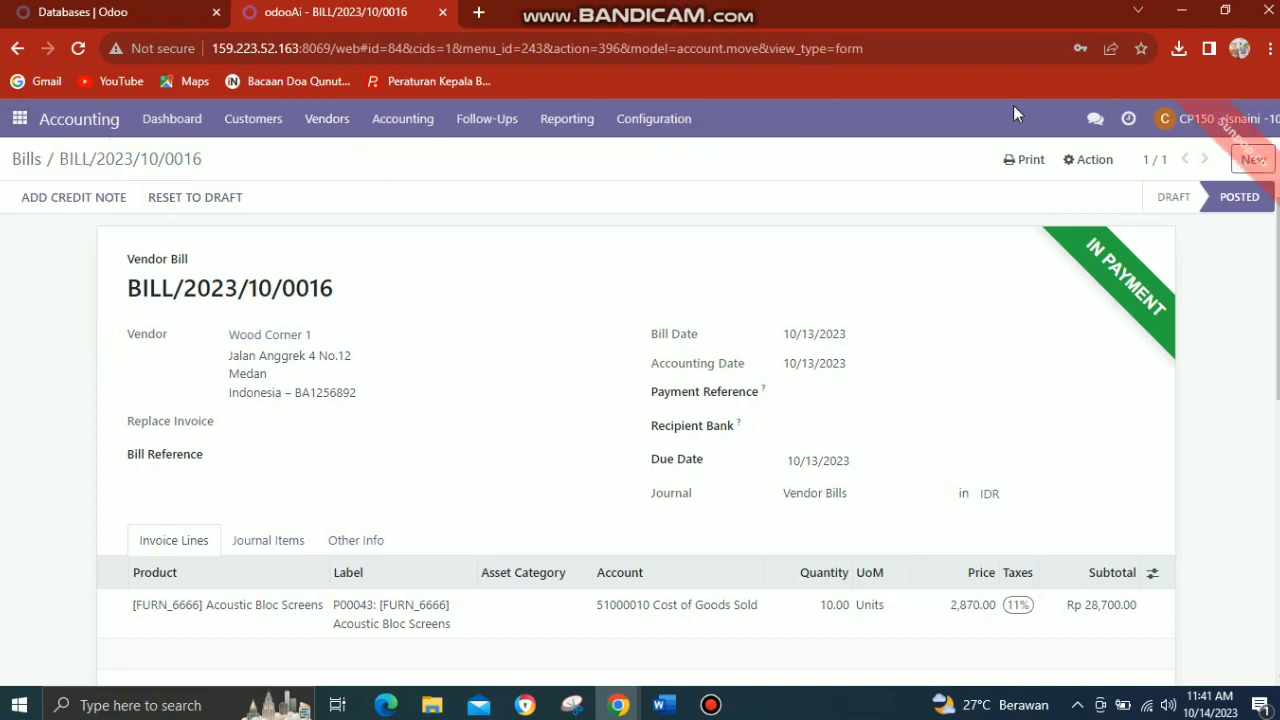
left_click(1097, 119)
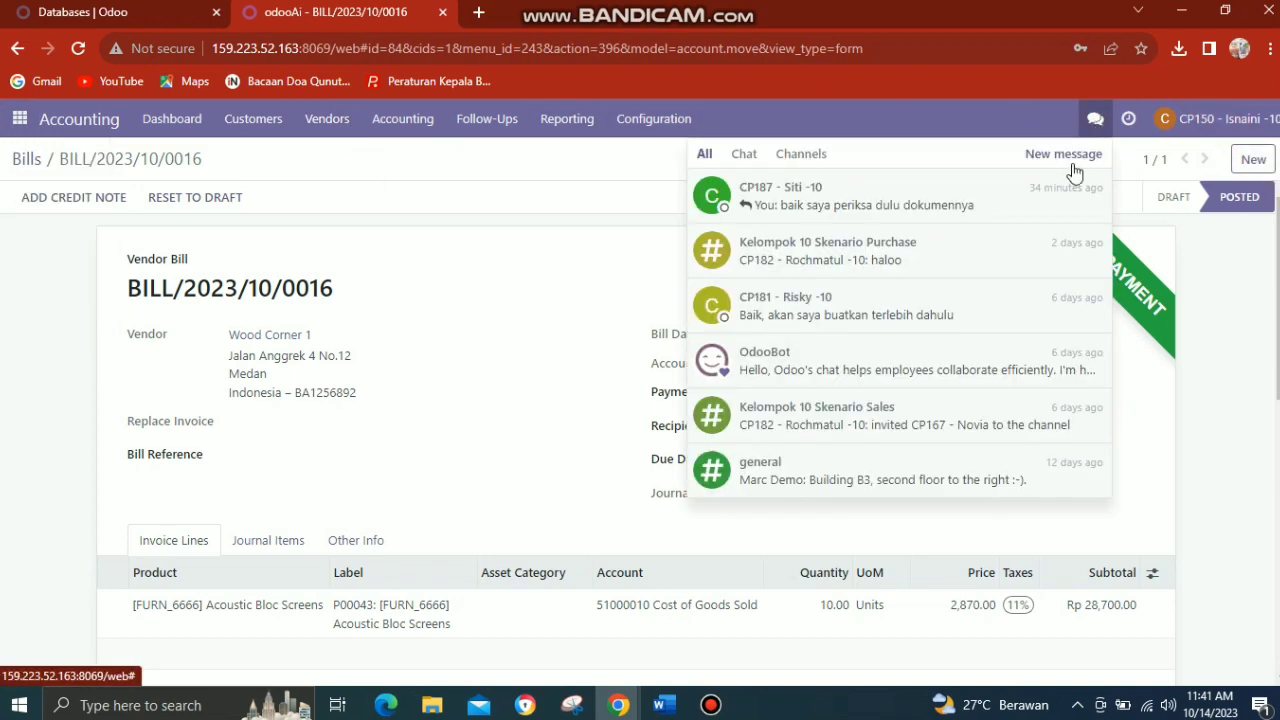
left_click(1005, 217)
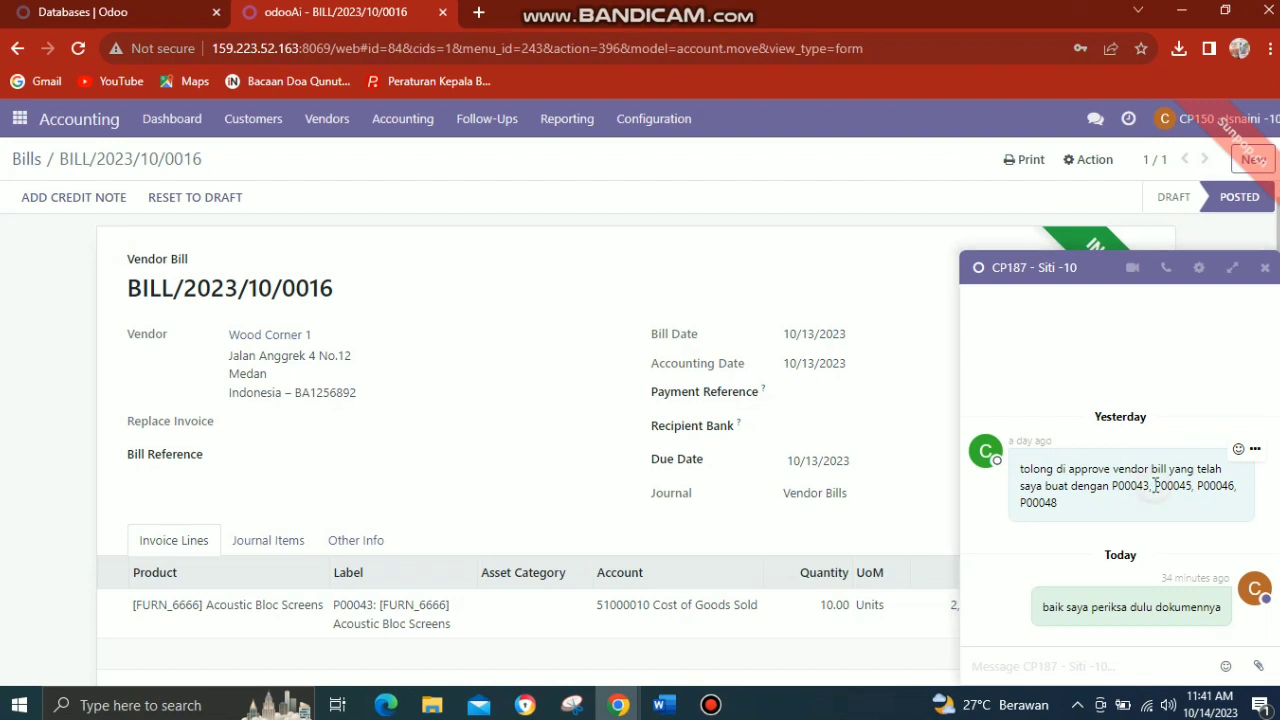
left_click_drag(1155, 485, 1194, 492)
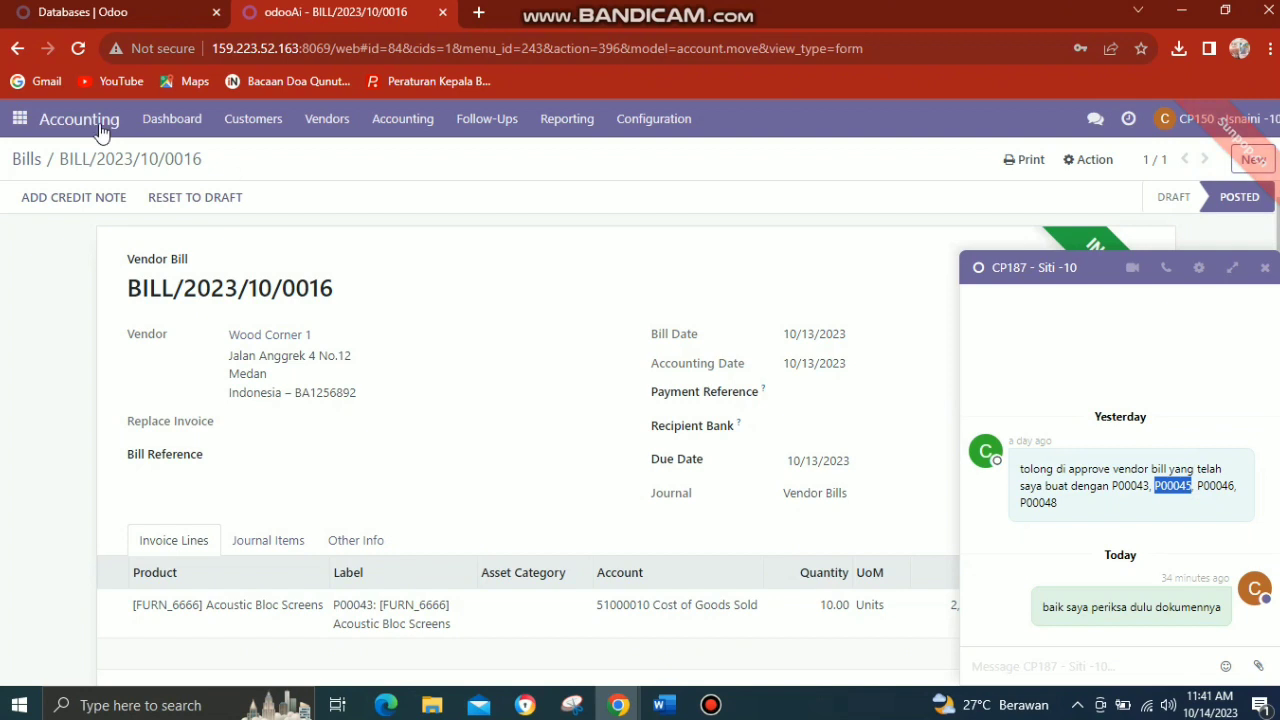
Open the vendor bills list in Accounting, filter it by invoice P00045 and close the chat window.
left_click(24, 119)
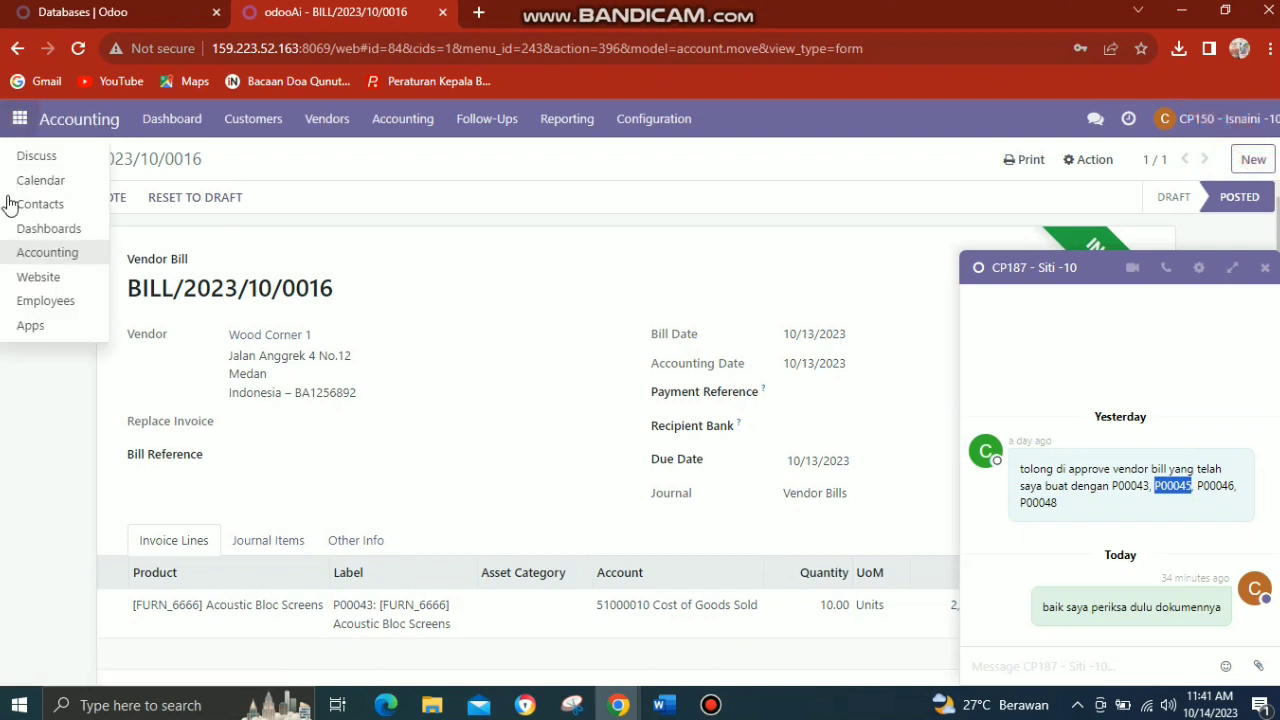
left_click(24, 250)
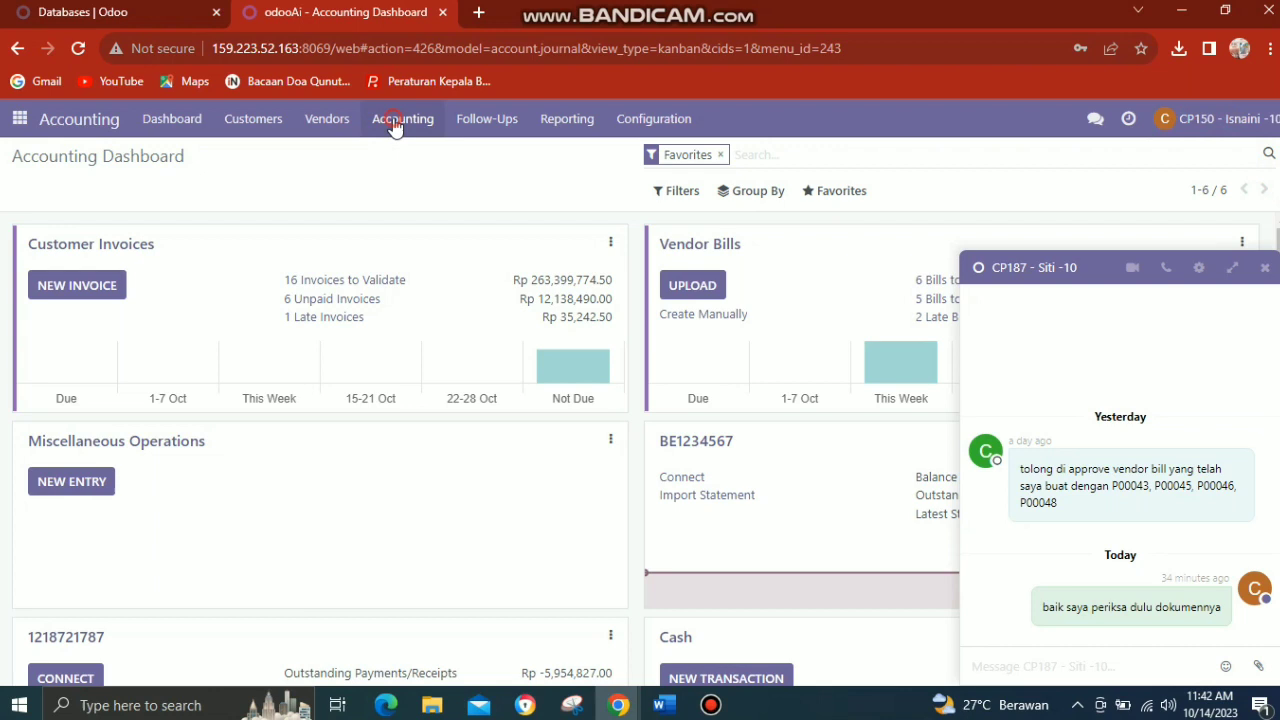
left_click(396, 122)
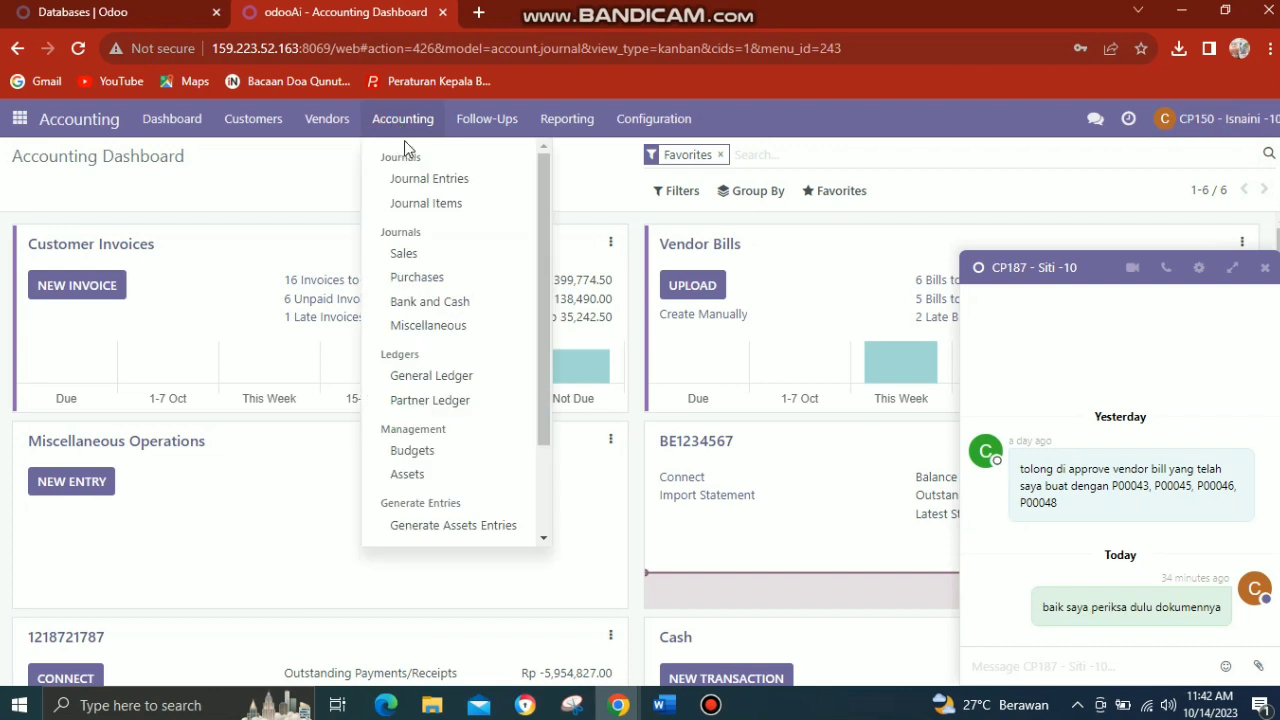
left_click(326, 126)
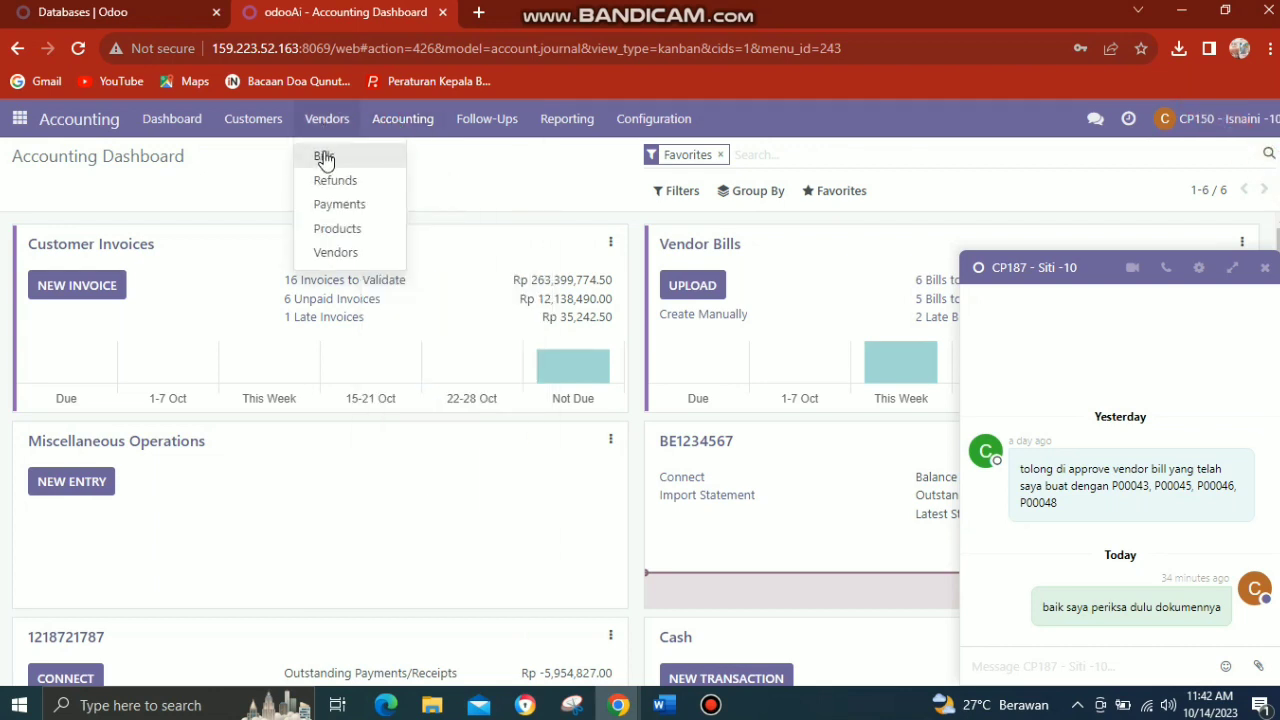
left_click(324, 158)
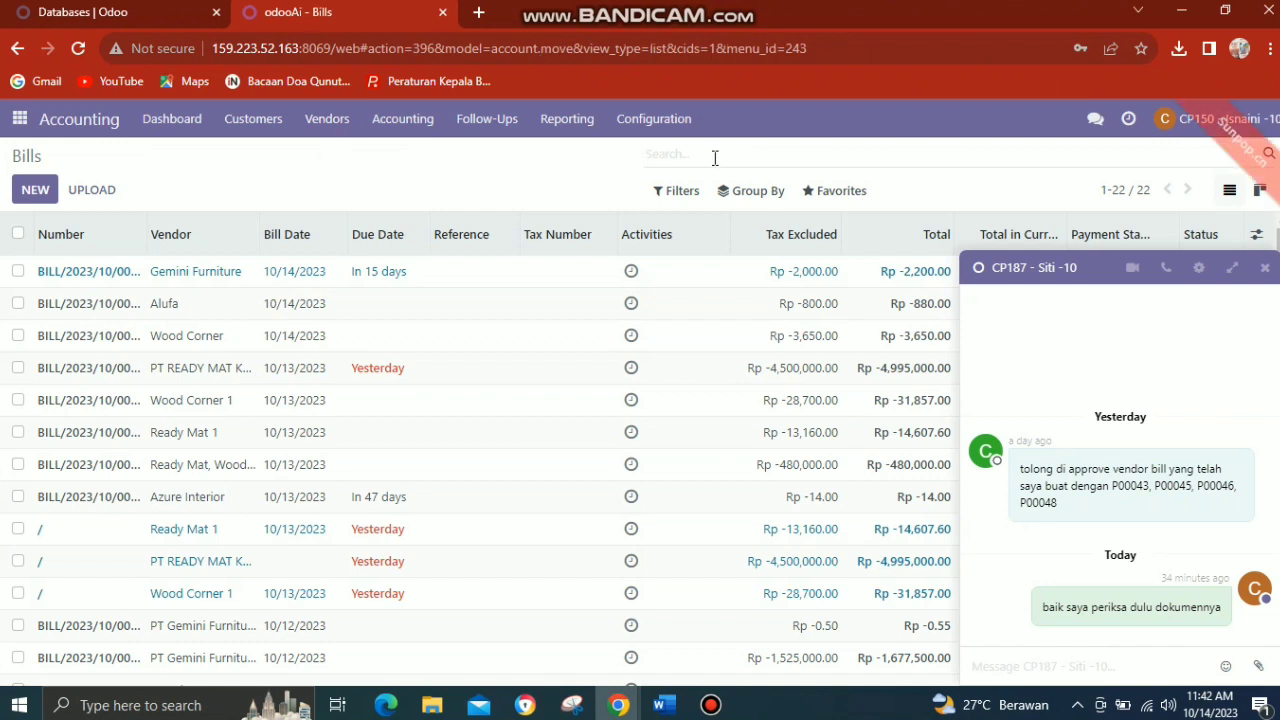
type("P00045")
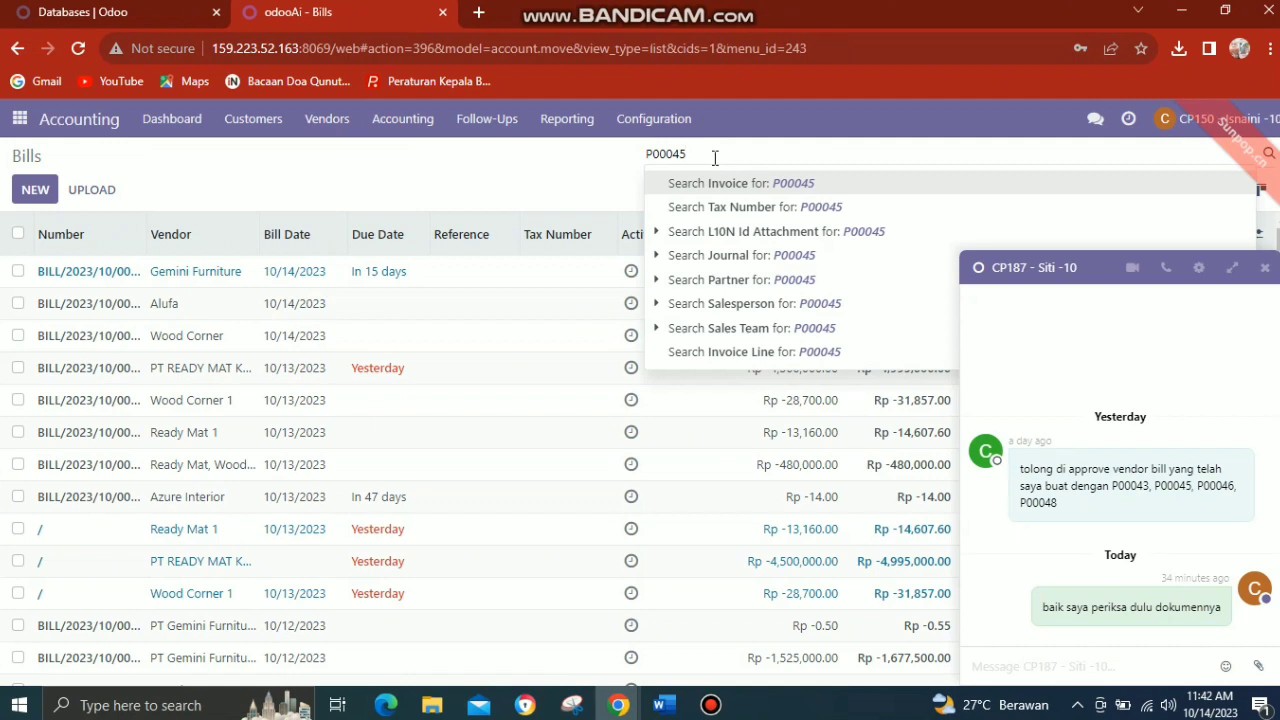
key("Return")
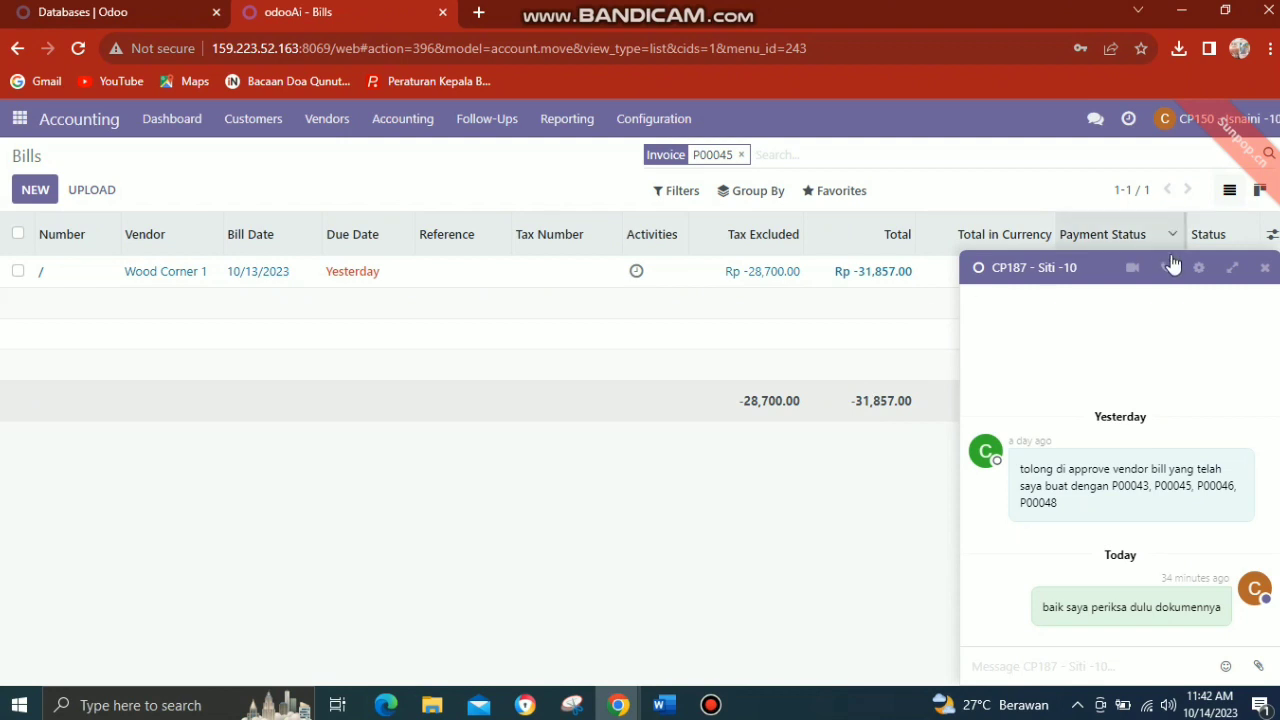
left_click(1265, 268)
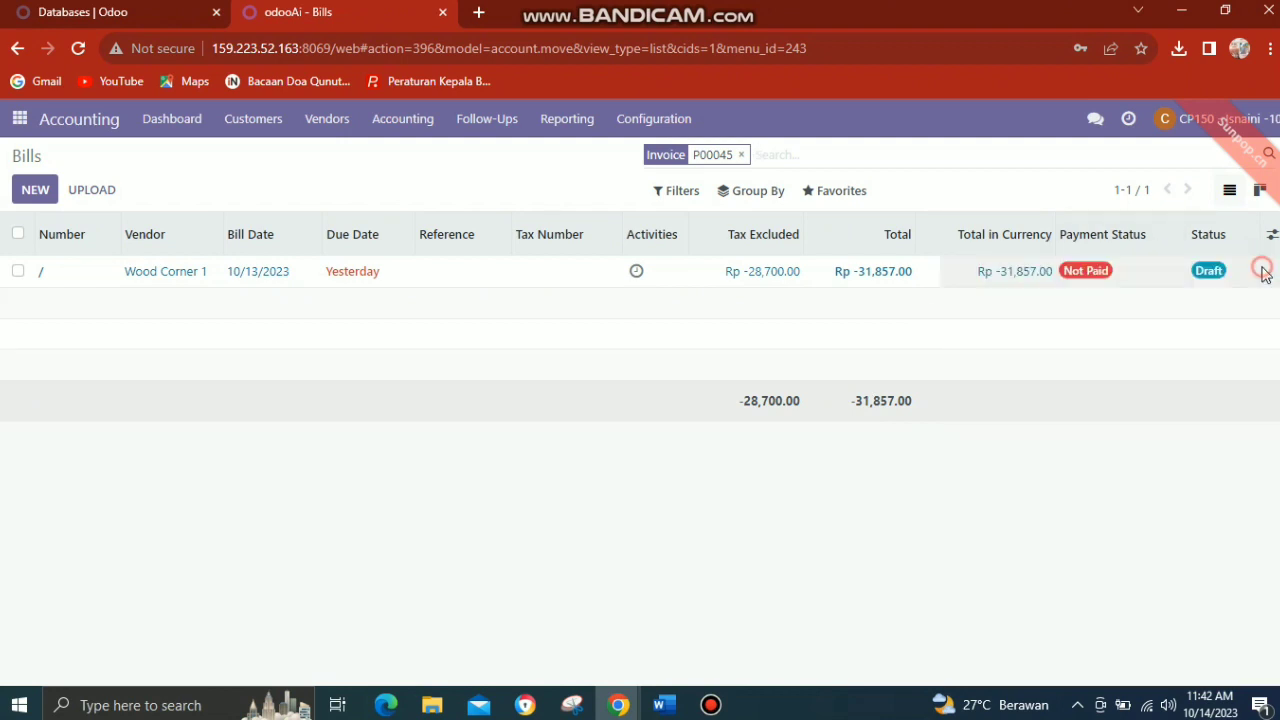
Confirm the Wood Corner 1 draft bill for P00045 and register its full payment of Rp 31,857.00 with the preset payment details.
left_click(575, 281)
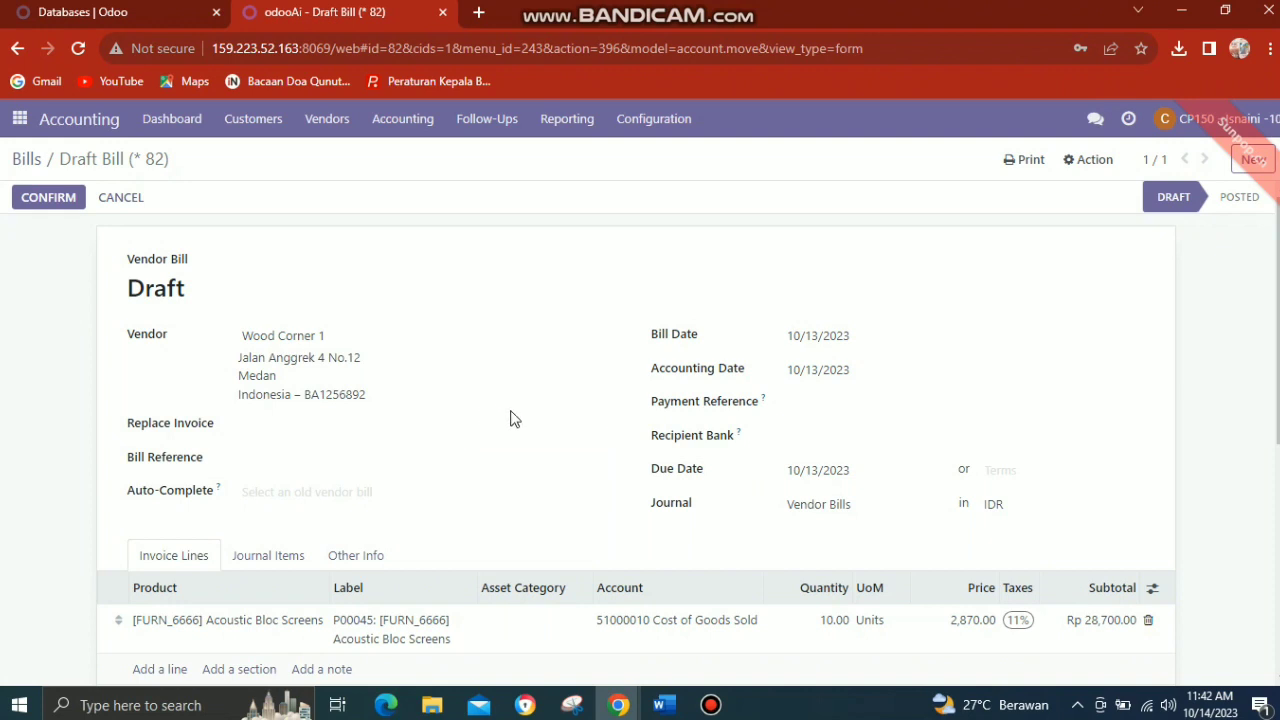
left_click(511, 424)
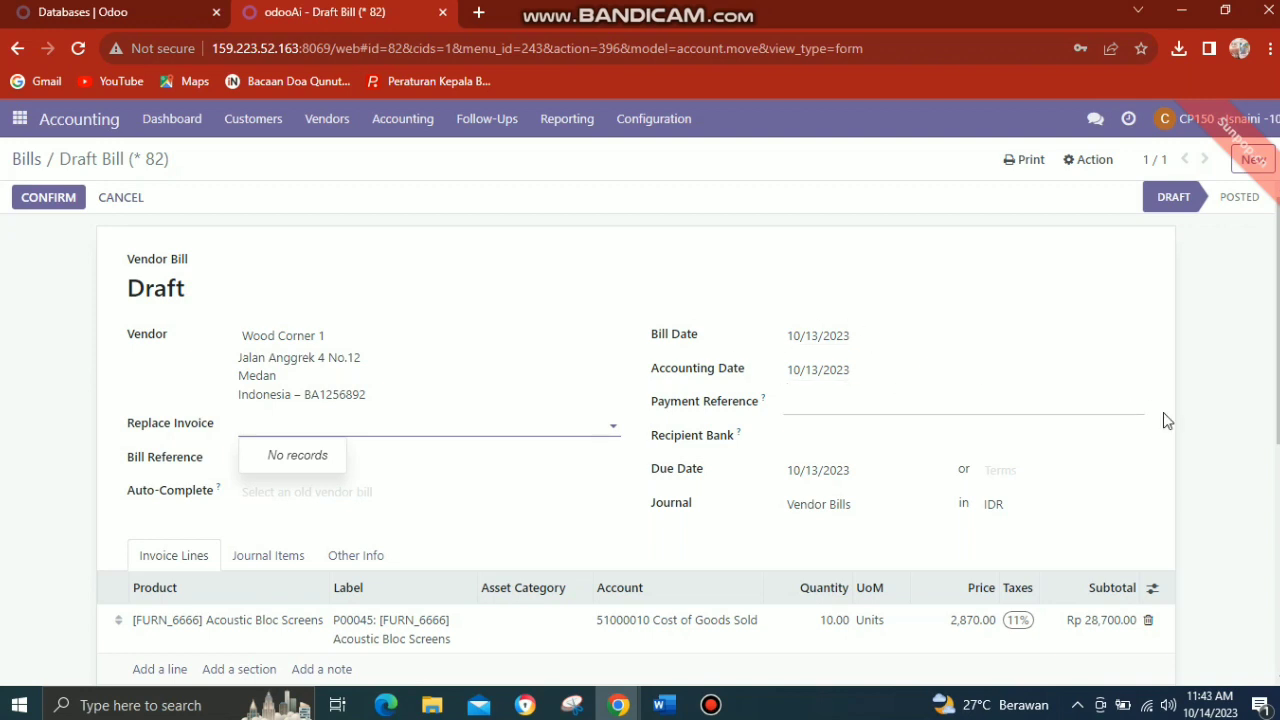
left_click(1220, 443)
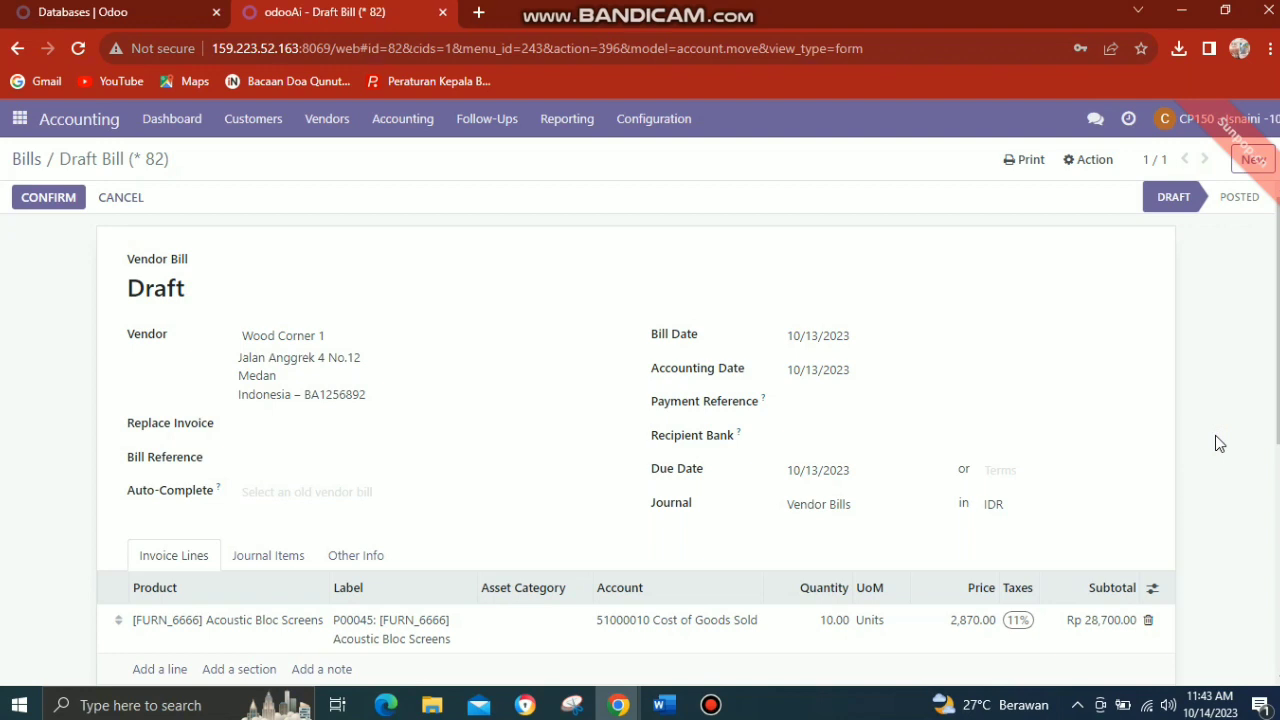
scroll(1216, 437, "down", 1)
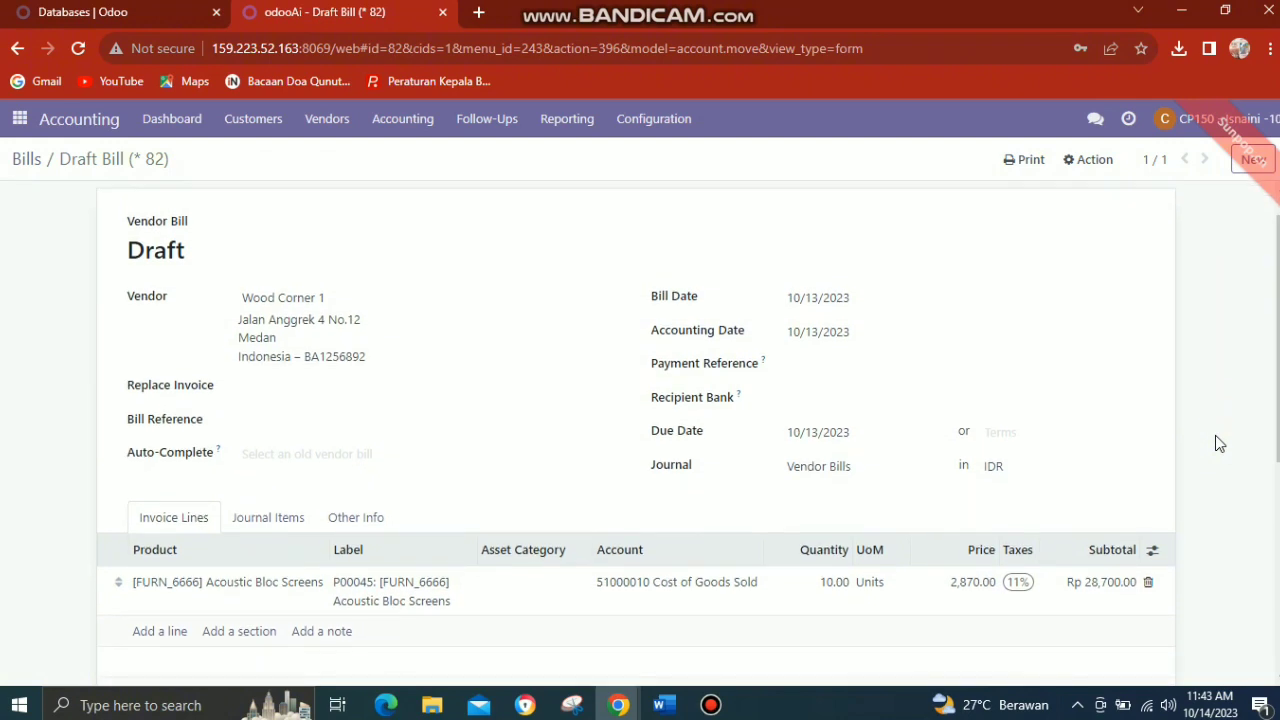
scroll(1218, 443, "down", 2)
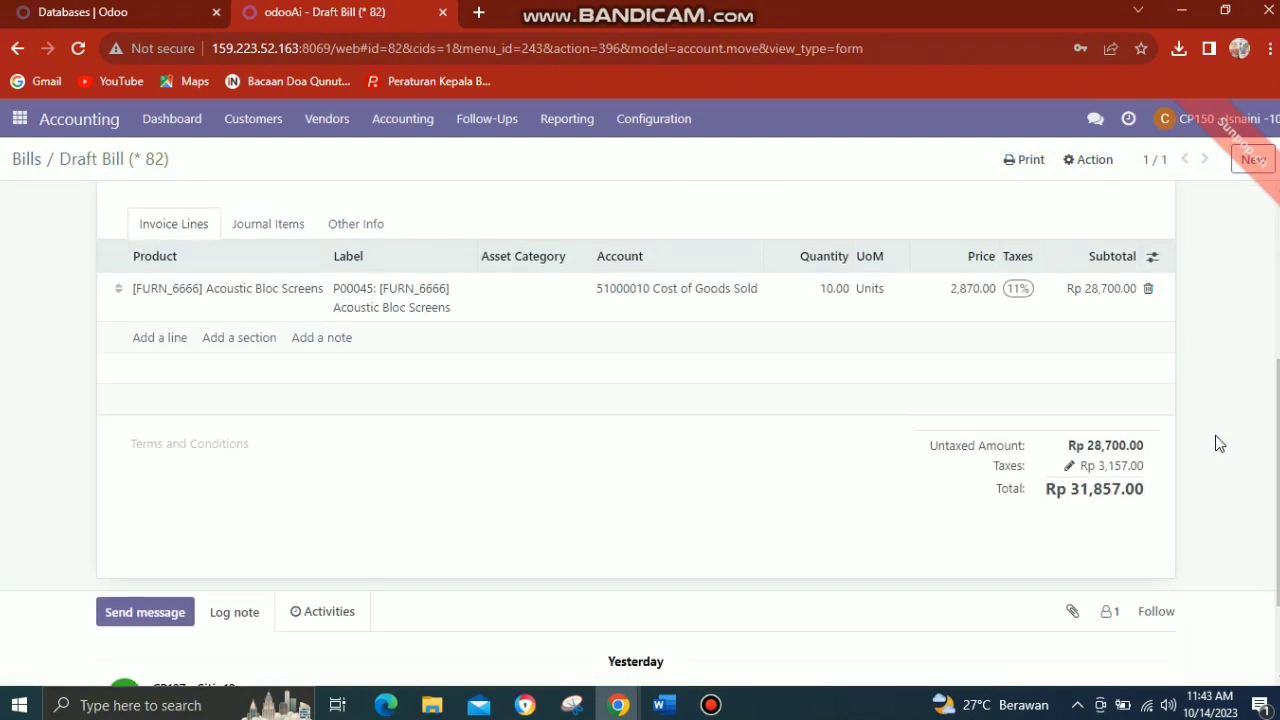
scroll(1218, 443, "up", 3)
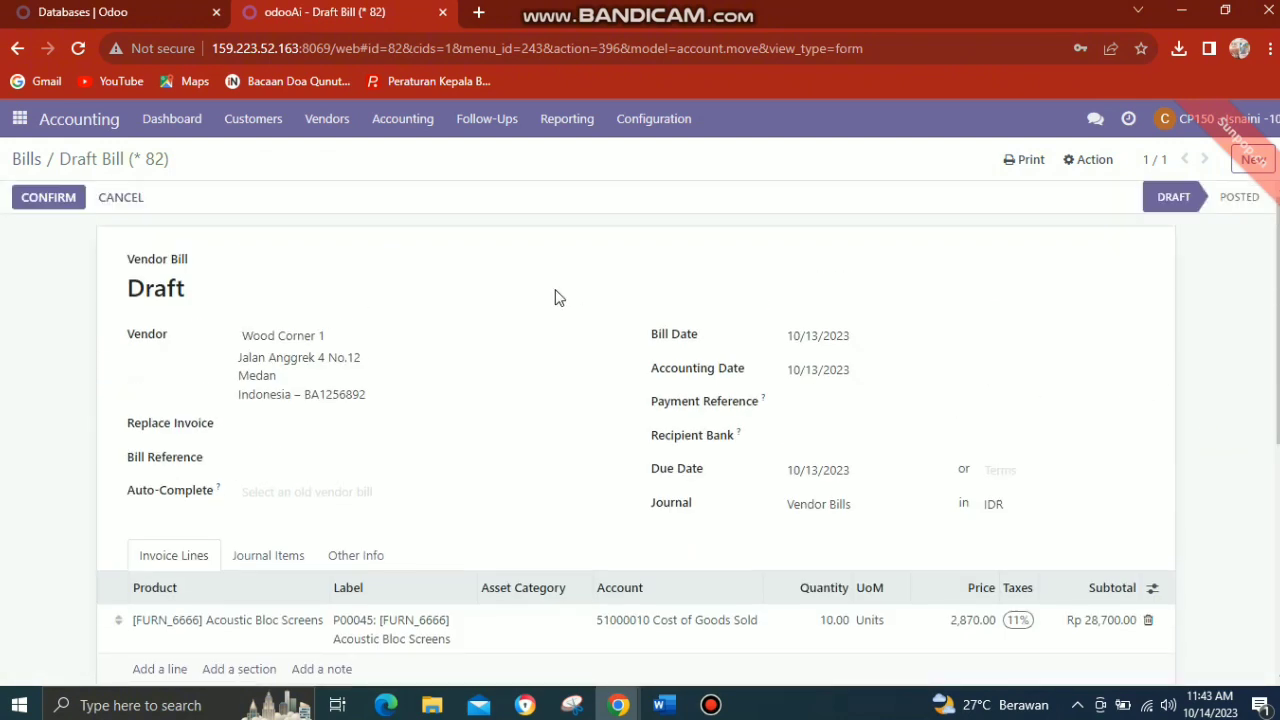
left_click(72, 205)
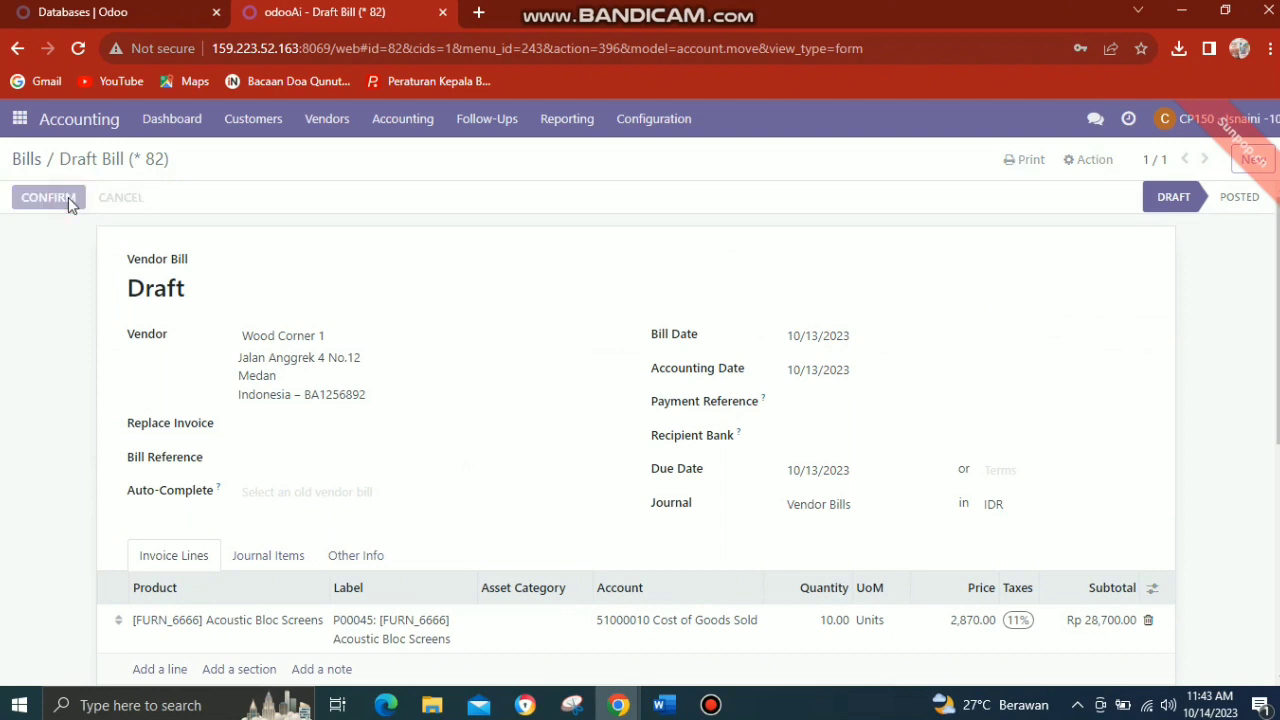
left_click(68, 199)
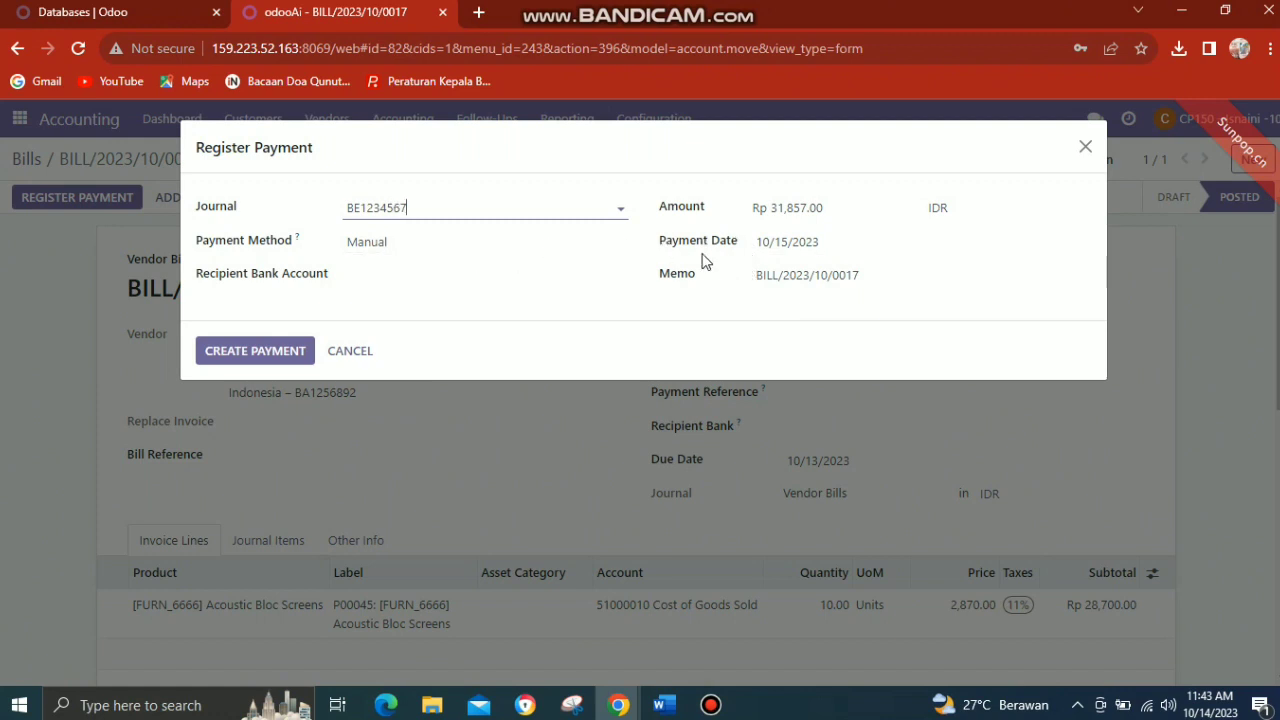
left_click(274, 350)
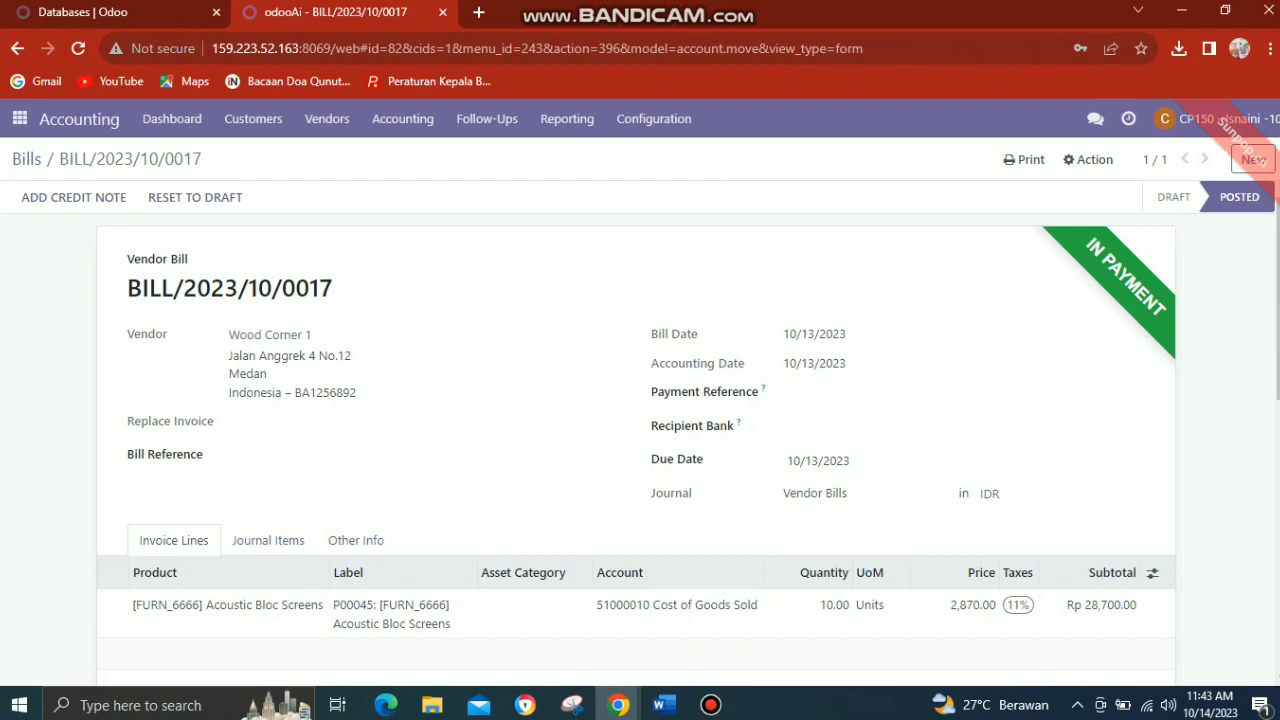
scroll(1270, 397, "down", 3)
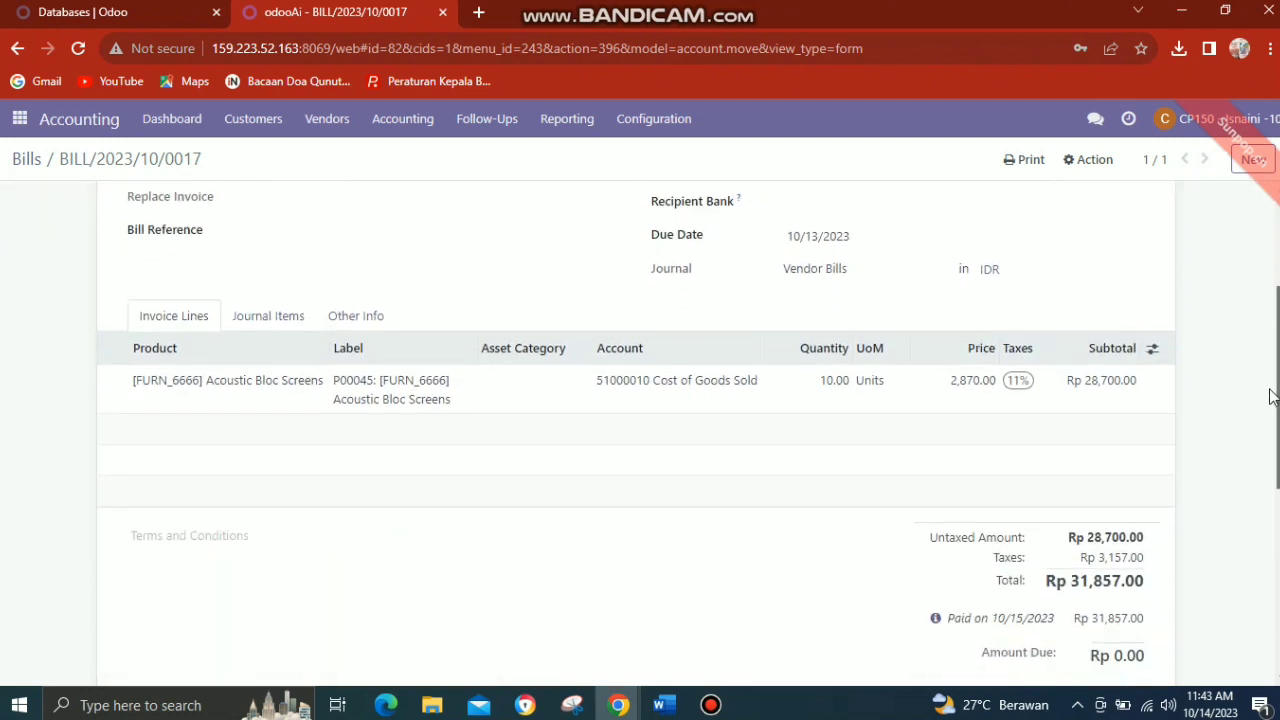
left_click_drag(1270, 397, 1135, 235)
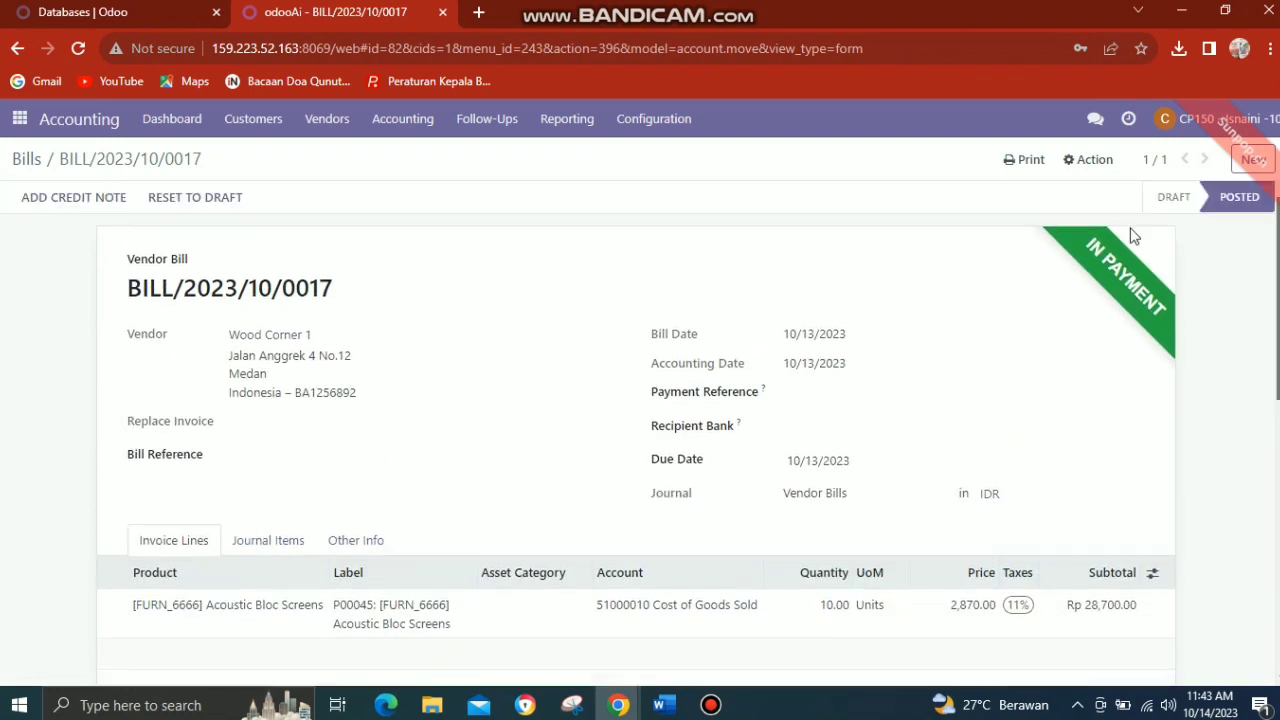
Bring back the purchase manager's approval request and copy the order reference P00046 from it.
left_click(1096, 120)
left_click(1060, 206)
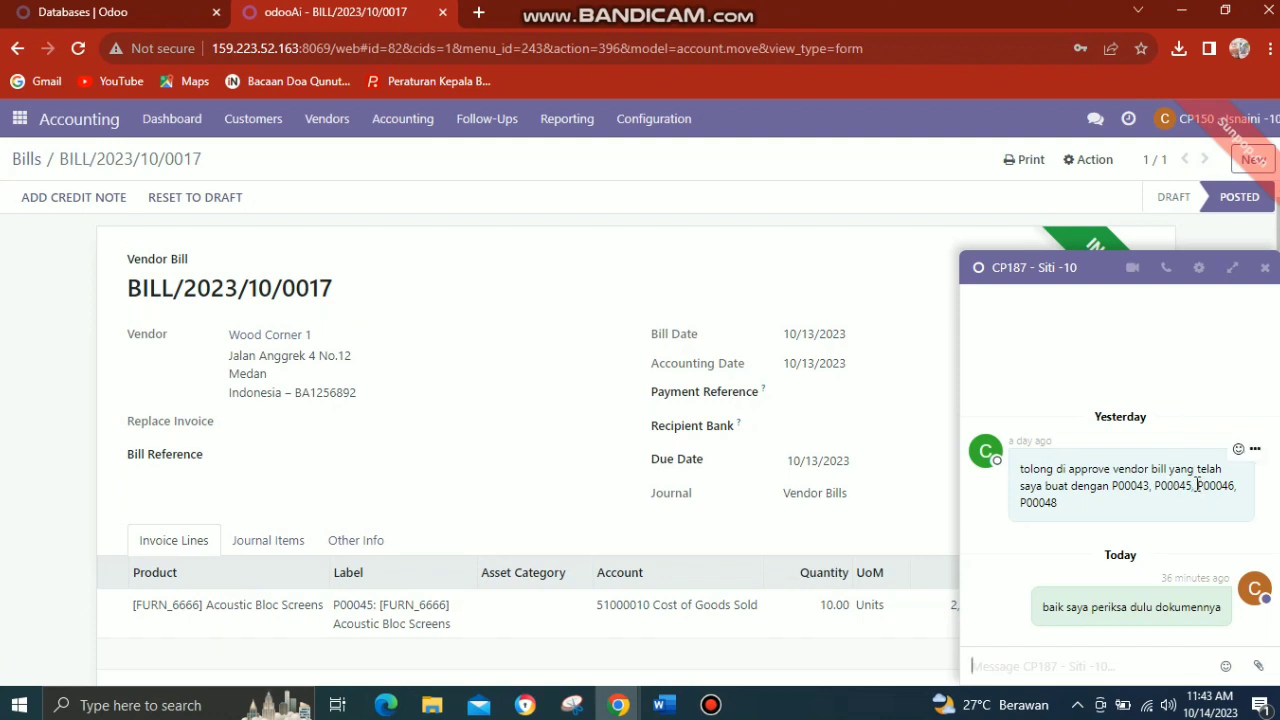
left_click_drag(1197, 485, 1235, 482)
key("ctrl+c")
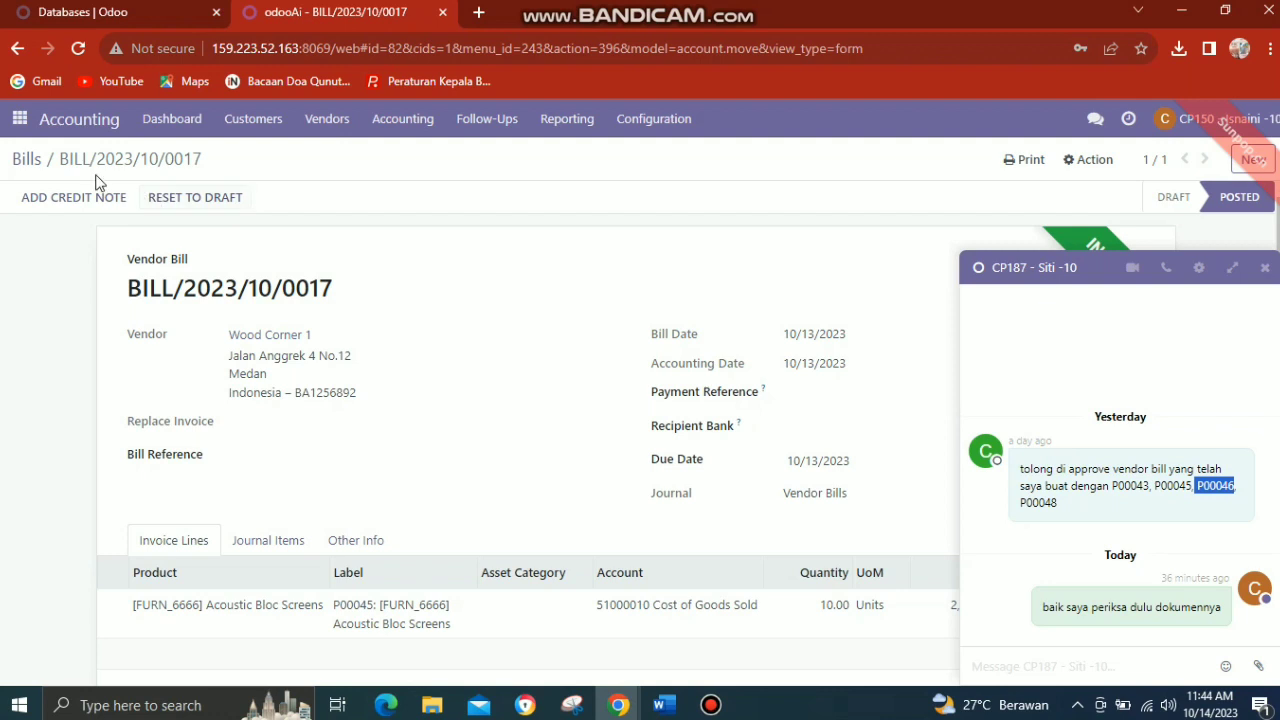
Filter the vendor bills list in Accounting by invoice P00046 and close the chat to check the bill's payment status.
left_click(18, 121)
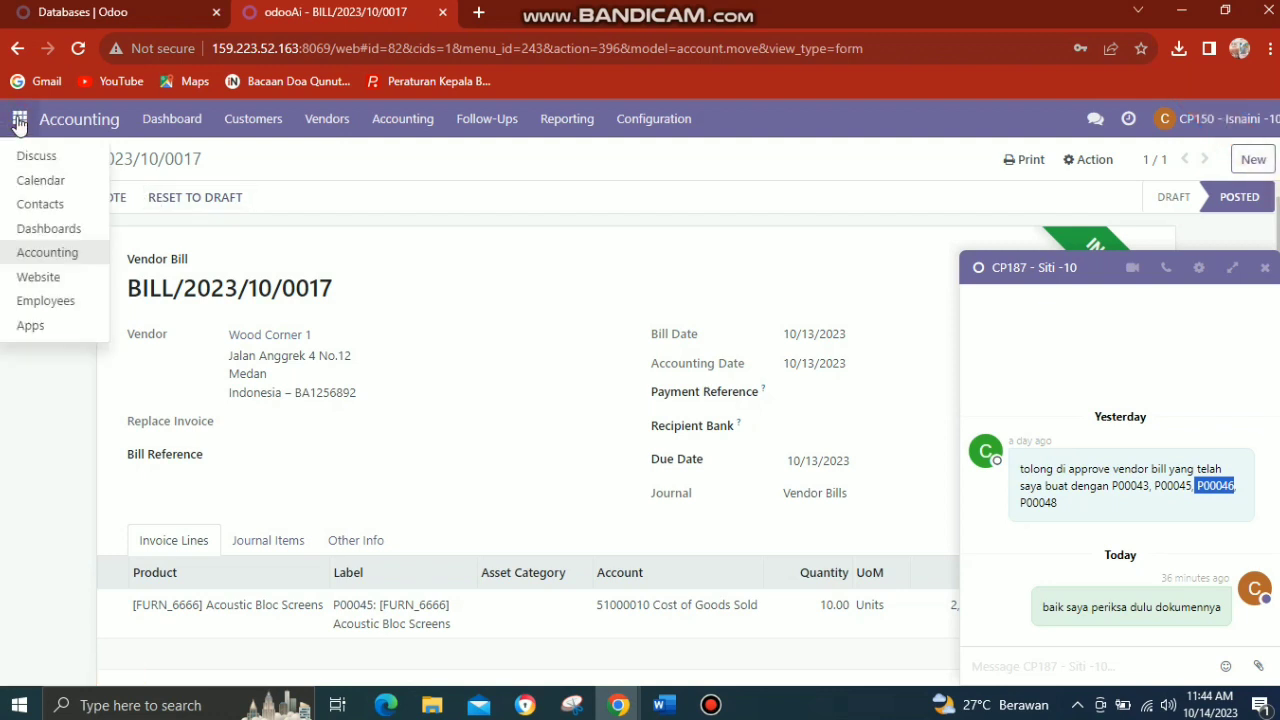
left_click(46, 258)
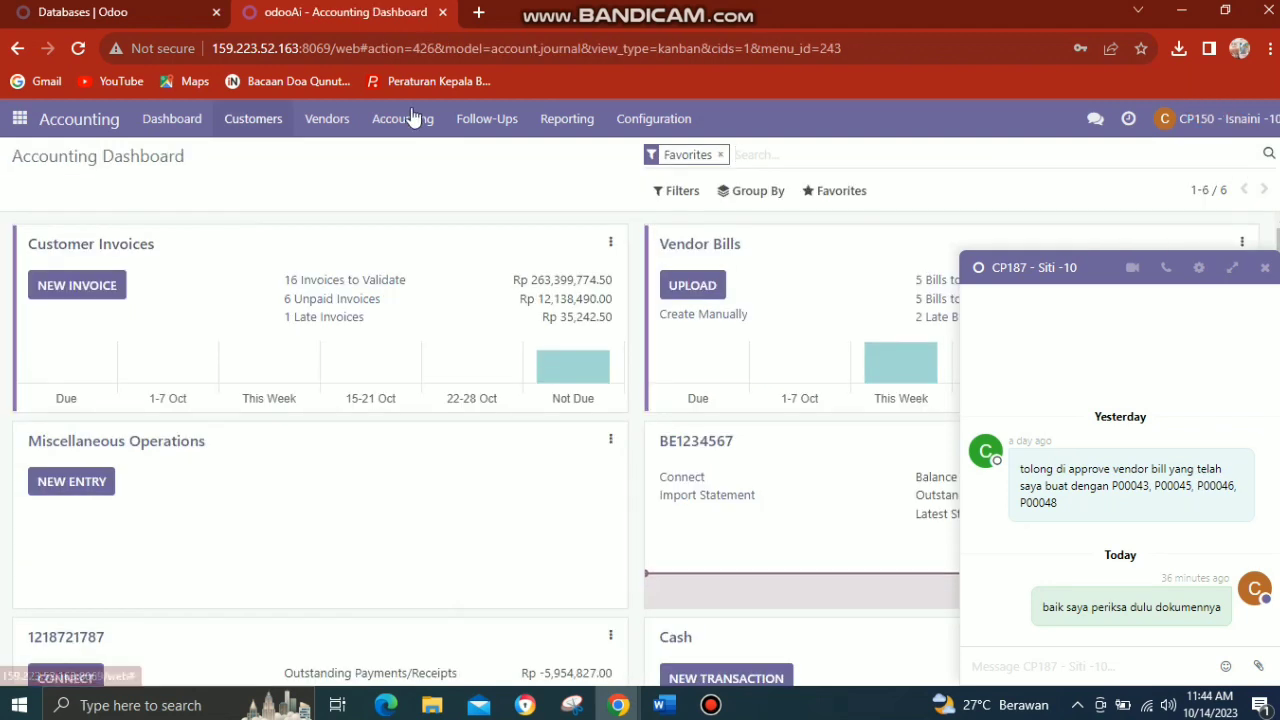
left_click(336, 120)
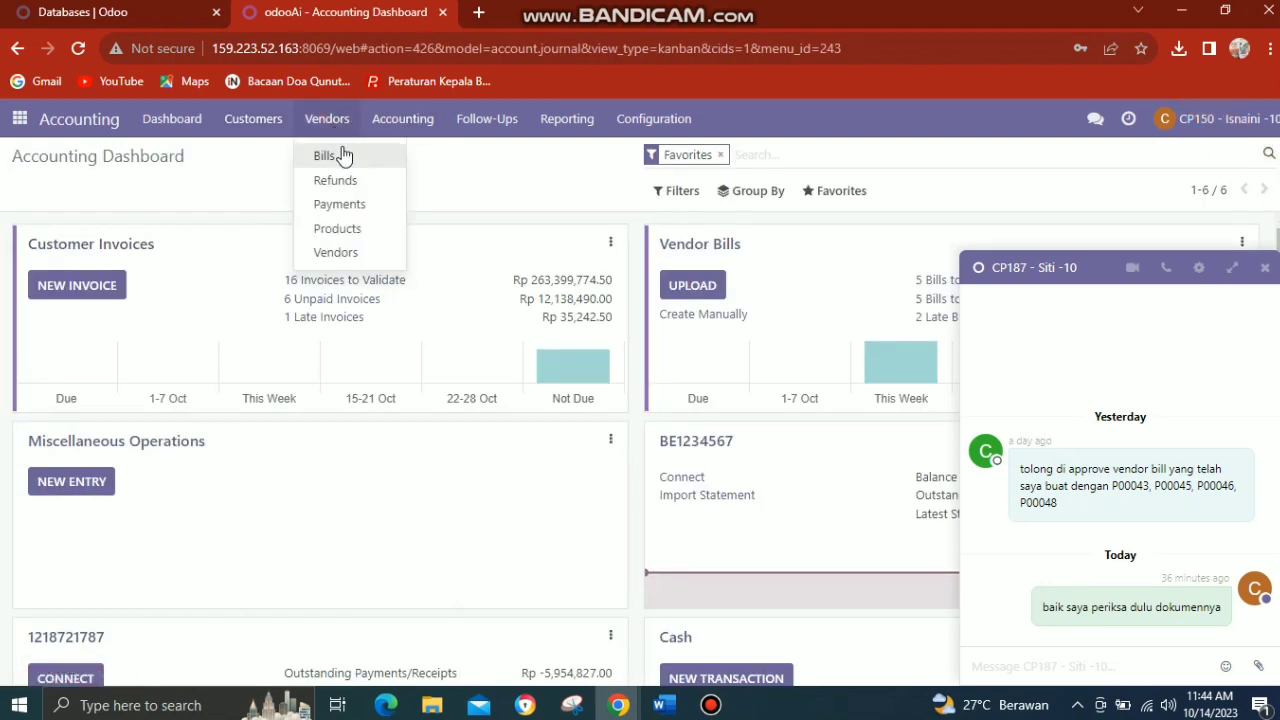
left_click(341, 155)
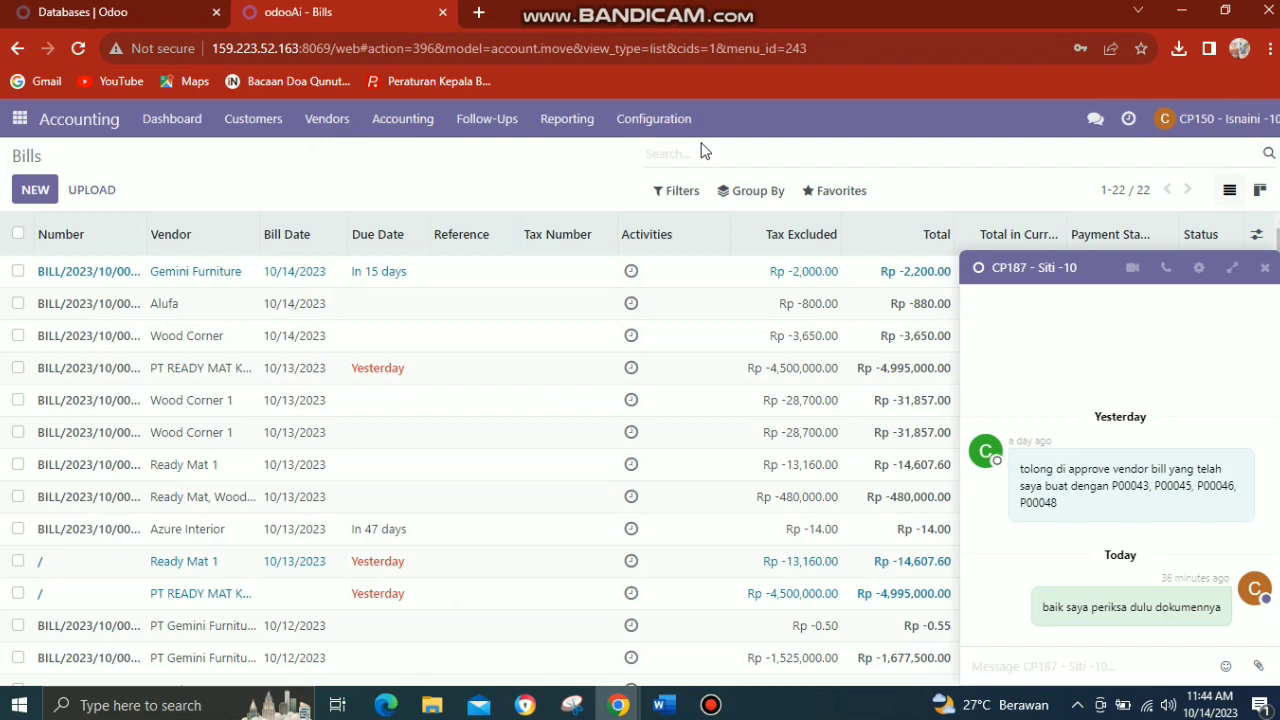
key("ctrl+v")
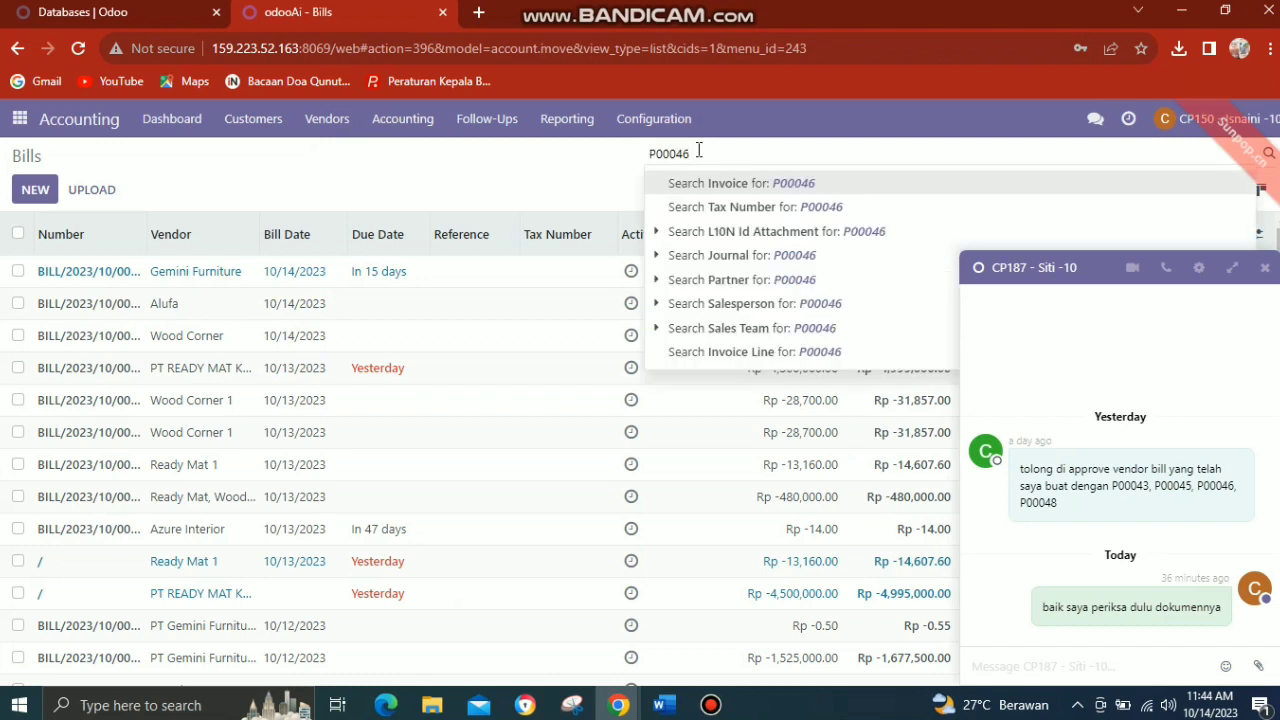
key("Return")
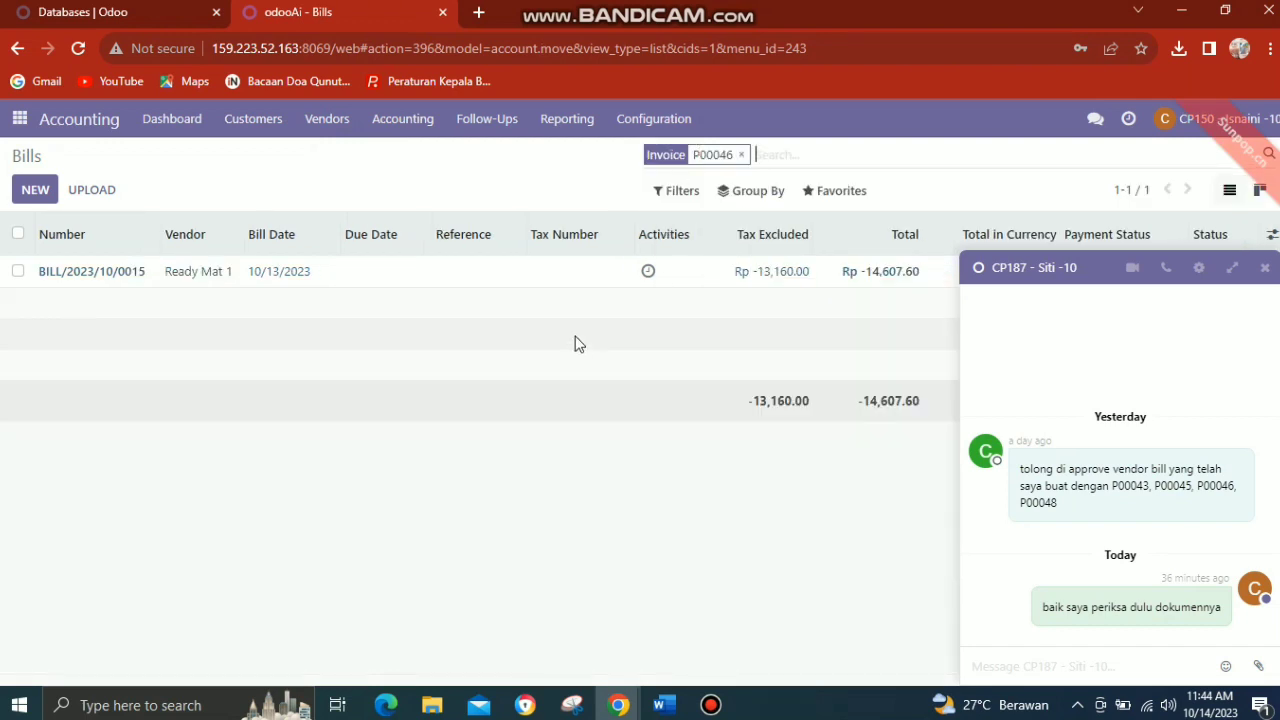
left_click(1262, 271)
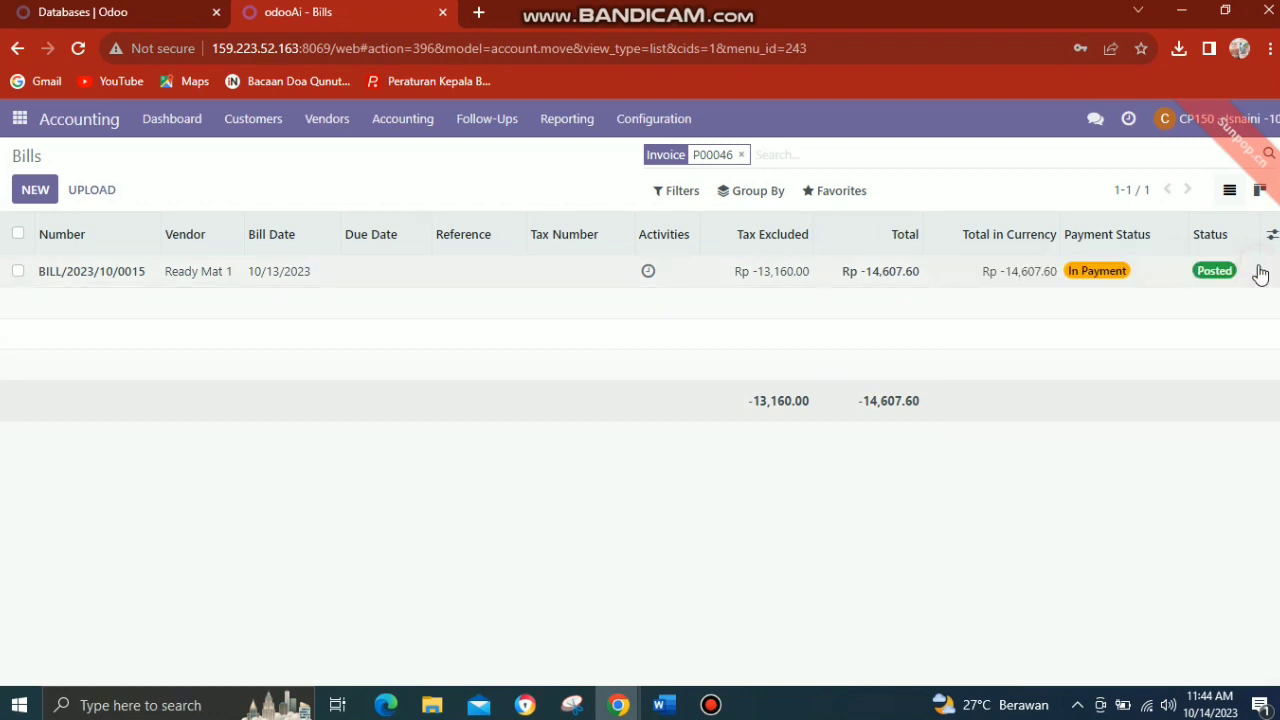
Bring back the purchase manager's approval request and copy the order reference P00048 from it.
left_click(1096, 120)
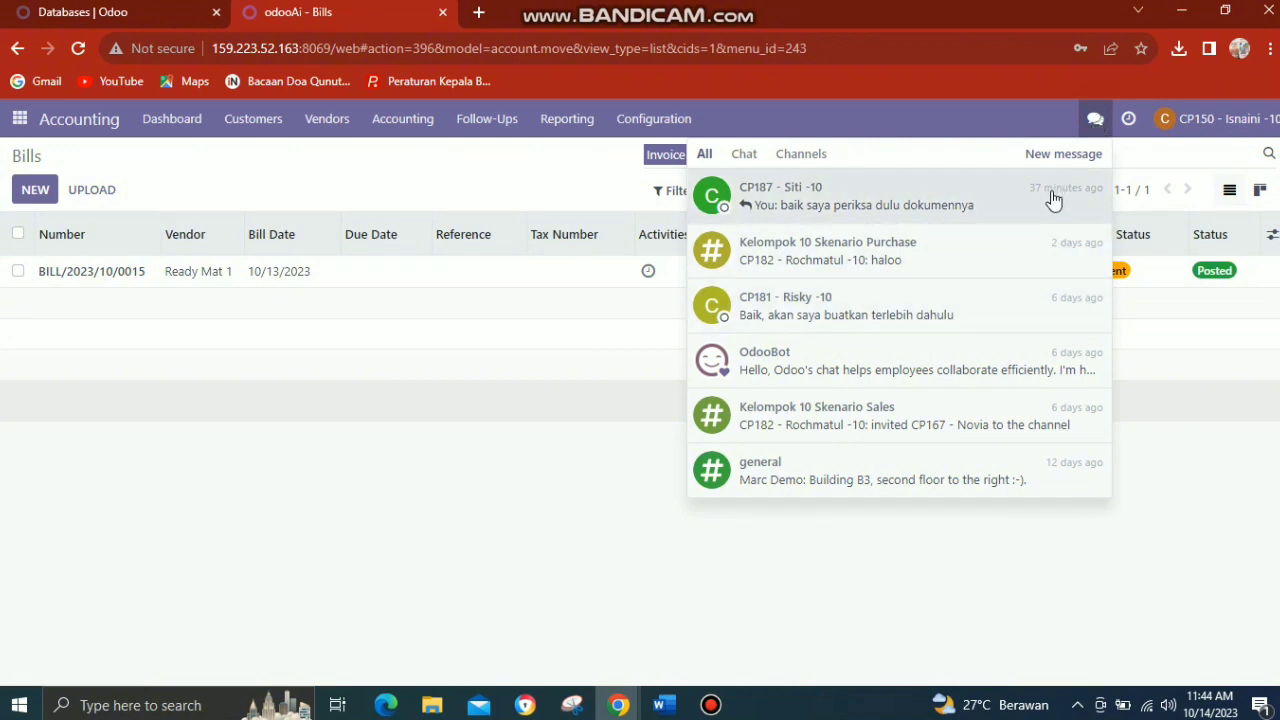
left_click(1052, 198)
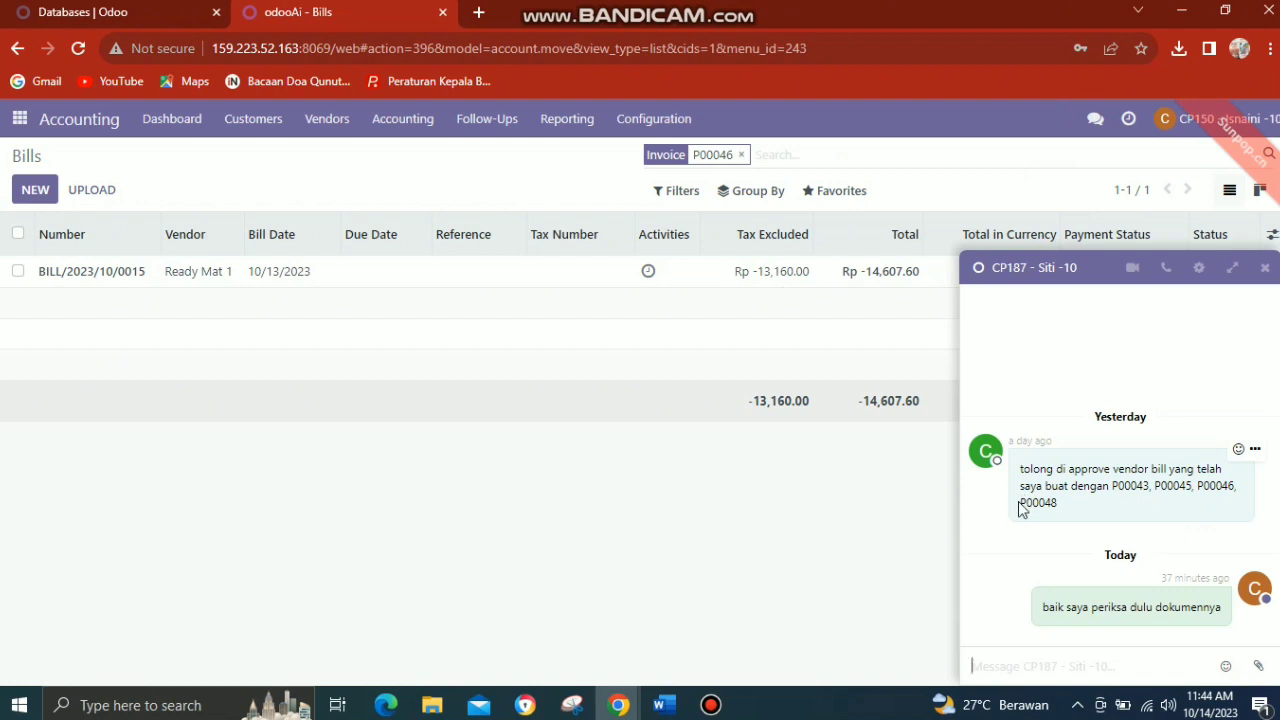
left_click_drag(1020, 508, 1032, 510)
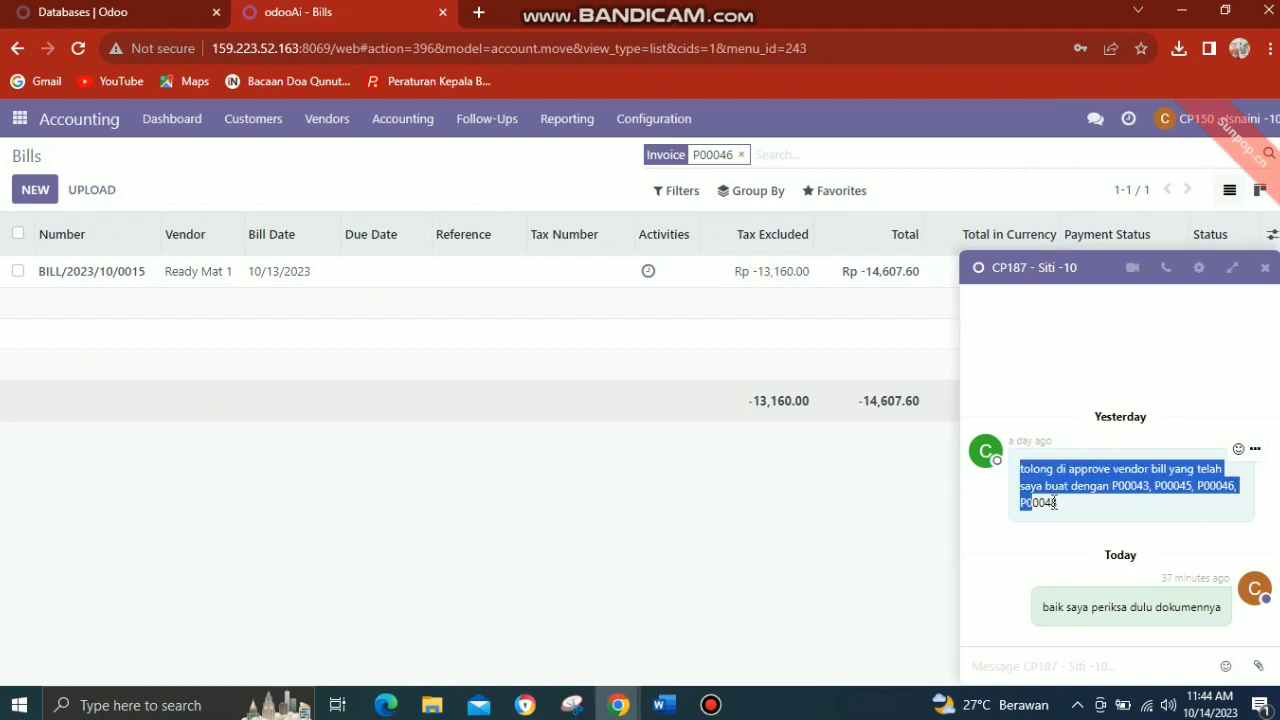
left_click_drag(1058, 503, 1022, 510)
left_click(1032, 505)
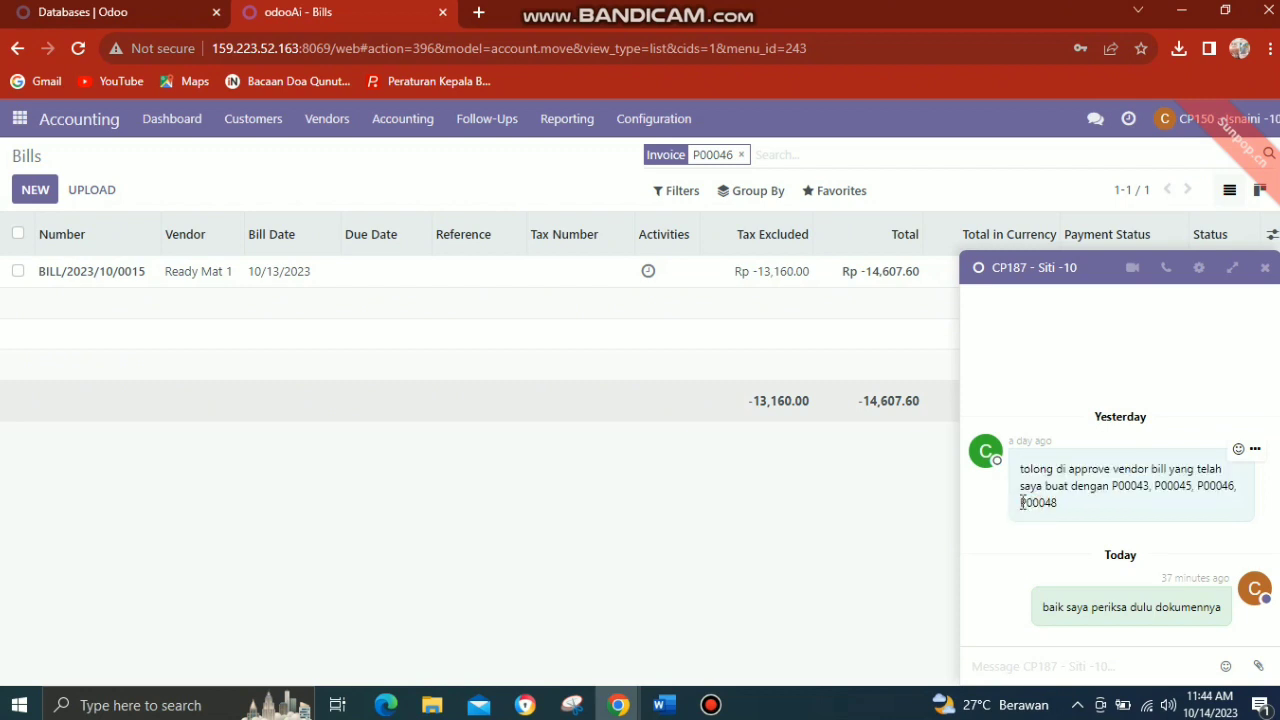
left_click_drag(1021, 503, 1058, 505)
key("ctrl+c")
Replace the filter on the vendor bills list with invoice P00048 and close the chat window.
left_click(742, 156)
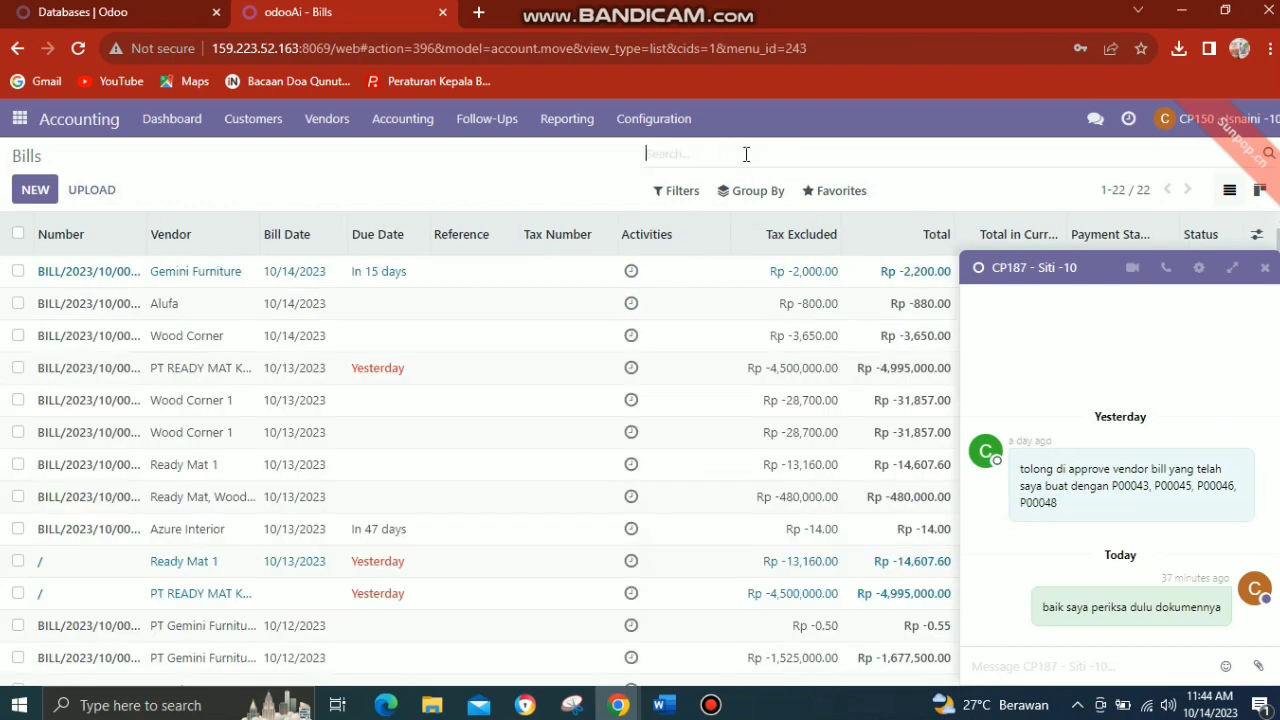
key("ctrl+v")
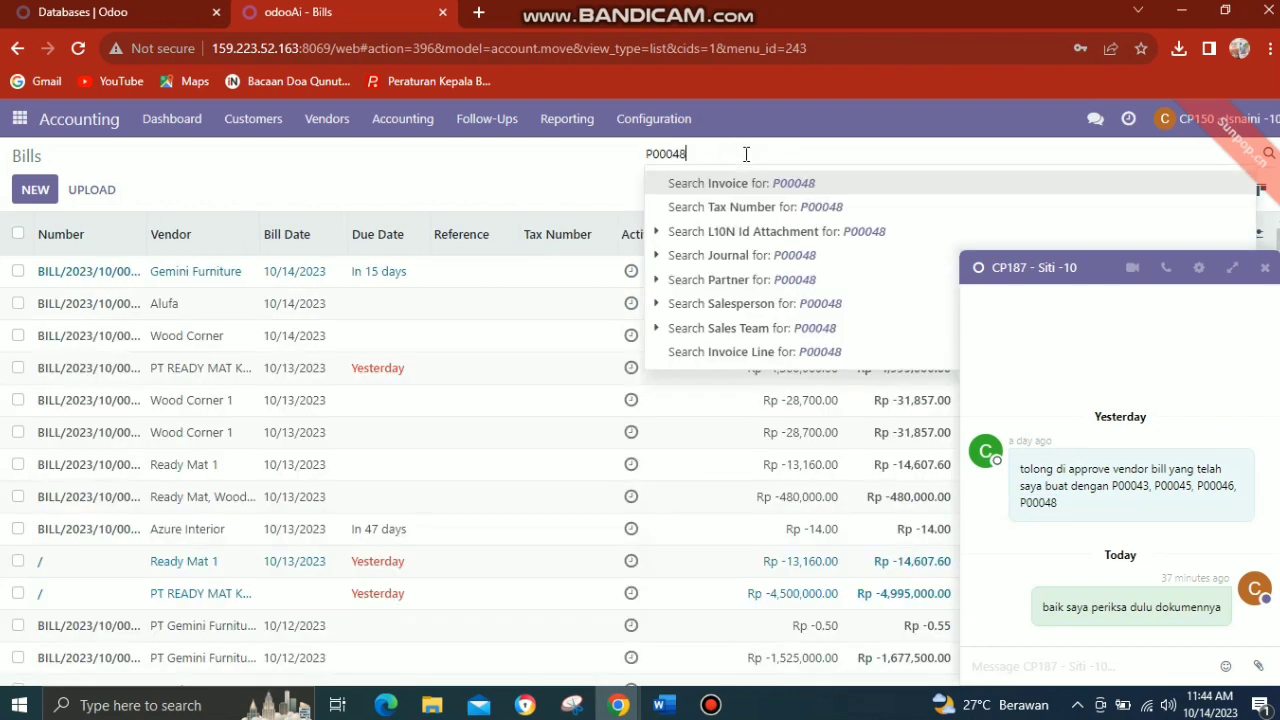
key("Return")
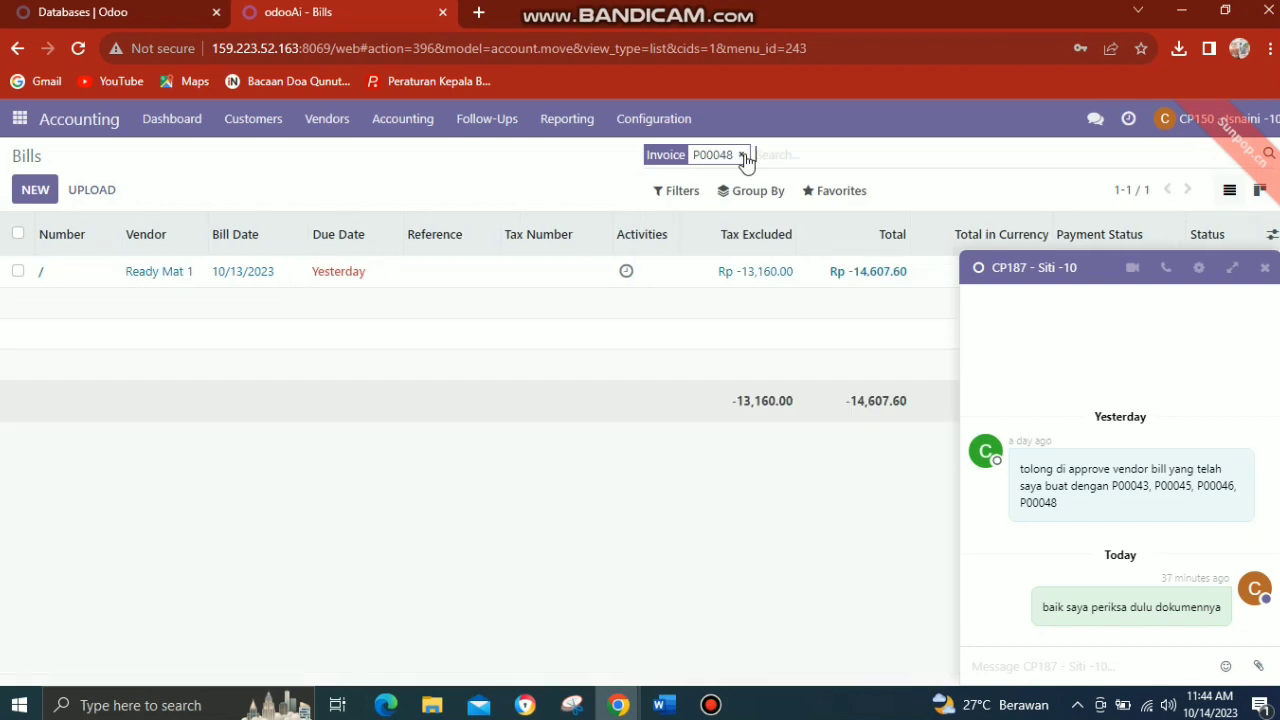
left_click(1265, 268)
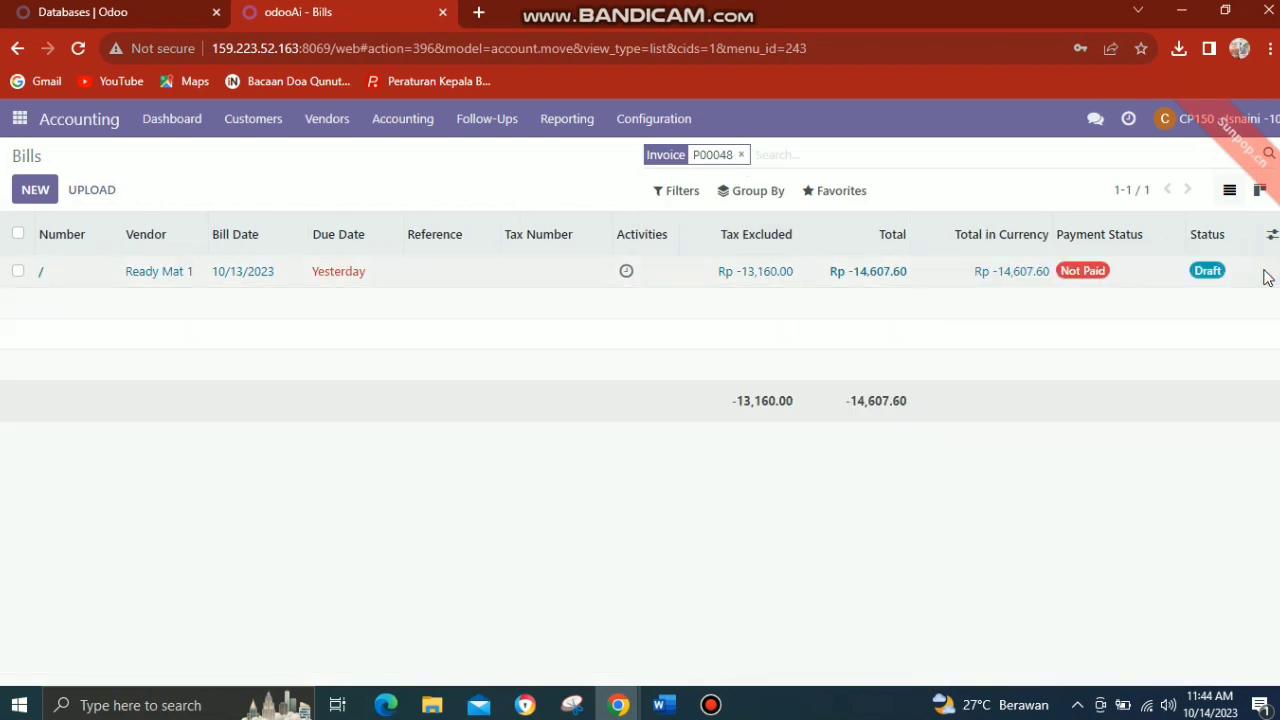
Open the Ready Mat 1 draft bill for P00048, review its office chair lines and confirm the bill.
left_click(592, 277)
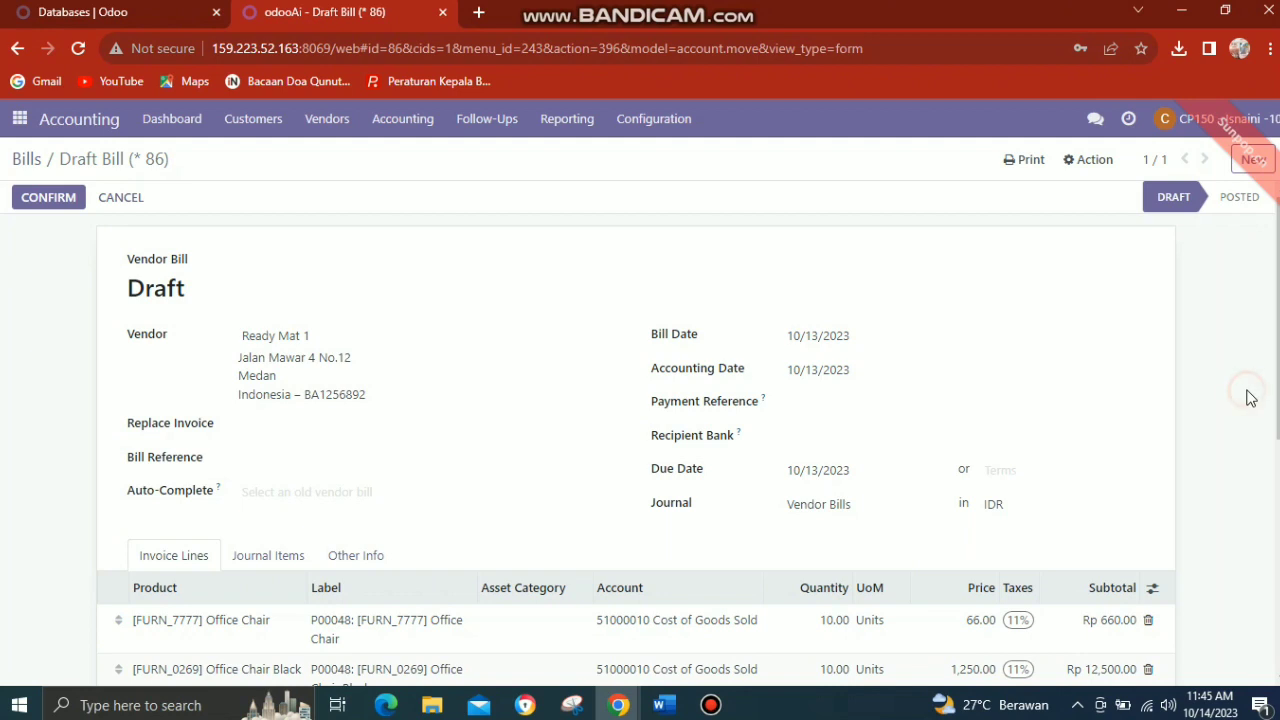
scroll(1248, 398, "down", 2)
scroll(1248, 398, "down", 3)
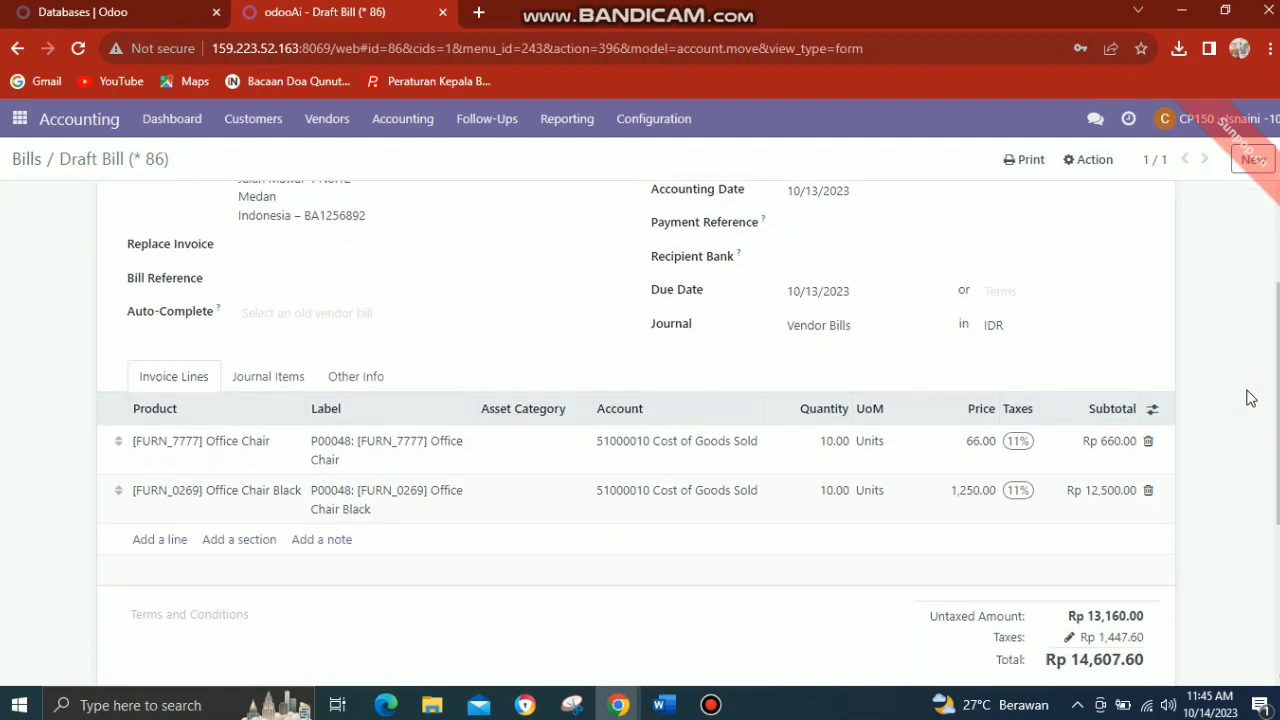
scroll(1248, 398, "down", 2)
scroll(1248, 398, "up", 5)
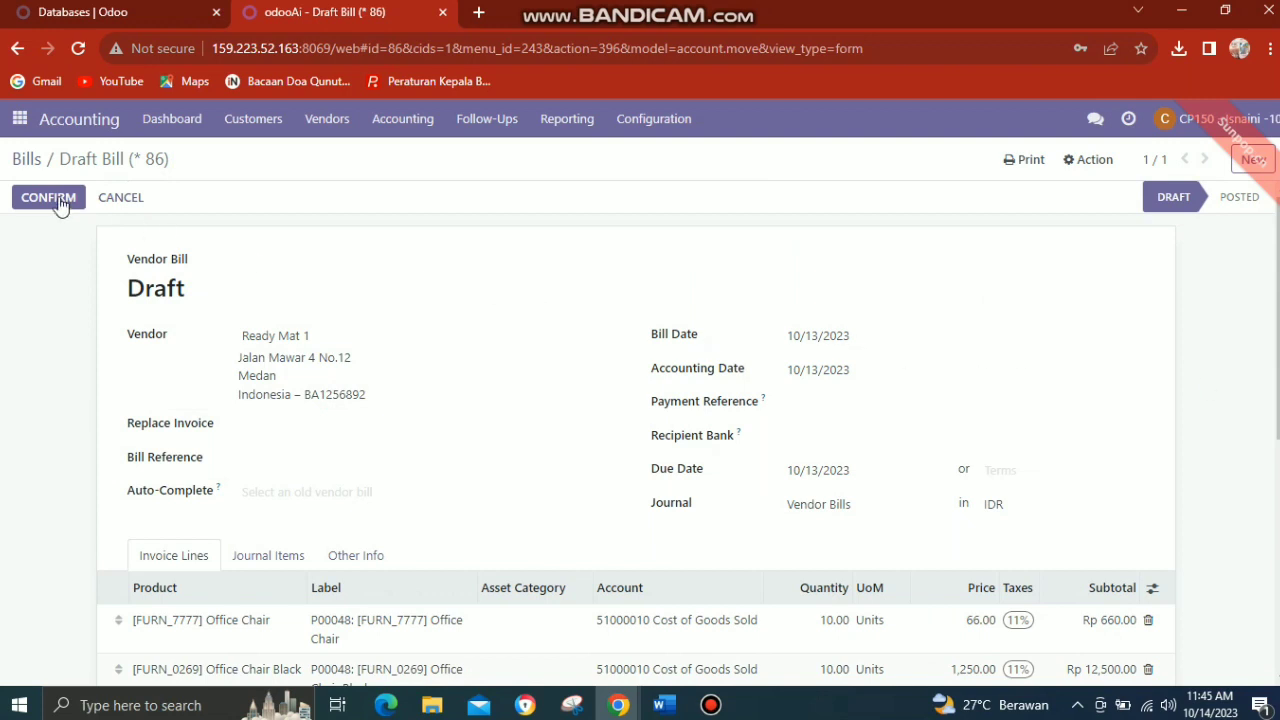
left_click(55, 200)
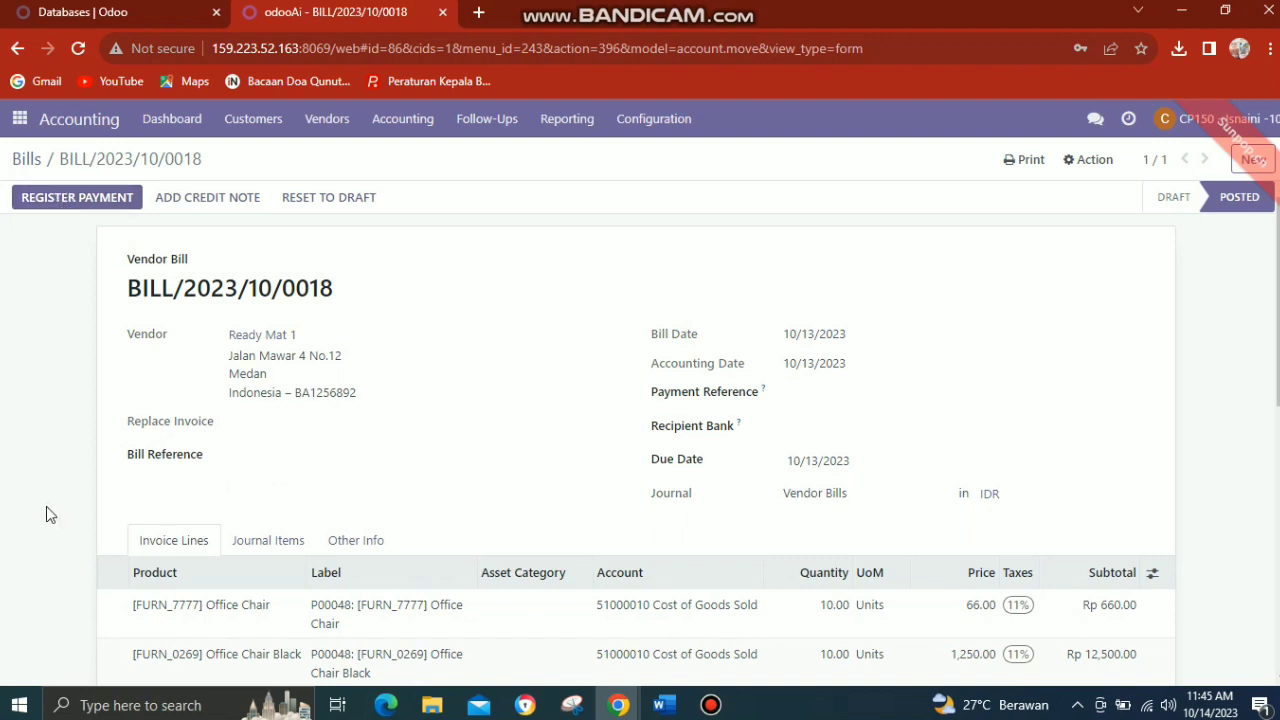
Review the posted P00048 bill and register its full payment of Rp 14,607.60 with the preset payment details.
scroll(46, 506, "down", 1)
scroll(46, 506, "down", 1)
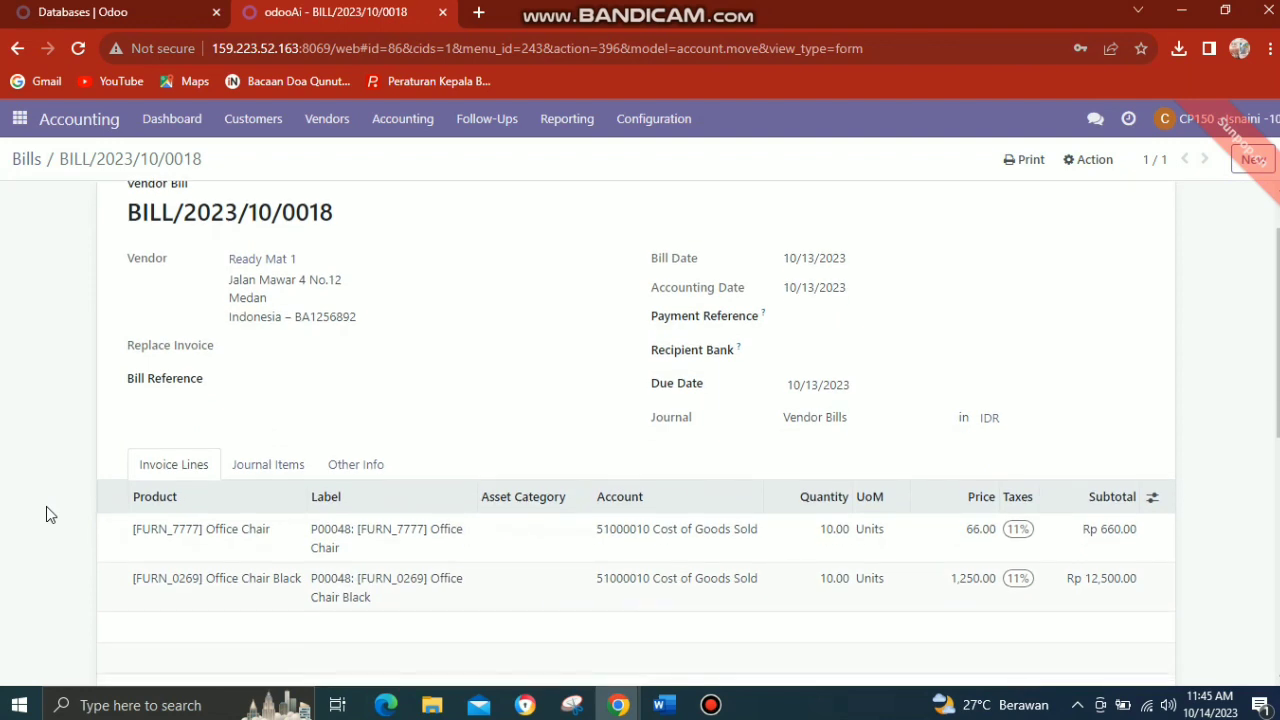
scroll(46, 506, "down", 1)
scroll(46, 506, "down", 2)
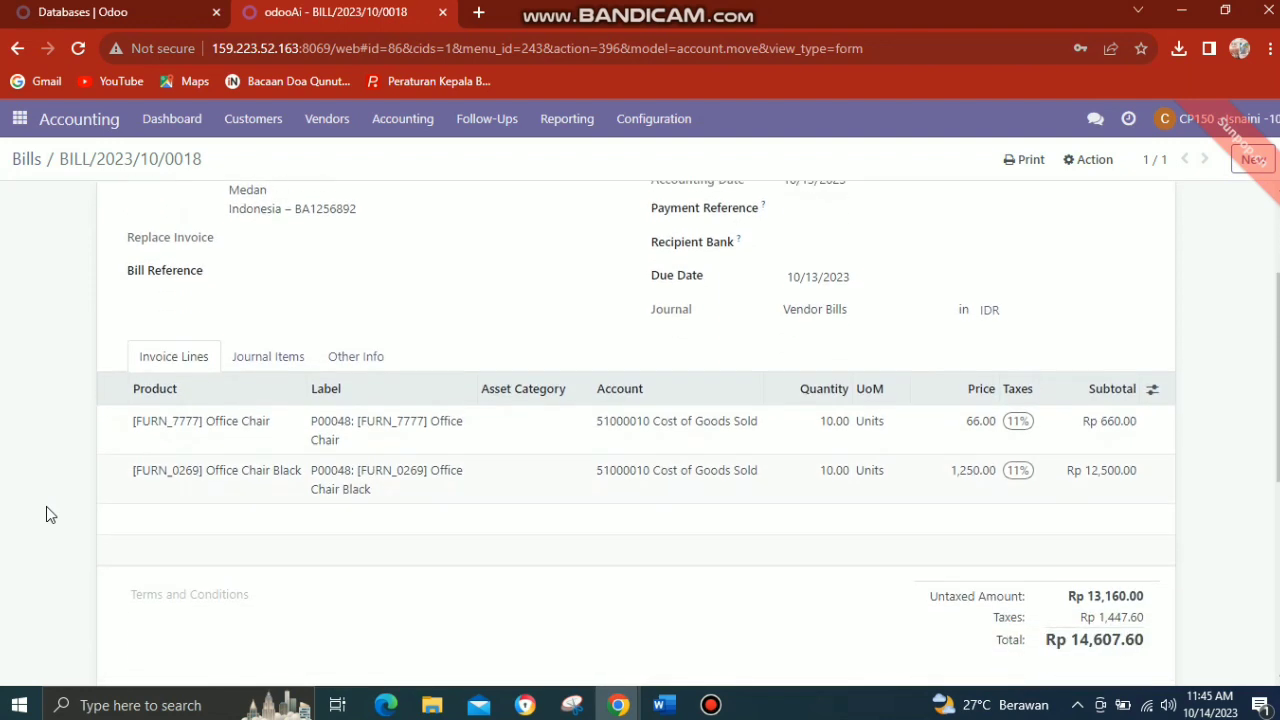
scroll(46, 506, "up", 1)
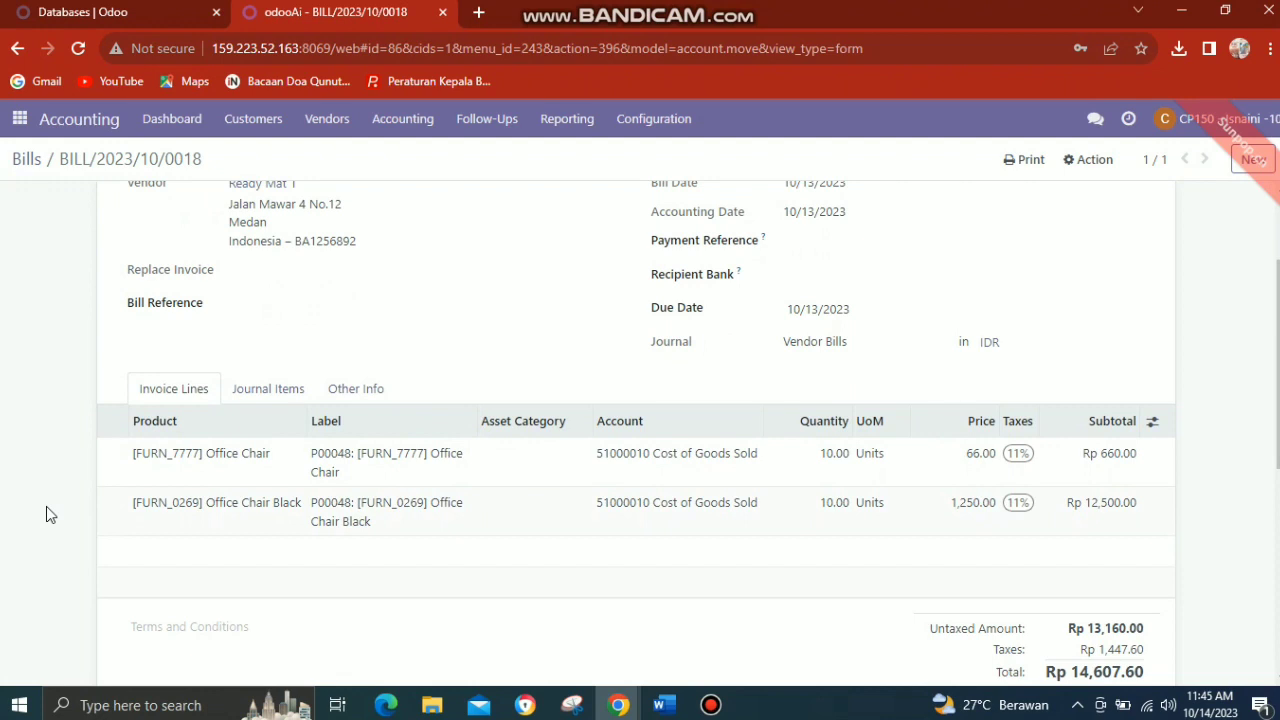
scroll(46, 507, "up", 2)
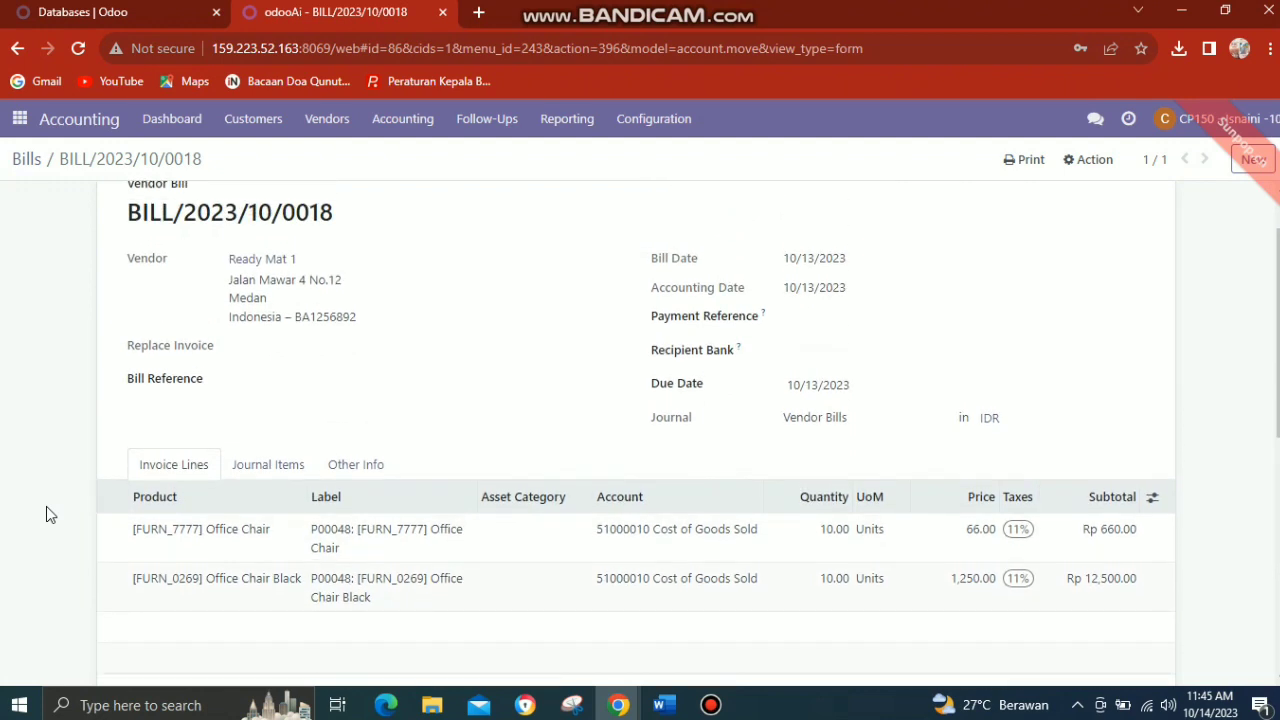
scroll(46, 506, "up", 2)
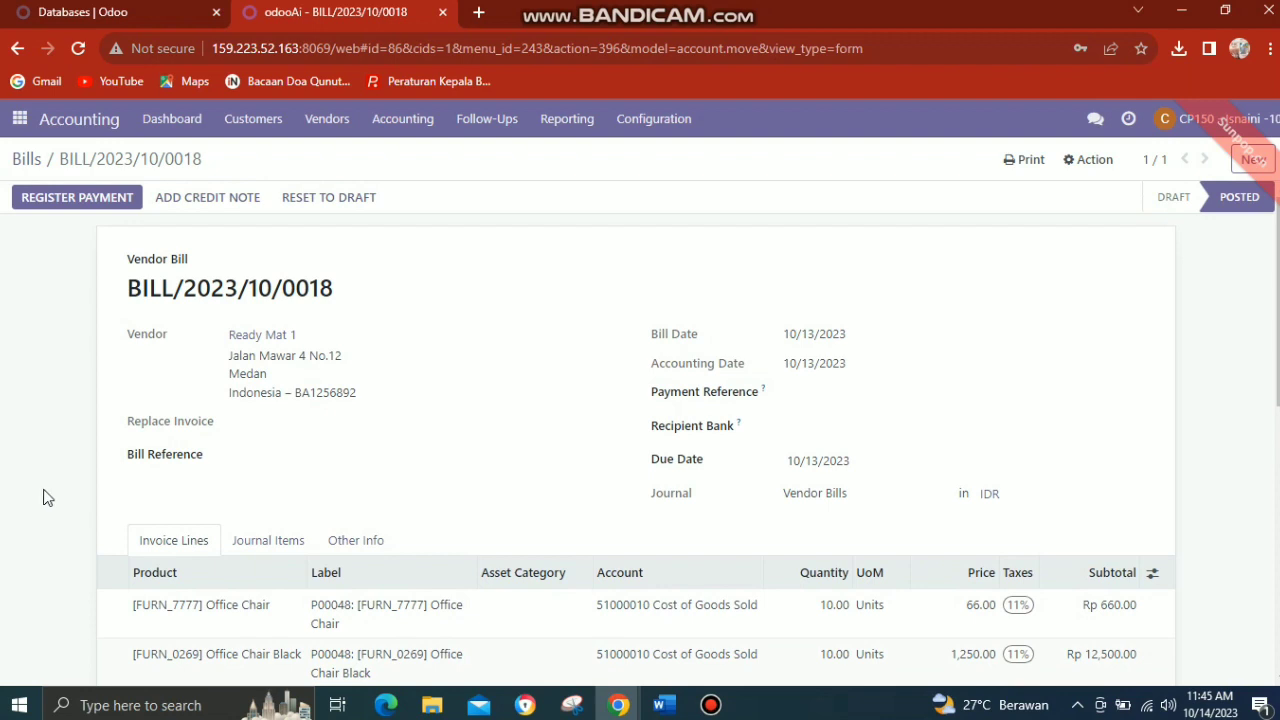
left_click(42, 199)
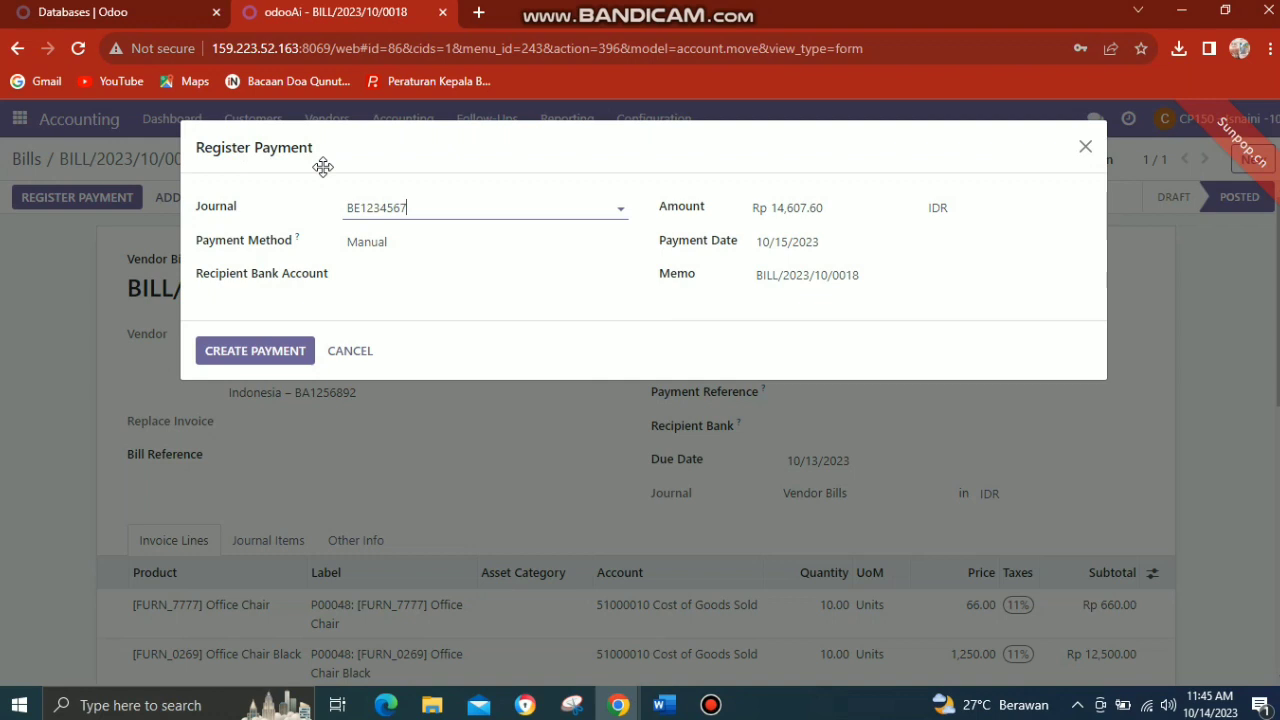
left_click(285, 358)
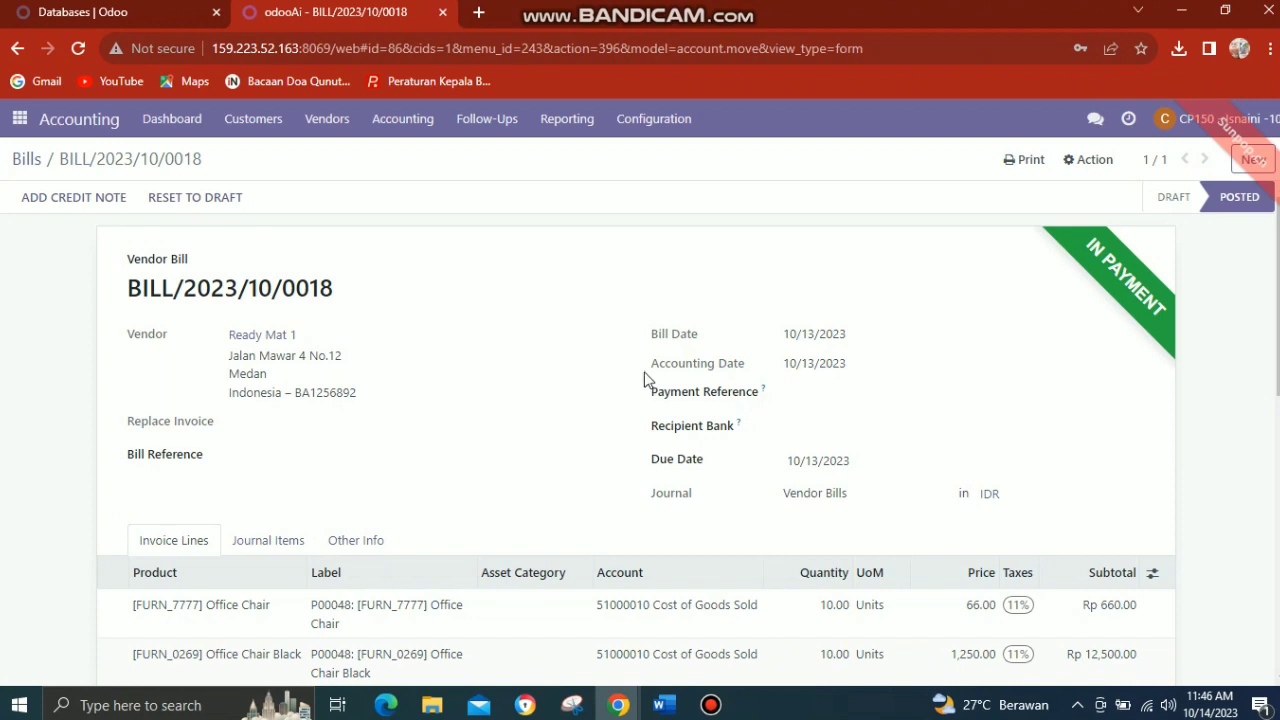
Reply to the purchase manager's approval request with the message "untuk dokumennya sudah saya approve begitupun saya lampirkan buktinya".
left_click(1096, 120)
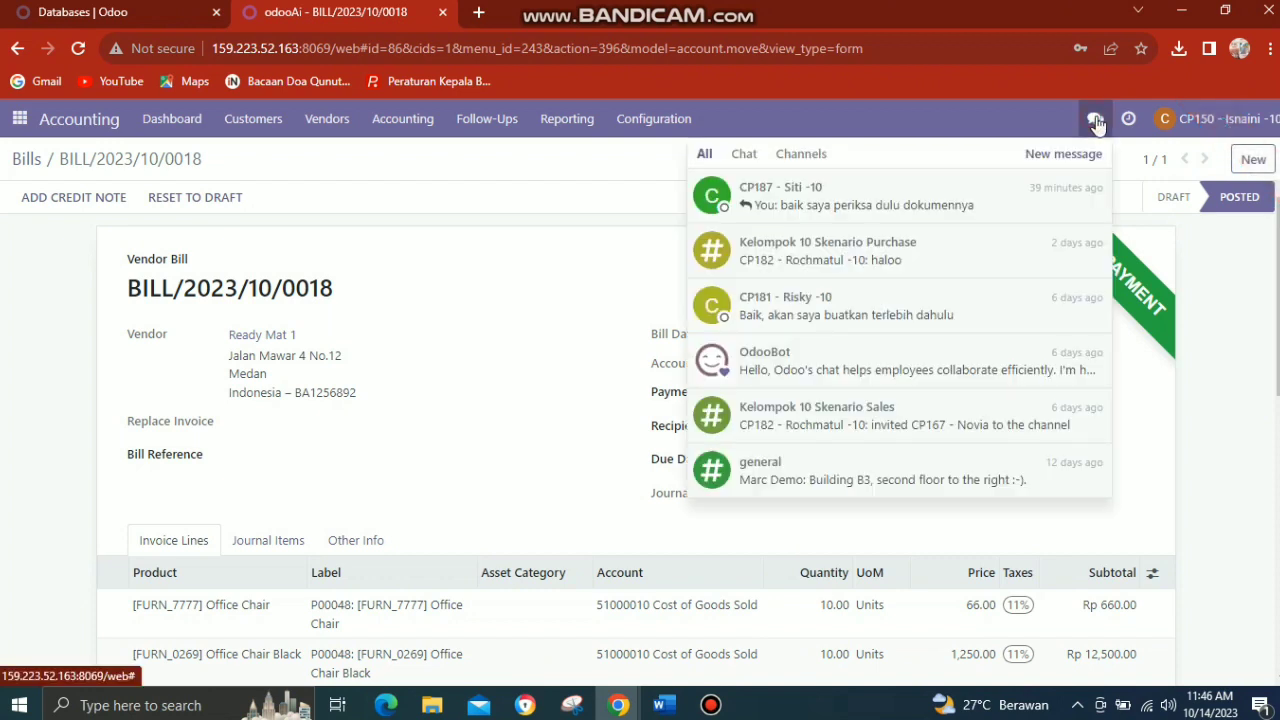
left_click(1064, 213)
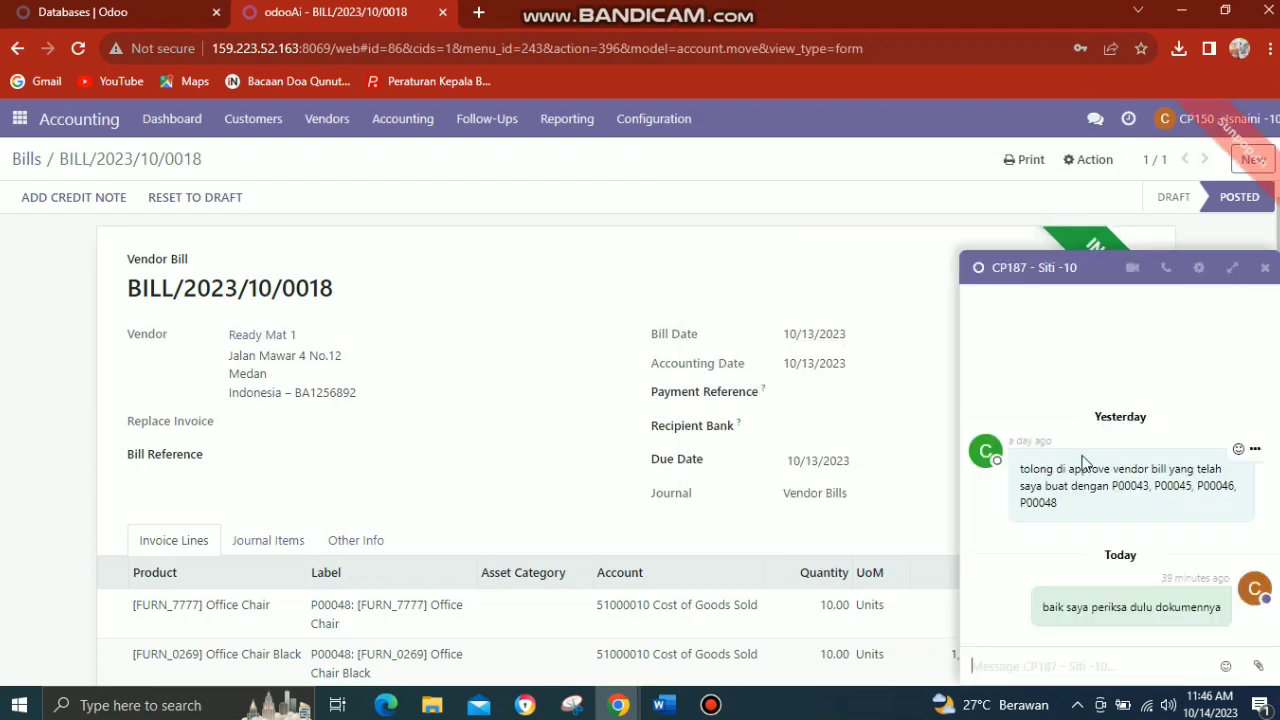
type("un")
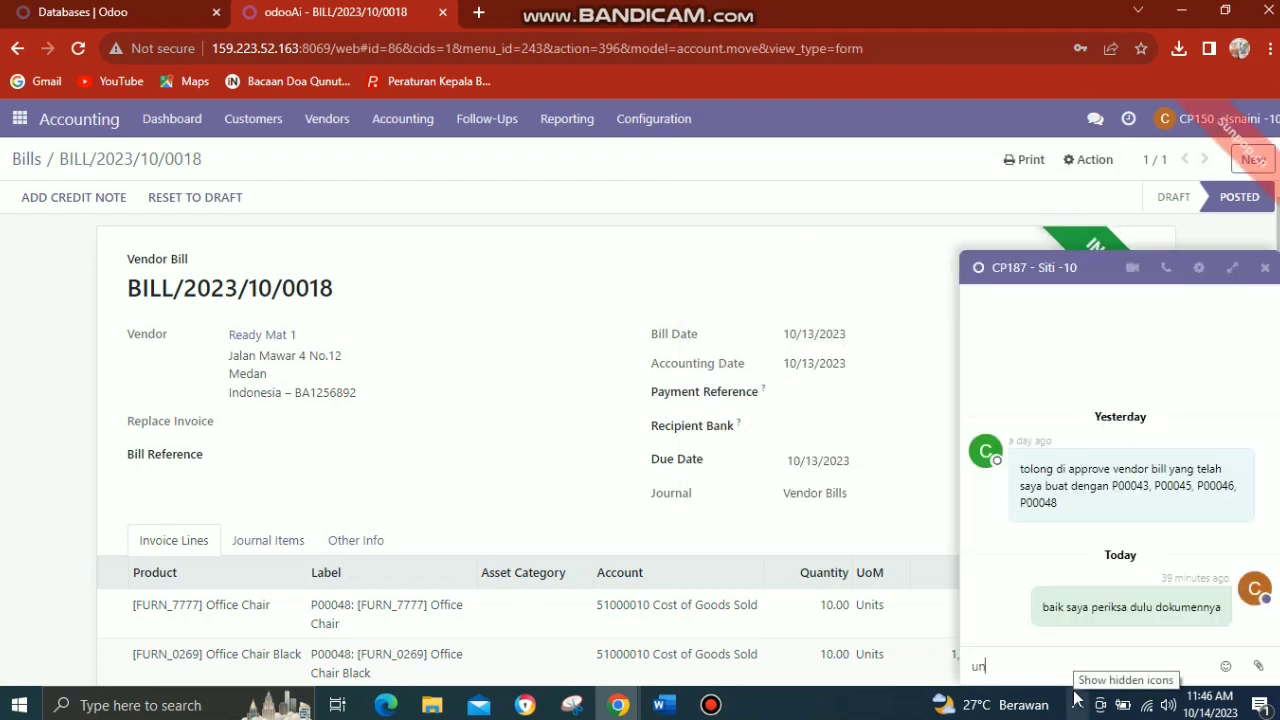
type("tuk dokumennya ")
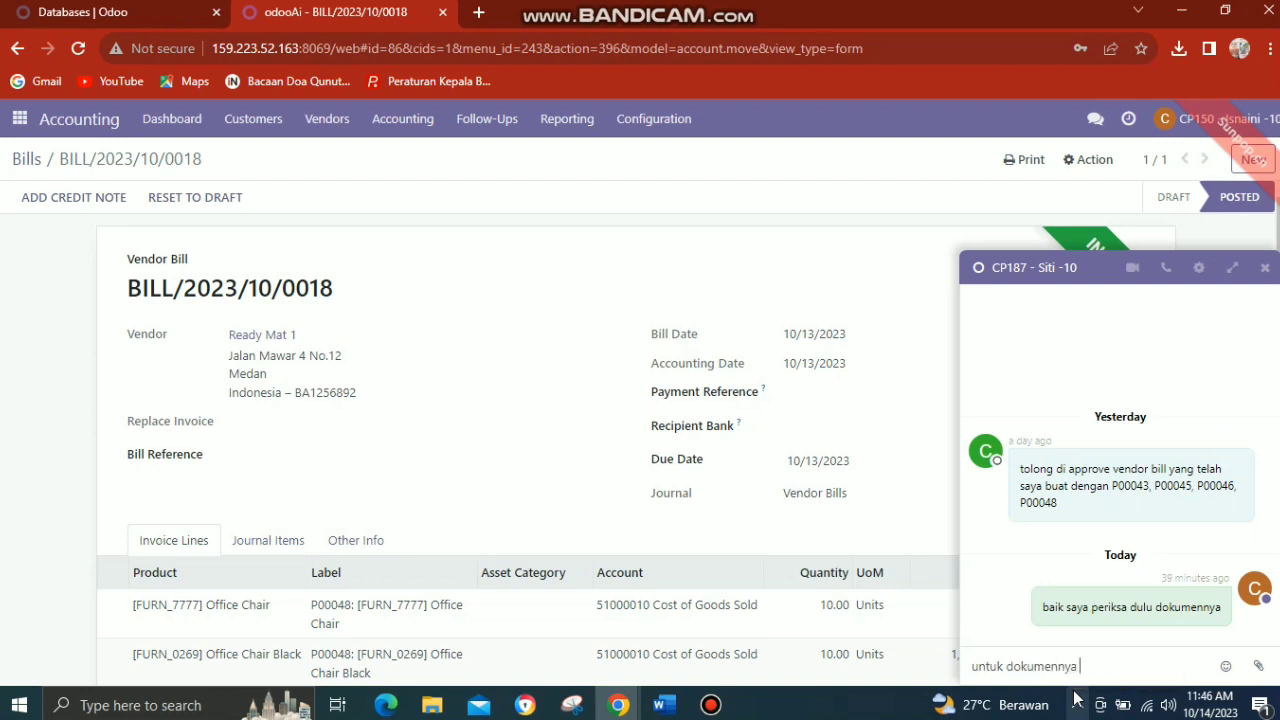
type("sudah s")
type("aya pr")
type("ove")
type("ap")
key("Right")
key("Right")
key("Right")
type("begi")
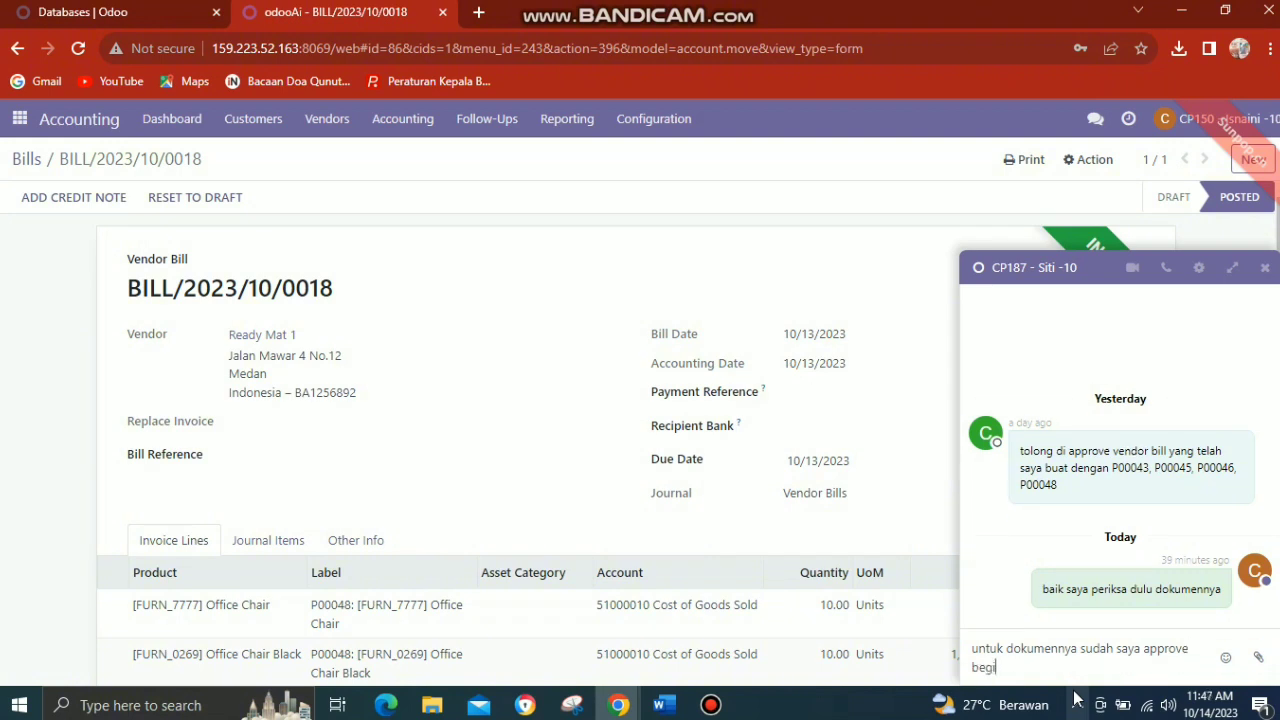
type("tupun saya lampirkan bukti")
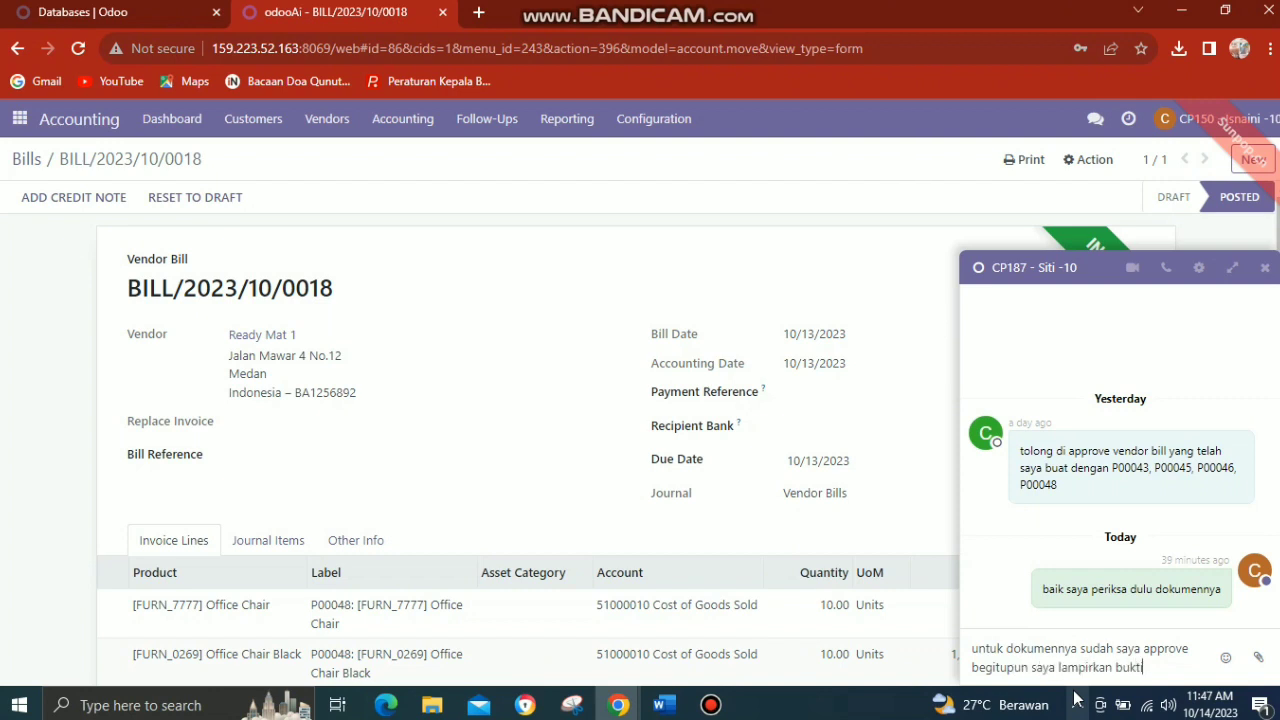
type("nya")
key("Return")
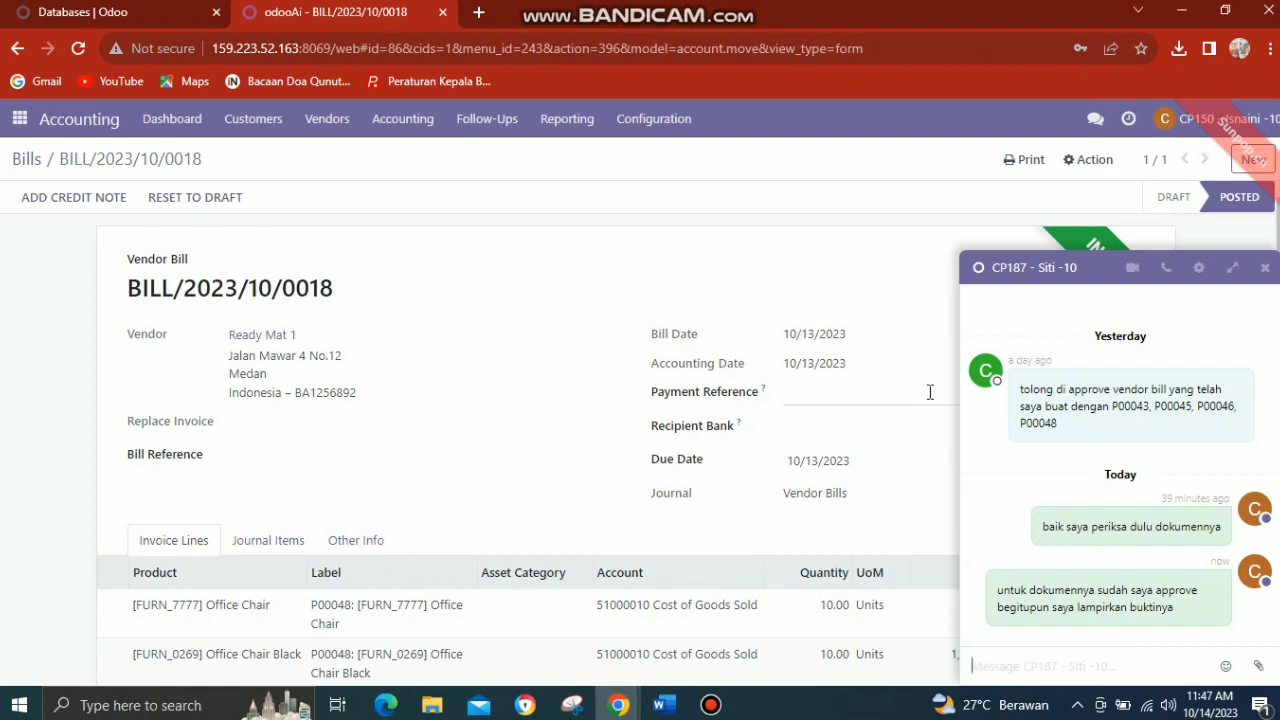
Close the chat window and capture the browser view of the P00048 bill with Snipping Tool as payment proof.
left_click(1258, 666)
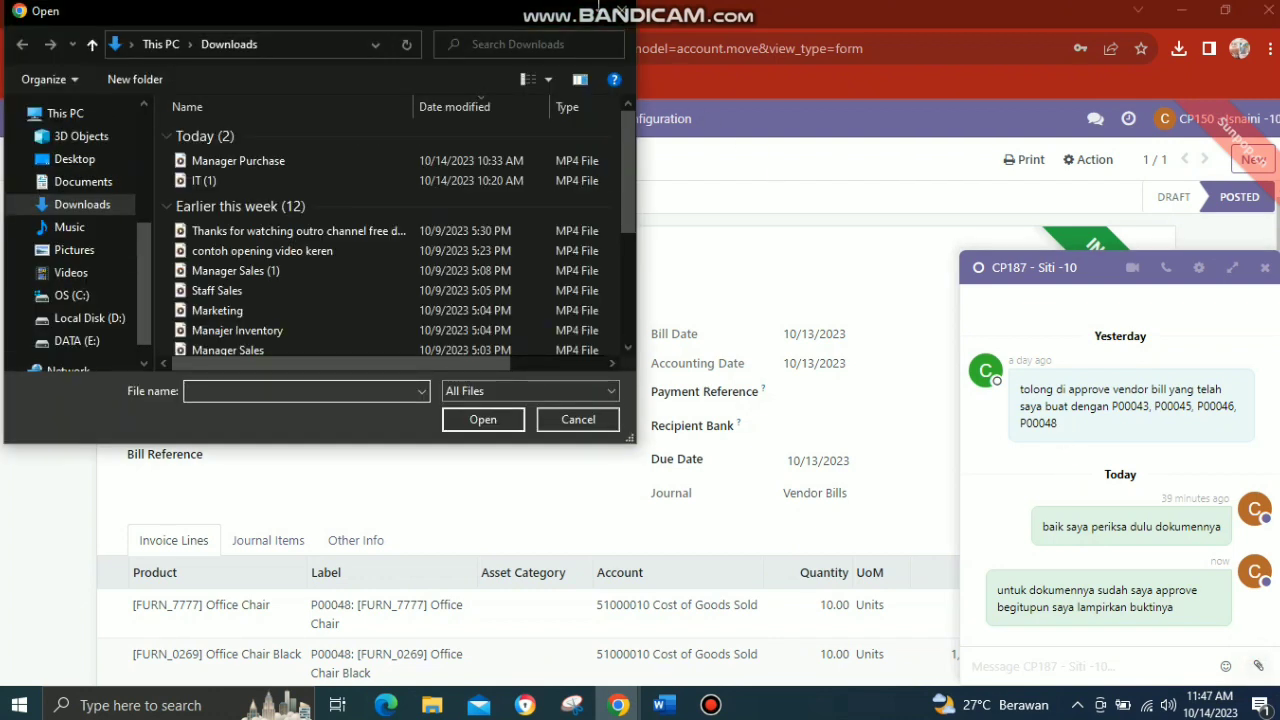
left_click(620, 12)
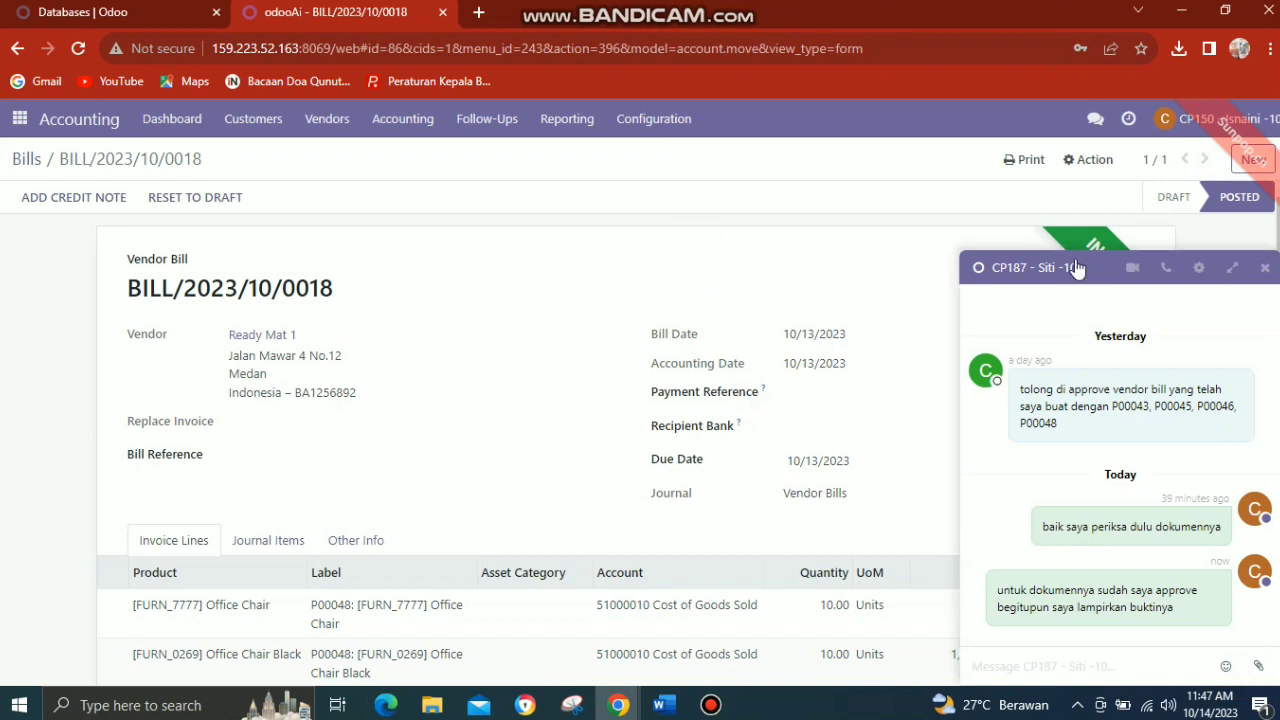
left_click(1265, 268)
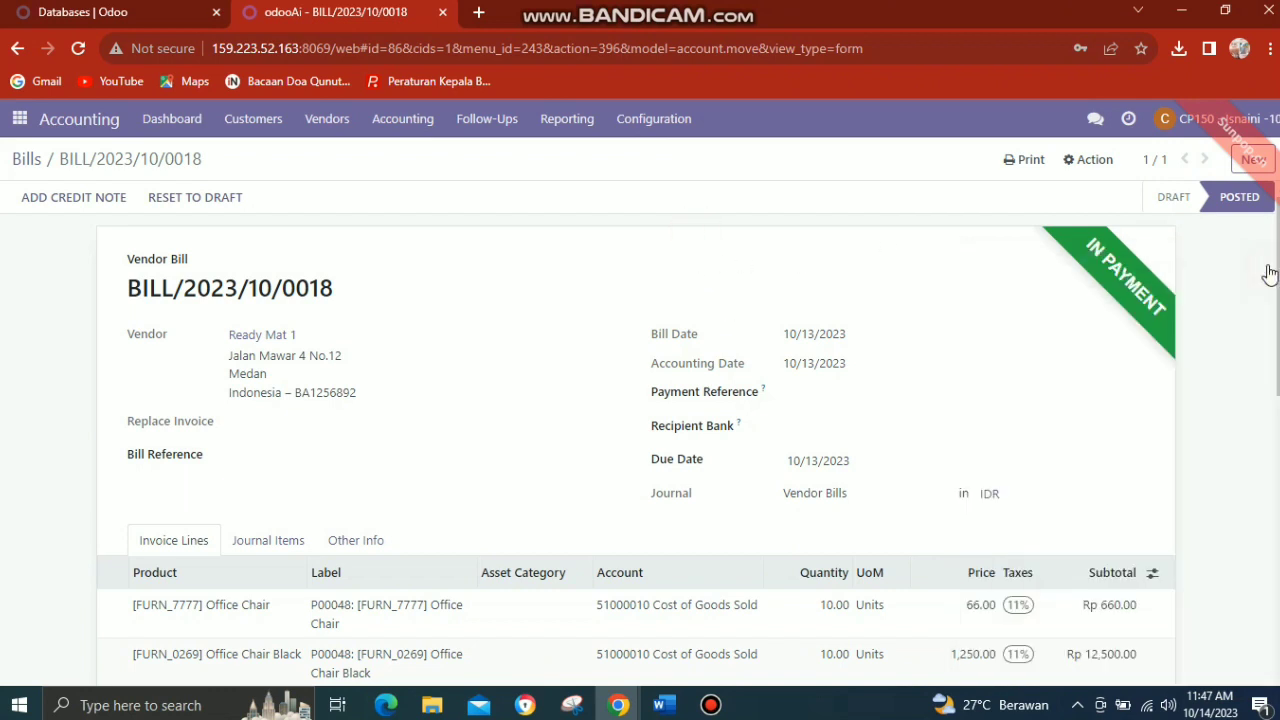
left_click(574, 708)
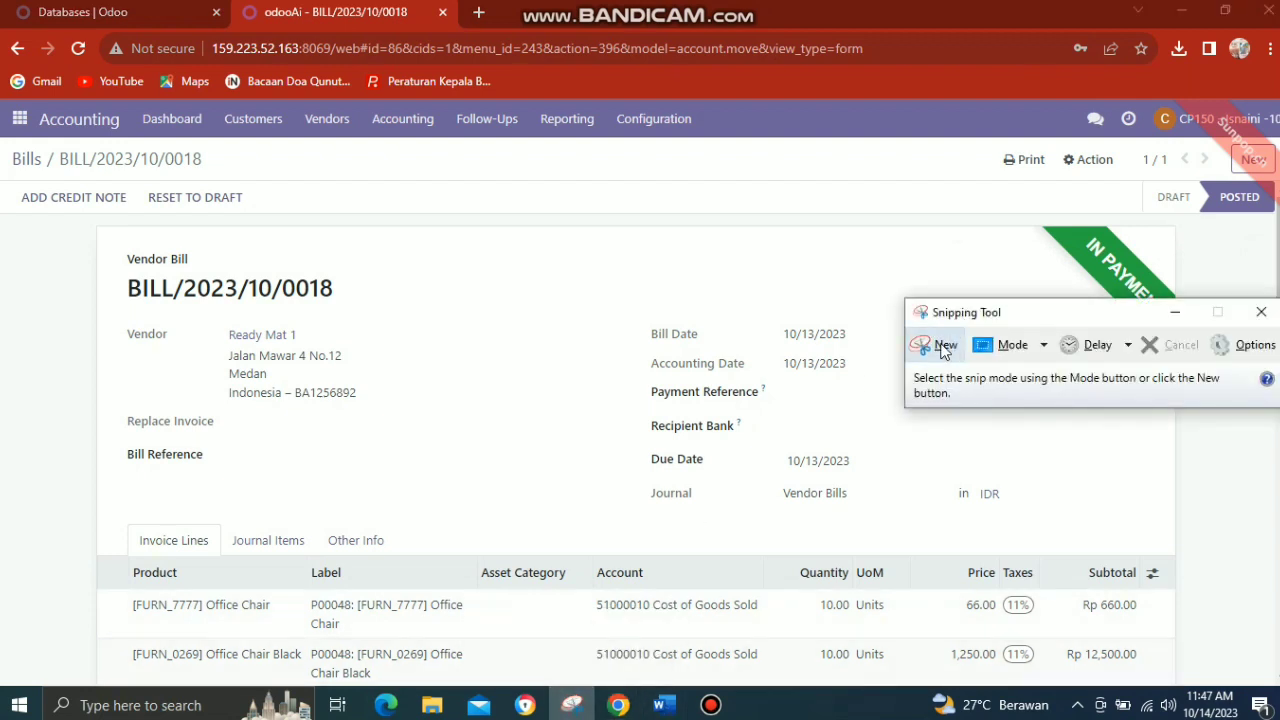
left_click(941, 345)
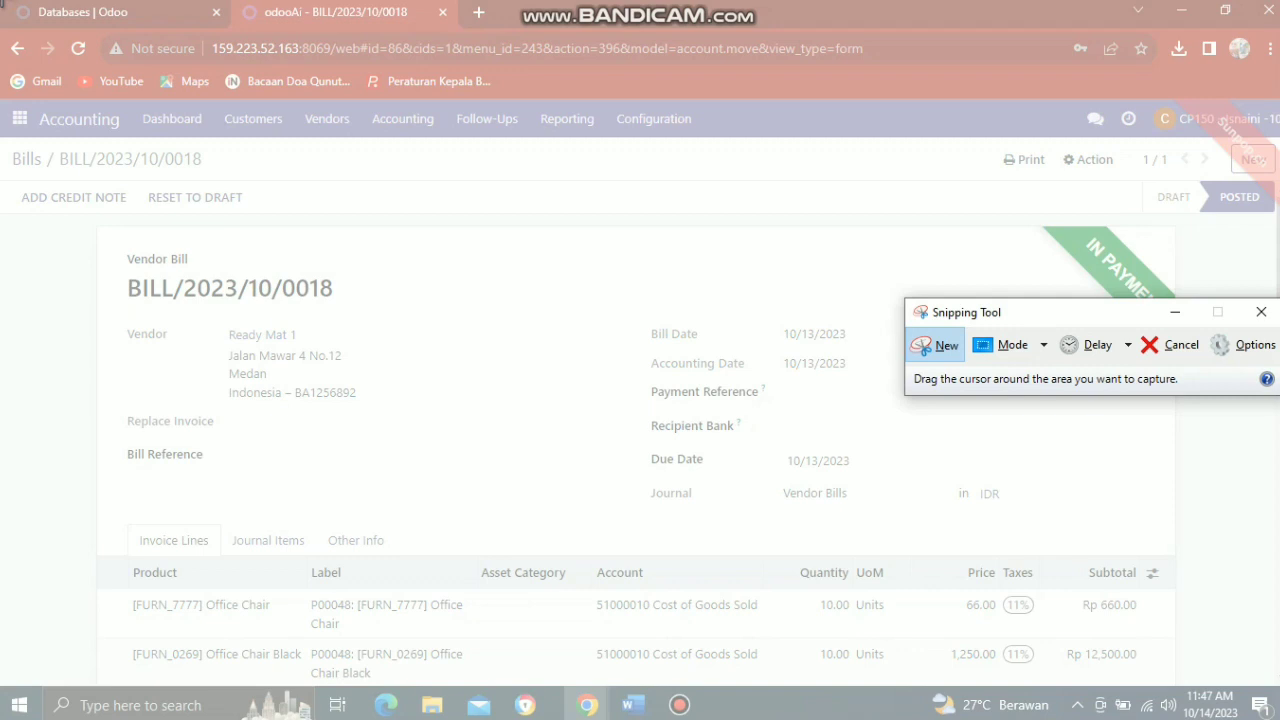
left_click_drag(3, 6, 1246, 605)
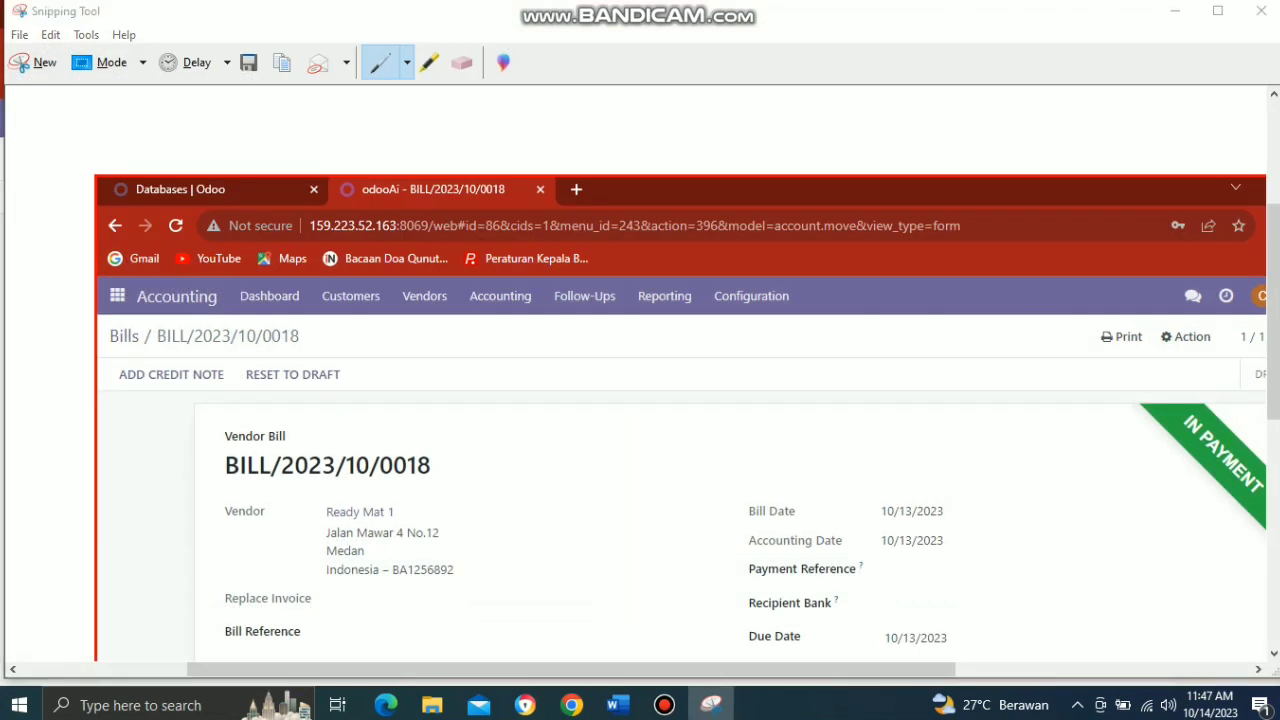
Save the bill screenshot as a PNG named z in the Pictures folder and minimize Snipping Tool.
key("ctrl+s")
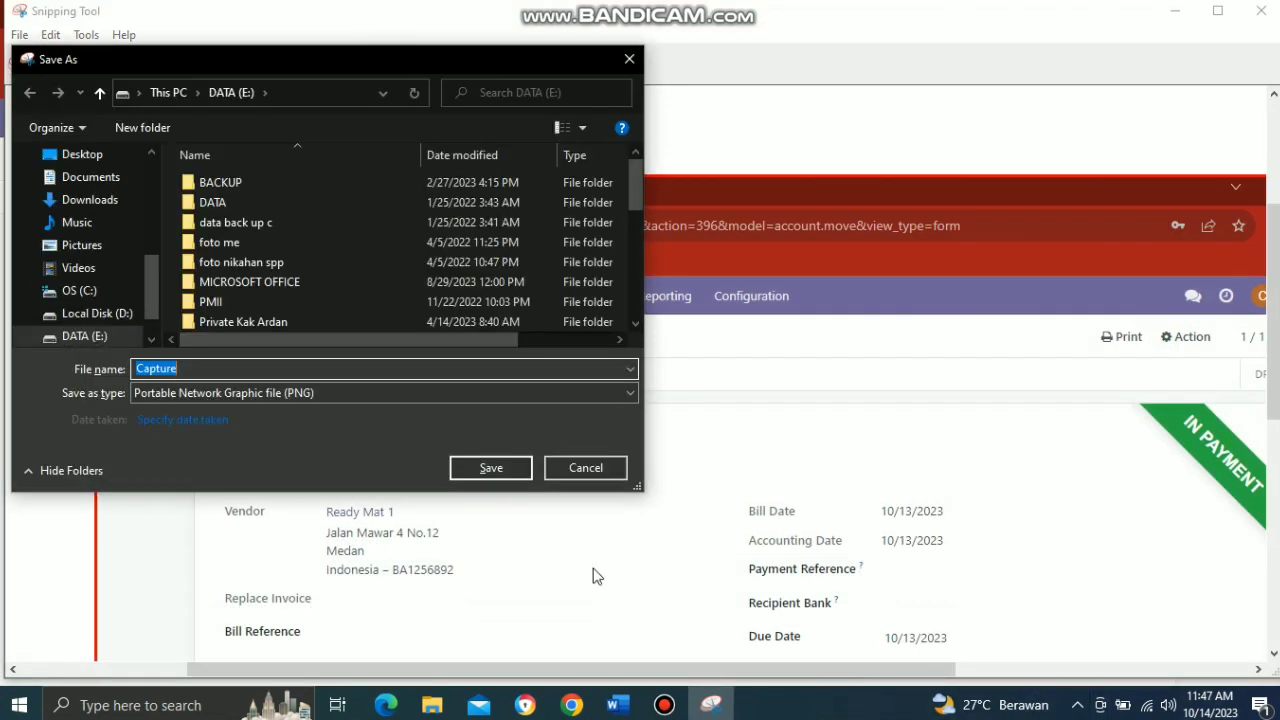
left_click(105, 250)
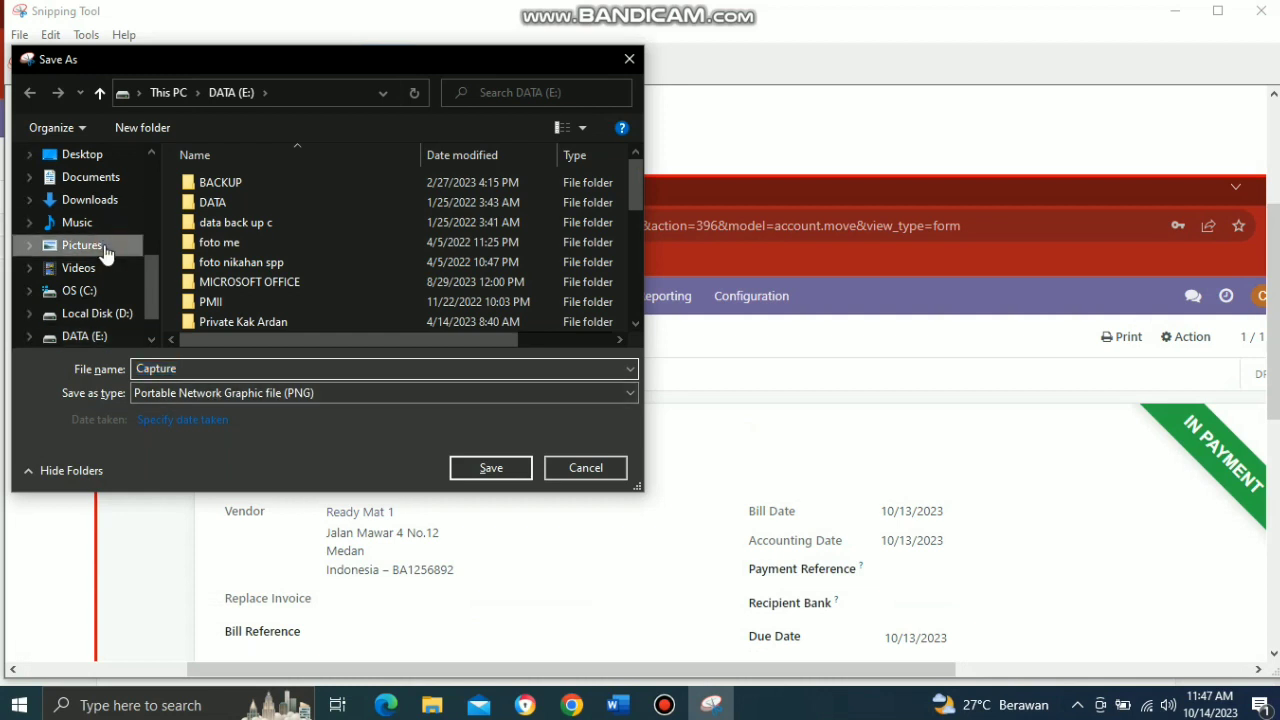
double_click(408, 368)
type("z")
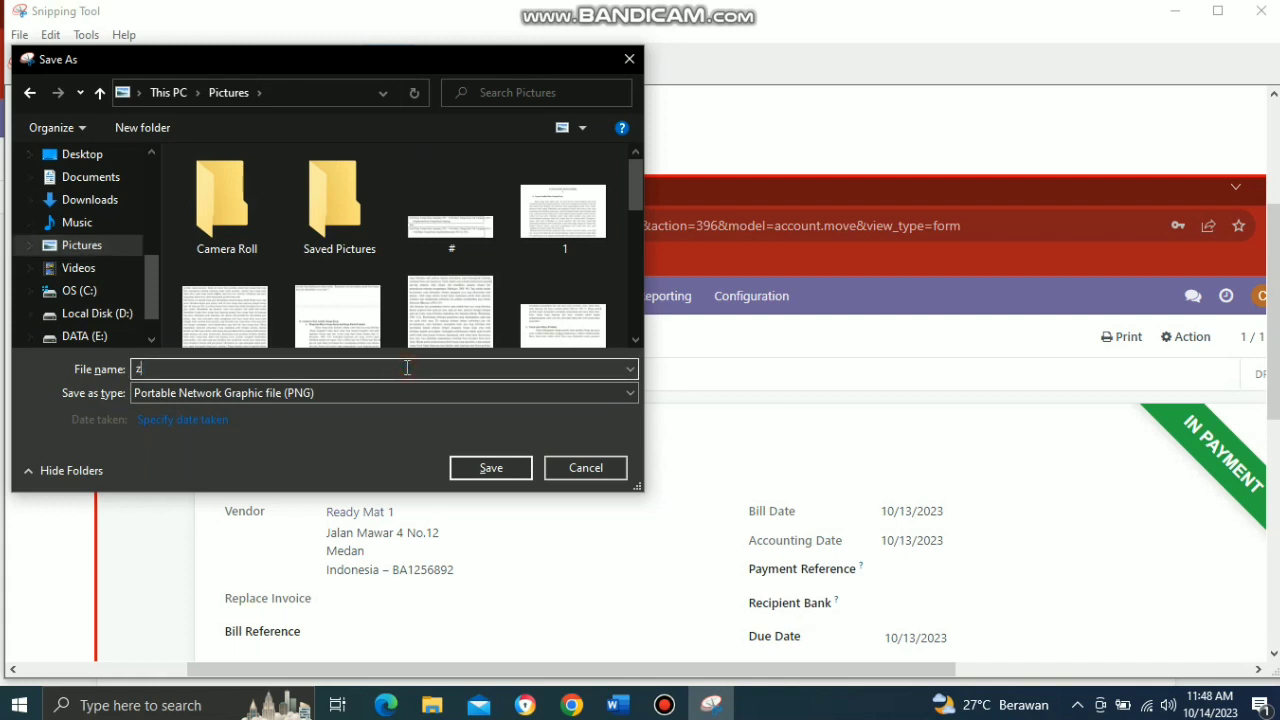
left_click(470, 472)
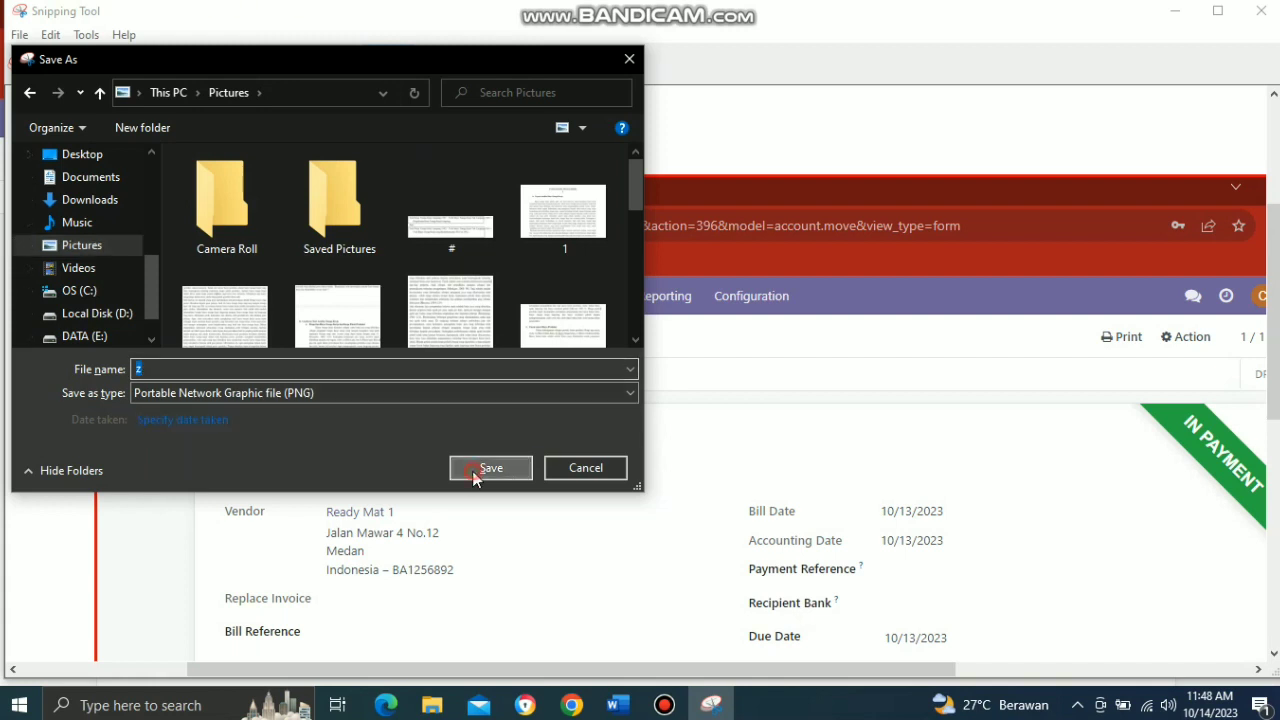
left_click(1176, 12)
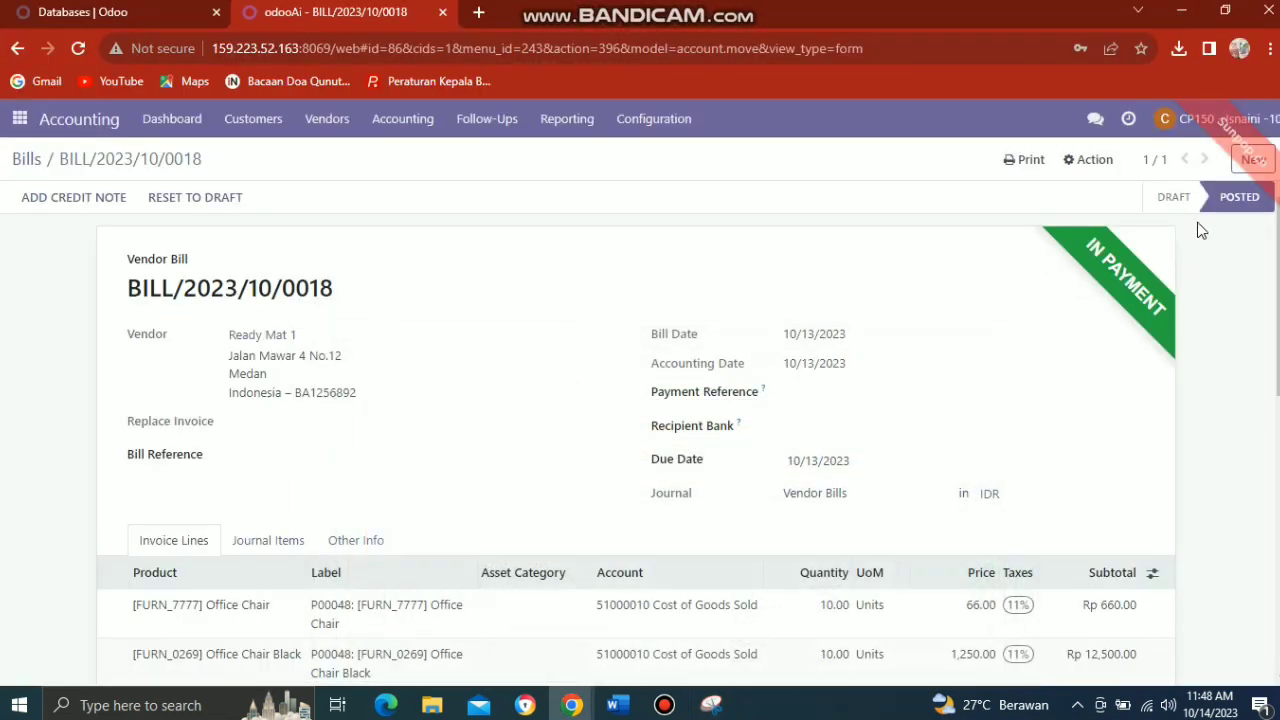
Send the purchase manager the image z from the Pictures folder as a chat attachment and close the chat window.
left_click(1095, 119)
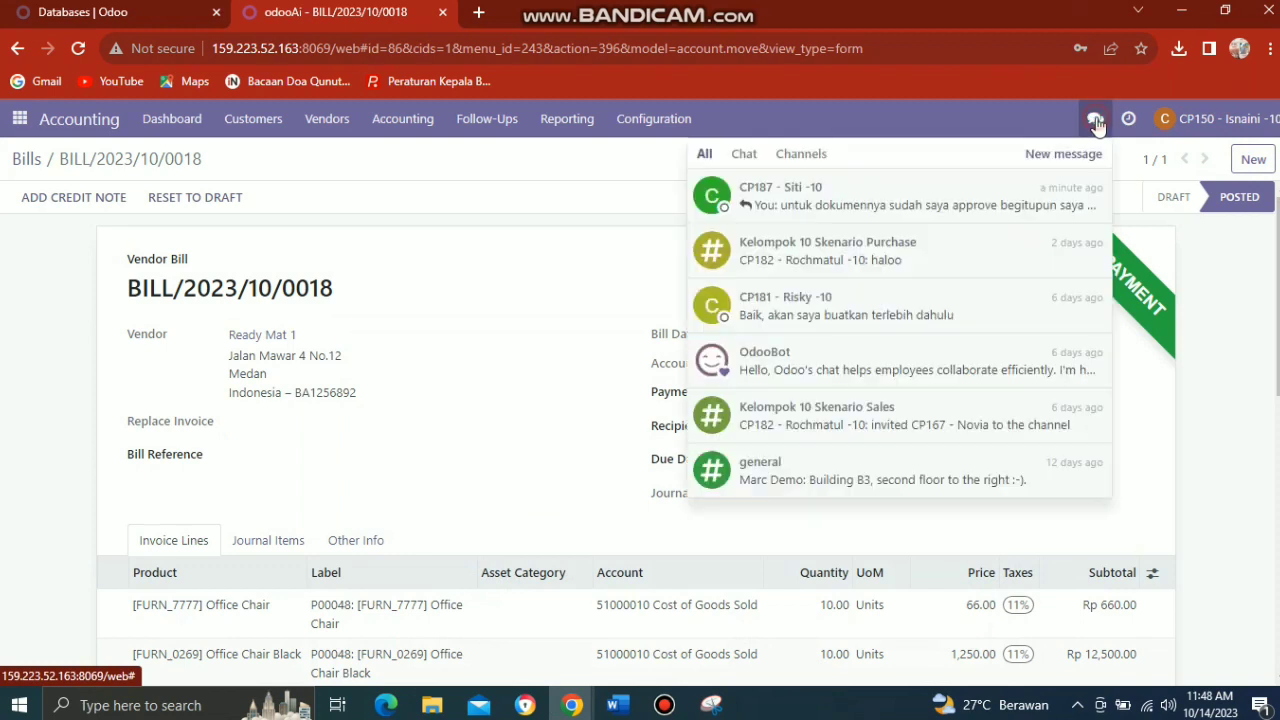
left_click(1000, 189)
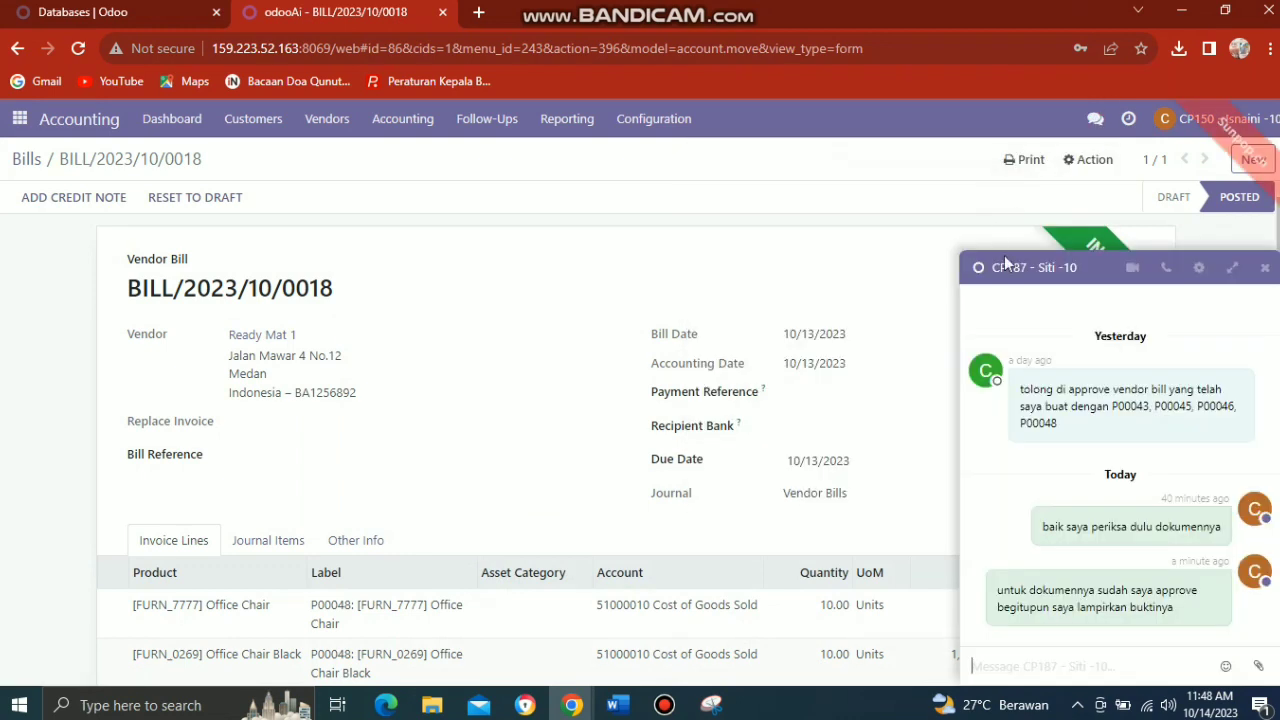
left_click(1261, 665)
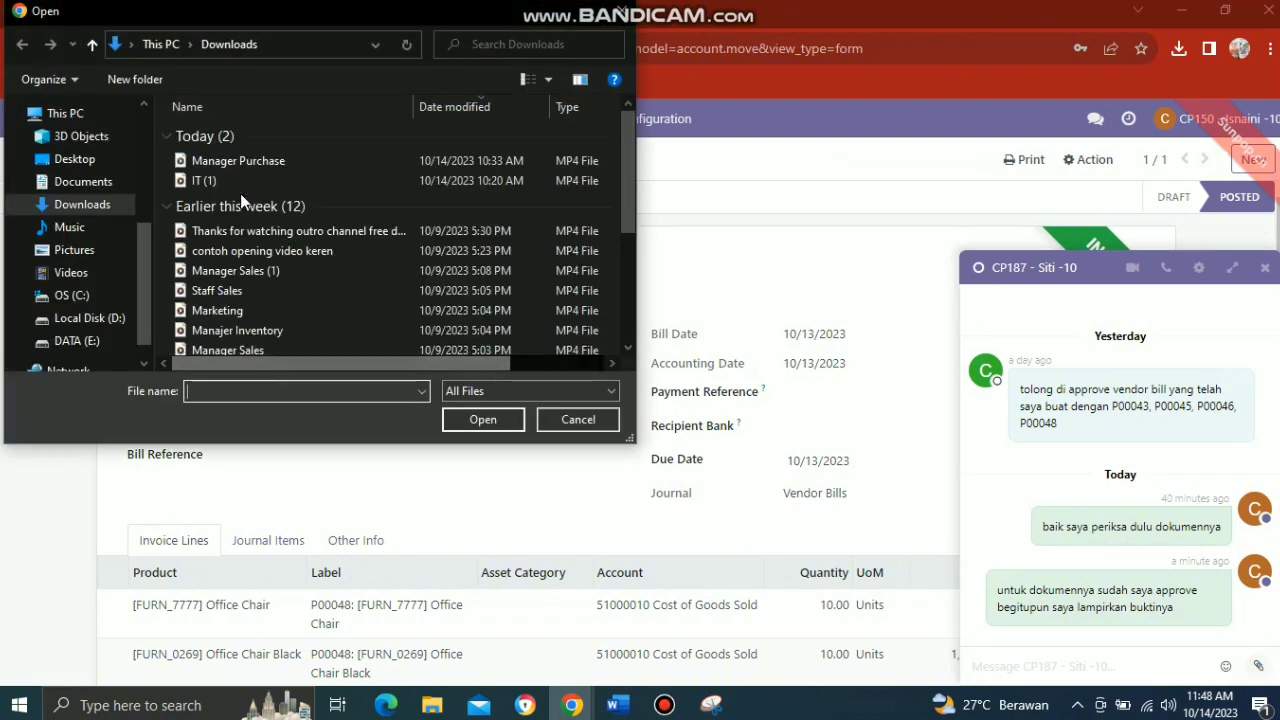
left_click(78, 190)
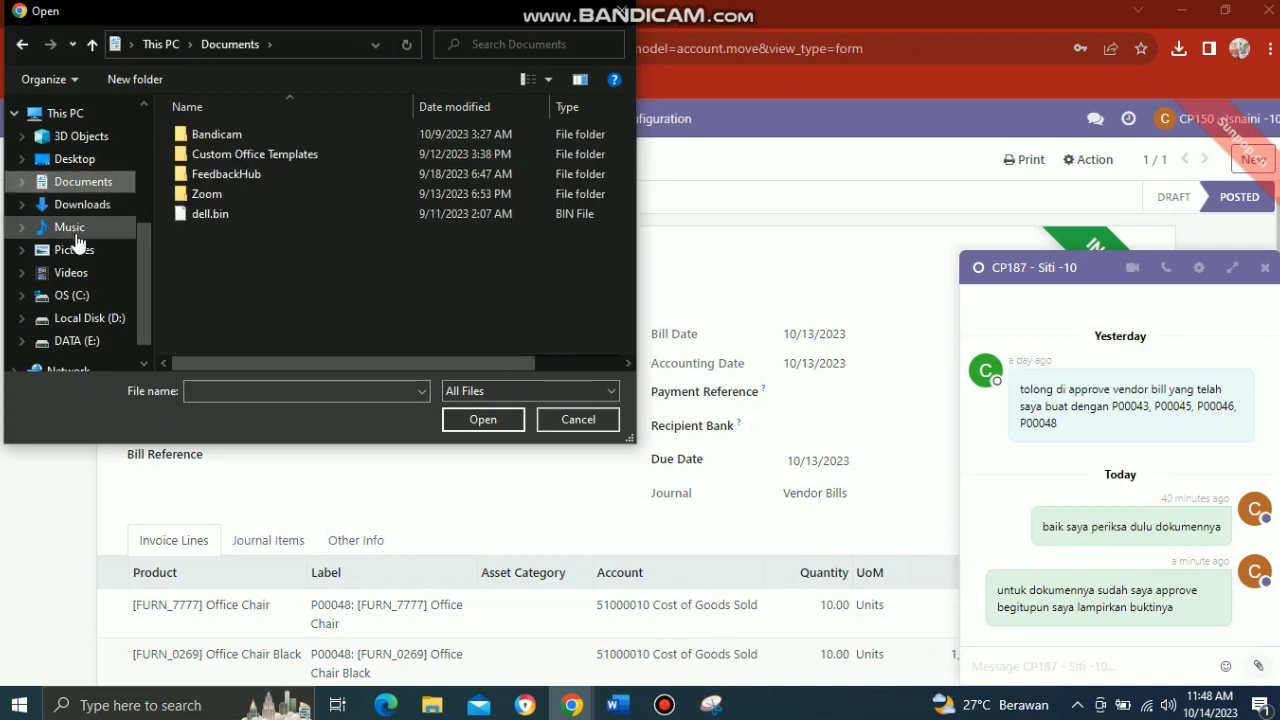
left_click(75, 253)
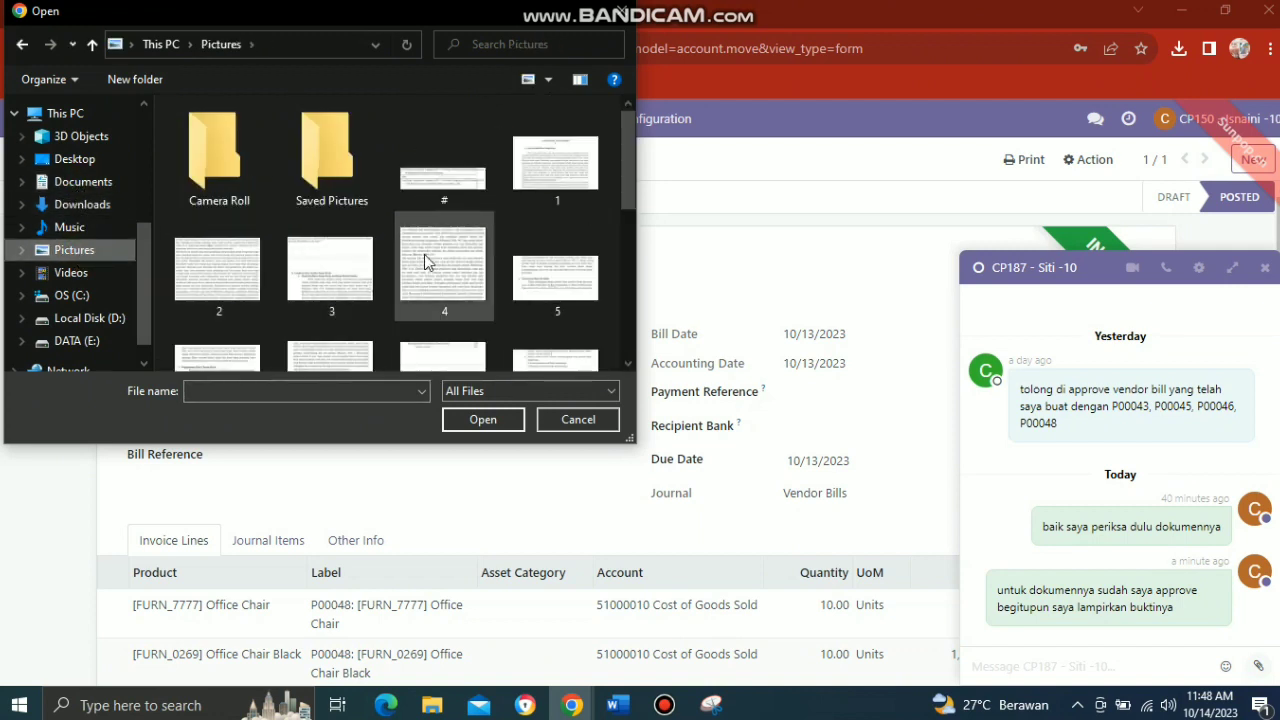
scroll(628, 366, "down", 5)
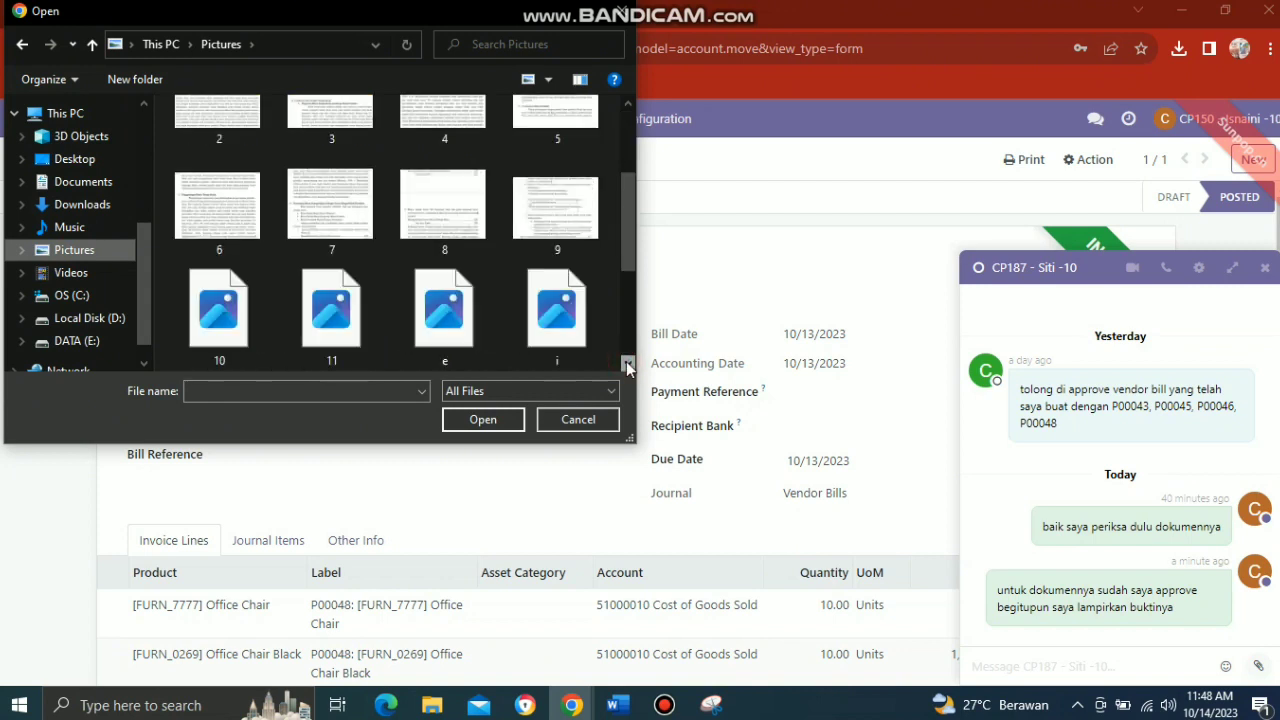
left_click(563, 336)
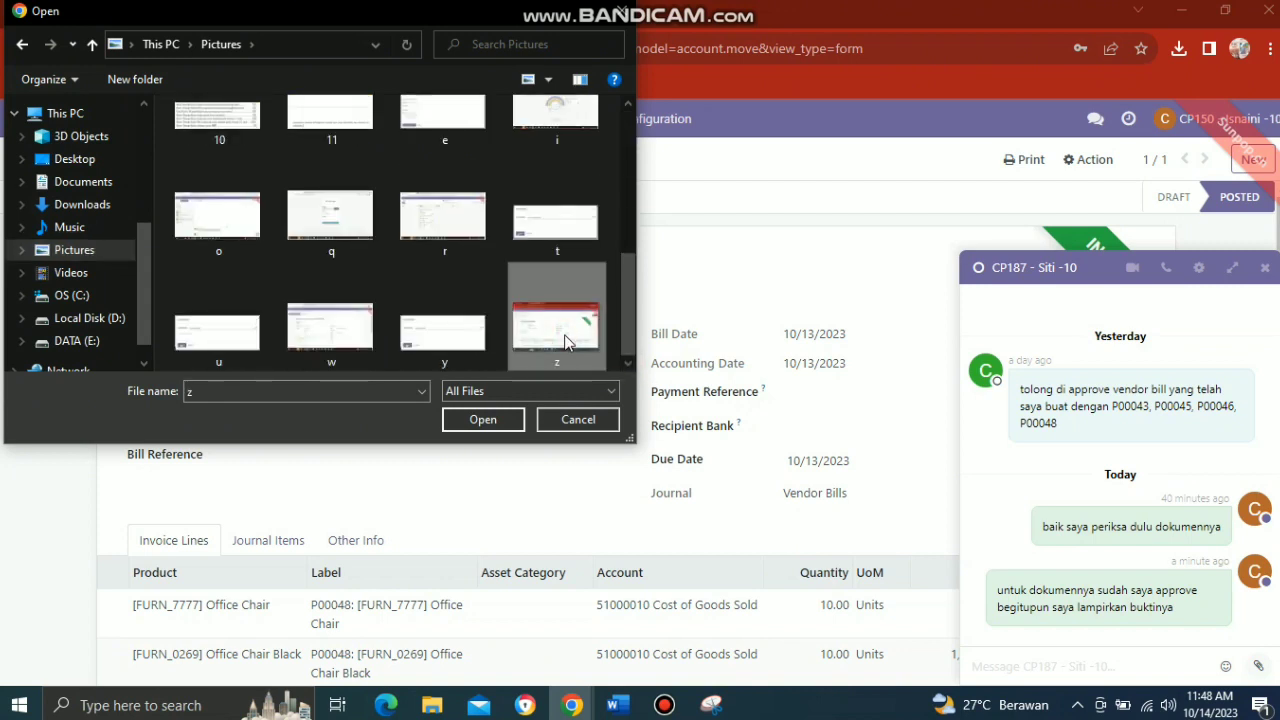
left_click(483, 420)
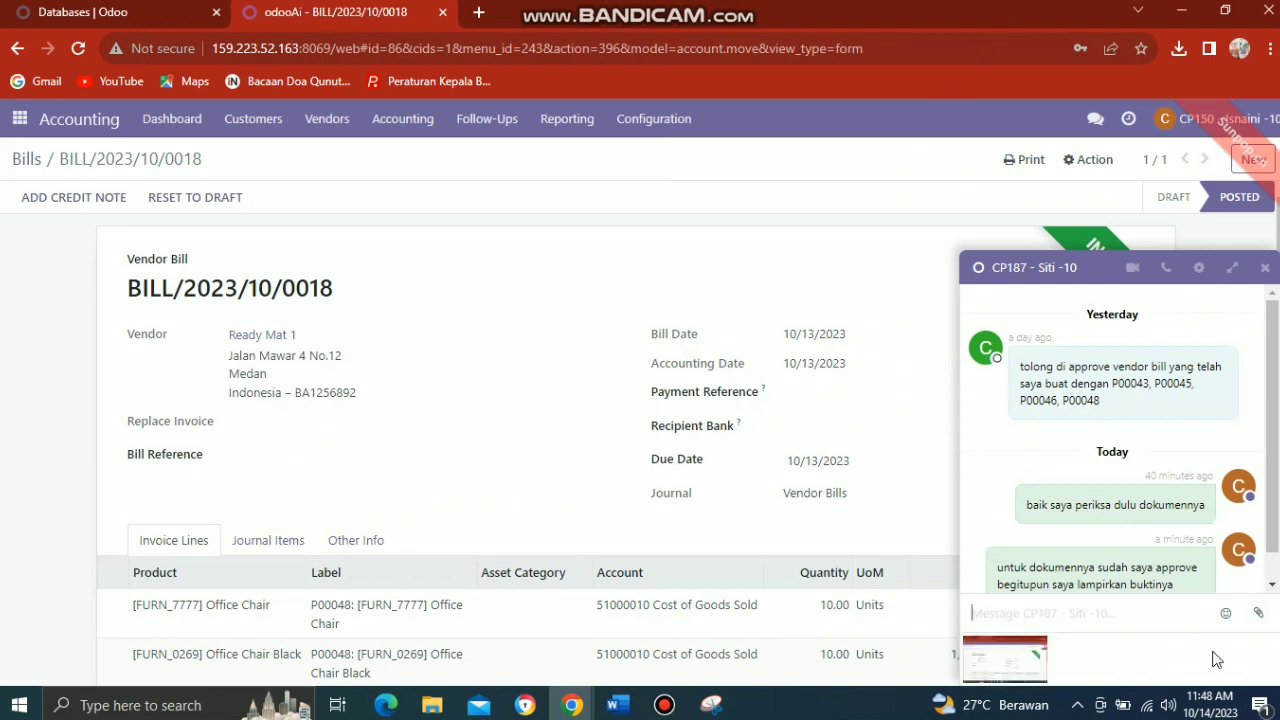
key("Return")
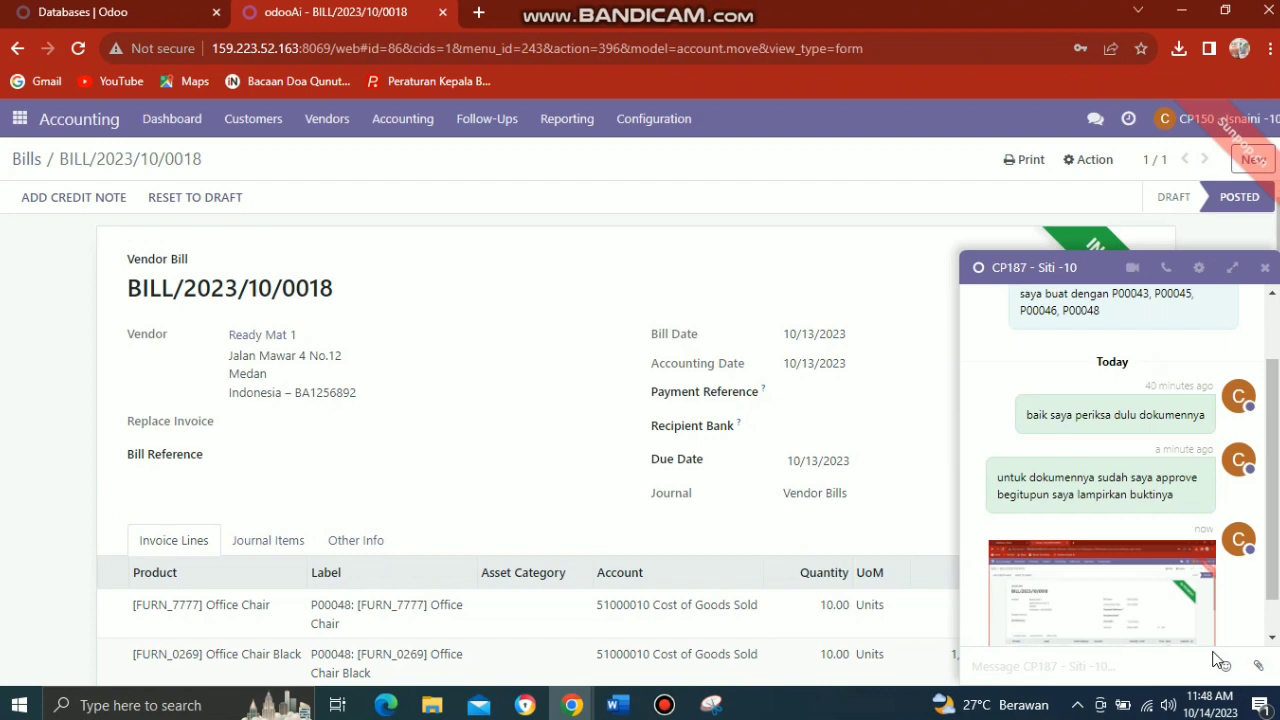
left_click(1267, 269)
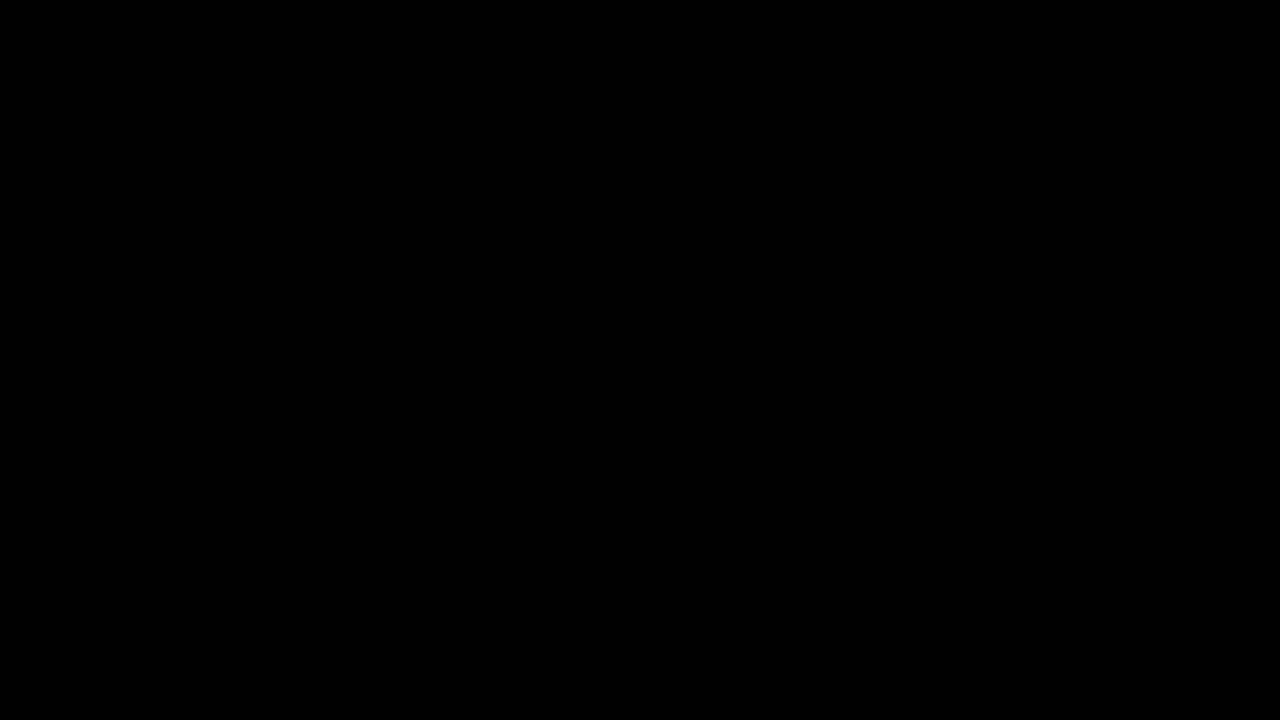